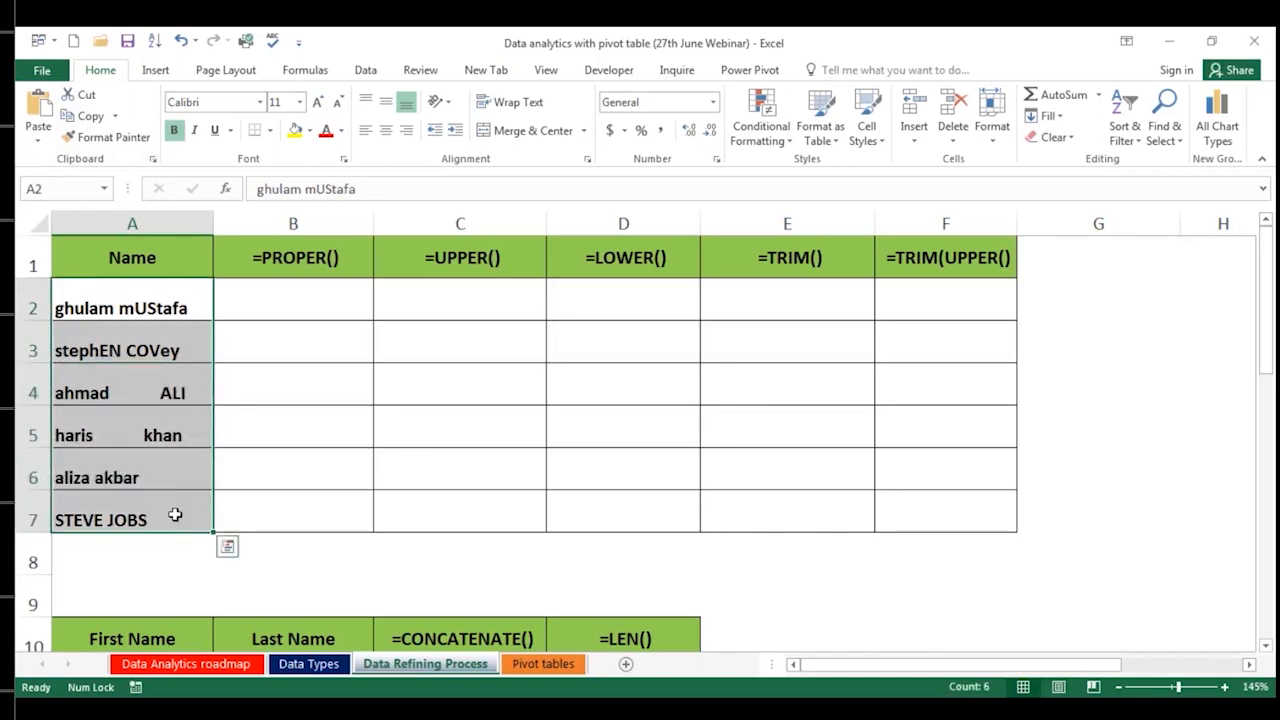
Step: Examine the entries in the Name column from A2 to A7 for inconsistent capitalization and extra spaces
{"action": "left_click", "coordinate": [140, 310]}
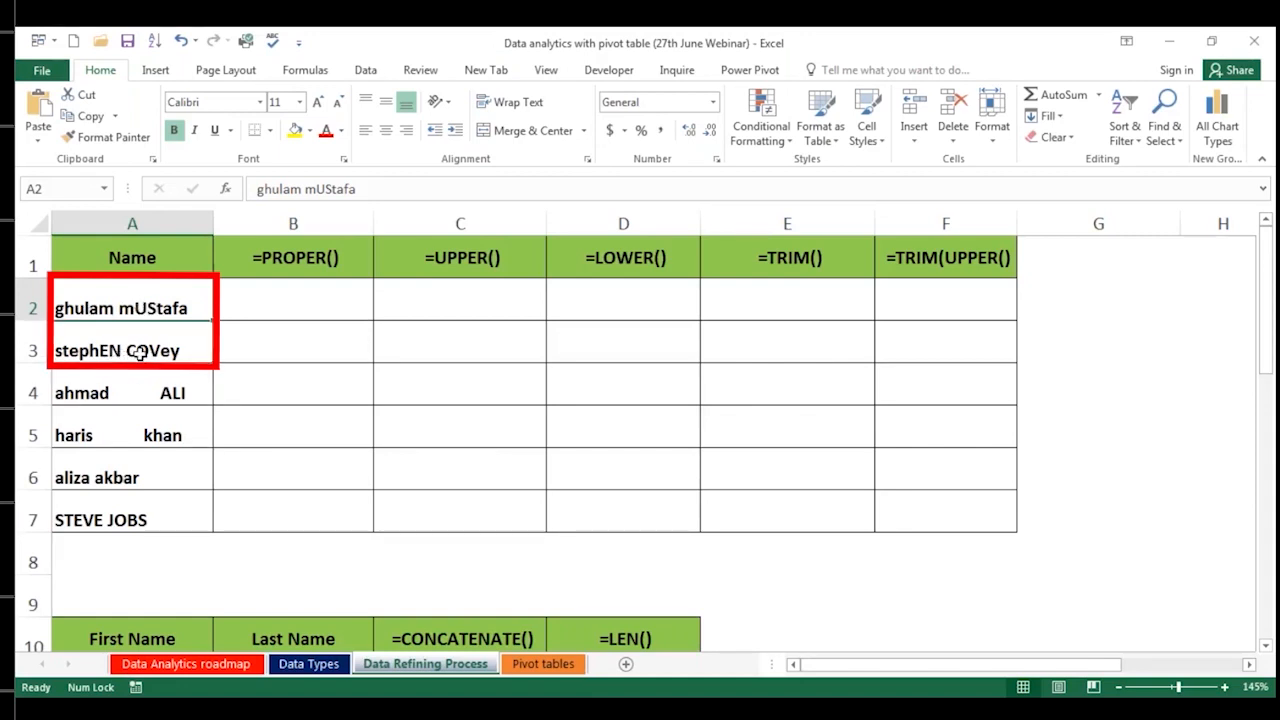
{"action": "left_click", "coordinate": [133, 393]}
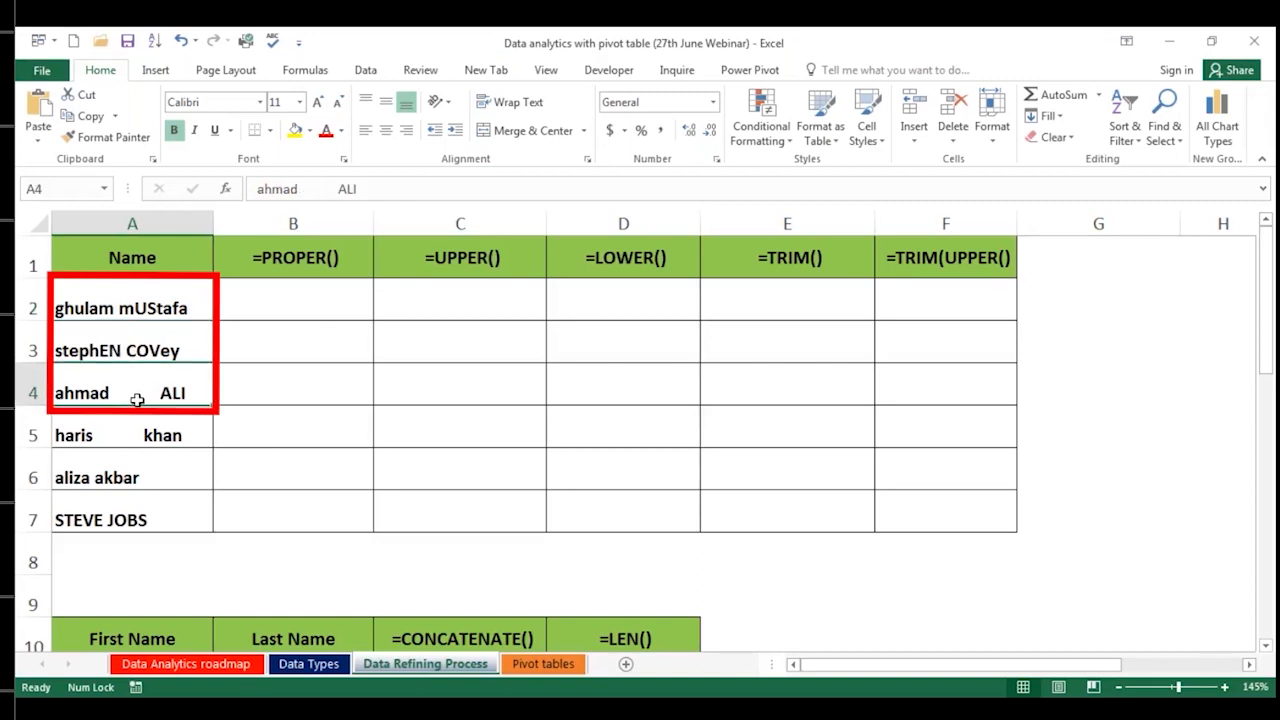
{"action": "left_click", "coordinate": [135, 434]}
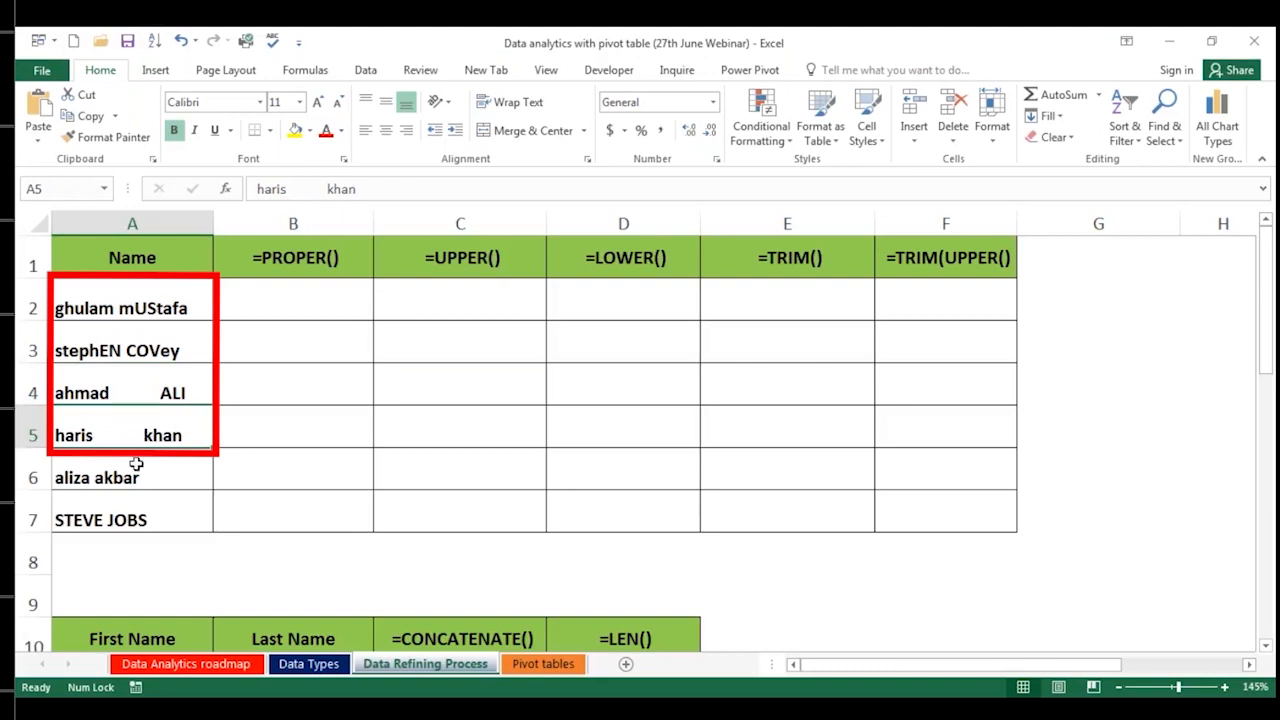
{"action": "left_click", "coordinate": [145, 479]}
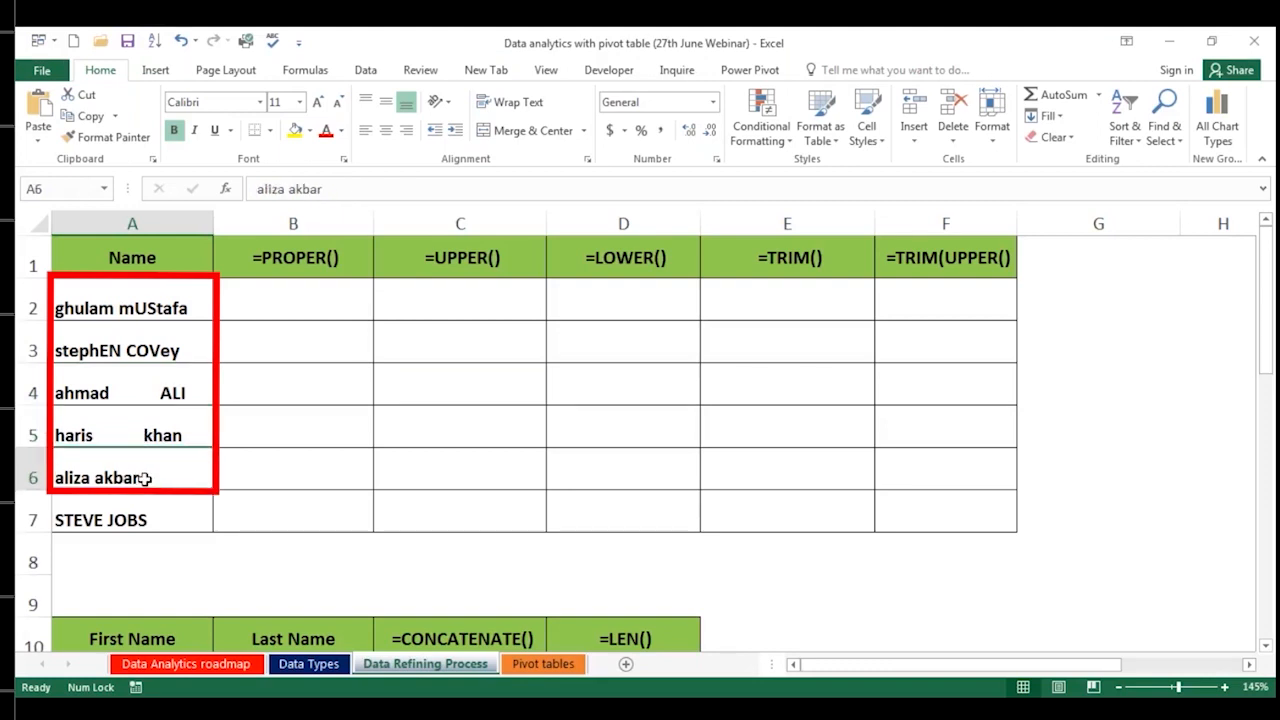
{"action": "left_click", "coordinate": [157, 520]}
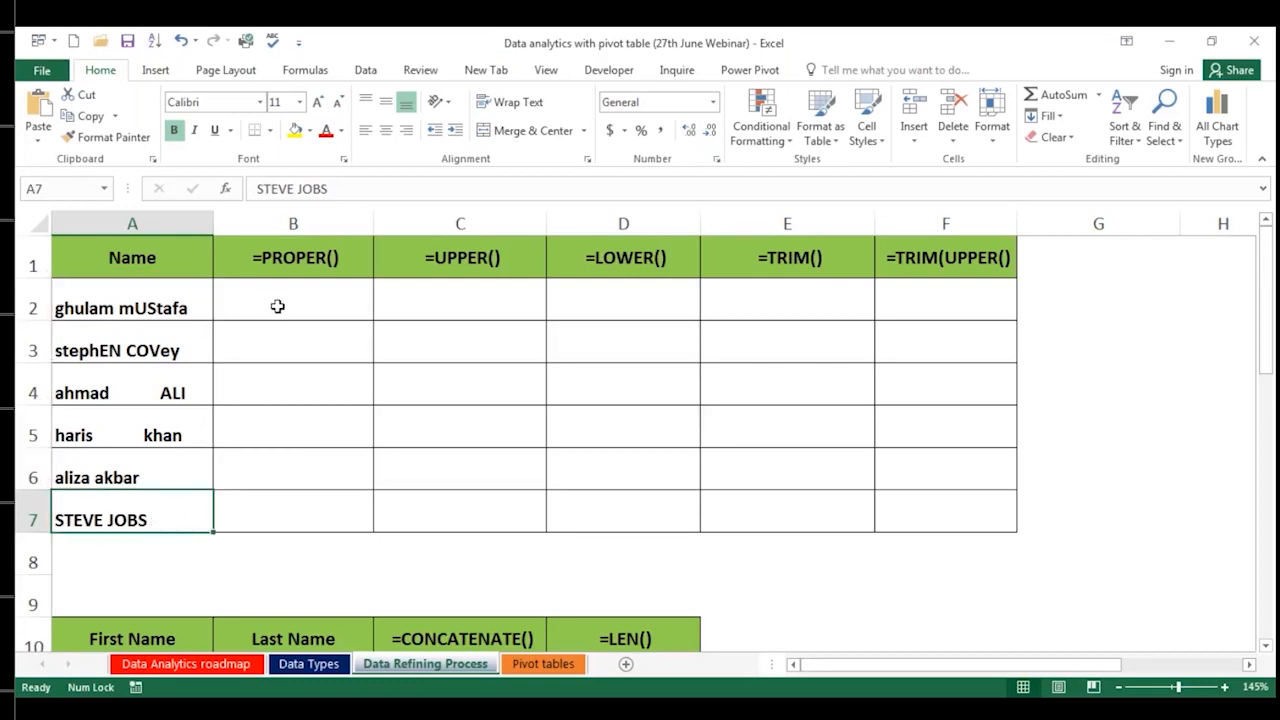
{"action": "left_click_drag", "start_coordinate": [183, 308], "coordinate": [170, 506]}
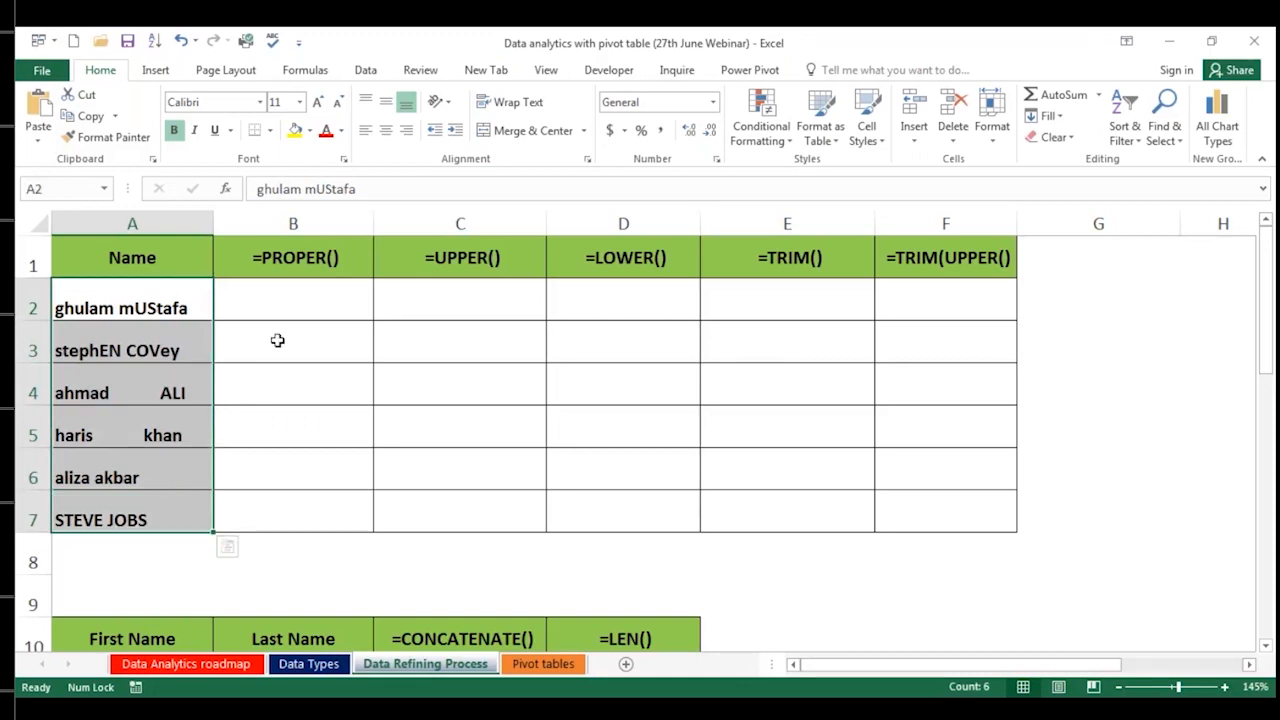
{"action": "left_click", "coordinate": [291, 309]}
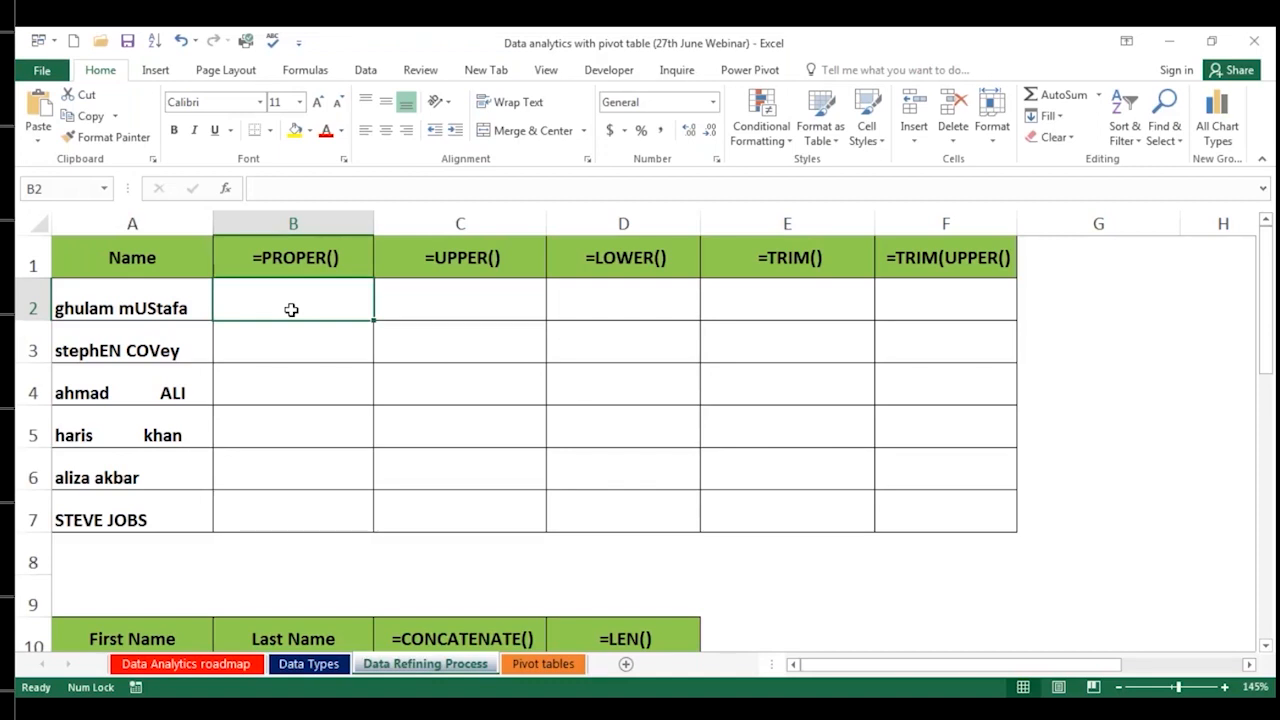
{"action": "key", "text": "Caps_Lock"}
{"action": "type", "text": "GHULAM"}
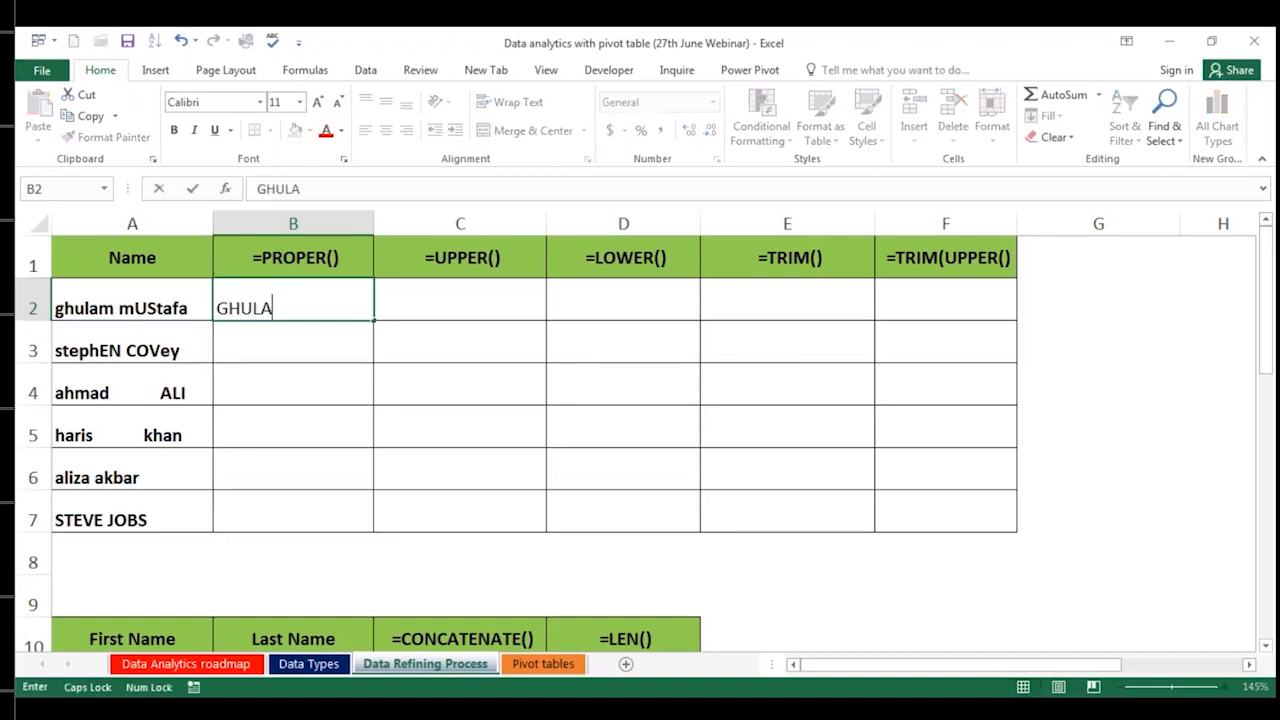
{"action": "key", "text": "Caps_Lock"}
{"action": "key", "text": "BackSpace"}
{"action": "key", "text": "BackSpace"}
{"action": "key", "text": "BackSpace"}
{"action": "key", "text": "BackSpace"}
{"action": "key", "text": "BackSpace"}
{"action": "key", "text": "BackSpace"}
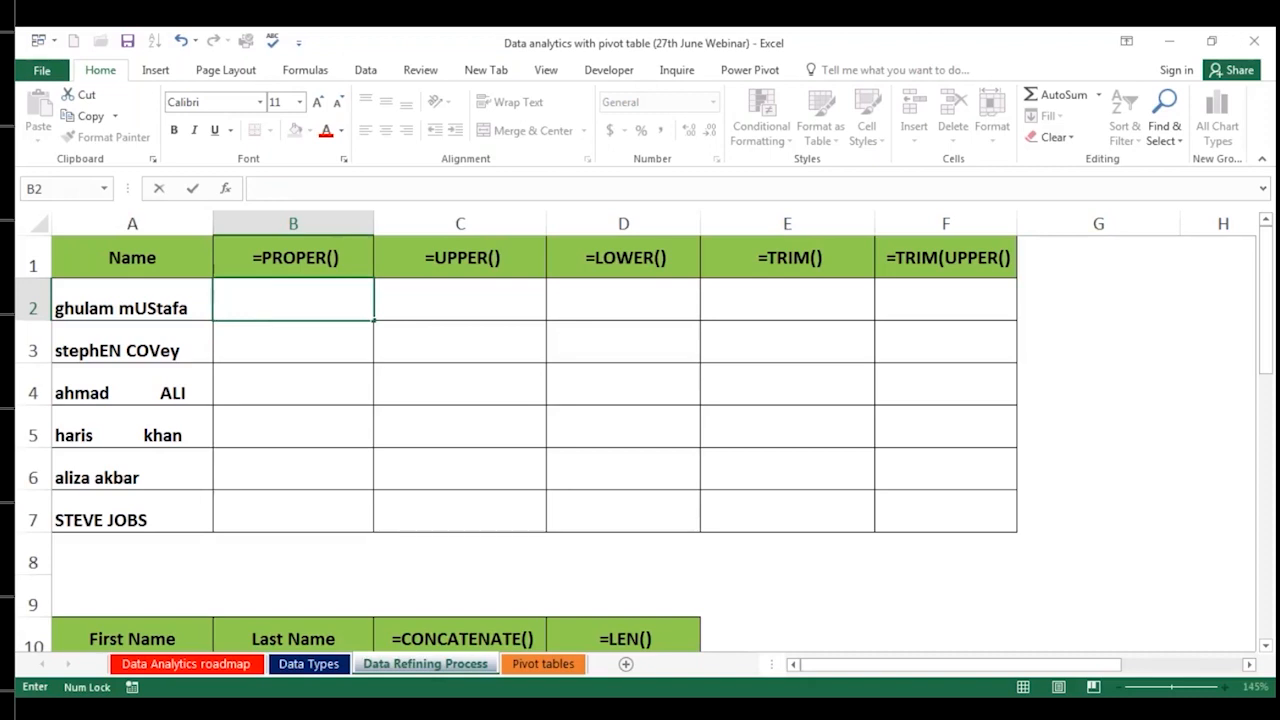
{"action": "left_click", "coordinate": [323, 366]}
Step: Enter =PROPER(A2) in B2 and fill the formula down through B7
{"action": "left_click", "coordinate": [295, 307]}
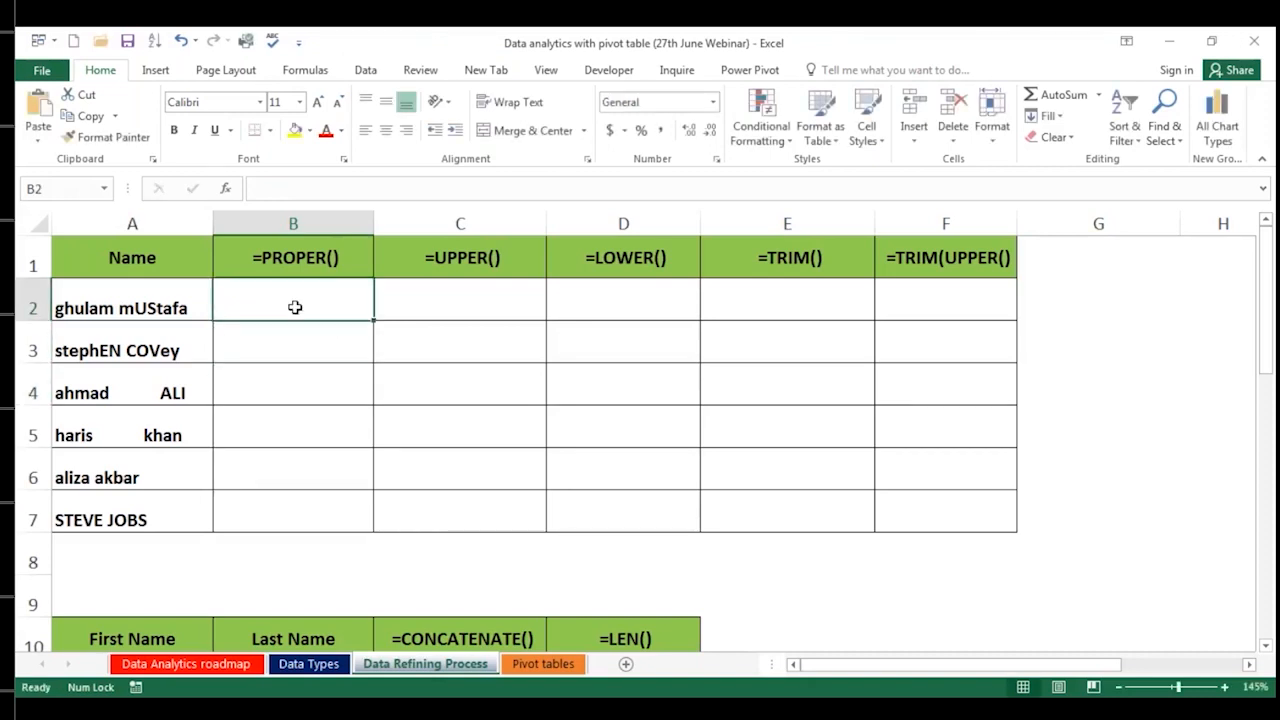
{"action": "type", "text": "=pr"}
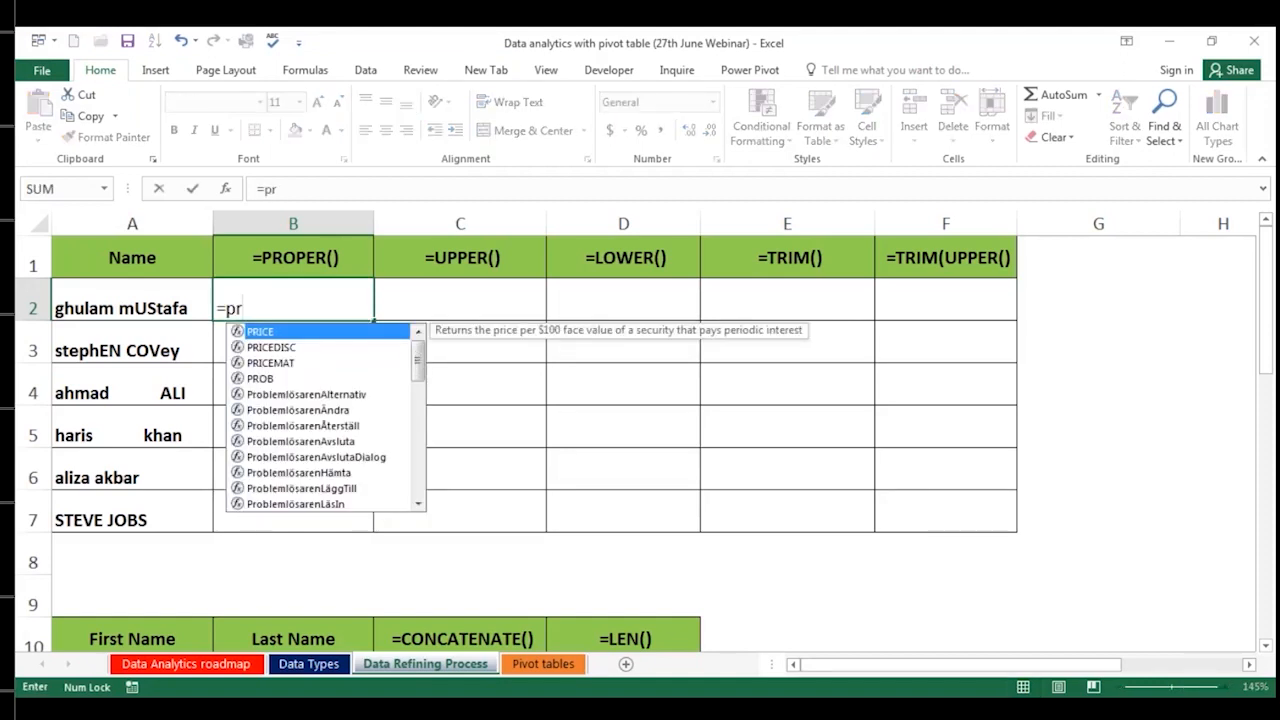
{"action": "key", "text": "BackSpace"}
{"action": "key", "text": "BackSpace"}
{"action": "key", "text": "BackSpace"}
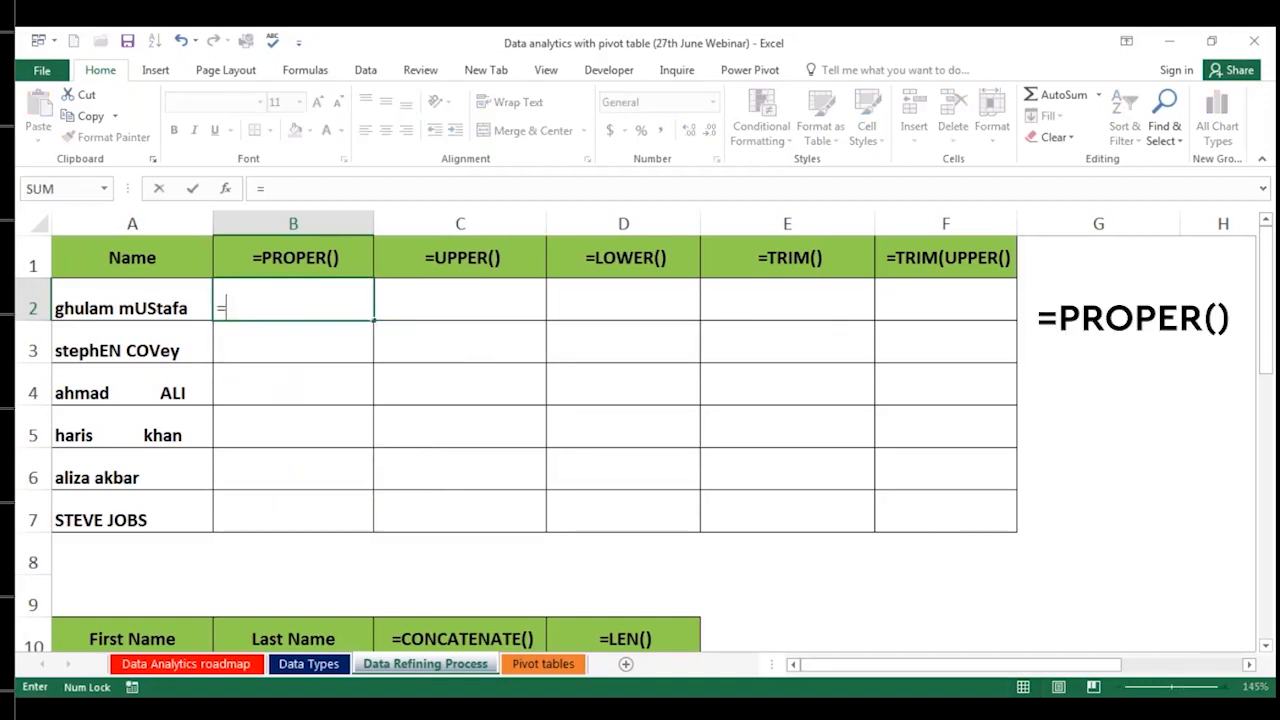
{"action": "type", "text": "=pro"}
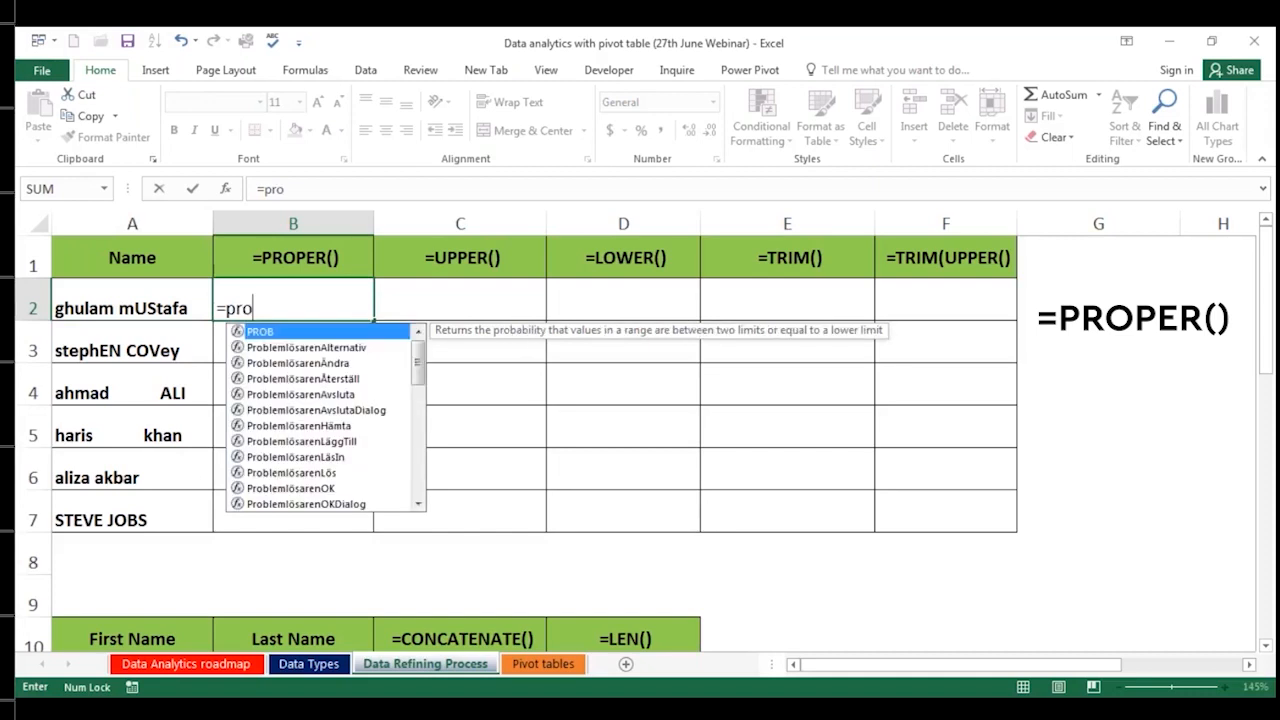
{"action": "type", "text": "p"}
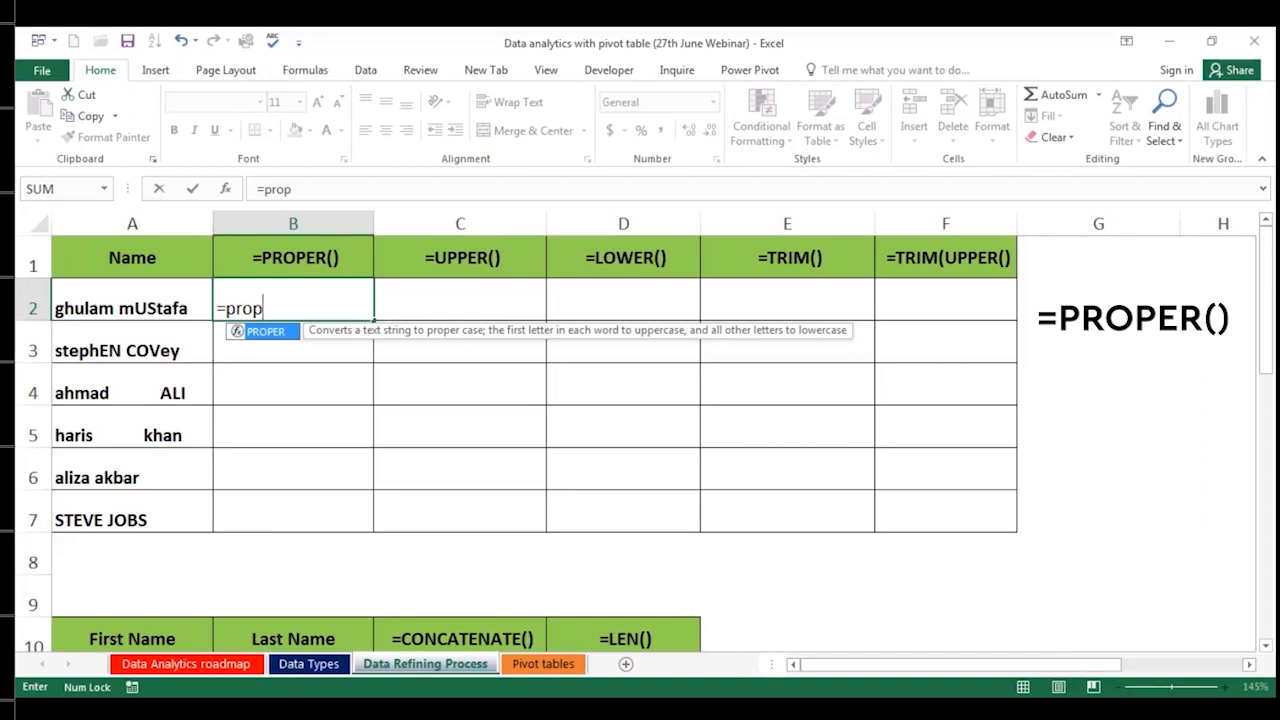
{"action": "key", "text": "Tab"}
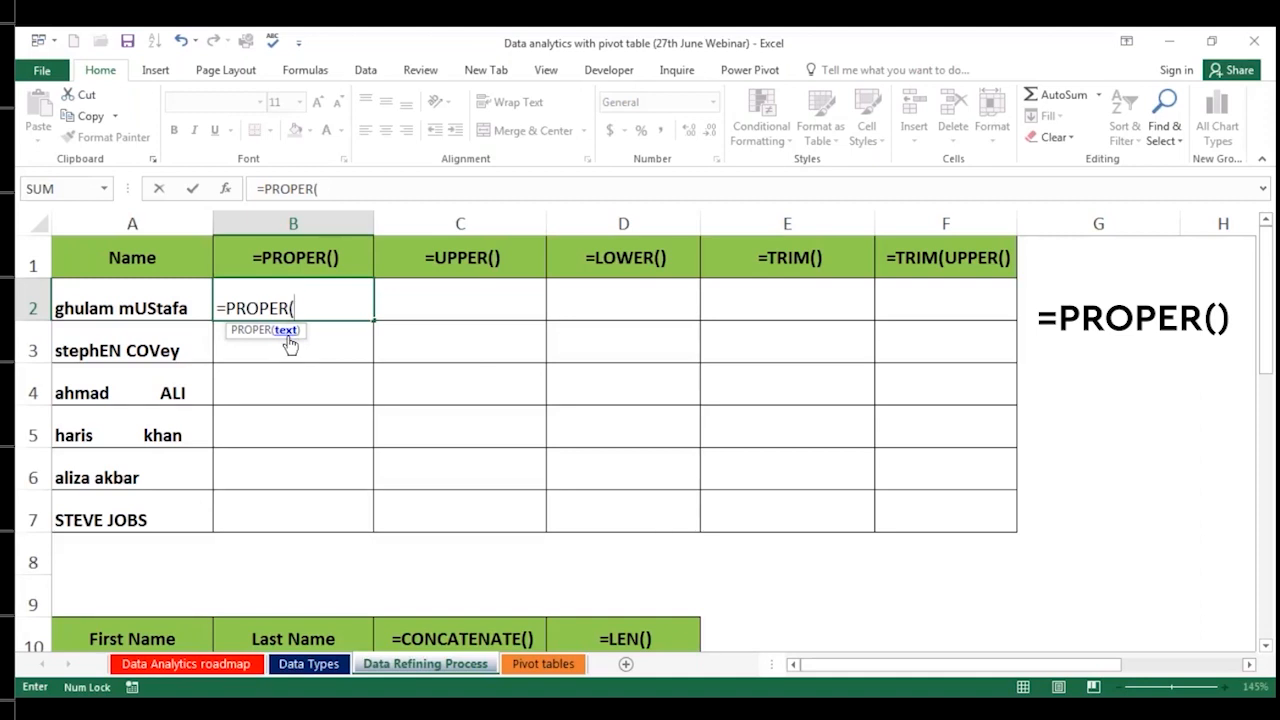
{"action": "left_click", "coordinate": [165, 300]}
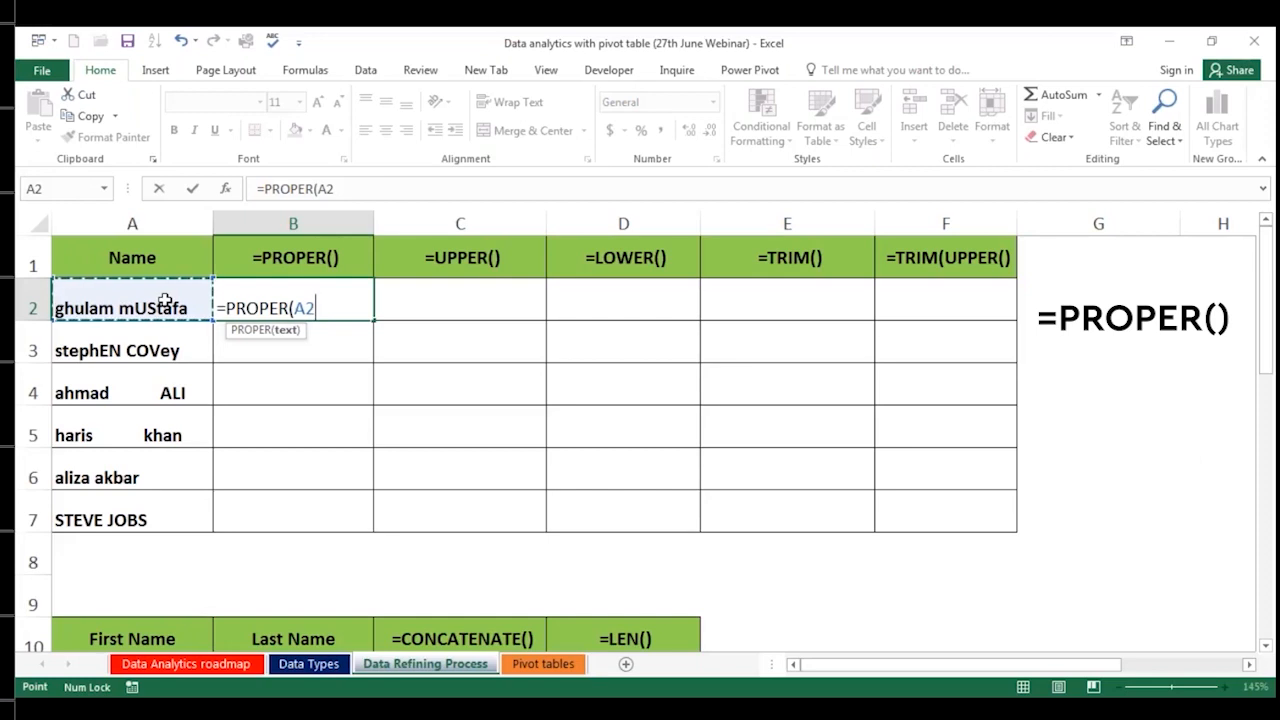
{"action": "key", "text": "Return"}
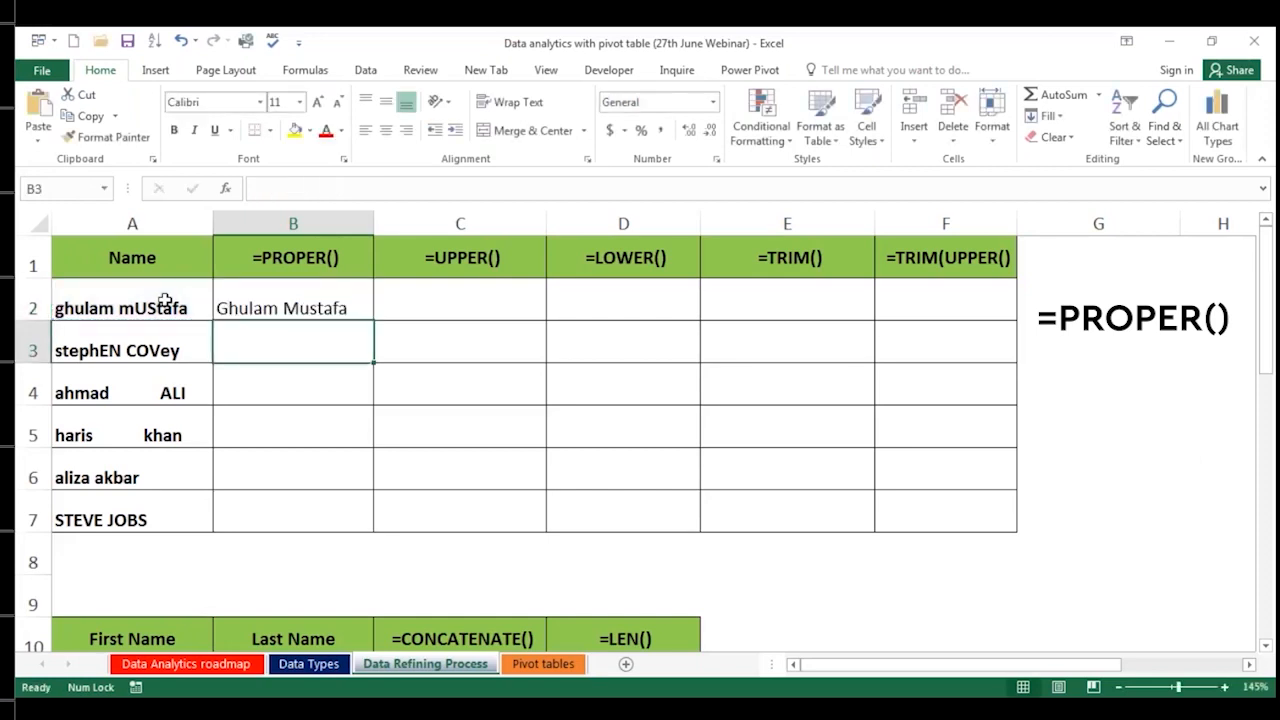
{"action": "left_click", "coordinate": [268, 310]}
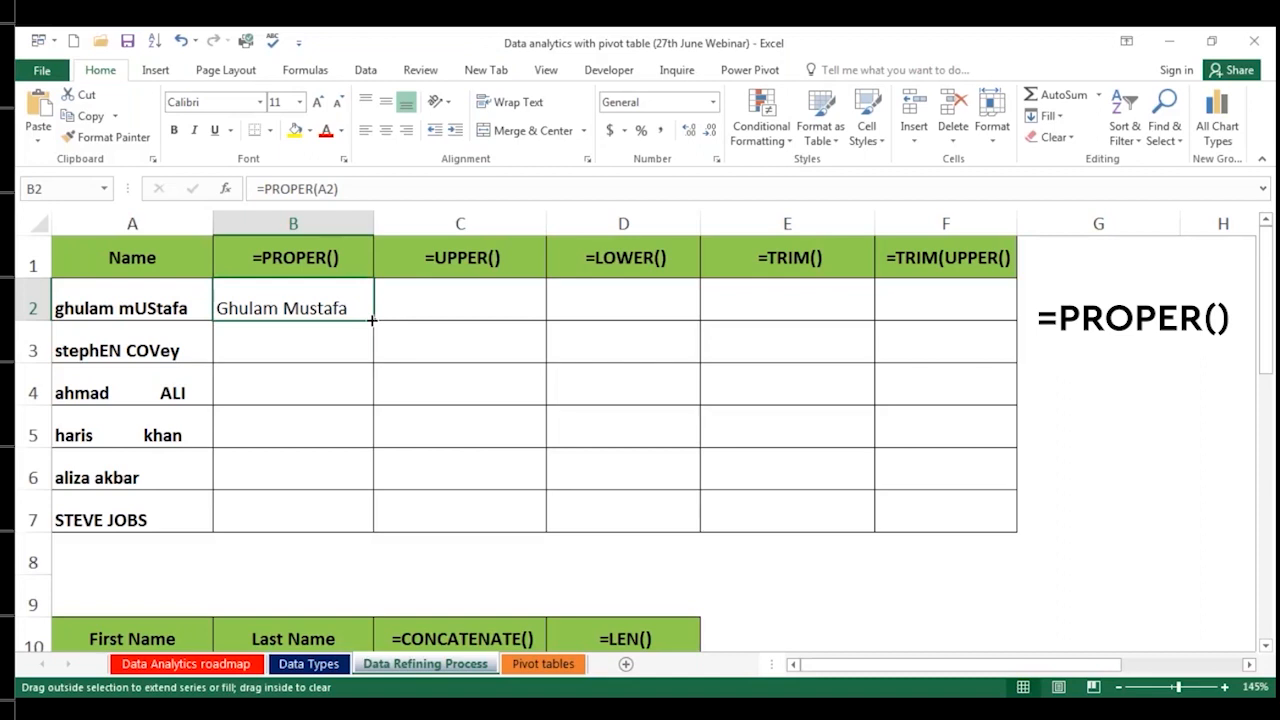
{"action": "double_click", "coordinate": [373, 320]}
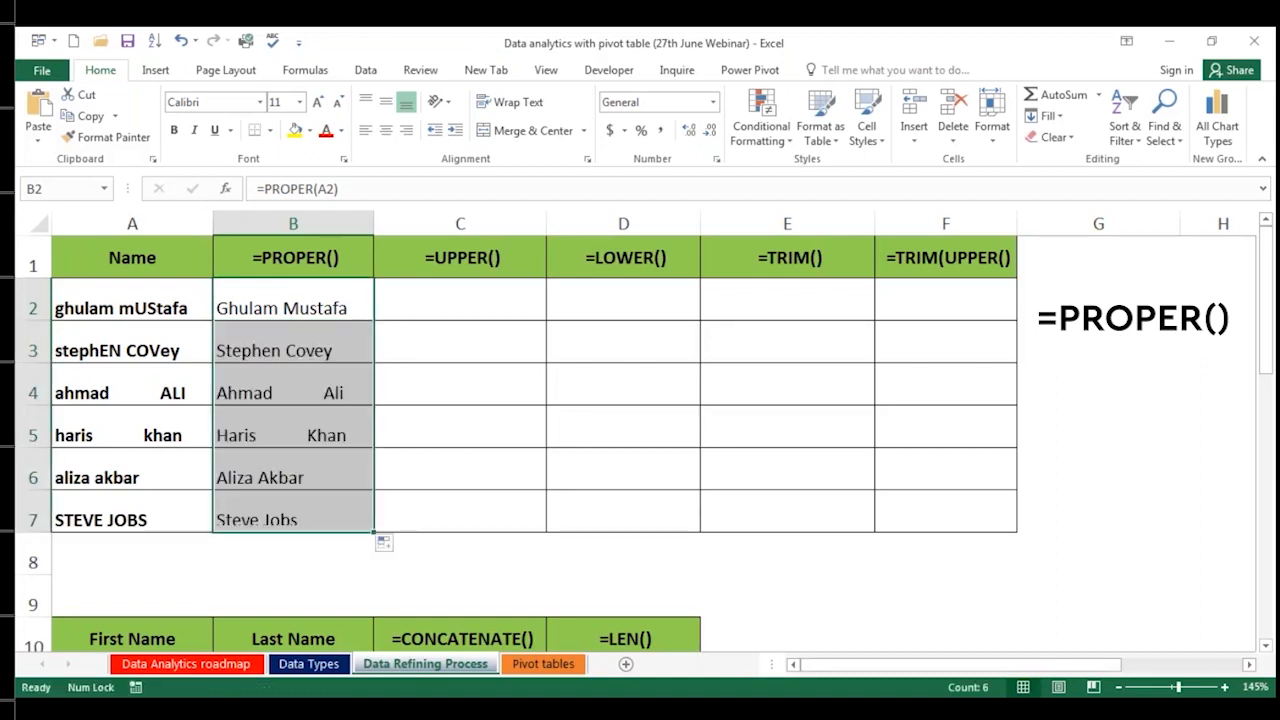
Step: Check the proper-case results in column B row by row against the original names
{"action": "left_click", "coordinate": [340, 341]}
{"action": "left_click", "coordinate": [175, 368]}
{"action": "left_click", "coordinate": [235, 350]}
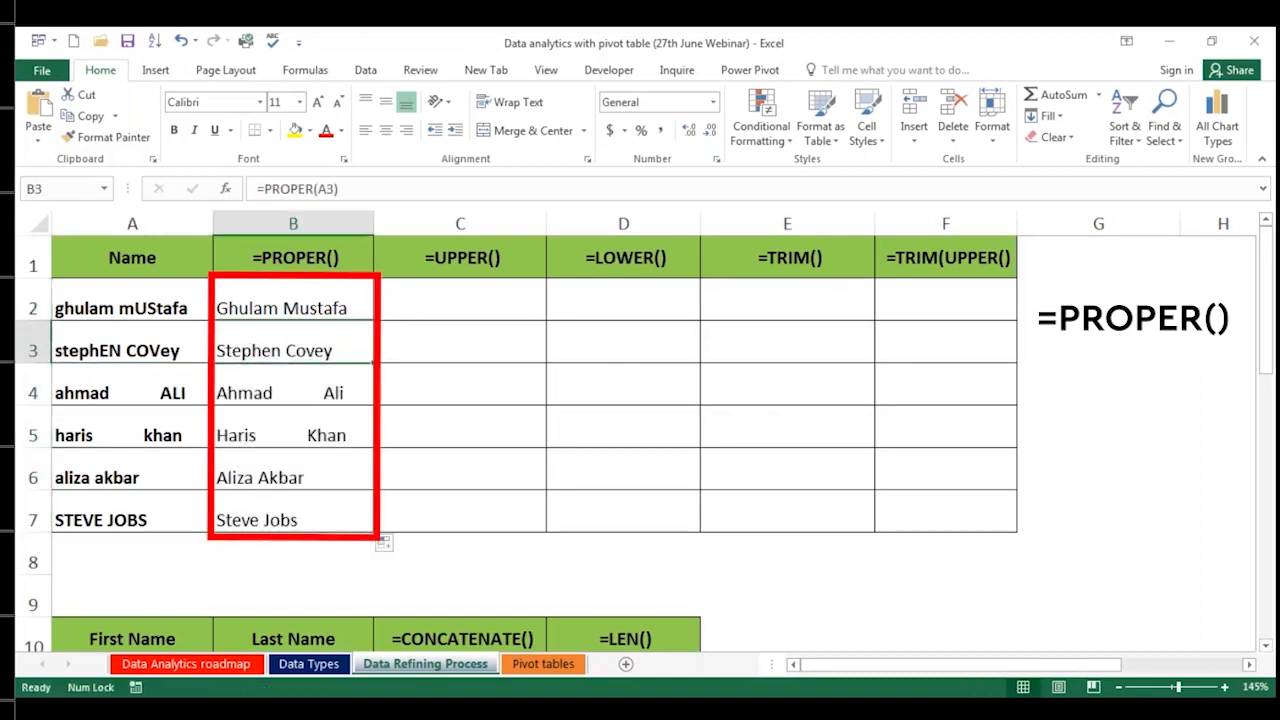
{"action": "left_click", "coordinate": [247, 392]}
{"action": "left_click", "coordinate": [253, 430]}
{"action": "left_click", "coordinate": [270, 474]}
{"action": "left_click", "coordinate": [285, 510]}
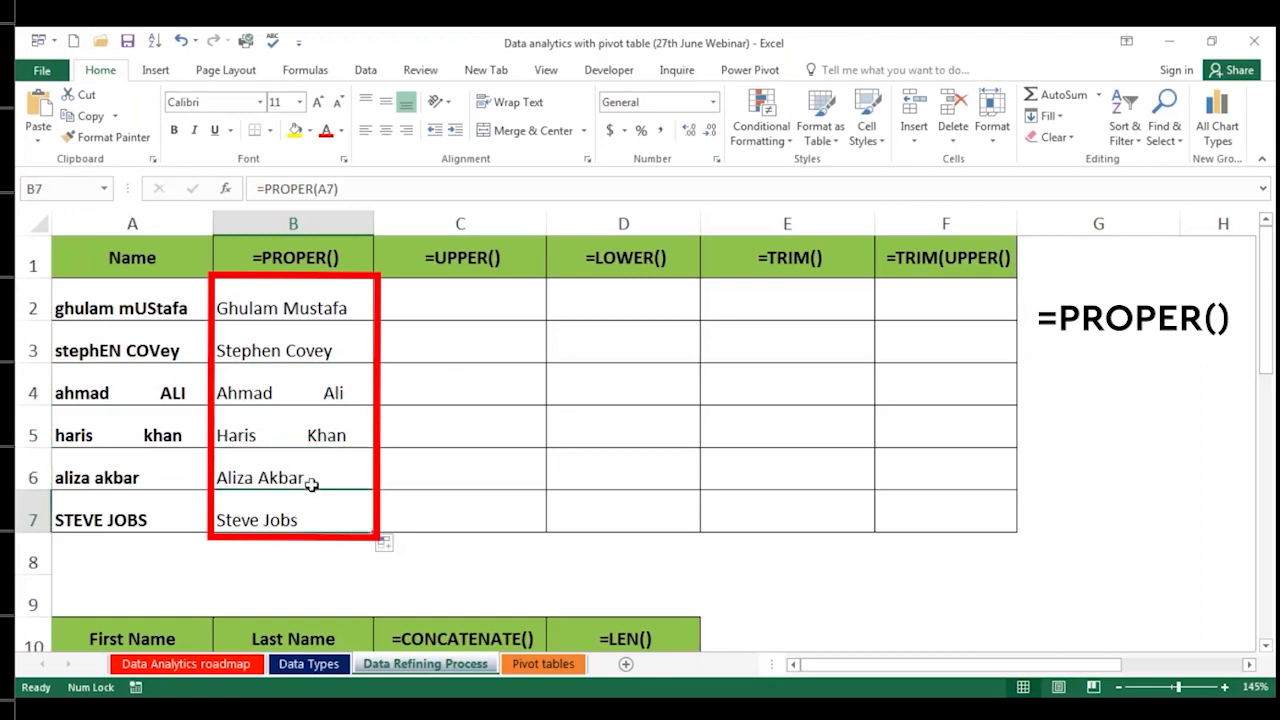
{"action": "left_click", "coordinate": [414, 362]}
{"action": "left_click", "coordinate": [345, 305]}
{"action": "left_click", "coordinate": [405, 306]}
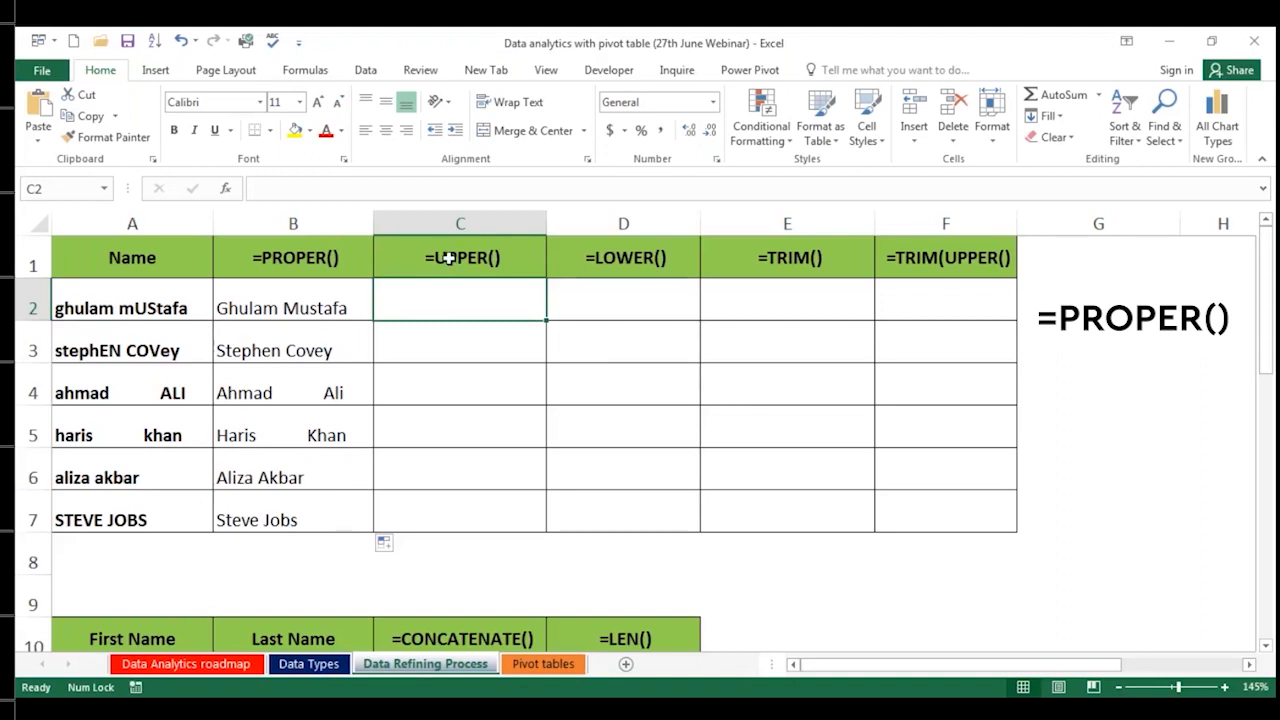
{"action": "left_click", "coordinate": [597, 340]}
{"action": "left_click", "coordinate": [325, 376]}
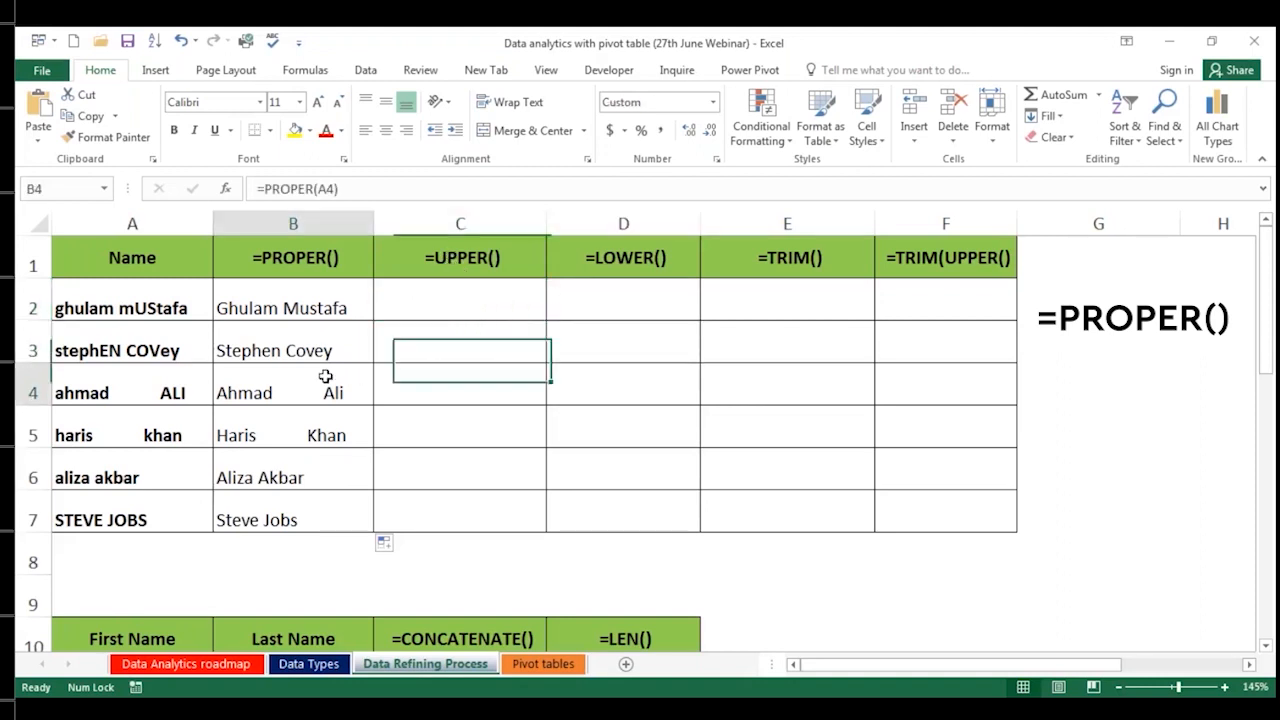
{"action": "left_click_drag", "start_coordinate": [417, 300], "coordinate": [423, 509]}
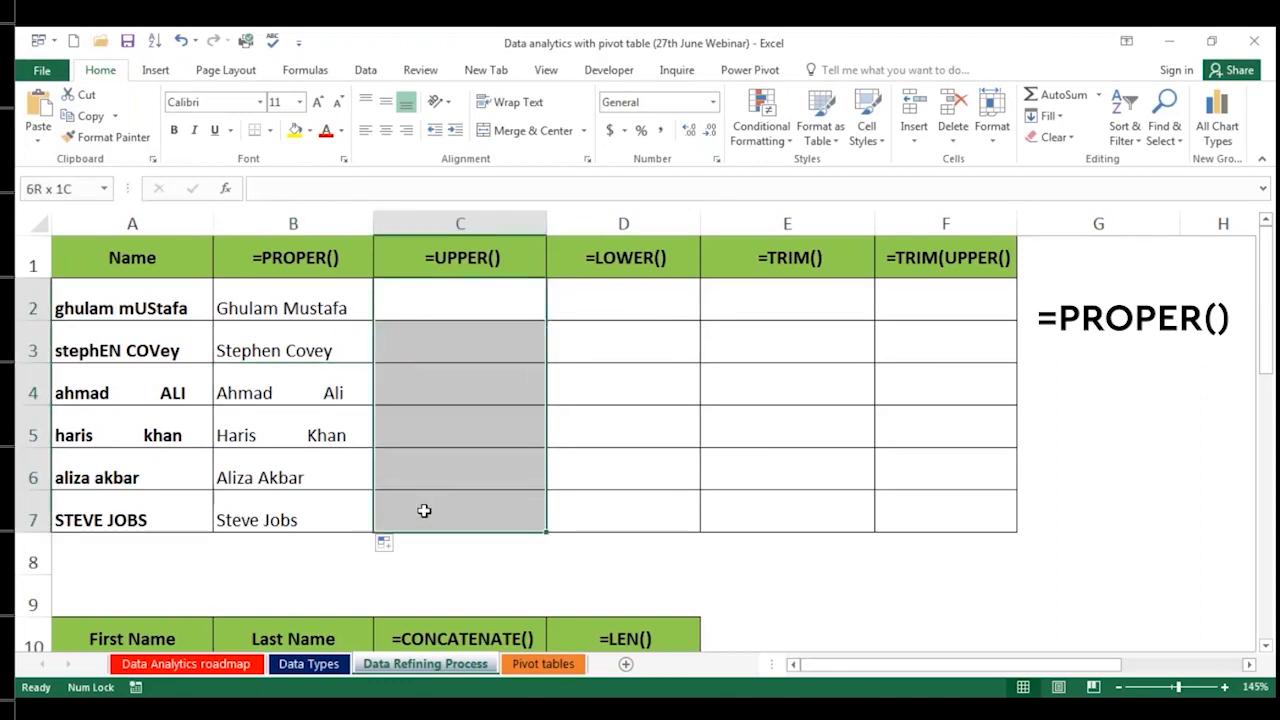
{"action": "left_click", "coordinate": [460, 306]}
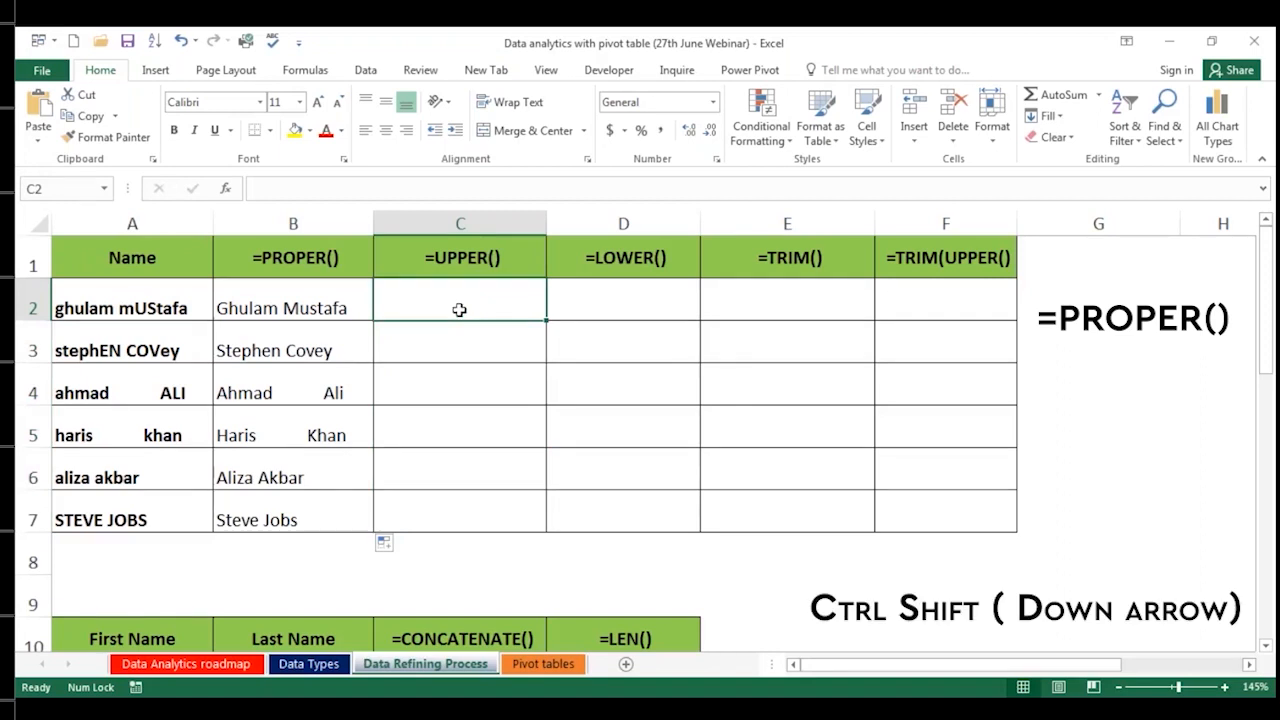
{"action": "key", "text": "ctrl+shift+Down"}
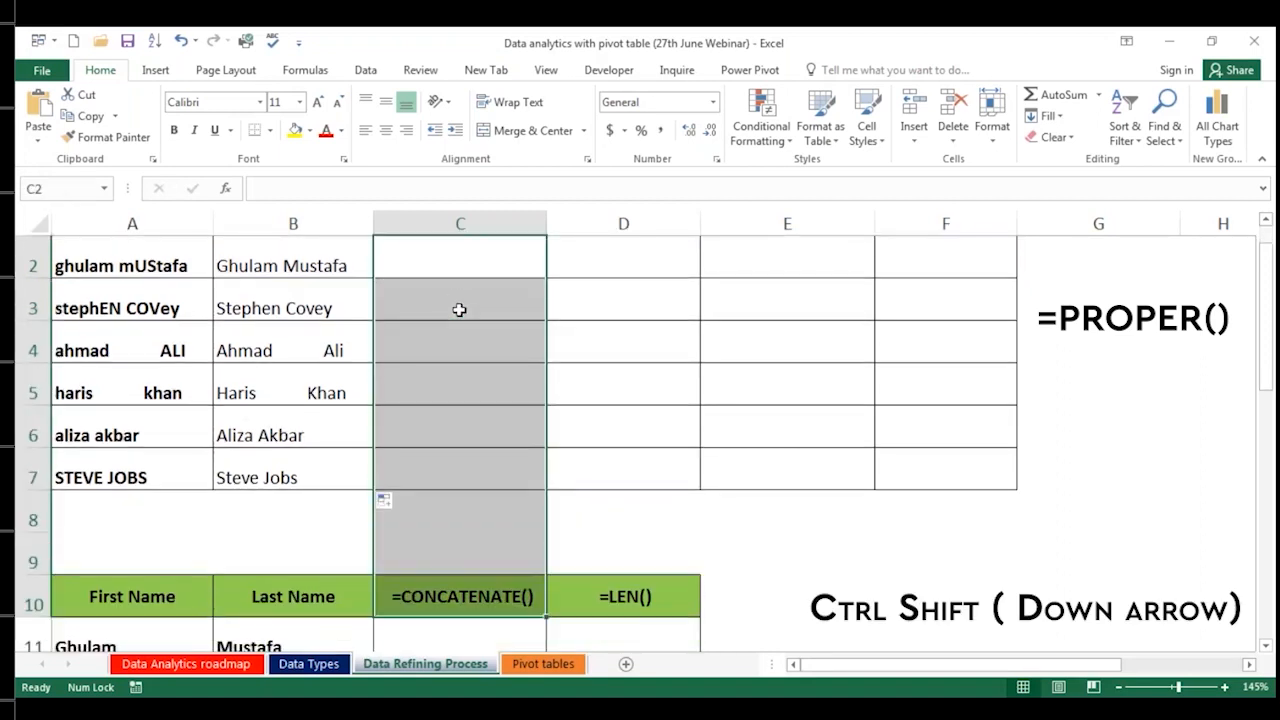
{"action": "key", "text": "Up"}
{"action": "key", "text": "Down"}
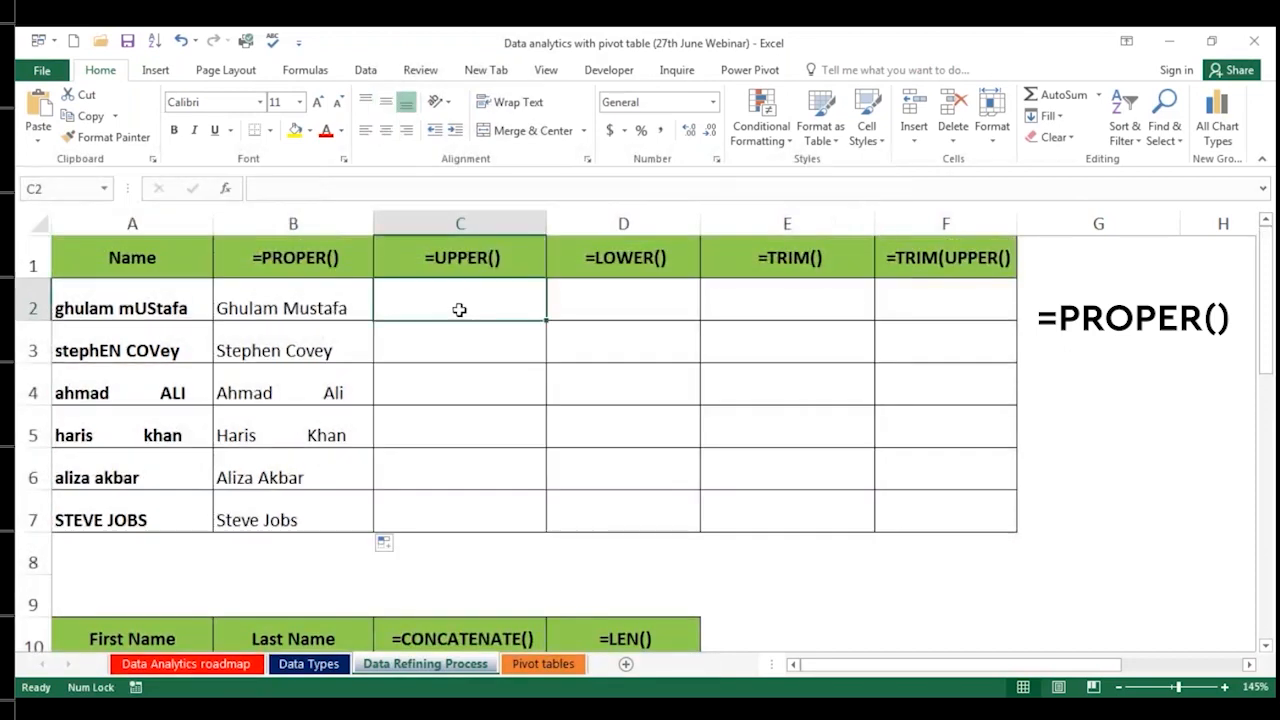
Step: Fill the whole range C2:C7 at once with the uppercase formula =UPPER(A2)
{"action": "key", "text": "shift+Down"}
{"action": "key", "text": "shift+Down"}
{"action": "key", "text": "shift+Down"}
{"action": "key", "text": "shift+Down"}
{"action": "key", "text": "shift+Down"}
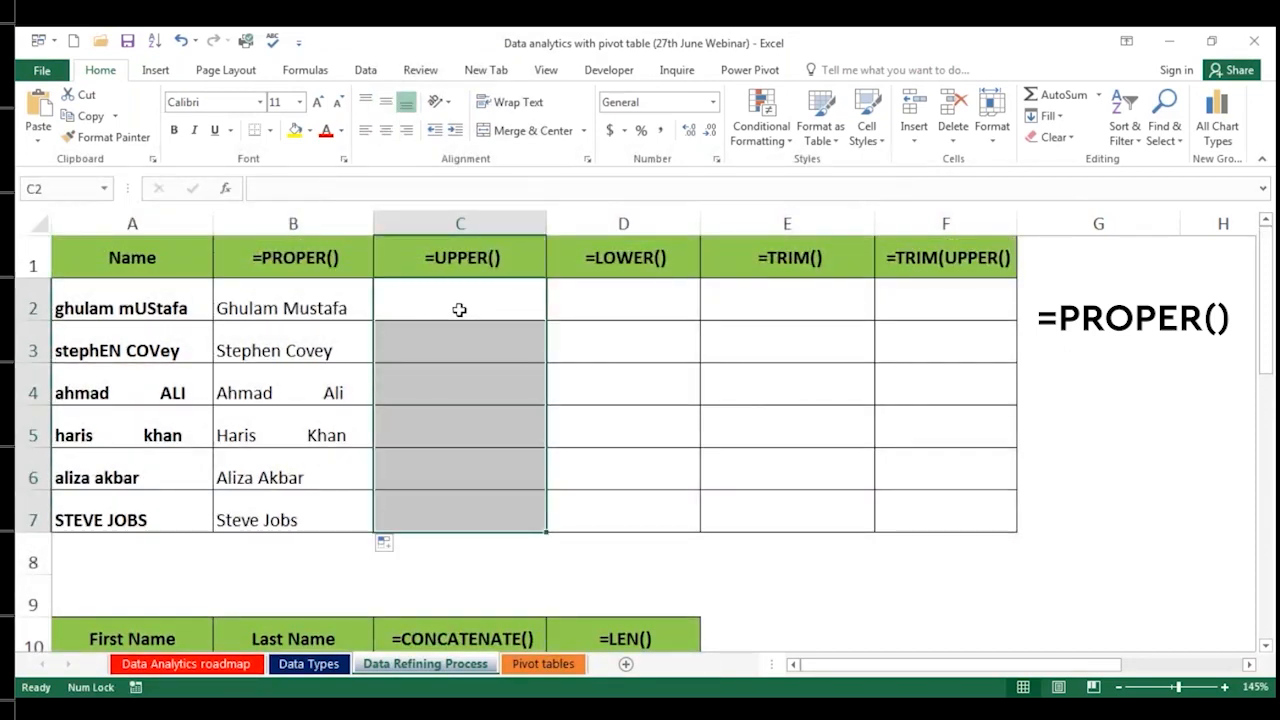
{"action": "left_click", "coordinate": [325, 194]}
{"action": "type", "text": "="}
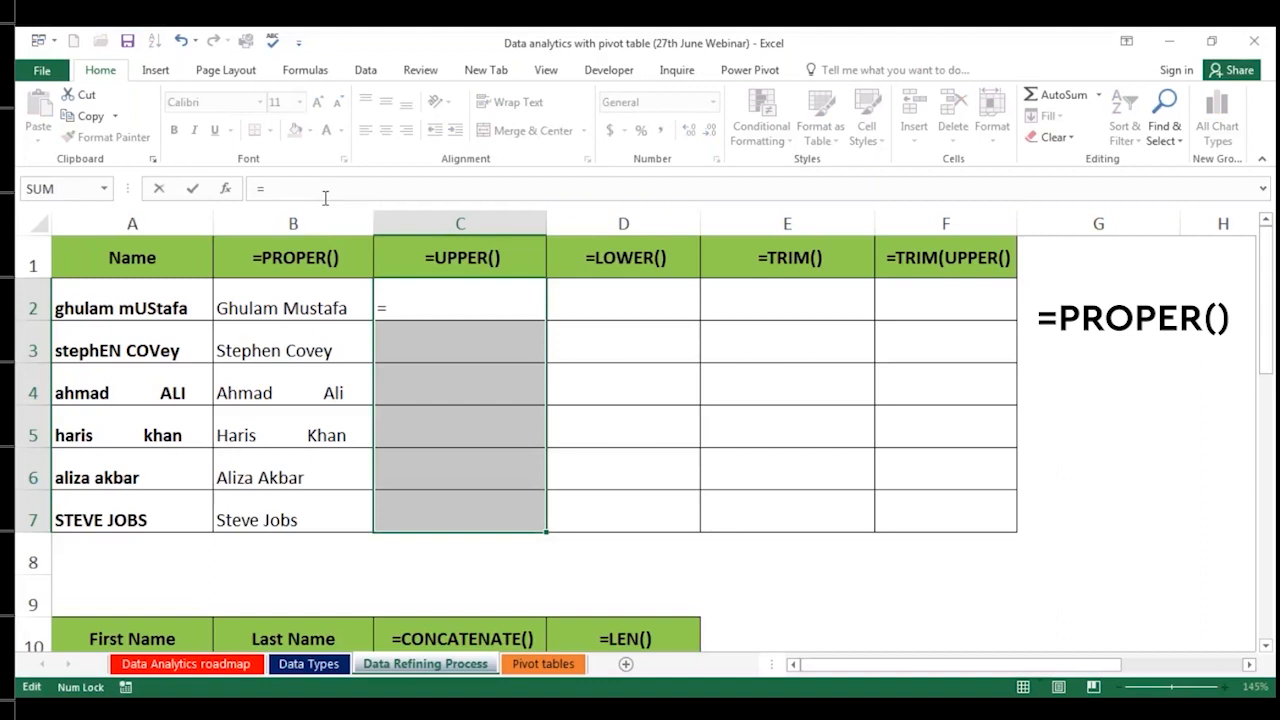
{"action": "type", "text": "up"}
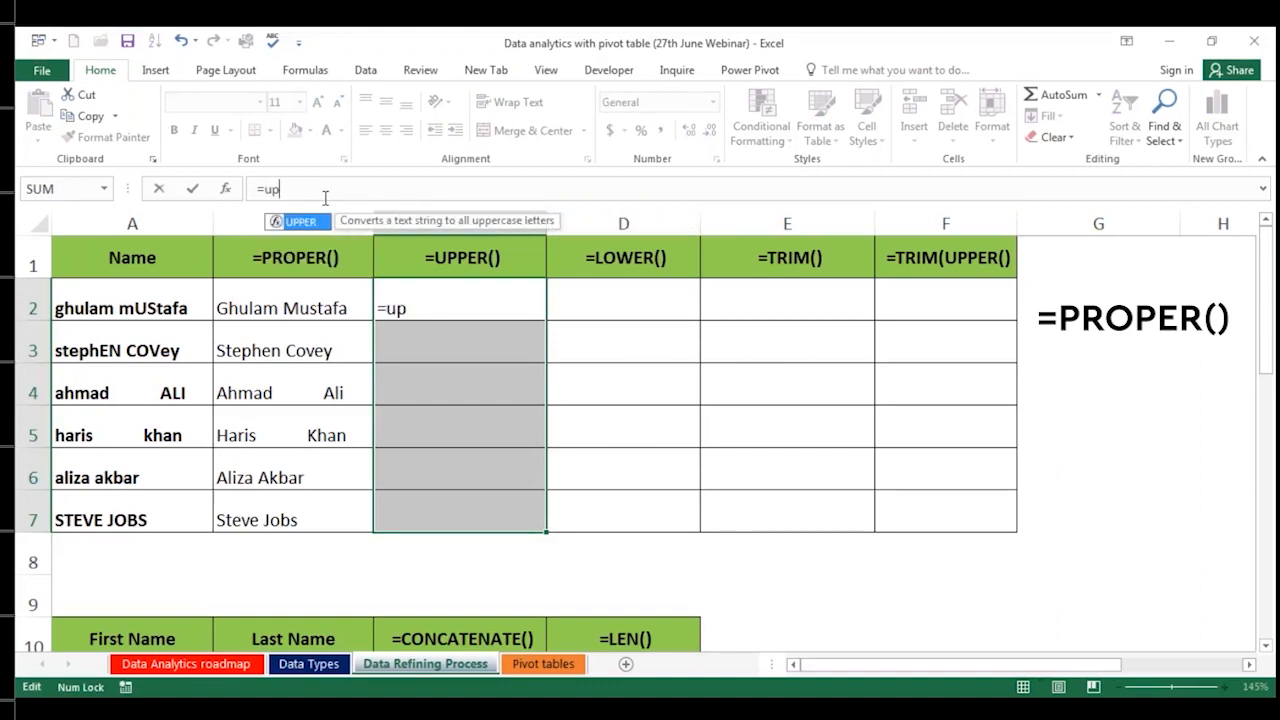
{"action": "key", "text": "Tab"}
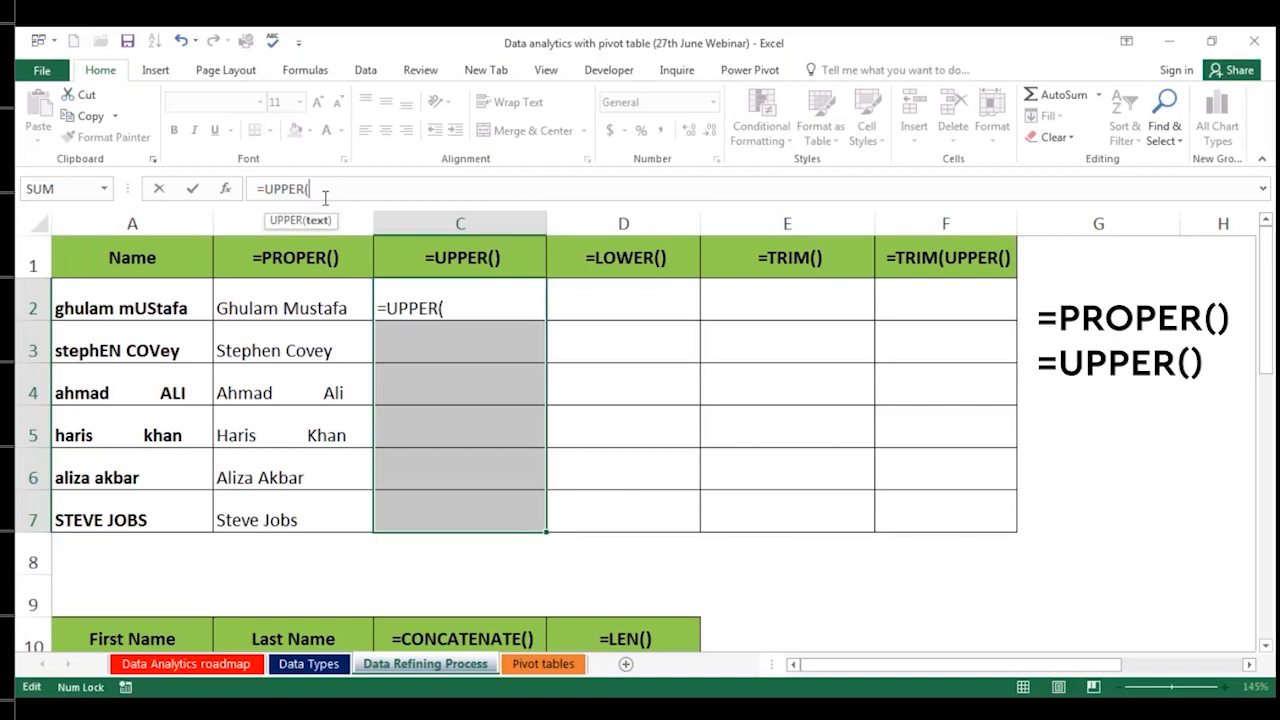
{"action": "left_click", "coordinate": [176, 297]}
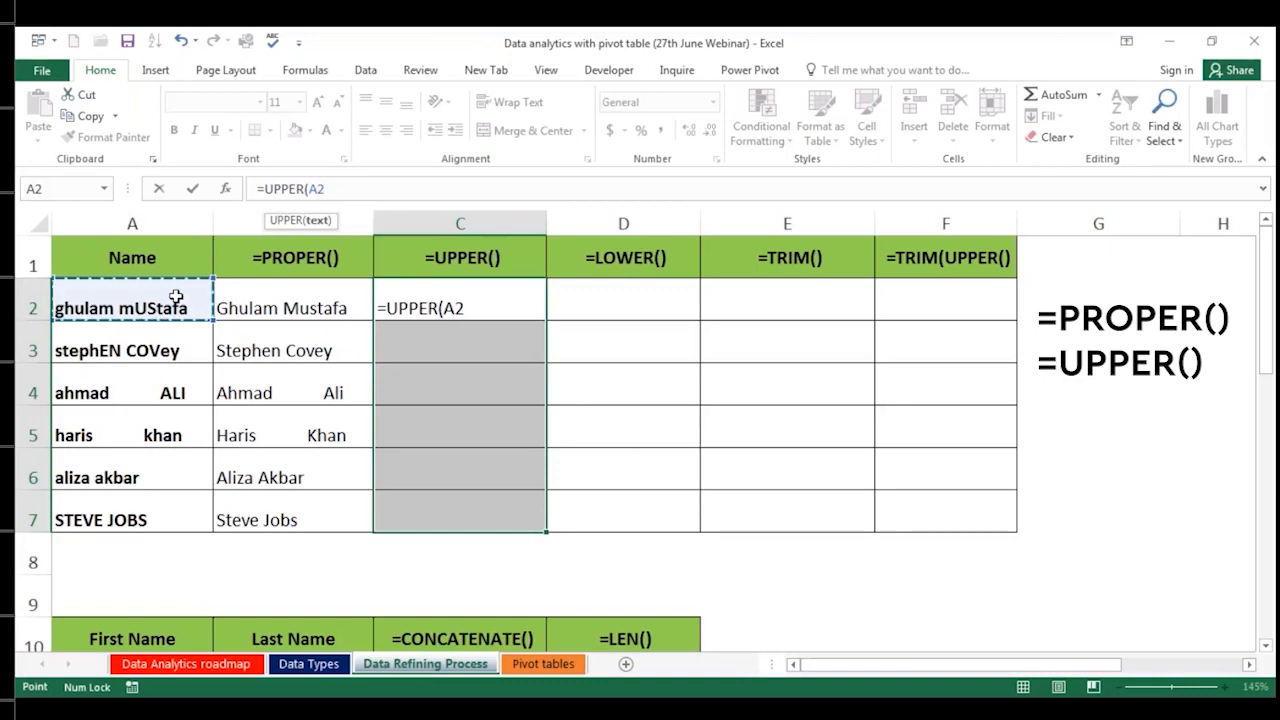
{"action": "key", "text": "ctrl+Return"}
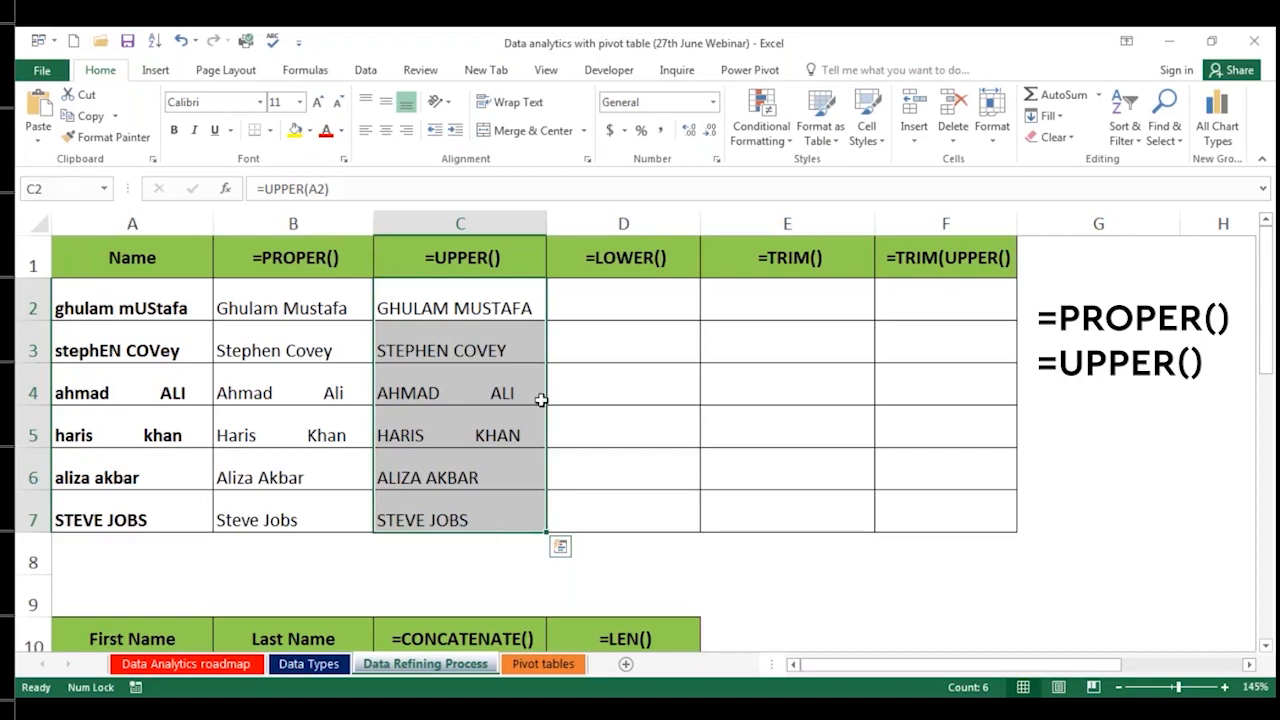
{"action": "left_click", "coordinate": [557, 317]}
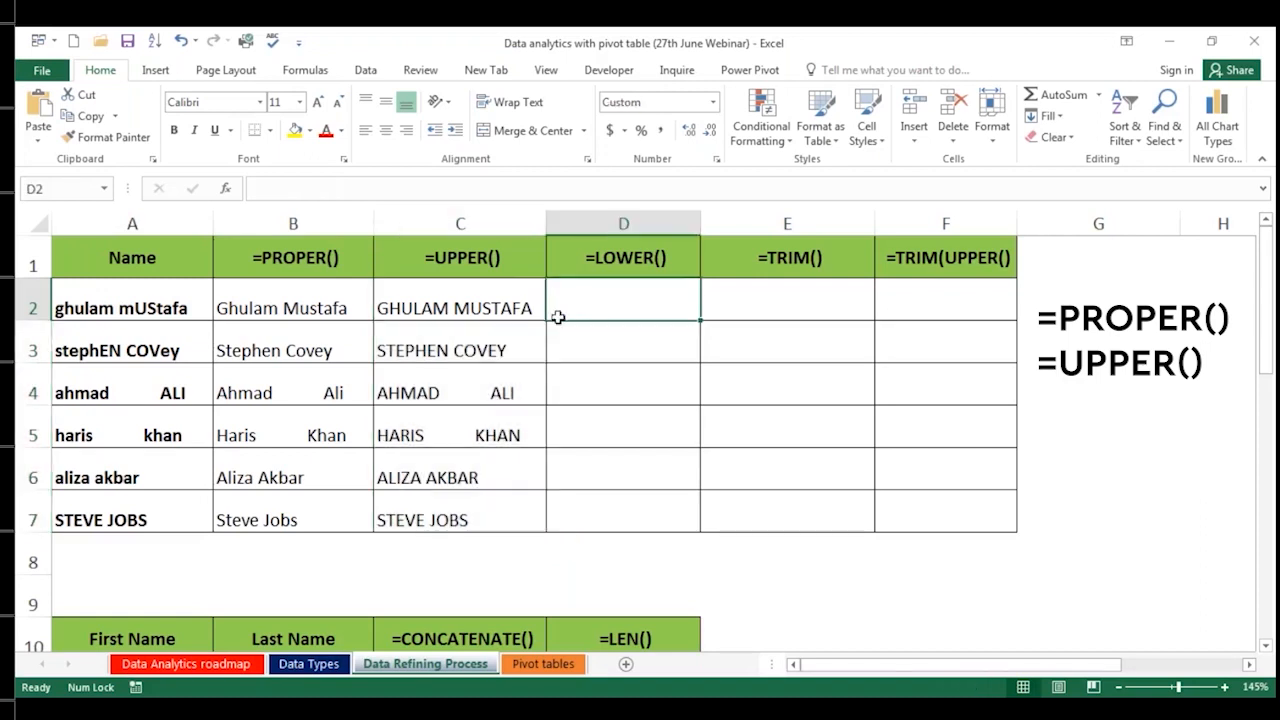
{"action": "left_click", "coordinate": [146, 304]}
{"action": "left_click", "coordinate": [580, 298]}
{"action": "left_click", "coordinate": [723, 337]}
Step: Fill the whole range D2:D7 at once with the lowercase formula =LOWER(A2)
{"action": "left_click_drag", "start_coordinate": [600, 300], "coordinate": [637, 506]}
{"action": "left_click", "coordinate": [290, 188]}
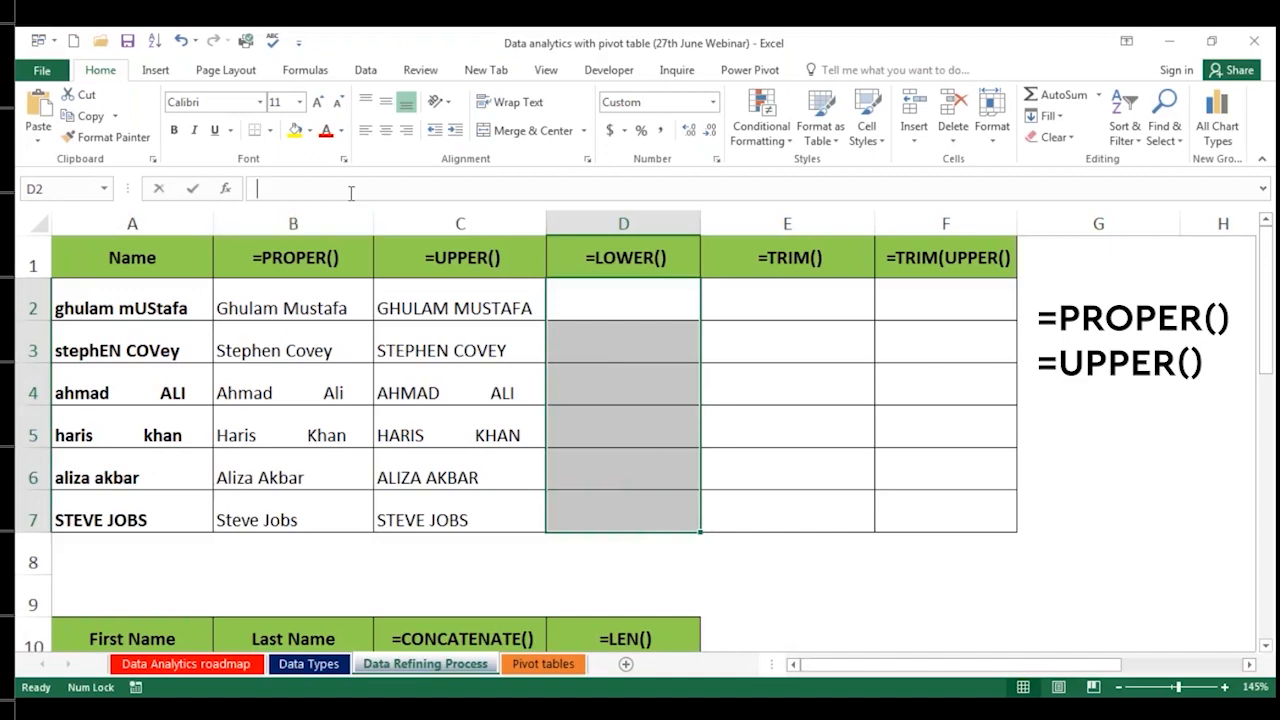
{"action": "type", "text": "=loe"}
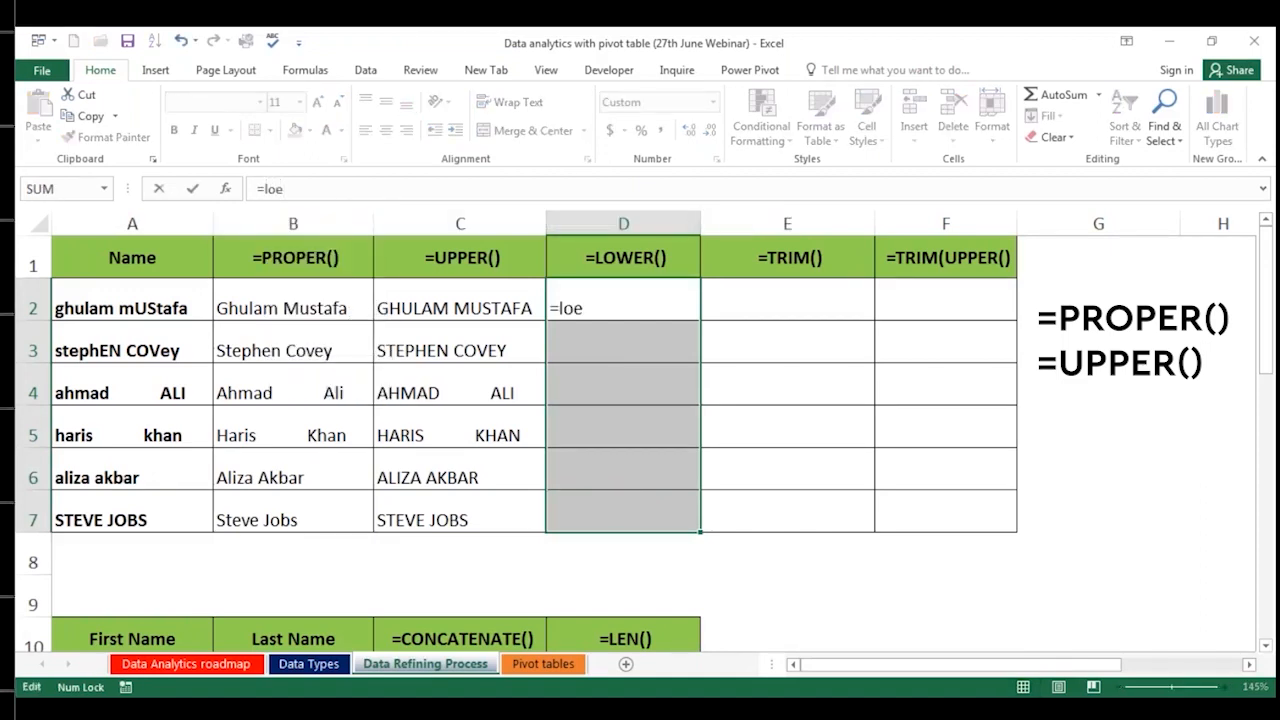
{"action": "key", "text": "BackSpace"}
{"action": "type", "text": "we"}
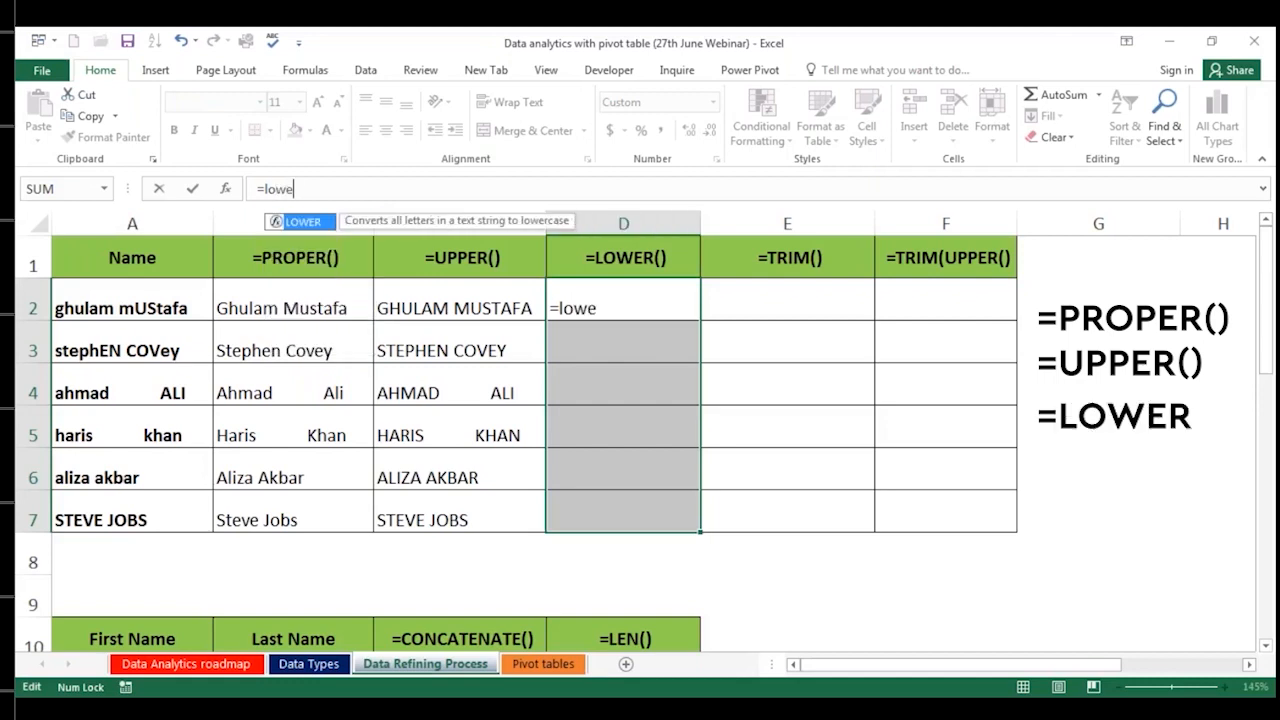
{"action": "key", "text": "Tab"}
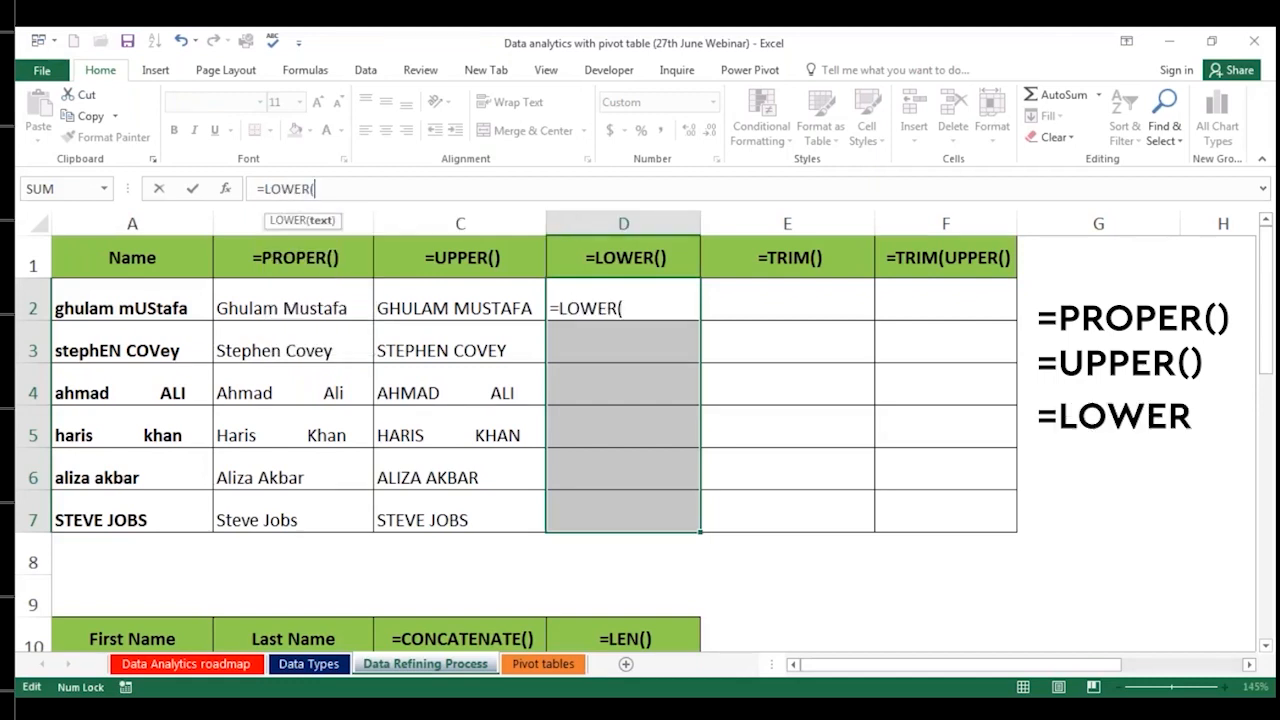
{"action": "left_click", "coordinate": [140, 290]}
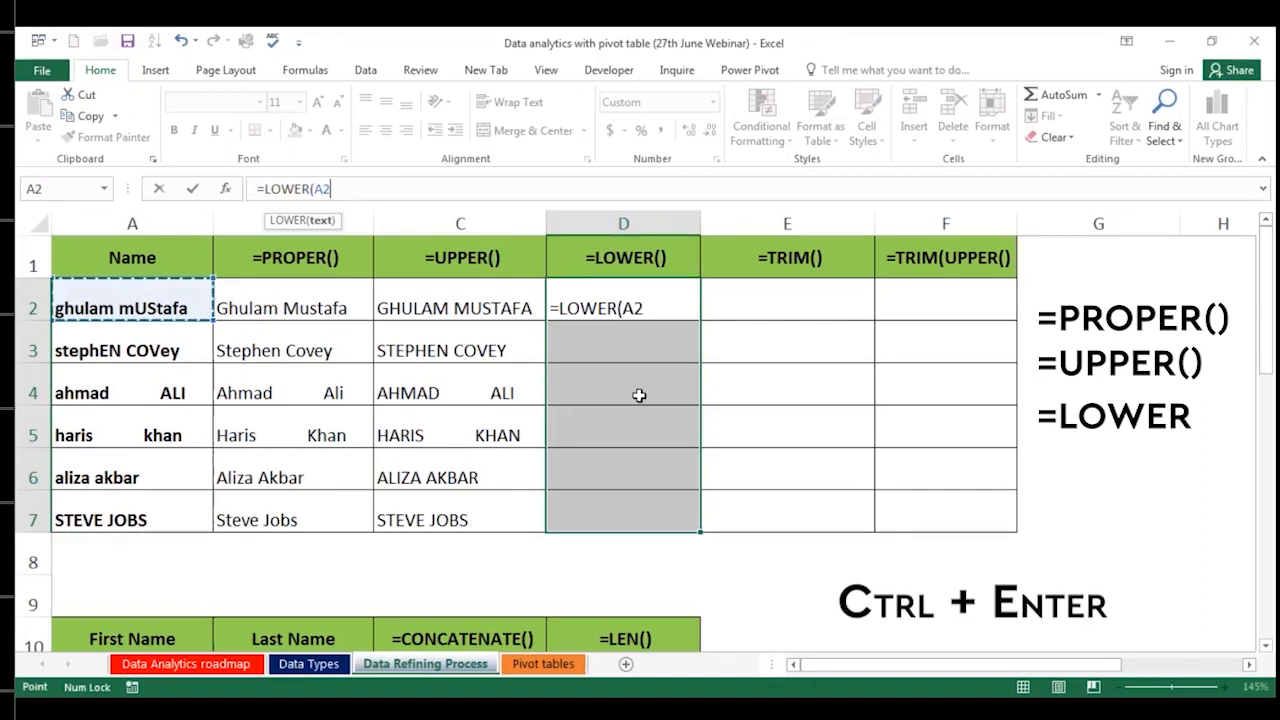
{"action": "key", "text": "ctrl+Return"}
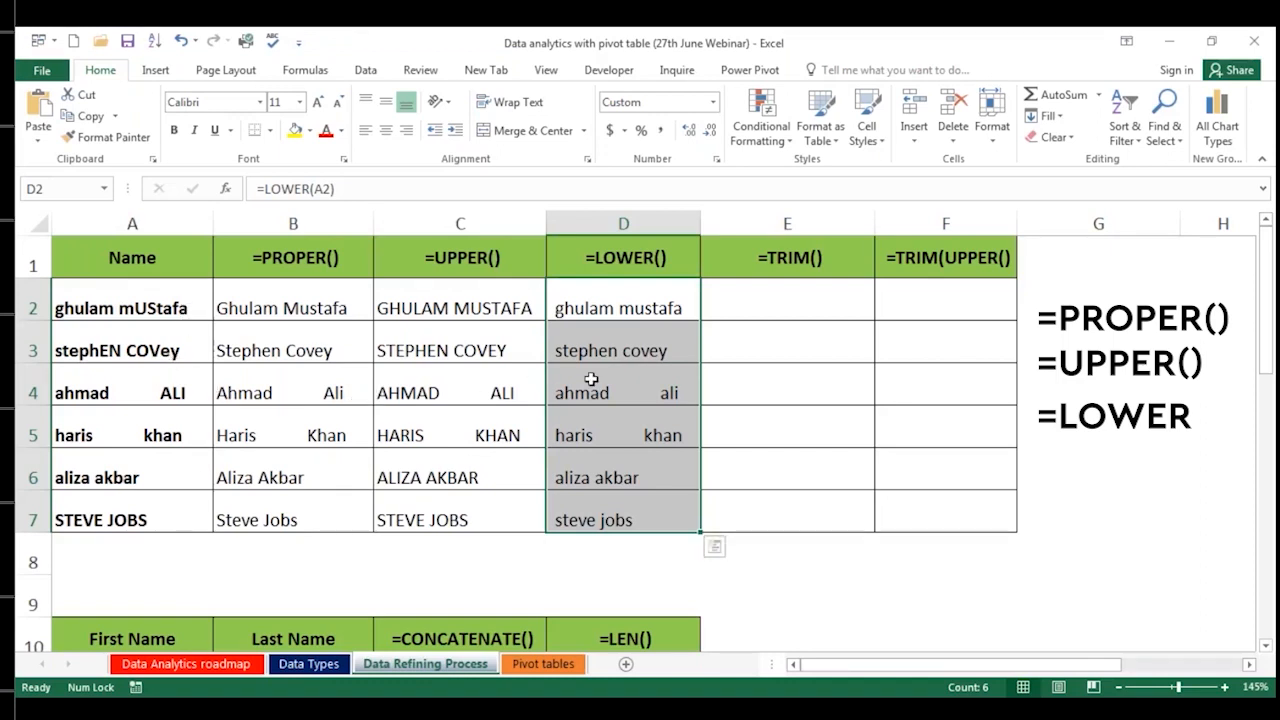
Step: Check the lowercase results in column D for capitalization and leftover extra spaces between the names
{"action": "left_click", "coordinate": [630, 394]}
{"action": "left_click", "coordinate": [633, 428]}
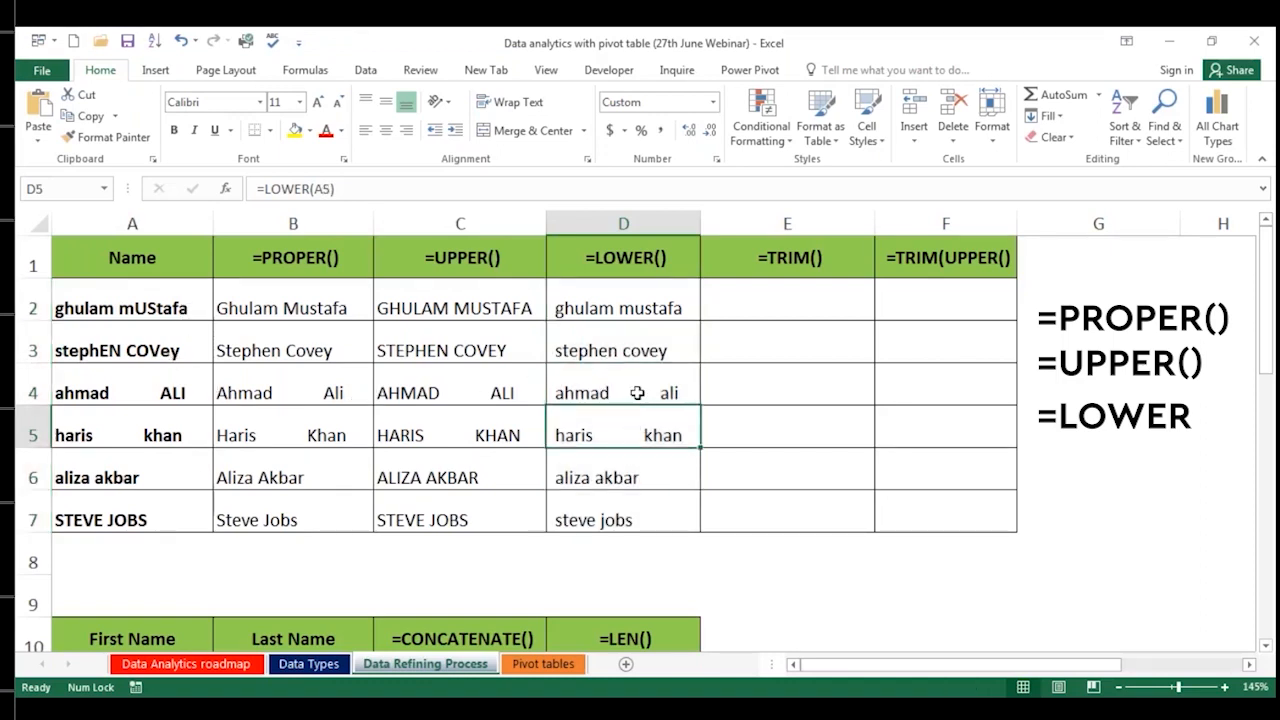
{"action": "left_click", "coordinate": [630, 466]}
{"action": "left_click", "coordinate": [641, 504]}
{"action": "left_click", "coordinate": [640, 464]}
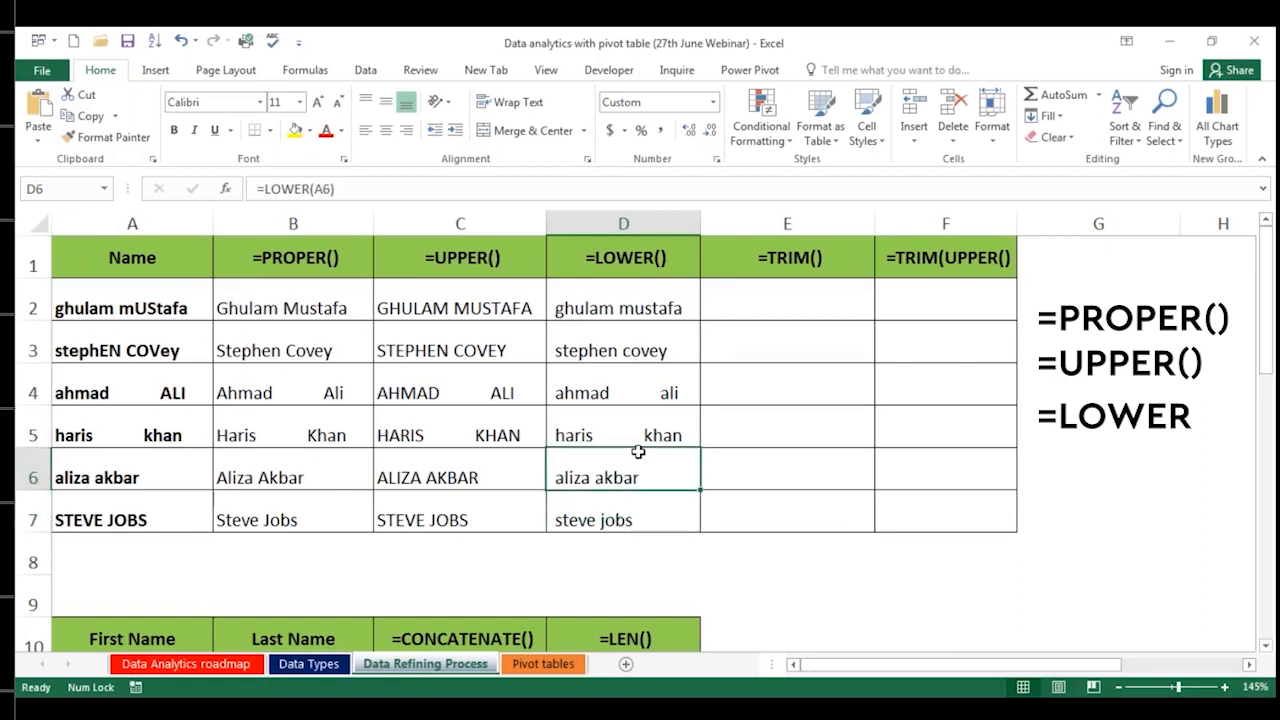
{"action": "left_click", "coordinate": [636, 434]}
{"action": "left_click_drag", "start_coordinate": [609, 305], "coordinate": [613, 511]}
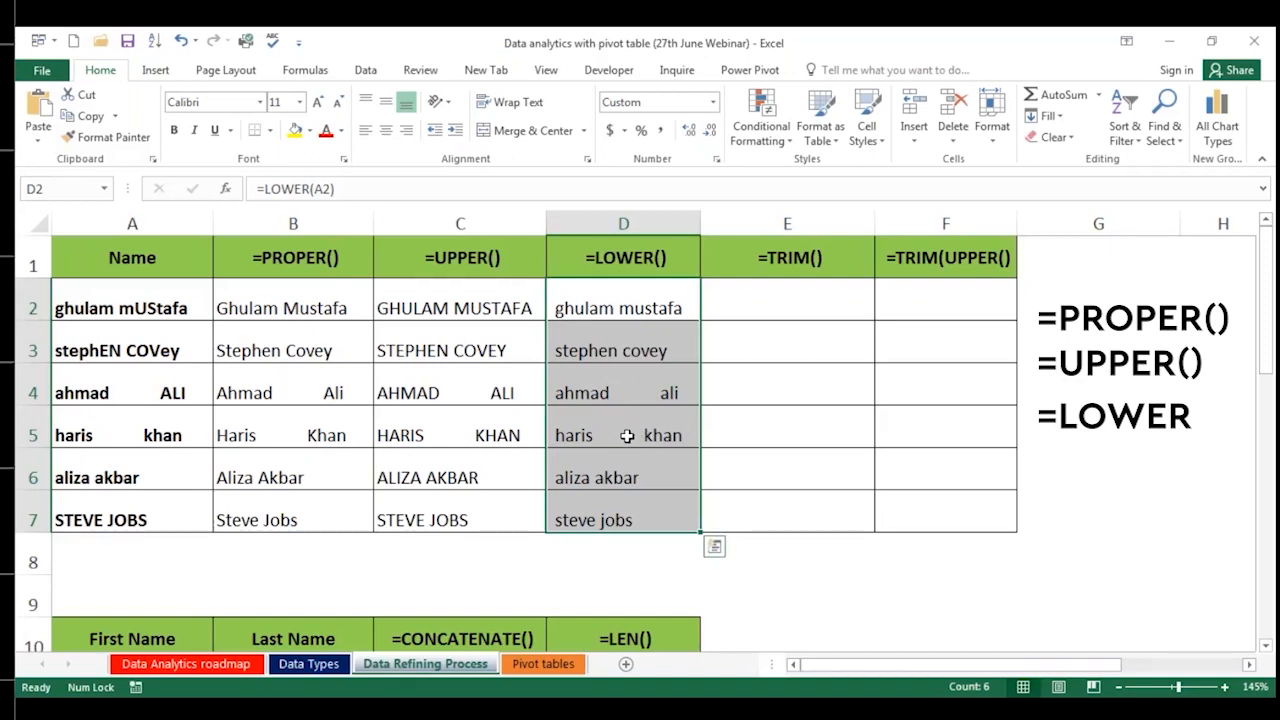
Step: Enter =TRIM(A2) in E2 and fill the formula down through E7
{"action": "left_click", "coordinate": [763, 388]}
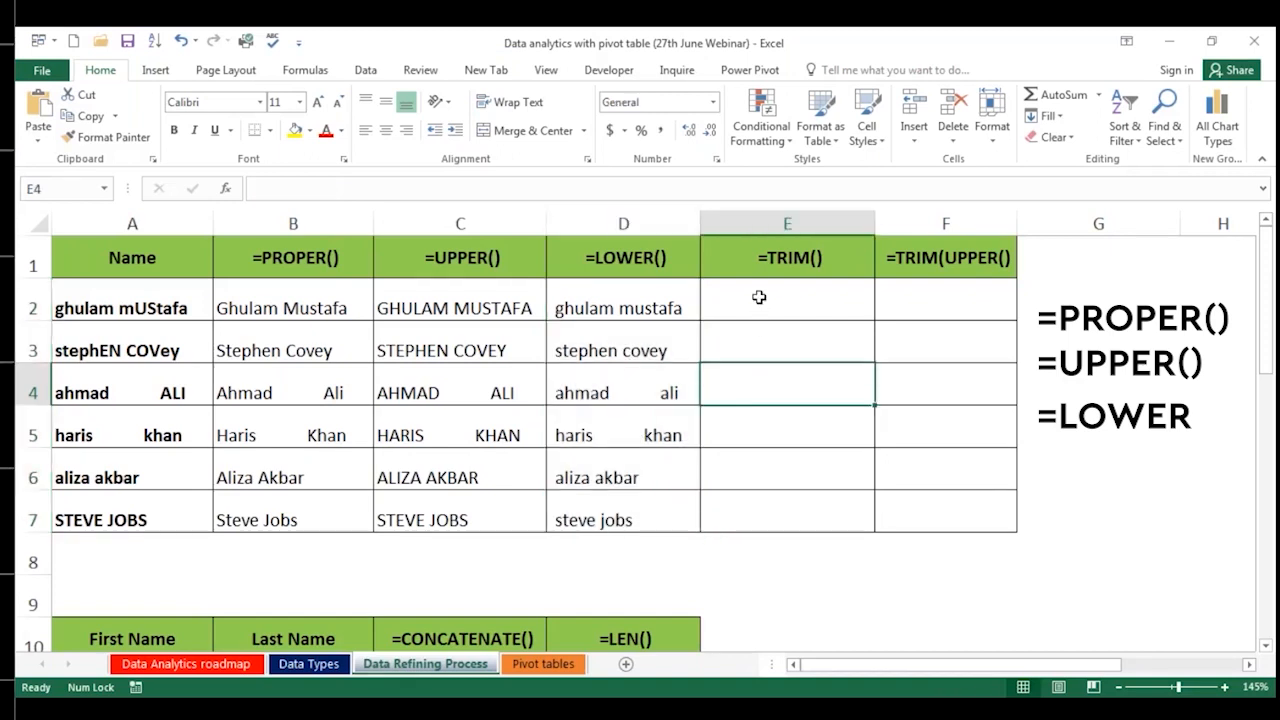
{"action": "left_click", "coordinate": [759, 297]}
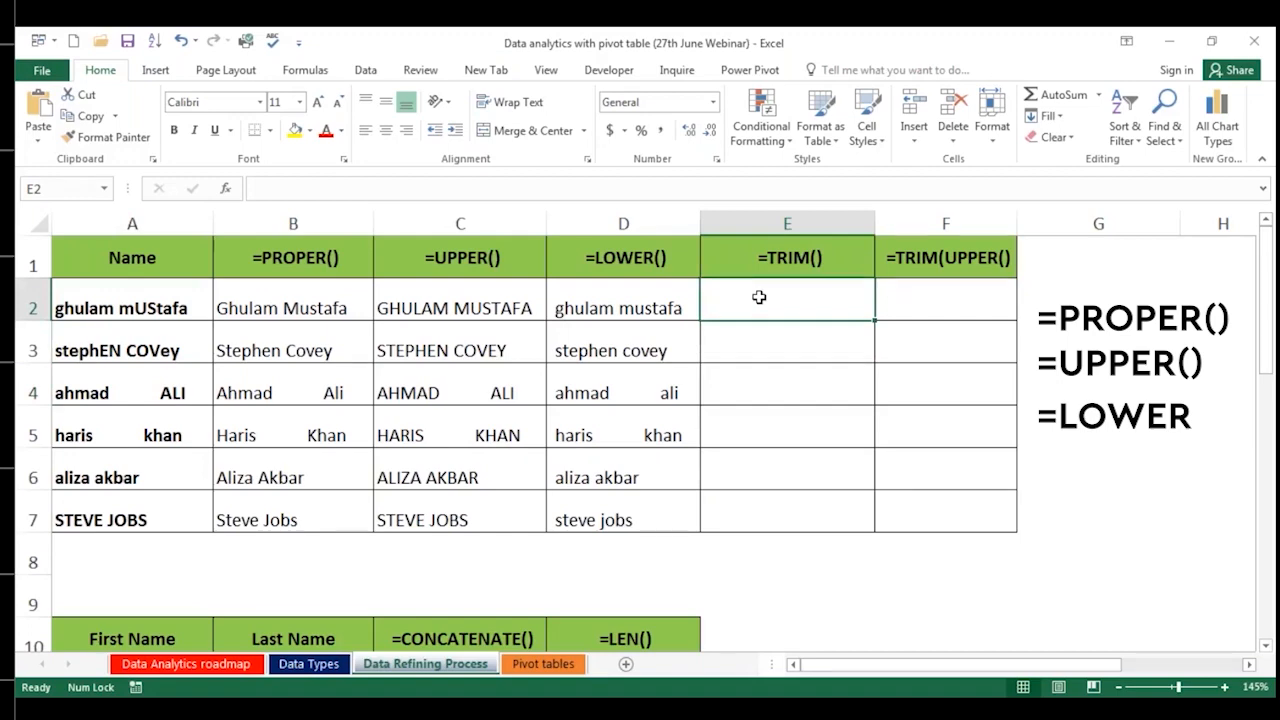
{"action": "type", "text": "="}
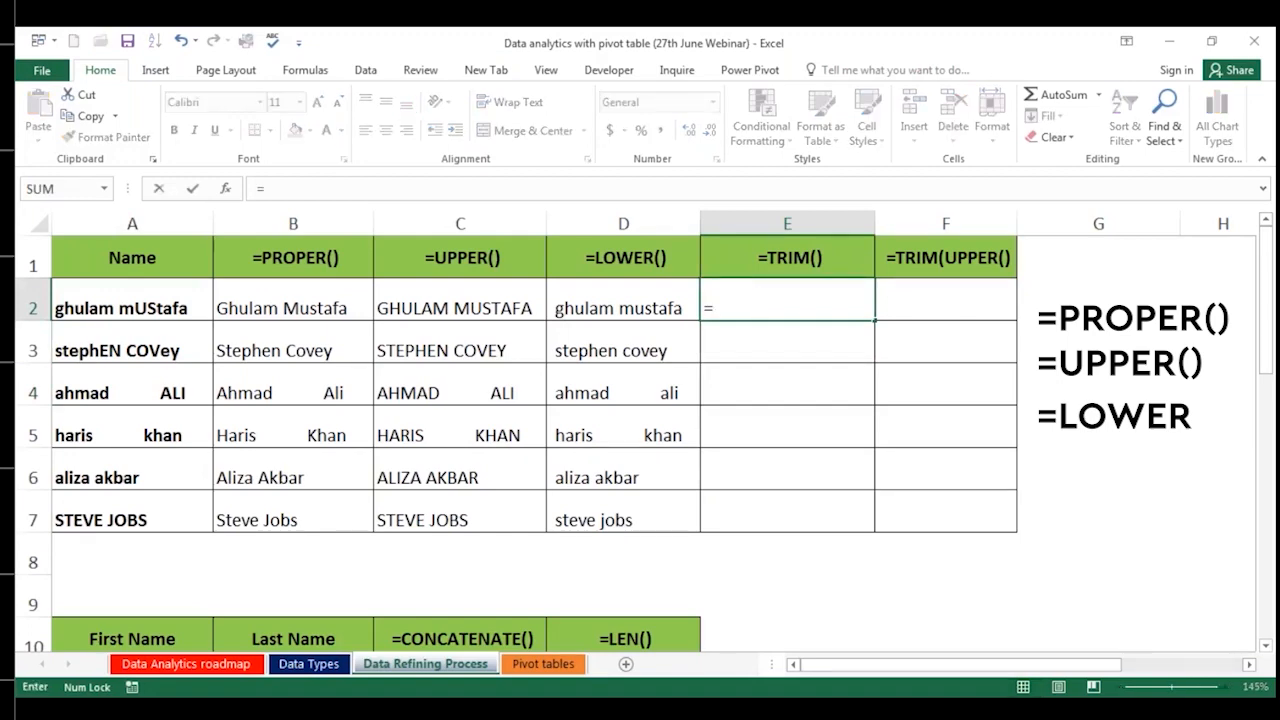
{"action": "type", "text": "trim"}
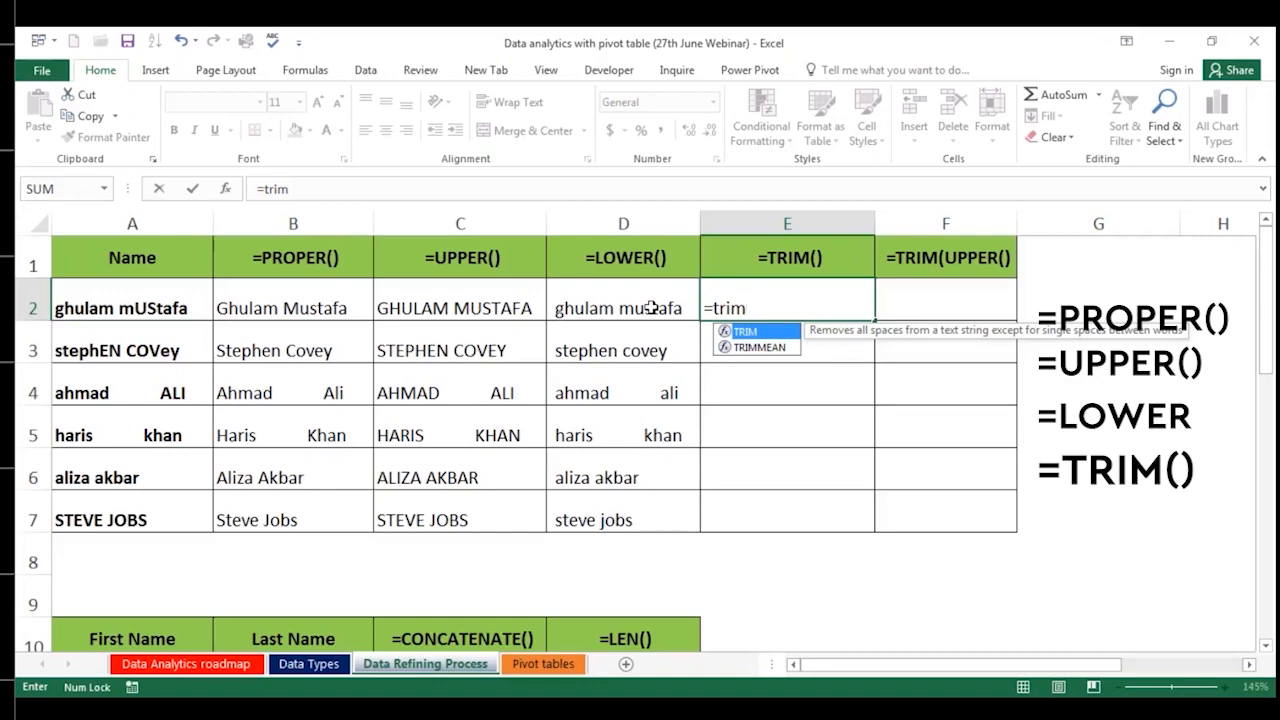
{"action": "key", "text": "Tab"}
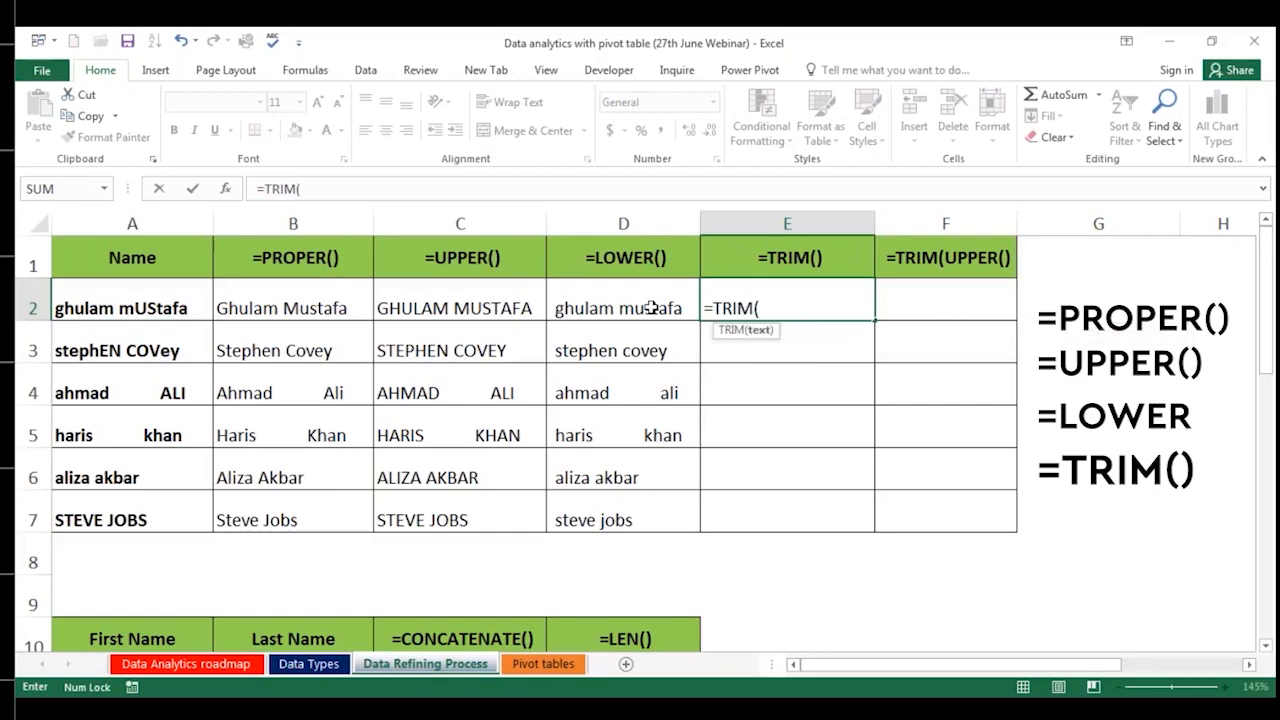
{"action": "left_click", "coordinate": [117, 310]}
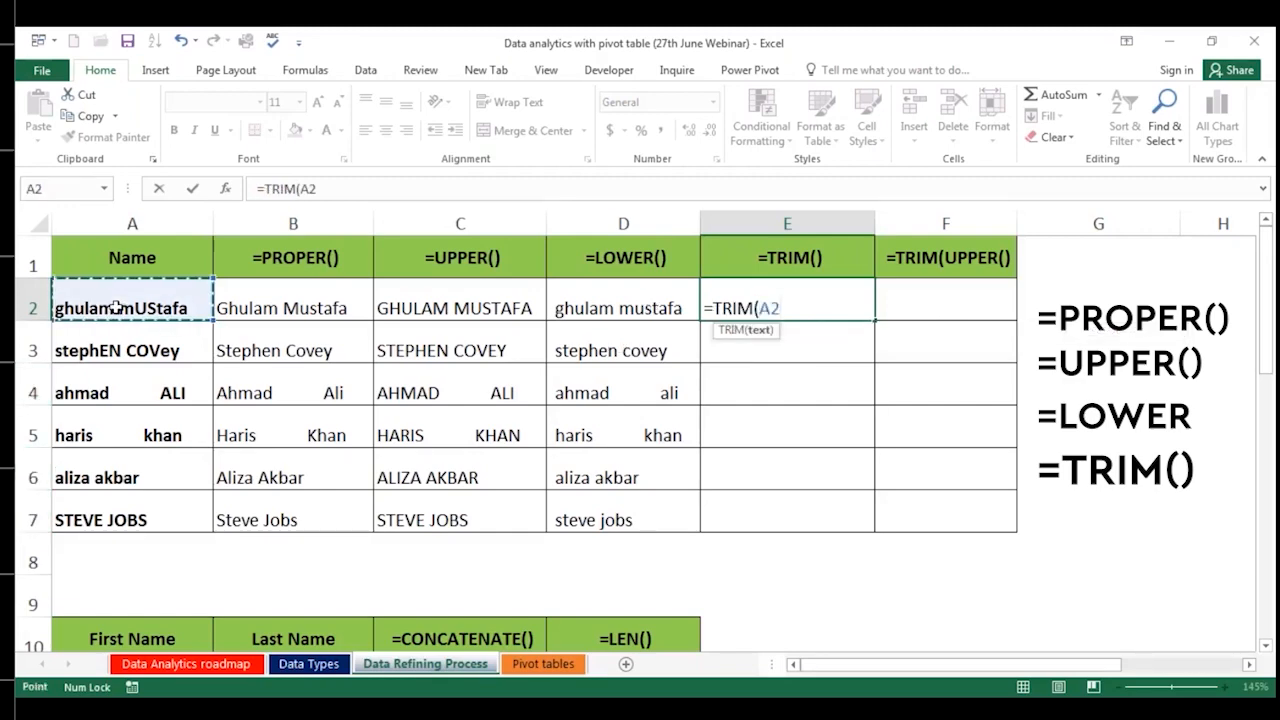
{"action": "type", "text": ")"}
{"action": "key", "text": "Return"}
{"action": "left_click", "coordinate": [800, 296]}
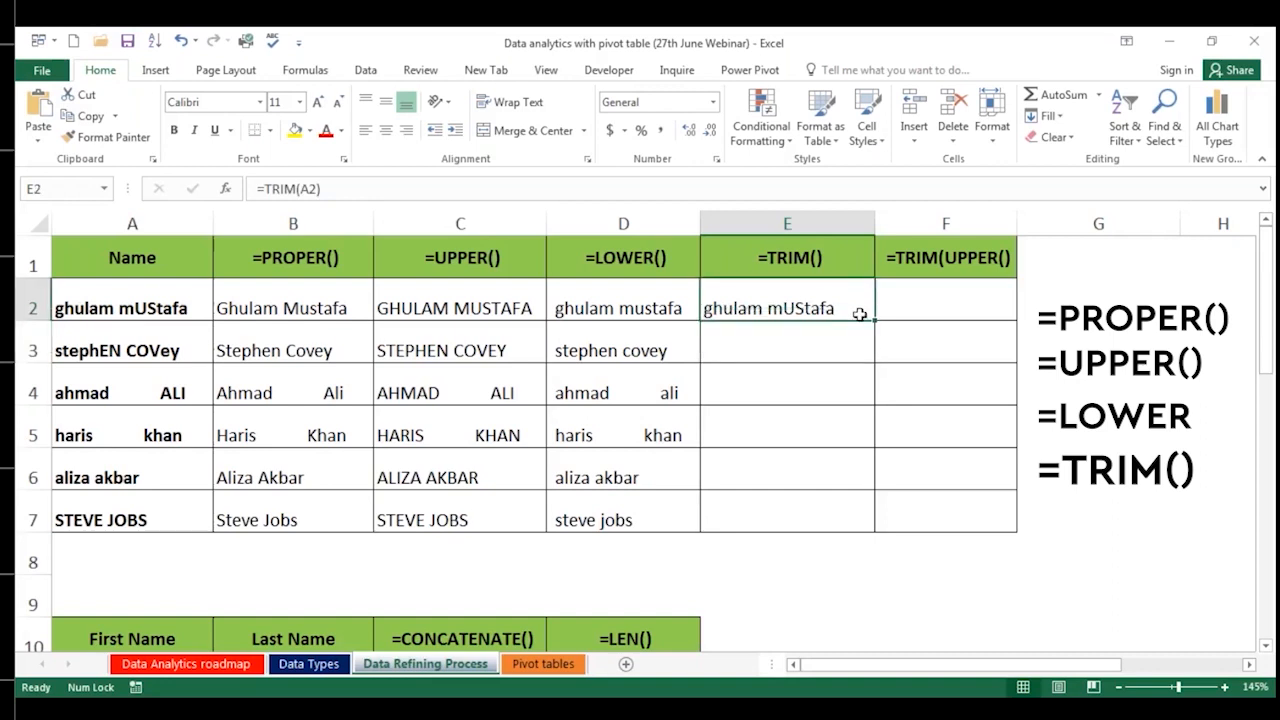
{"action": "double_click", "coordinate": [876, 319]}
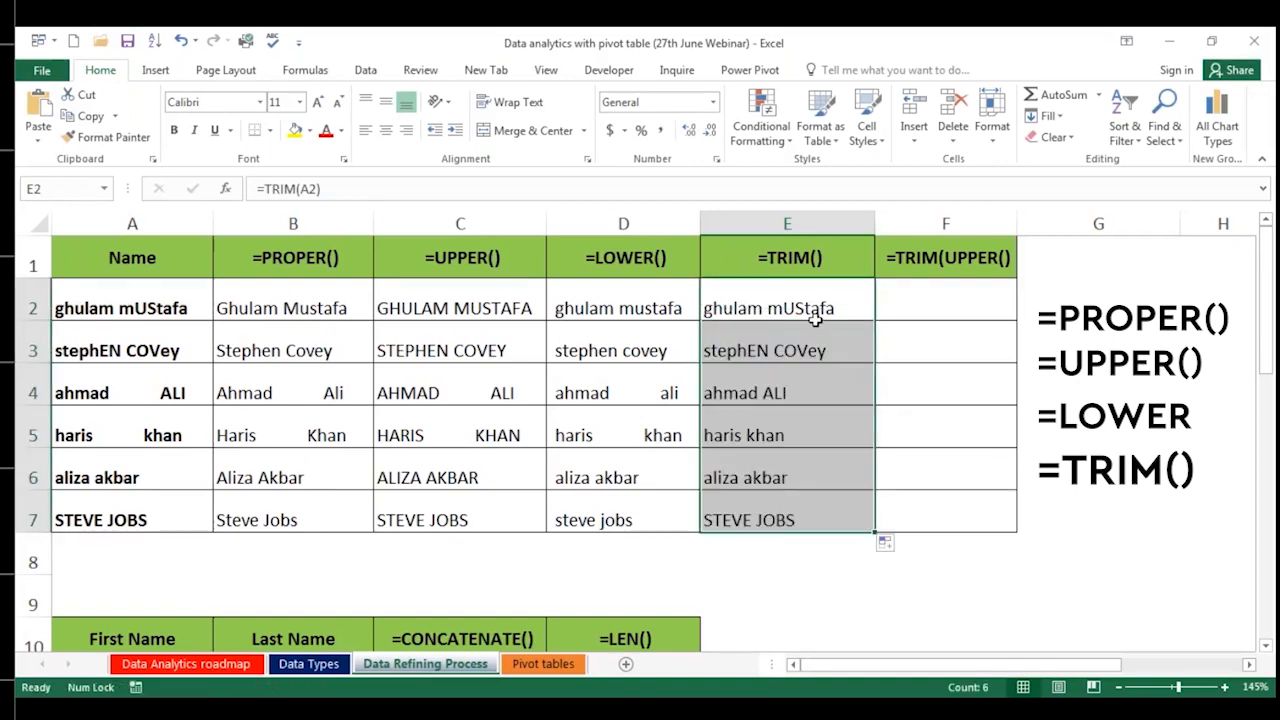
Step: Compare the trimmed names in E2:E7 with the lowercase results in column D and the original entry in A2
{"action": "left_click", "coordinate": [771, 514]}
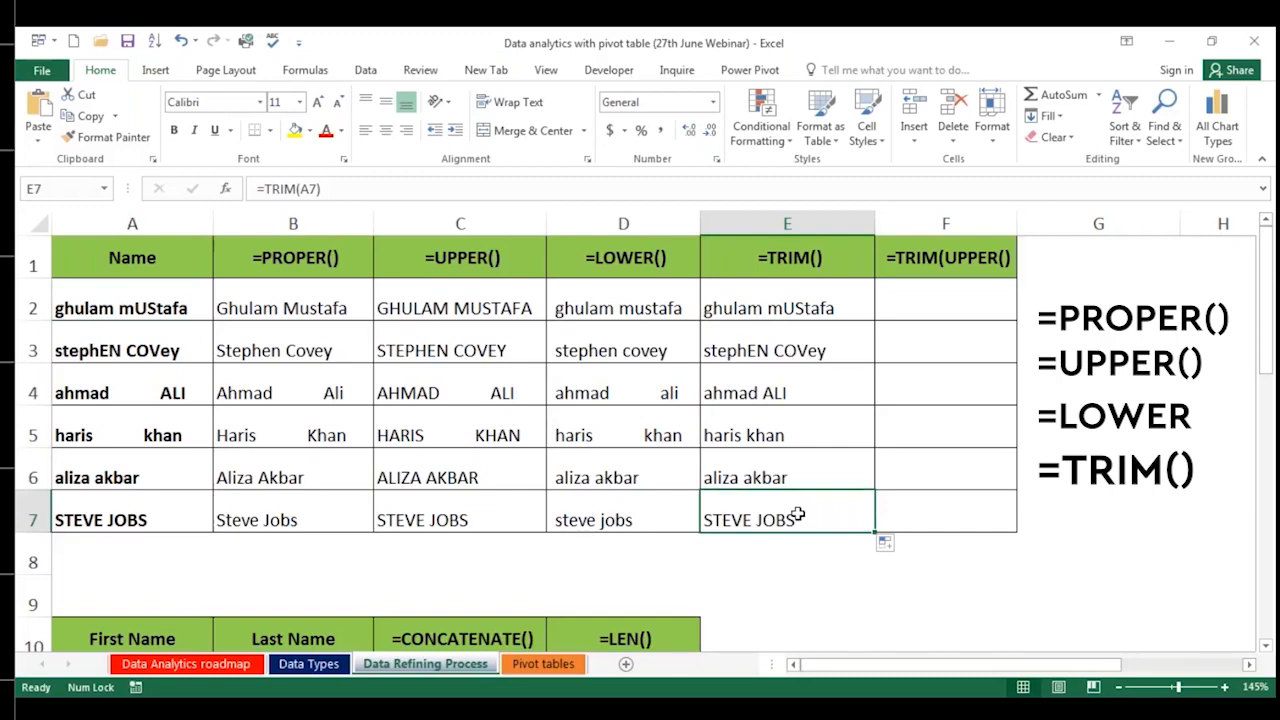
{"action": "left_click_drag", "start_coordinate": [740, 308], "coordinate": [751, 506]}
{"action": "left_click_drag", "start_coordinate": [621, 310], "coordinate": [616, 512]}
{"action": "left_click_drag", "start_coordinate": [742, 312], "coordinate": [766, 519]}
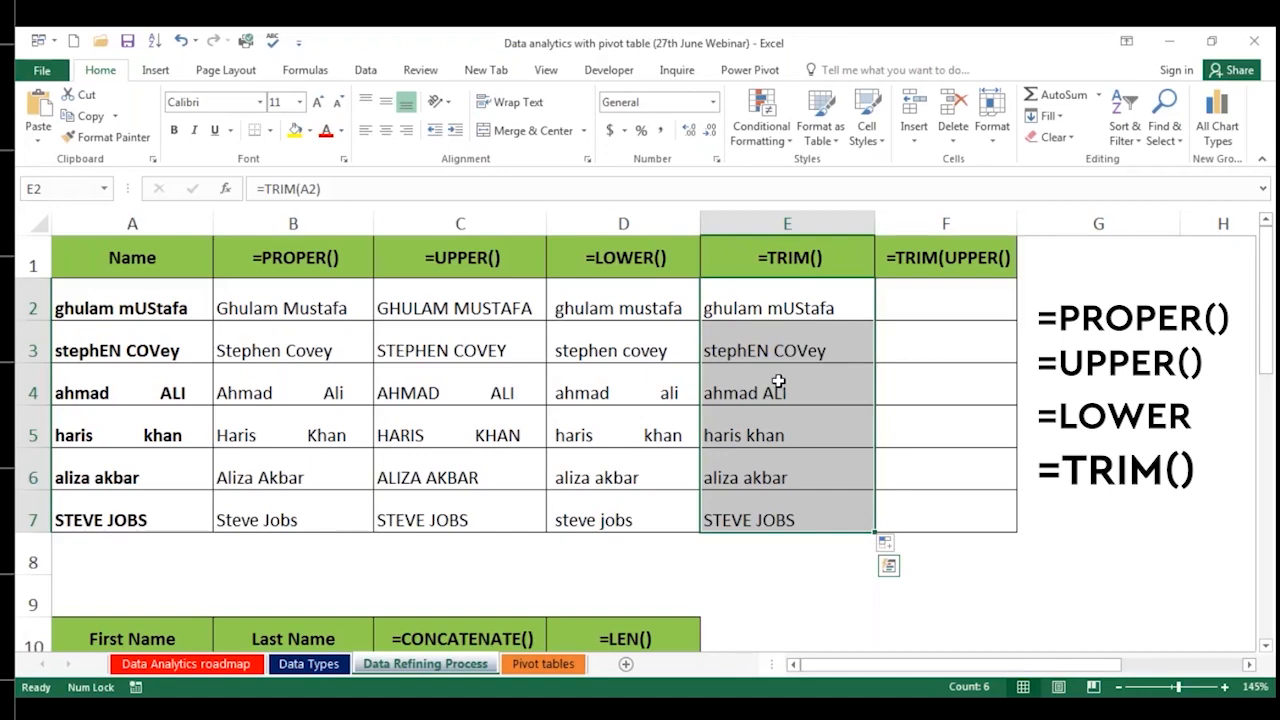
{"action": "left_click", "coordinate": [688, 296]}
{"action": "left_click", "coordinate": [734, 313]}
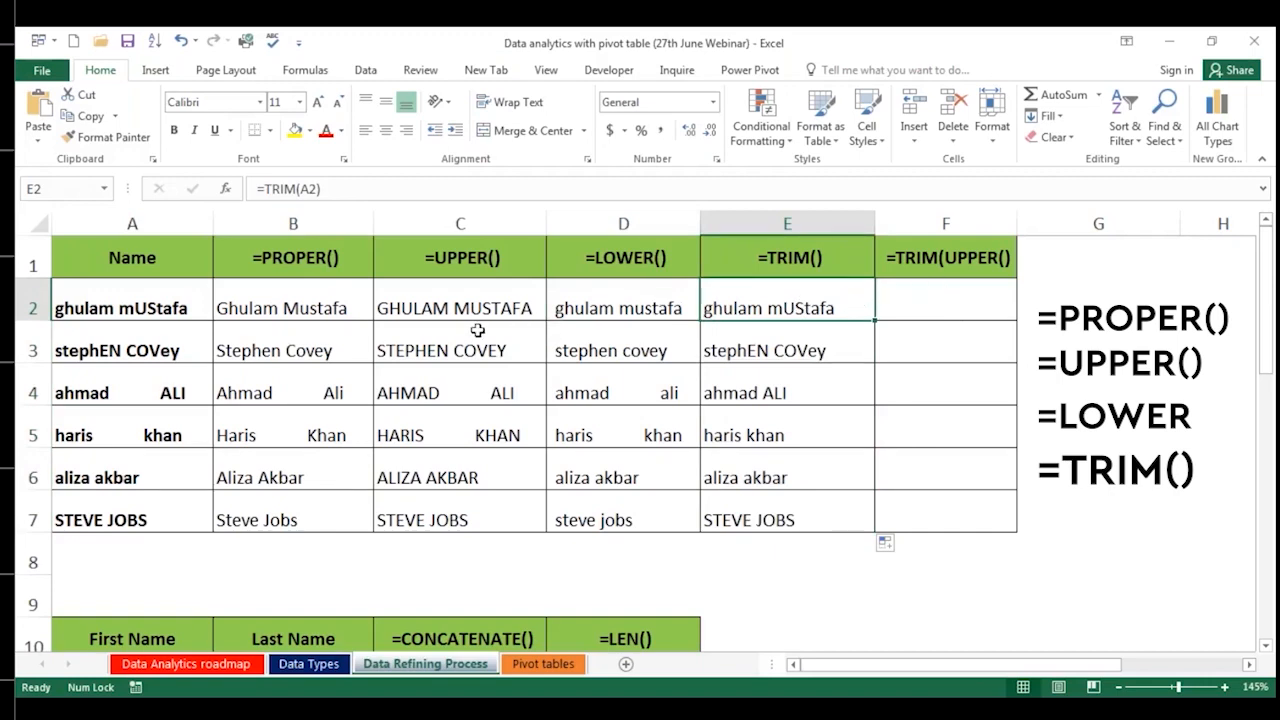
{"action": "left_click", "coordinate": [168, 308]}
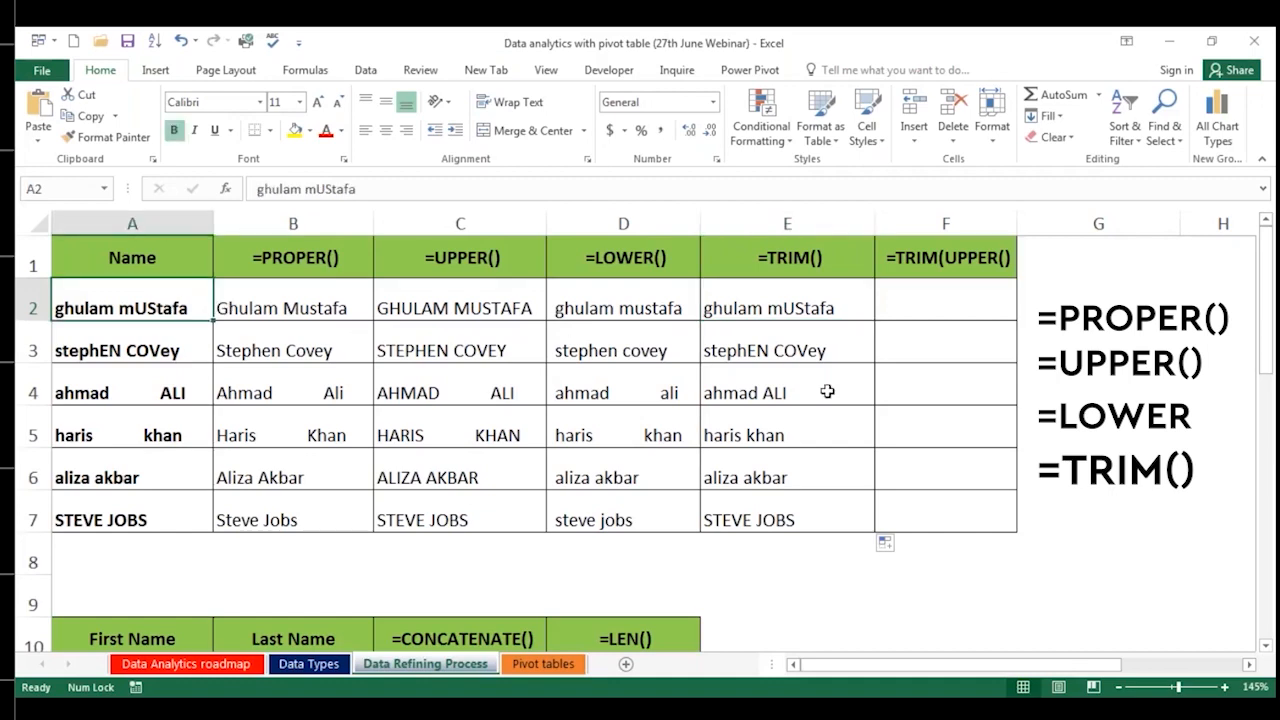
Step: Enter the nested formula =TRIM(UPPER(A2)) in F2, accepting the correction that adds the missing closing brackets
{"action": "left_click", "coordinate": [942, 309]}
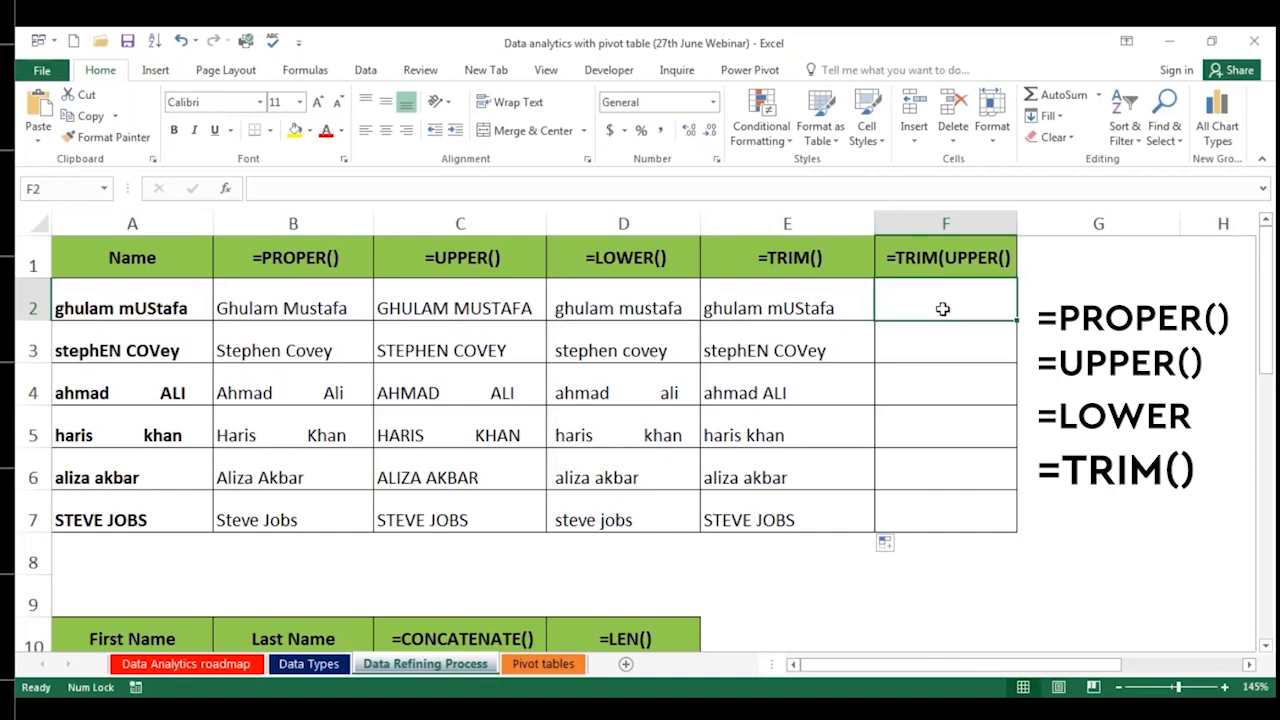
{"action": "type", "text": "="}
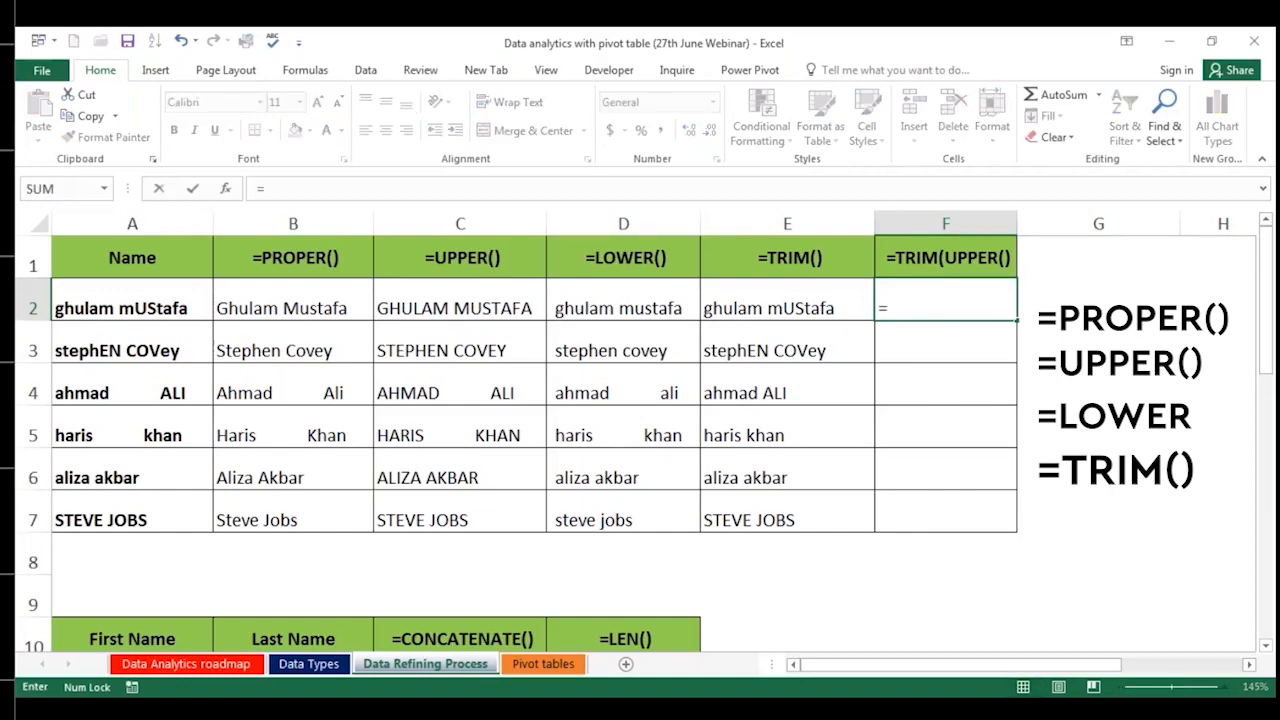
{"action": "type", "text": "trim"}
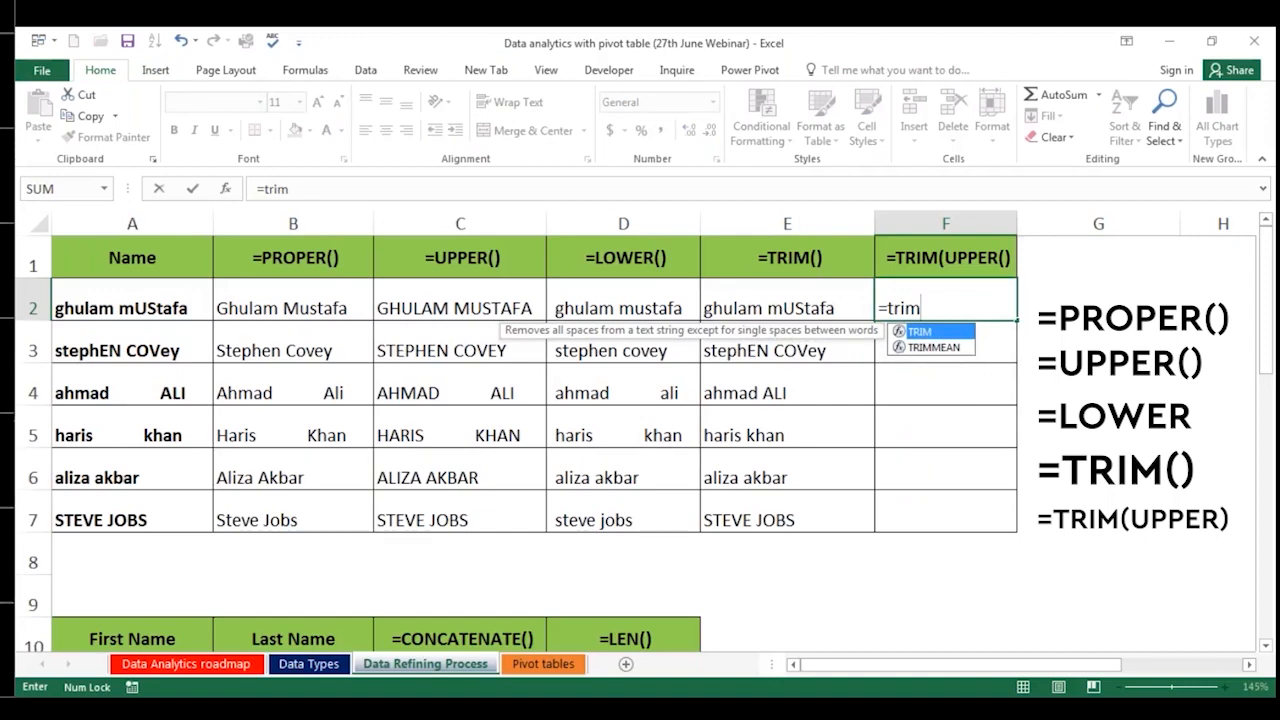
{"action": "key", "text": "Tab"}
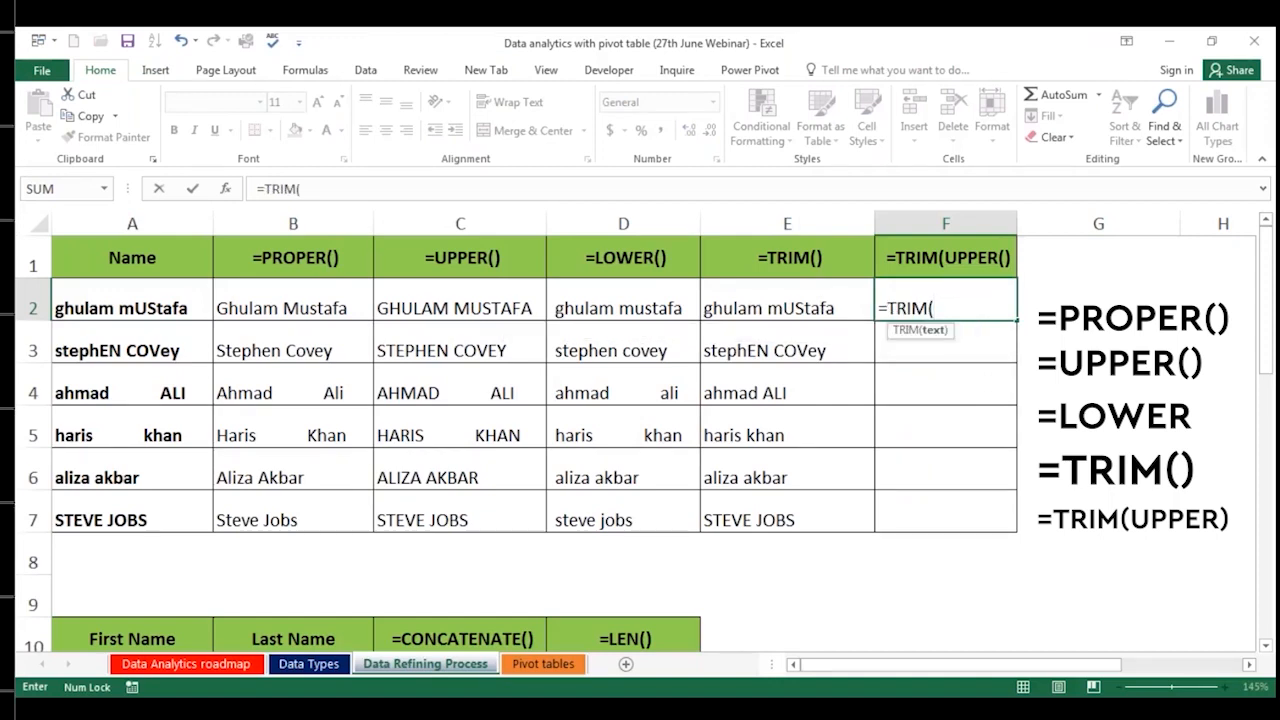
{"action": "type", "text": "up"}
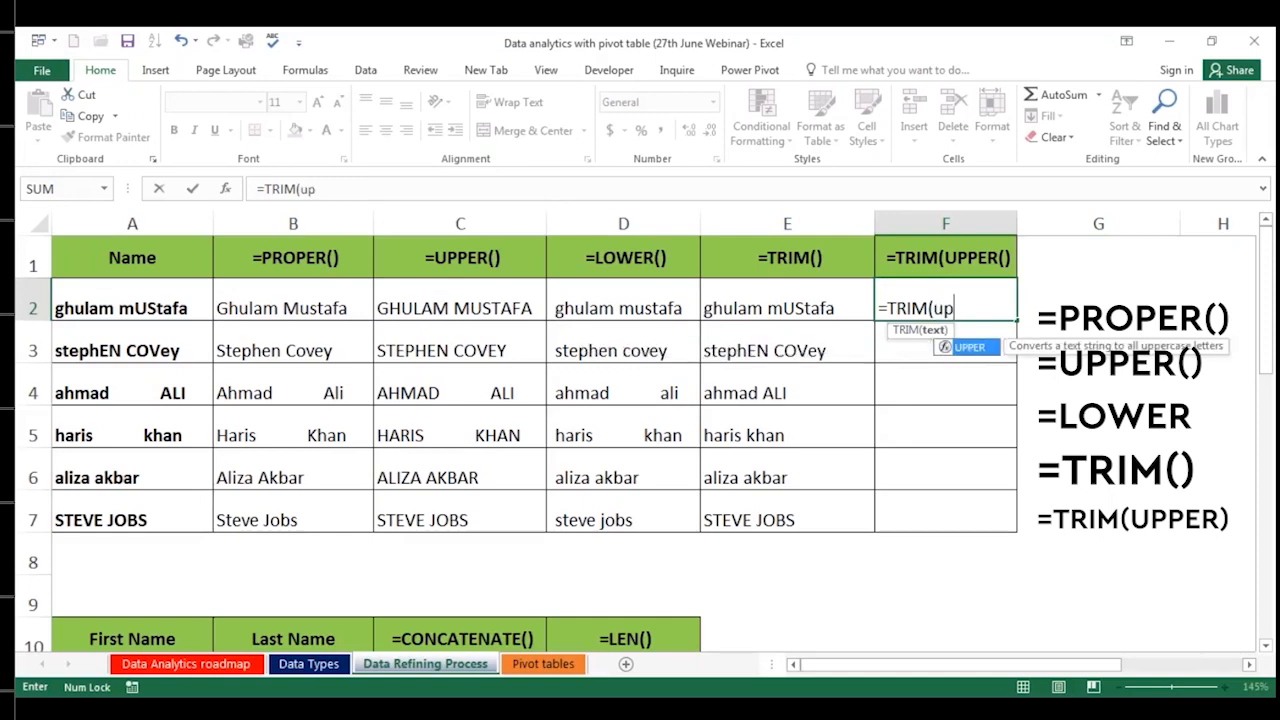
{"action": "key", "text": "Tab"}
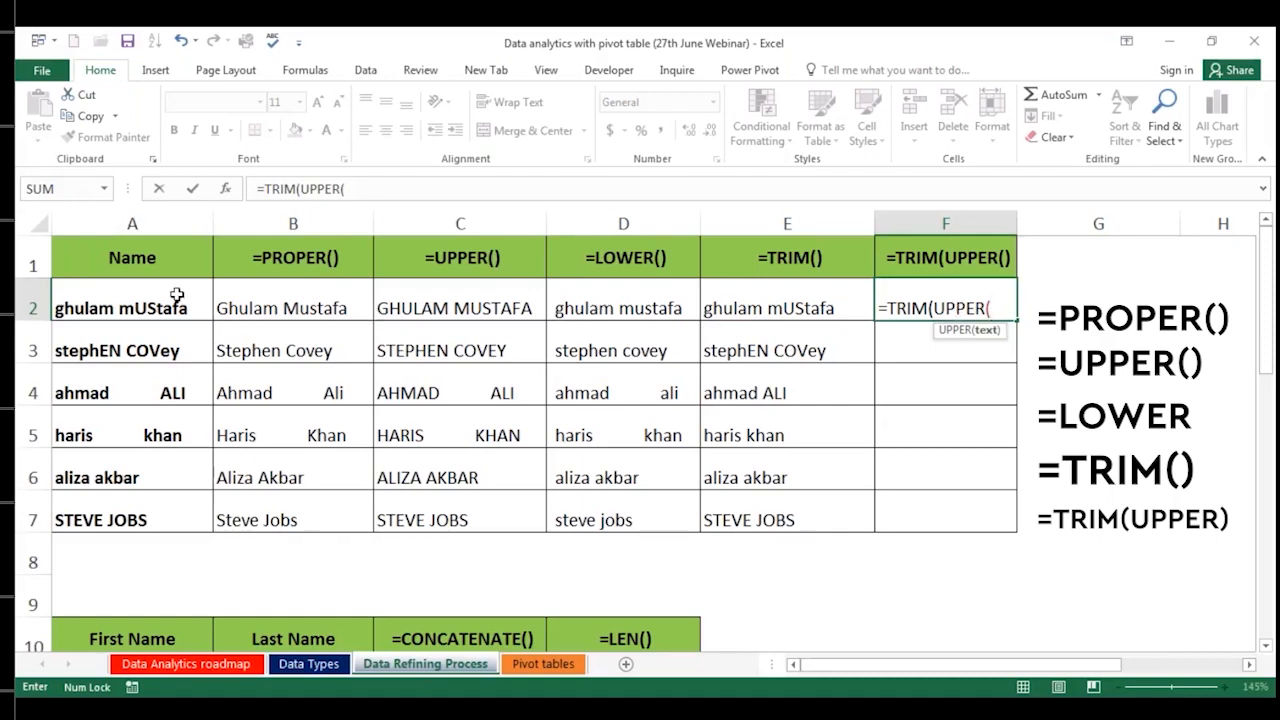
{"action": "left_click", "coordinate": [136, 310]}
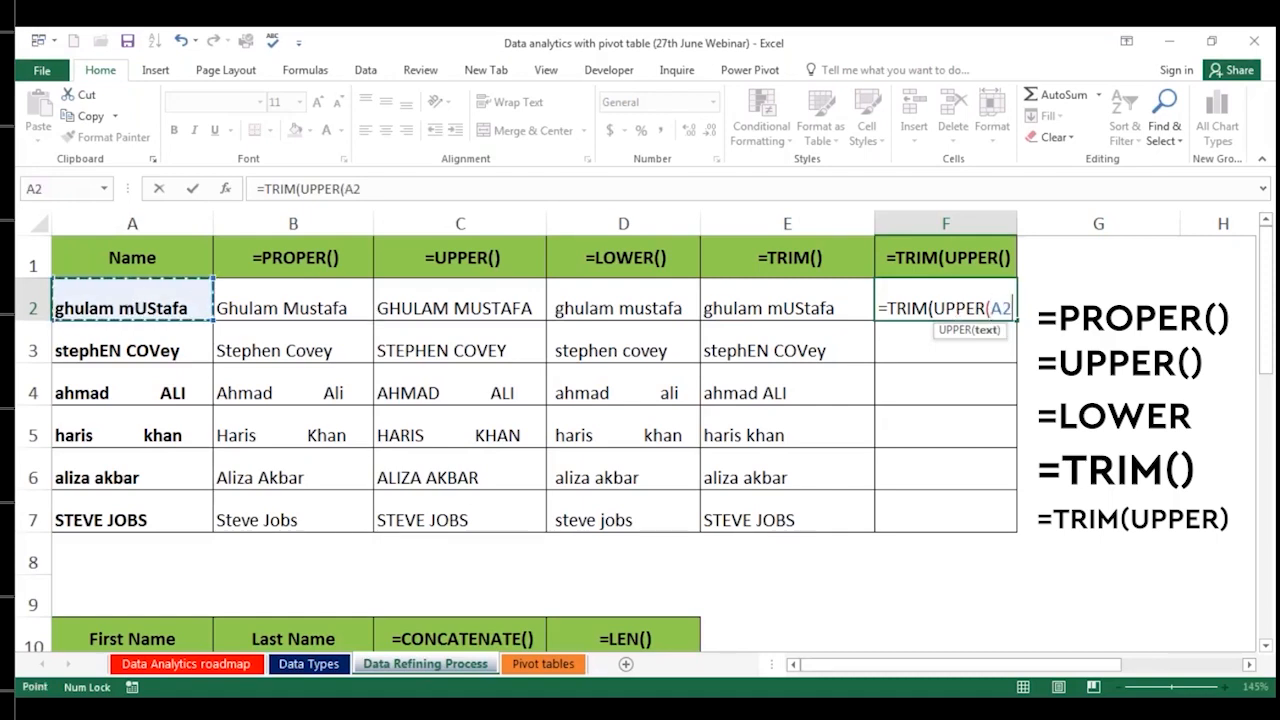
{"action": "key", "text": "Return"}
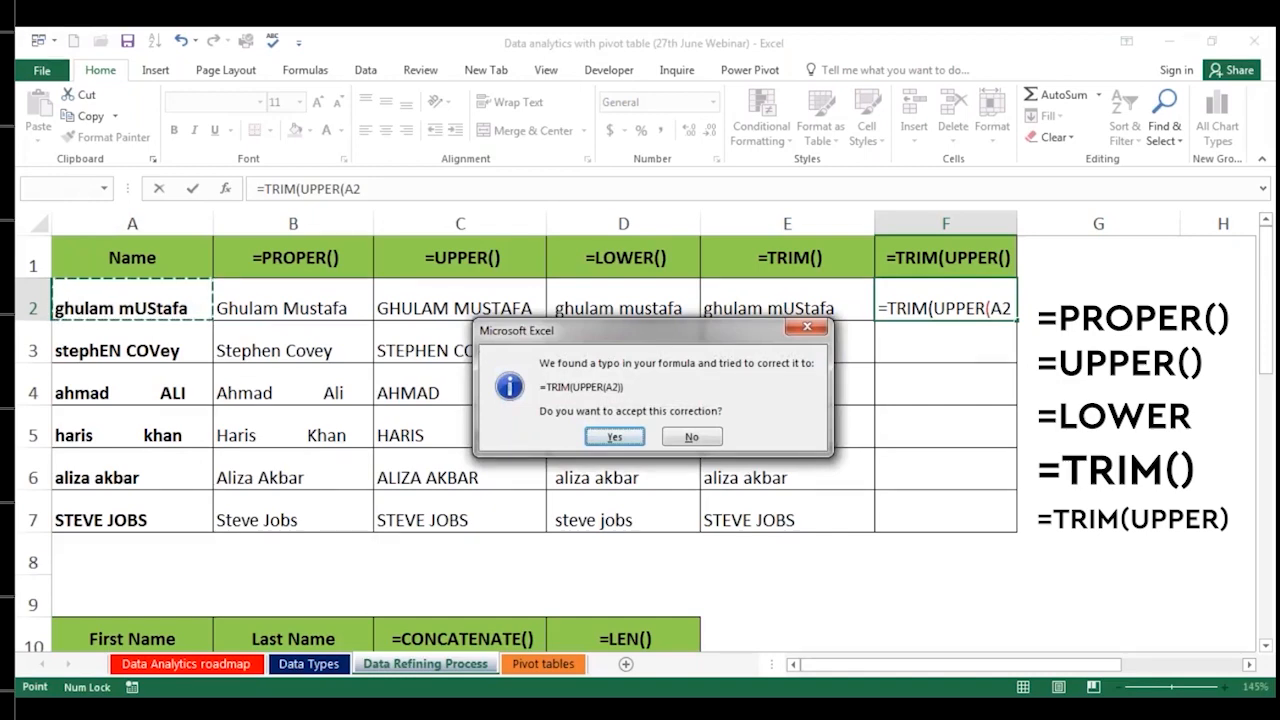
{"action": "key", "text": "Return"}
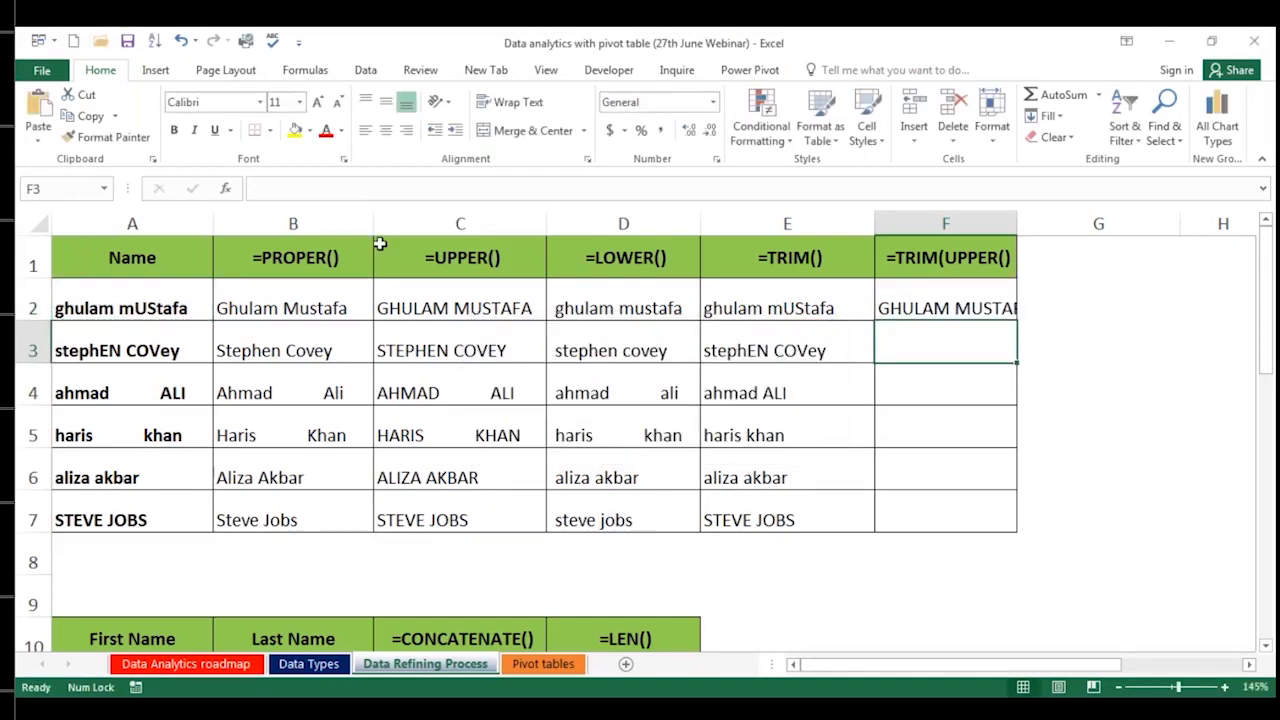
Step: Fill the F2 formula down through F7 and auto-fit the width of column F to its contents
{"action": "left_click", "coordinate": [995, 290]}
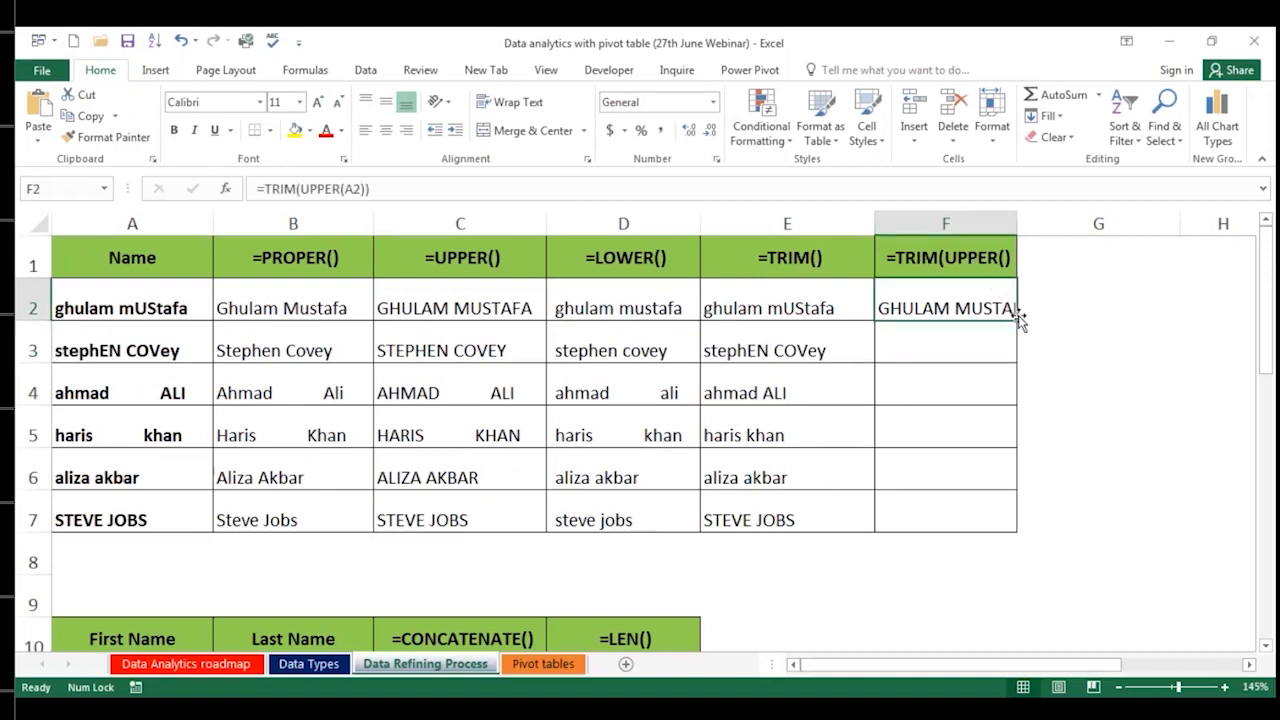
{"action": "left_click_drag", "start_coordinate": [1017, 318], "coordinate": [1023, 535]}
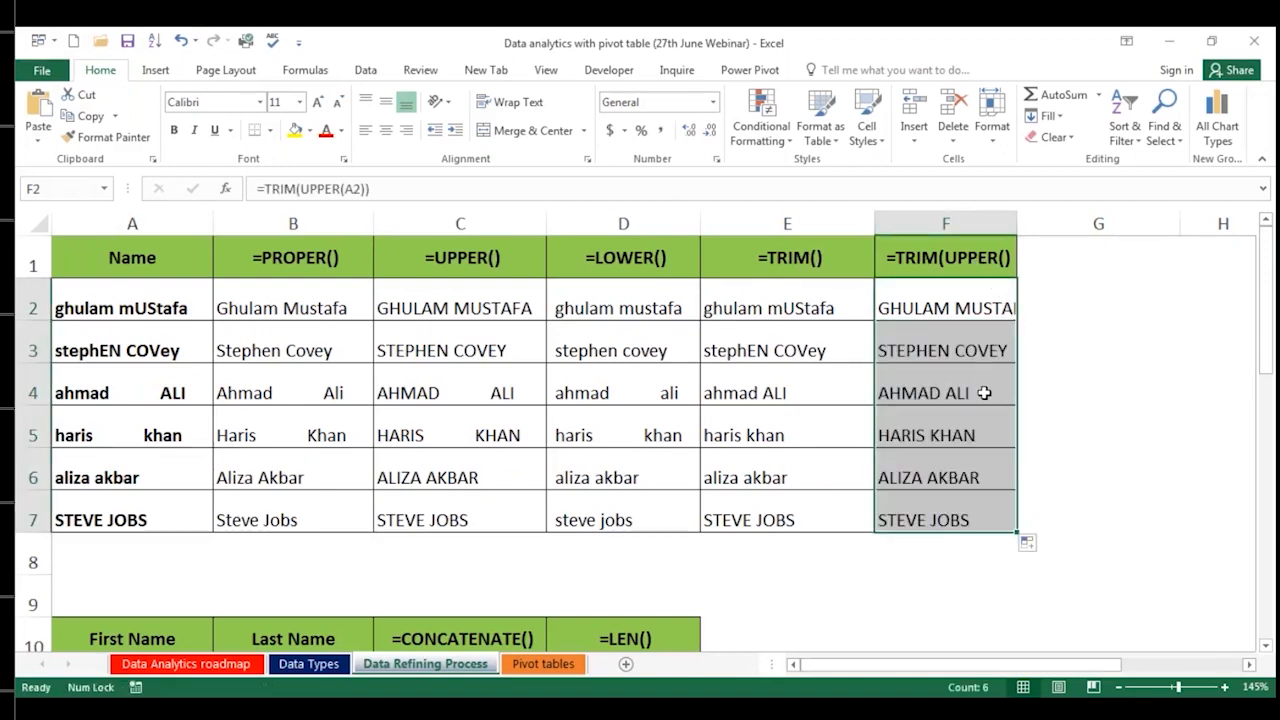
{"action": "double_click", "coordinate": [1019, 215]}
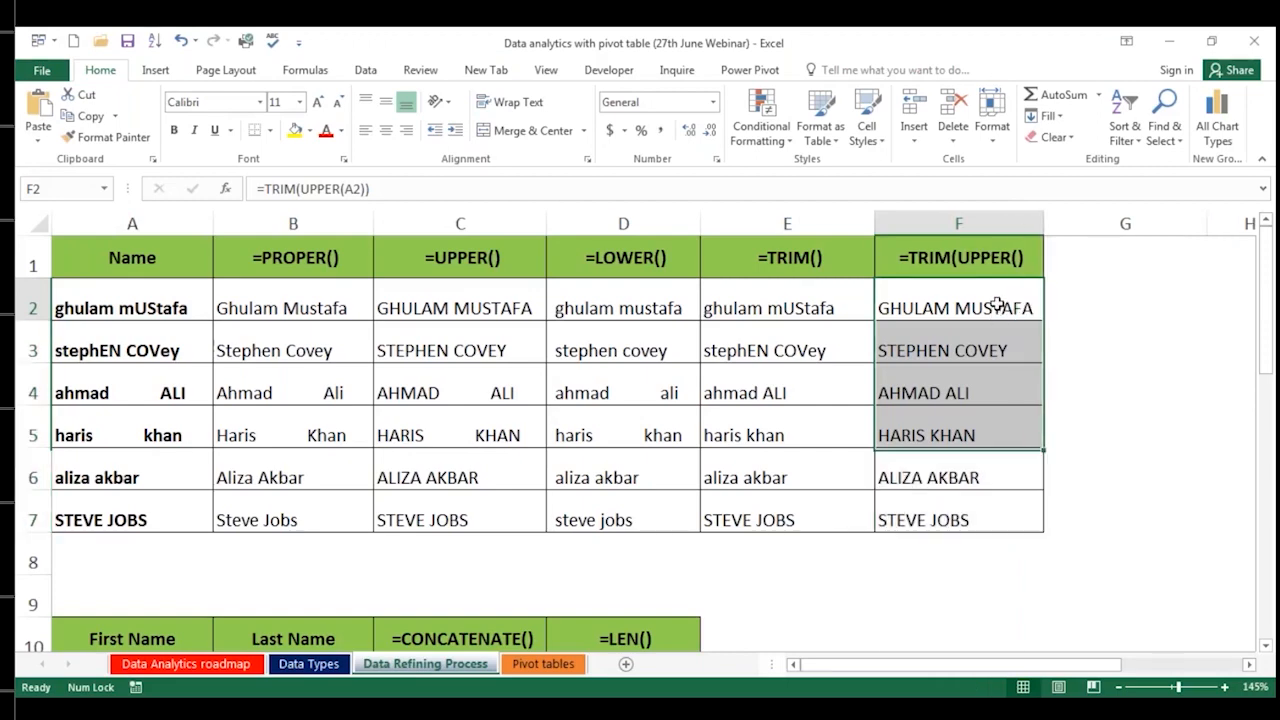
Step: Check the trimmed uppercase names in column F row by row down to F7
{"action": "left_click", "coordinate": [990, 352]}
{"action": "key", "text": "Down"}
{"action": "key", "text": "Down"}
{"action": "key", "text": "Down"}
{"action": "key", "text": "Down"}
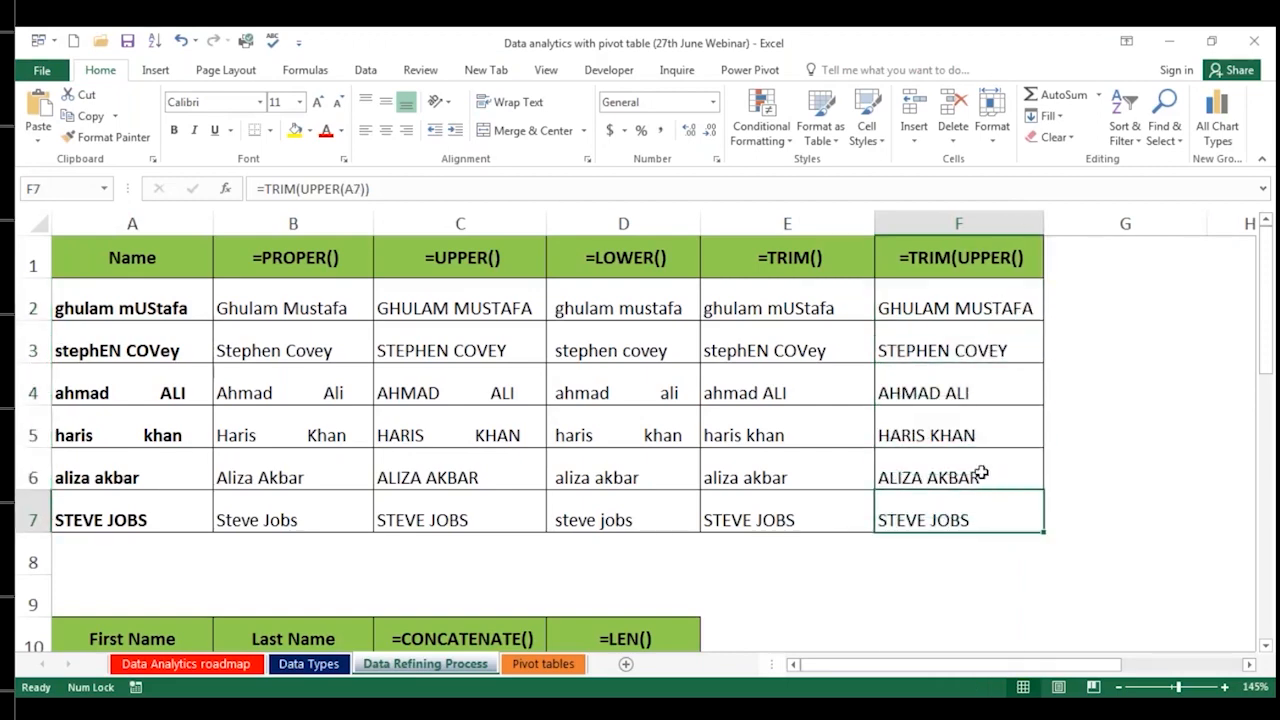
{"action": "left_click", "coordinate": [958, 393]}
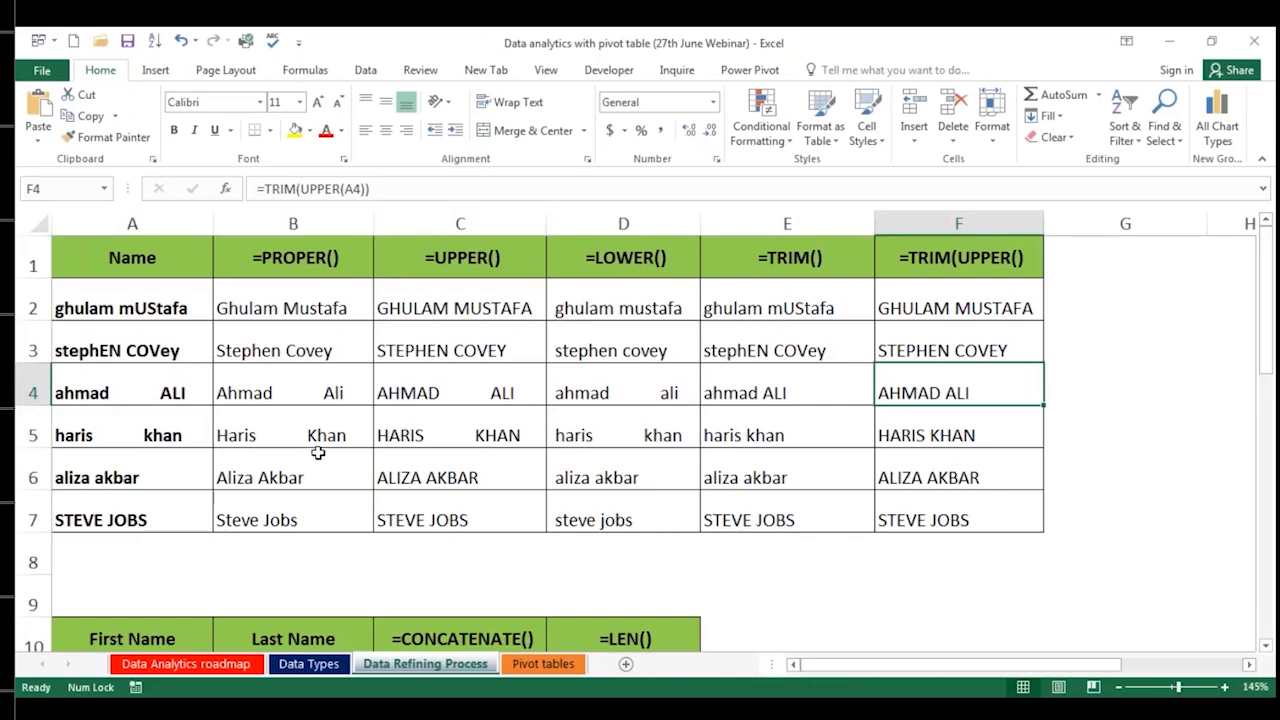
Step: Examine the First Name and Last Name columns in rows 11 to 16 and the CONCATENATE header in C10
{"action": "scroll", "coordinate": [185, 314], "scroll_direction": "down", "scroll_amount": 3}
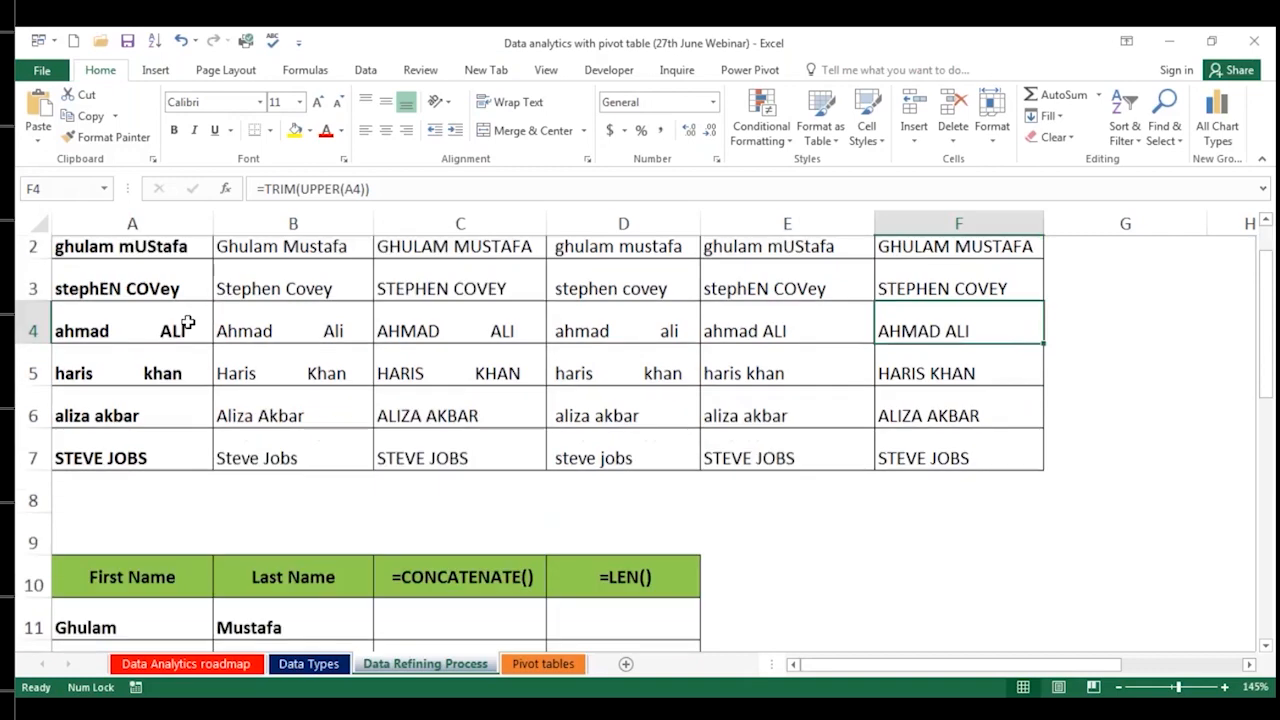
{"action": "left_click_drag", "start_coordinate": [148, 299], "coordinate": [142, 500]}
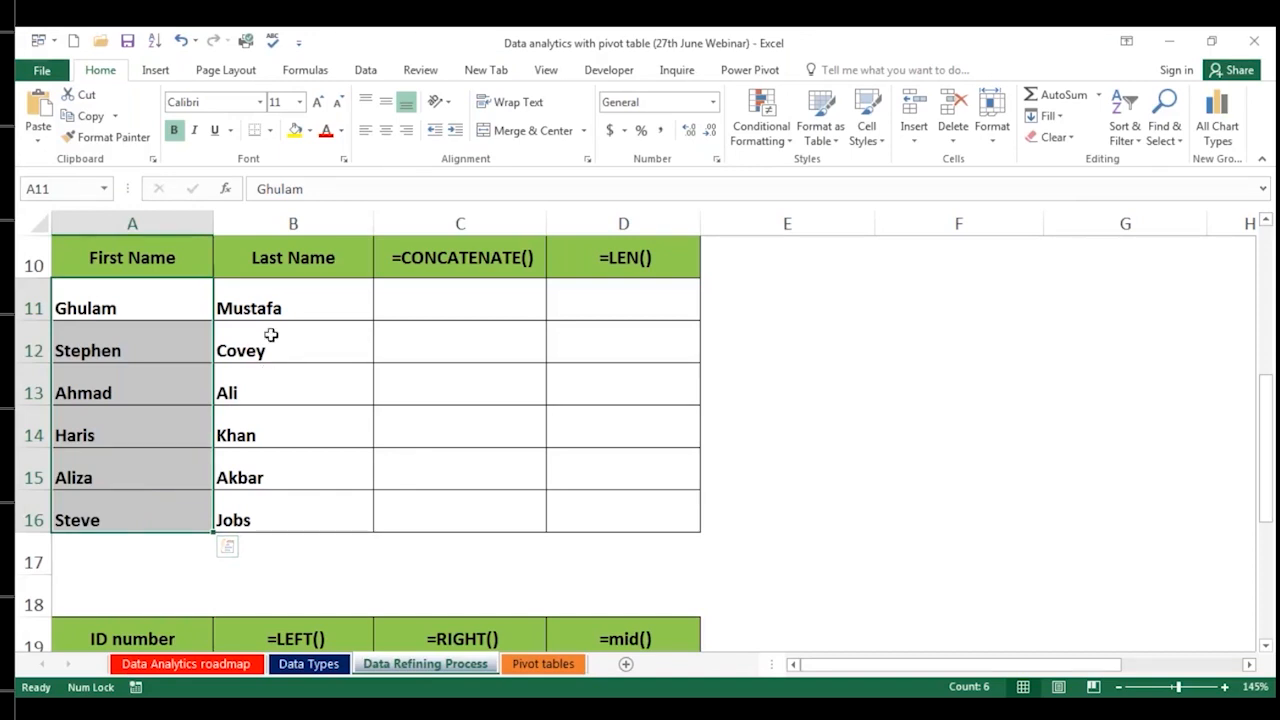
{"action": "left_click_drag", "start_coordinate": [281, 307], "coordinate": [298, 491]}
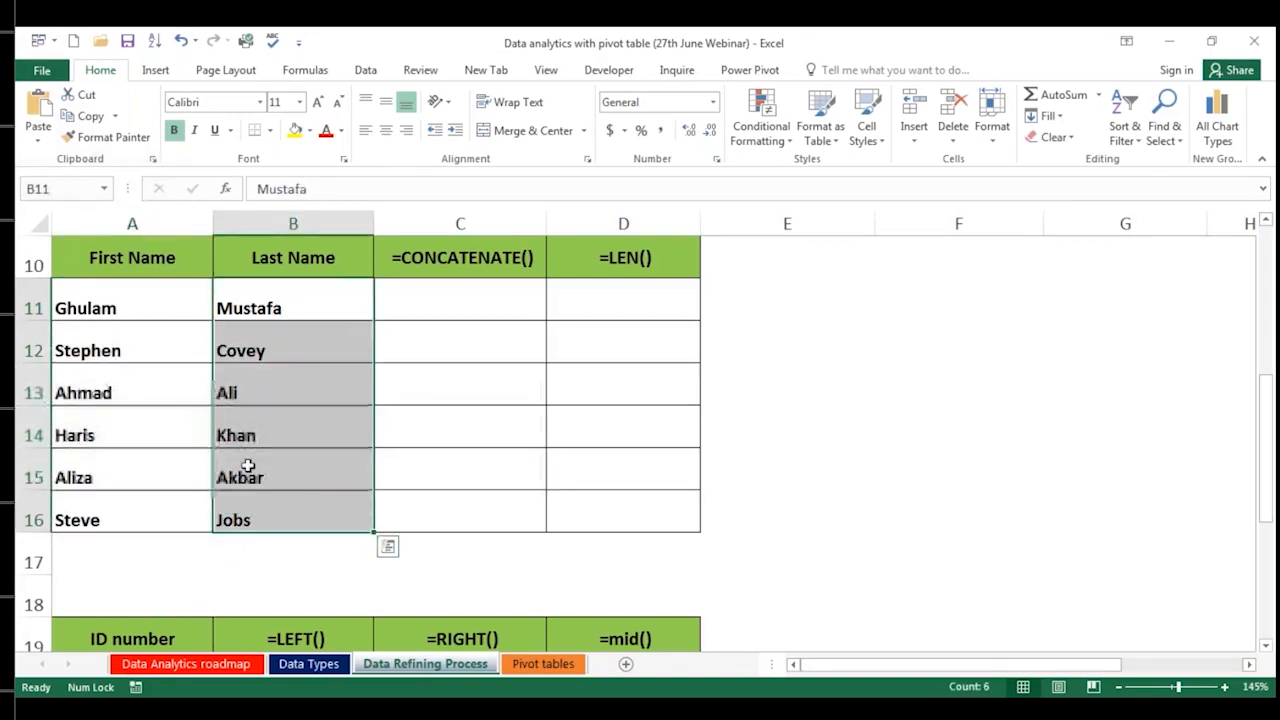
{"action": "left_click", "coordinate": [418, 301]}
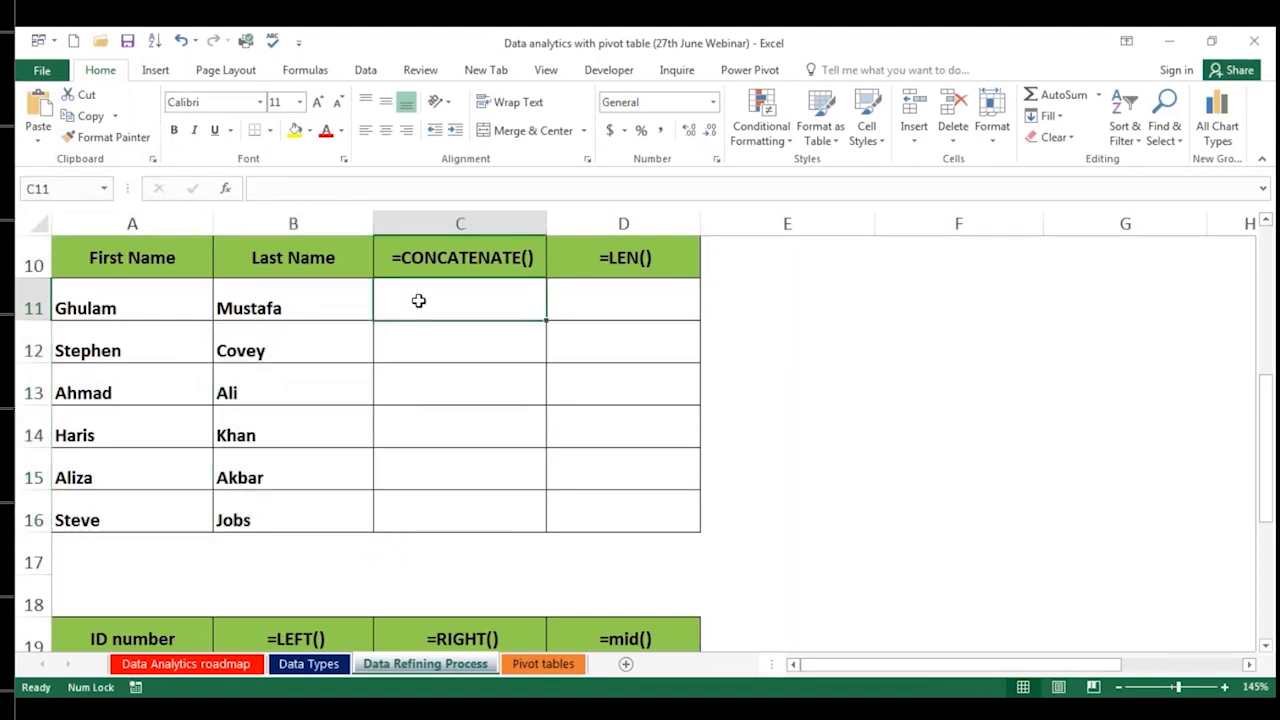
{"action": "left_click", "coordinate": [130, 307]}
{"action": "left_click", "coordinate": [300, 308]}
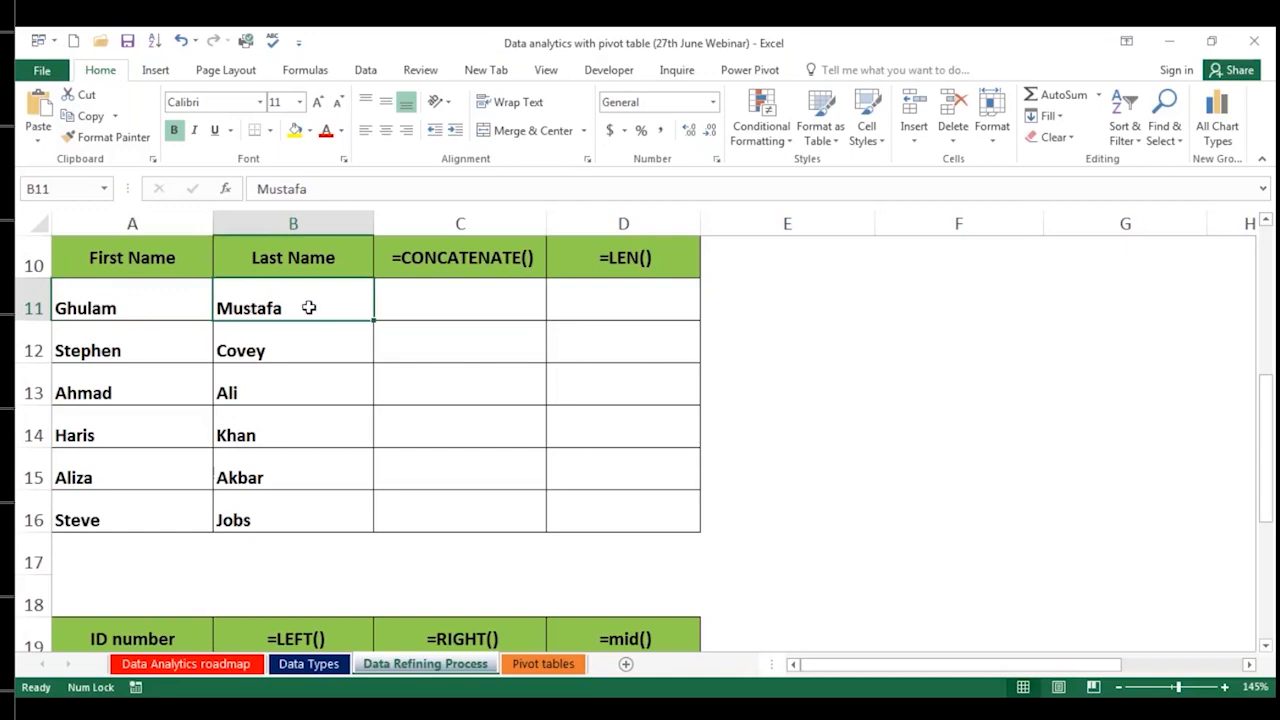
{"action": "left_click", "coordinate": [433, 312]}
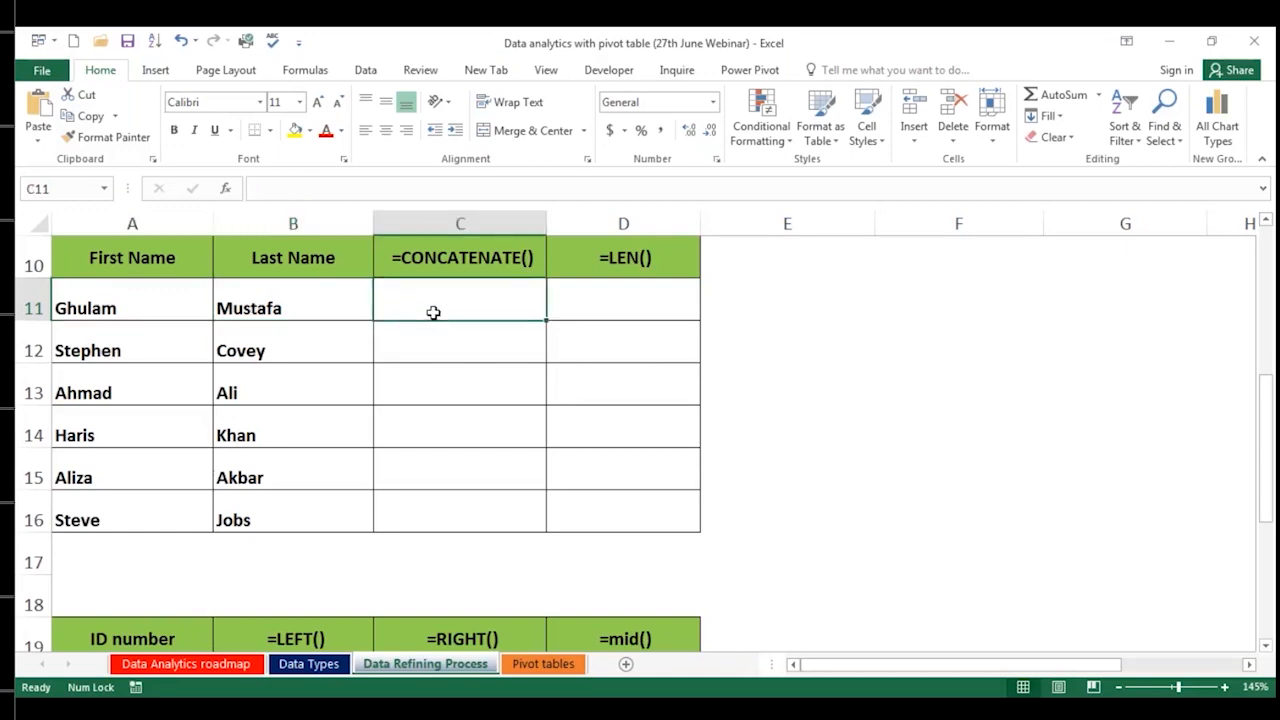
{"action": "left_click", "coordinate": [145, 297]}
{"action": "left_click", "coordinate": [272, 282]}
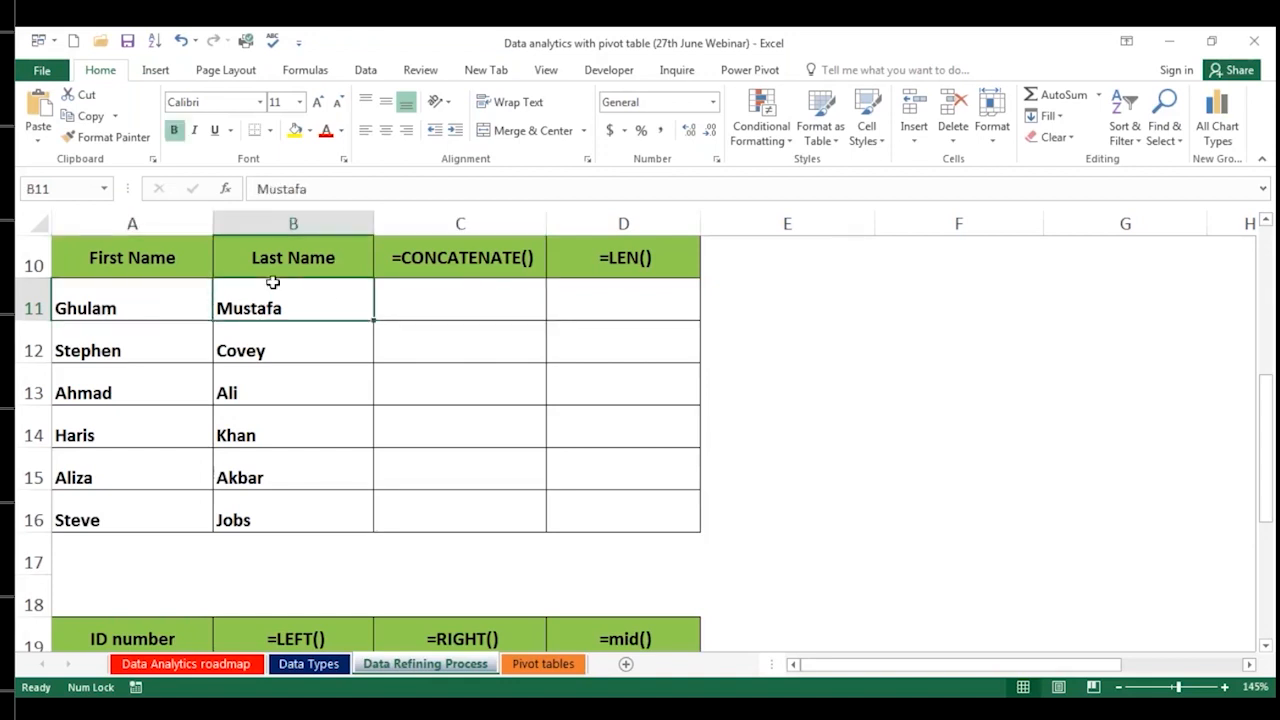
{"action": "left_click", "coordinate": [427, 302]}
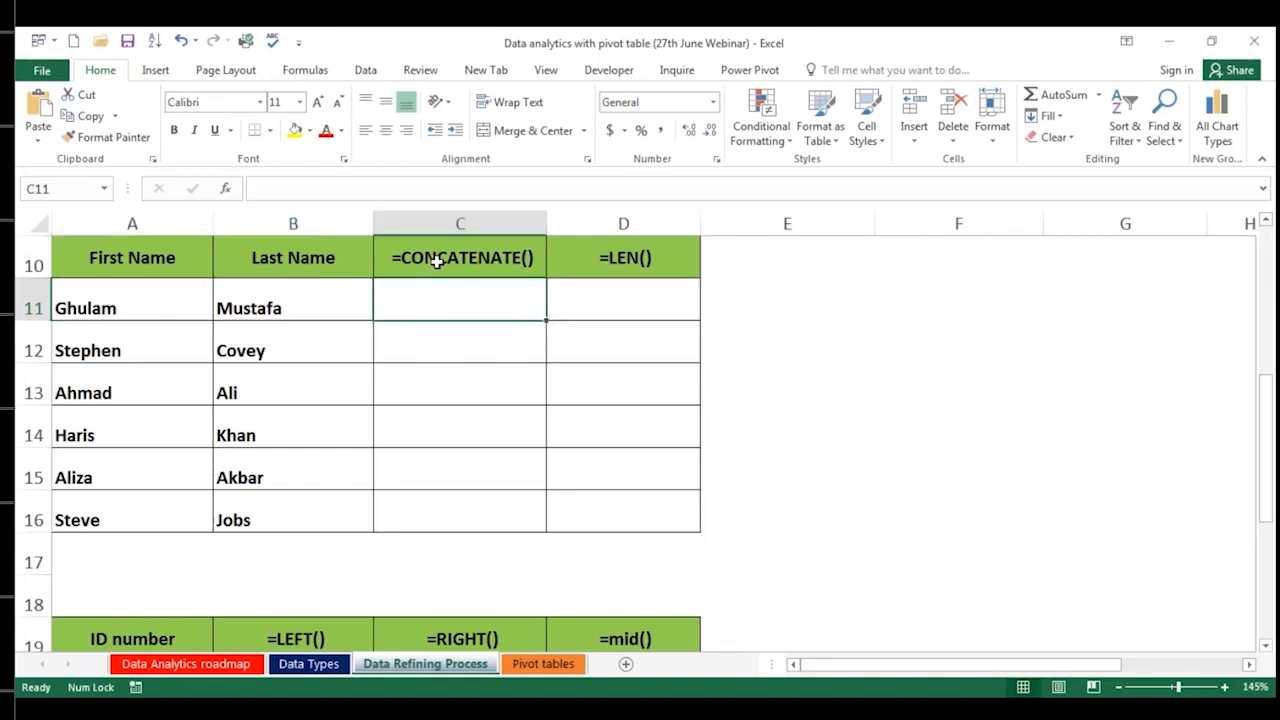
{"action": "left_click", "coordinate": [437, 260]}
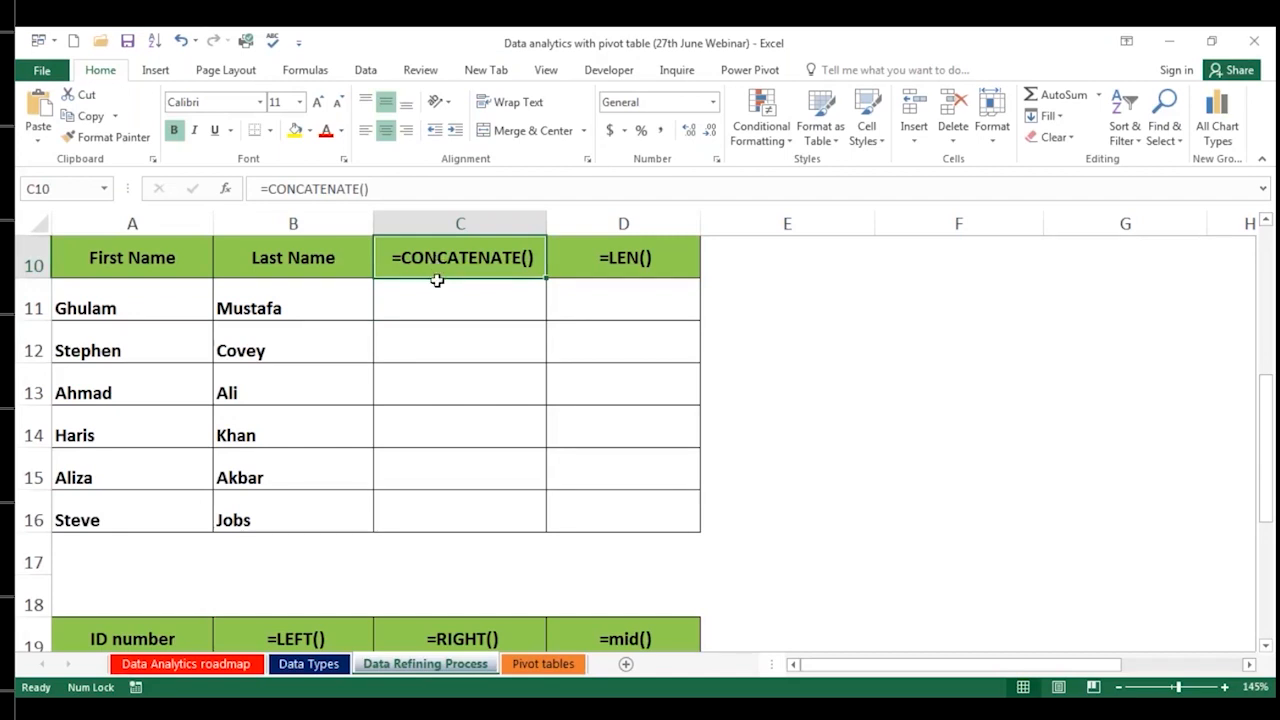
Step: Enter the formula =CONCATENATE(A11,B11) in C11 to join the first and last name
{"action": "left_click", "coordinate": [435, 288]}
{"action": "type", "text": "=con"}
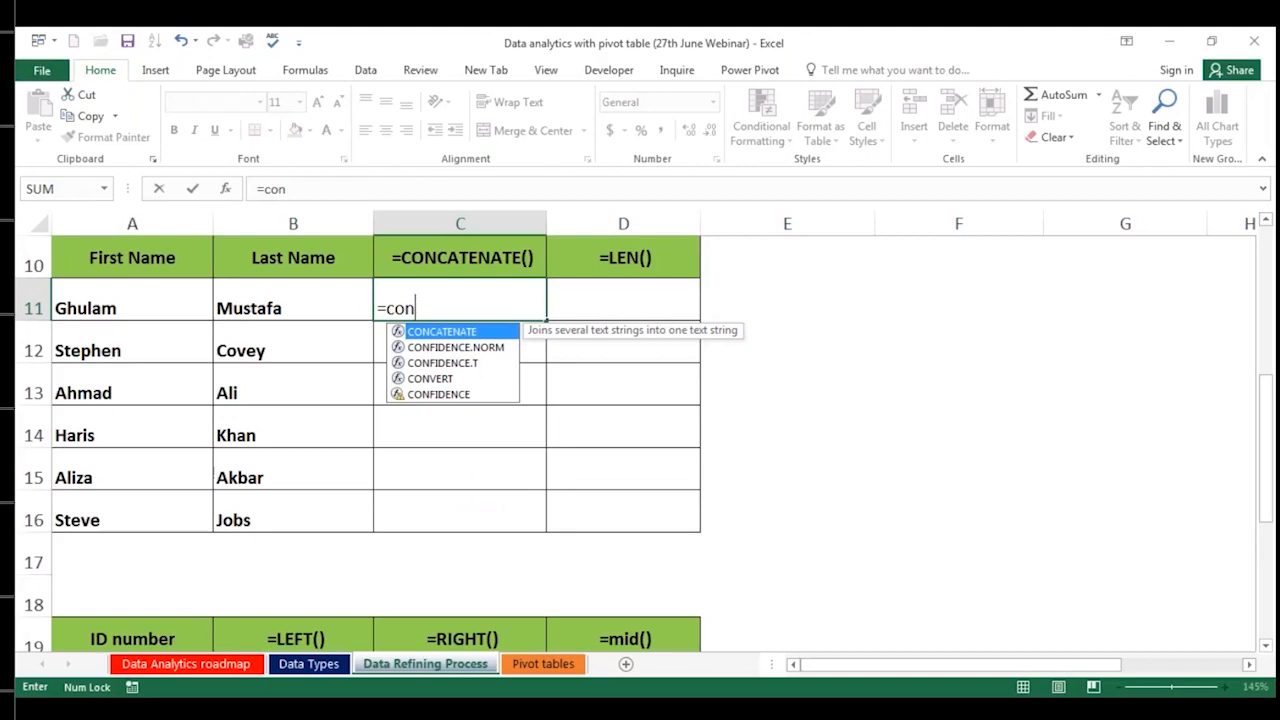
{"action": "key", "text": "Tab"}
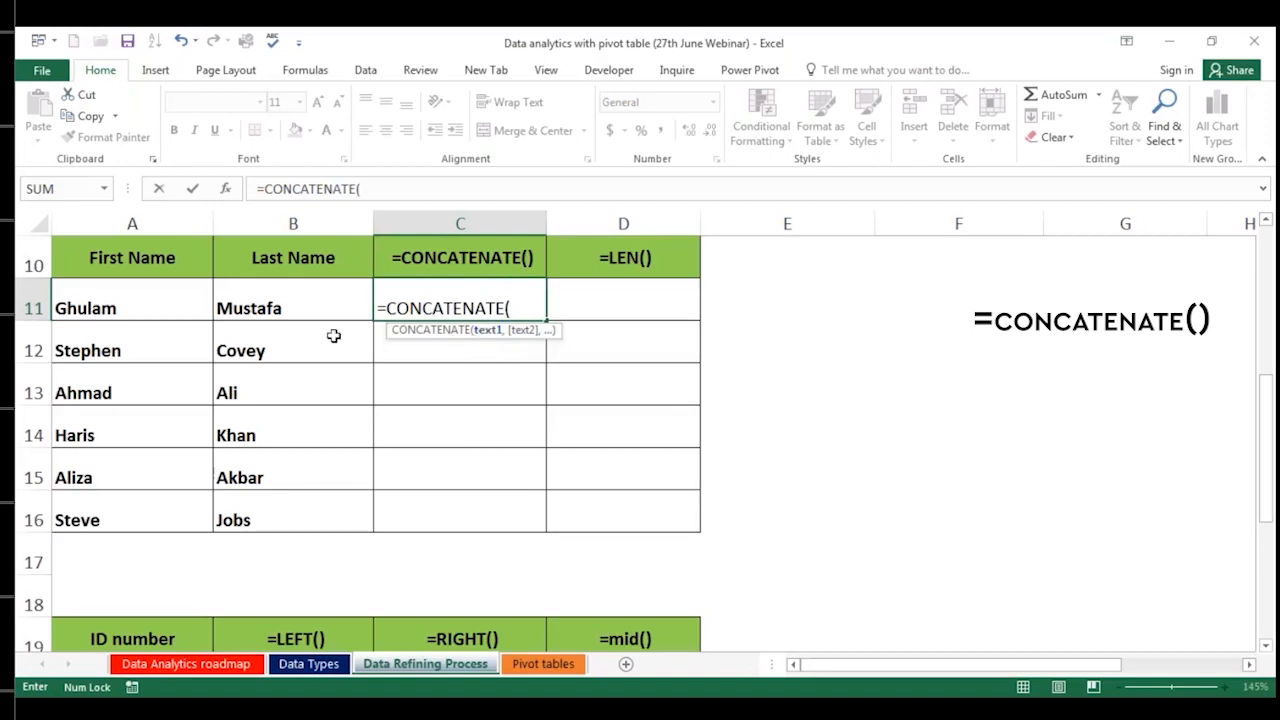
{"action": "left_click", "coordinate": [163, 338]}
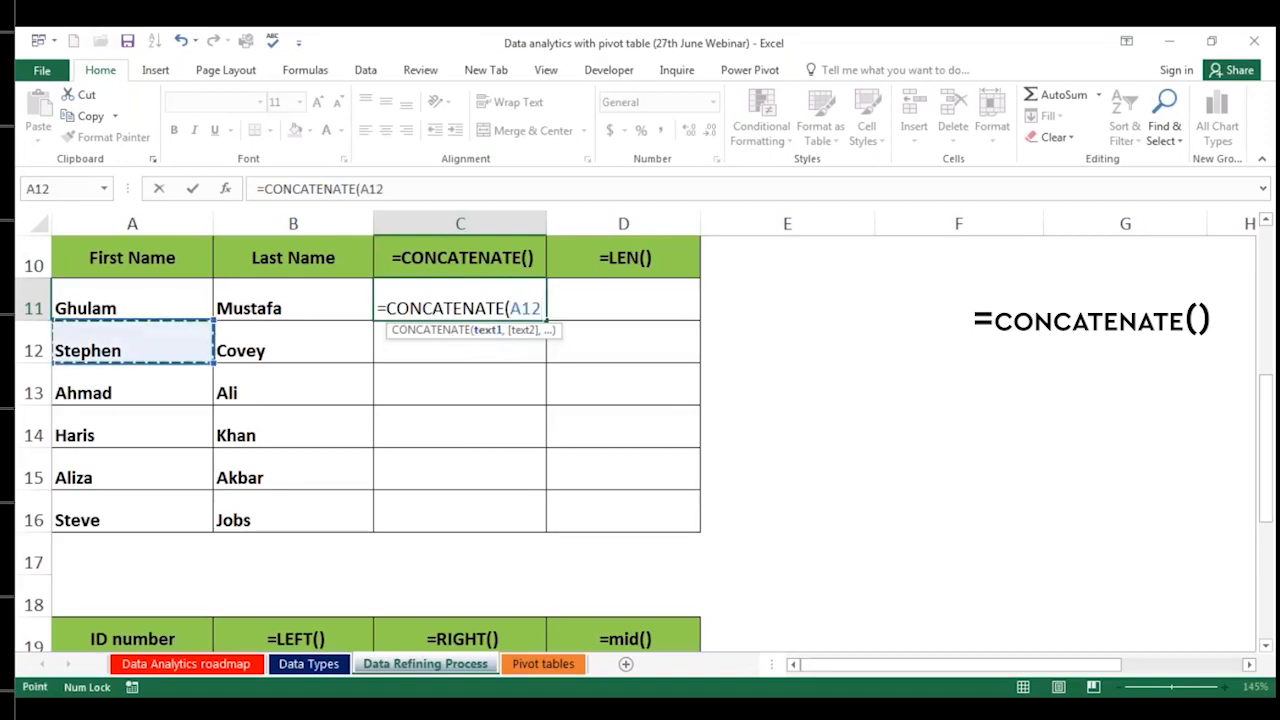
{"action": "type", "text": ","}
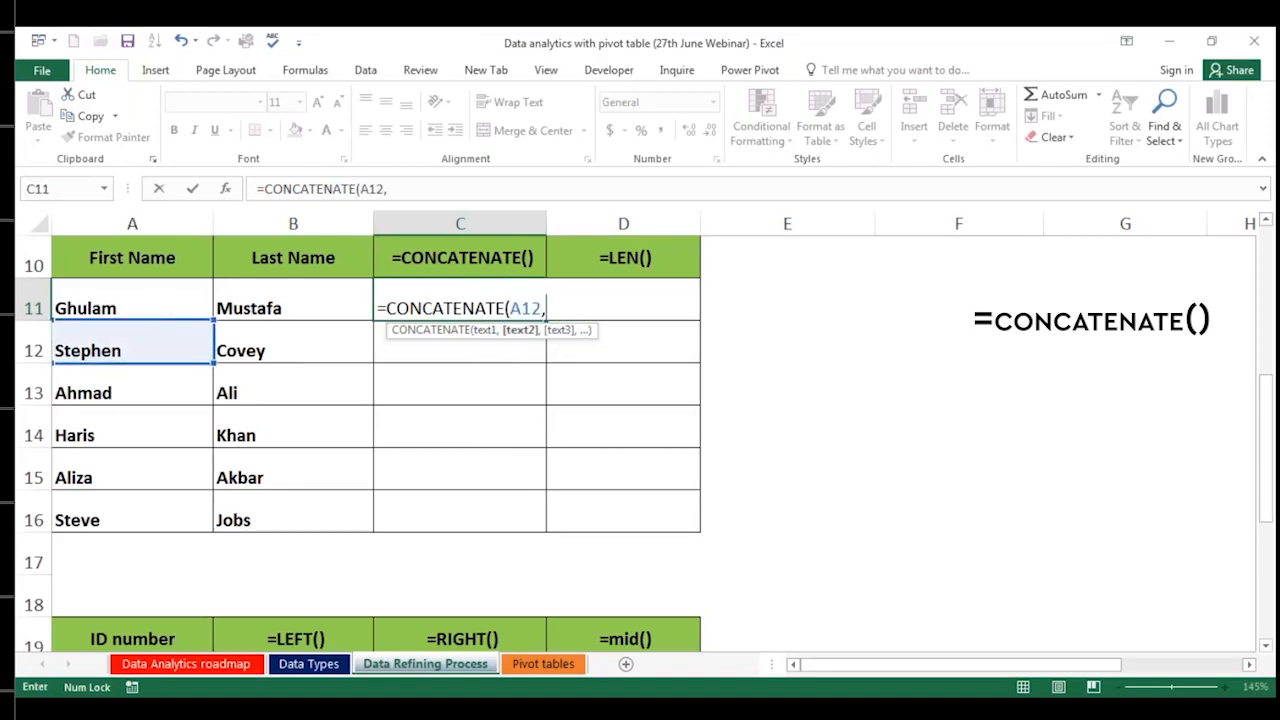
{"action": "key", "text": "BackSpace"}
{"action": "key", "text": "BackSpace"}
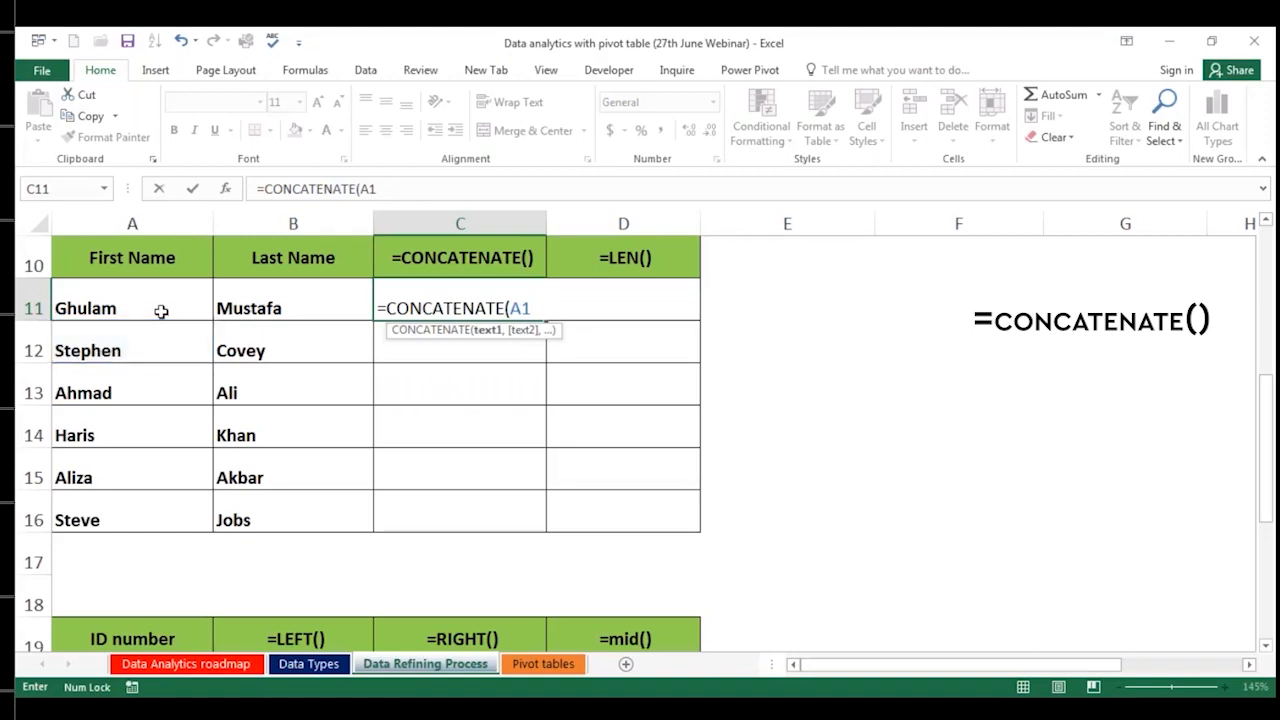
{"action": "left_click", "coordinate": [160, 311]}
{"action": "type", "text": ","}
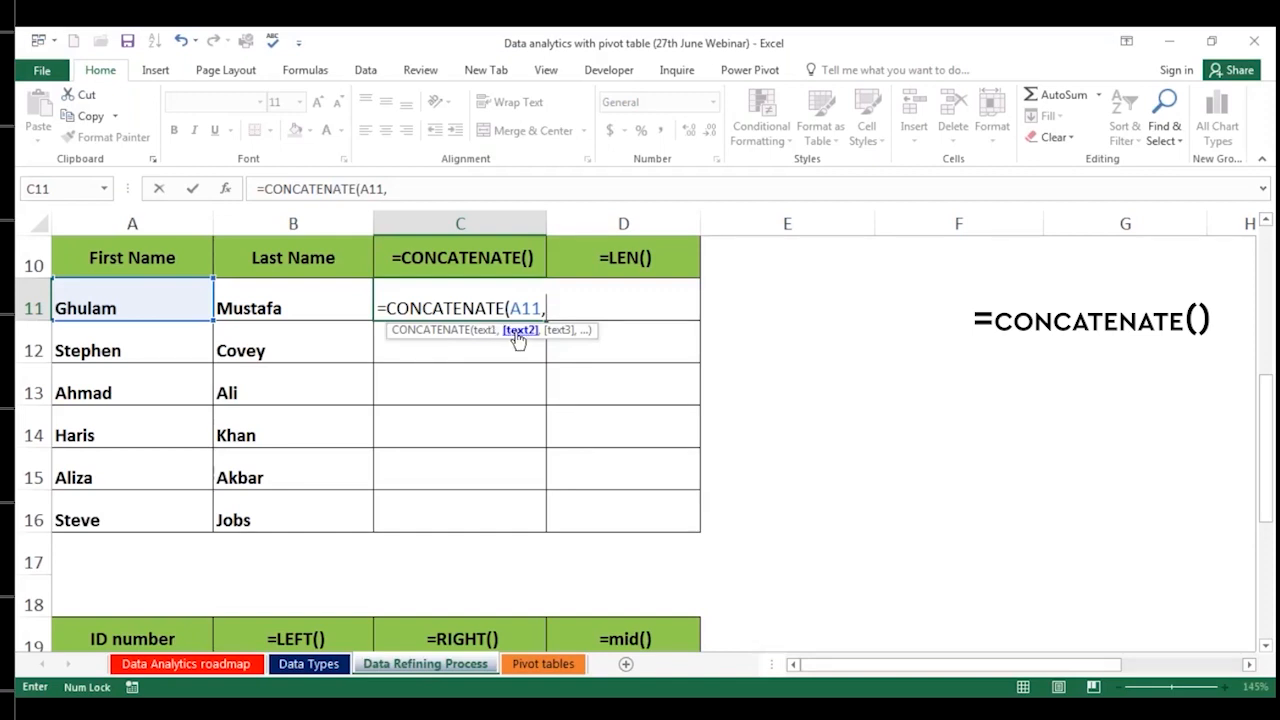
{"action": "left_click", "coordinate": [268, 290]}
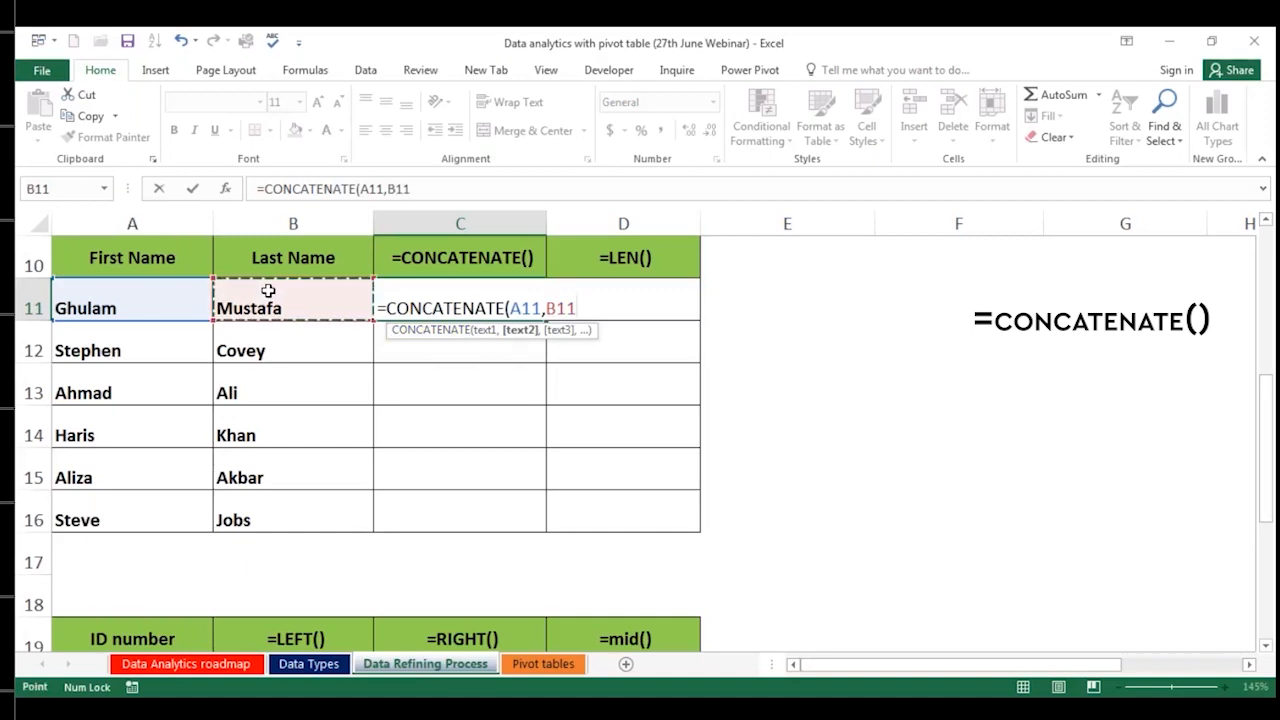
{"action": "key", "text": "Return"}
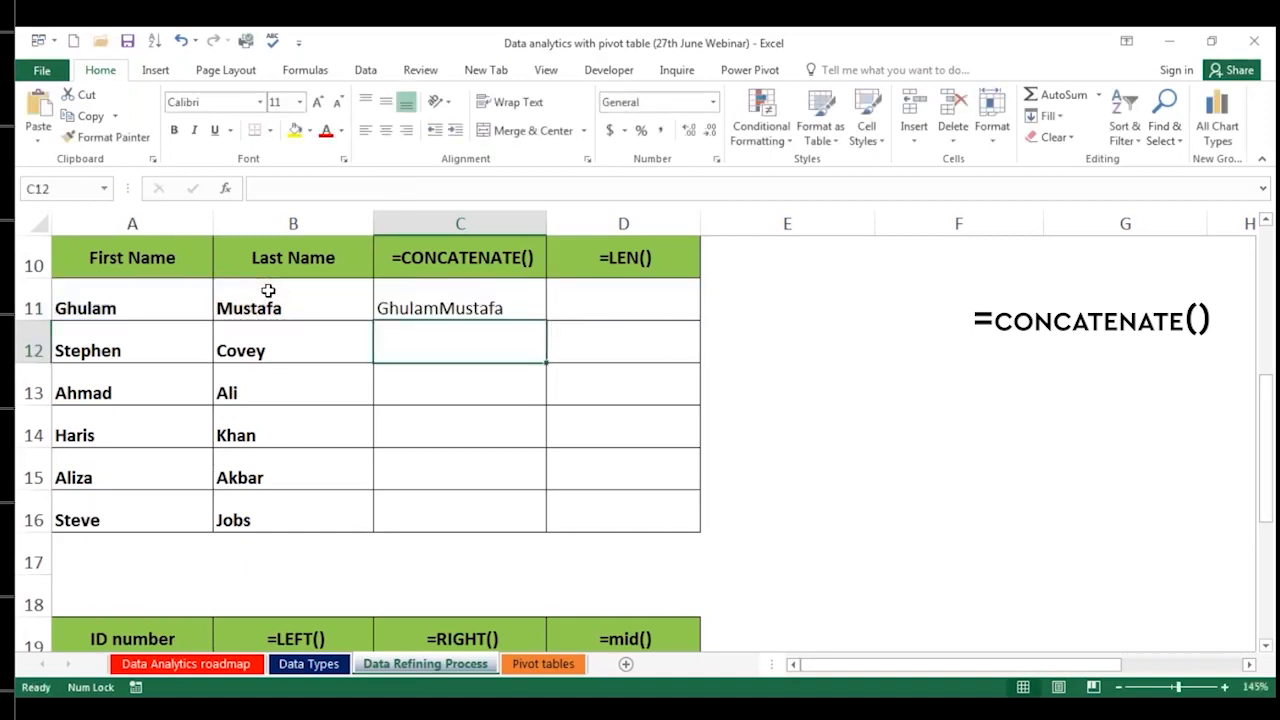
Step: Fill the C11 formula down through C16 and compare the joined names with the source cells A11 and B11
{"action": "left_click", "coordinate": [506, 293]}
{"action": "double_click", "coordinate": [547, 320]}
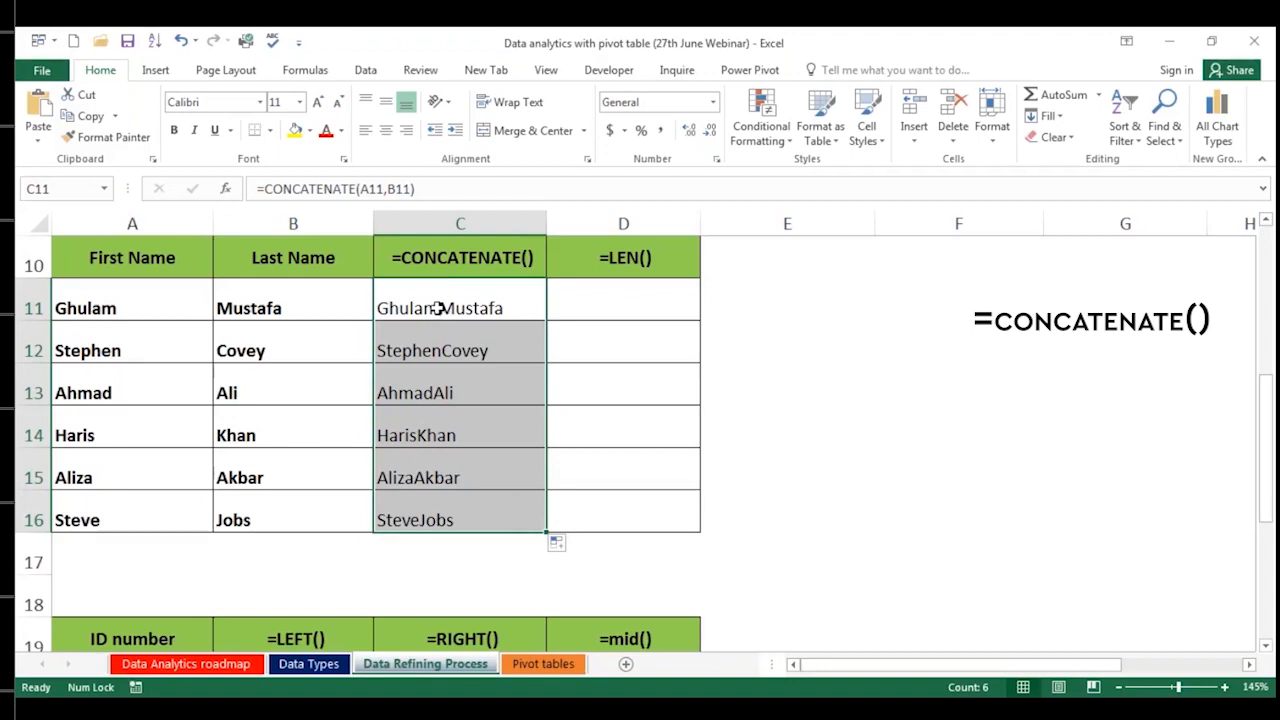
{"action": "left_click", "coordinate": [140, 306]}
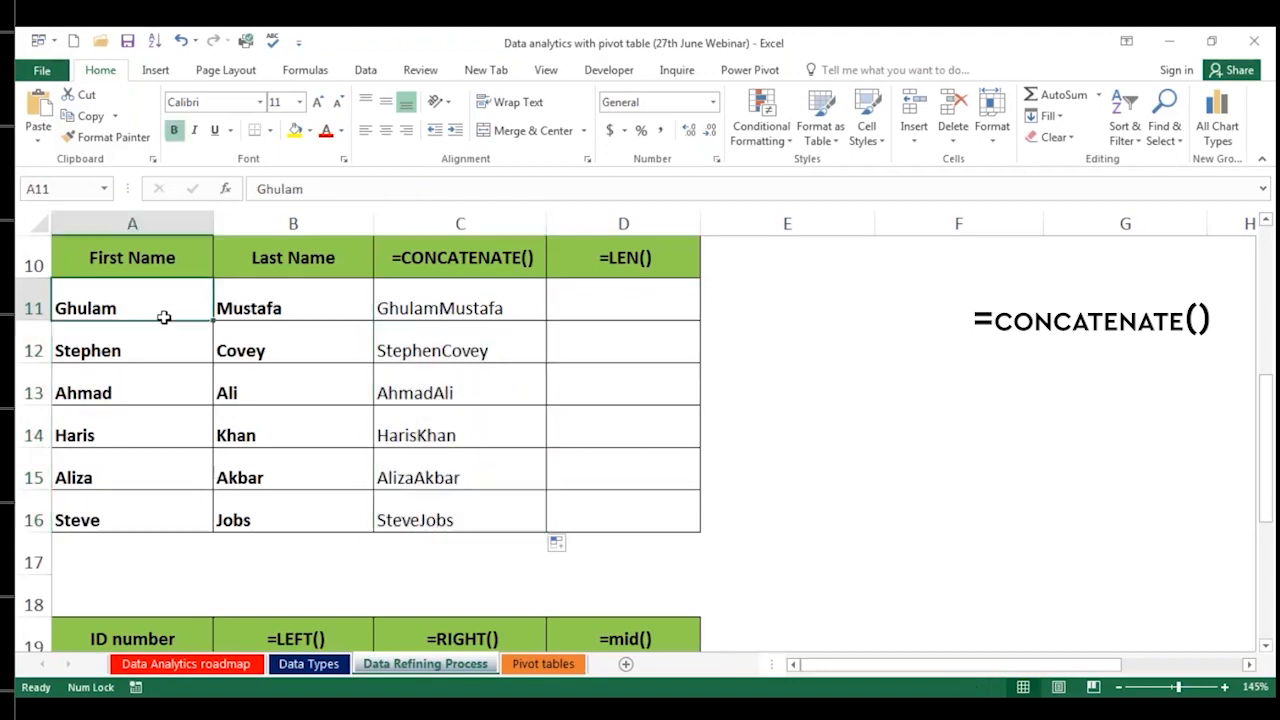
{"action": "left_click", "coordinate": [224, 314]}
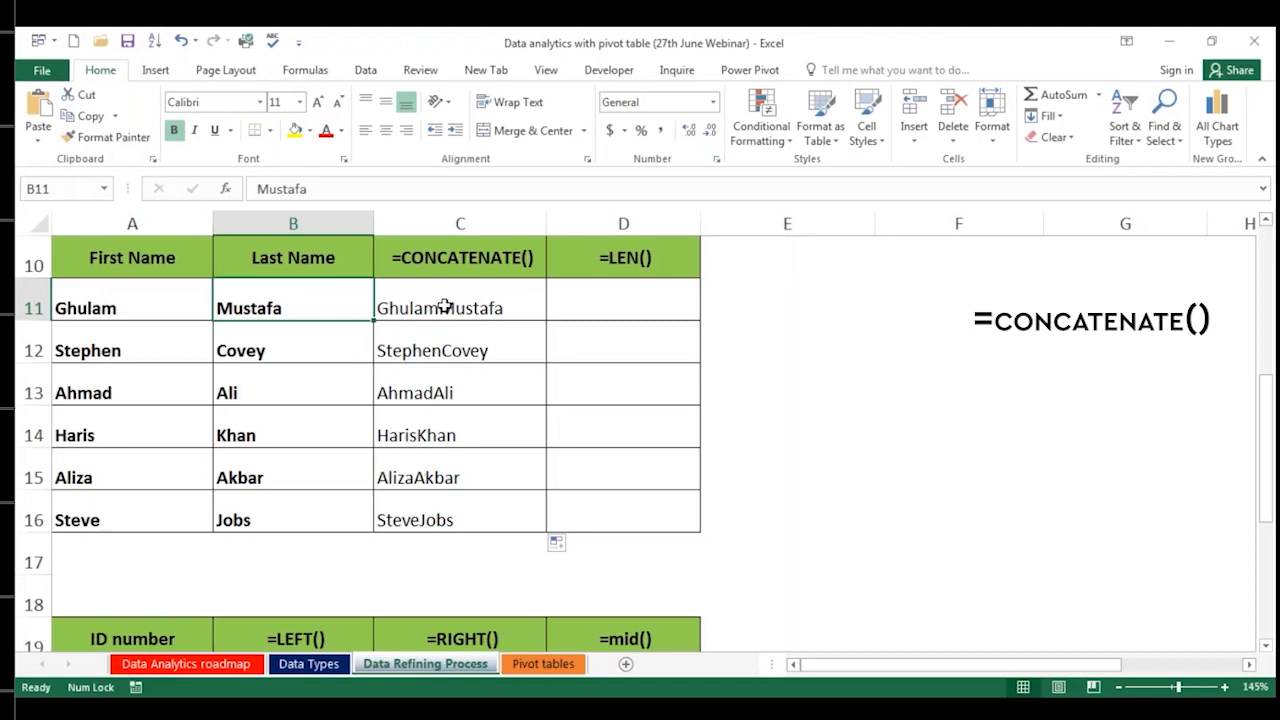
Step: Replace the formula in C11 with =CONCATENATE(A11," ",B11) to put a space between the first and last name
{"action": "left_click", "coordinate": [445, 310]}
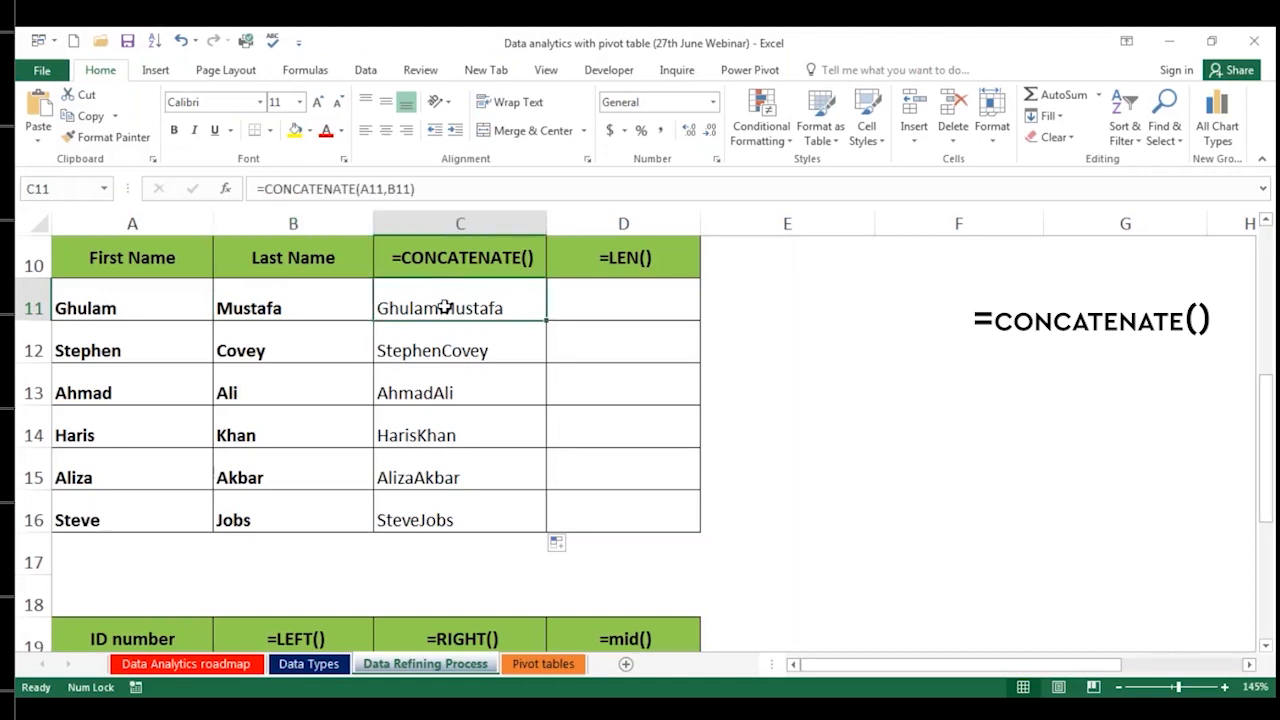
{"action": "type", "text": "=co"}
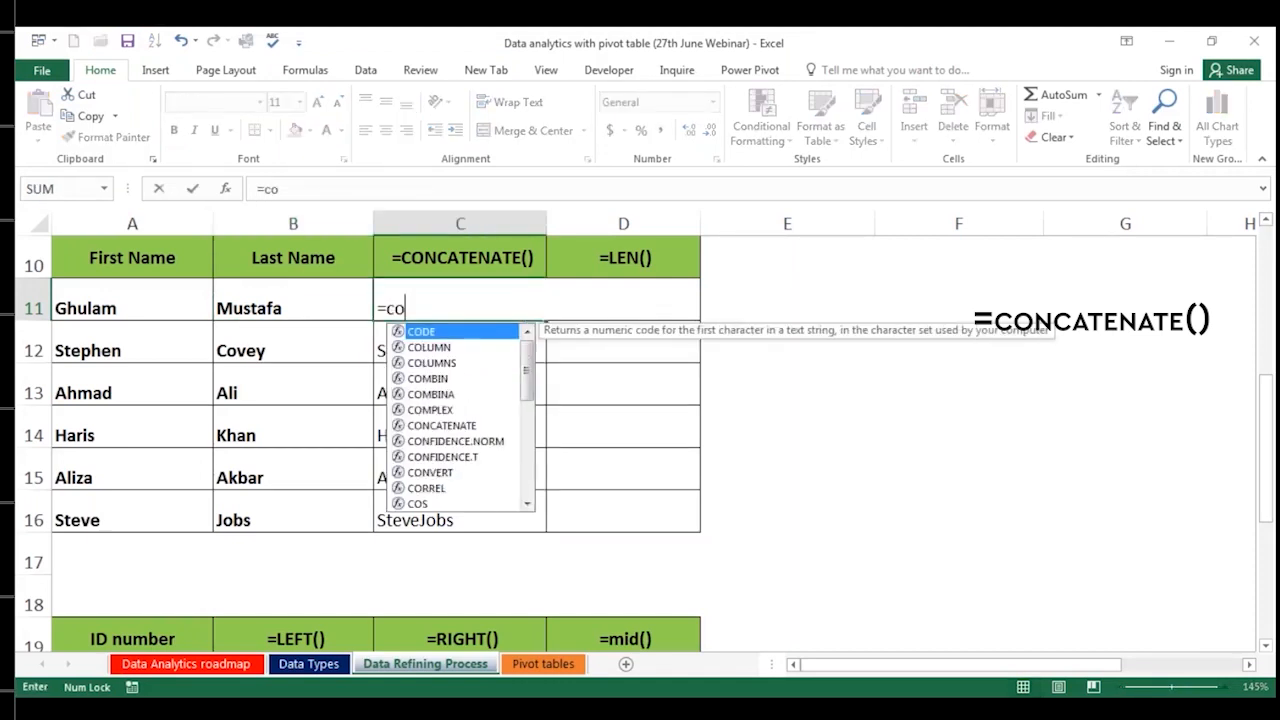
{"action": "type", "text": "c"}
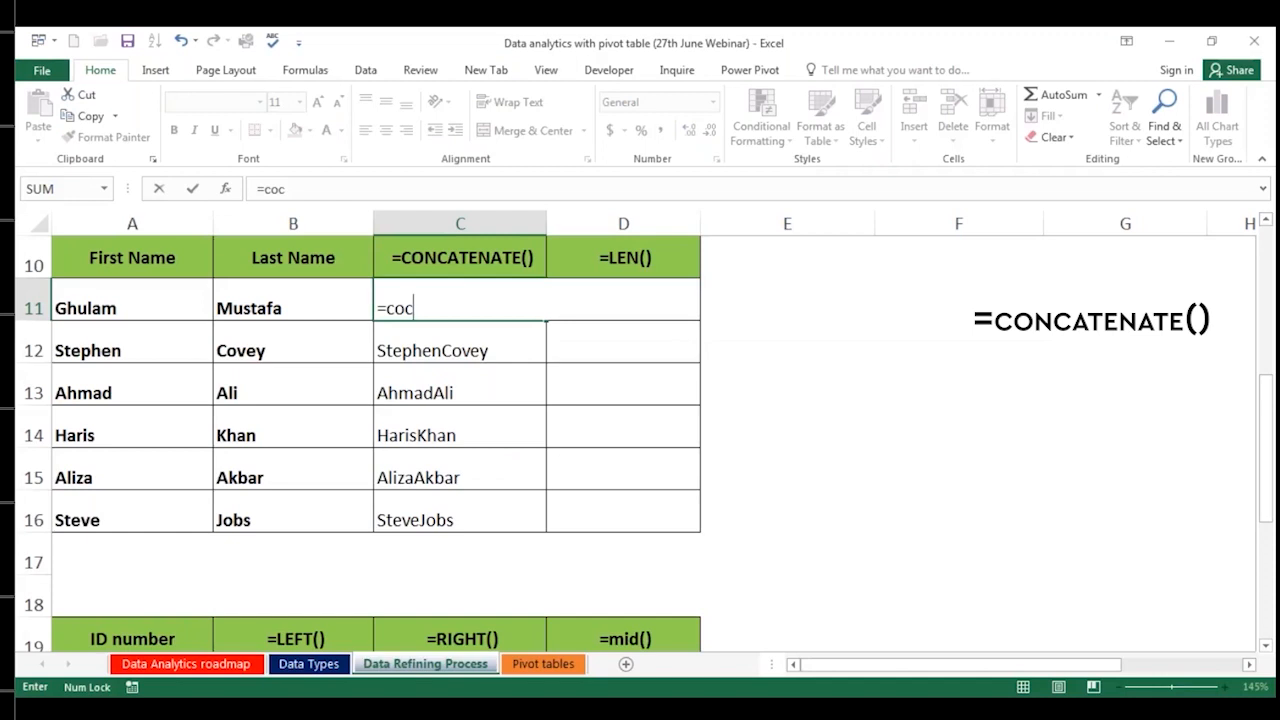
{"action": "type", "text": "ate"}
{"action": "key", "text": "BackSpace"}
{"action": "key", "text": "BackSpace"}
{"action": "key", "text": "BackSpace"}
{"action": "key", "text": "BackSpace"}
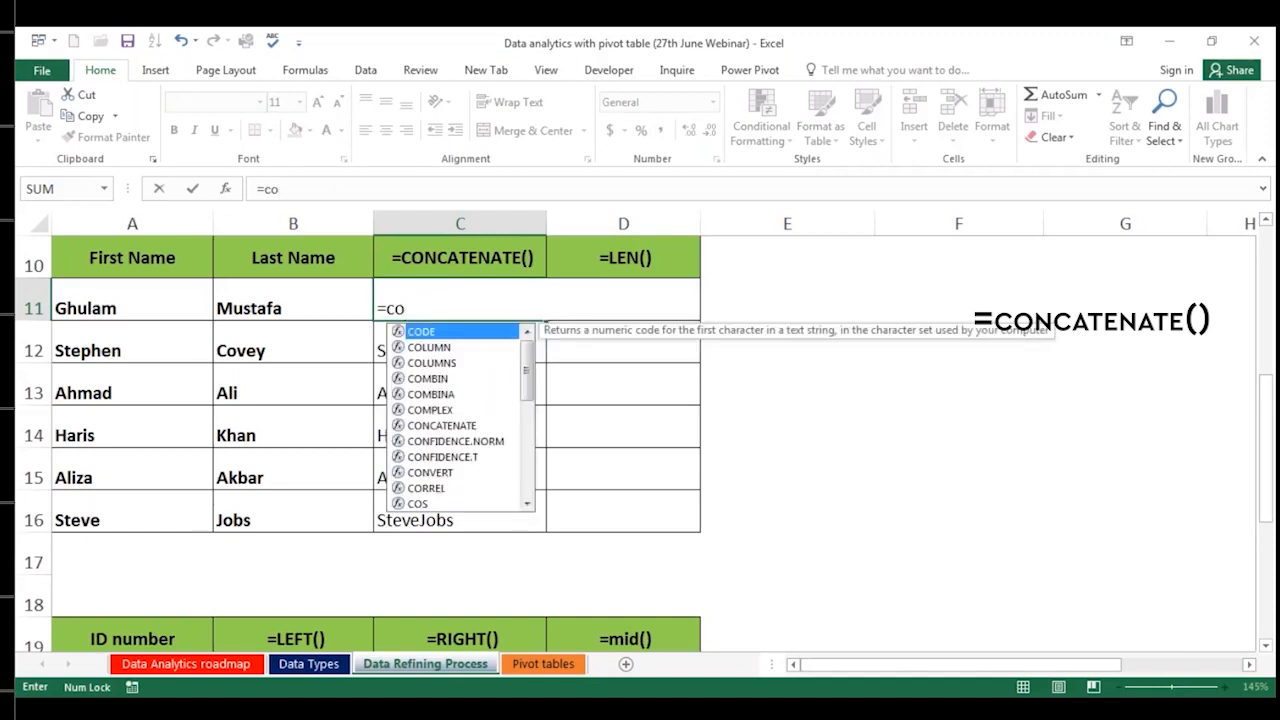
{"action": "type", "text": "nc"}
{"action": "key", "text": "Tab"}
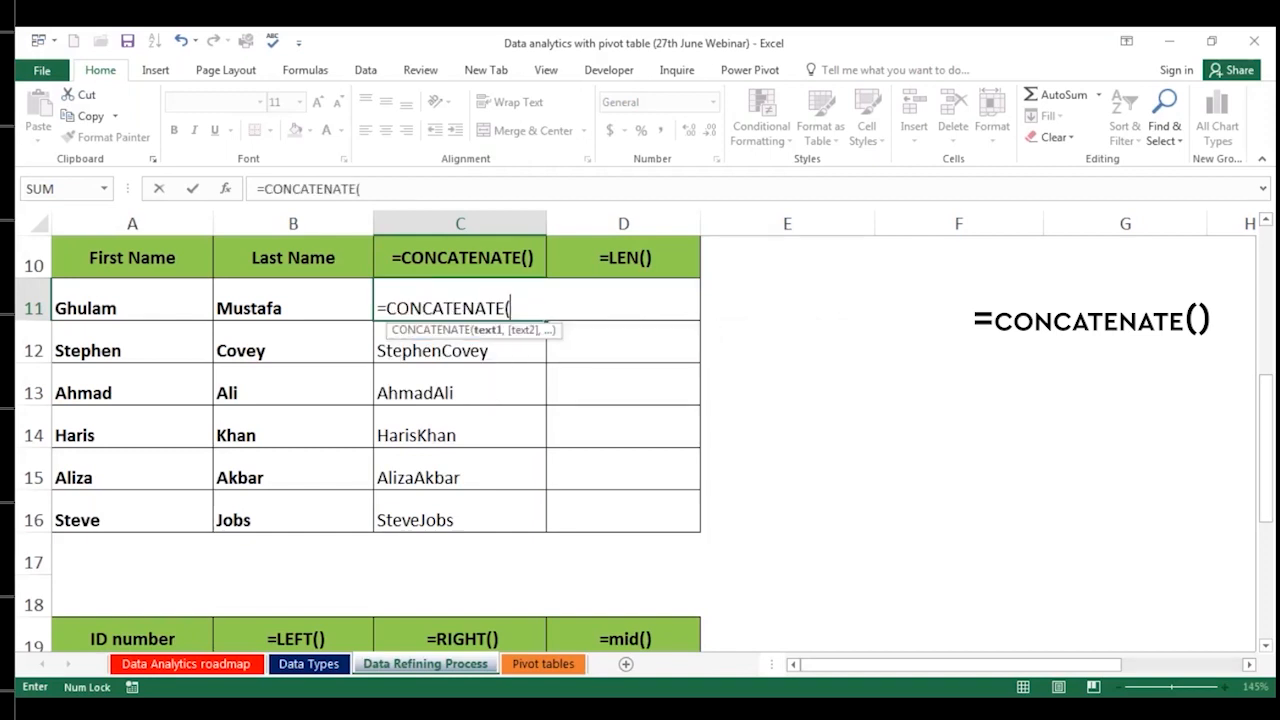
{"action": "left_click", "coordinate": [158, 291]}
{"action": "type", "text": ","}
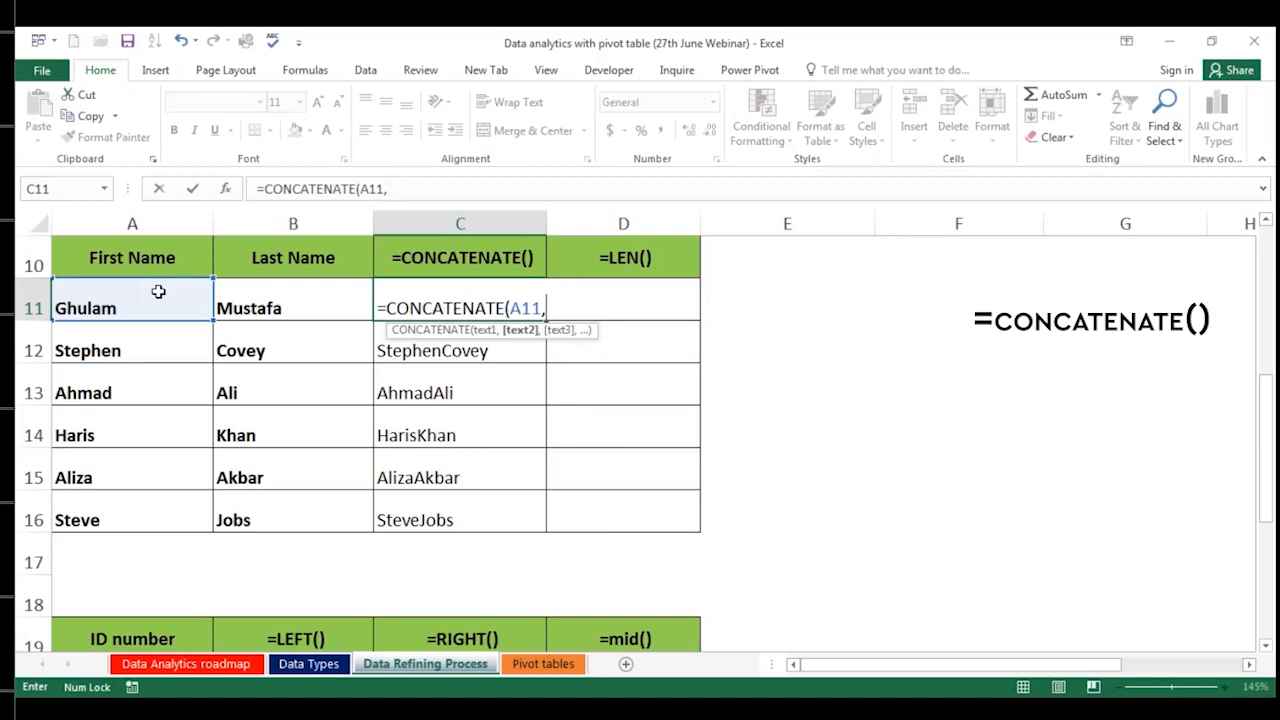
{"action": "type", "text": "\" \","}
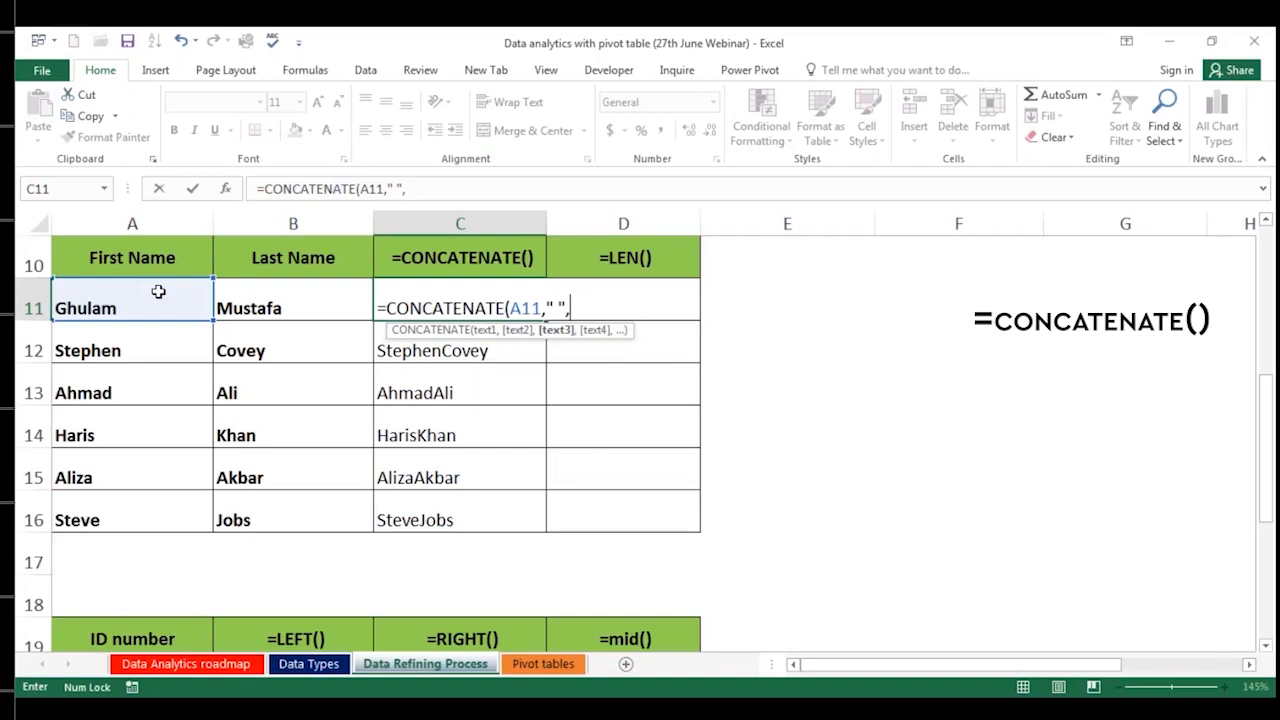
{"action": "left_click", "coordinate": [290, 298]}
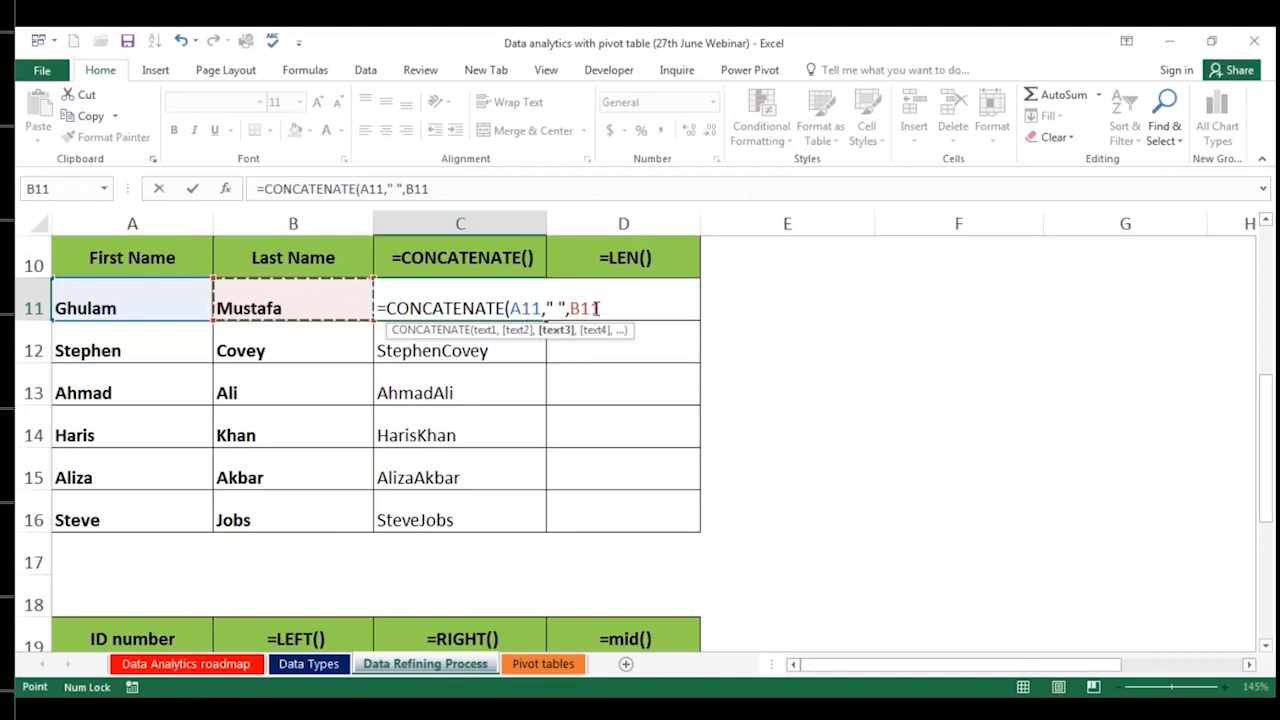
{"action": "type", "text": ")"}
{"action": "key", "text": "Return"}
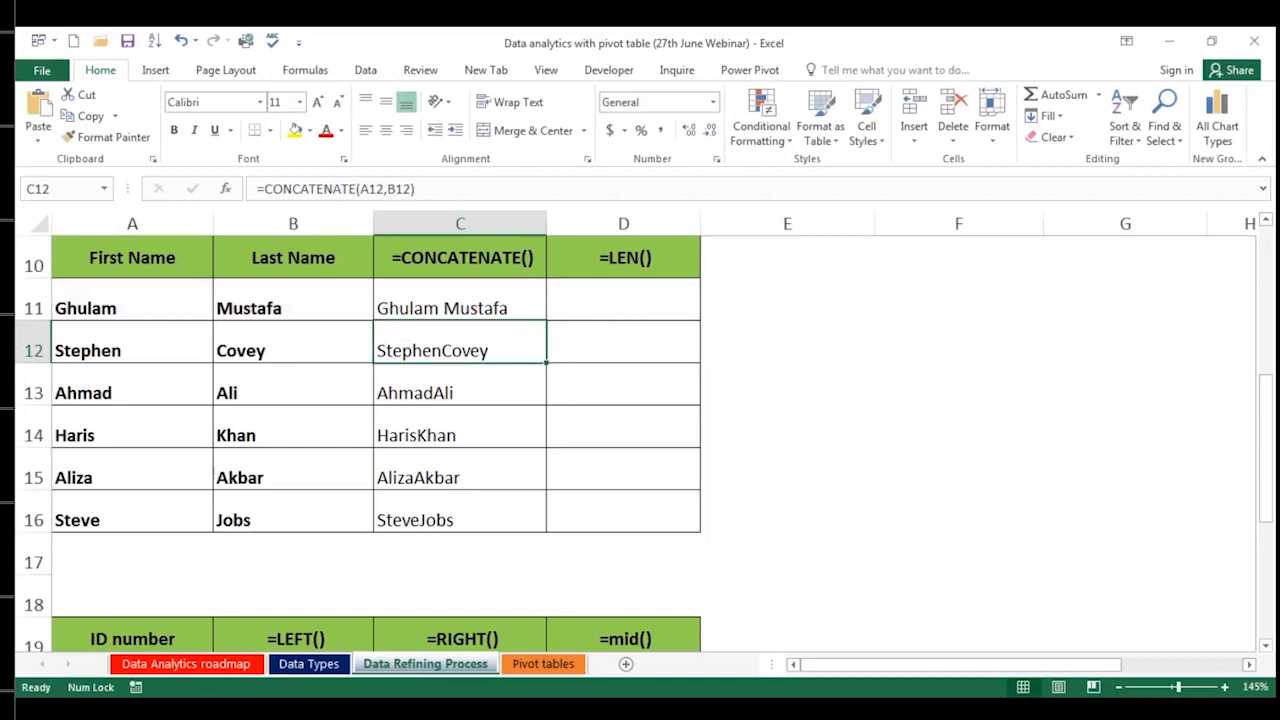
Step: Fill the spaced CONCATENATE formula from C11 down through C16 and review the names tables
{"action": "left_click", "coordinate": [516, 309]}
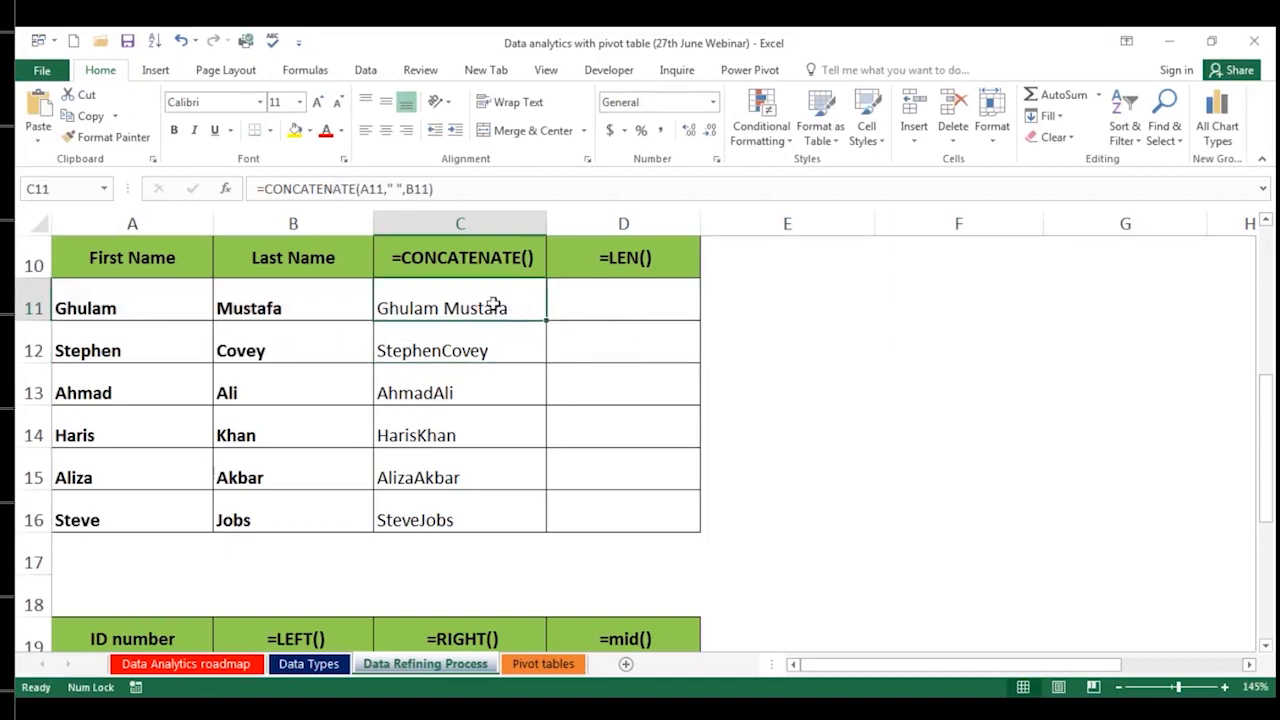
{"action": "double_click", "coordinate": [548, 318]}
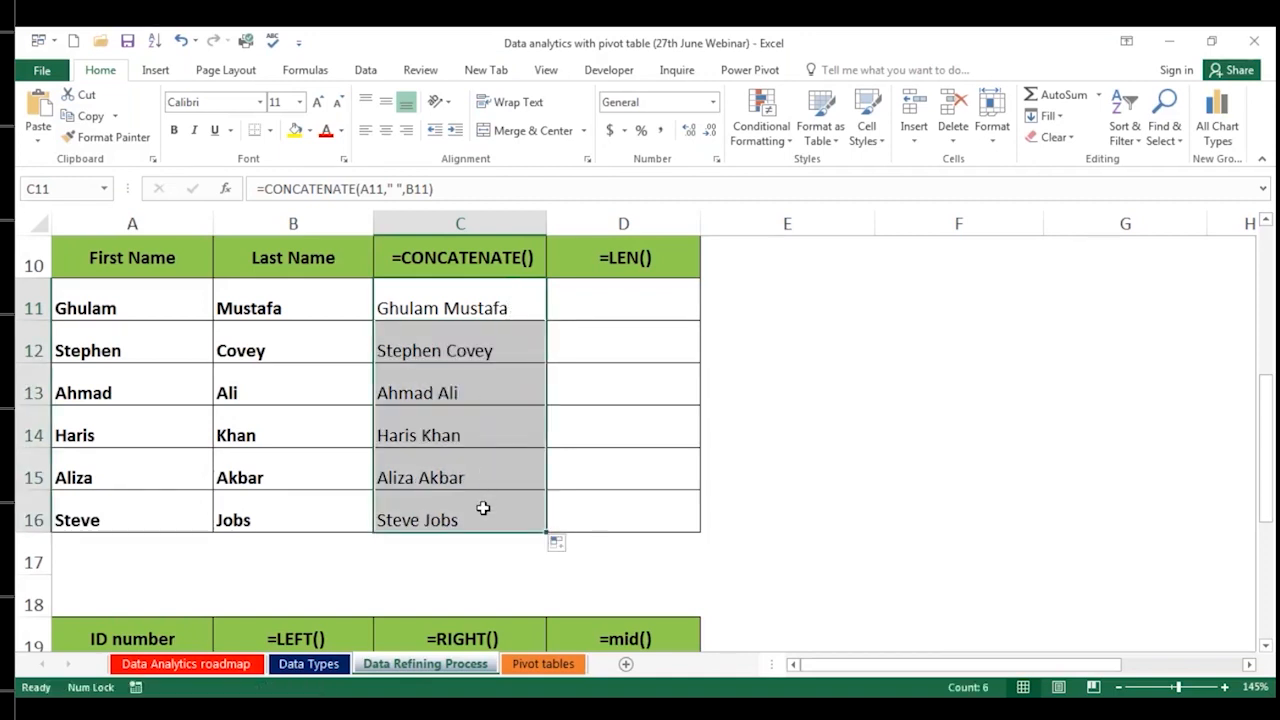
{"action": "scroll", "coordinate": [480, 497], "scroll_direction": "up", "scroll_amount": 3}
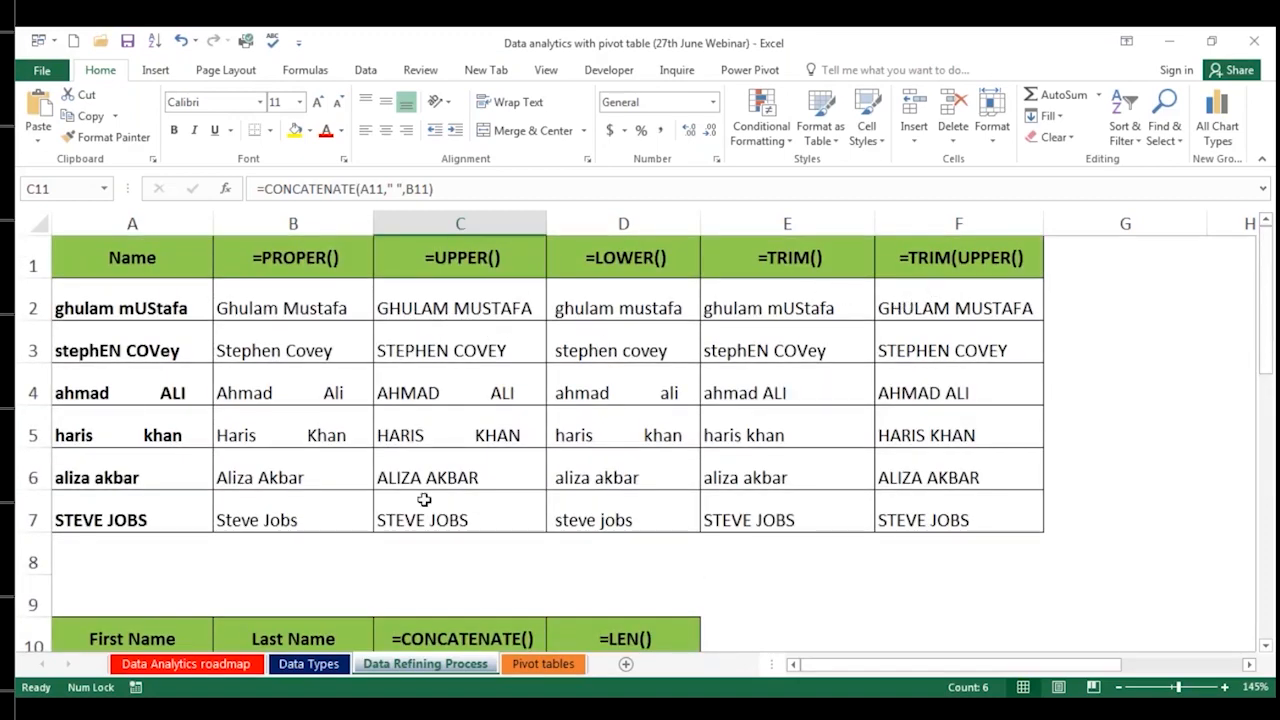
{"action": "scroll", "coordinate": [400, 523], "scroll_direction": "down", "scroll_amount": 2}
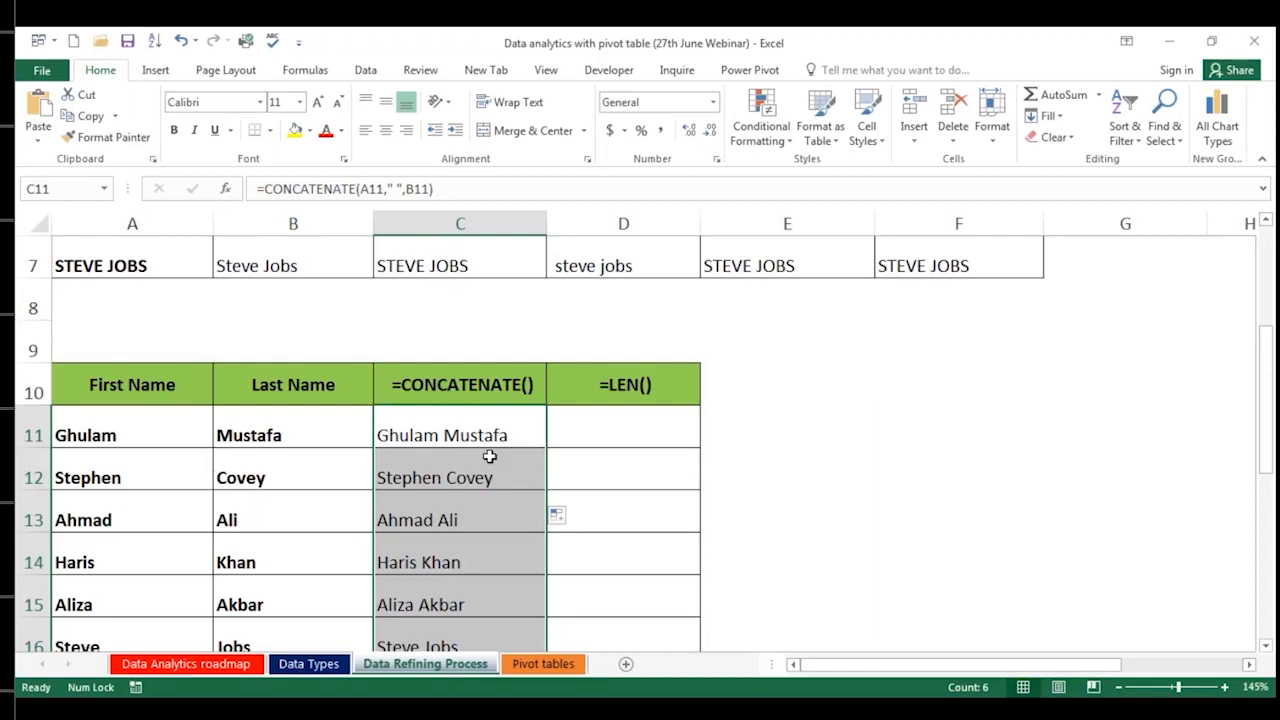
Step: Look at the sales data on the Pivot tables sheet and return to the Data Refining Process sheet
{"action": "right_click", "coordinate": [489, 464]}
{"action": "left_click", "coordinate": [546, 667]}
{"action": "left_click", "coordinate": [546, 665]}
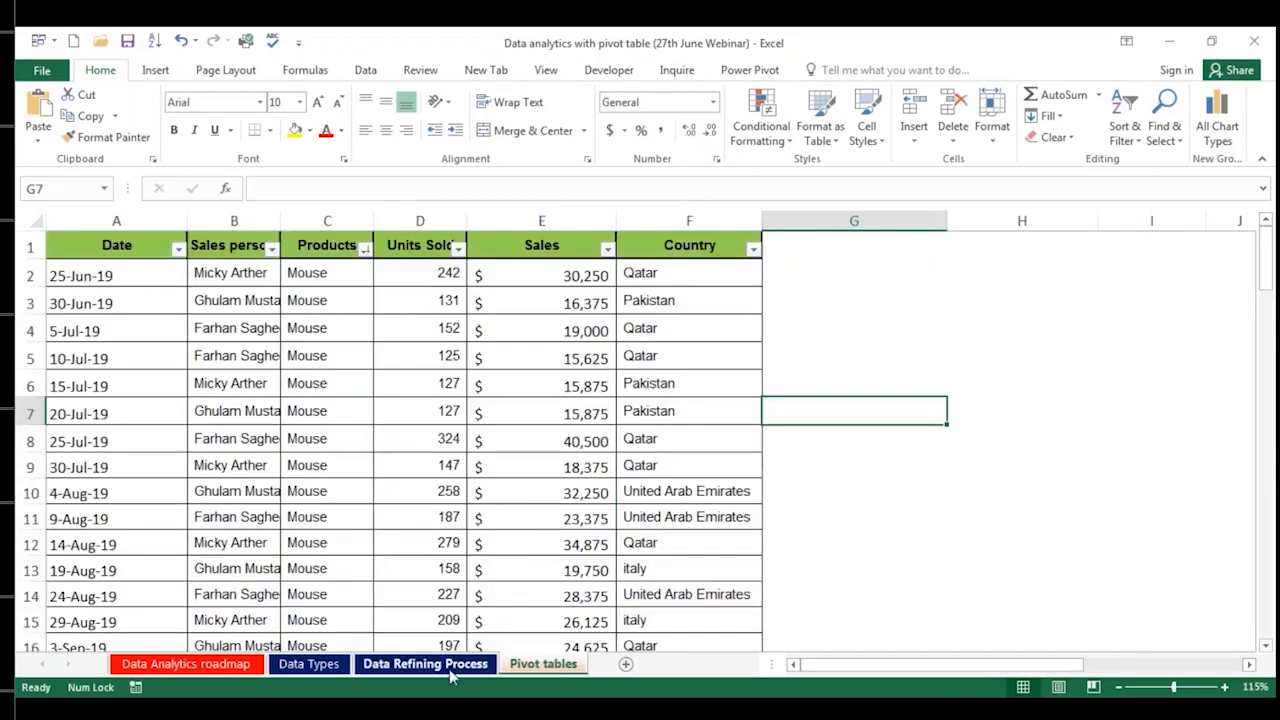
{"action": "left_click", "coordinate": [451, 666]}
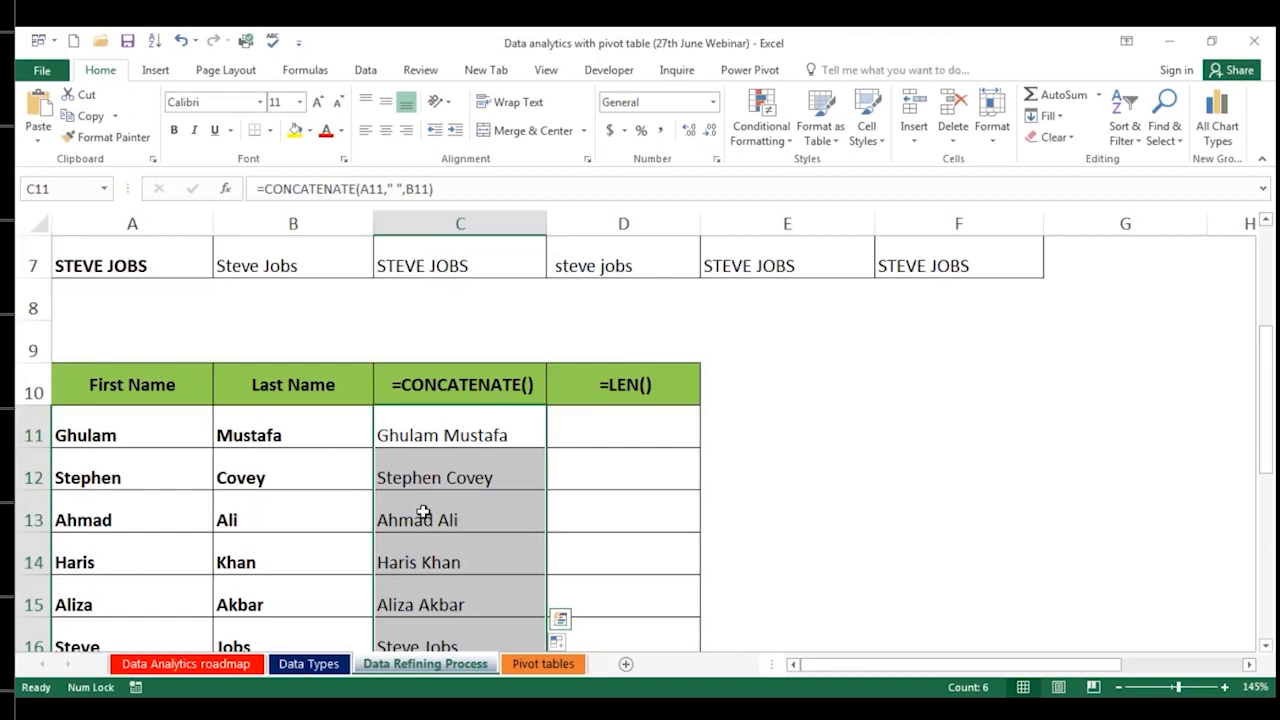
Step: Review the names tables and inspect the copied CONCATENATE formulas in column C
{"action": "scroll", "coordinate": [421, 514], "scroll_direction": "down", "scroll_amount": 1}
{"action": "scroll", "coordinate": [402, 385], "scroll_direction": "up", "scroll_amount": 3}
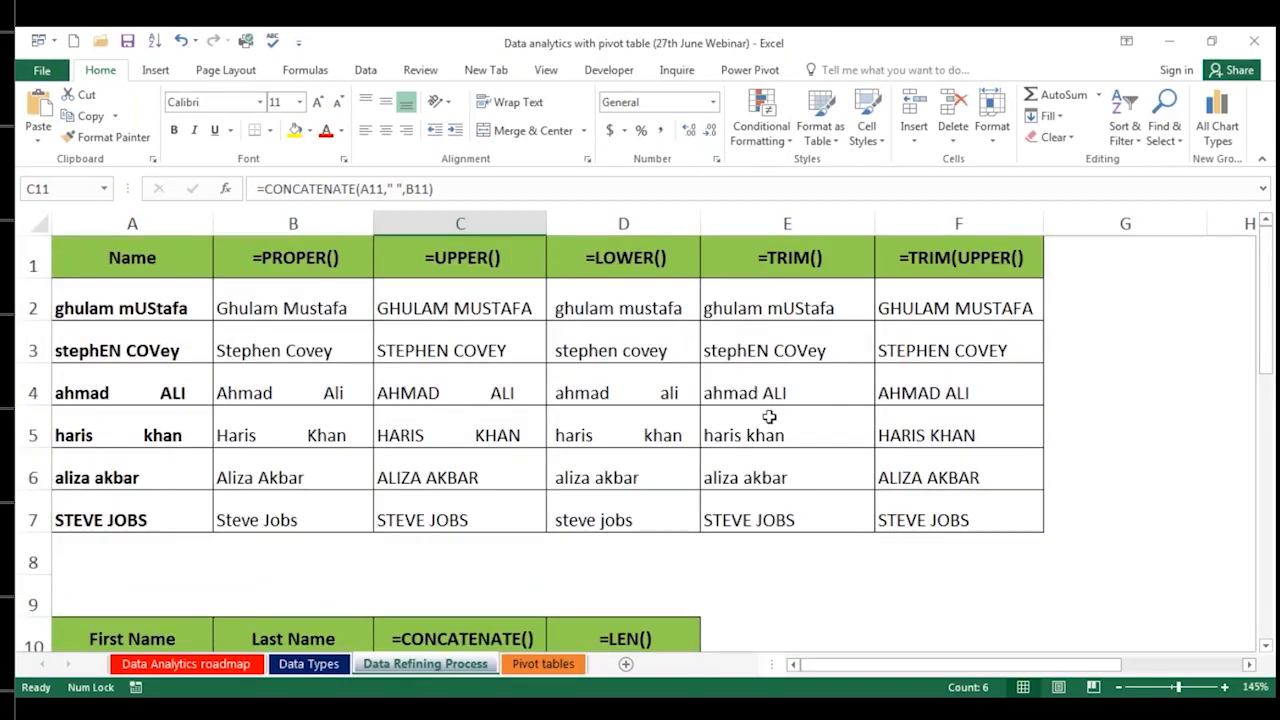
{"action": "scroll", "coordinate": [590, 512], "scroll_direction": "down", "scroll_amount": 2}
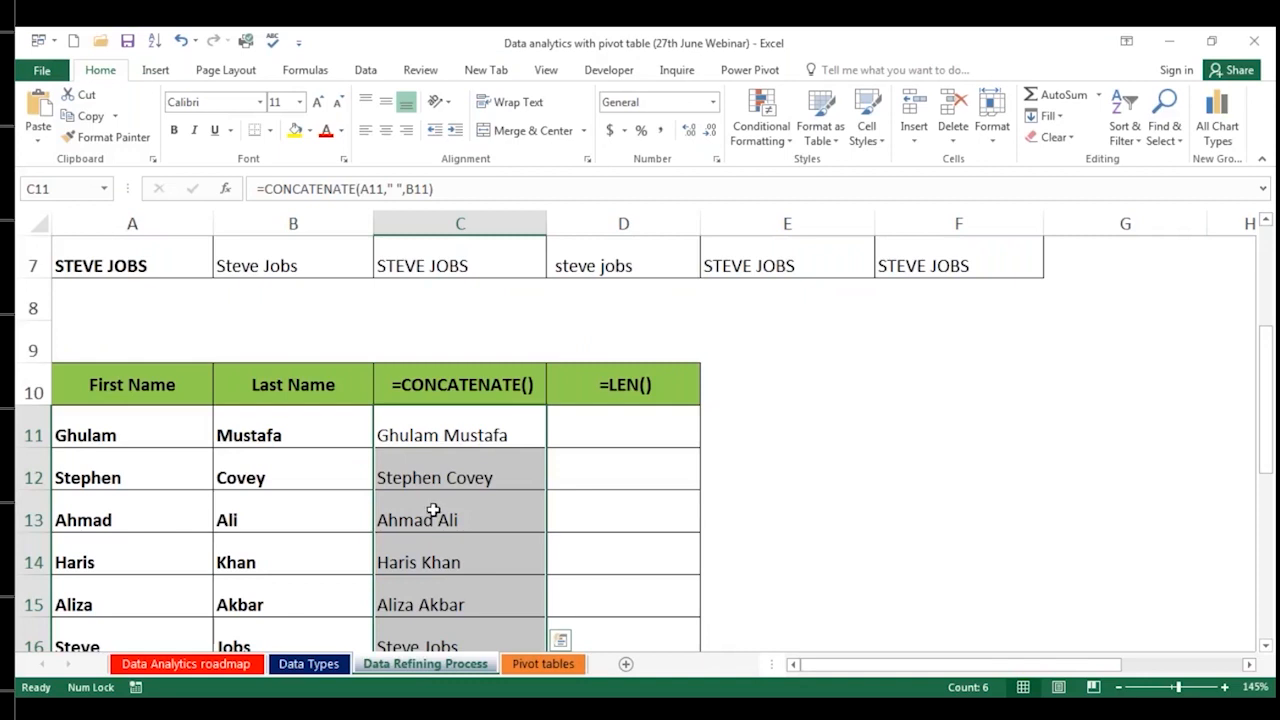
{"action": "scroll", "coordinate": [433, 510], "scroll_direction": "down", "scroll_amount": 1}
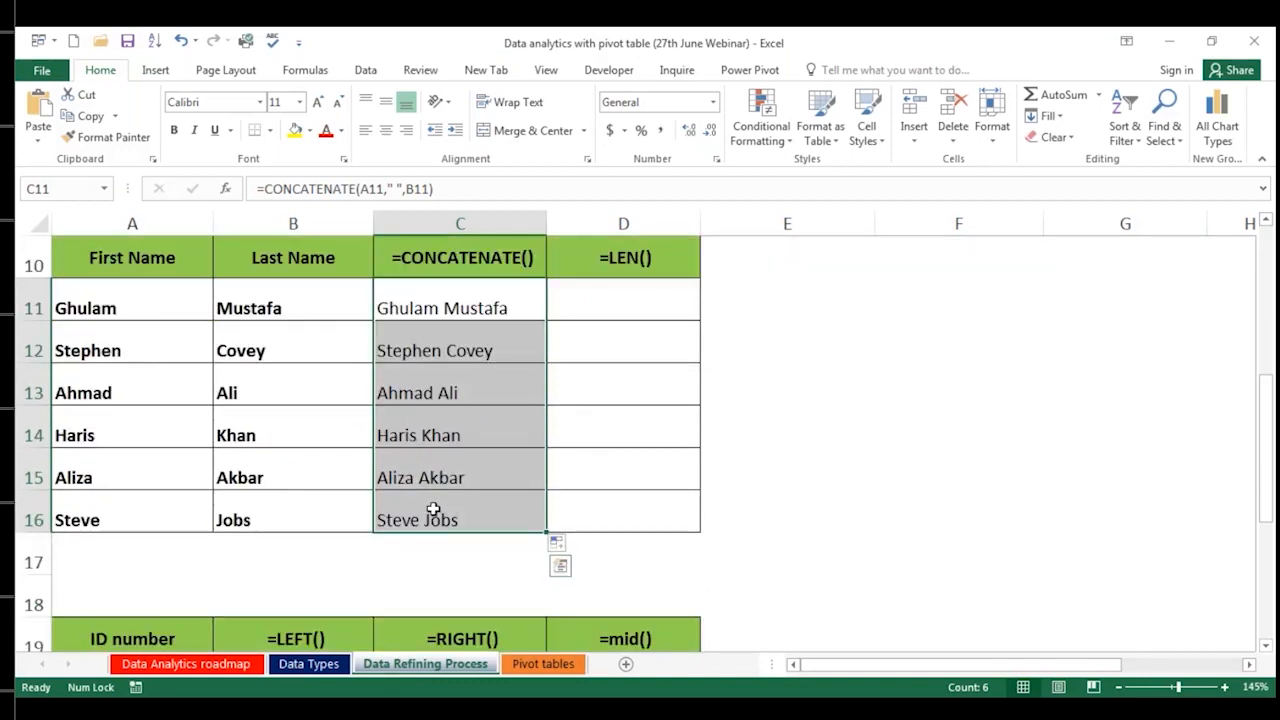
{"action": "left_click", "coordinate": [436, 392]}
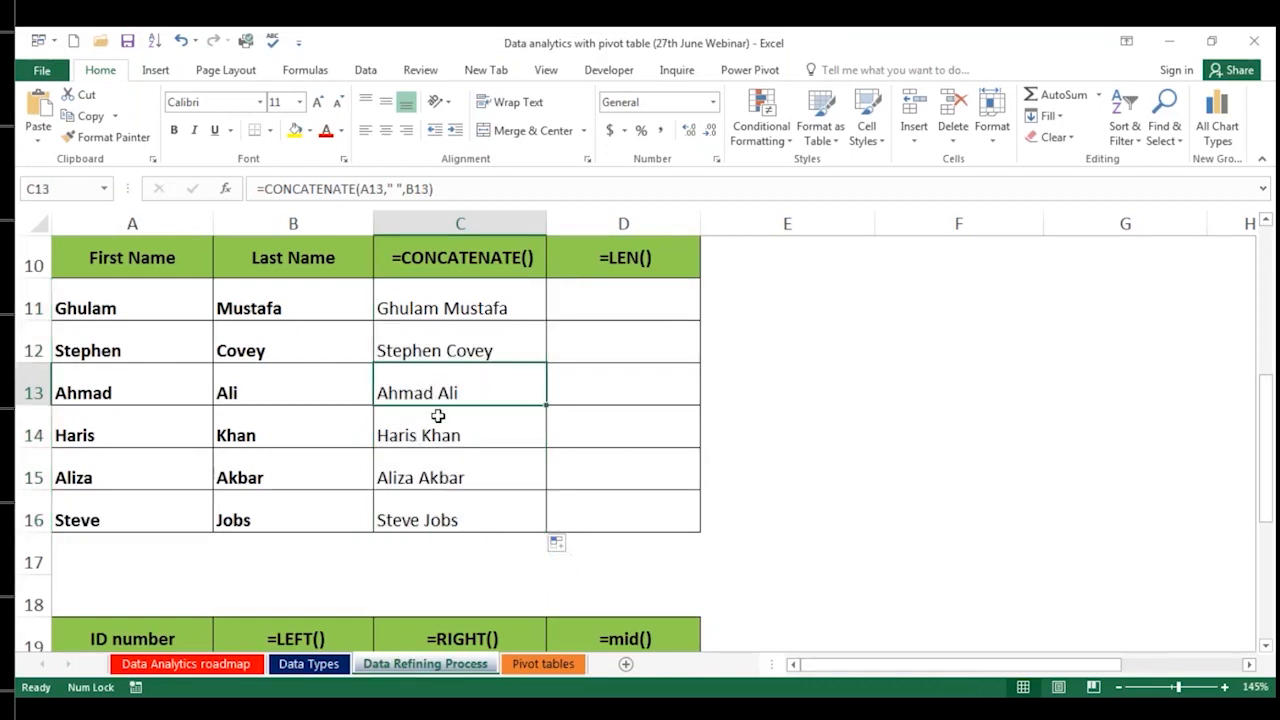
{"action": "left_click", "coordinate": [437, 420]}
{"action": "left_click", "coordinate": [440, 325]}
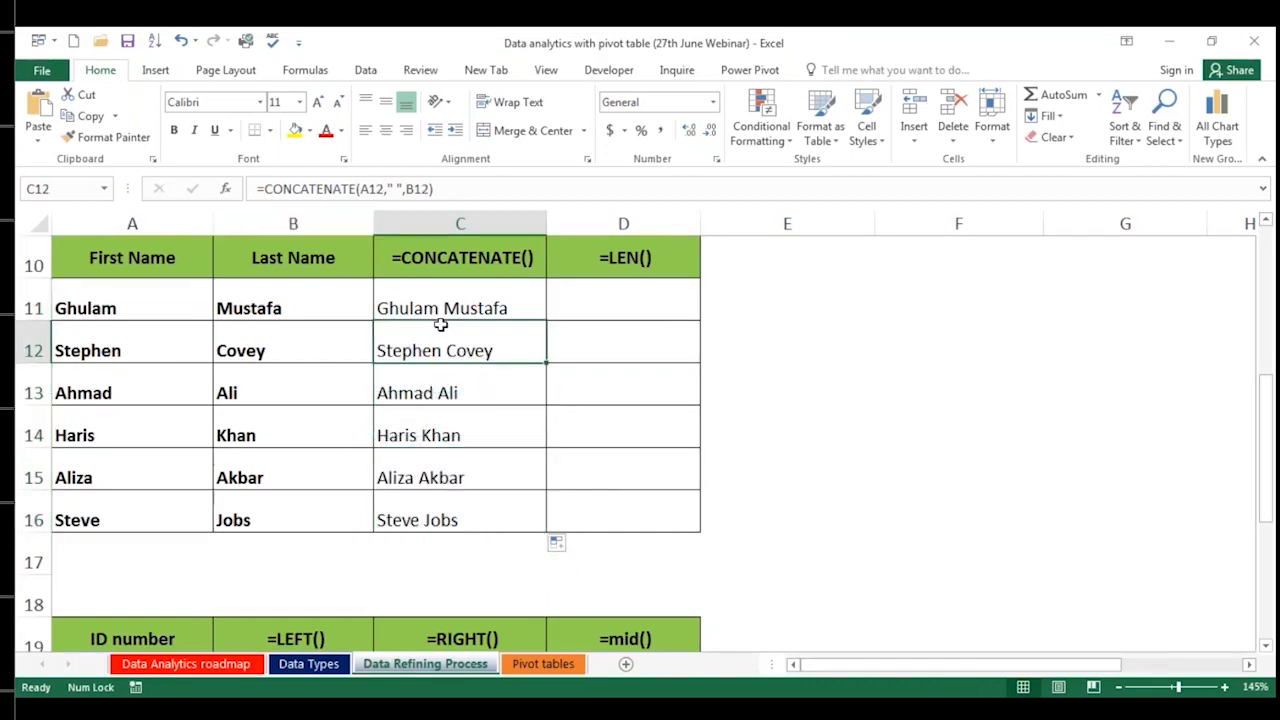
Step: Copy the joined names in C11:C16 and paste them over themselves as values only
{"action": "left_click", "coordinate": [449, 290]}
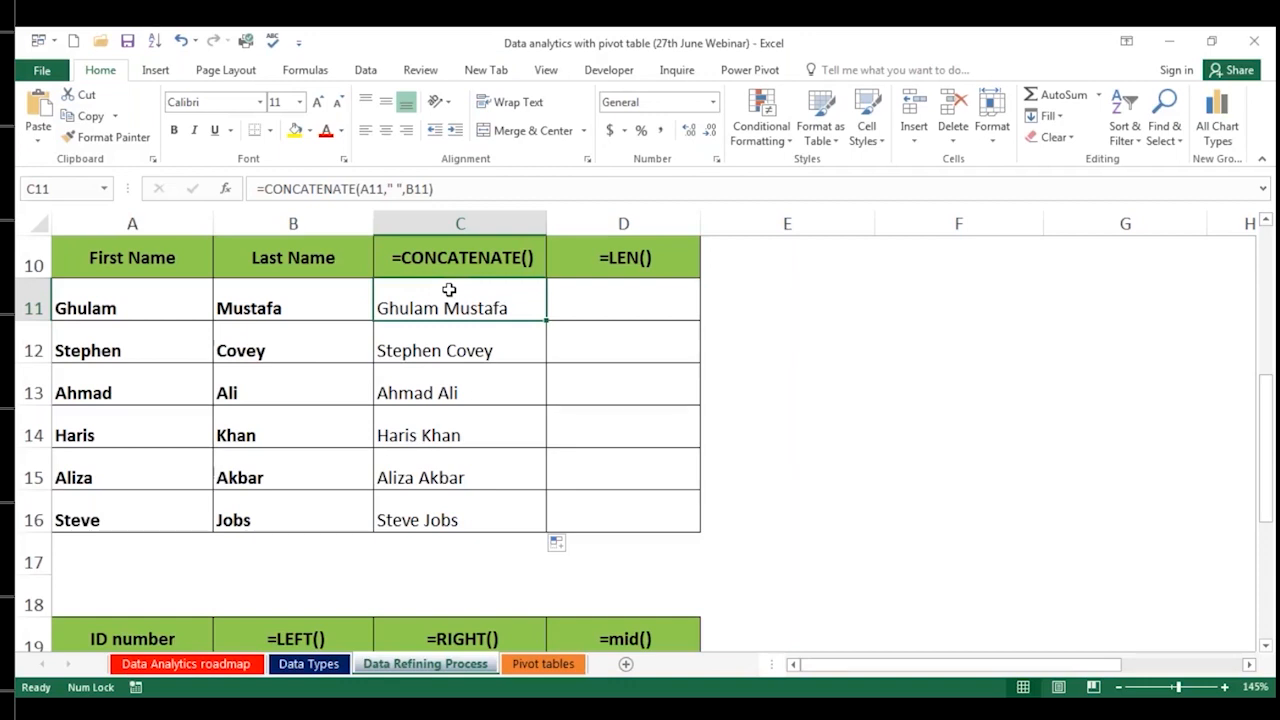
{"action": "key", "text": "shift+Down"}
{"action": "key", "text": "shift+Down"}
{"action": "key", "text": "shift+Down"}
{"action": "key", "text": "shift+Down"}
{"action": "key", "text": "shift+Down"}
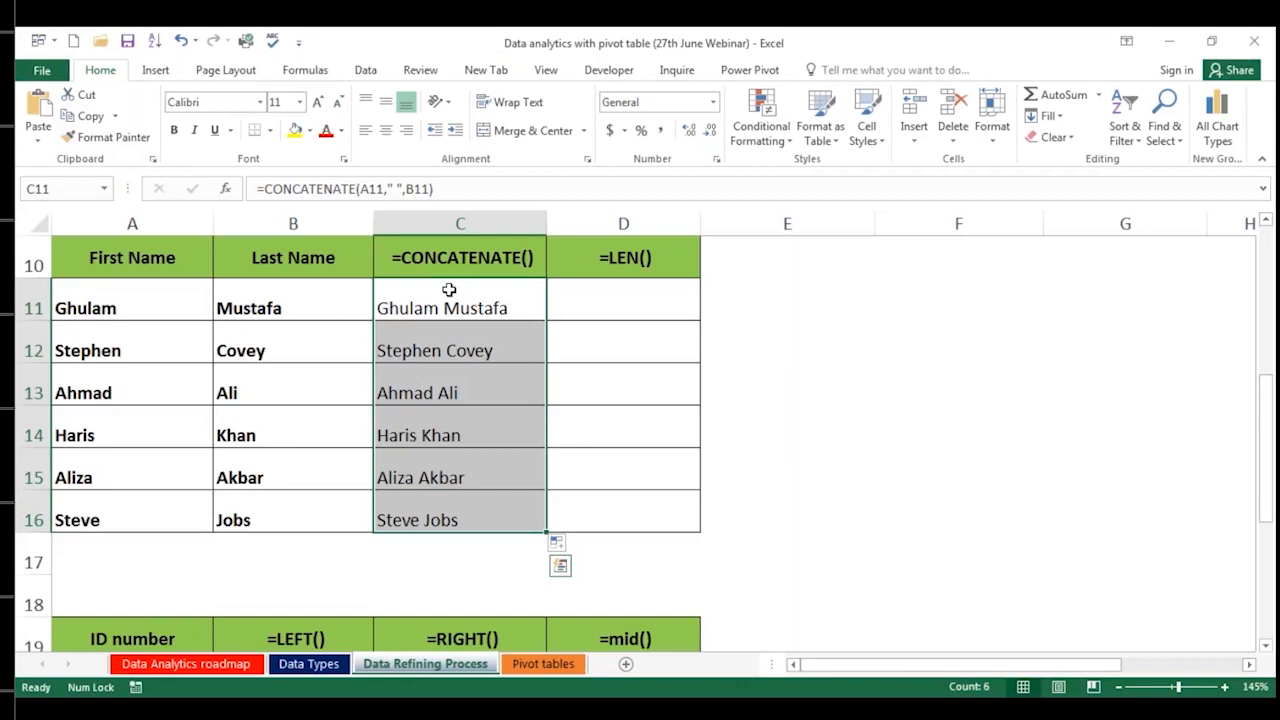
{"action": "key", "text": "ctrl+c"}
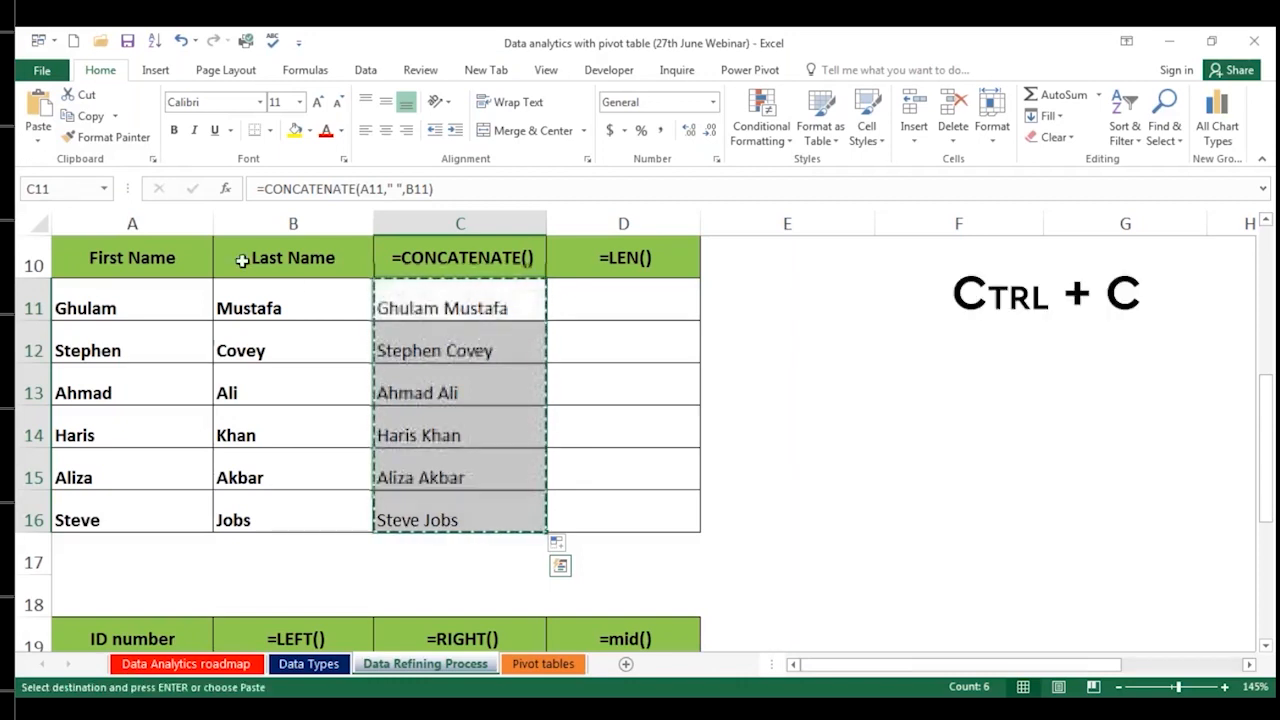
{"action": "left_click", "coordinate": [40, 150]}
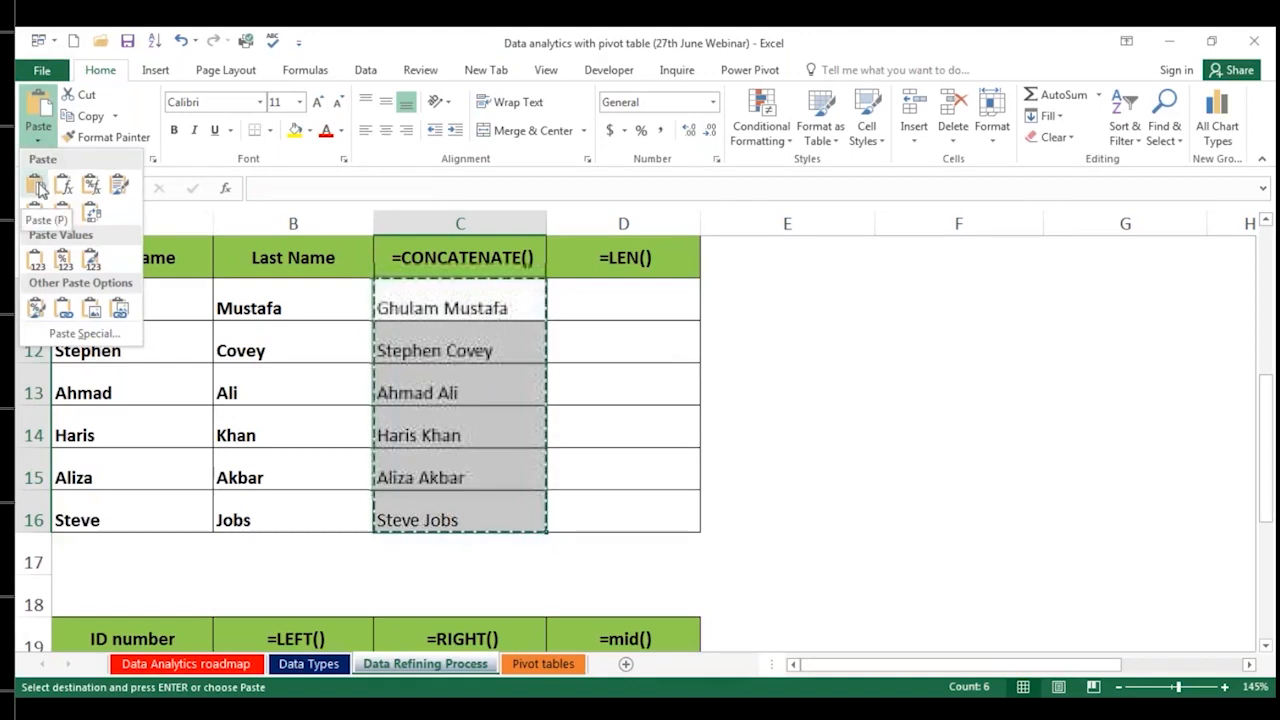
{"action": "left_click", "coordinate": [38, 188]}
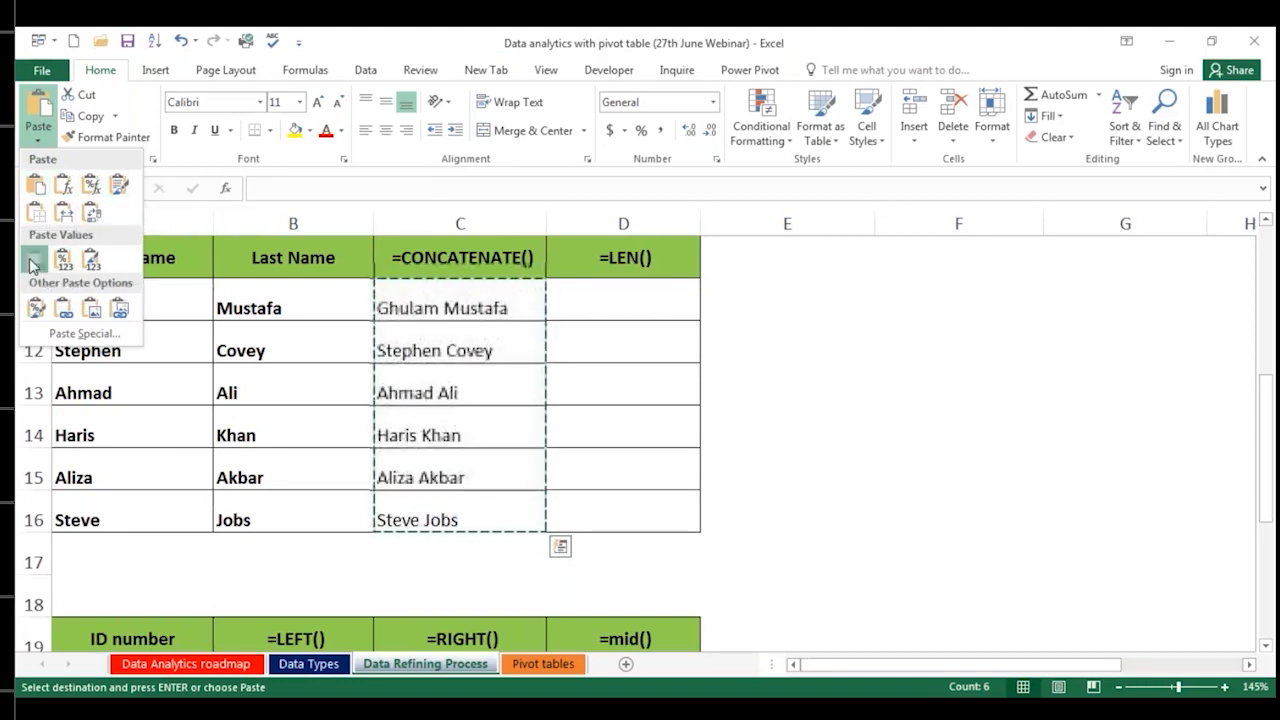
{"action": "left_click", "coordinate": [33, 263]}
{"action": "key", "text": "Escape"}
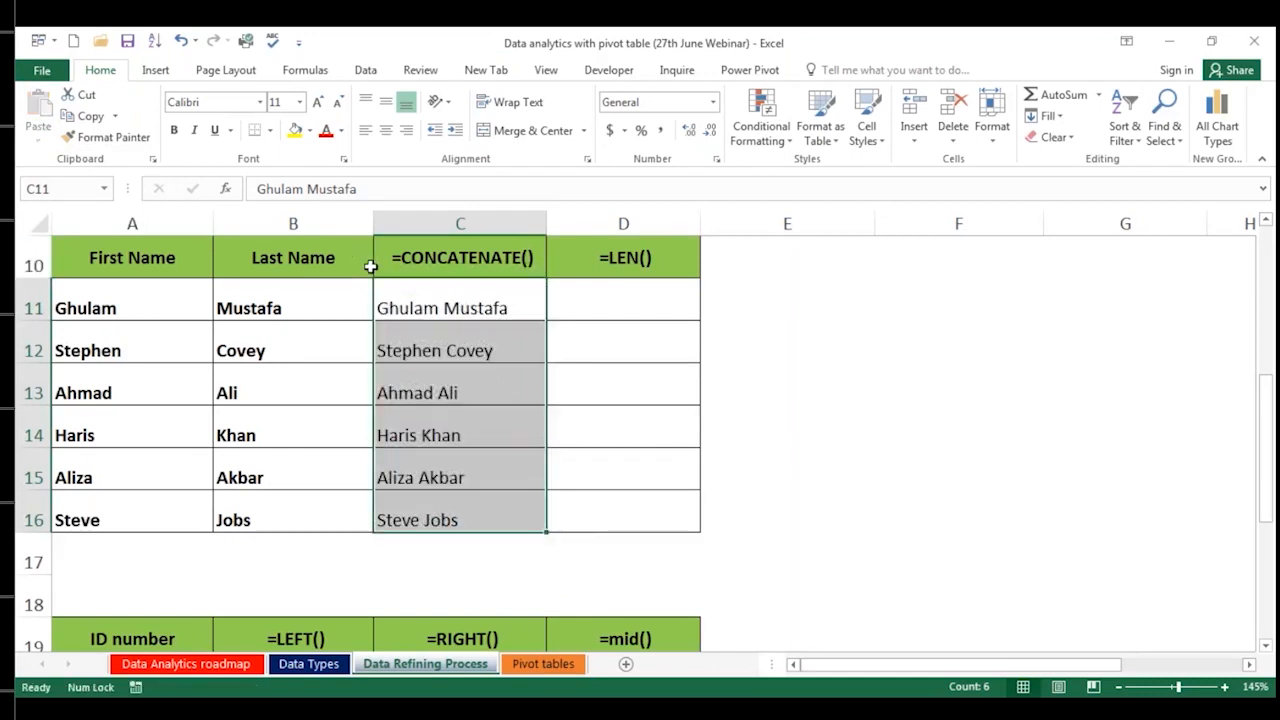
Step: Inspect individual cells in C11:C15 to check whether they hold plain text instead of formulas
{"action": "left_click", "coordinate": [386, 299]}
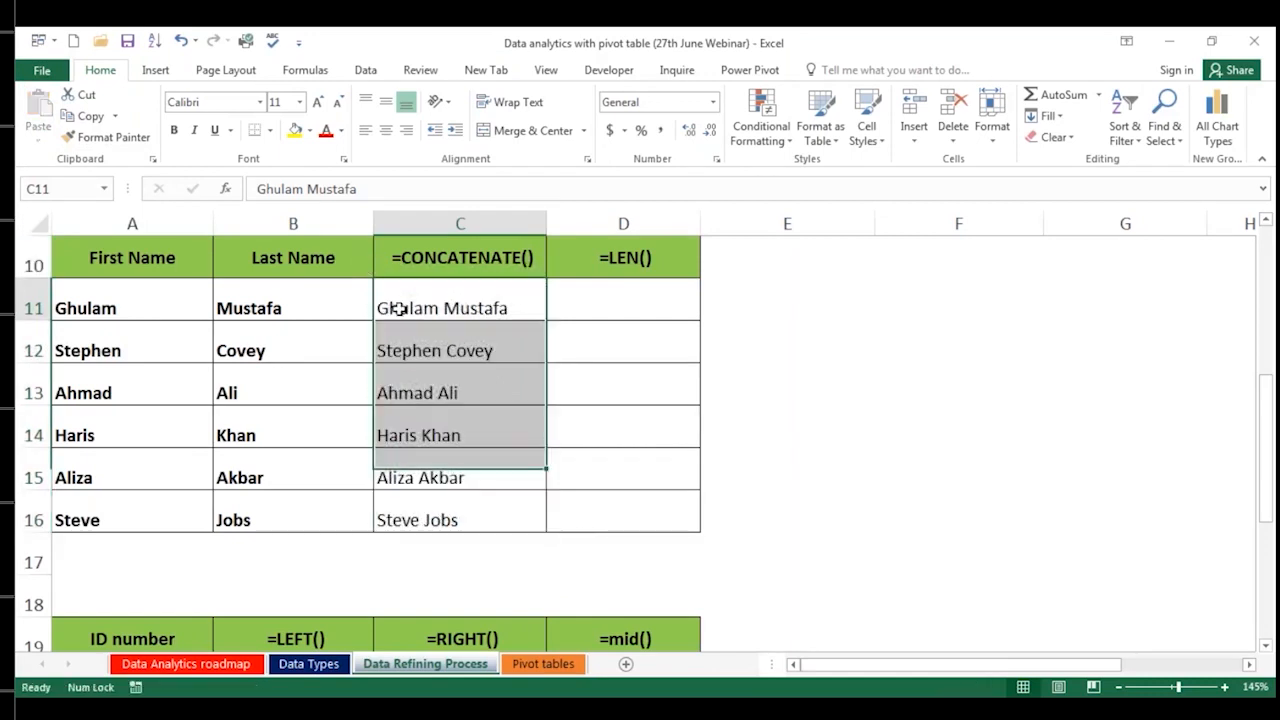
{"action": "left_click", "coordinate": [425, 358]}
{"action": "left_click", "coordinate": [429, 394]}
{"action": "left_click", "coordinate": [429, 452]}
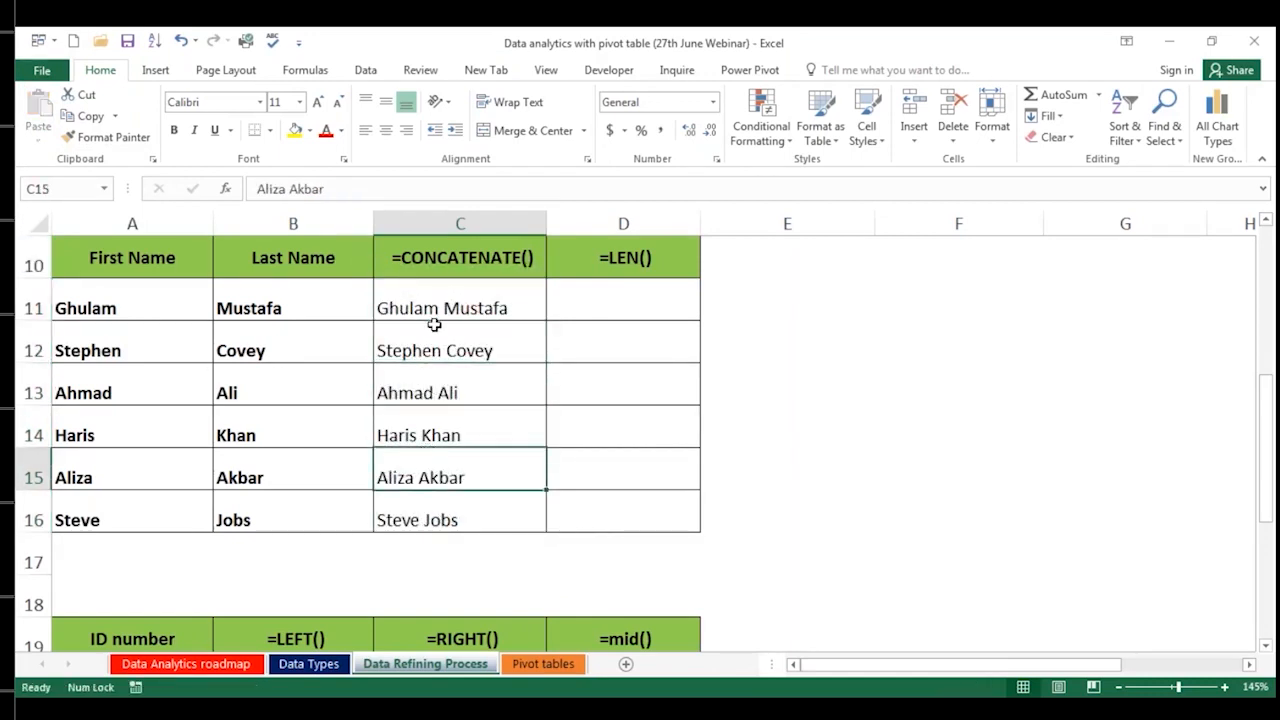
{"action": "left_click", "coordinate": [440, 308]}
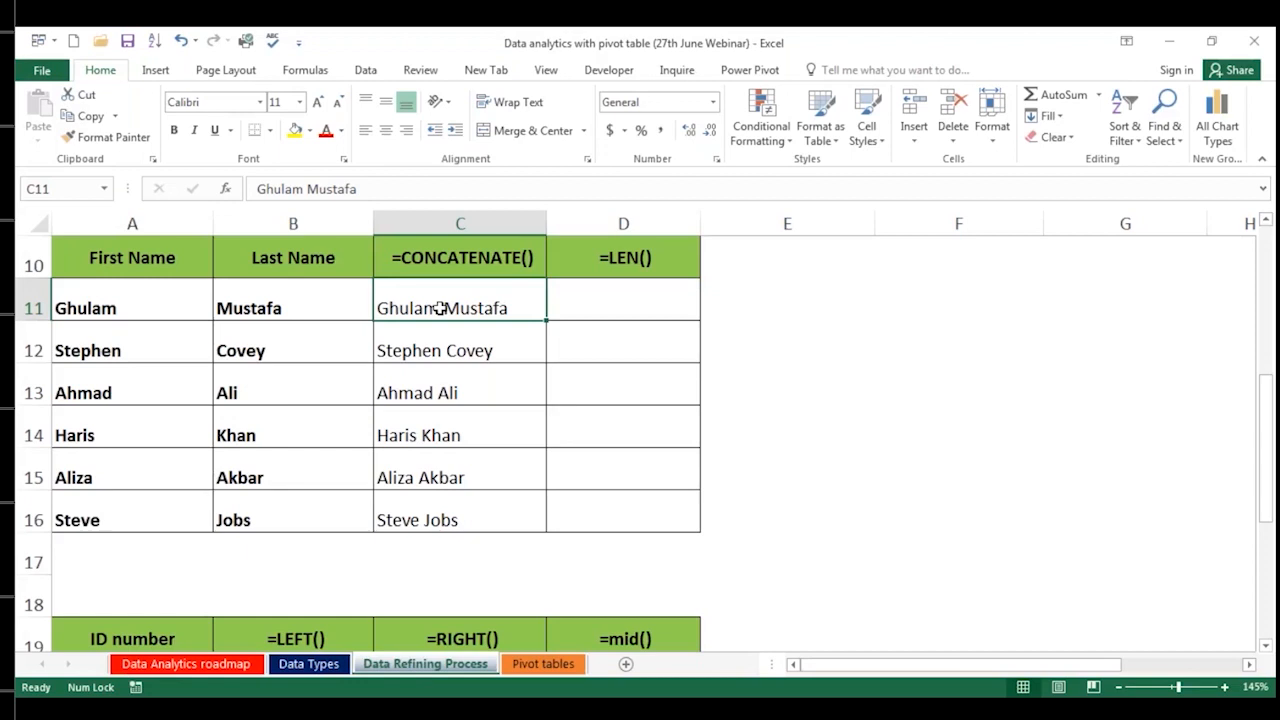
Step: Enter =LEN(A11) in D11 to count the characters of the first name
{"action": "left_click", "coordinate": [630, 291]}
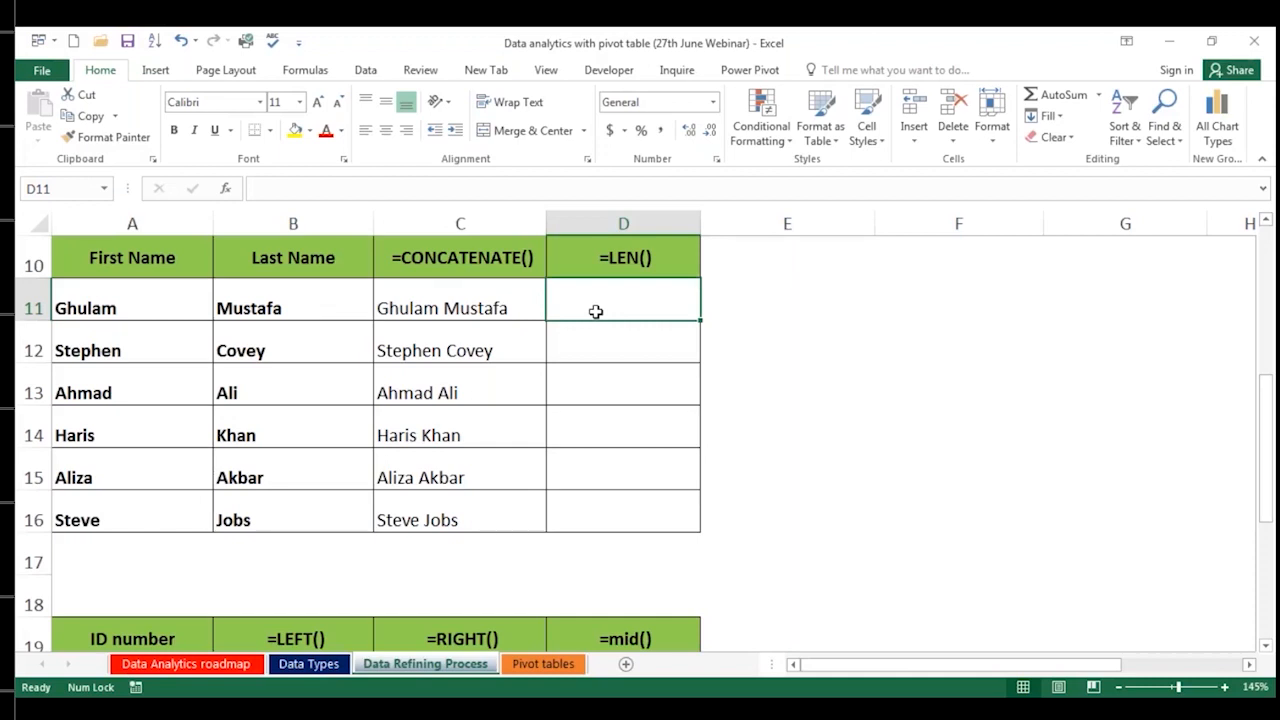
{"action": "left_click", "coordinate": [176, 314]}
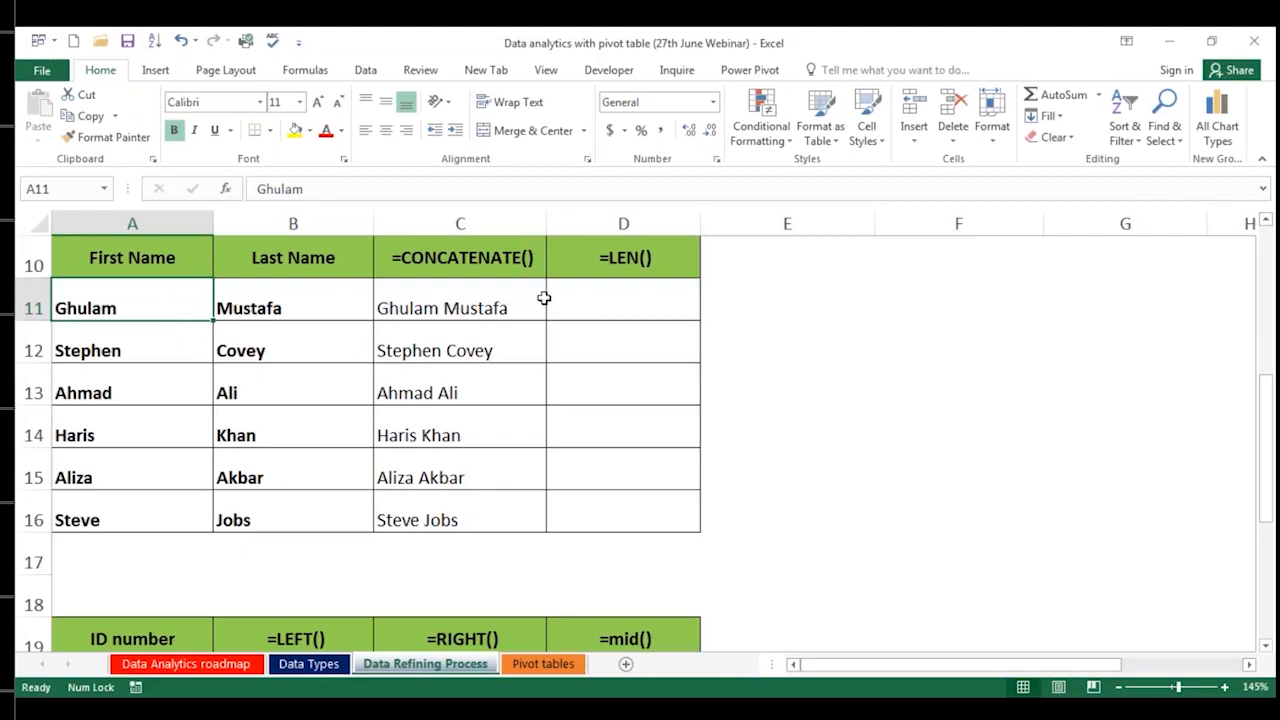
{"action": "left_click", "coordinate": [587, 300]}
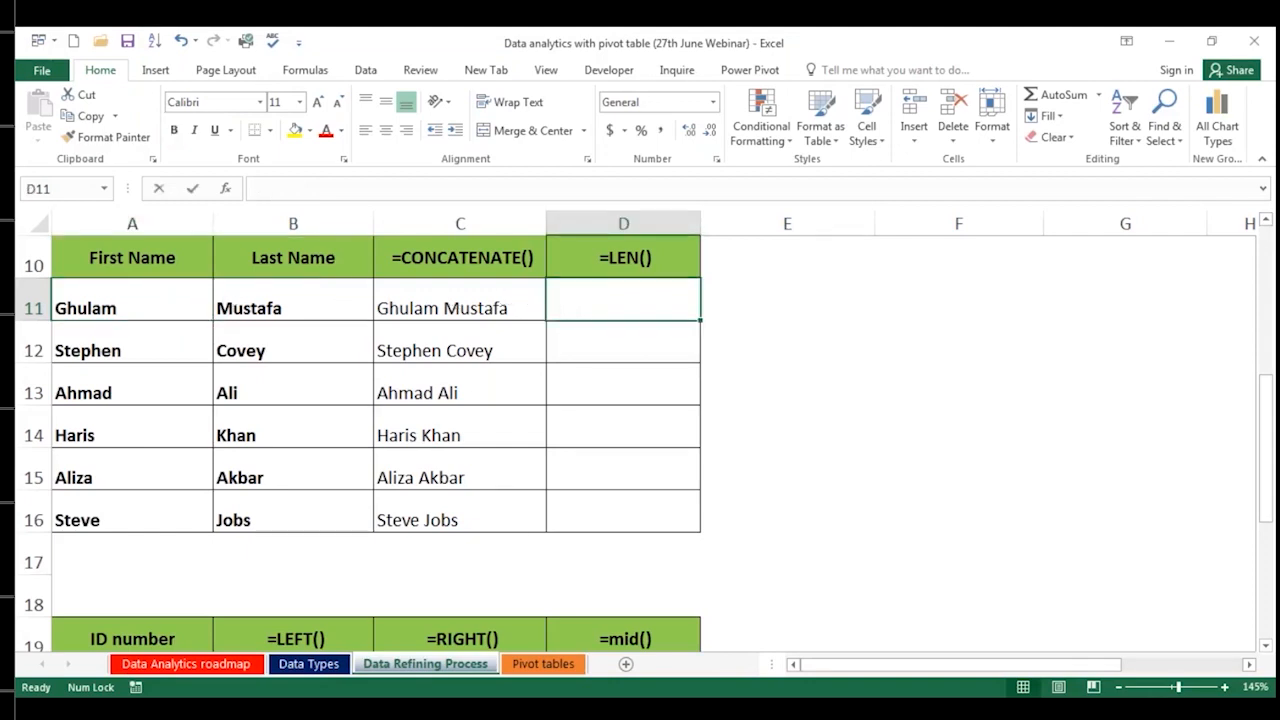
{"action": "type", "text": "=len"}
{"action": "key", "text": "Tab"}
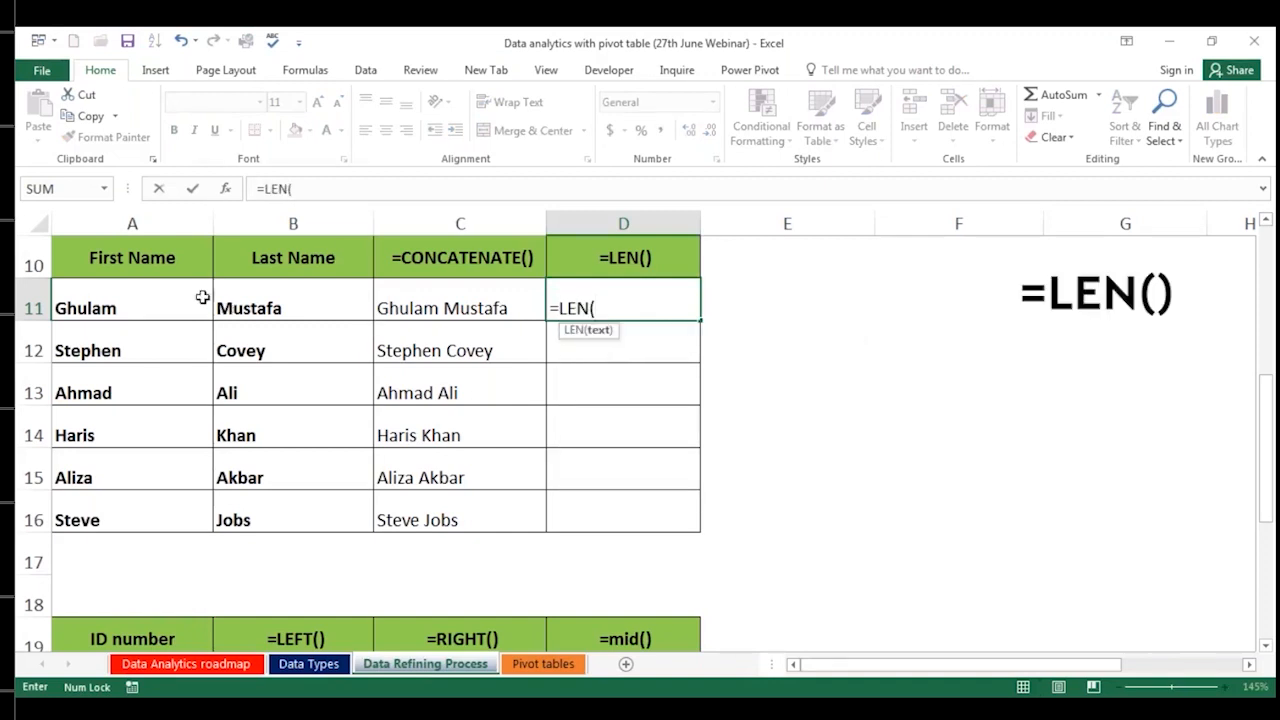
{"action": "left_click", "coordinate": [143, 287]}
{"action": "key", "text": "Return"}
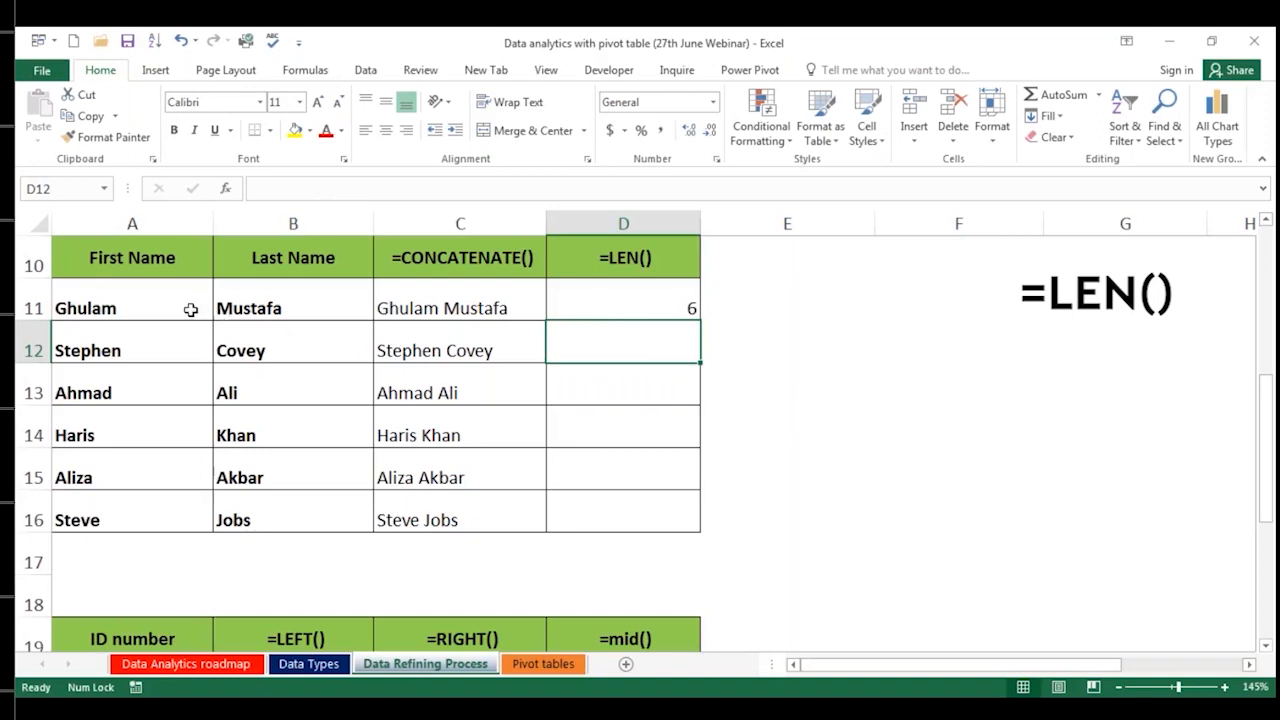
Step: Test the LEN formula by inserting extra spaces inside the first name in A11, and undo that edit
{"action": "left_click", "coordinate": [167, 298]}
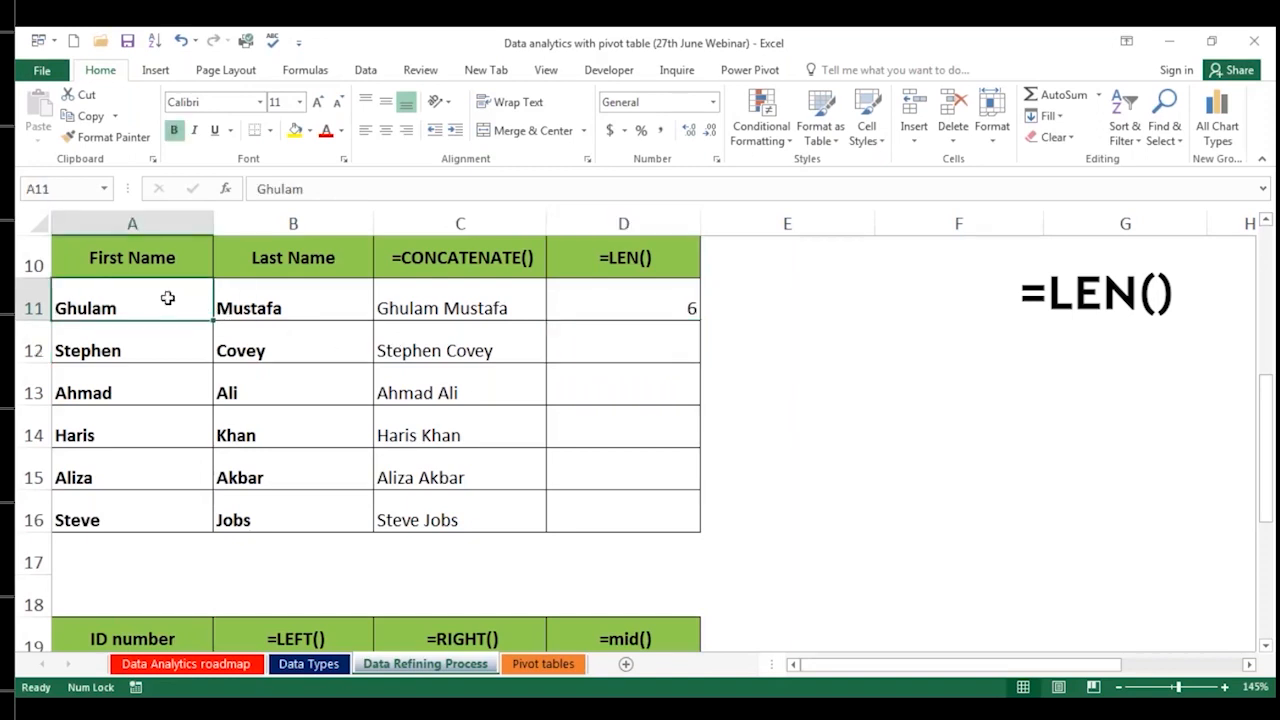
{"action": "double_click", "coordinate": [88, 308]}
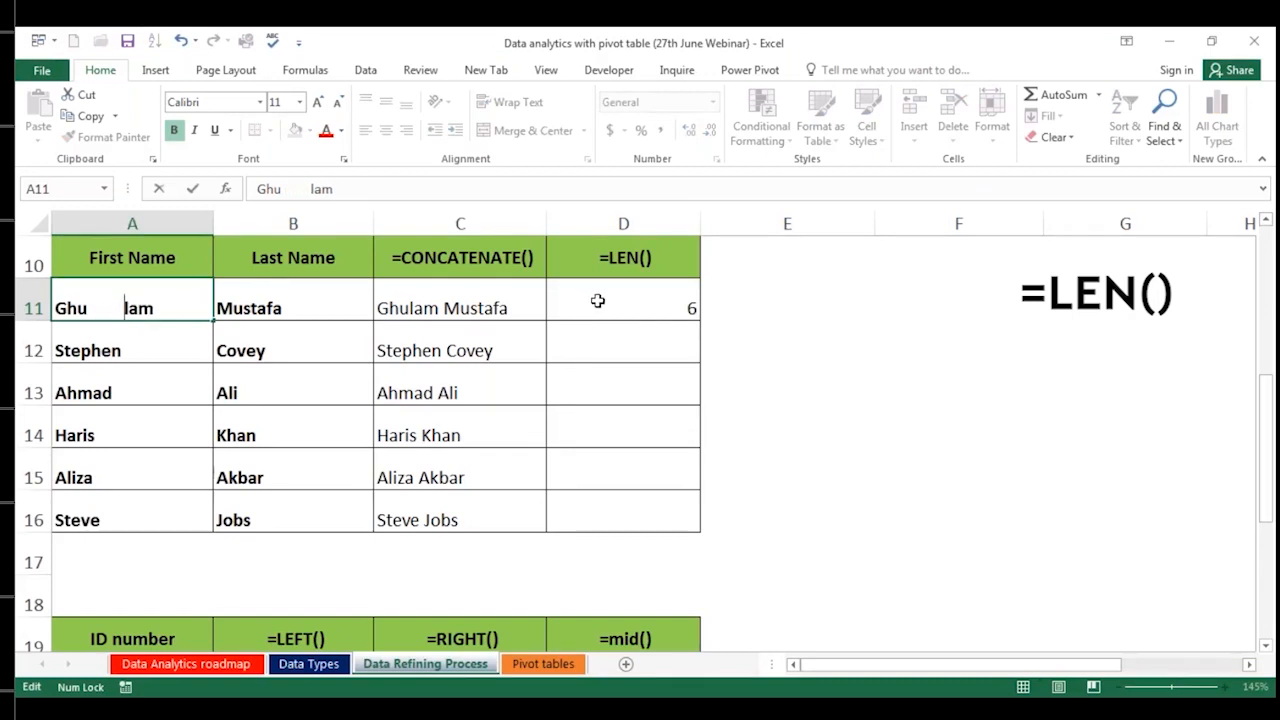
{"action": "key", "text": "Return"}
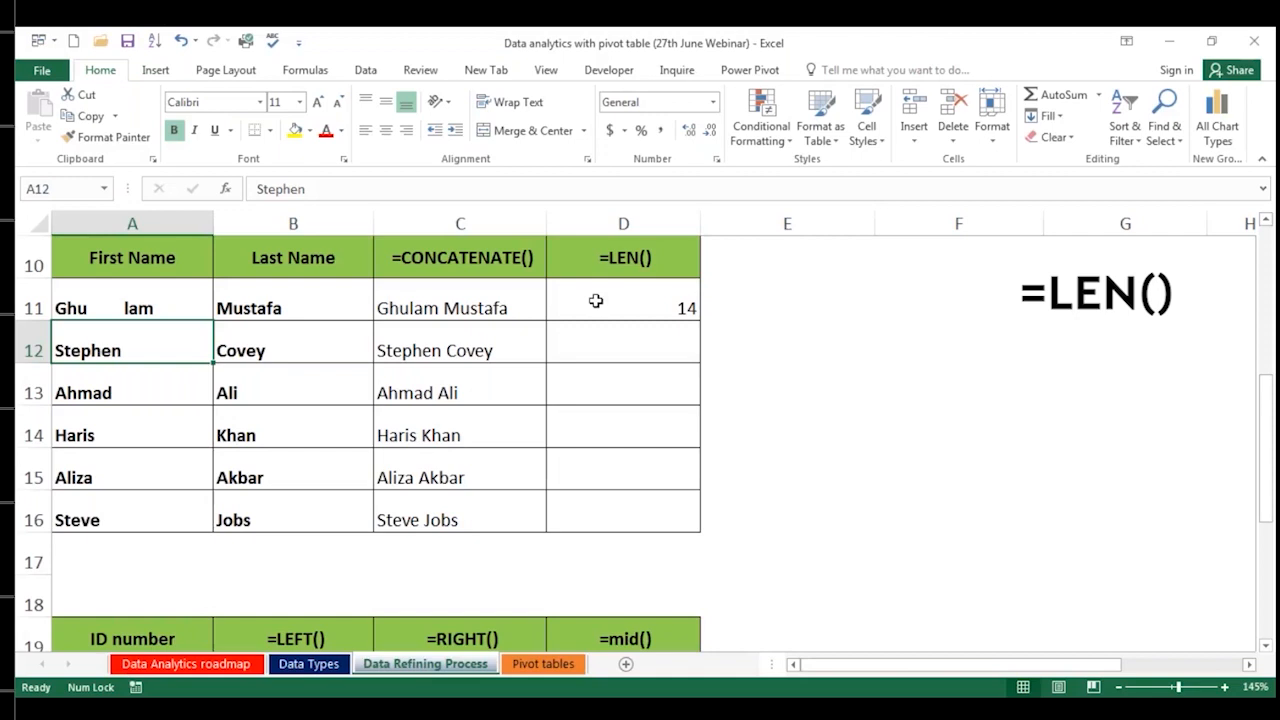
{"action": "left_click", "coordinate": [181, 41]}
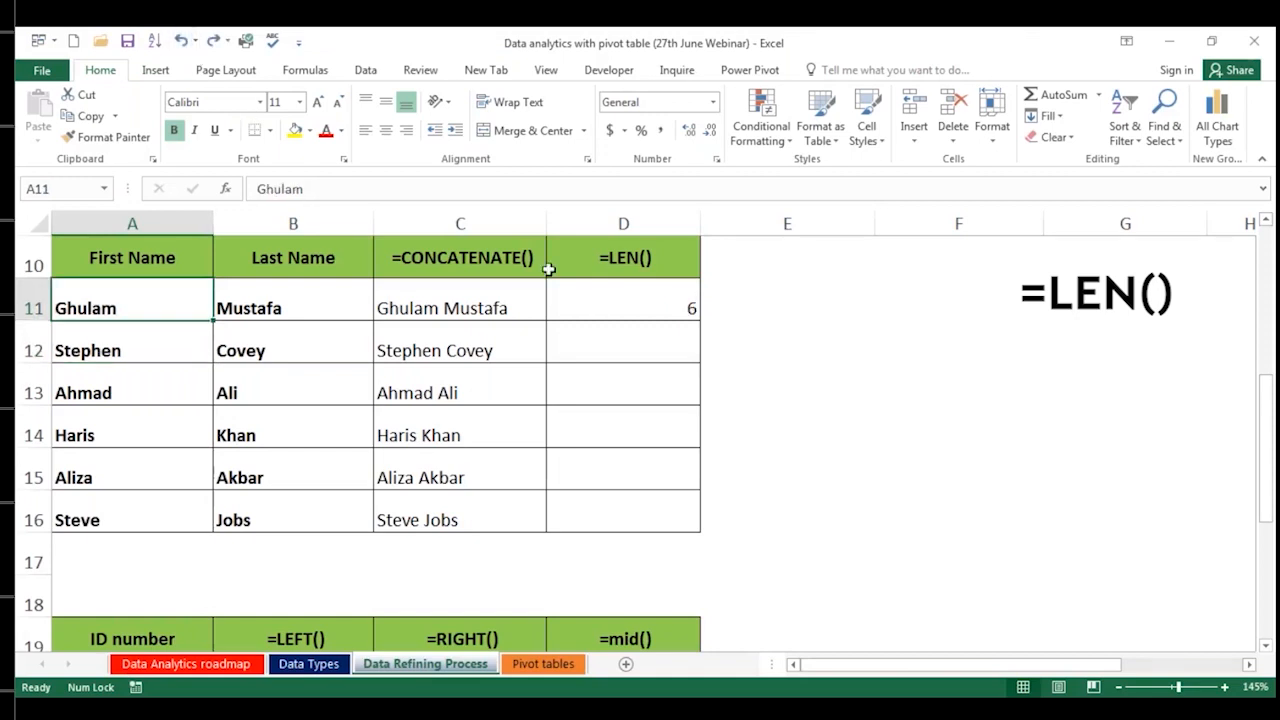
Step: Fill the LEN formula from D11 down through D16
{"action": "left_click", "coordinate": [612, 287]}
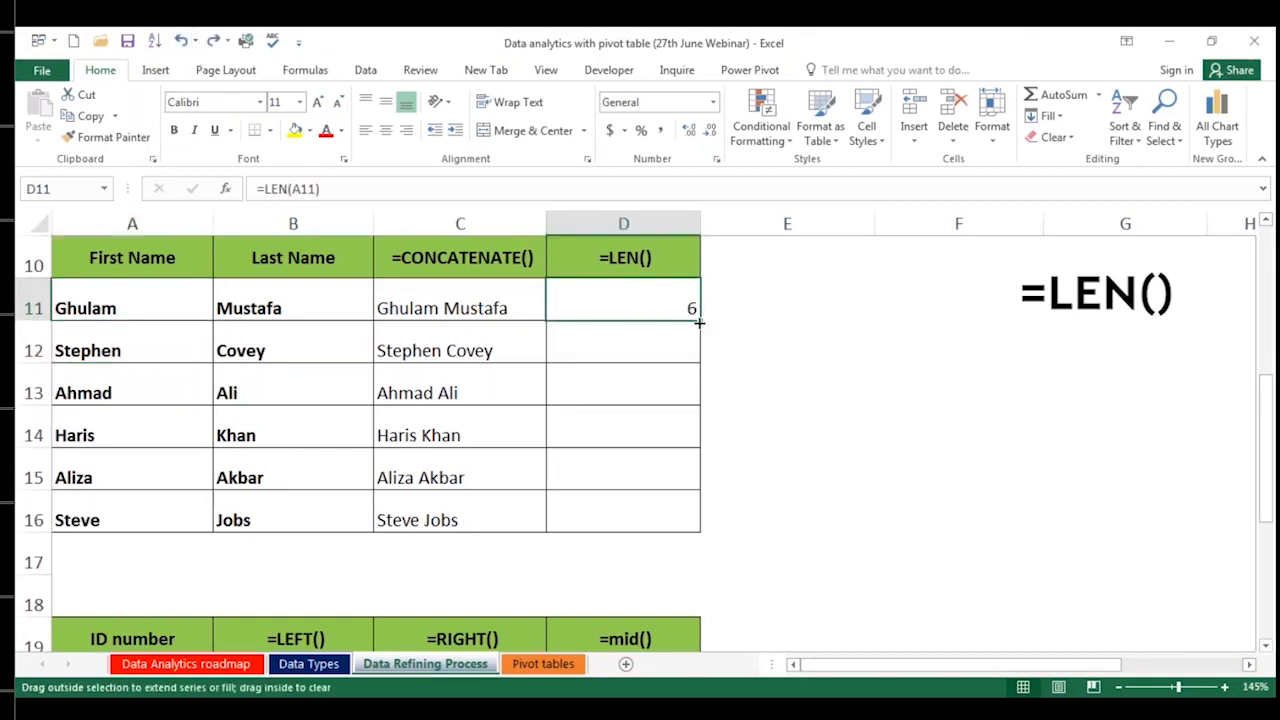
{"action": "double_click", "coordinate": [700, 330]}
Step: Examine the ID number table and the structure of the hyphenated entries in A20:A25
{"action": "scroll", "coordinate": [420, 429], "scroll_direction": "down", "scroll_amount": 4}
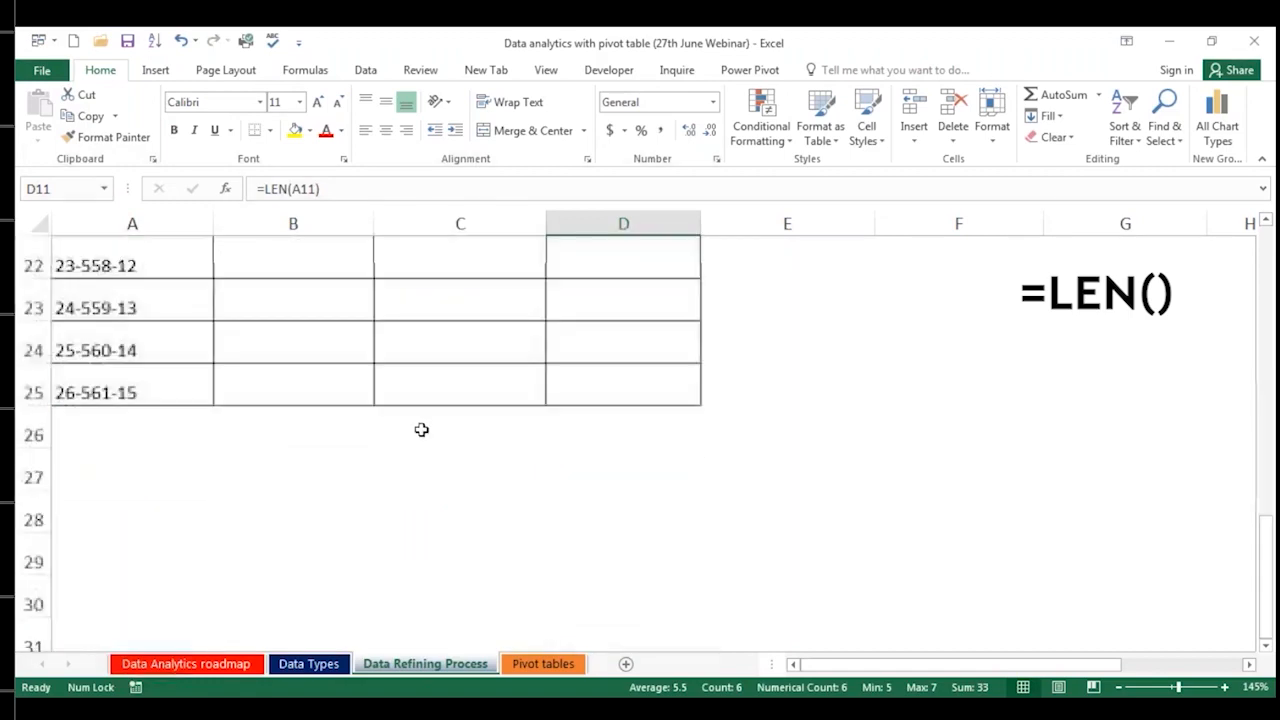
{"action": "scroll", "coordinate": [362, 432], "scroll_direction": "up", "scroll_amount": 1}
{"action": "left_click", "coordinate": [175, 306]}
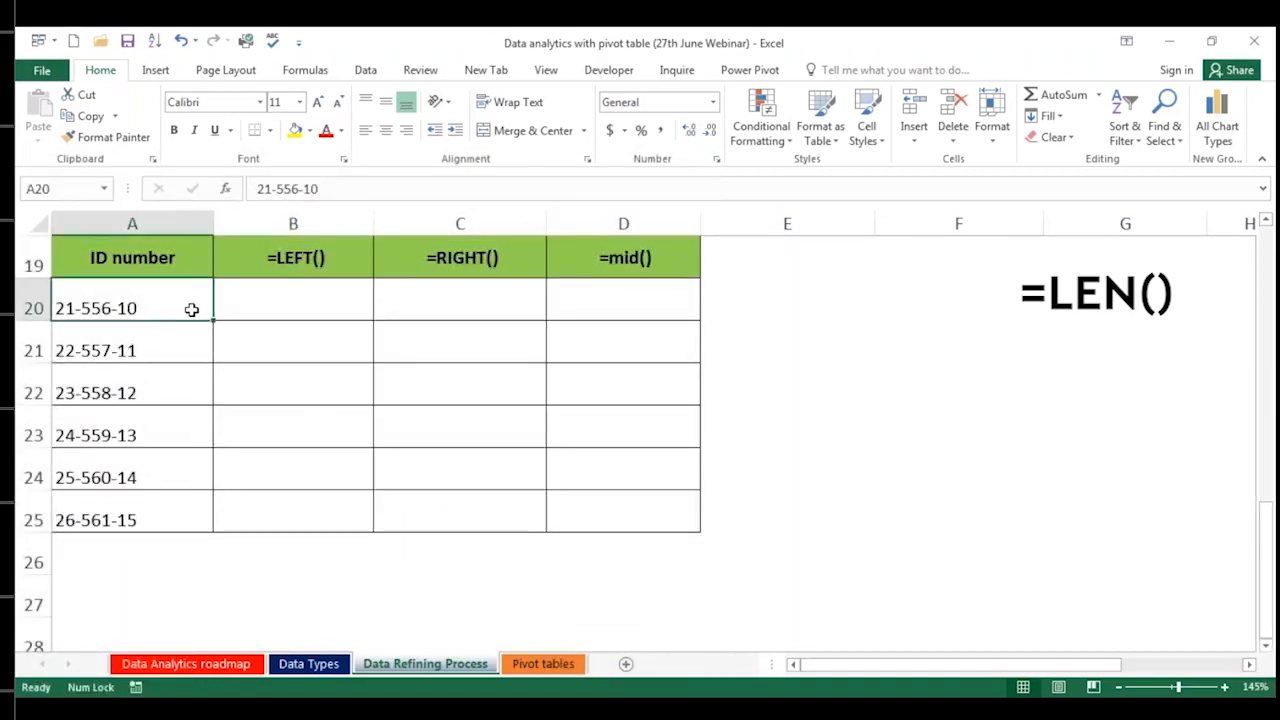
{"action": "left_click", "coordinate": [263, 289]}
{"action": "left_click", "coordinate": [200, 307]}
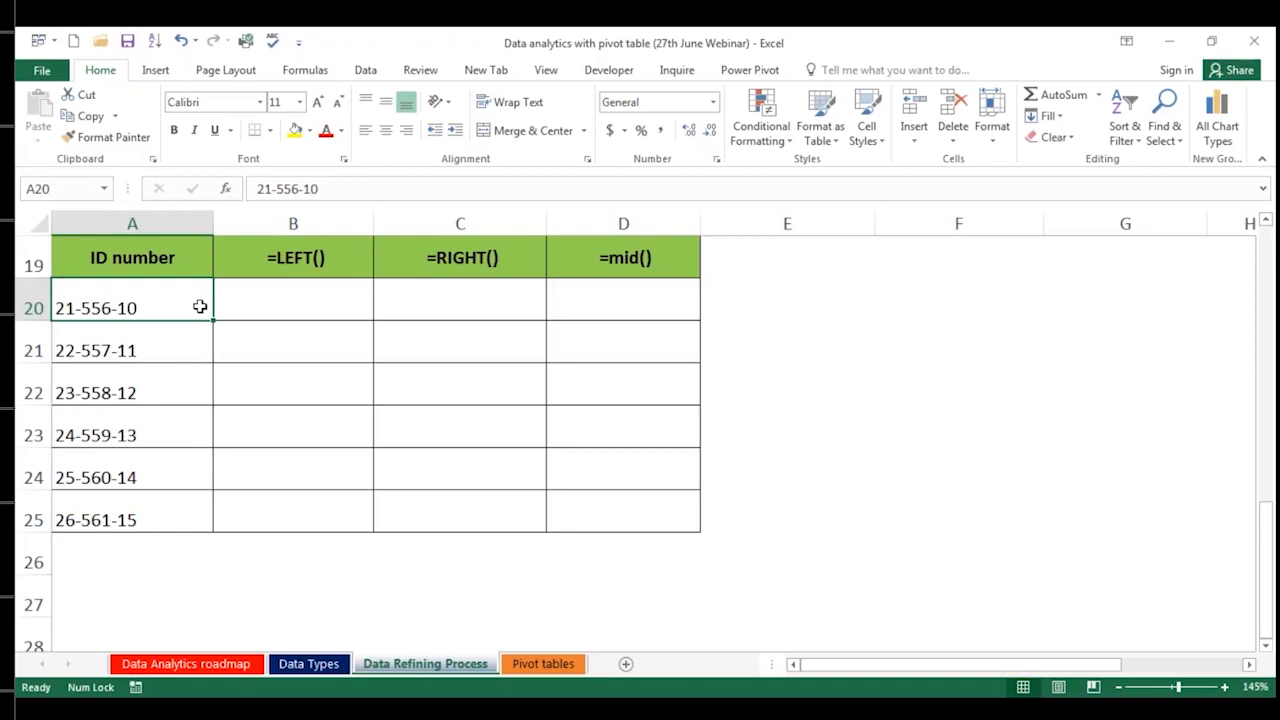
{"action": "left_click", "coordinate": [187, 337]}
{"action": "left_click", "coordinate": [175, 400]}
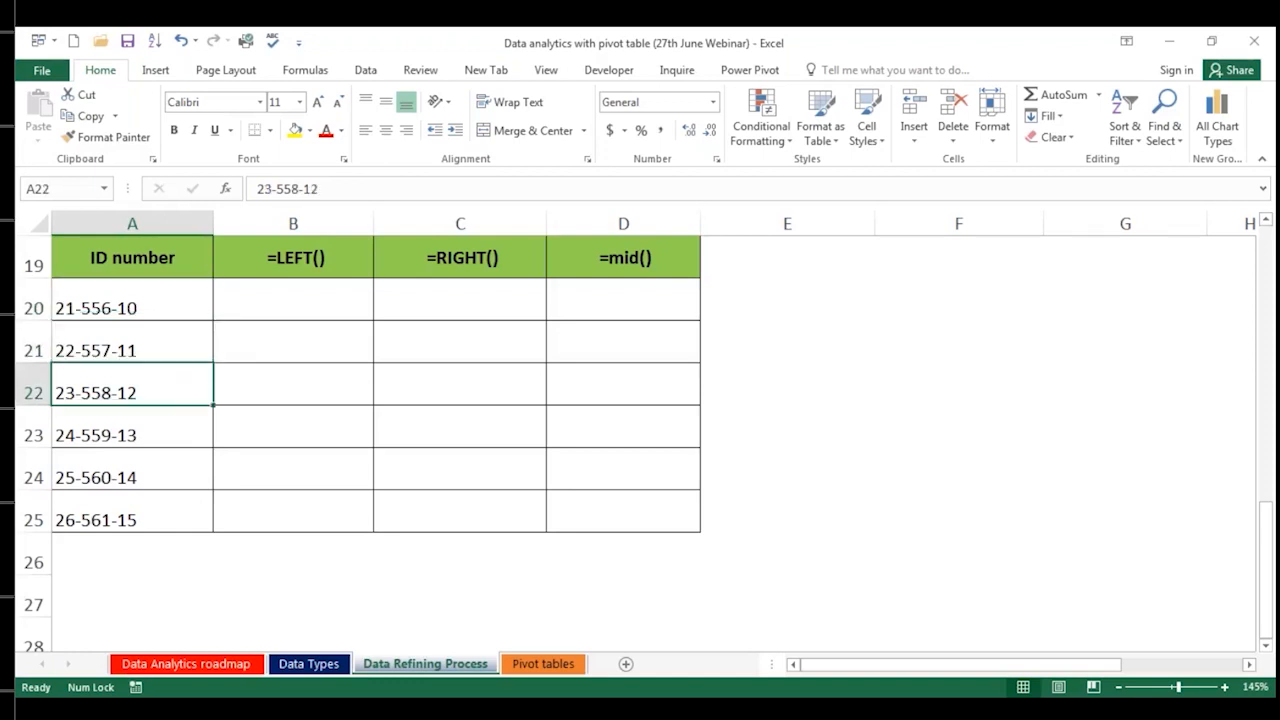
{"action": "left_click", "coordinate": [164, 443]}
{"action": "left_click", "coordinate": [158, 476]}
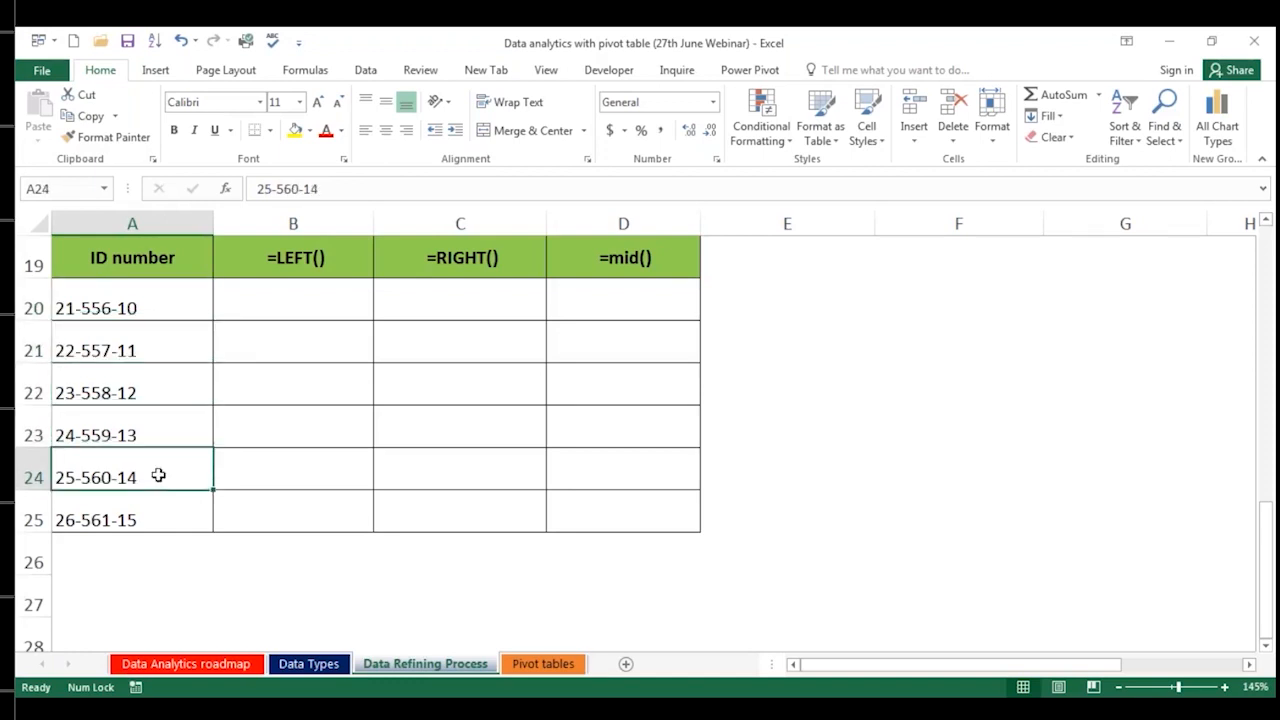
{"action": "left_click", "coordinate": [157, 526]}
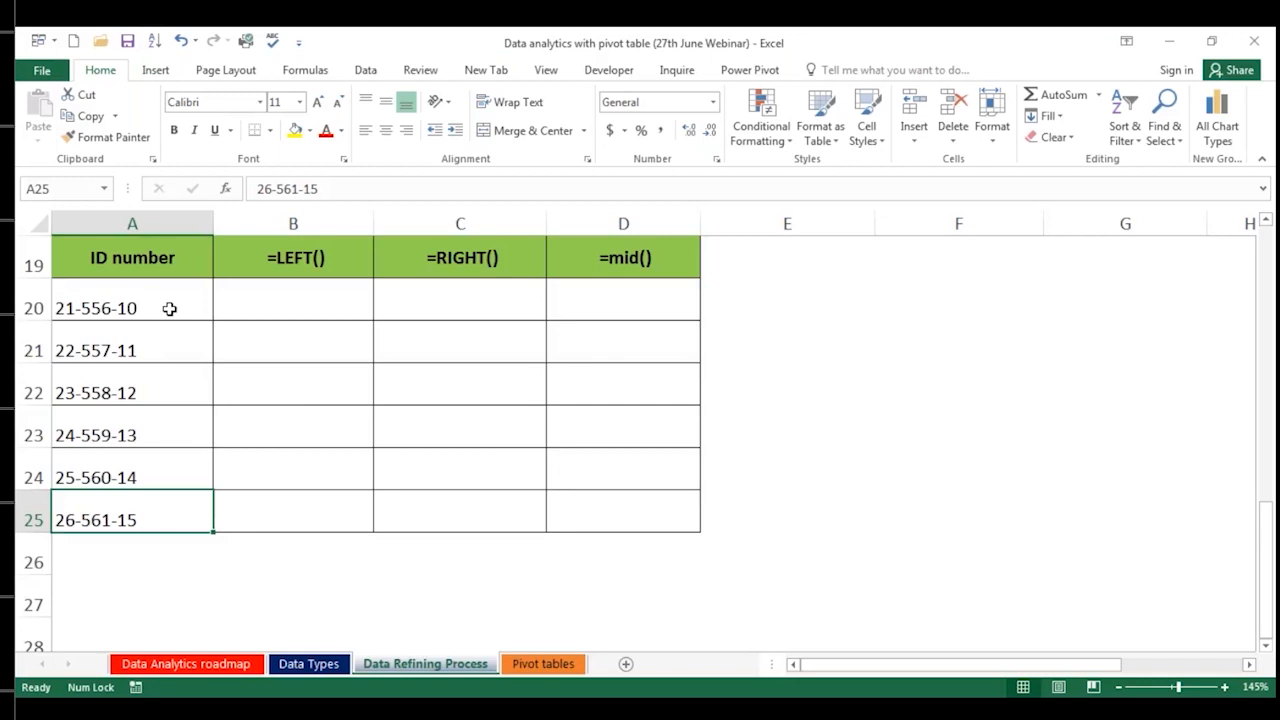
{"action": "left_click", "coordinate": [174, 398]}
{"action": "left_click", "coordinate": [177, 440]}
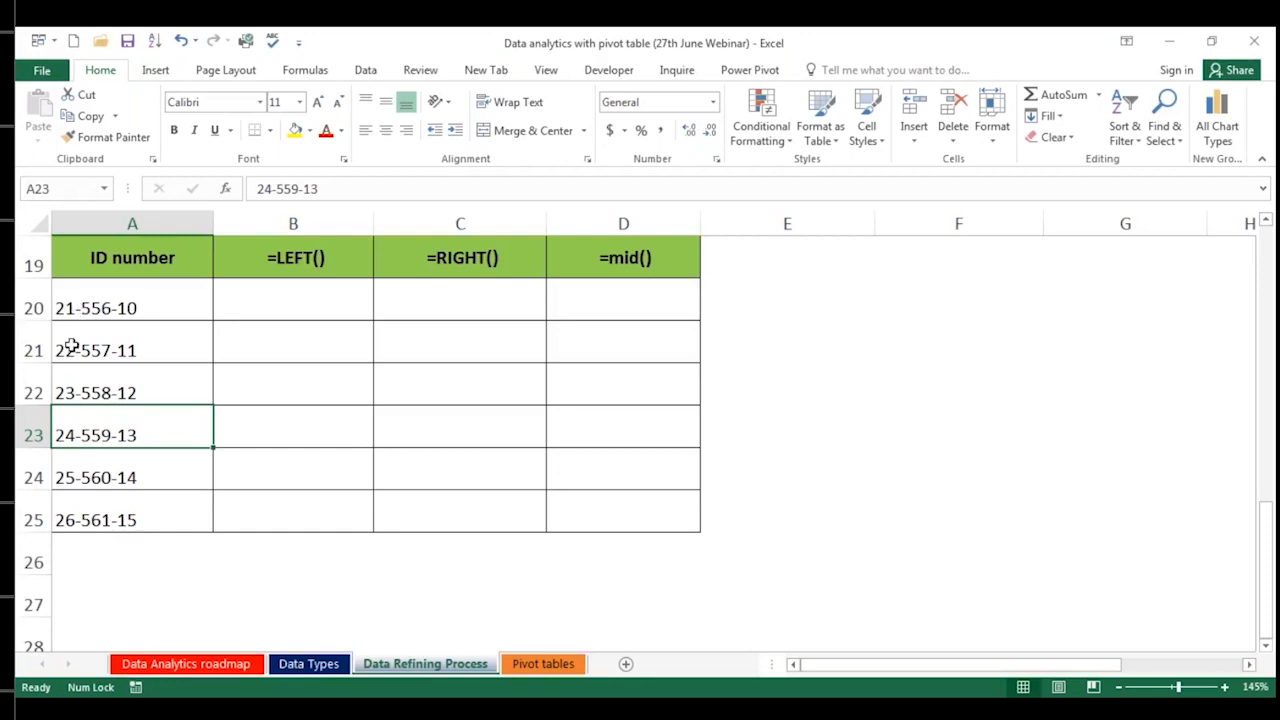
Step: Enter =LEFT(A20) in B20 without a character count to extract the start of the first ID number
{"action": "left_click", "coordinate": [285, 307]}
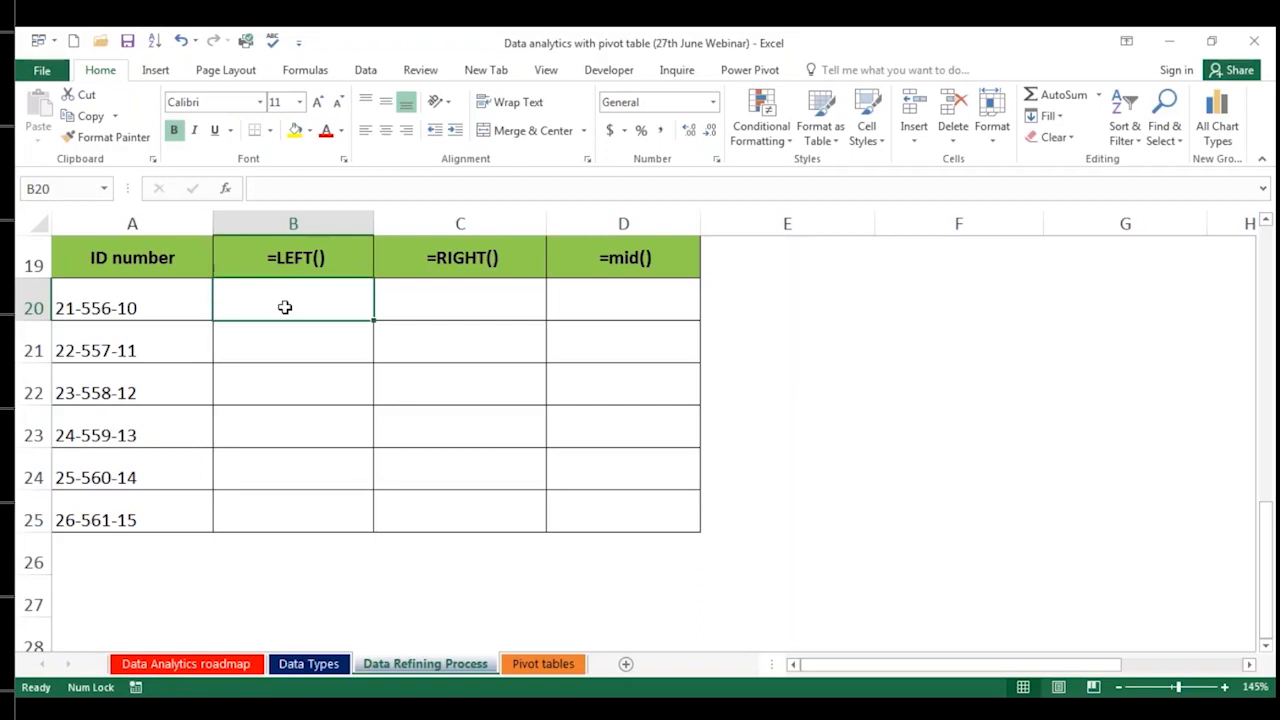
{"action": "type", "text": "="}
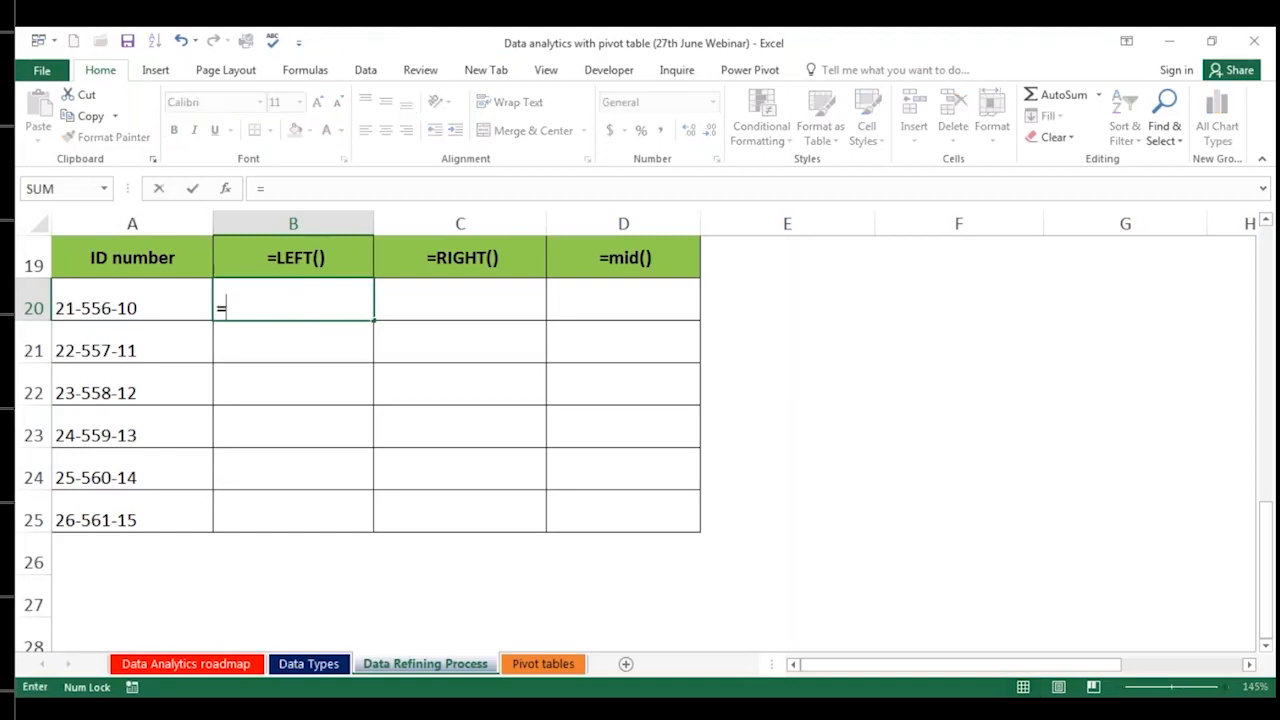
{"action": "type", "text": "left"}
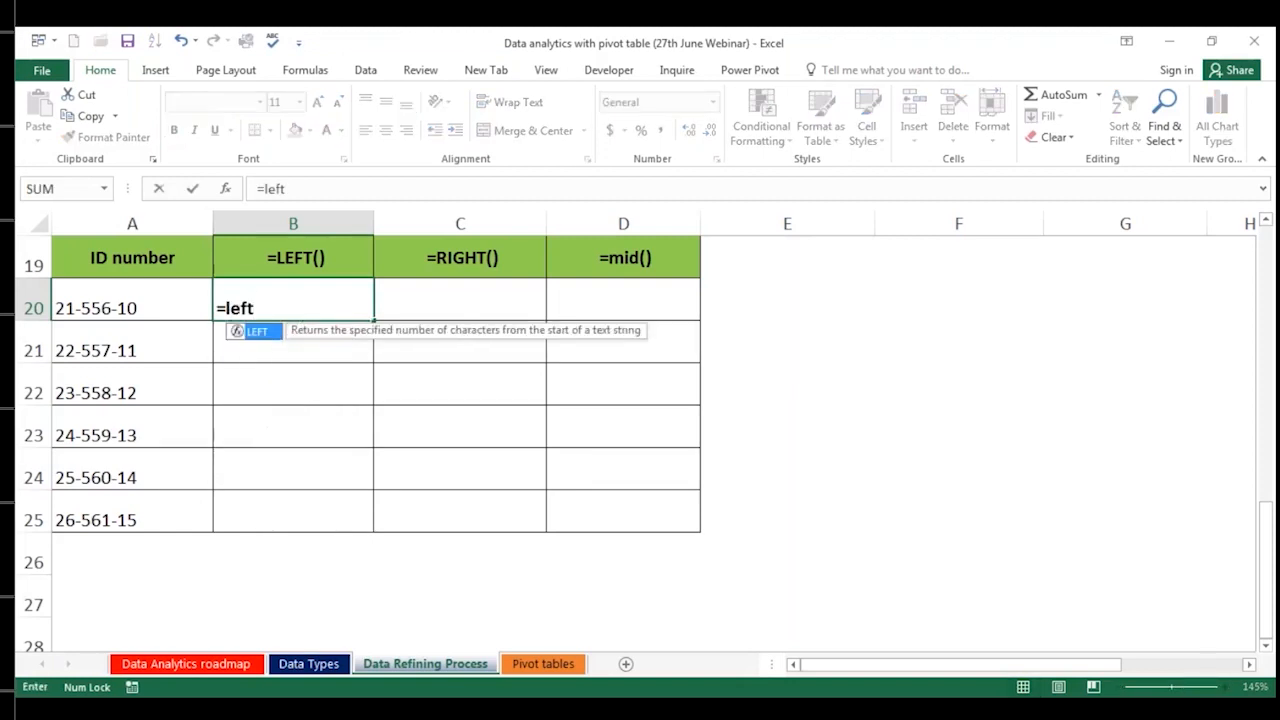
{"action": "key", "text": "Tab"}
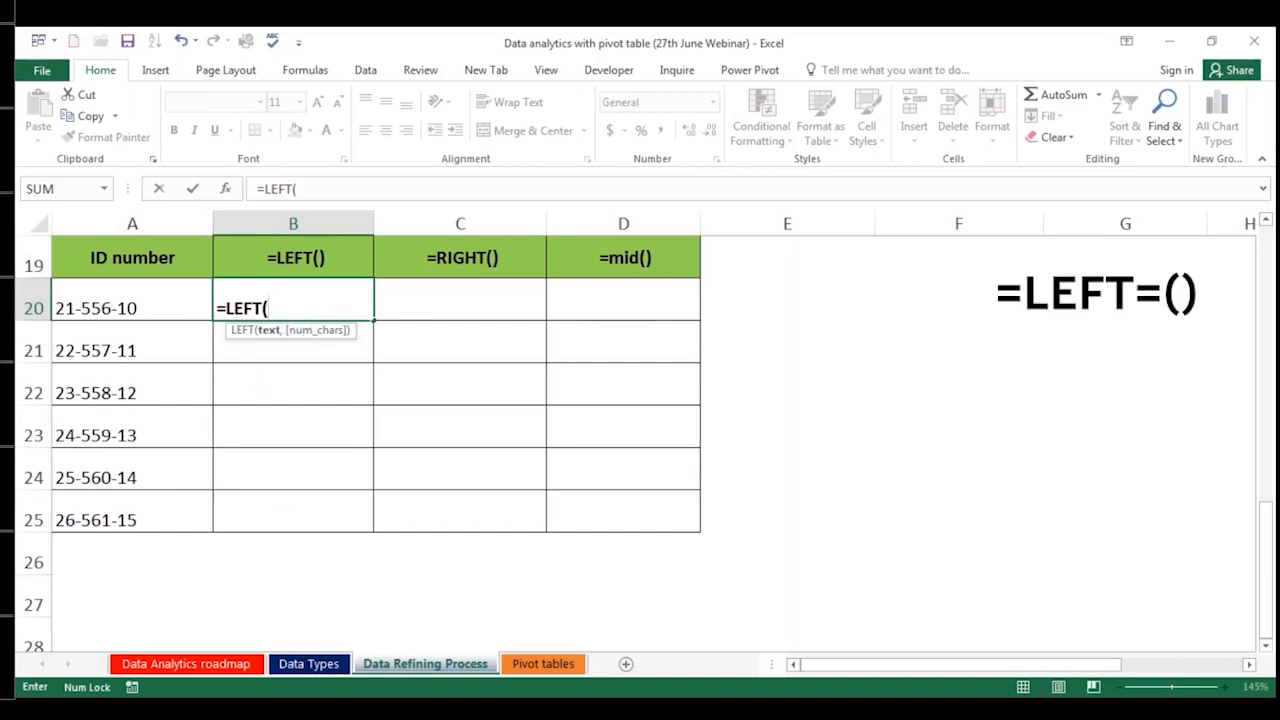
{"action": "left_click", "coordinate": [144, 289]}
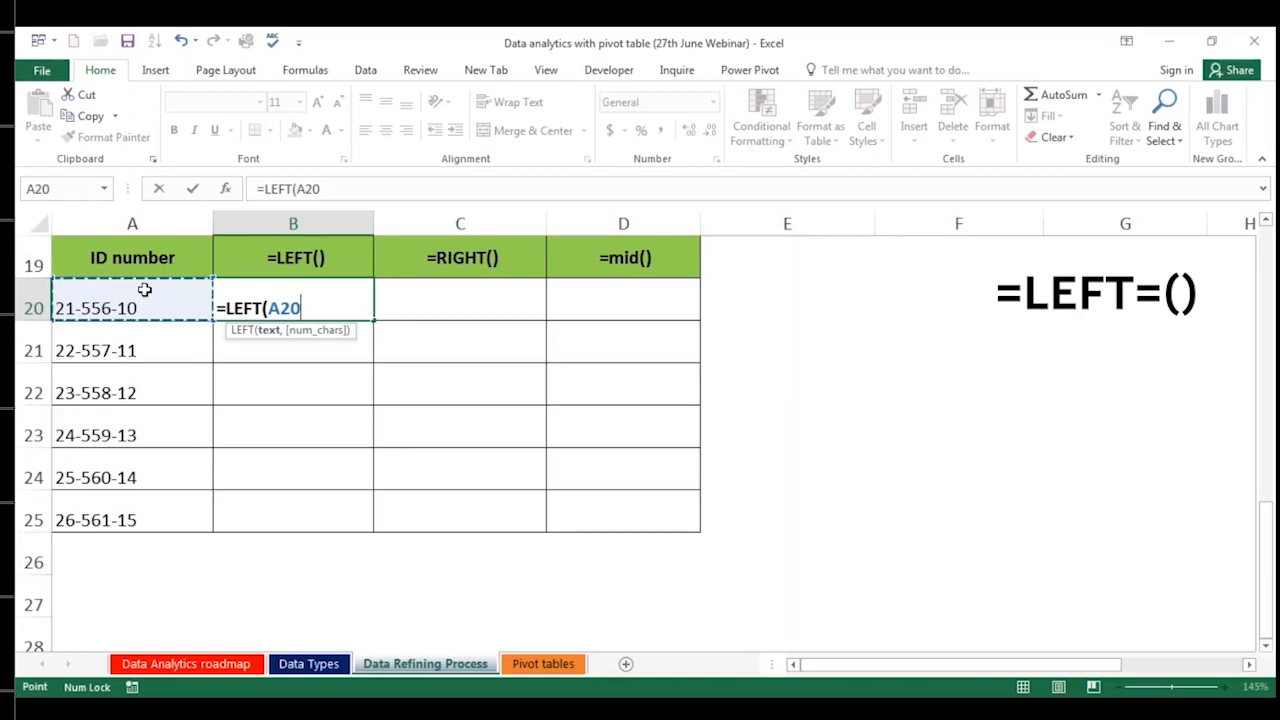
{"action": "type", "text": ","}
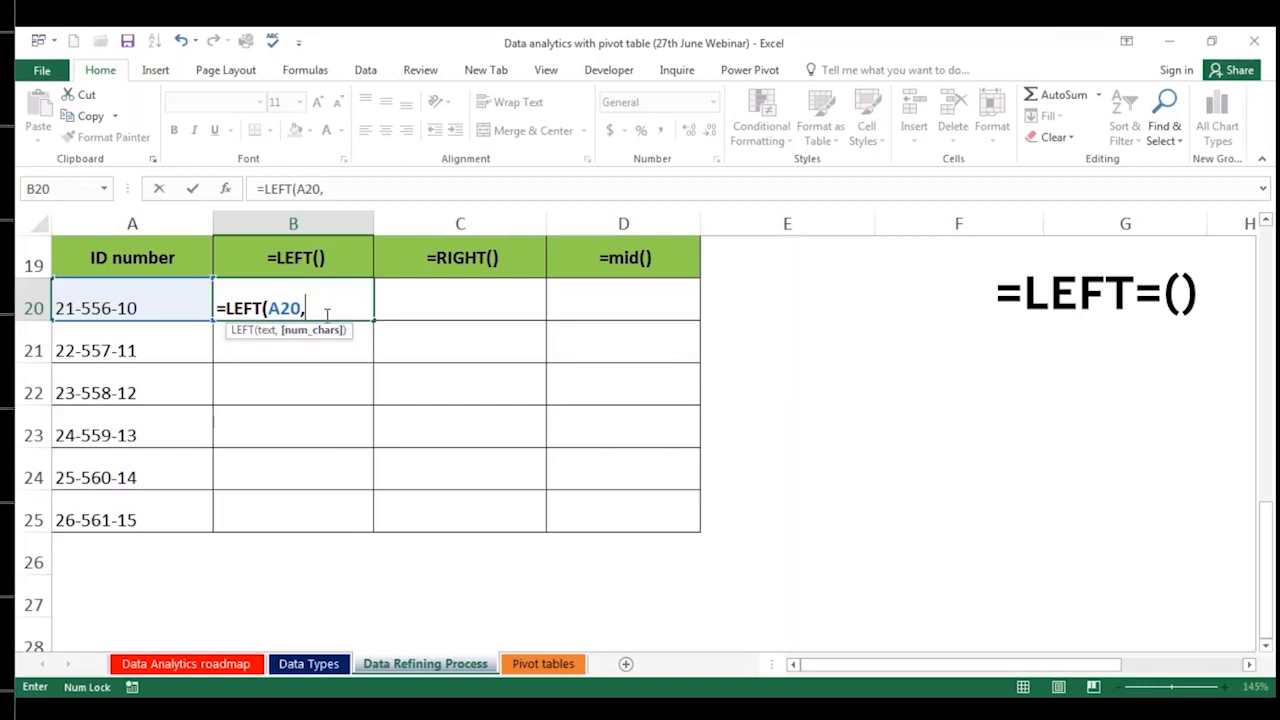
{"action": "key", "text": "BackSpace"}
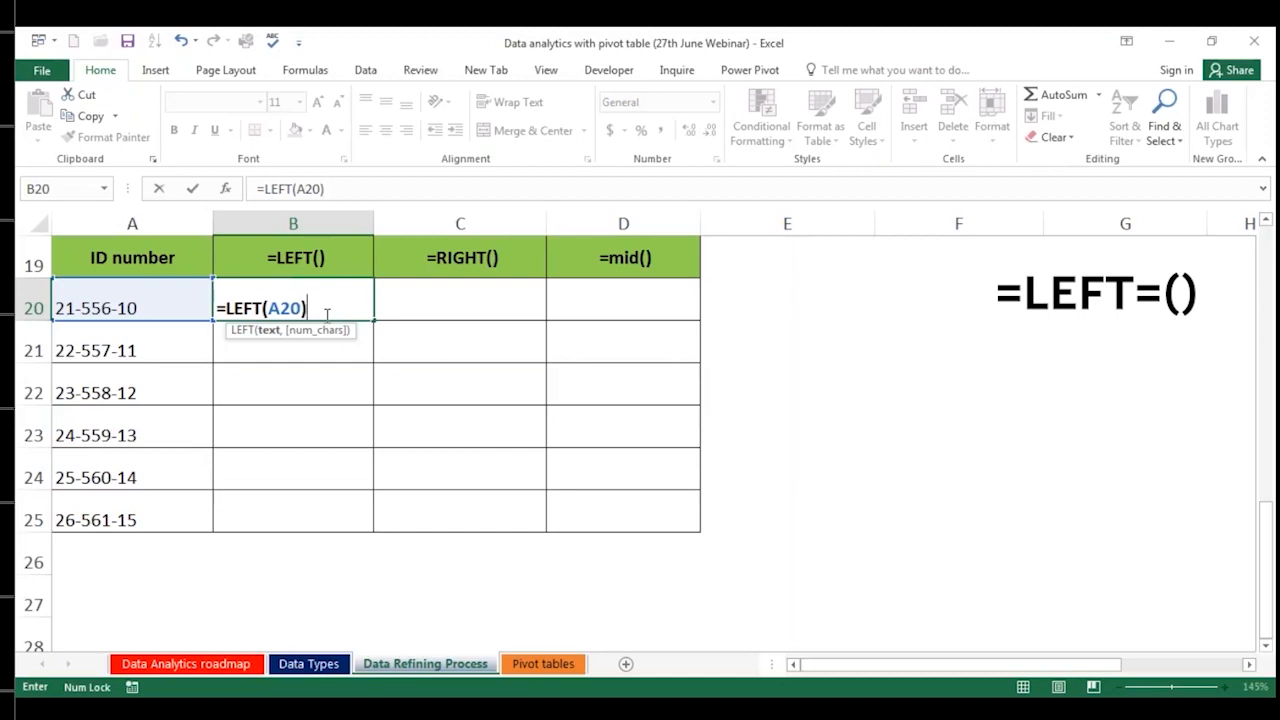
{"action": "key", "text": "Return"}
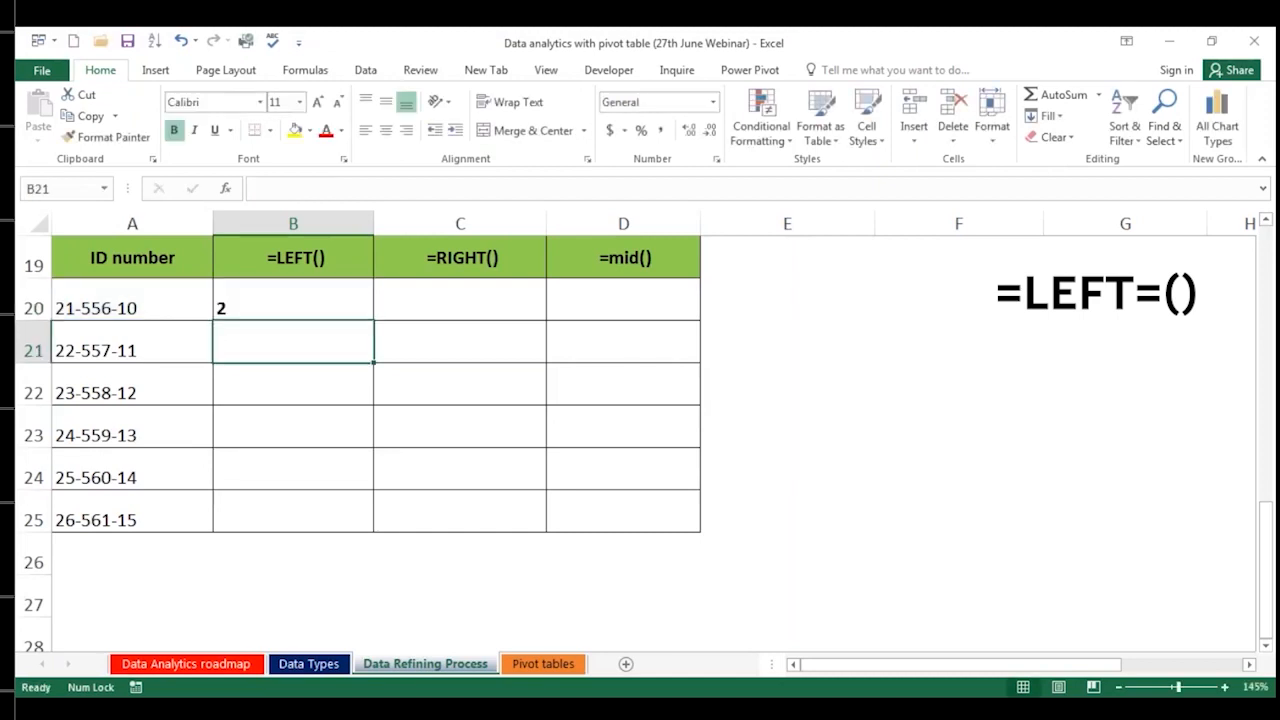
Step: Edit the B20 formula to =LEFT(A20,2) and fill it down through B25
{"action": "left_click", "coordinate": [308, 308]}
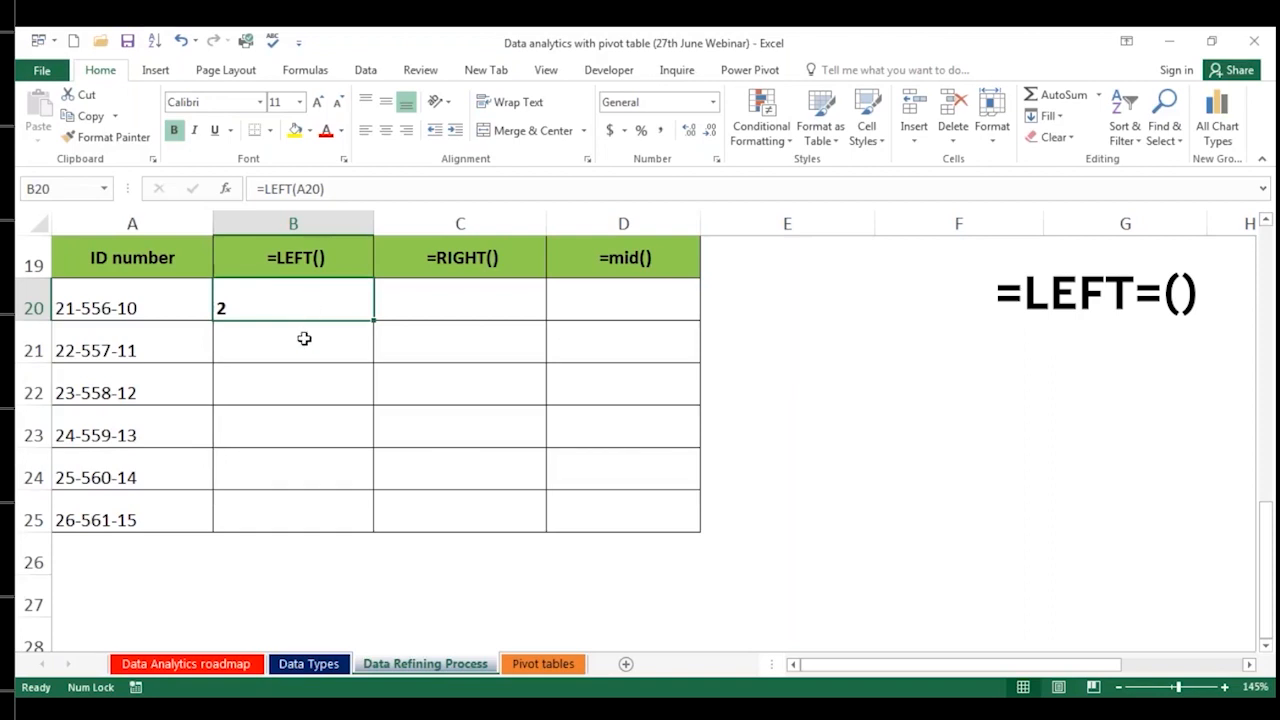
{"action": "left_click", "coordinate": [303, 337]}
{"action": "left_click", "coordinate": [288, 292]}
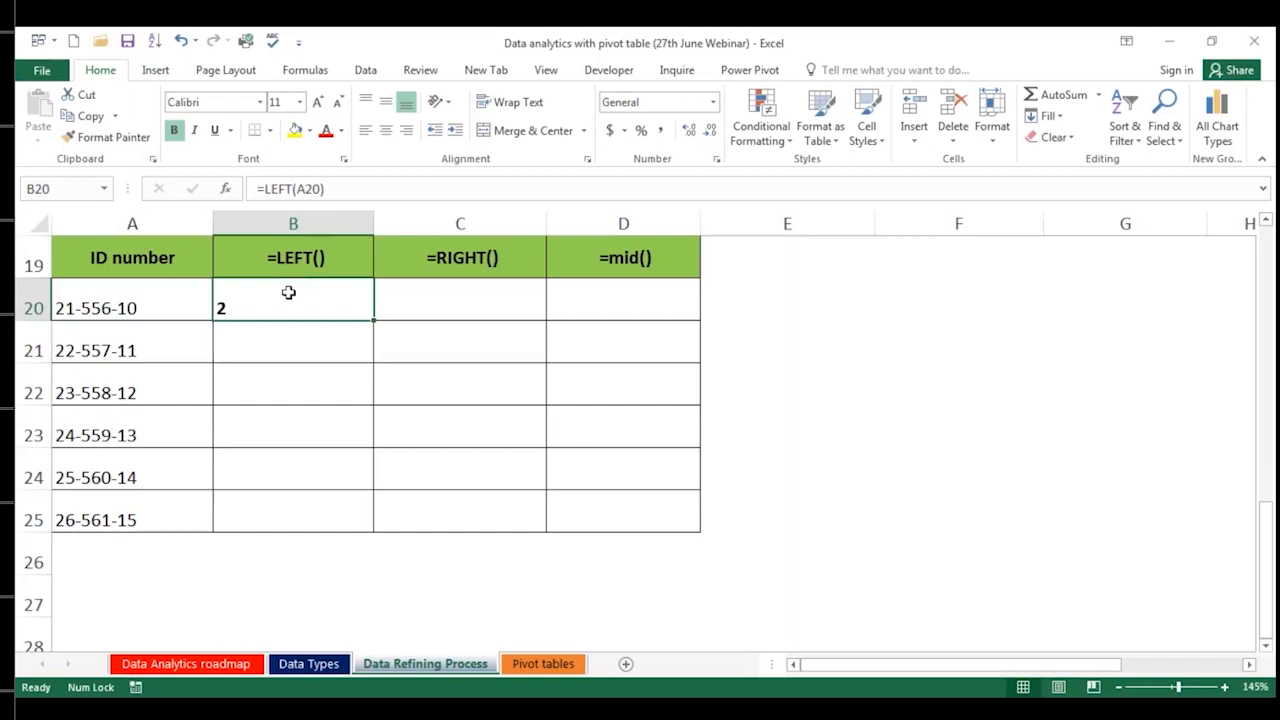
{"action": "key", "text": "F2"}
{"action": "key", "text": "BackSpace"}
{"action": "type", "text": ","}
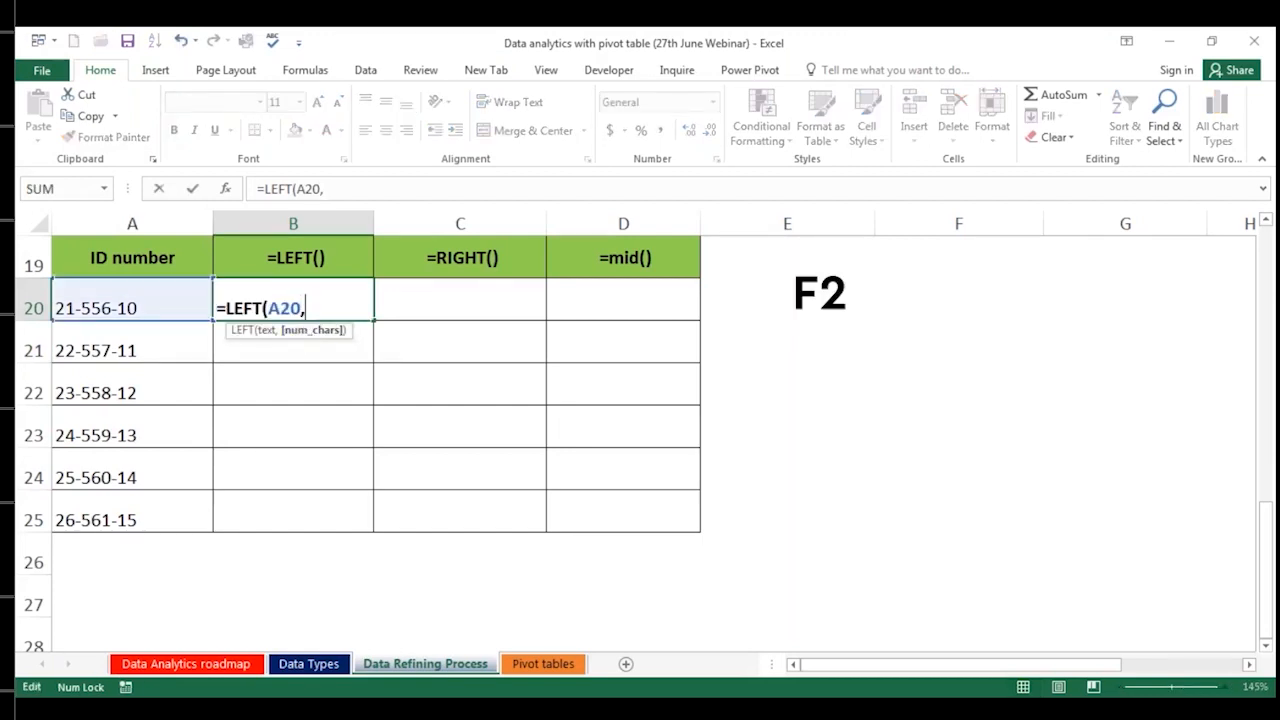
{"action": "key", "text": "F2"}
{"action": "type", "text": "2"}
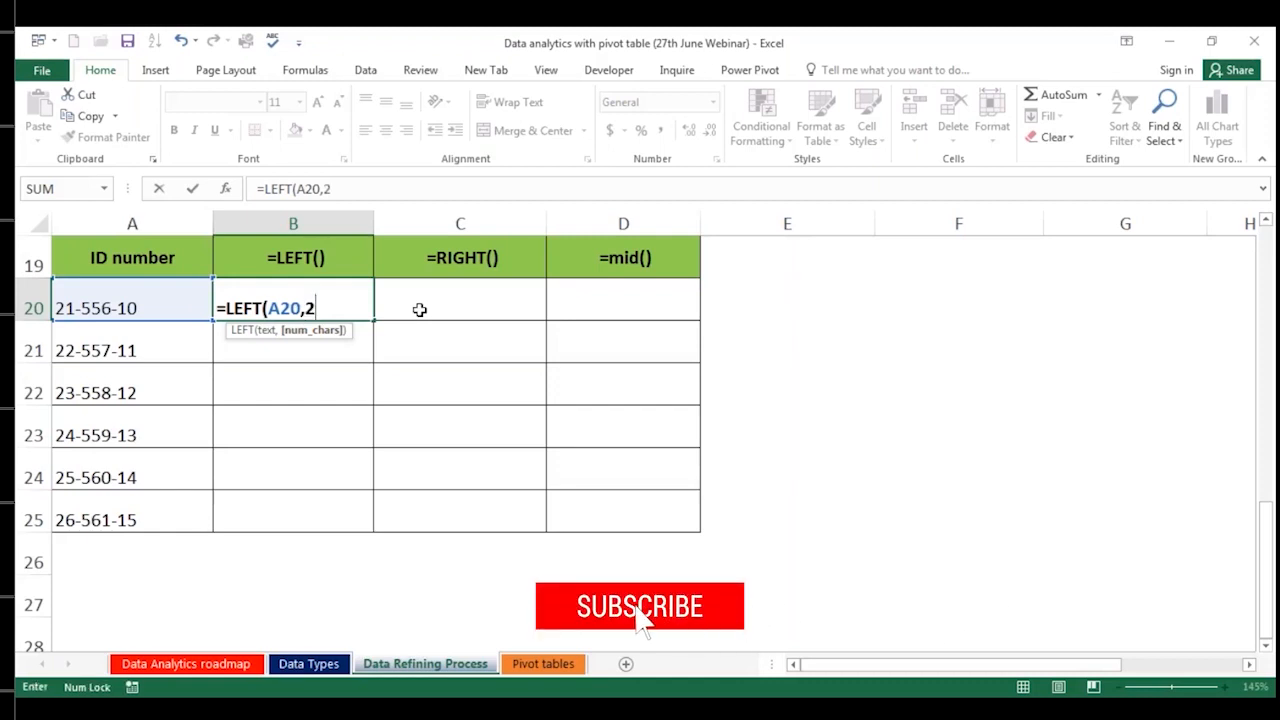
{"action": "key", "text": "Return"}
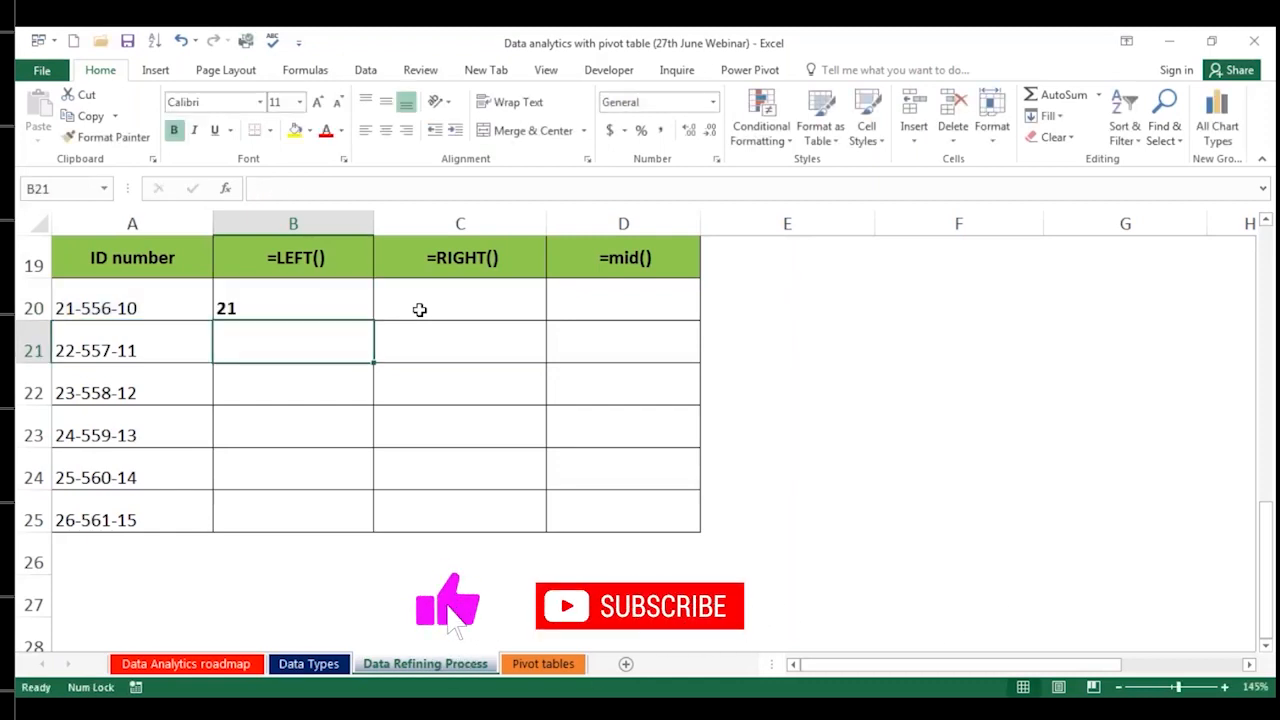
{"action": "left_click", "coordinate": [308, 299]}
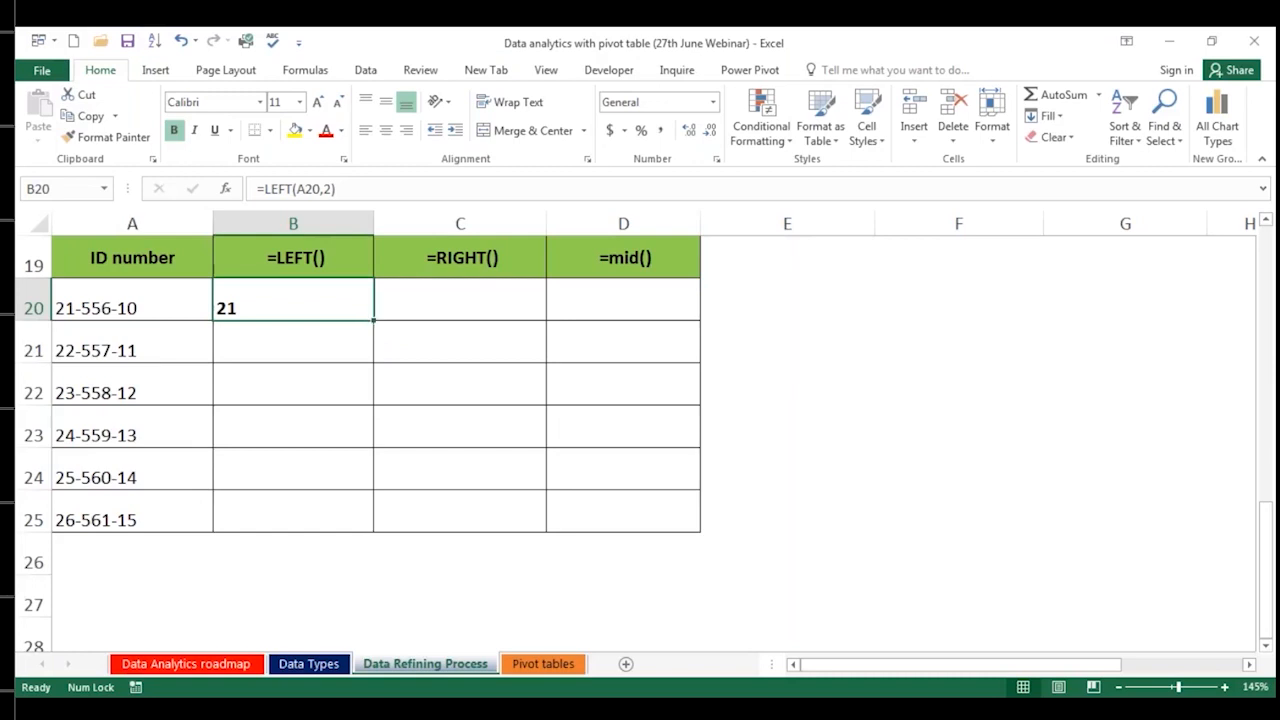
{"action": "double_click", "coordinate": [373, 320]}
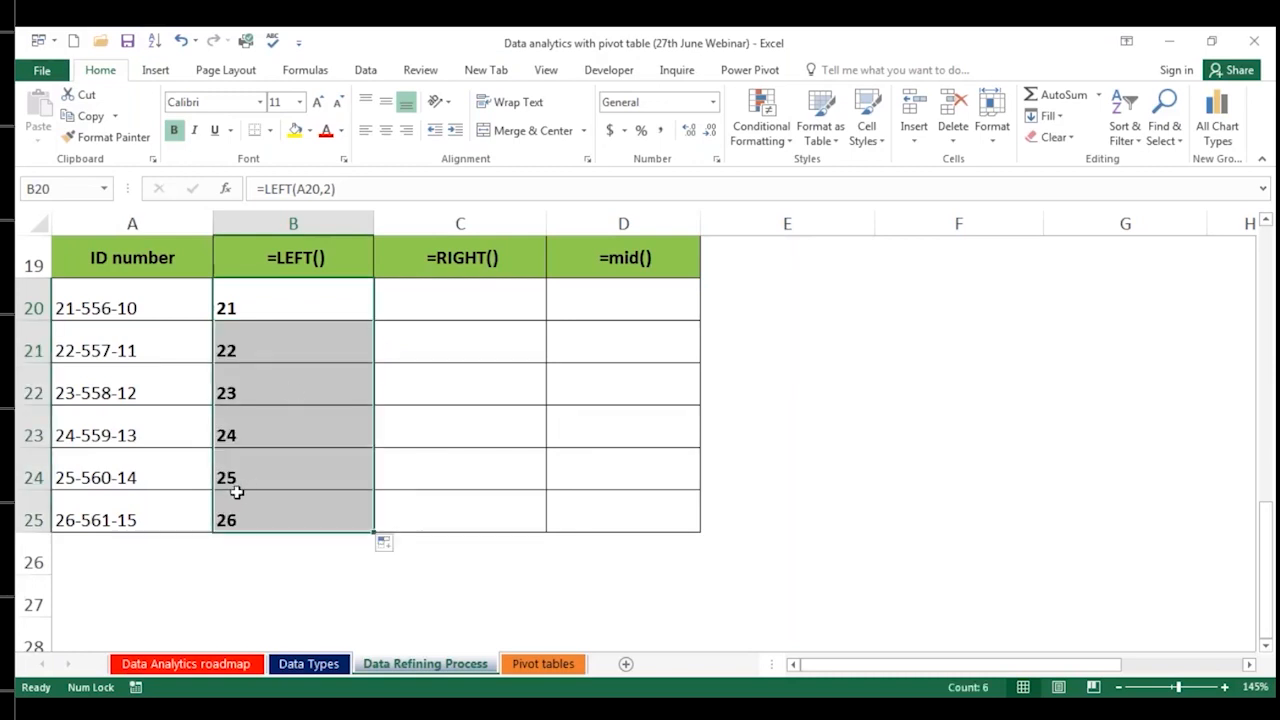
Step: Examine the ending digits of the ID numbers in A20:A25
{"action": "left_click", "coordinate": [437, 303]}
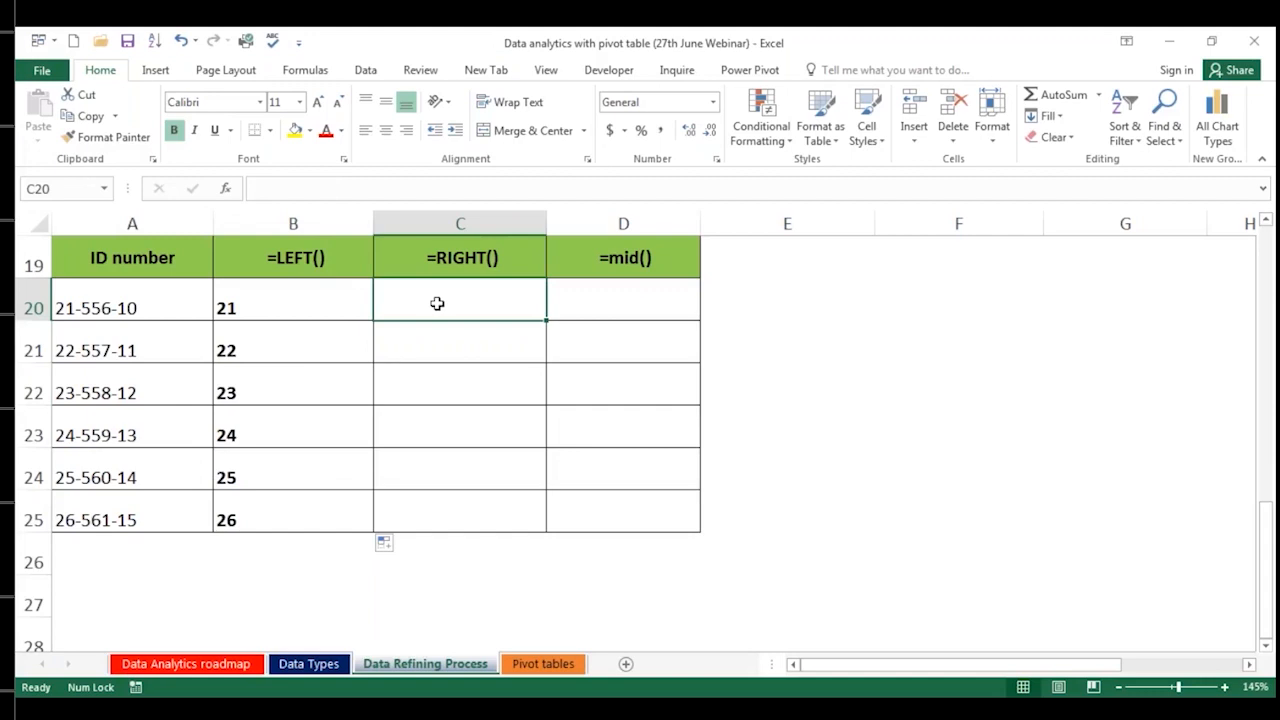
{"action": "double_click", "coordinate": [157, 292]}
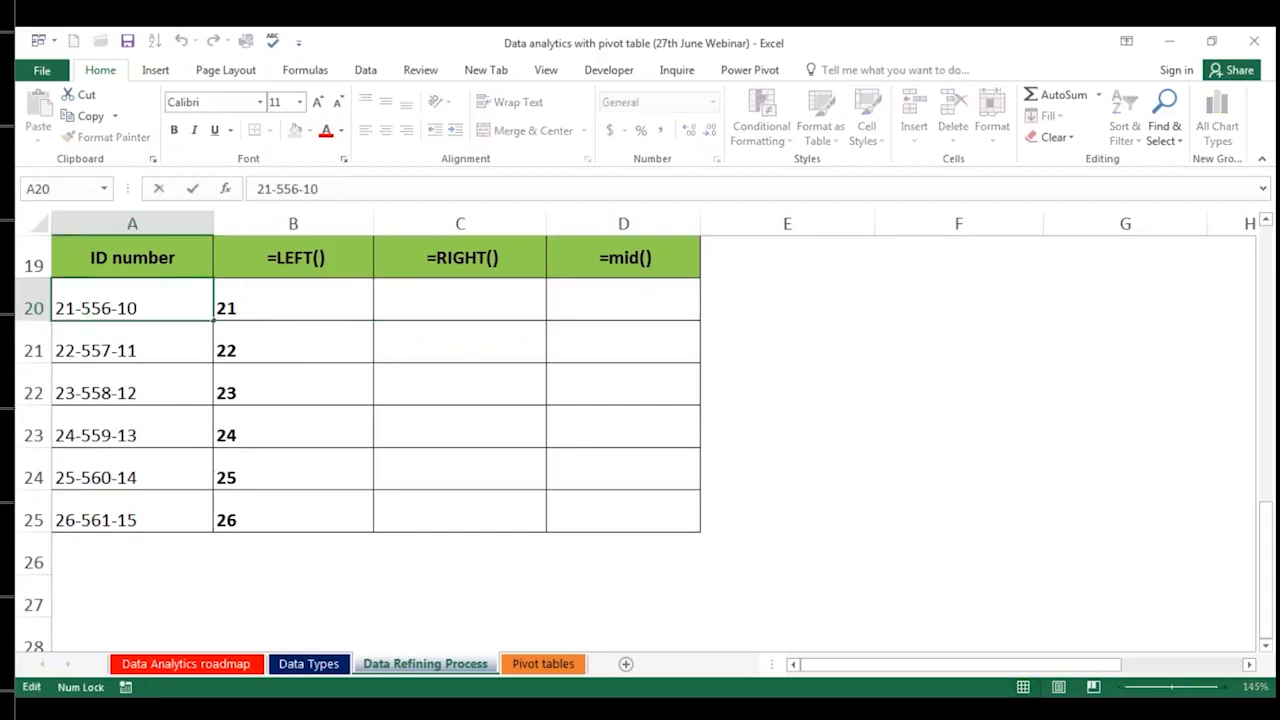
{"action": "left_click", "coordinate": [158, 349]}
{"action": "left_click", "coordinate": [170, 399]}
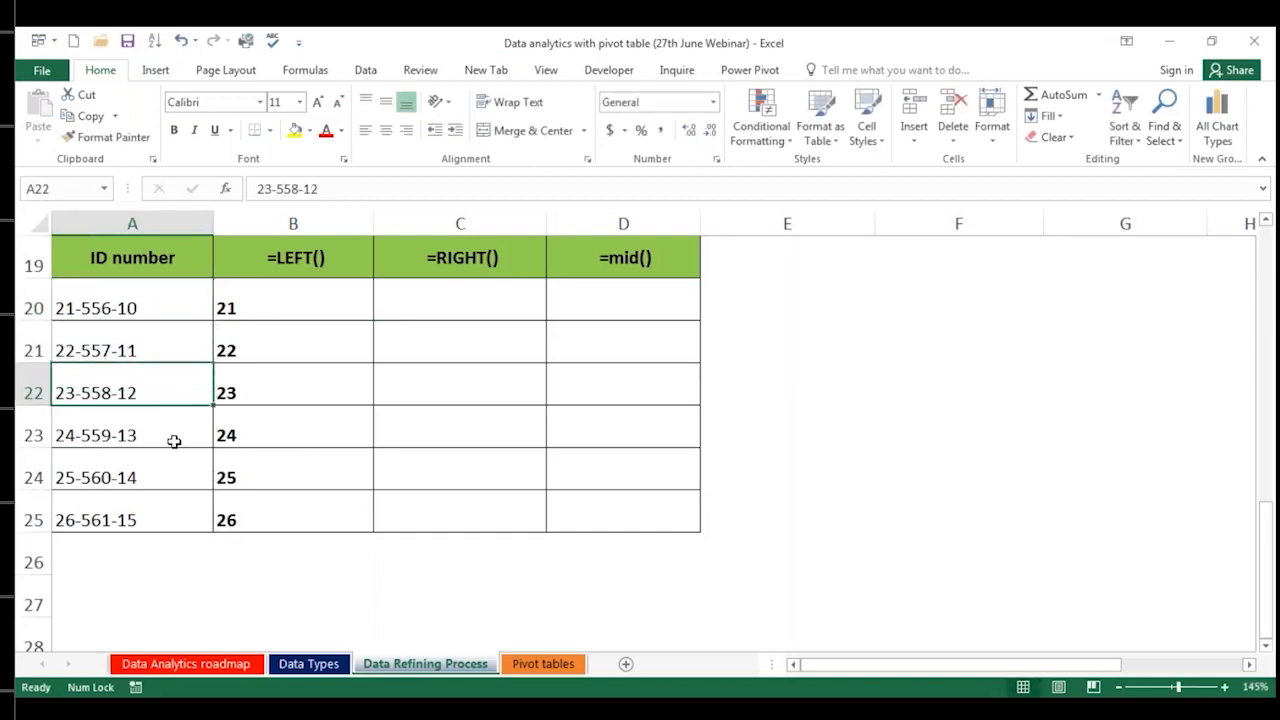
{"action": "left_click", "coordinate": [173, 443]}
{"action": "left_click", "coordinate": [171, 498]}
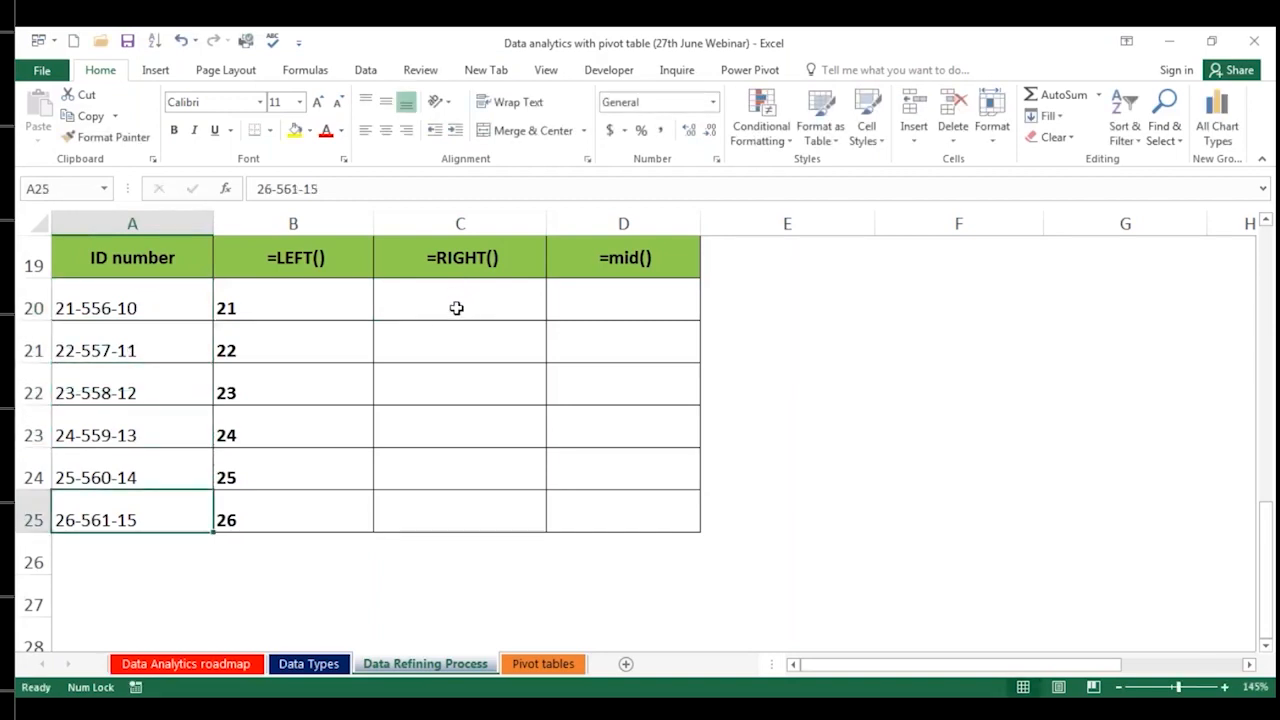
Step: Enter =RIGHT(A20,2) in C20 to extract the last two characters of the first ID number
{"action": "left_click", "coordinate": [456, 308]}
{"action": "type", "text": "=ri"}
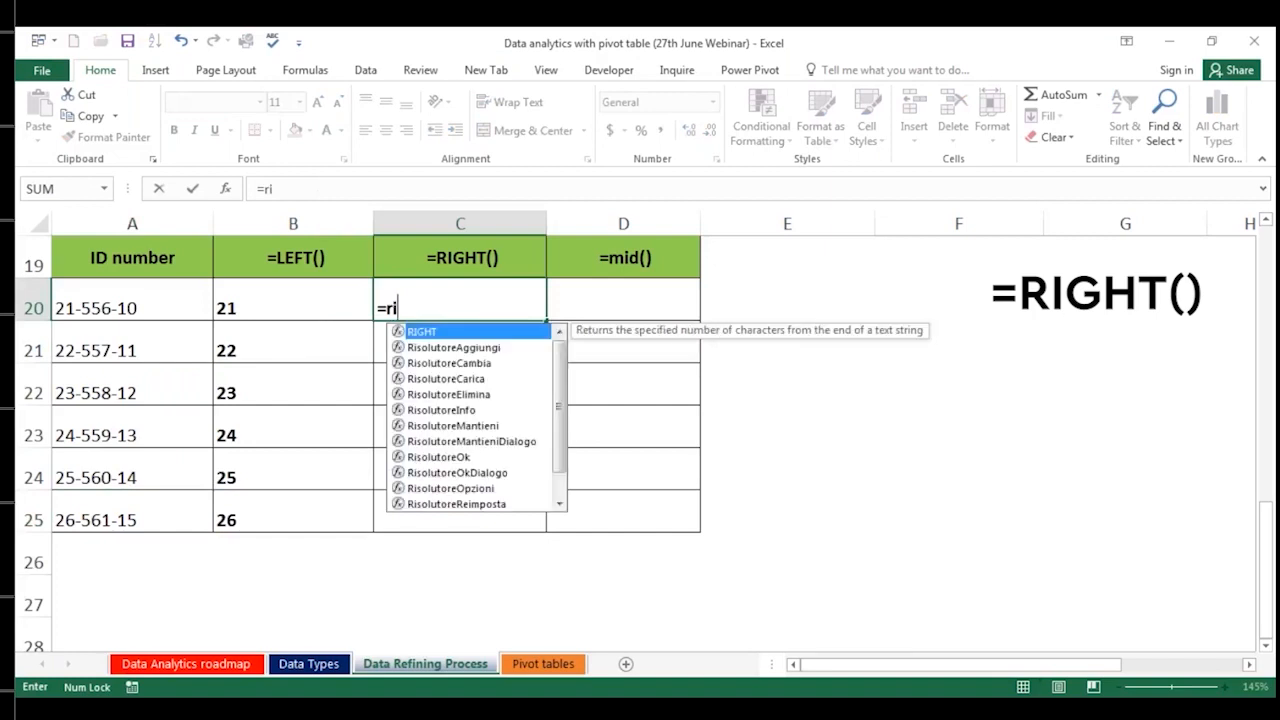
{"action": "type", "text": "gh"}
{"action": "key", "text": "Tab"}
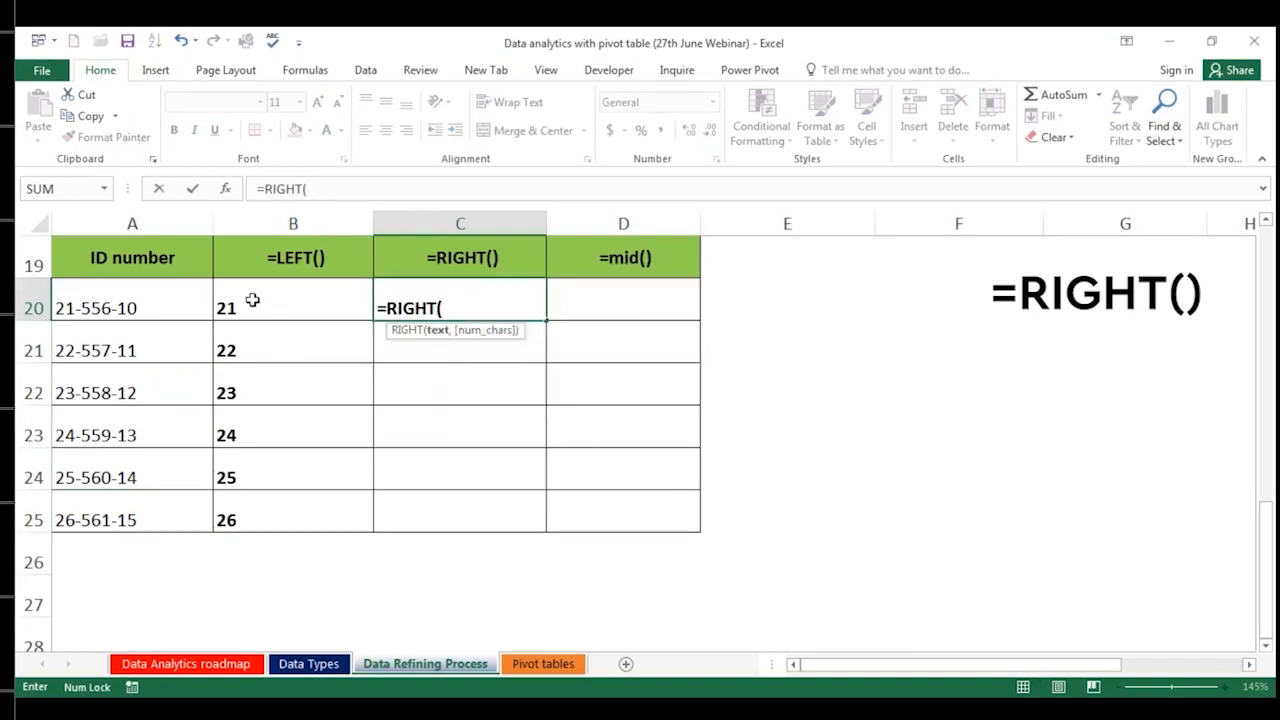
{"action": "left_click", "coordinate": [156, 304]}
{"action": "type", "text": ","}
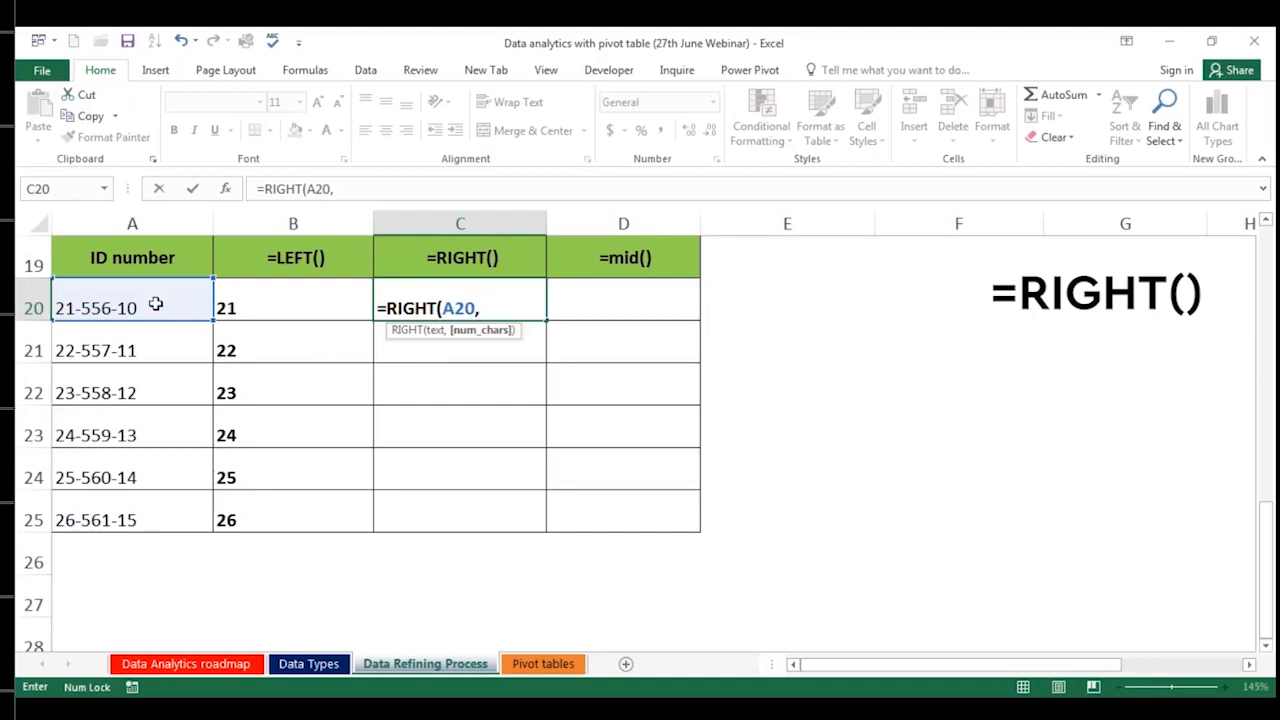
{"action": "type", "text": "2"}
{"action": "key", "text": "Return"}
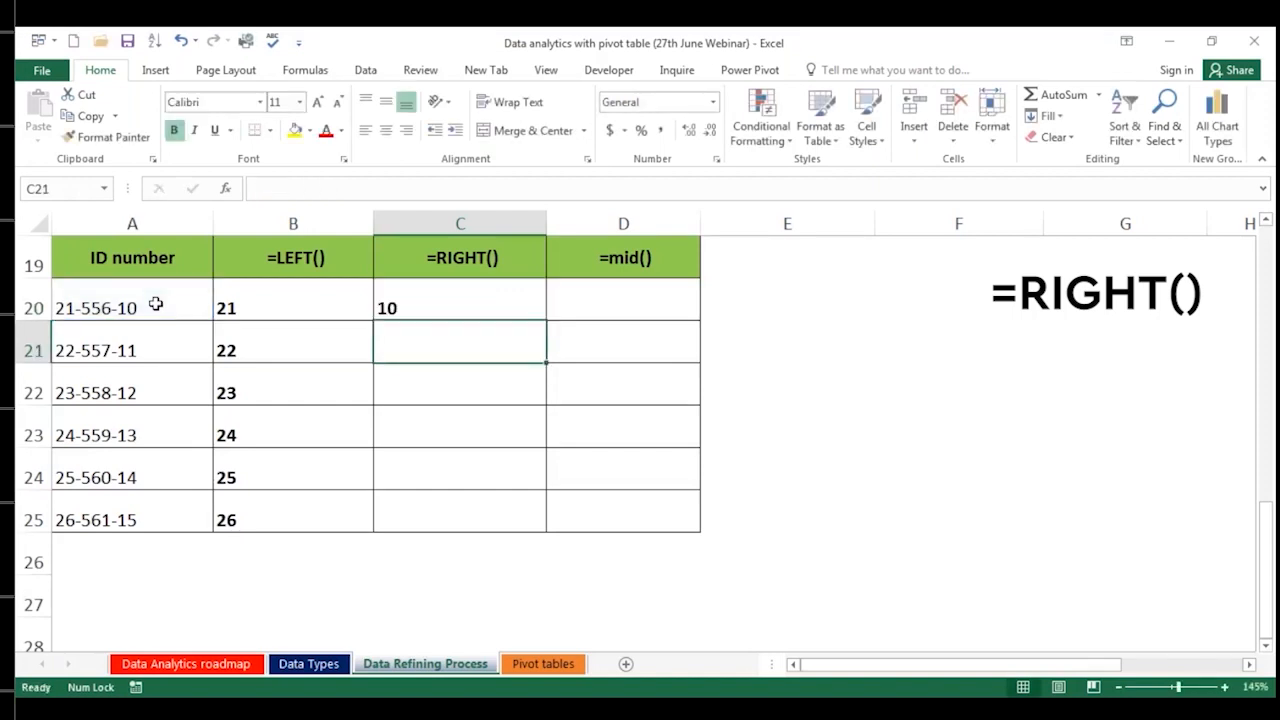
Step: Fill the RIGHT formula from C20 down through C25, and clear that range
{"action": "left_click", "coordinate": [495, 305]}
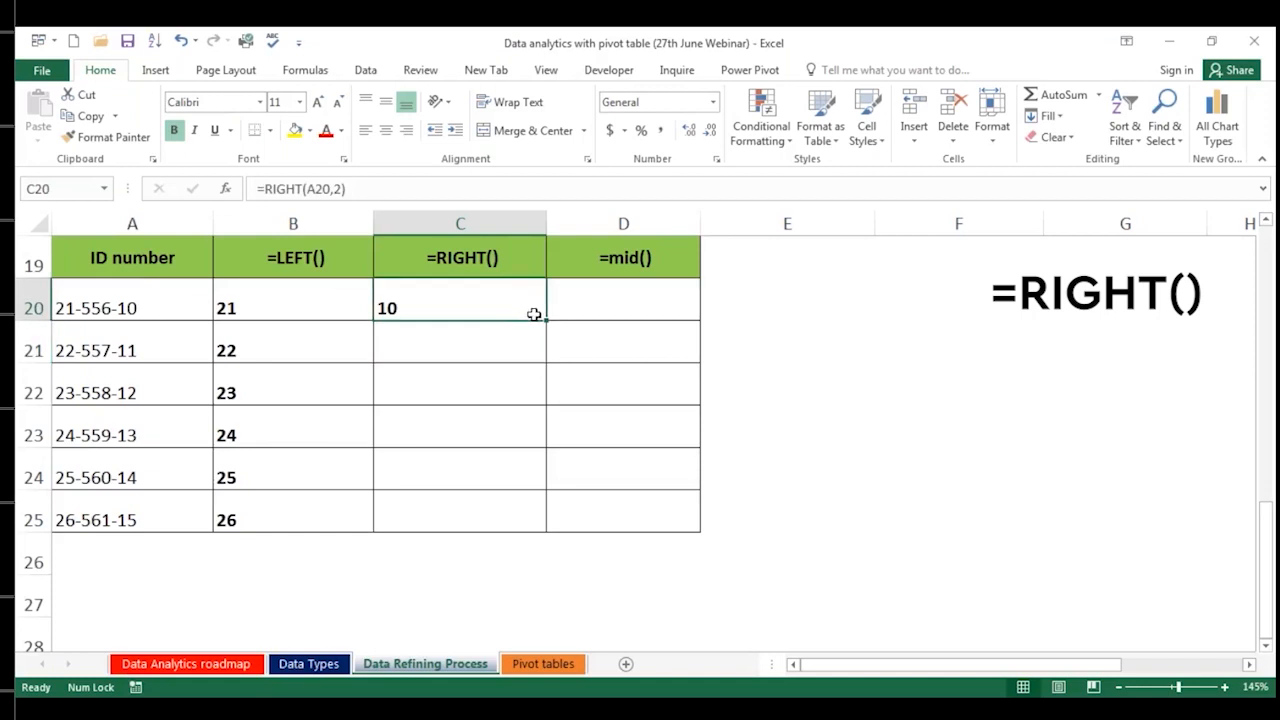
{"action": "left_click_drag", "start_coordinate": [545, 320], "coordinate": [533, 526]}
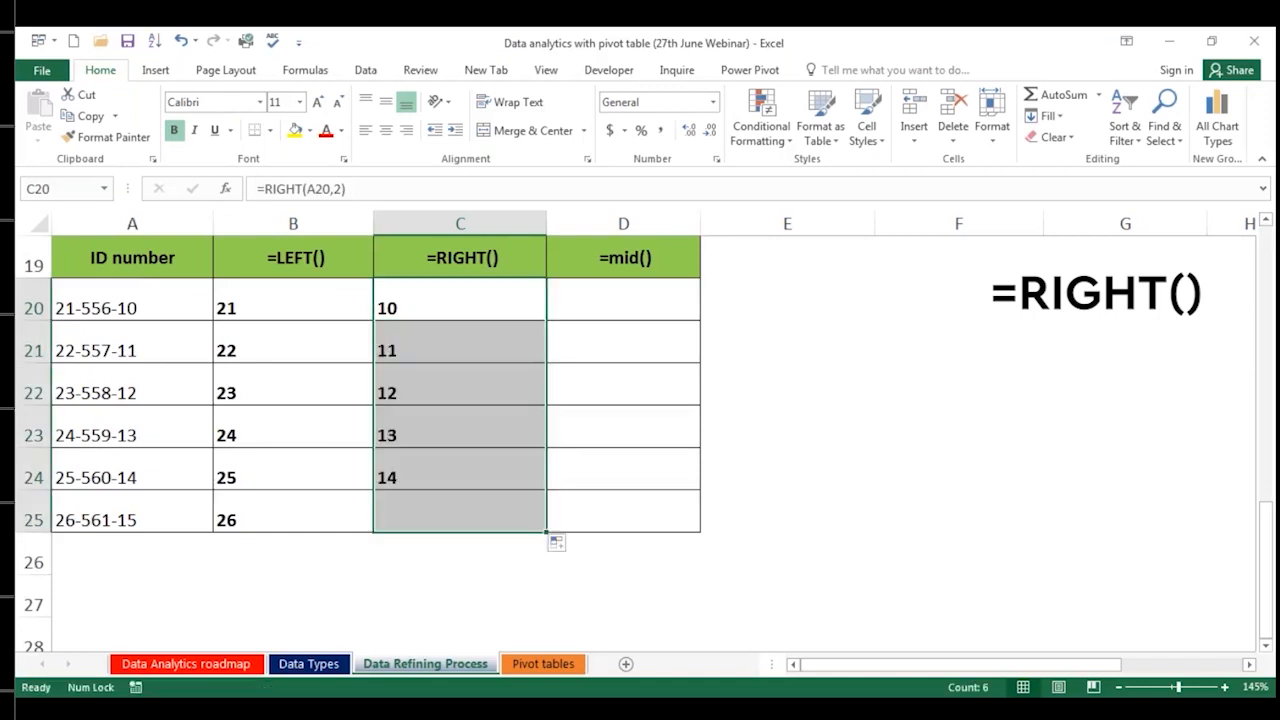
{"action": "key", "text": "Delete"}
{"action": "left_click", "coordinate": [580, 374]}
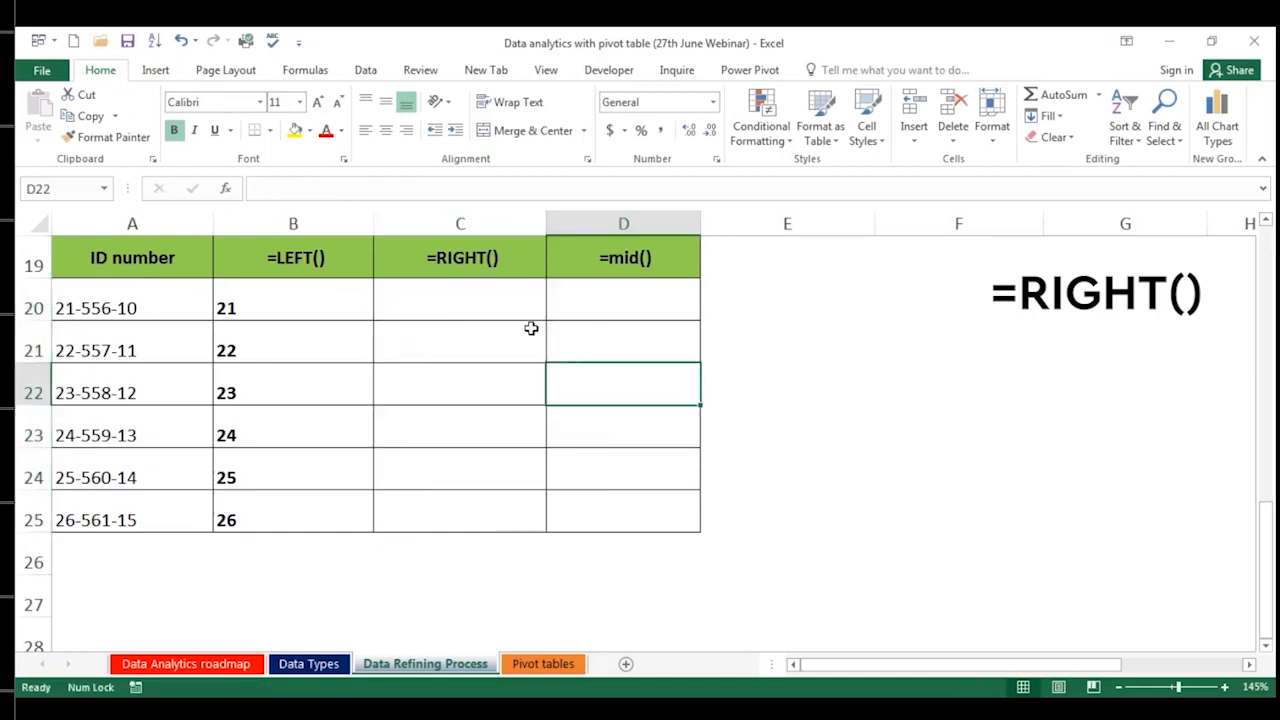
Step: Enter =RIGHT(A20,2) into the whole range C20:C25 in a single entry
{"action": "left_click_drag", "start_coordinate": [517, 314], "coordinate": [500, 524]}
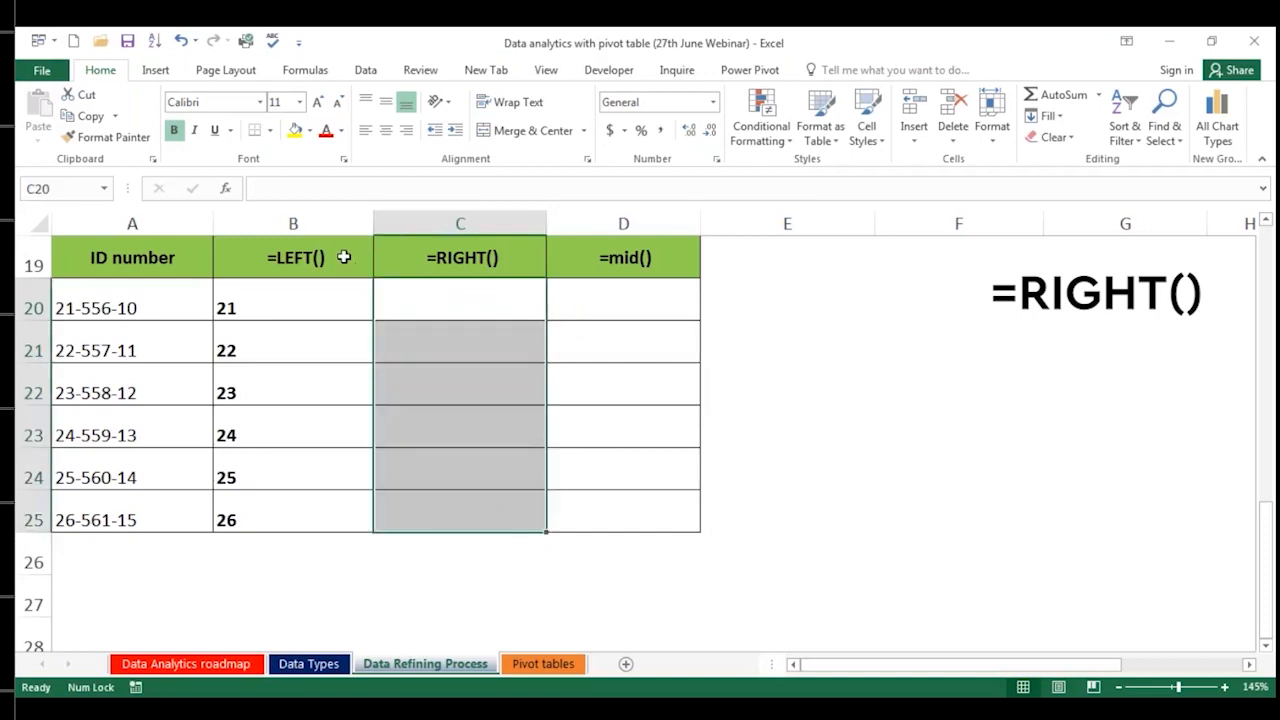
{"action": "left_click", "coordinate": [324, 195]}
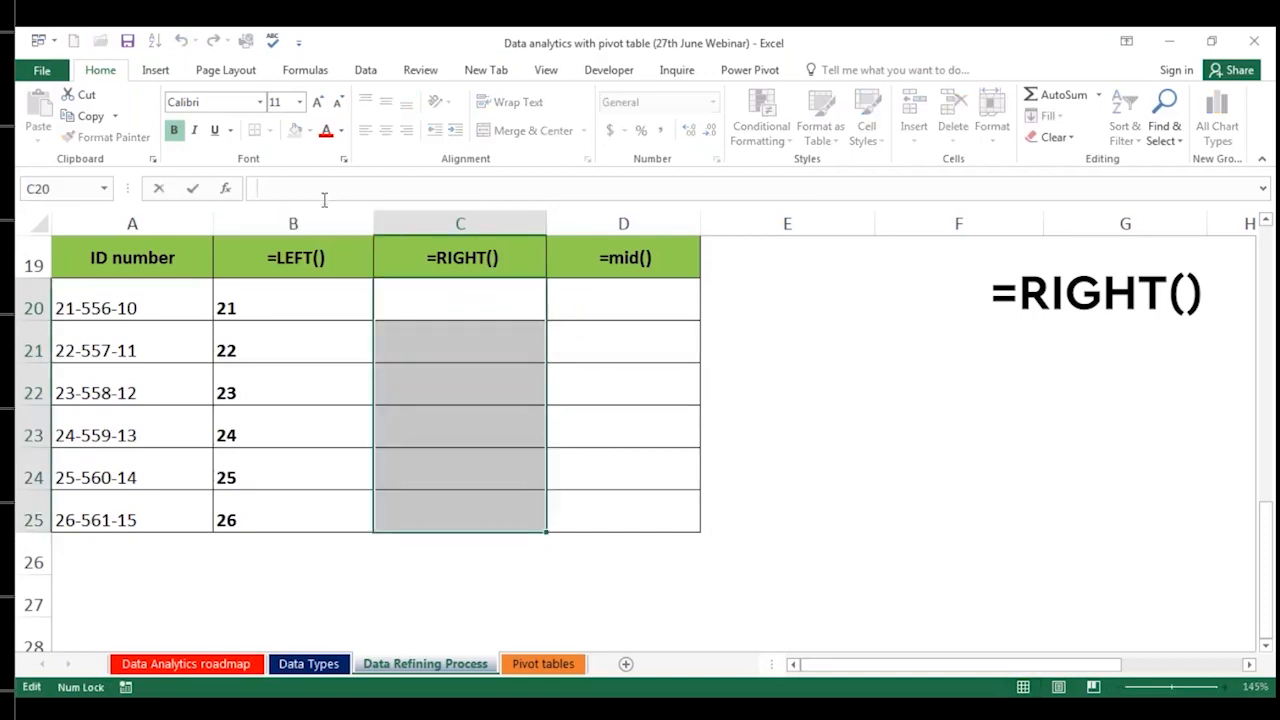
{"action": "type", "text": "="}
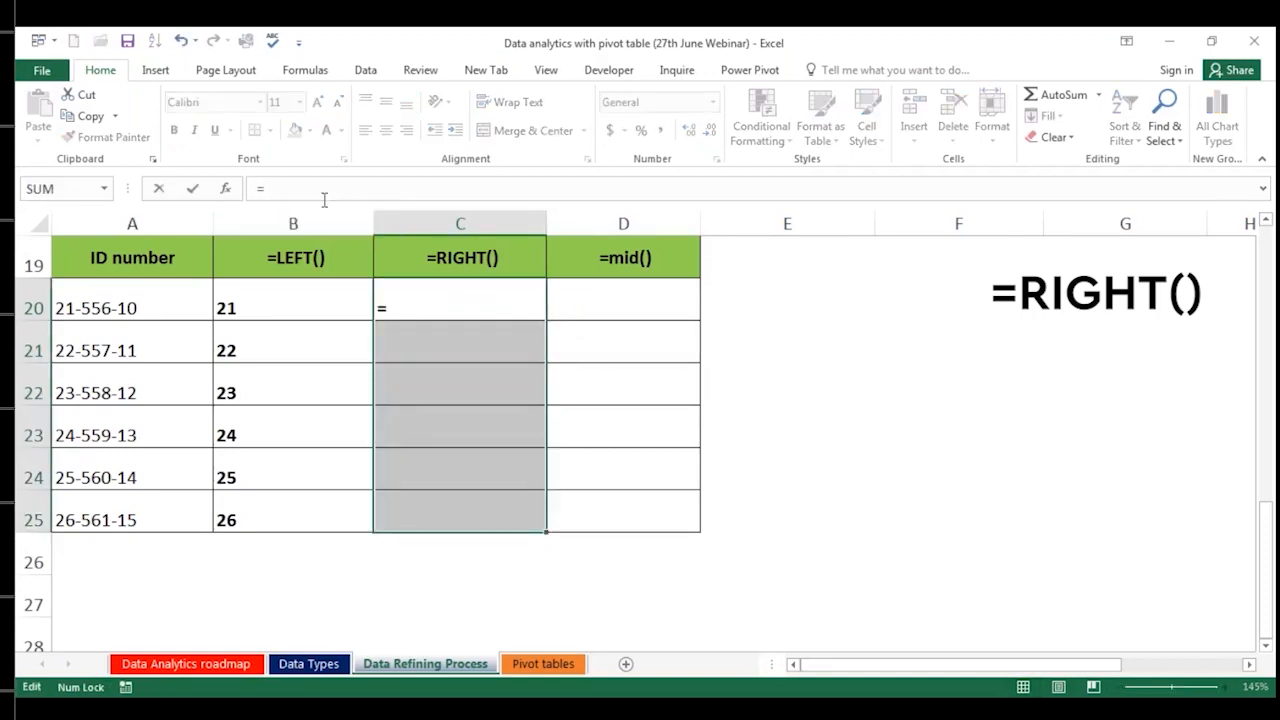
{"action": "type", "text": "righ"}
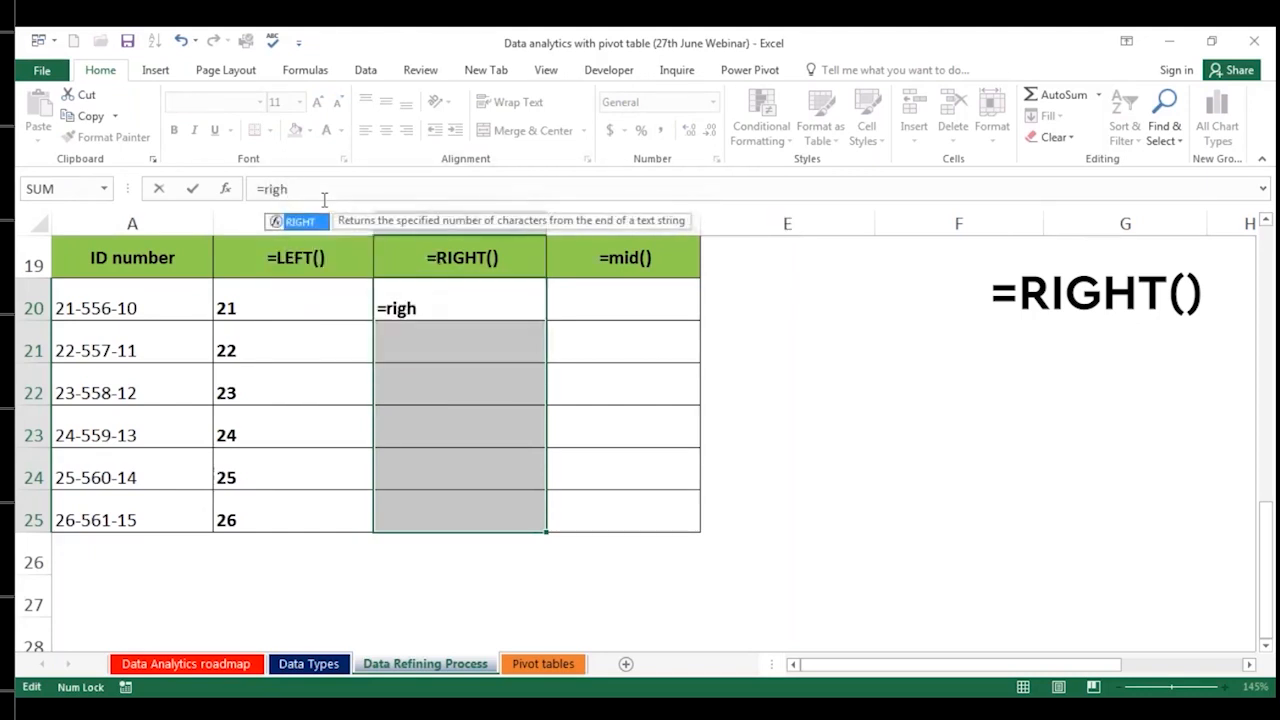
{"action": "type", "text": "t"}
{"action": "key", "text": "Tab"}
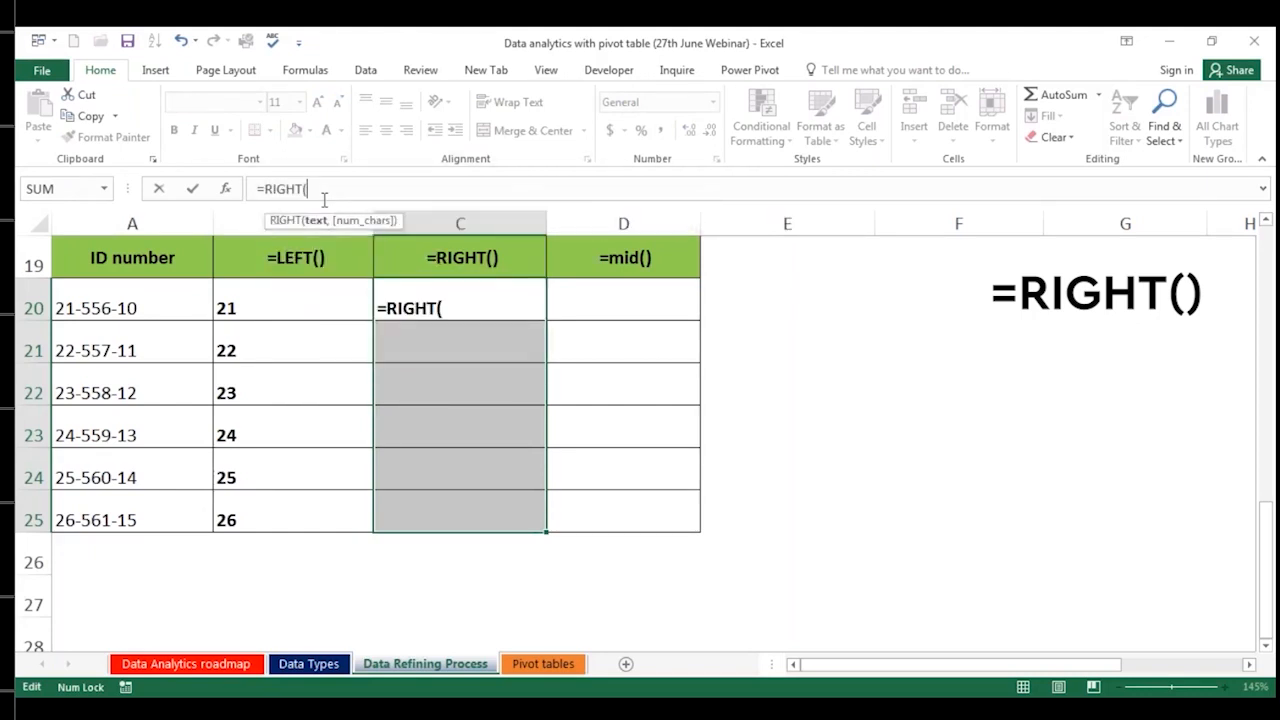
{"action": "left_click", "coordinate": [122, 306]}
{"action": "type", "text": ",2"}
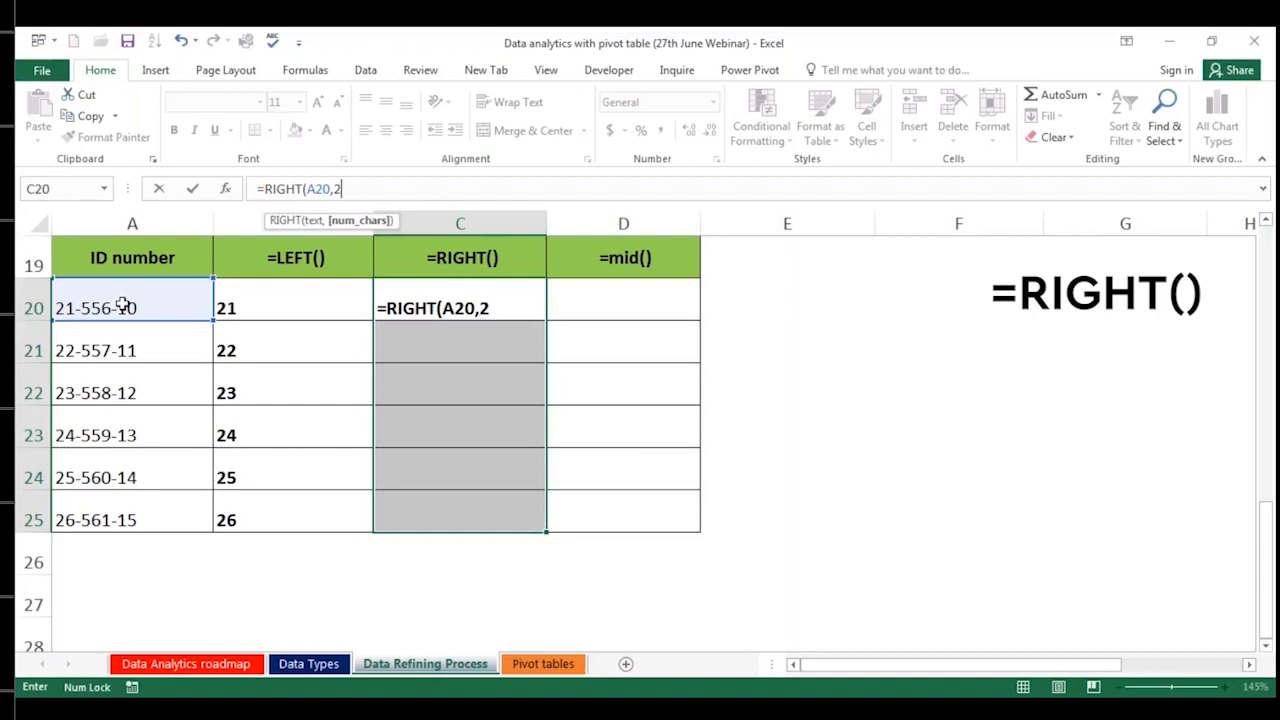
{"action": "key", "text": "ctrl+Return"}
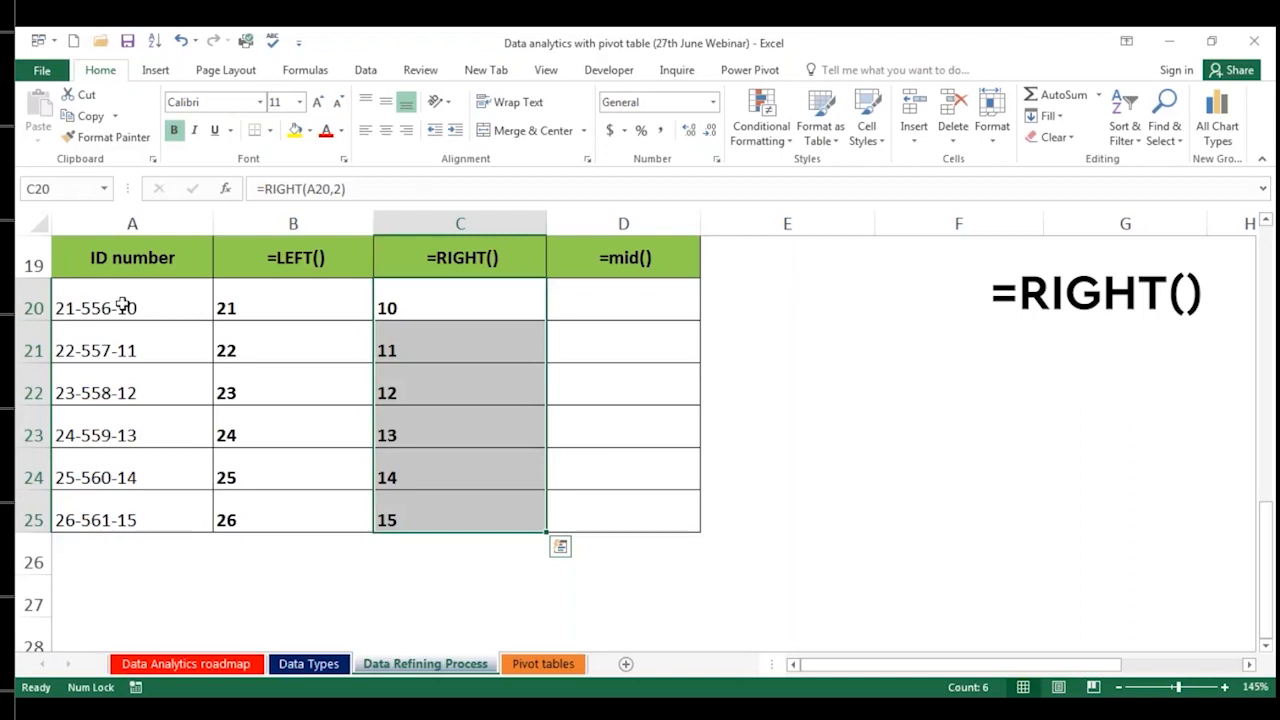
Step: Enter =MID(A20,4,3) in D20 to extract the middle part of the first ID number, and fill the formula down through D25
{"action": "left_click", "coordinate": [570, 297]}
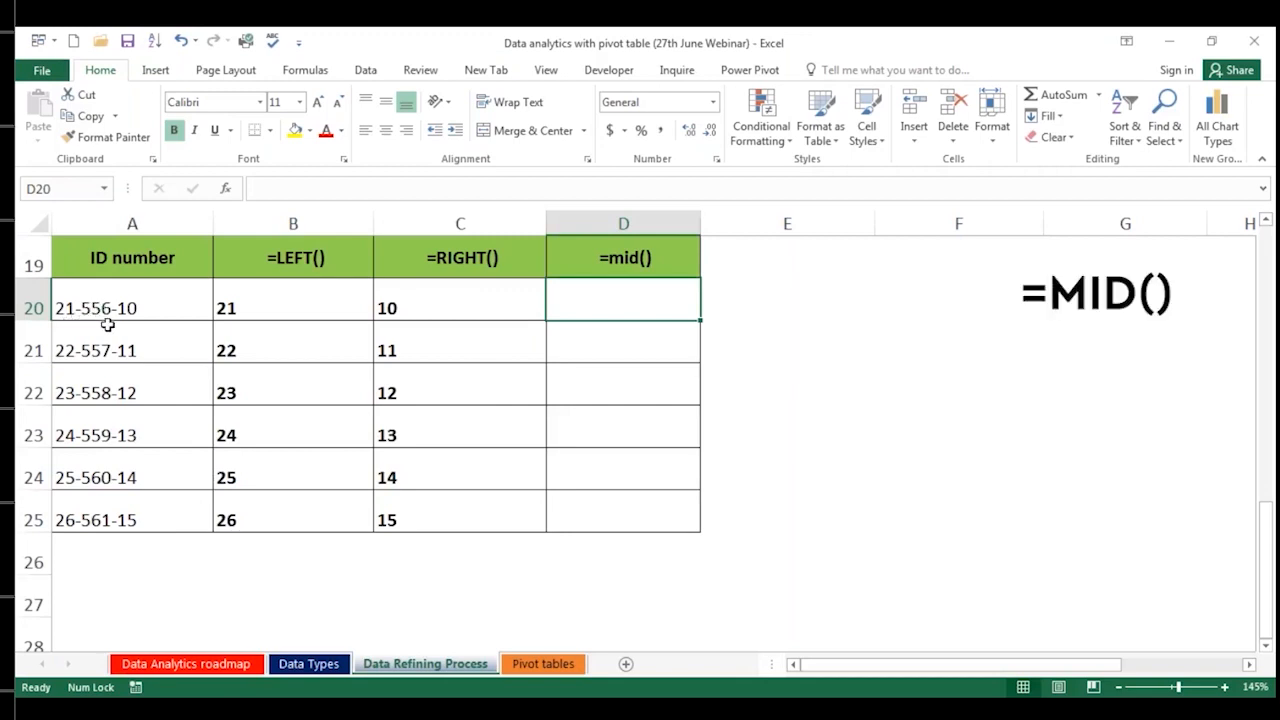
{"action": "type", "text": "=mid"}
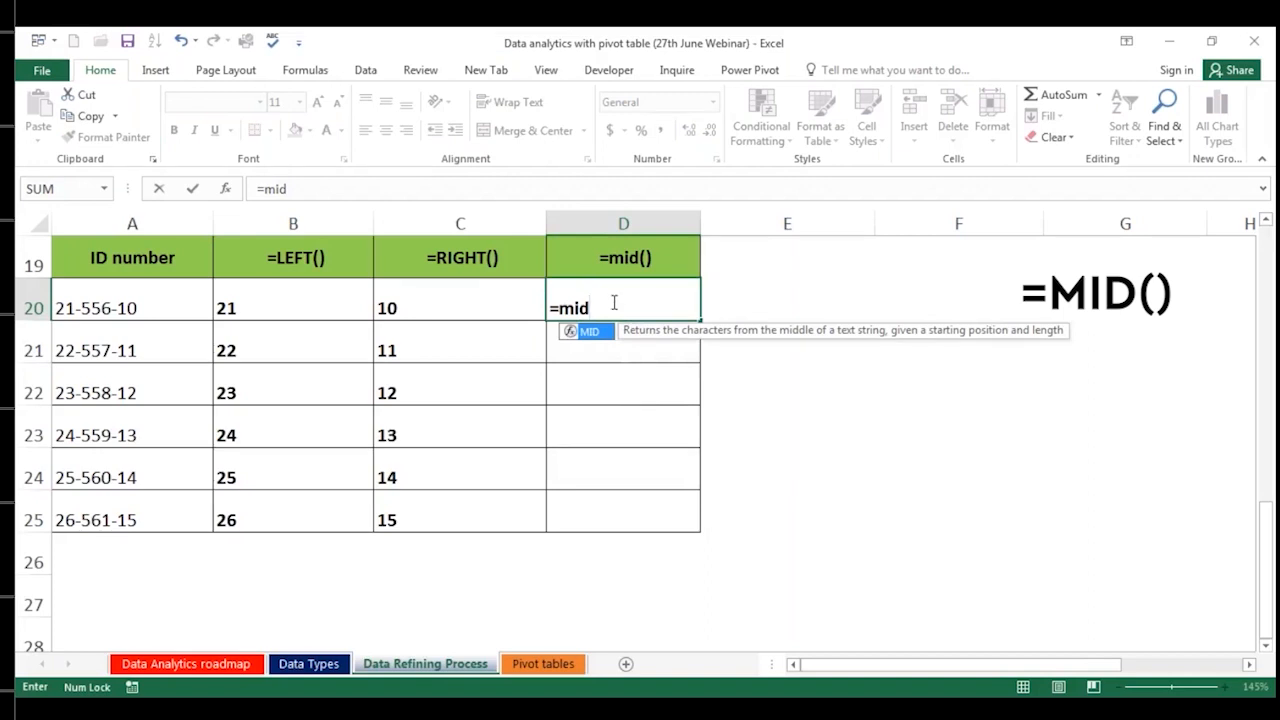
{"action": "key", "text": "Tab"}
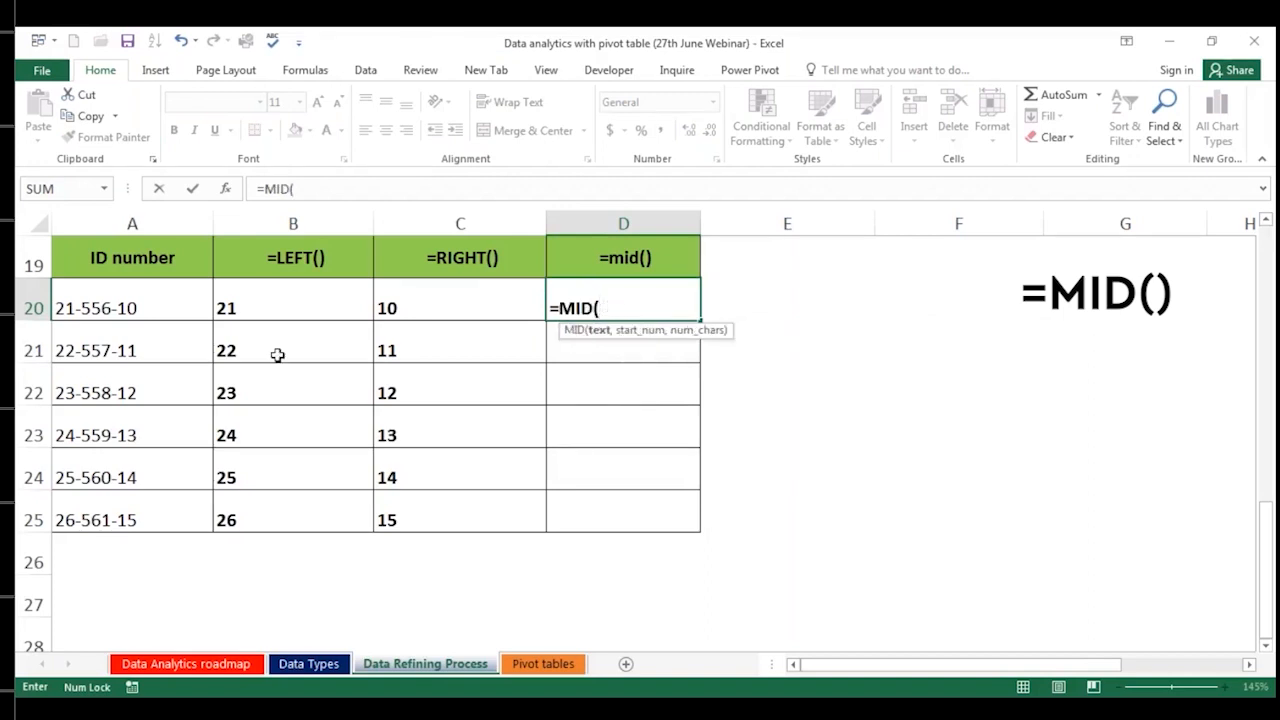
{"action": "left_click", "coordinate": [141, 307]}
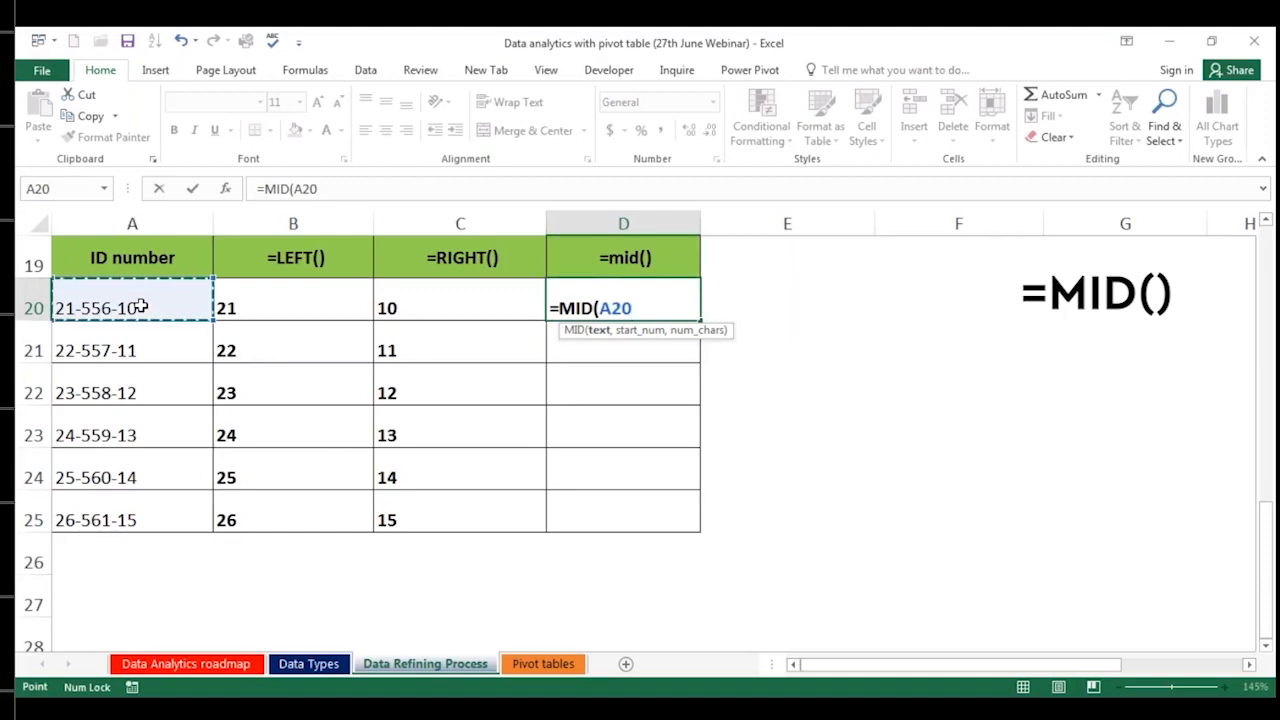
{"action": "type", "text": ","}
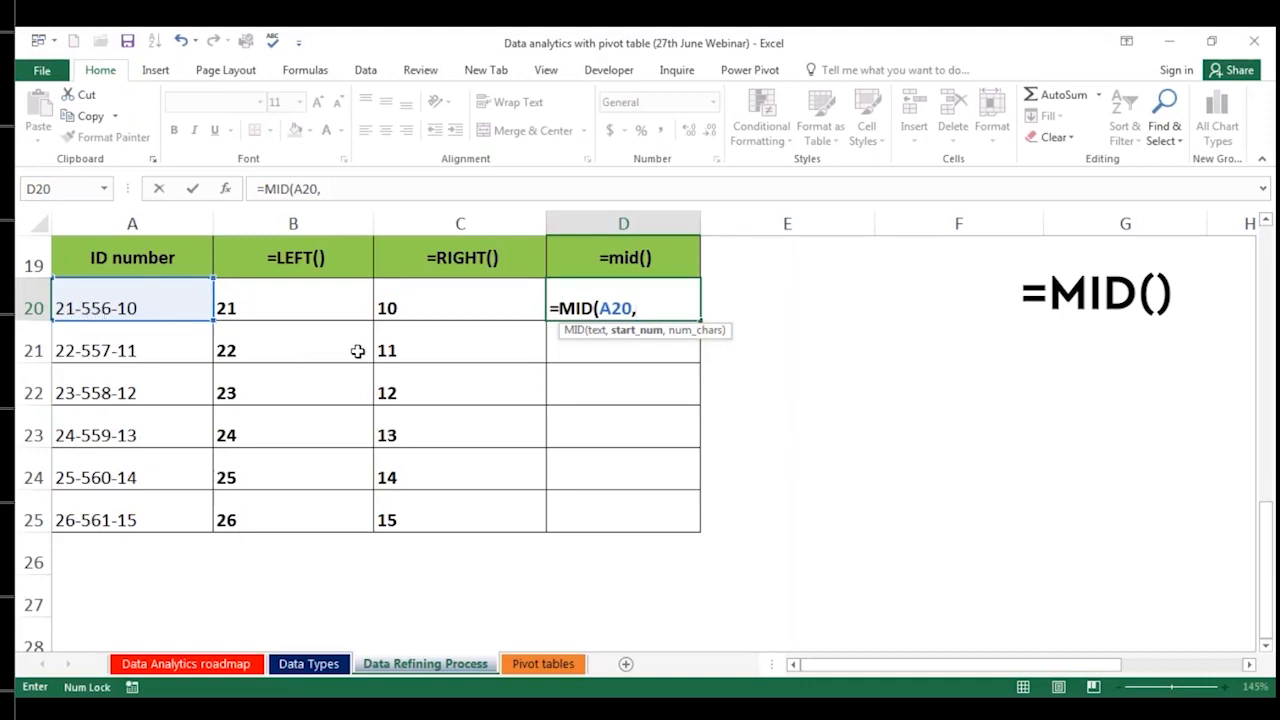
{"action": "type", "text": "4,"}
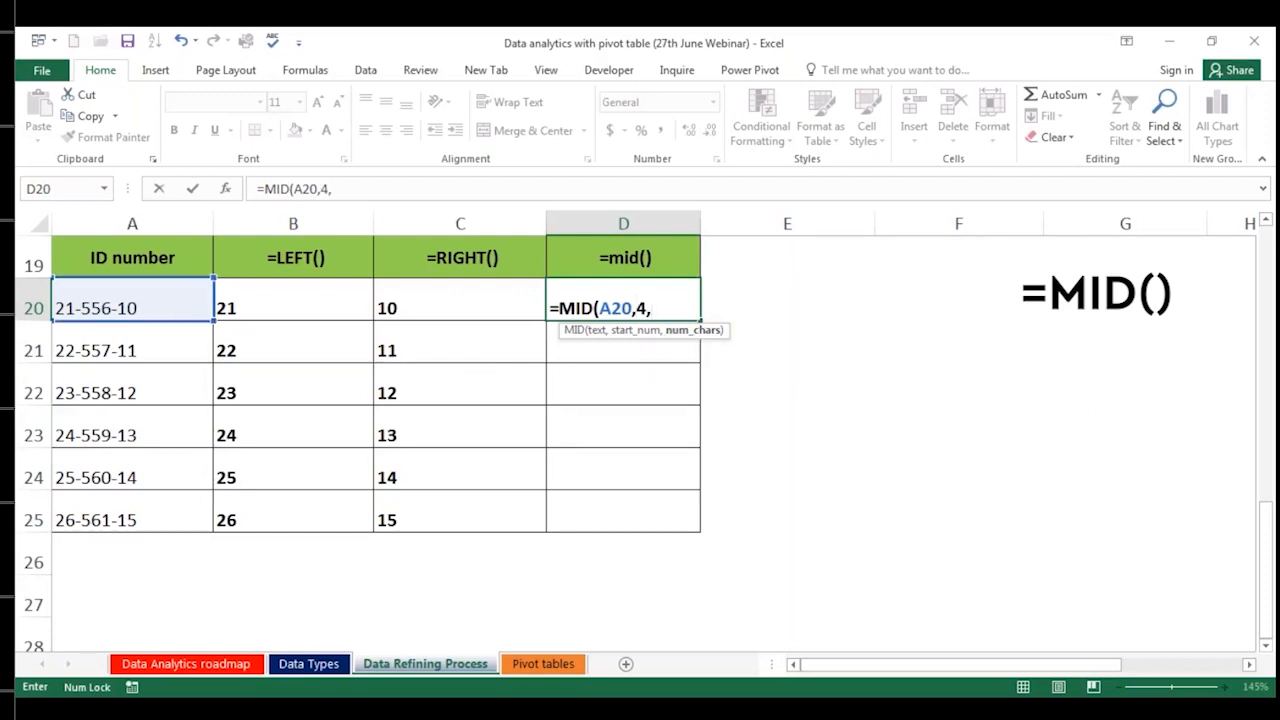
{"action": "type", "text": "3"}
{"action": "key", "text": "Return"}
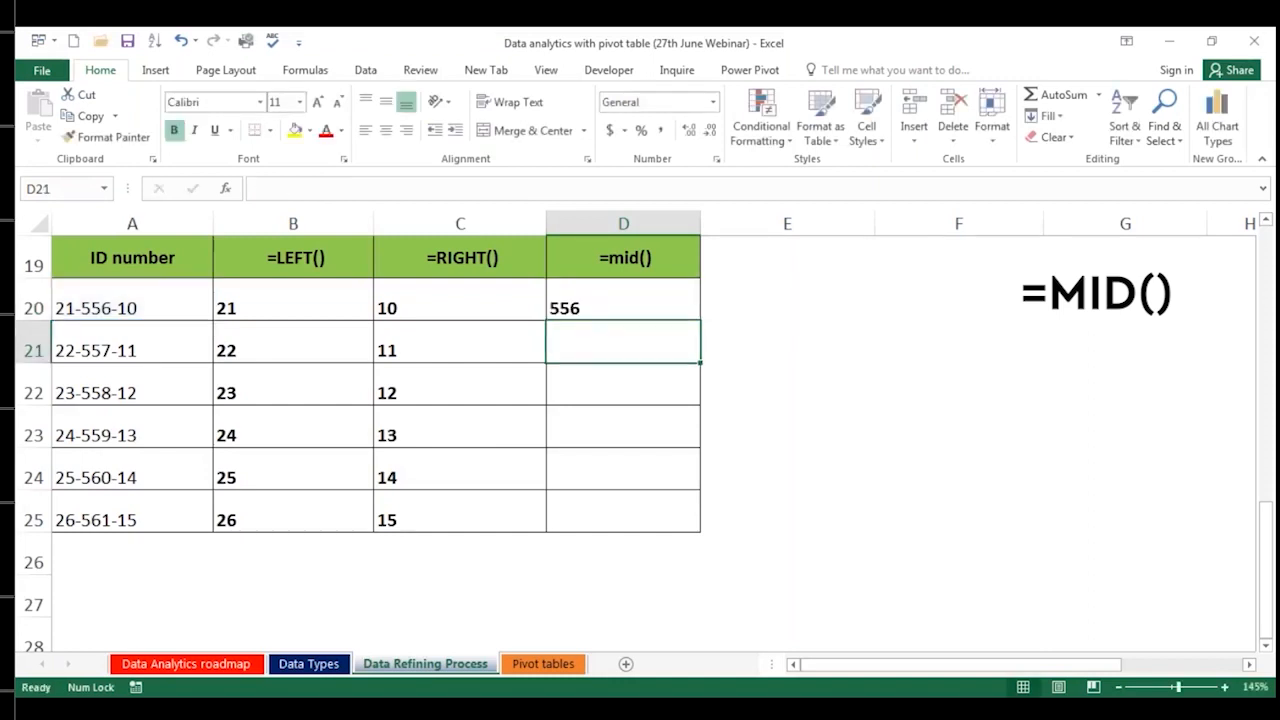
{"action": "left_click", "coordinate": [674, 291]}
{"action": "double_click", "coordinate": [701, 319]}
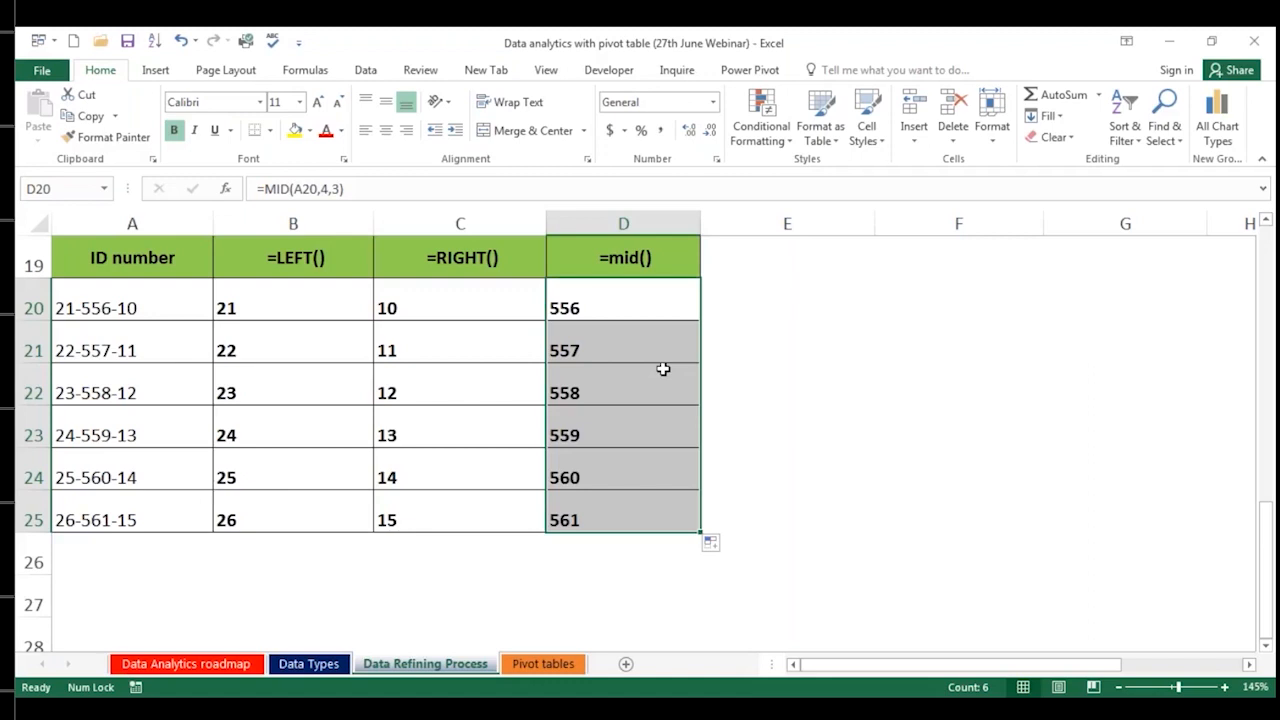
Step: Review the text-function results in the ID number, first and last name, and name tables of the Data Refining Process sheet
{"action": "left_click", "coordinate": [404, 339]}
{"action": "left_click", "coordinate": [344, 339]}
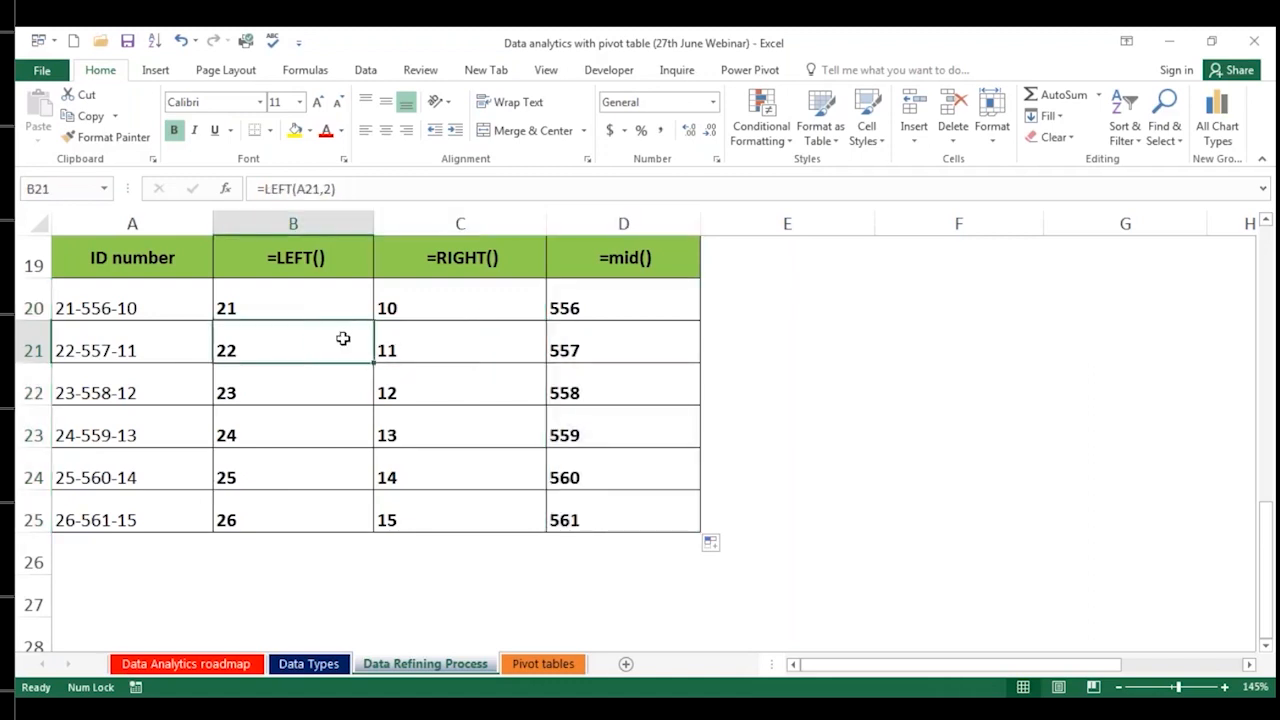
{"action": "left_click", "coordinate": [62, 392]}
{"action": "scroll", "coordinate": [62, 393], "scroll_direction": "up", "scroll_amount": 3}
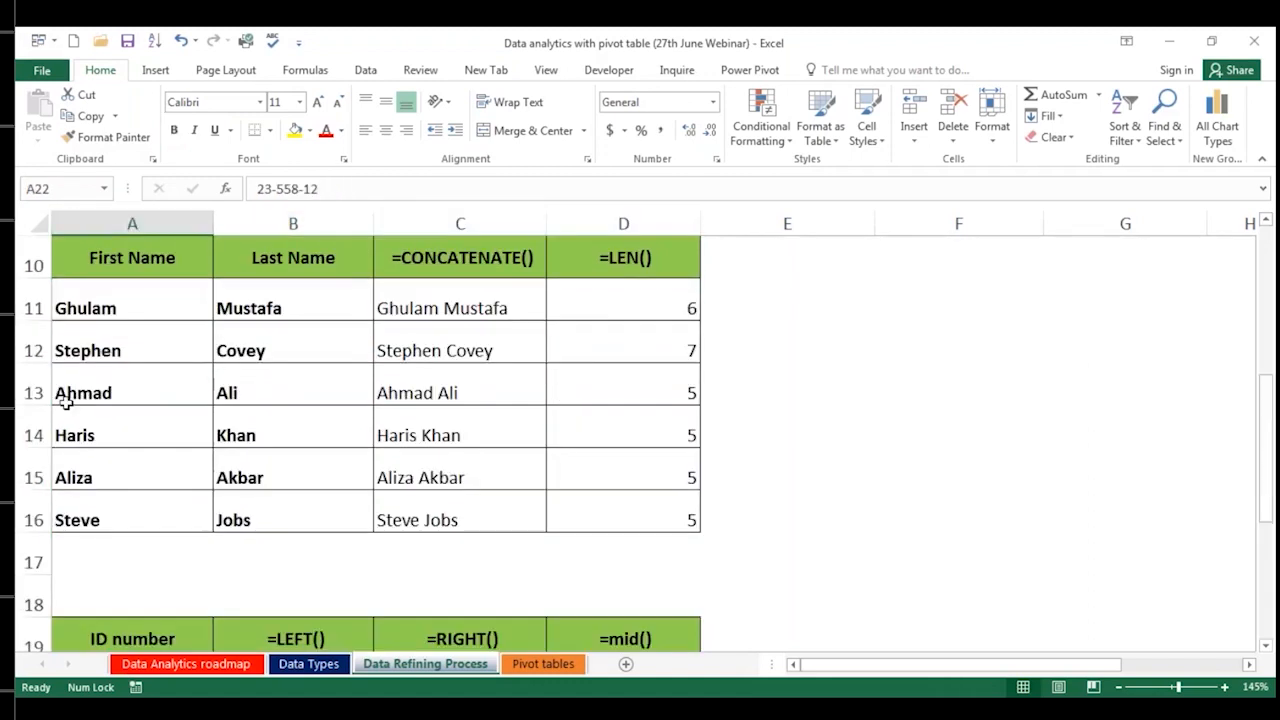
{"action": "scroll", "coordinate": [197, 399], "scroll_direction": "up", "scroll_amount": 3}
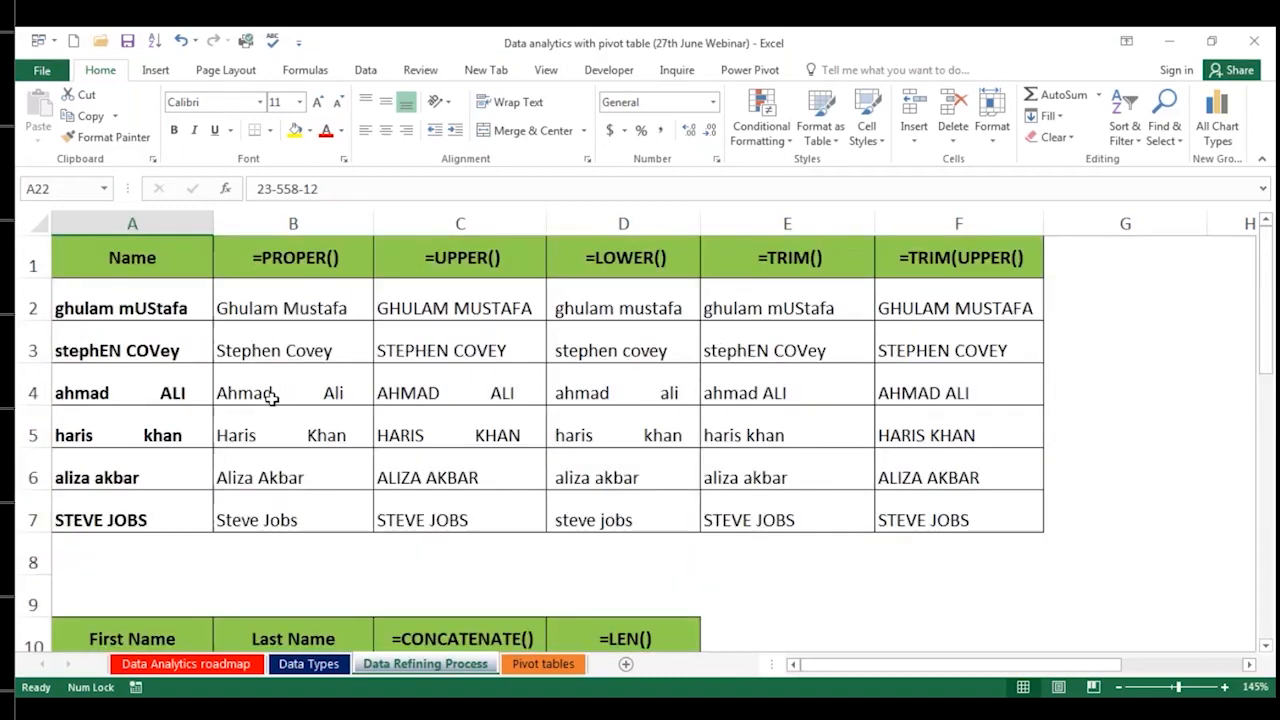
{"action": "left_click", "coordinate": [480, 390]}
{"action": "left_click", "coordinate": [588, 362]}
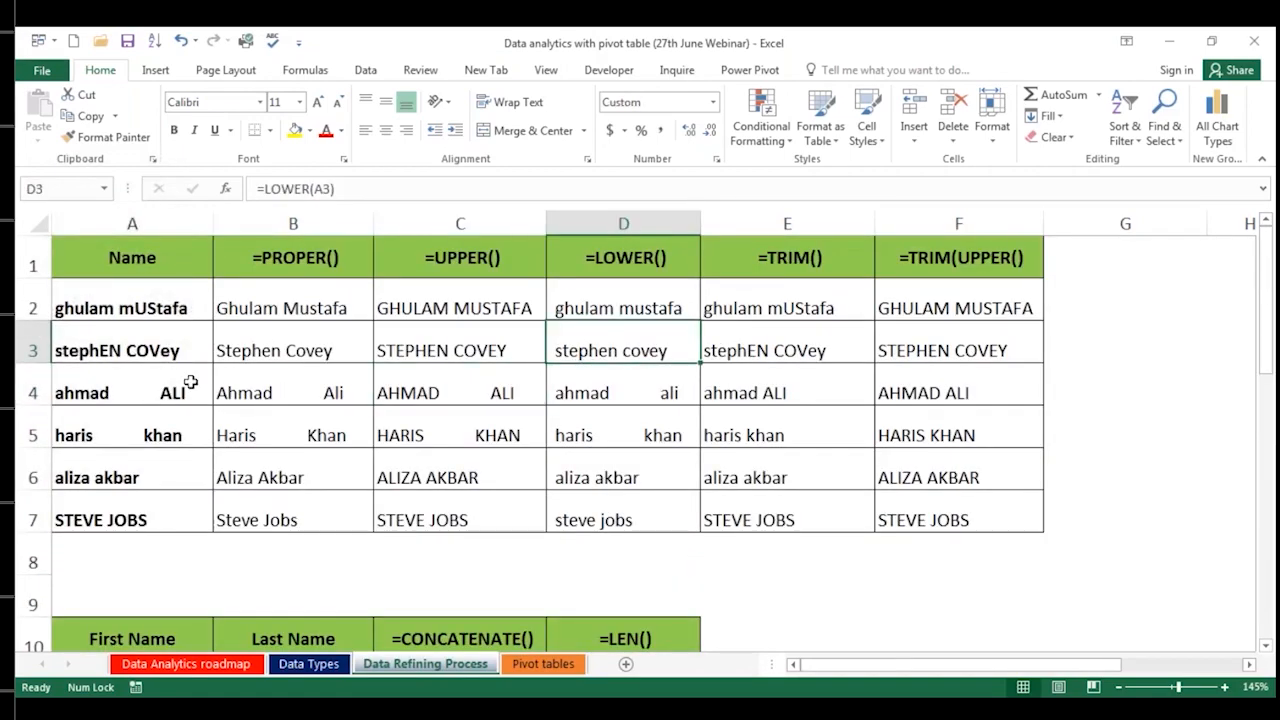
{"action": "scroll", "coordinate": [187, 370], "scroll_direction": "down", "scroll_amount": 1}
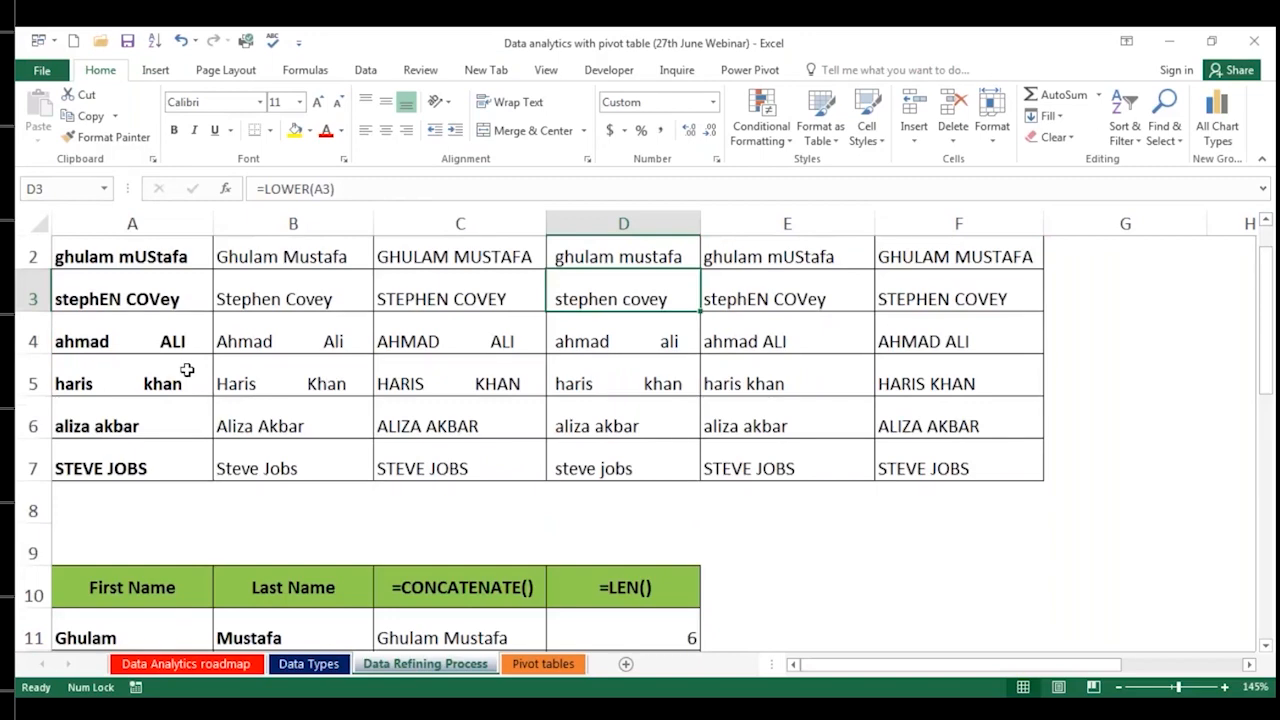
{"action": "scroll", "coordinate": [187, 370], "scroll_direction": "down", "scroll_amount": 2}
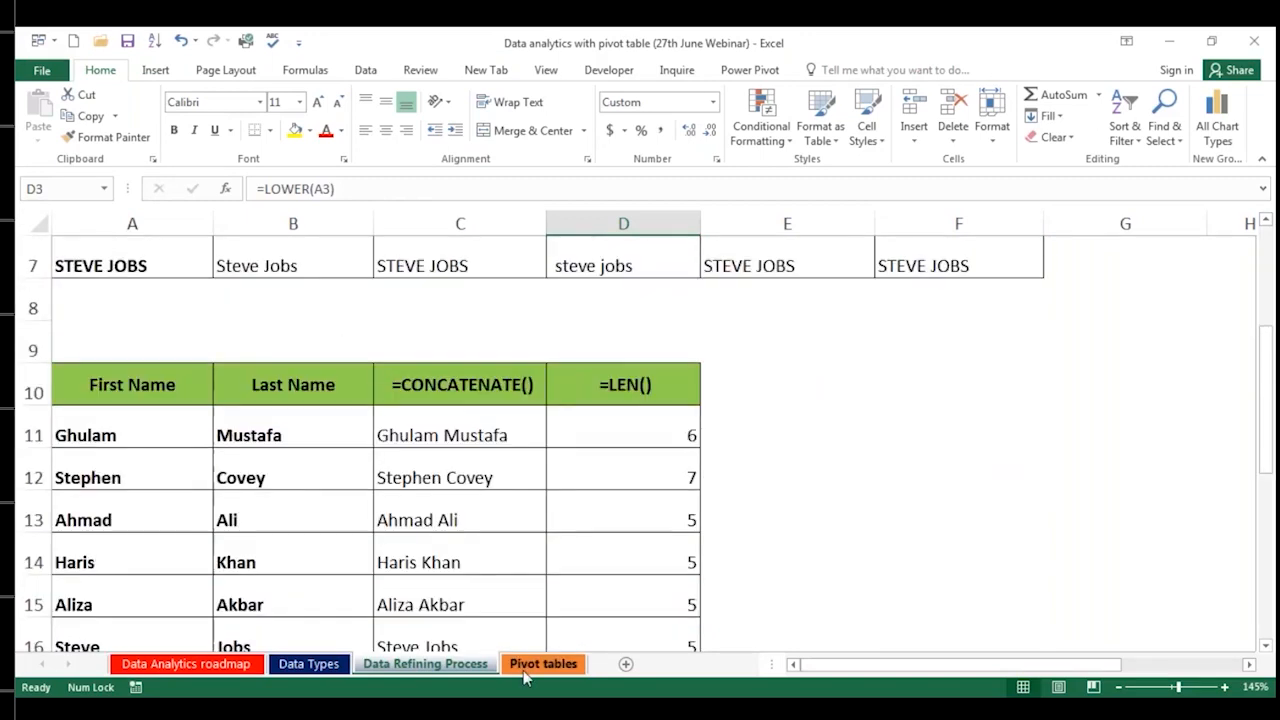
Step: Go to the Pivot tables sheet and examine the sales person, units sold, sales and country data
{"action": "scroll", "coordinate": [527, 678], "scroll_direction": "down", "scroll_amount": 5}
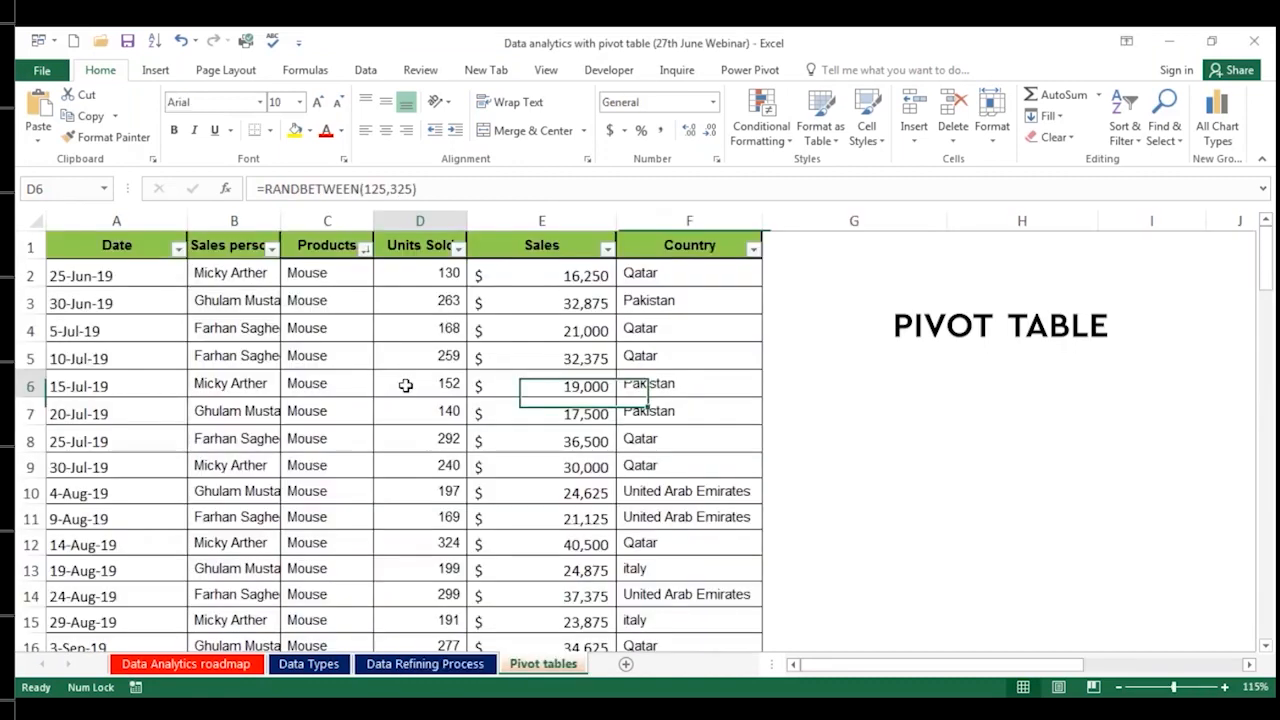
{"action": "left_click", "coordinate": [406, 386]}
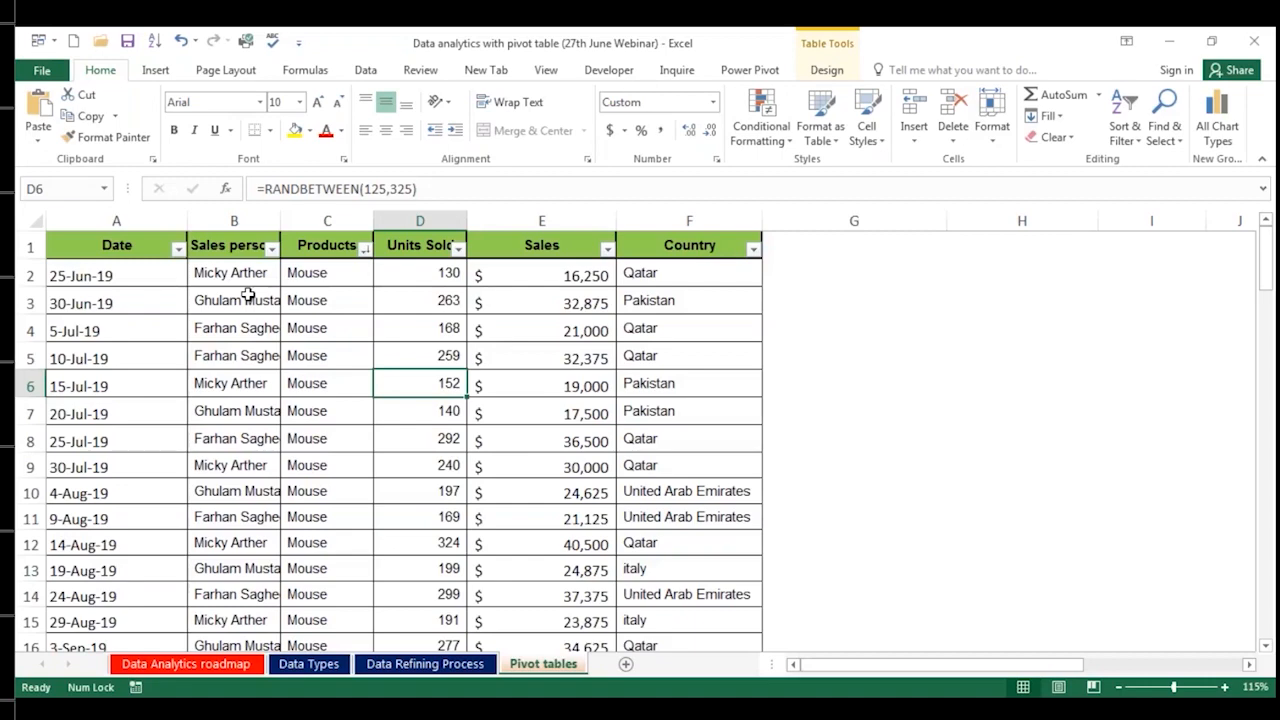
{"action": "left_click", "coordinate": [813, 277]}
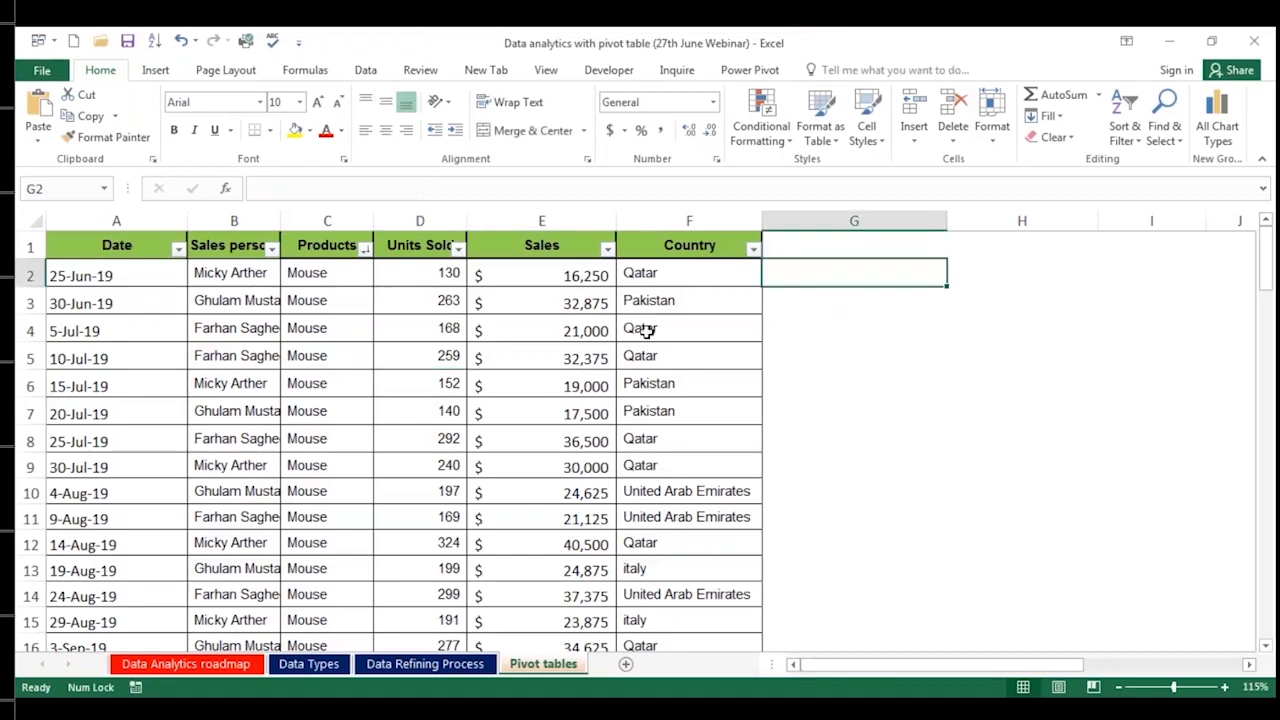
{"action": "left_click", "coordinate": [244, 298]}
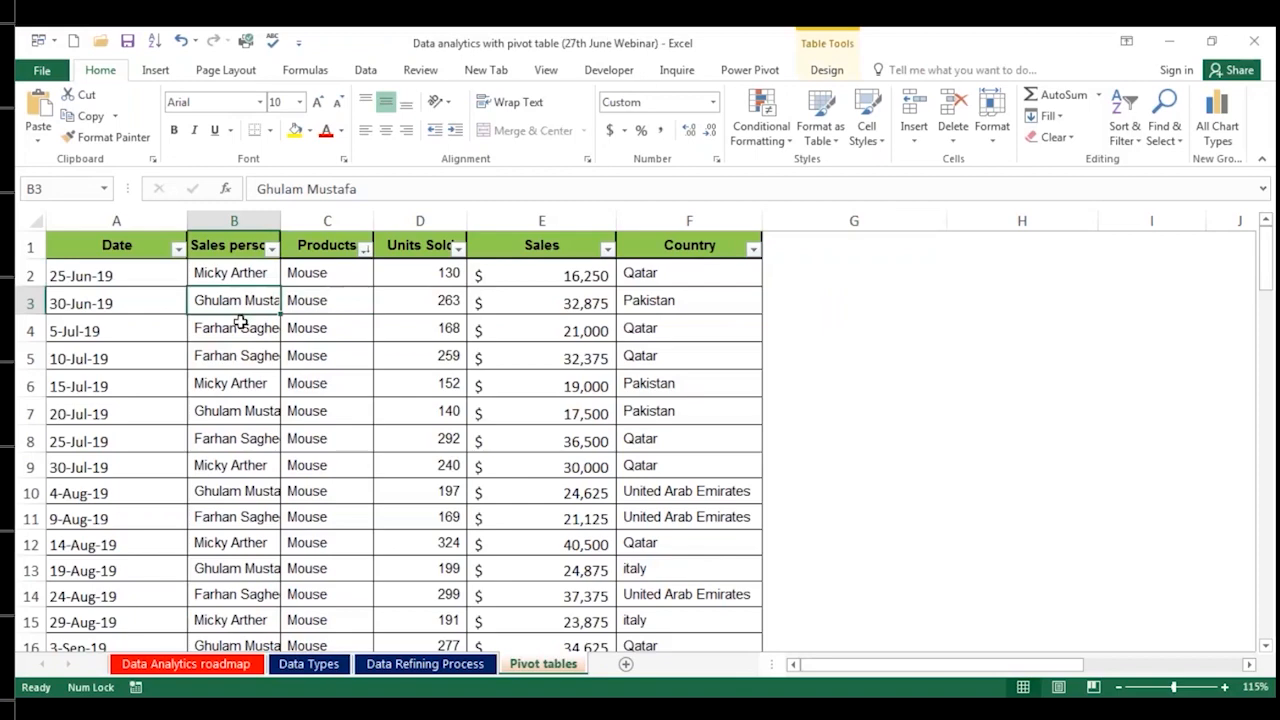
{"action": "left_click", "coordinate": [497, 323]}
{"action": "left_click", "coordinate": [260, 302]}
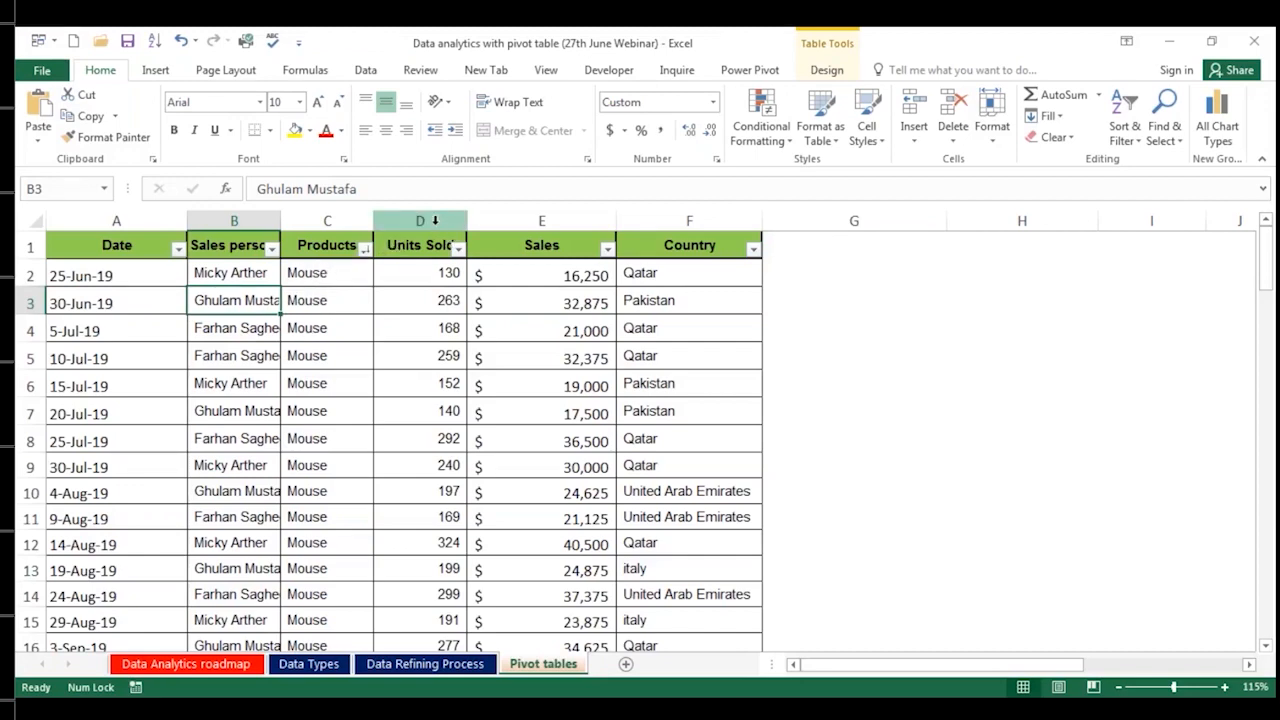
Step: Check the summary statistics of the whole Units Sold column
{"action": "left_click", "coordinate": [435, 220]}
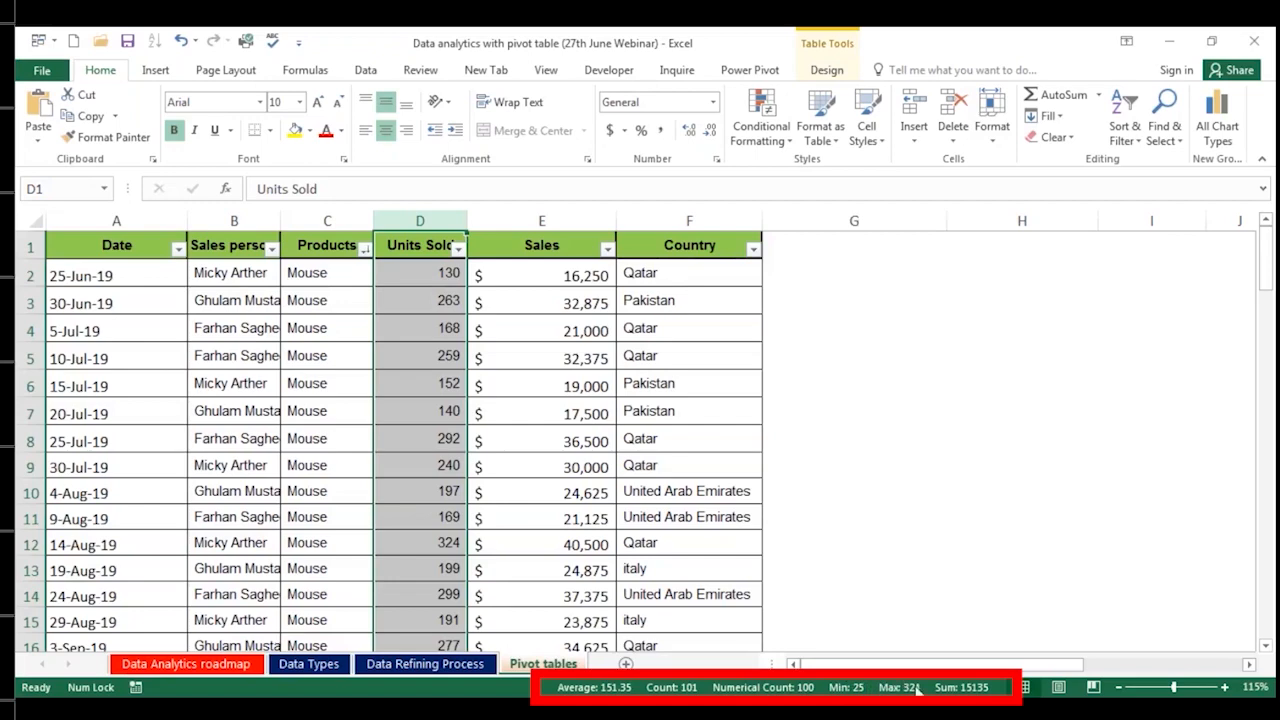
{"action": "right_click", "coordinate": [793, 690]}
{"action": "left_click", "coordinate": [854, 300]}
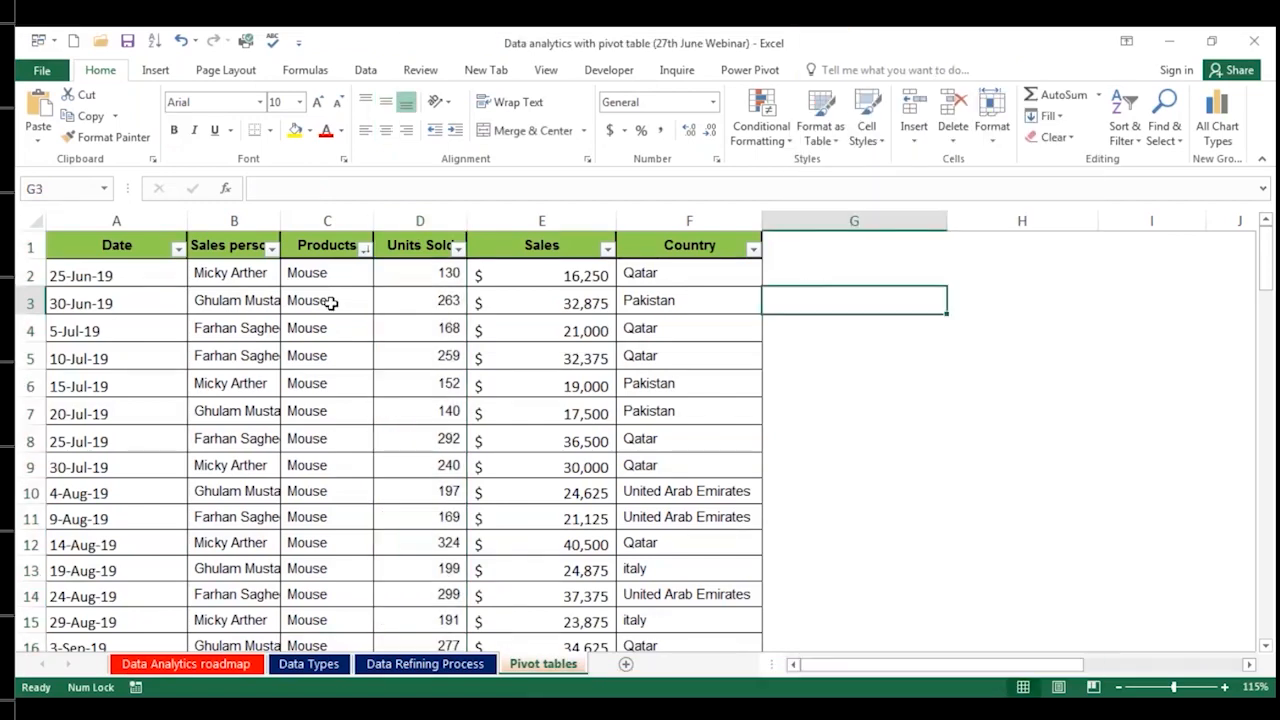
{"action": "left_click", "coordinate": [328, 302]}
{"action": "left_click", "coordinate": [254, 297]}
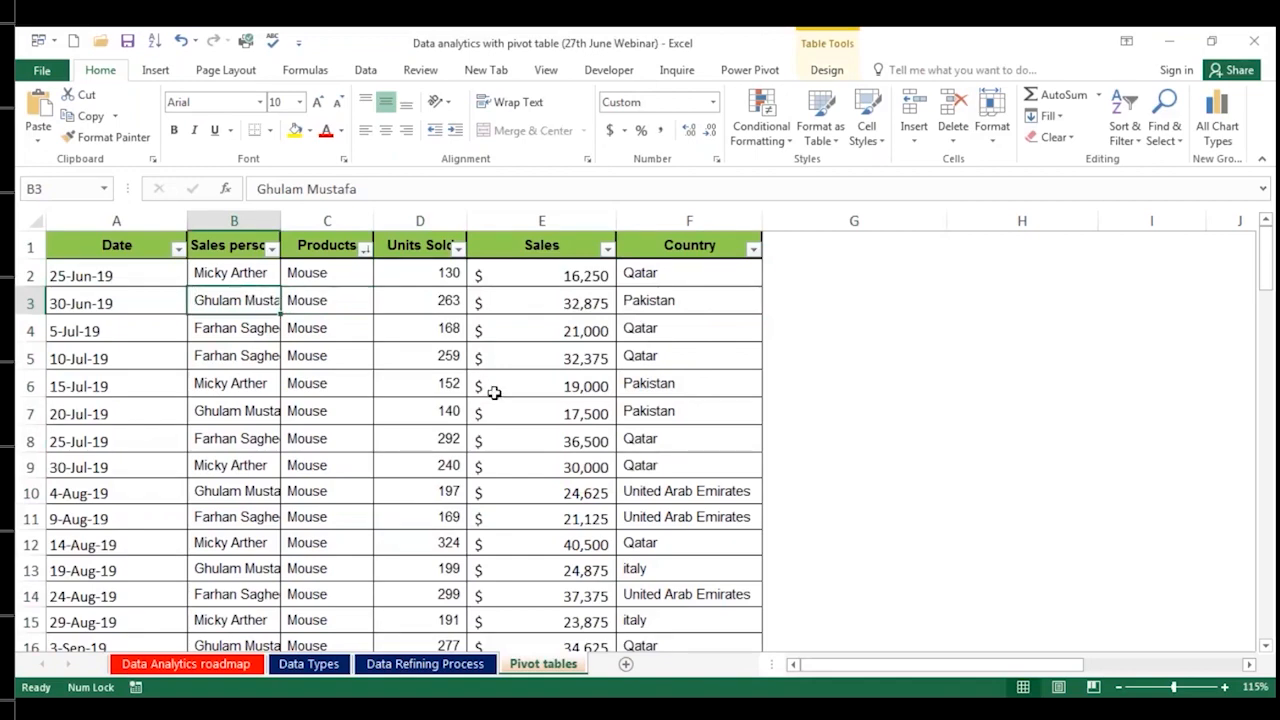
{"action": "left_click", "coordinate": [808, 305]}
{"action": "left_click", "coordinate": [837, 328]}
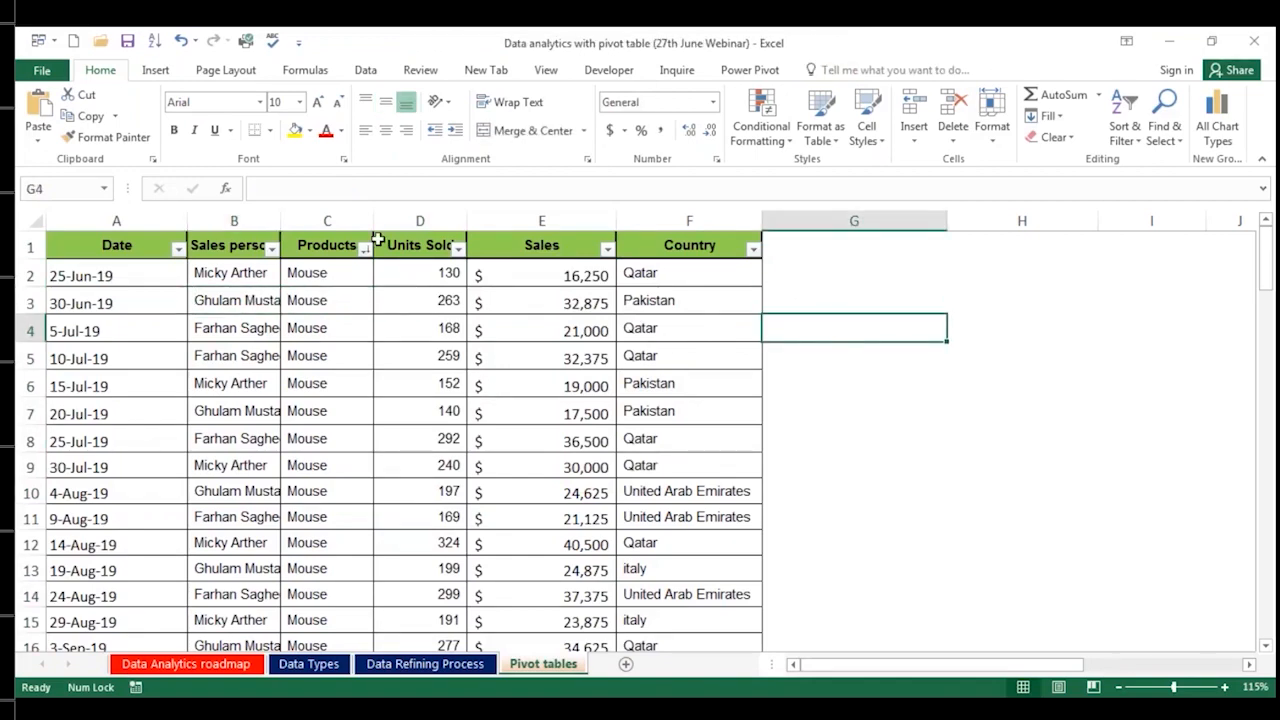
{"action": "left_click", "coordinate": [225, 350]}
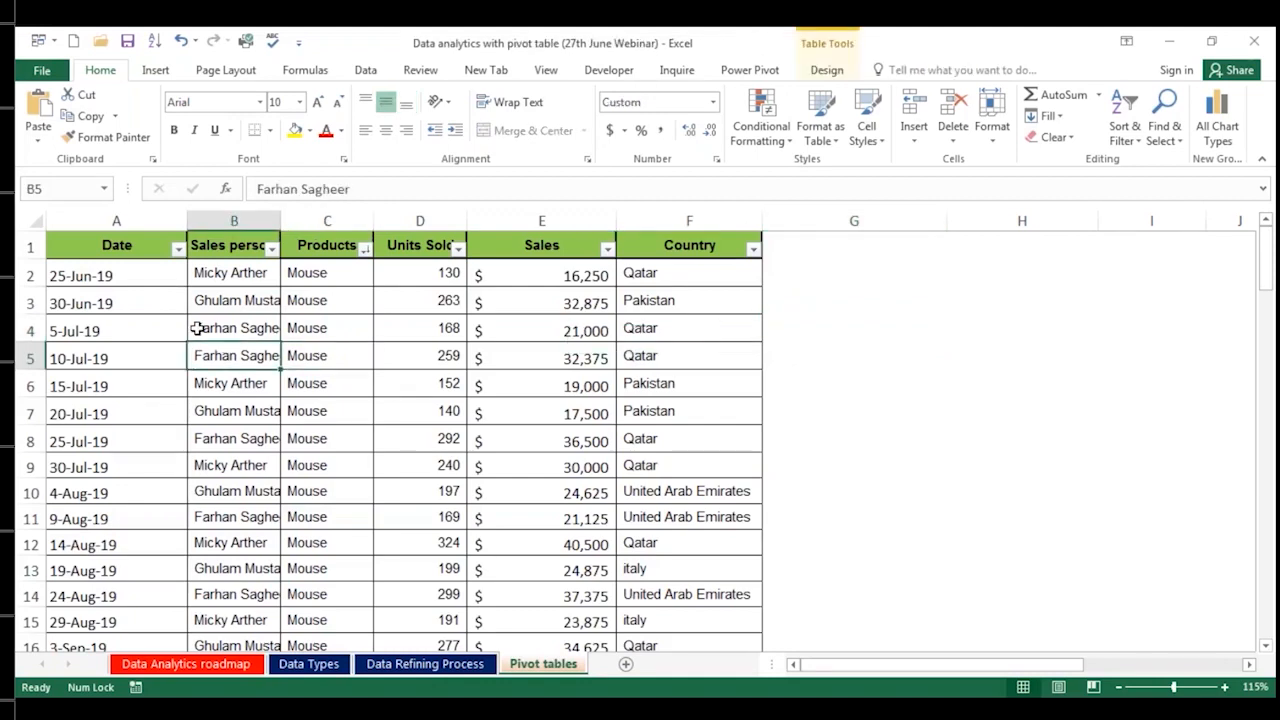
{"action": "key", "text": "ctrl+a"}
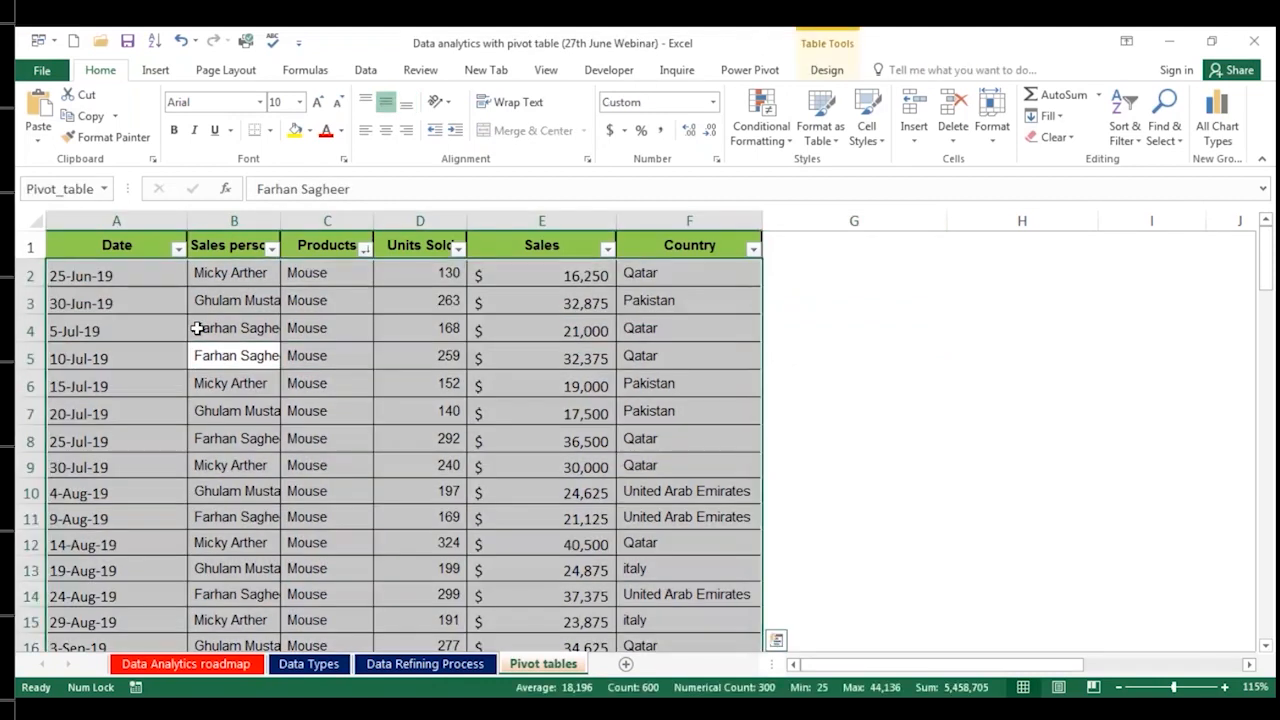
Step: Enter the note CTRL+SHIFT+F3 in G4 and undo the table's automatic expansion into column G
{"action": "left_click", "coordinate": [859, 334]}
{"action": "key", "text": "Caps_Lock"}
{"action": "type", "text": "CT"}
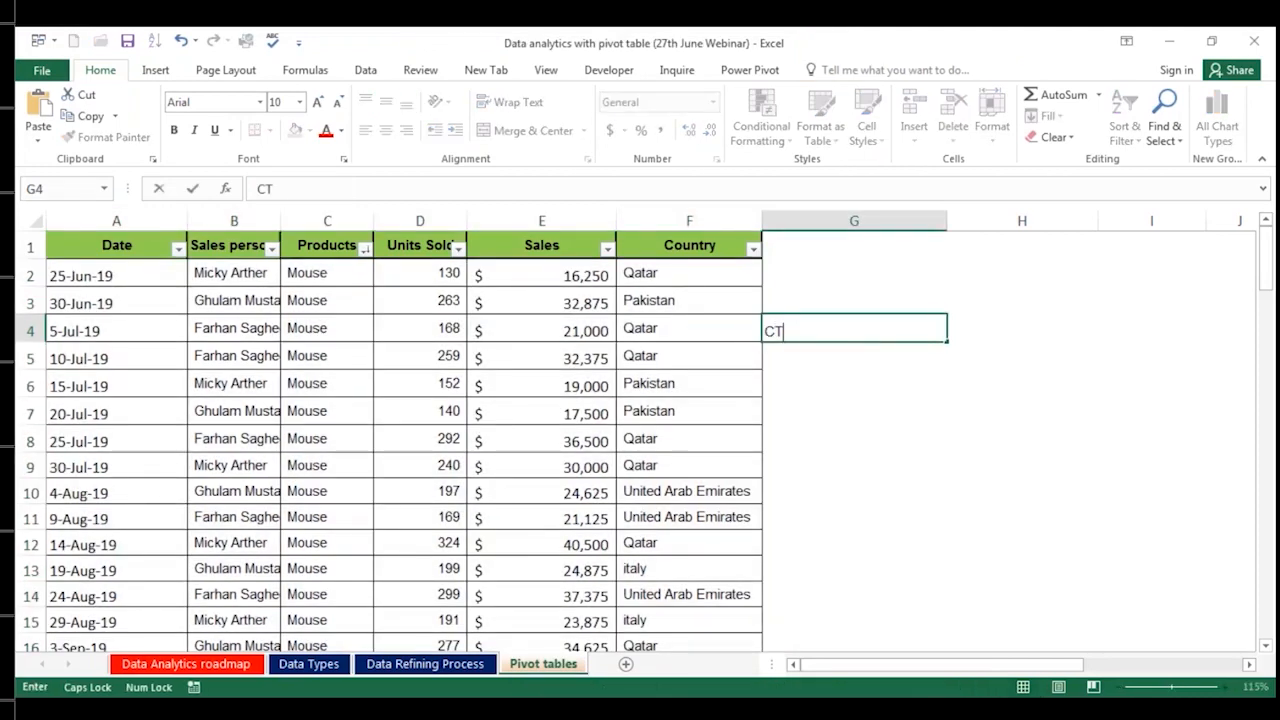
{"action": "type", "text": "RL+H"}
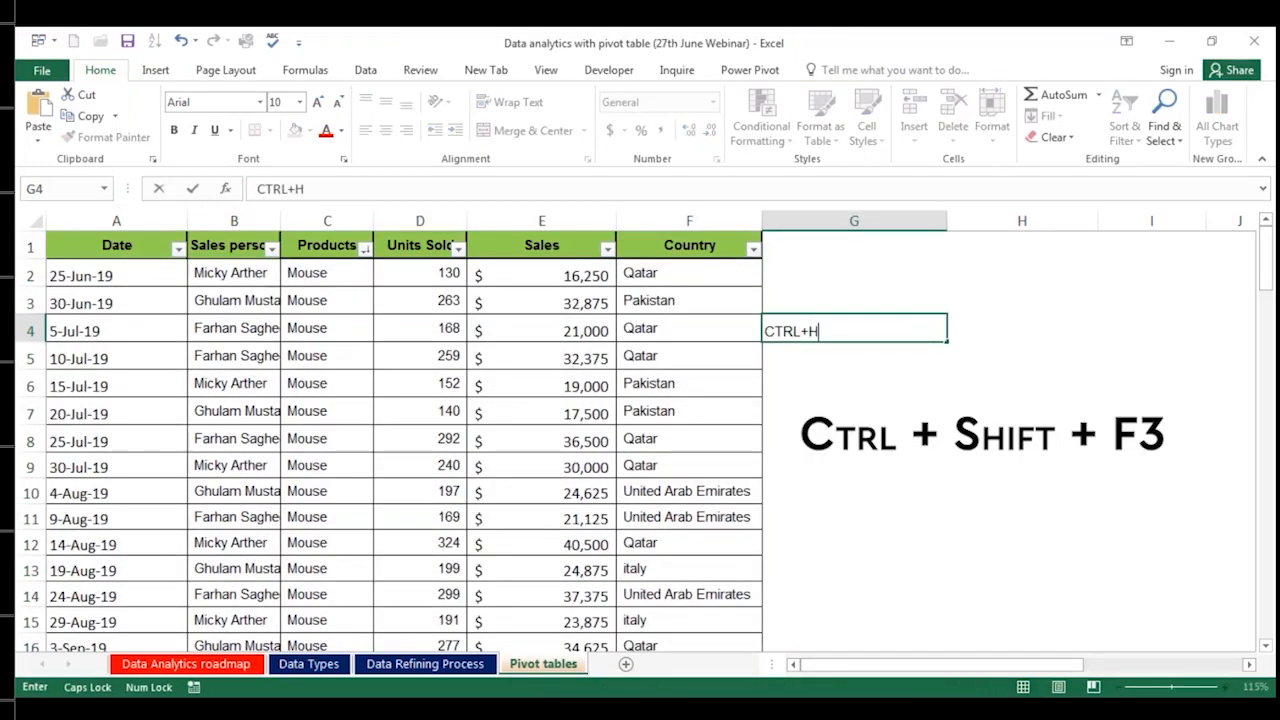
{"action": "key", "text": "BackSpace"}
{"action": "type", "text": "SHIFT+F3"}
{"action": "left_click", "coordinate": [563, 358]}
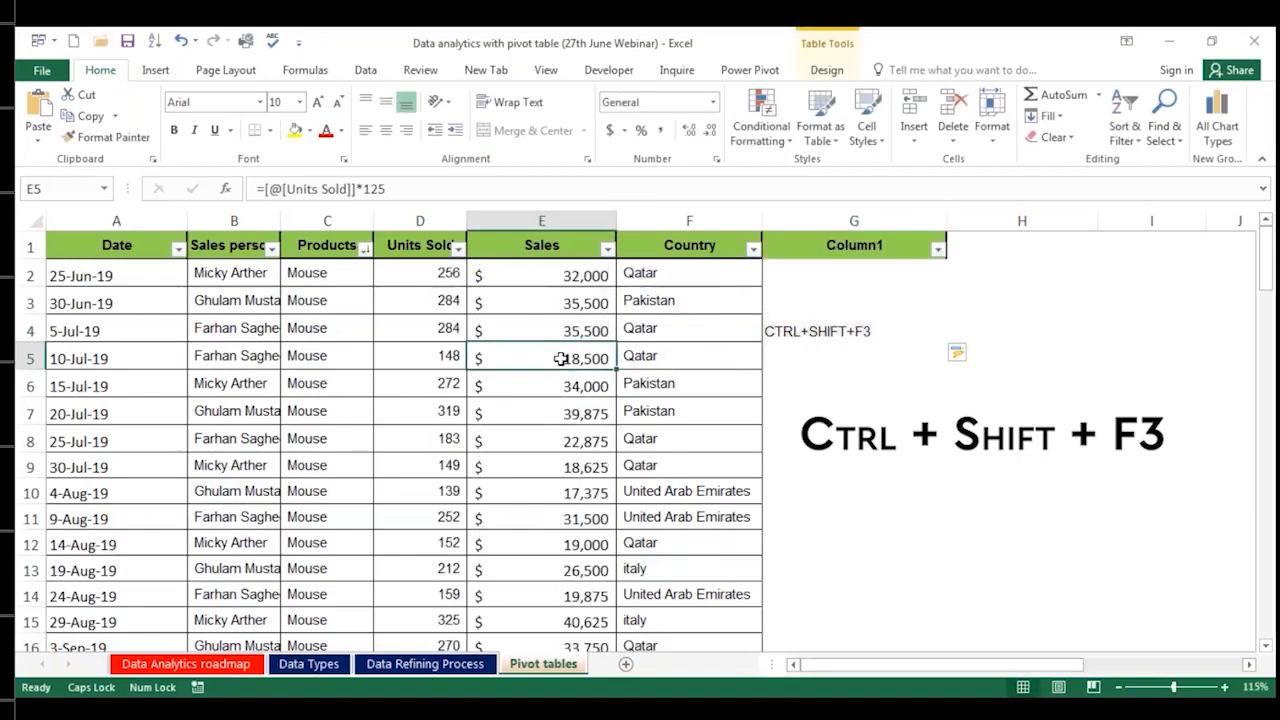
{"action": "key", "text": "ctrl+z"}
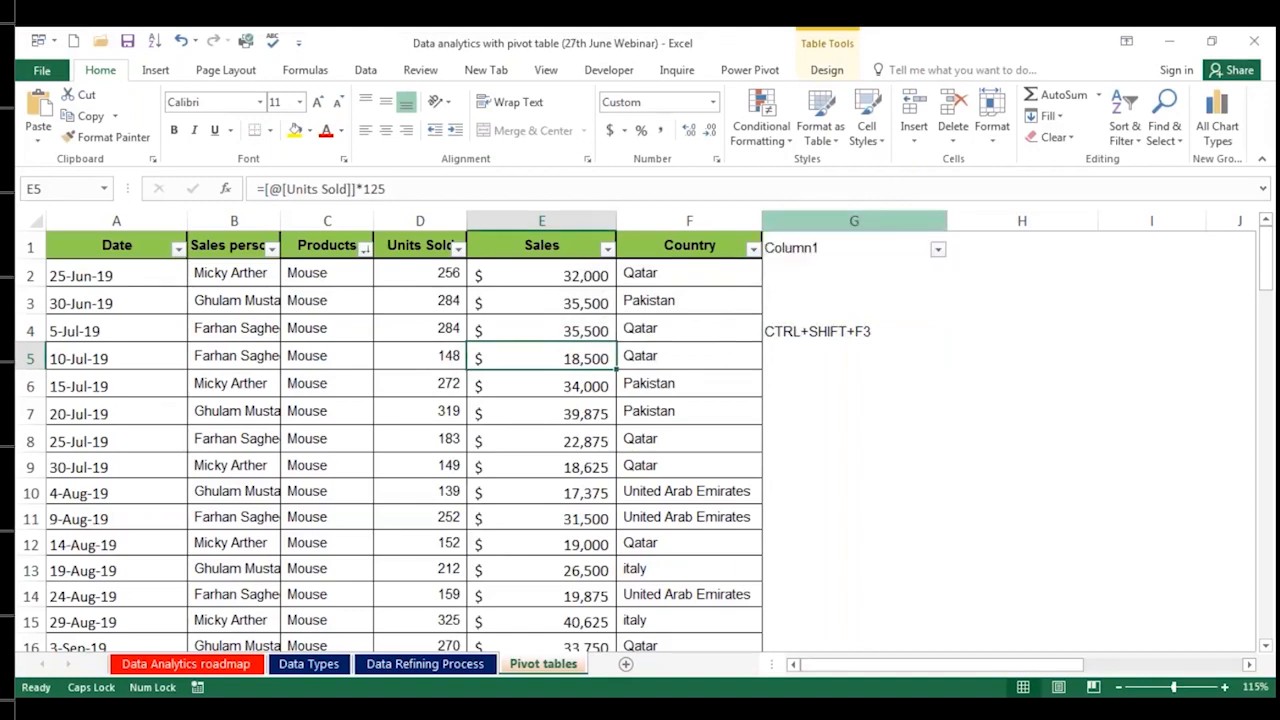
Step: Create names from the top row only for the sales table's data range, excluding its header row
{"action": "left_click", "coordinate": [550, 399]}
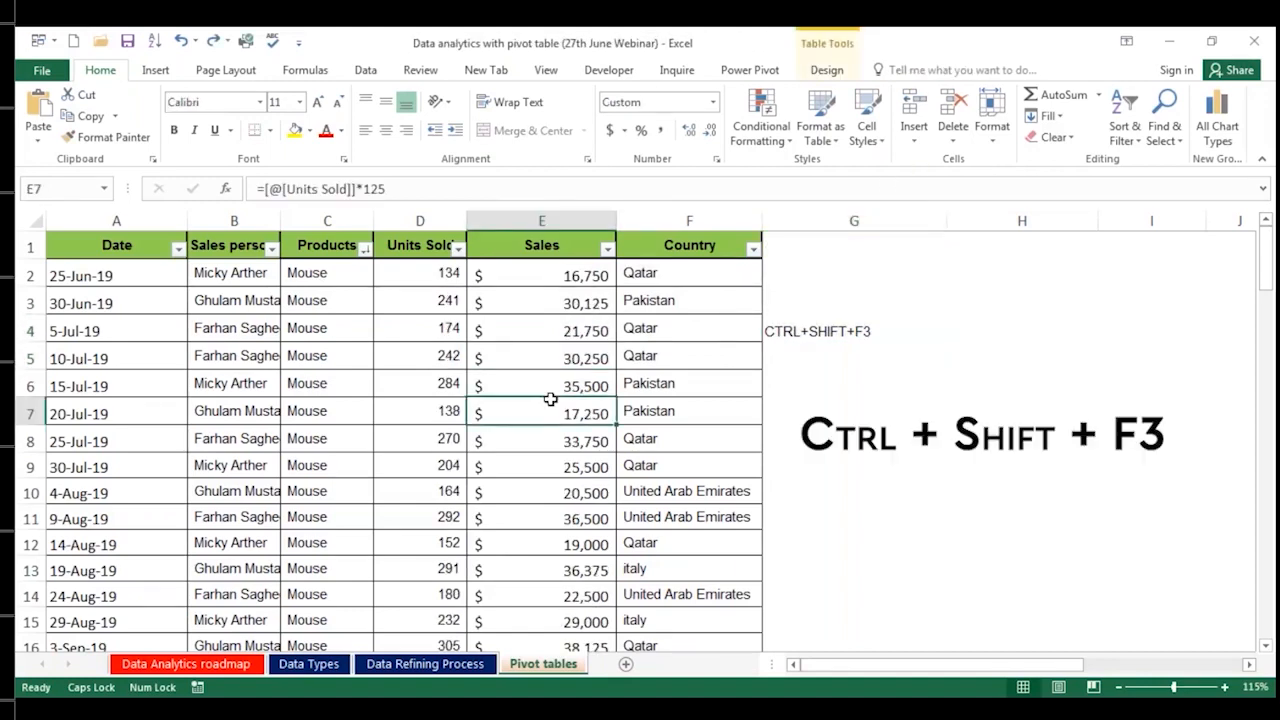
{"action": "key", "text": "ctrl+a"}
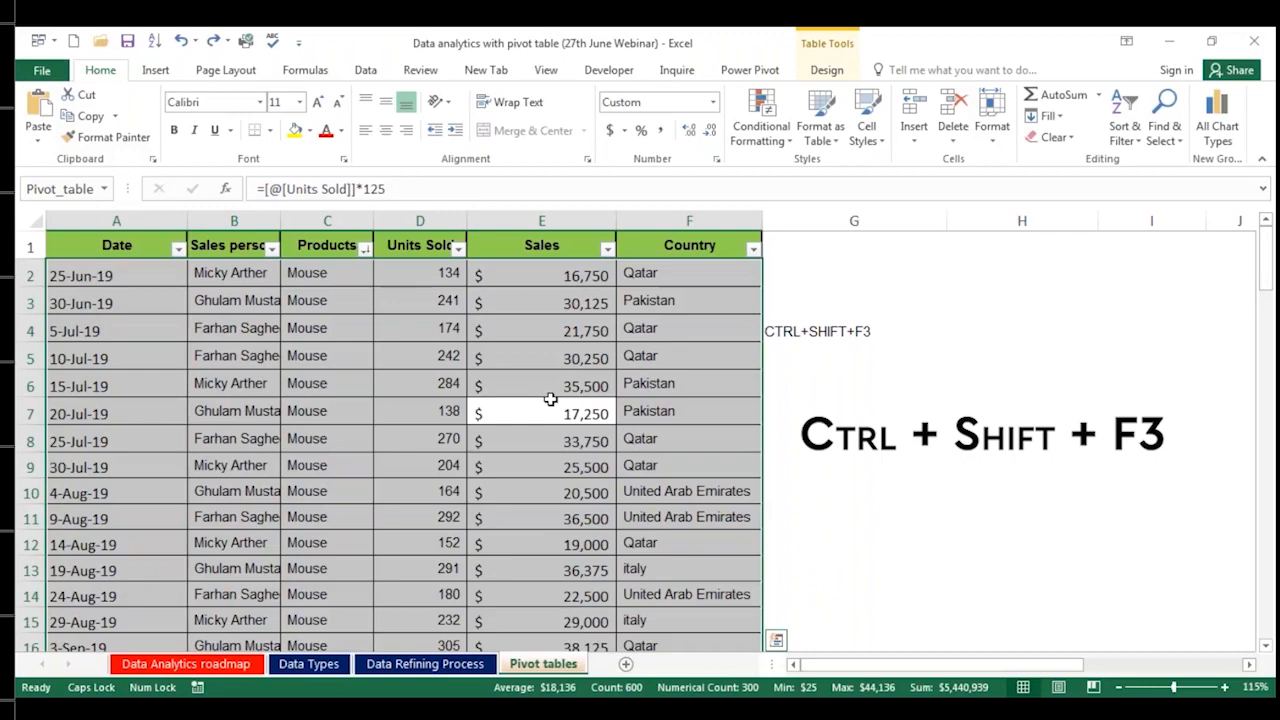
{"action": "key", "text": "ctrl+q"}
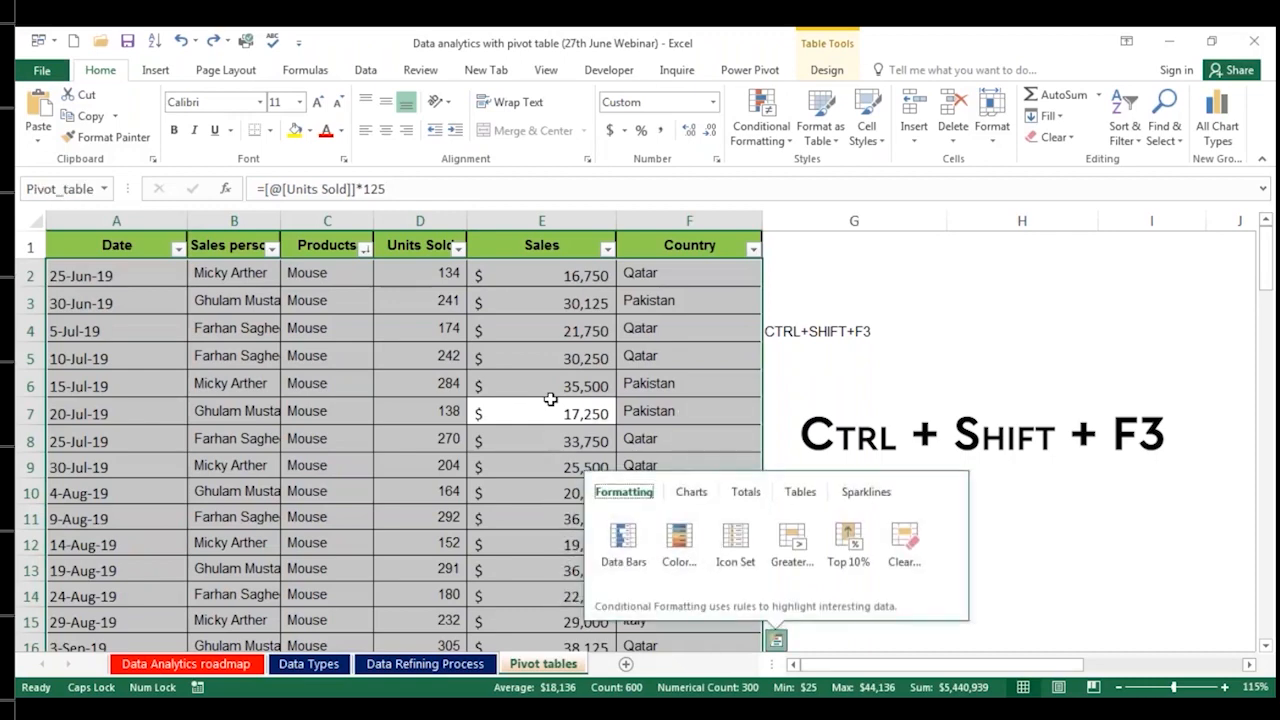
{"action": "key", "text": "Escape"}
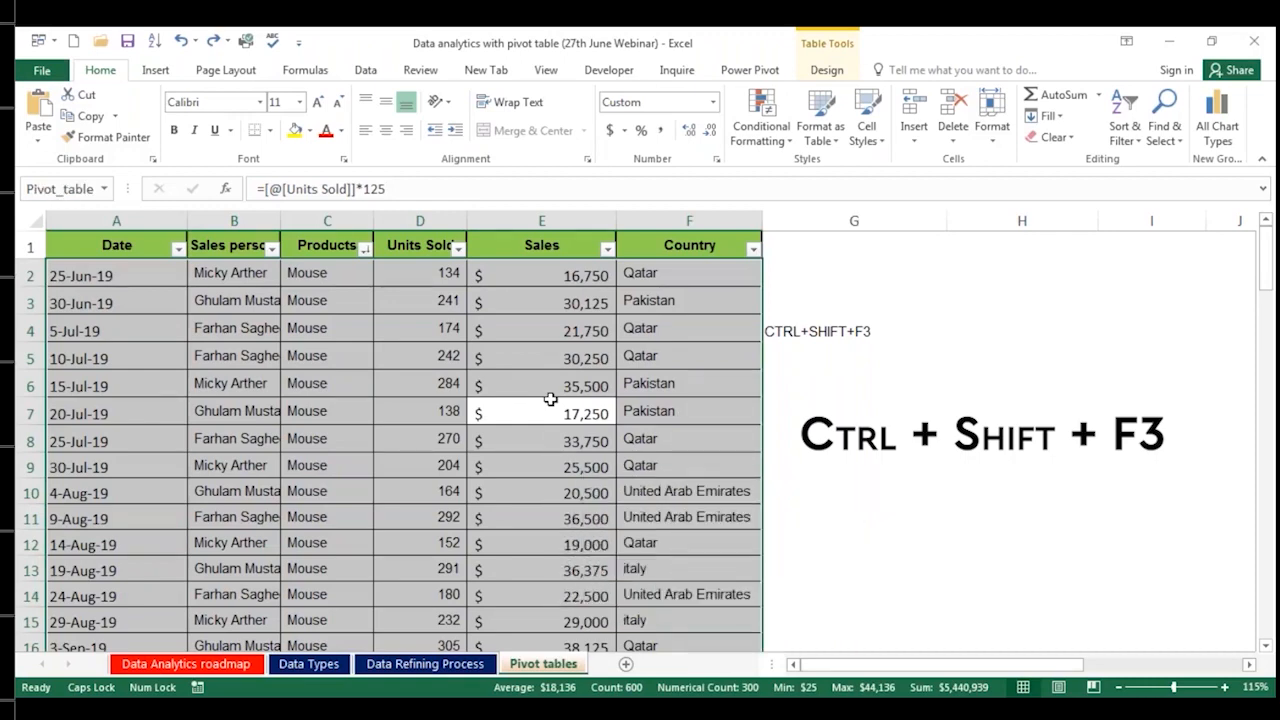
{"action": "key", "text": "ctrl+shift+F3"}
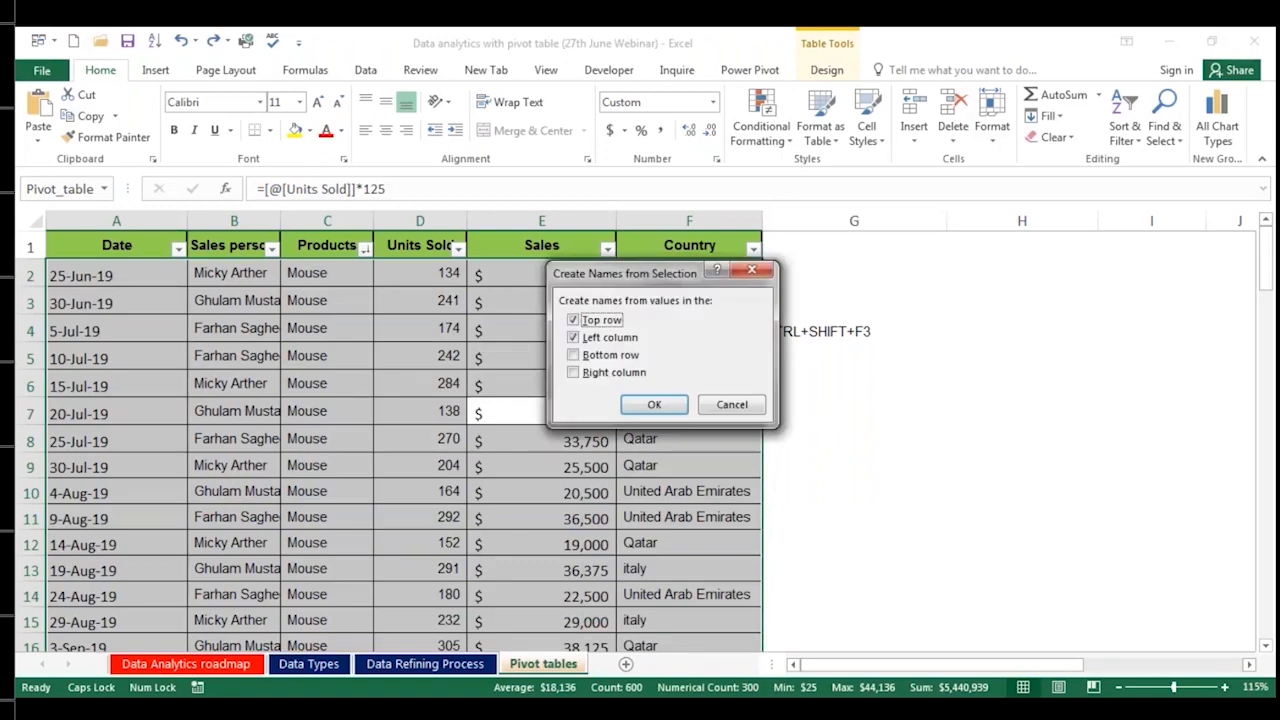
{"action": "left_click", "coordinate": [573, 338]}
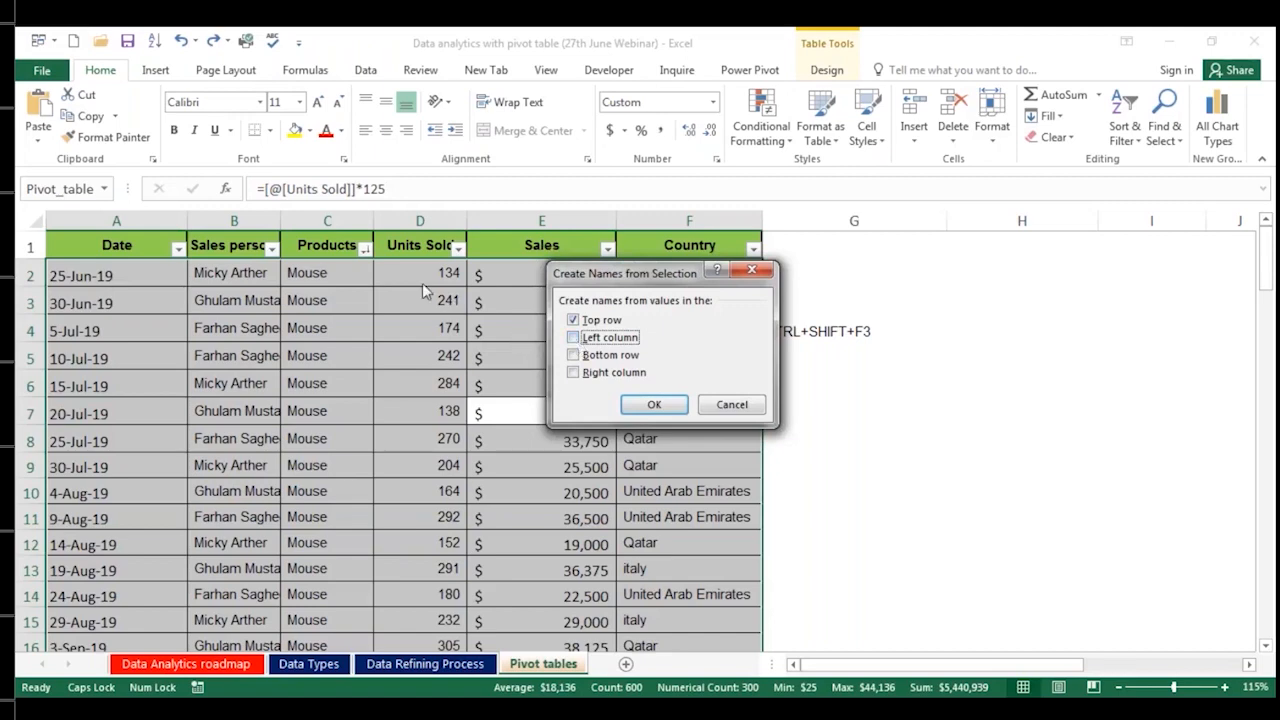
{"action": "left_click", "coordinate": [654, 405]}
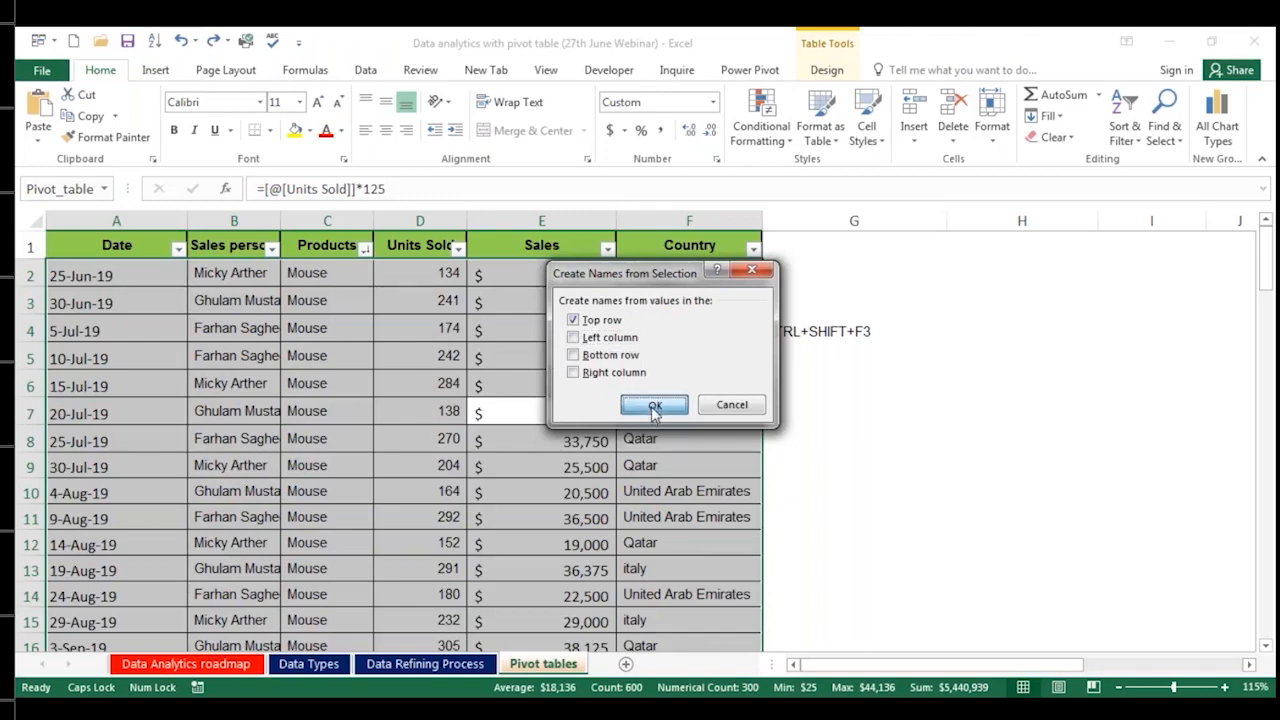
Step: Check the created names by selecting the Qatar named range
{"action": "left_click", "coordinate": [385, 358]}
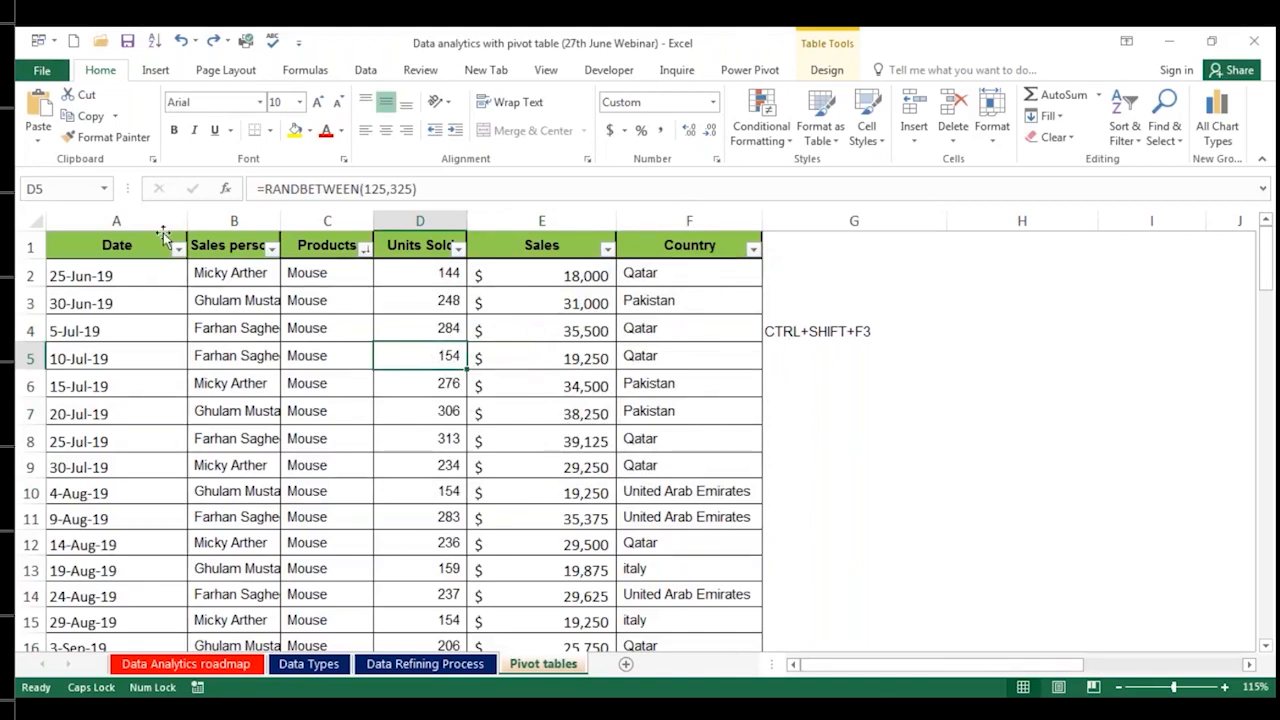
{"action": "left_click", "coordinate": [104, 188]}
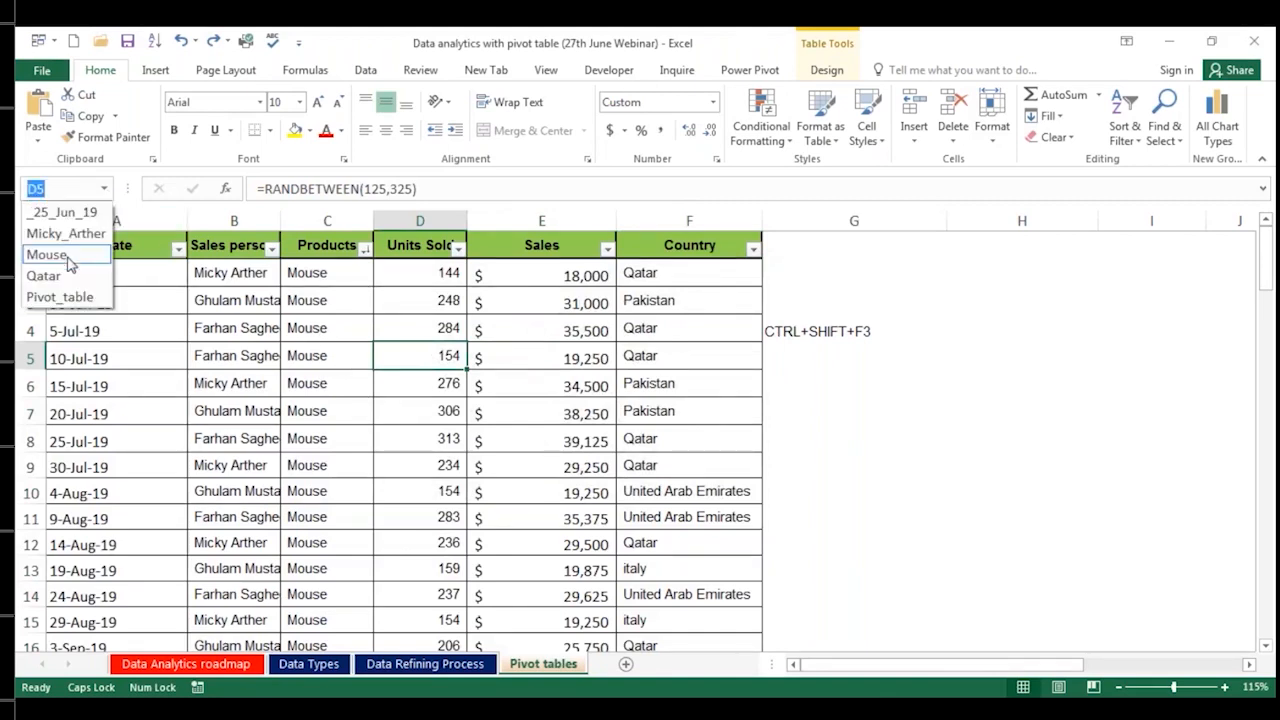
{"action": "left_click", "coordinate": [70, 274]}
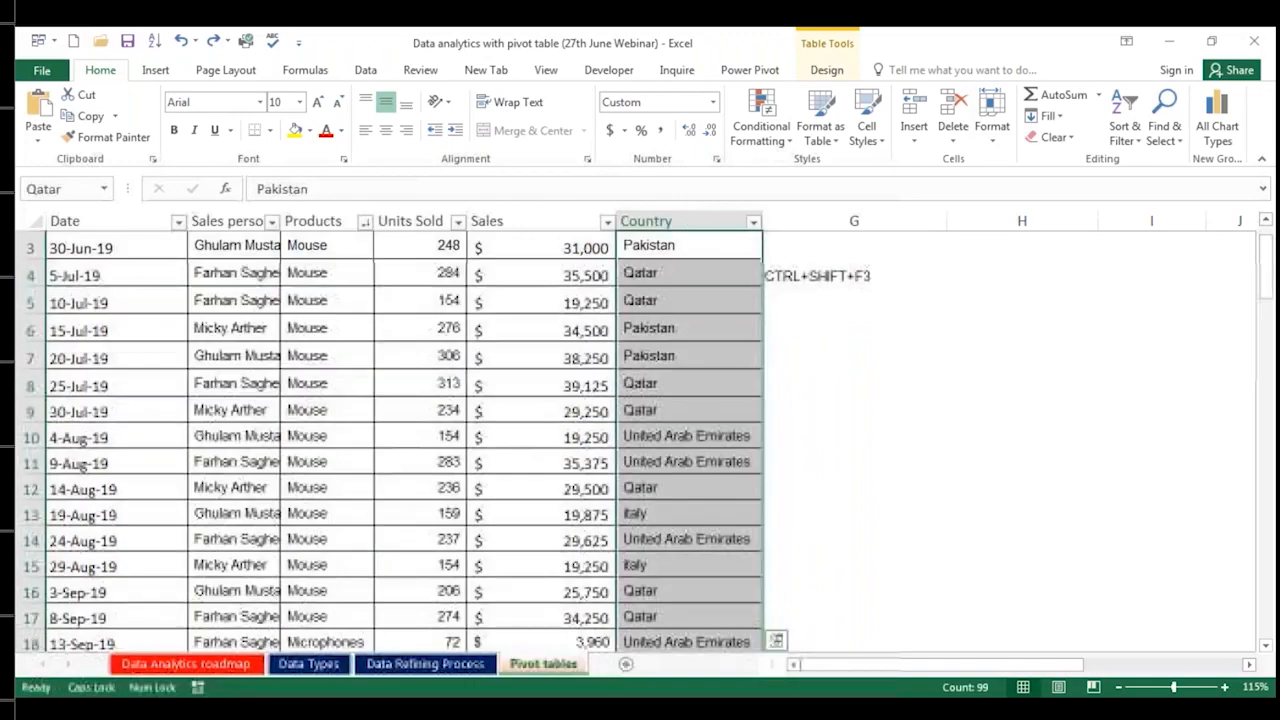
{"action": "scroll", "coordinate": [133, 308], "scroll_direction": "up", "scroll_amount": 1}
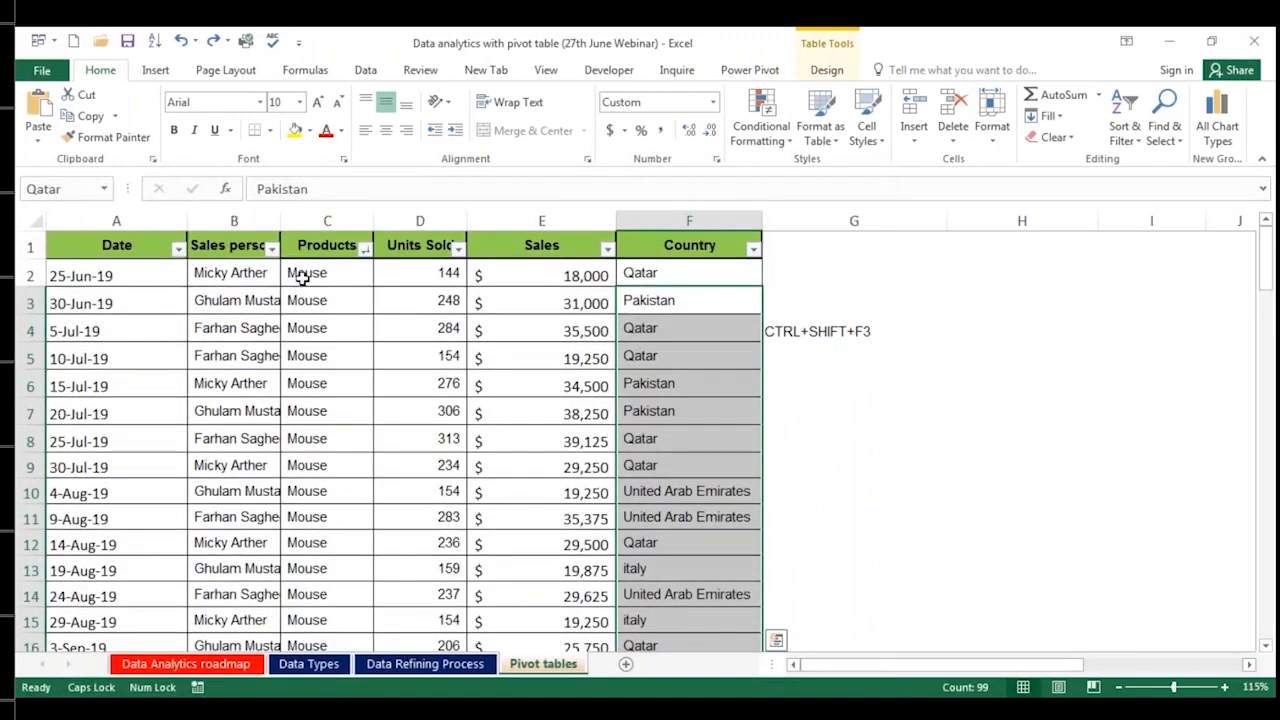
Step: Undo the last edits, return to the Pivot tables sheet and check the list of defined names
{"action": "key", "text": "ctrl+z"}
{"action": "key", "text": "ctrl+z"}
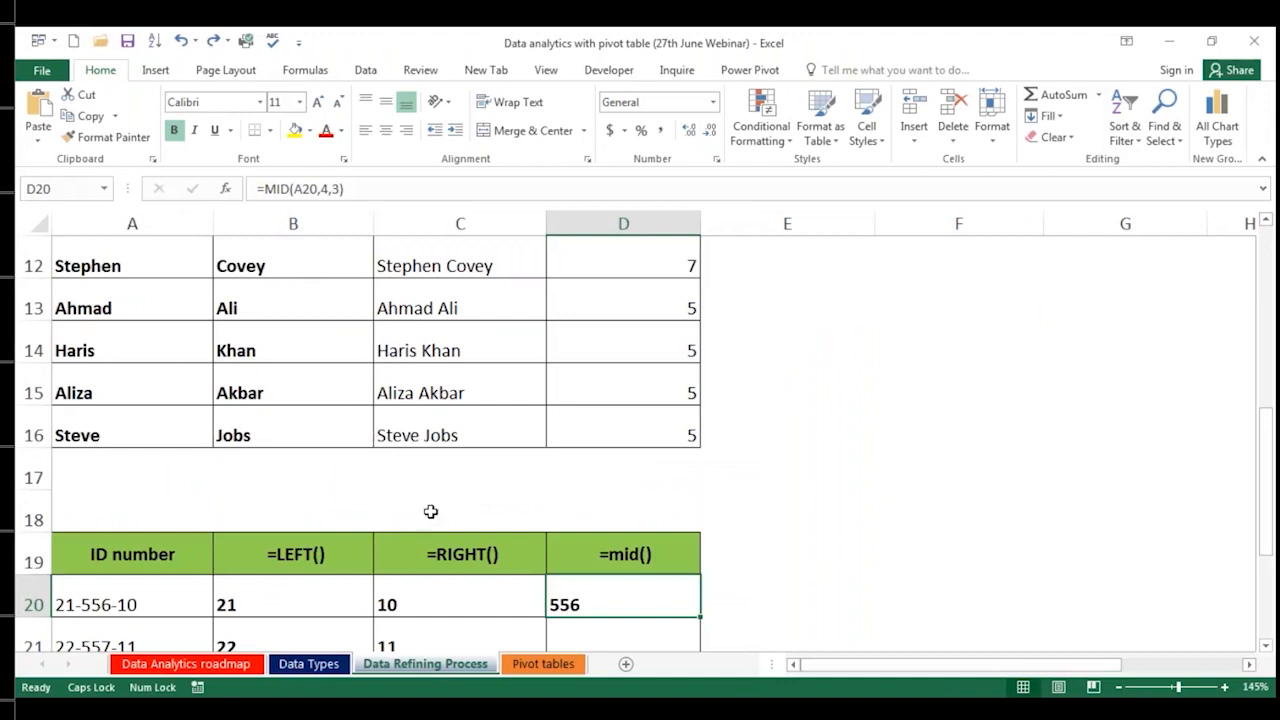
{"action": "left_click", "coordinate": [540, 664]}
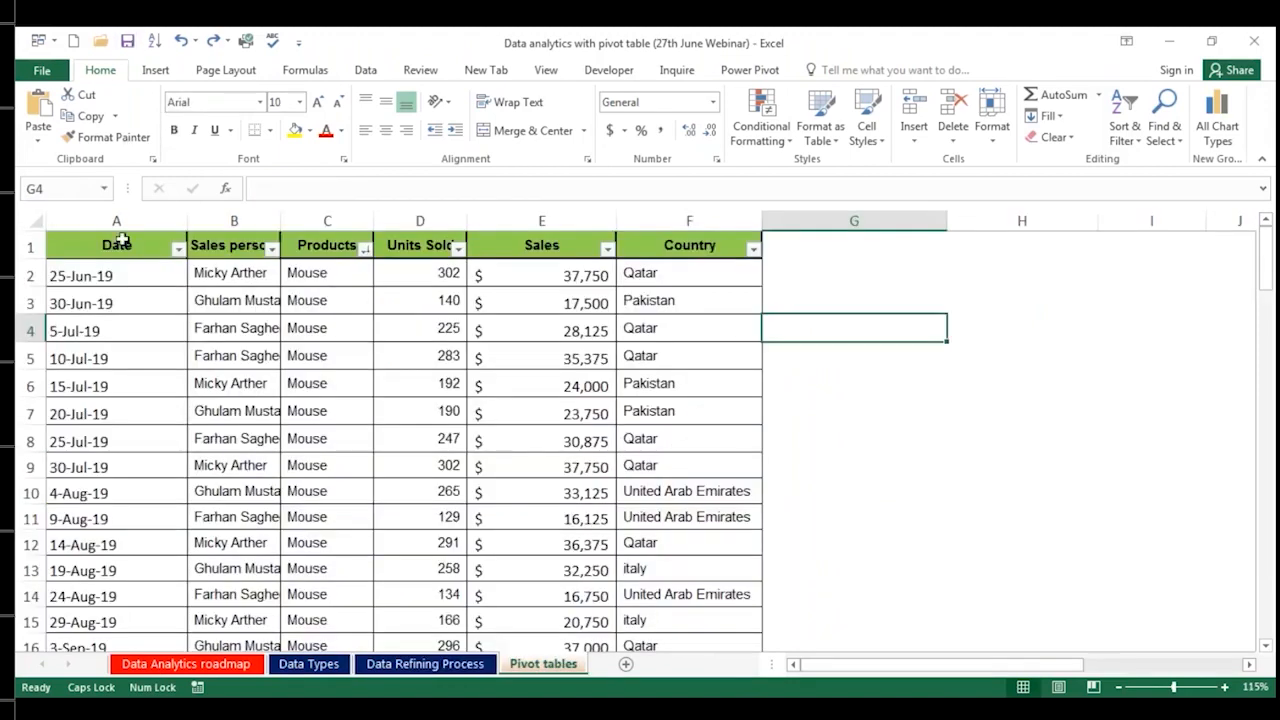
{"action": "left_click", "coordinate": [104, 188]}
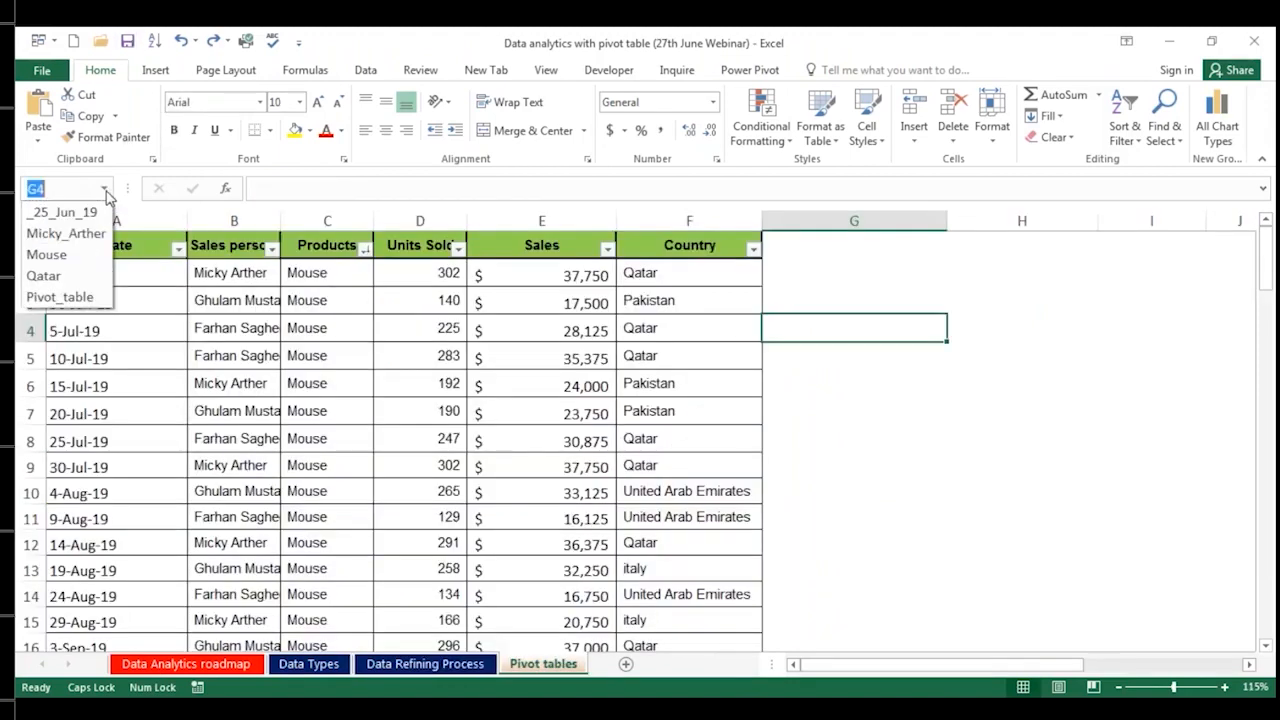
{"action": "left_click", "coordinate": [162, 291]}
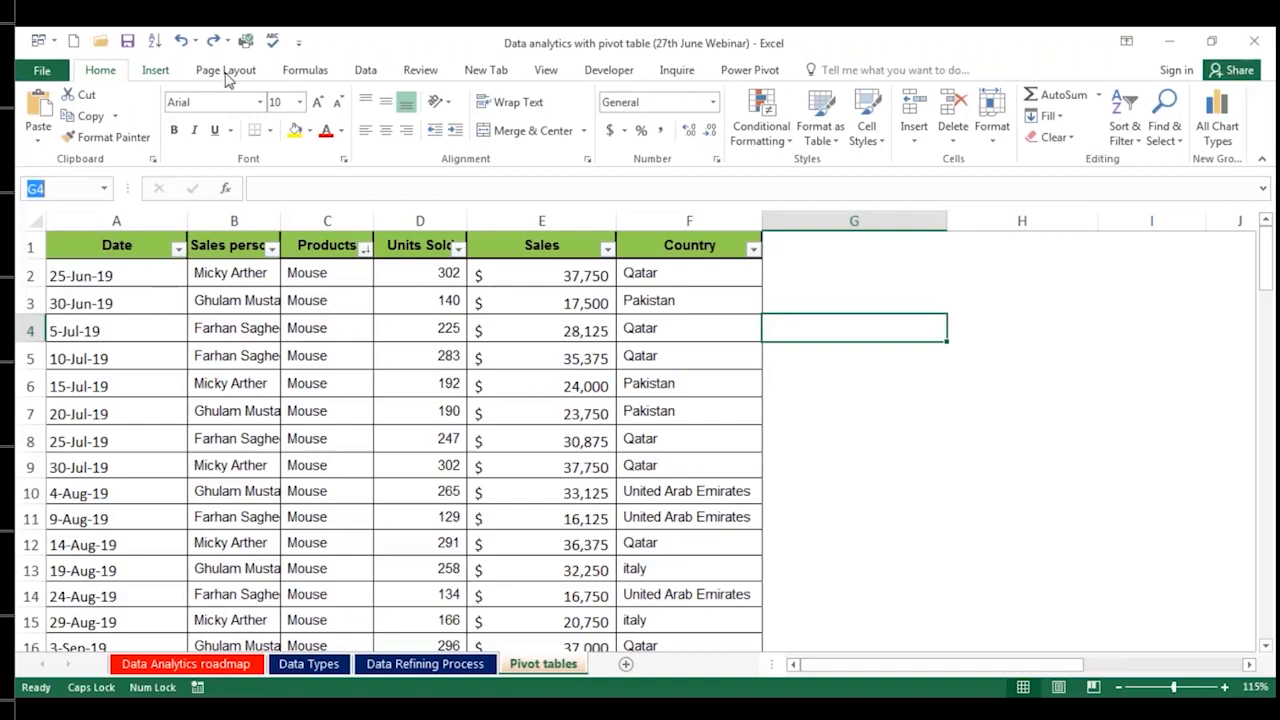
Step: Delete all defined names from _25_Jun_19 through Sales_person in the Name Manager
{"action": "left_click", "coordinate": [366, 70]}
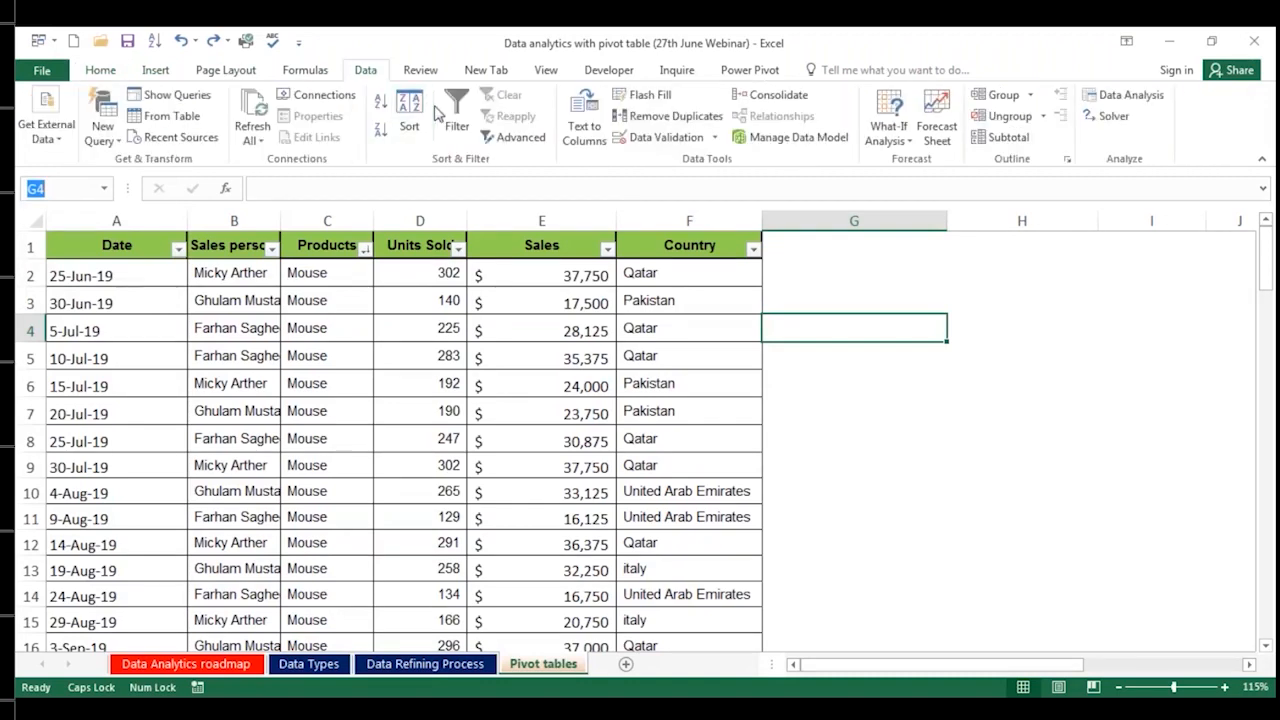
{"action": "left_click", "coordinate": [304, 70]}
{"action": "left_click", "coordinate": [552, 138]}
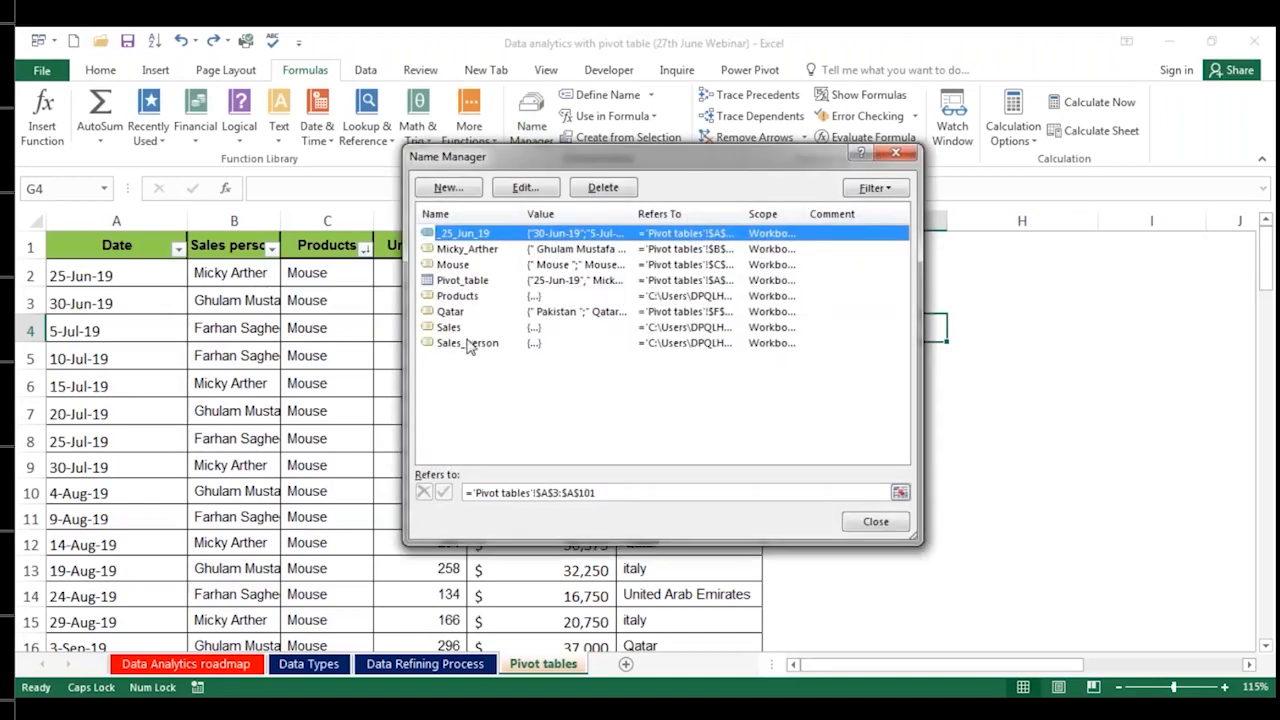
{"action": "left_click", "coordinate": [468, 343], "text": "shift"}
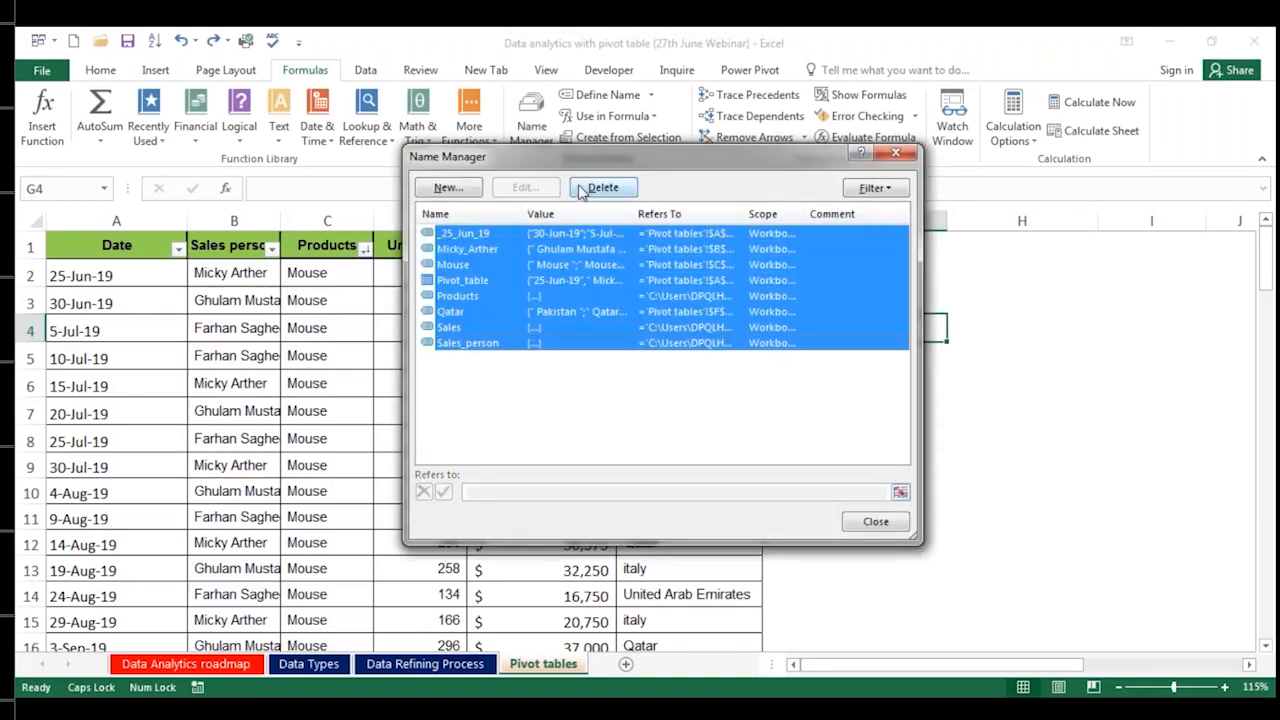
{"action": "left_click", "coordinate": [580, 190]}
{"action": "left_click", "coordinate": [610, 421]}
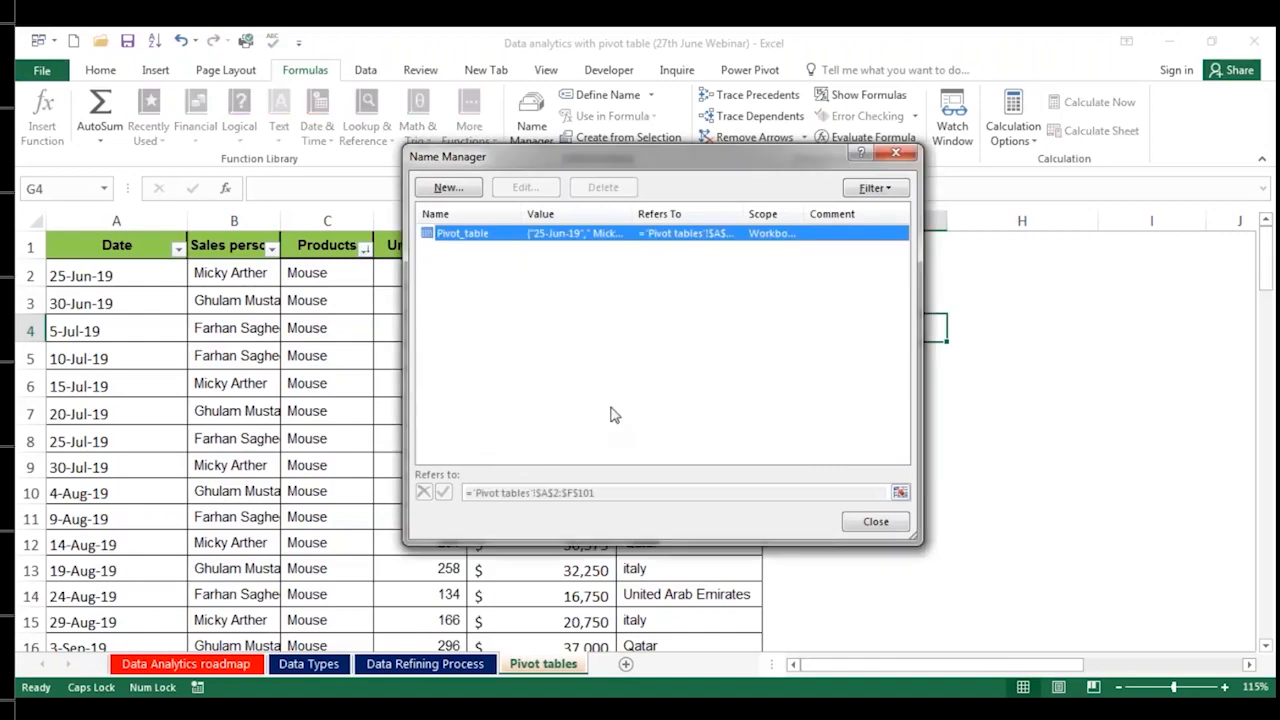
{"action": "left_click", "coordinate": [876, 525]}
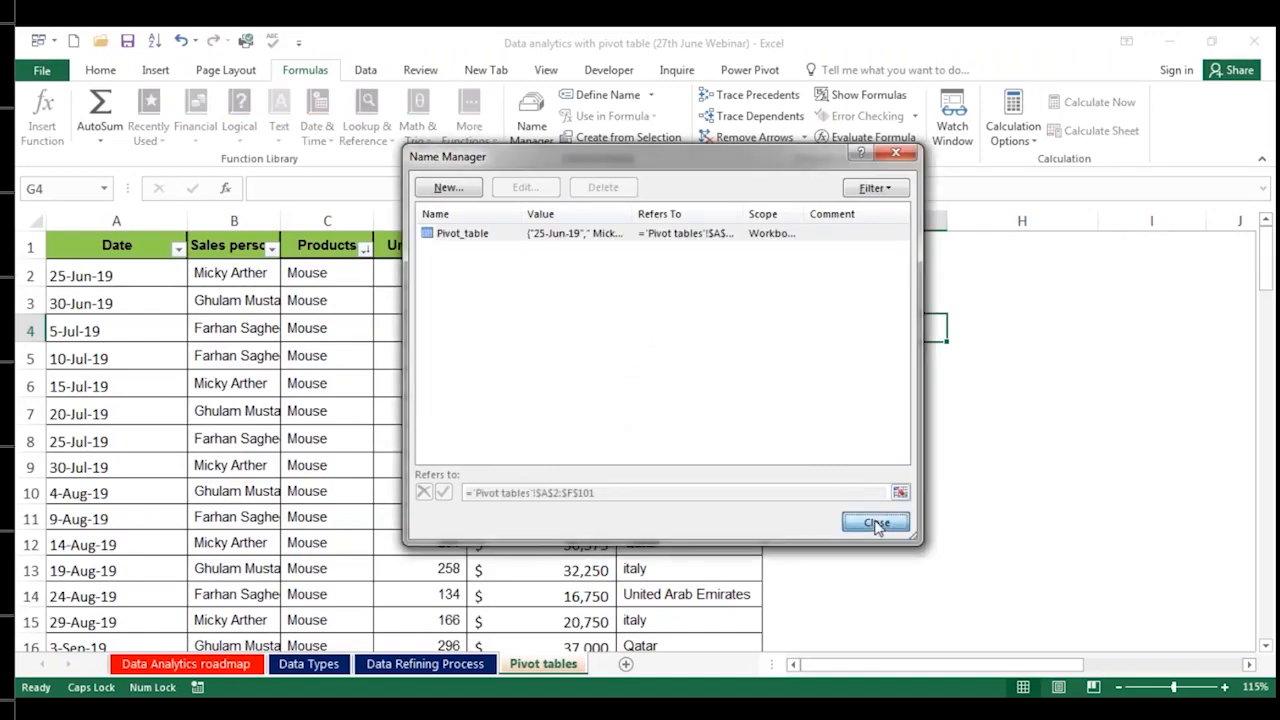
{"action": "left_click", "coordinate": [491, 334]}
{"action": "left_click", "coordinate": [150, 270]}
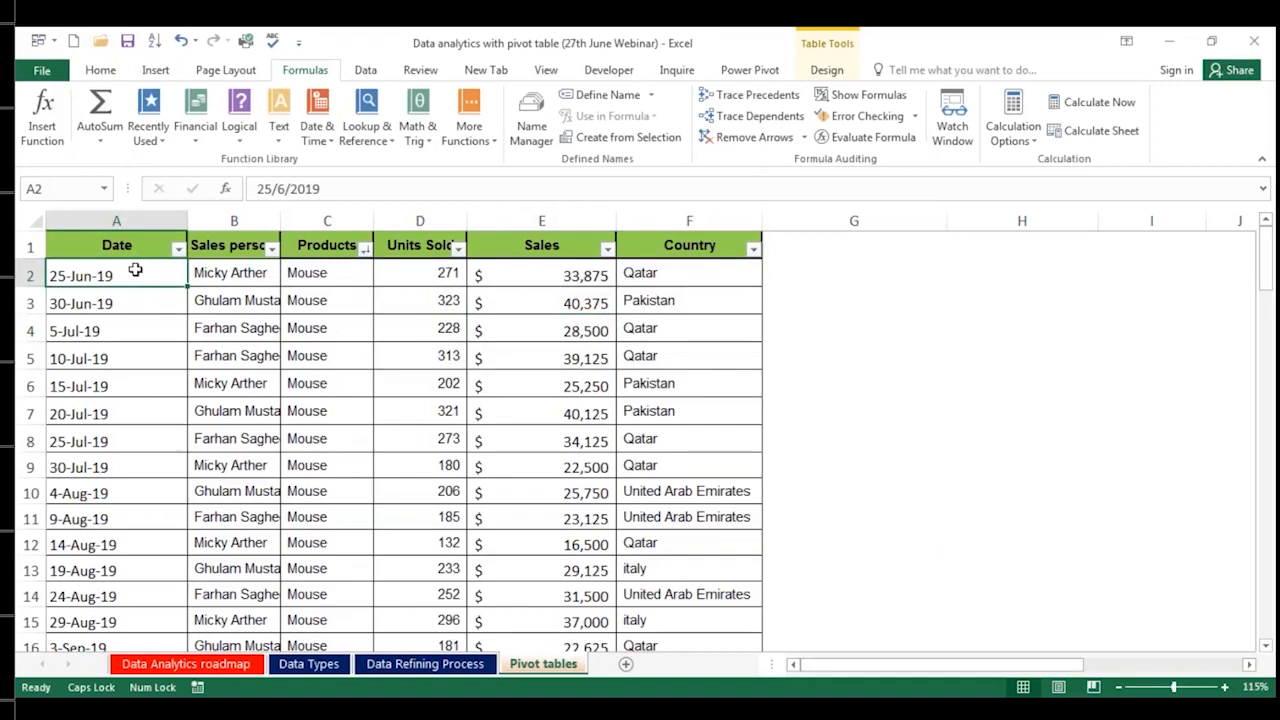
{"action": "key", "text": "ctrl+shift+End"}
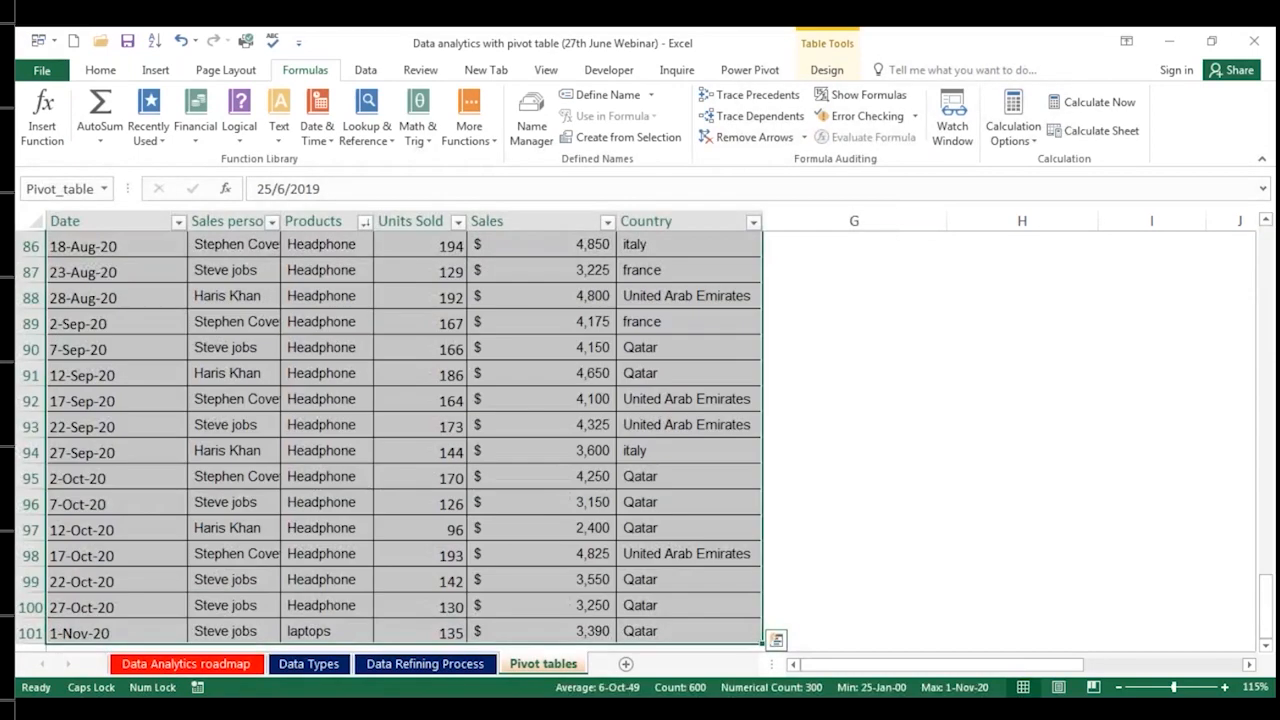
{"action": "key", "text": "ctrl+BackSpace"}
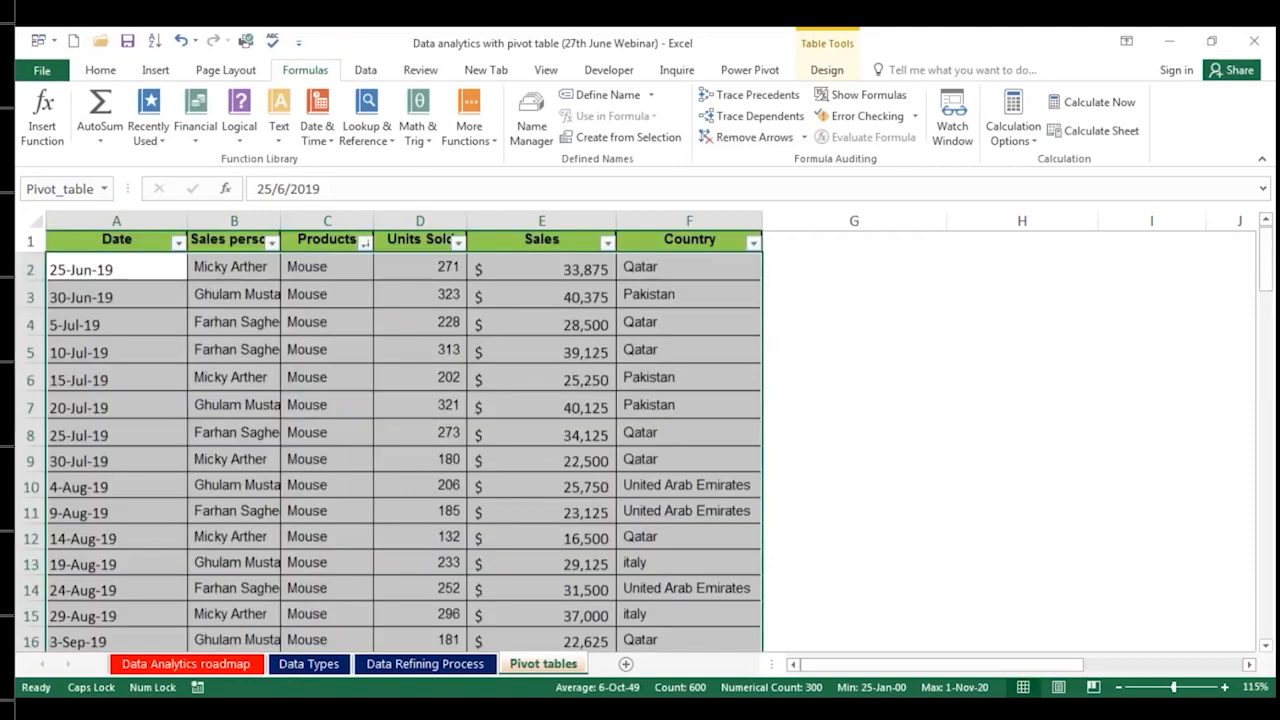
{"action": "left_click", "coordinate": [126, 244], "text": "shift"}
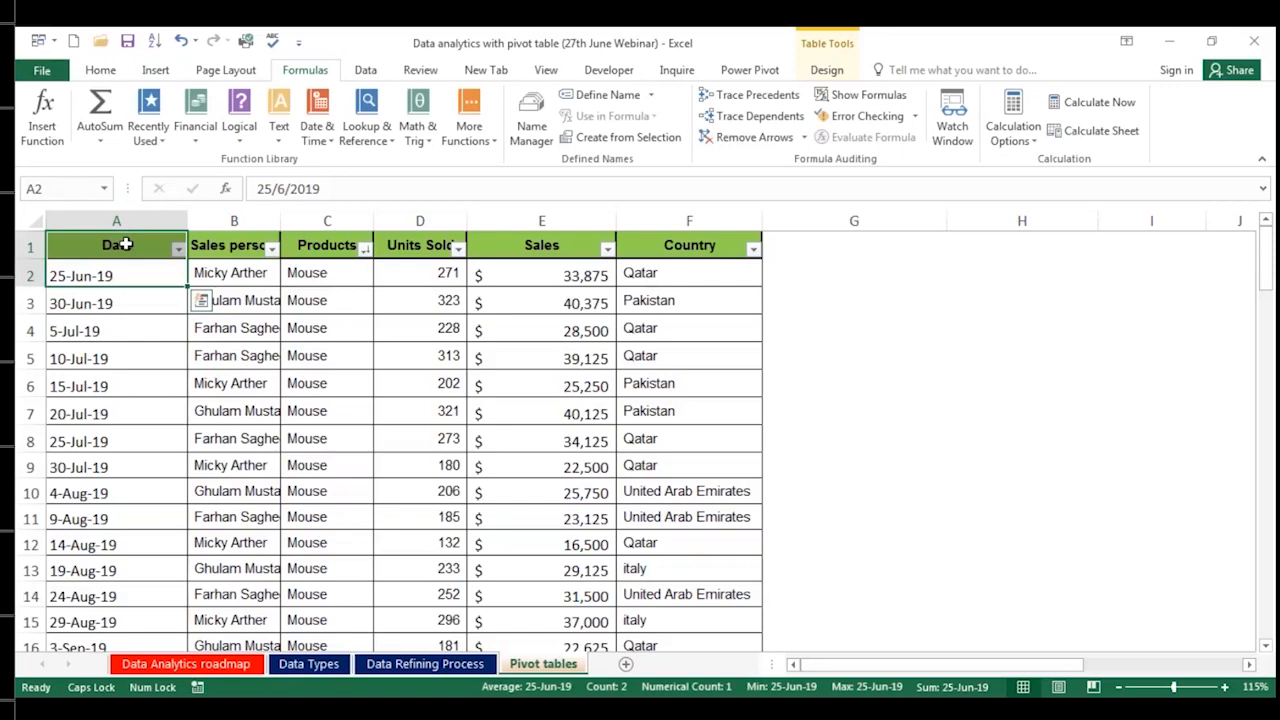
{"action": "key", "text": "ctrl+shift+End"}
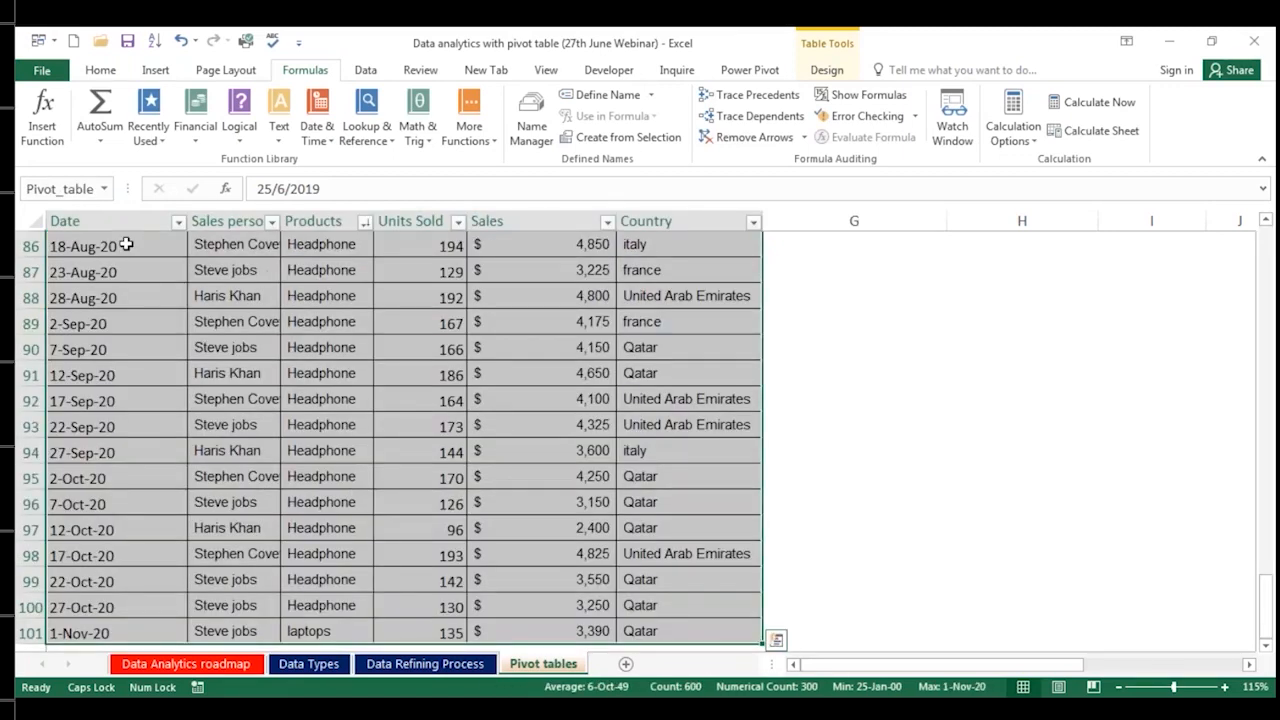
{"action": "key", "text": "ctrl+BackSpace"}
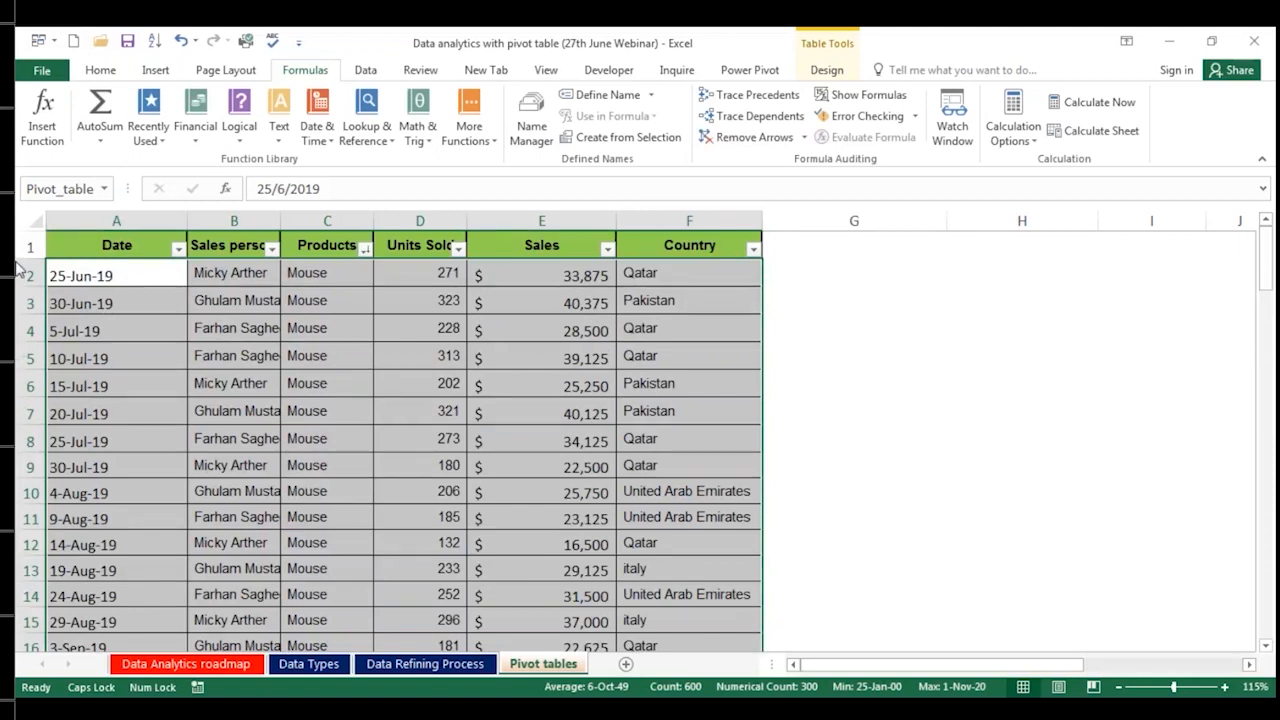
Step: Create names from the top row only for the entire sales table, including its header row
{"action": "left_click", "coordinate": [115, 241]}
{"action": "key", "text": "ctrl+a"}
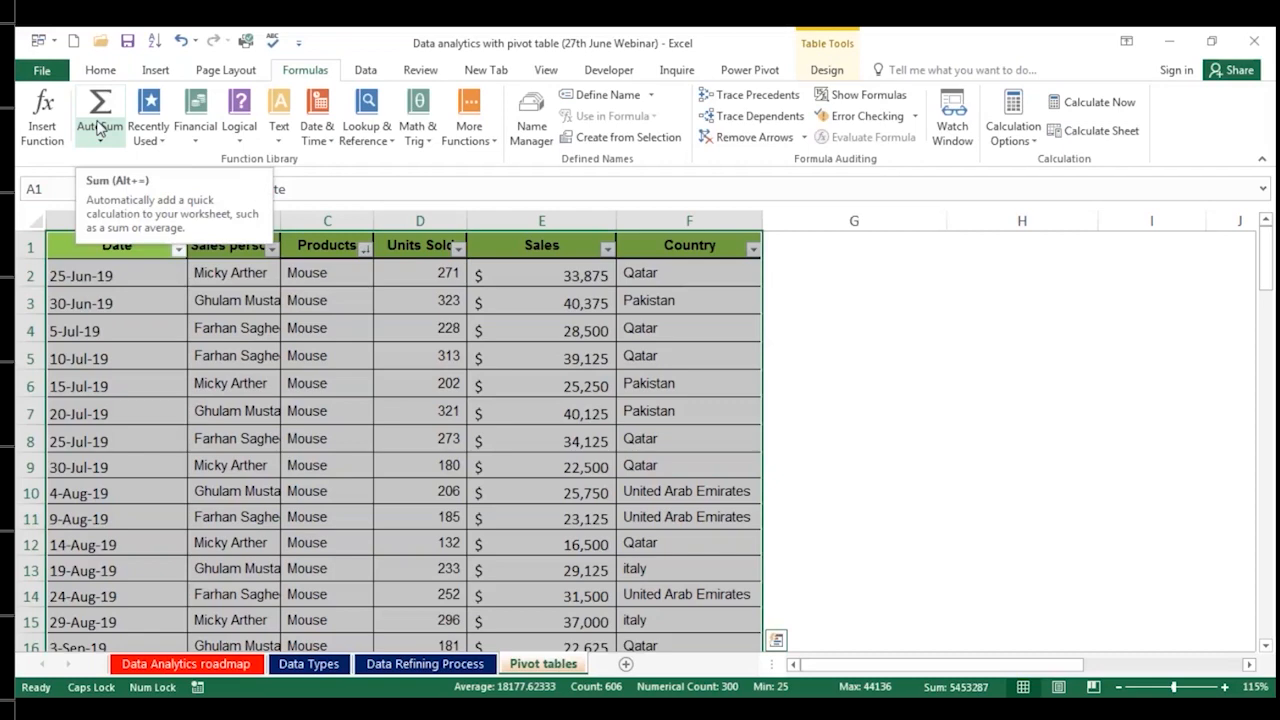
{"action": "key", "text": "ctrl+shift+F3"}
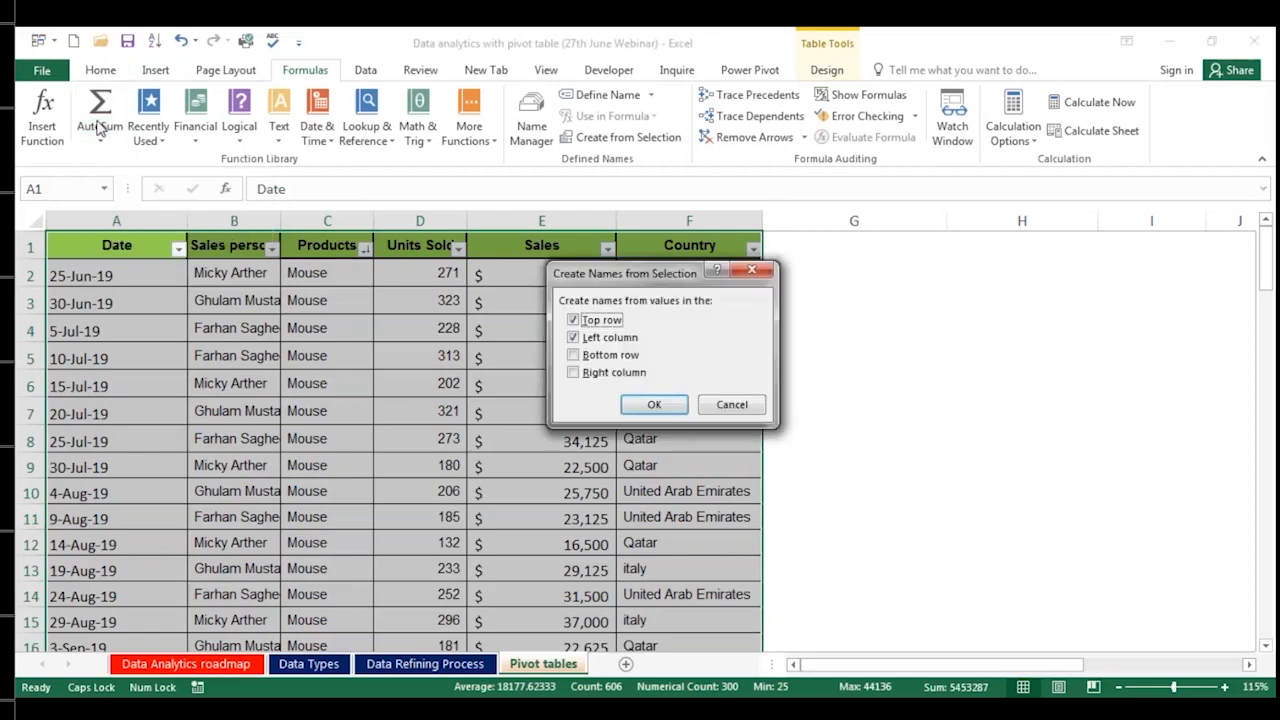
{"action": "left_click", "coordinate": [573, 338]}
{"action": "left_click", "coordinate": [654, 404]}
Step: Check the new column names by selecting the Country named range
{"action": "left_click", "coordinate": [210, 325]}
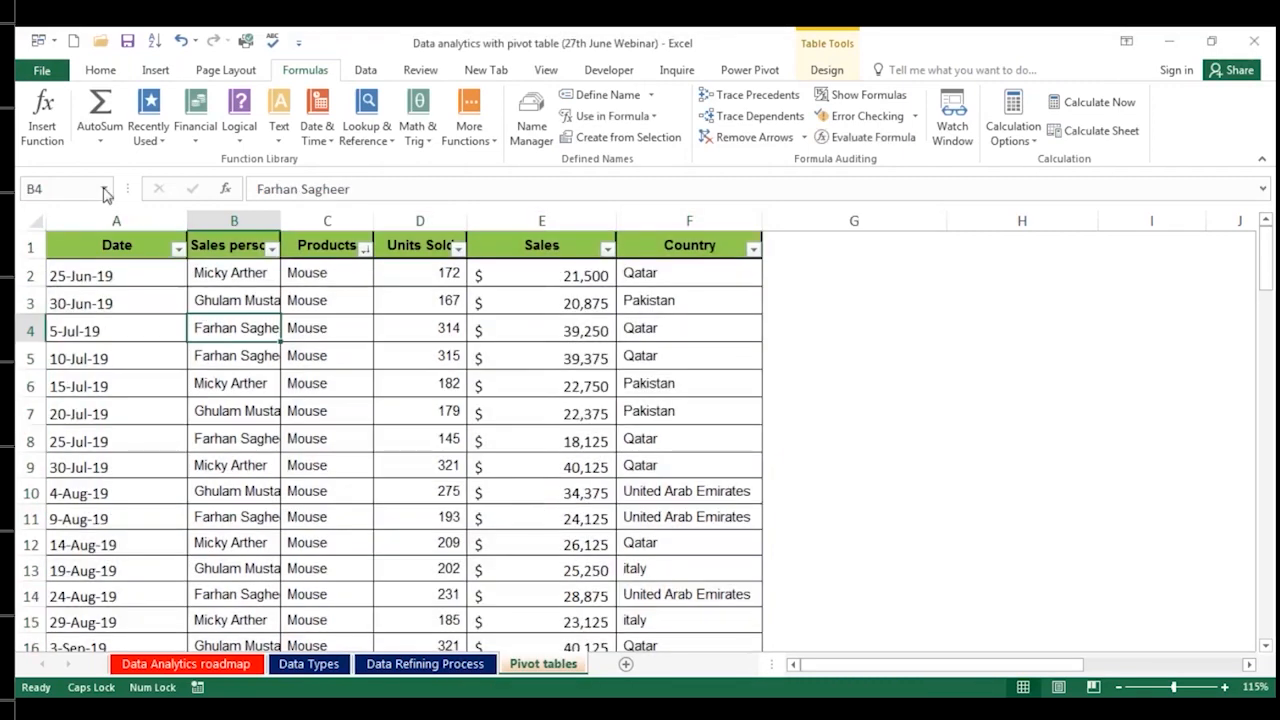
{"action": "left_click", "coordinate": [104, 189]}
{"action": "left_click", "coordinate": [50, 212]}
{"action": "scroll", "coordinate": [700, 306], "scroll_direction": "up", "scroll_amount": 1}
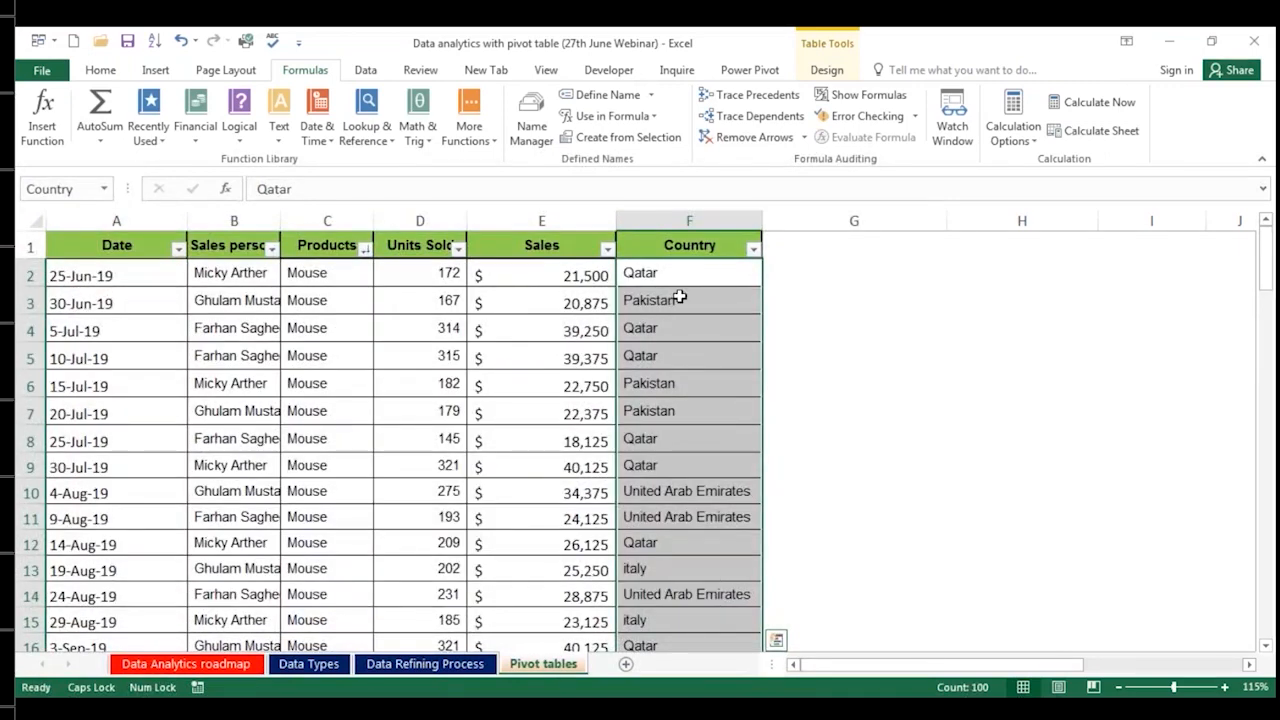
Step: Enter =SUMIF(Sales_person,[@[Sales person]],Sales) in cell G3 beside the sales table, using the Sales_person and Sales names
{"action": "left_click", "coordinate": [815, 300]}
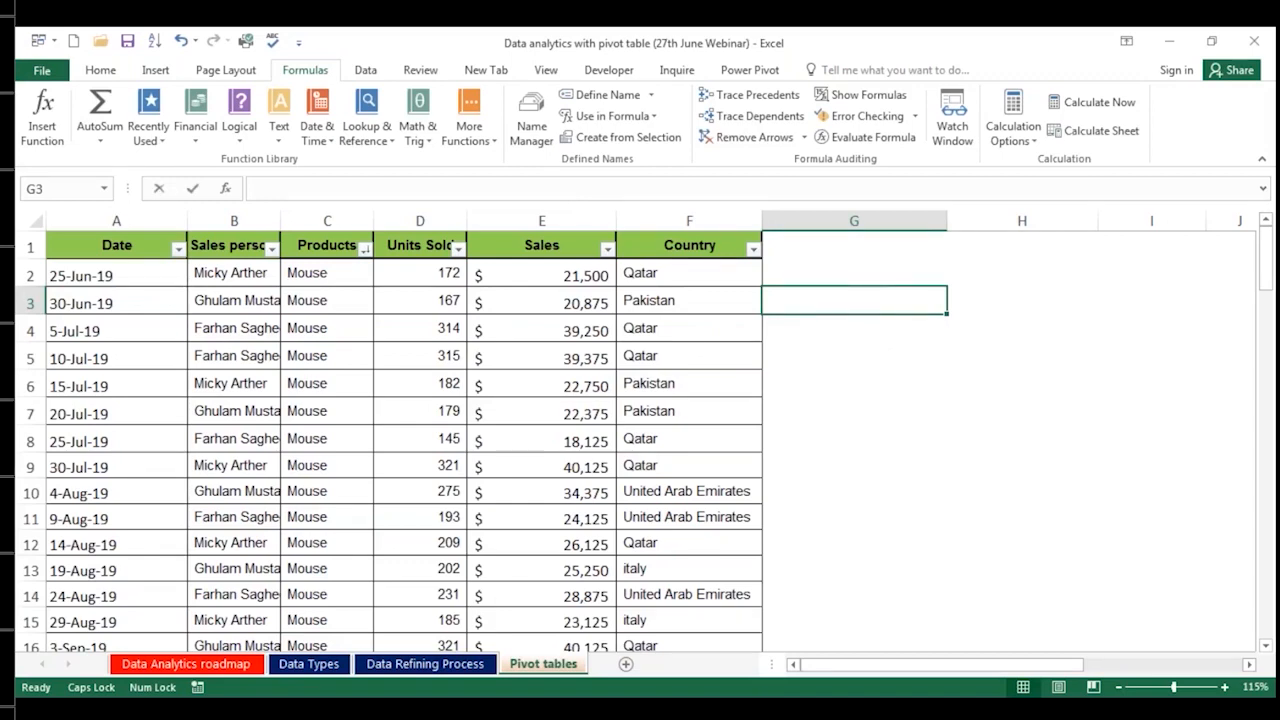
{"action": "type", "text": "=SUMIF("}
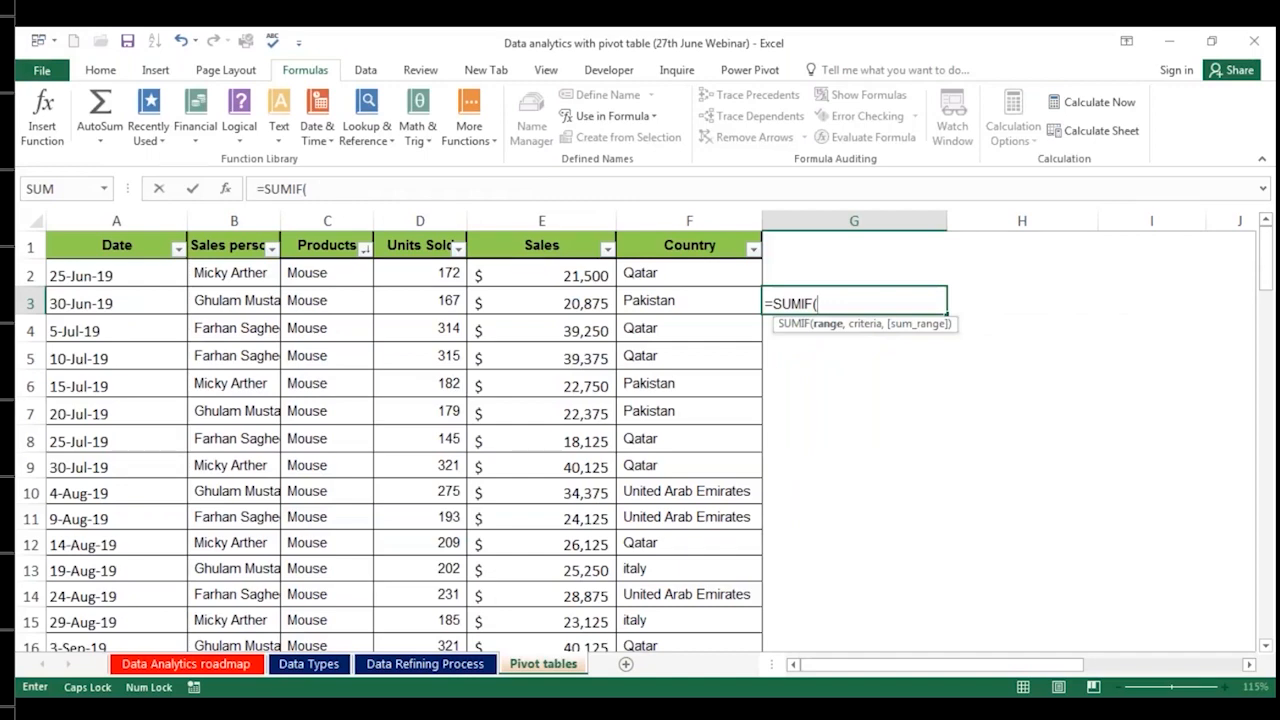
{"action": "type", "text": "SA"}
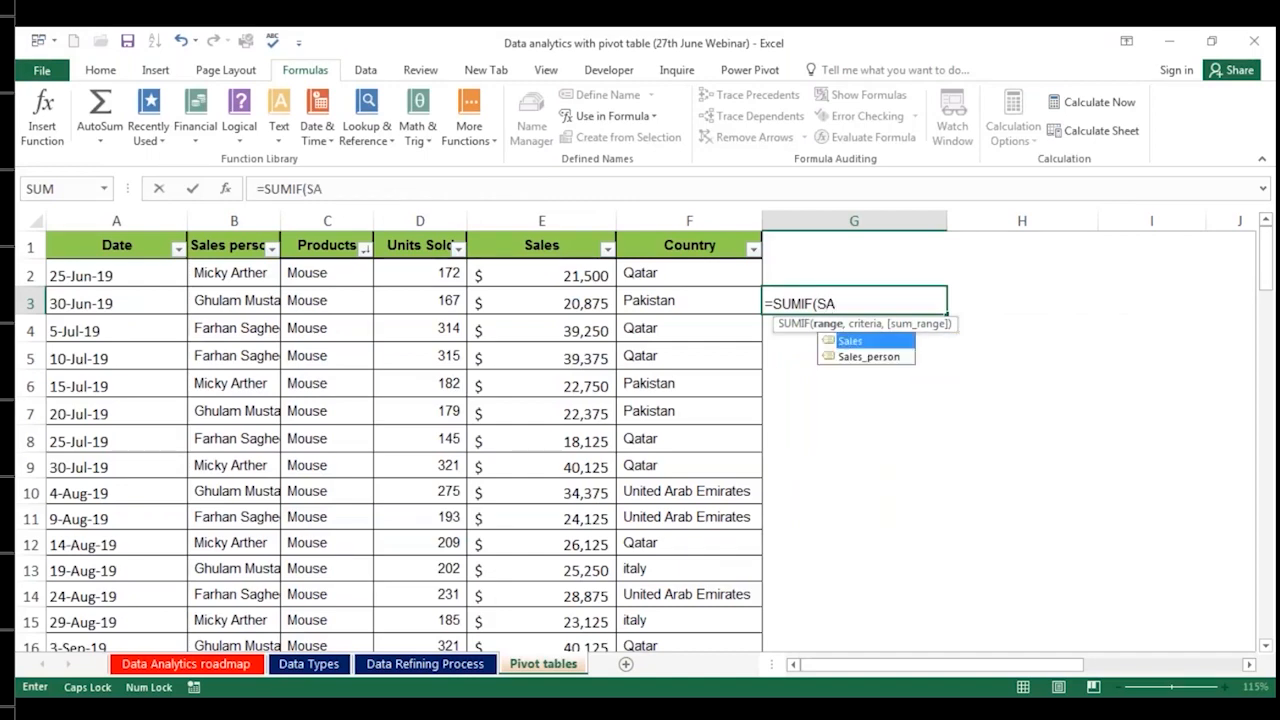
{"action": "key", "text": "Down"}
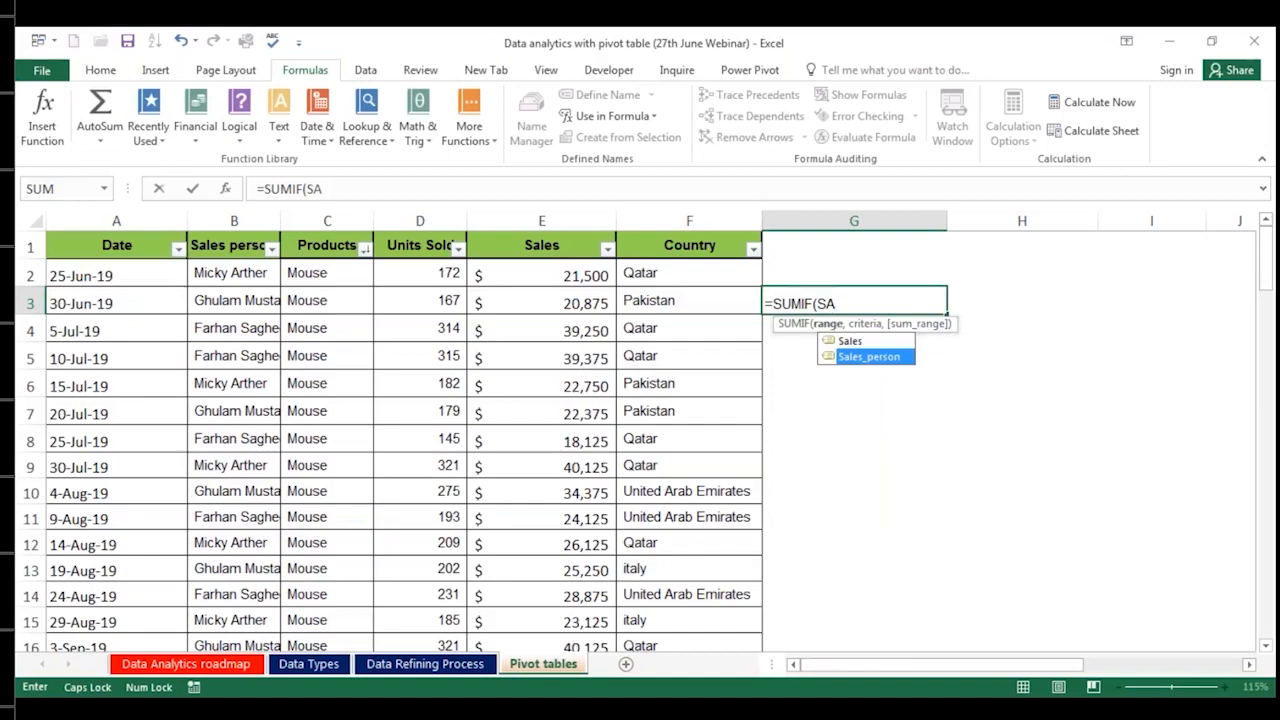
{"action": "key", "text": "Tab"}
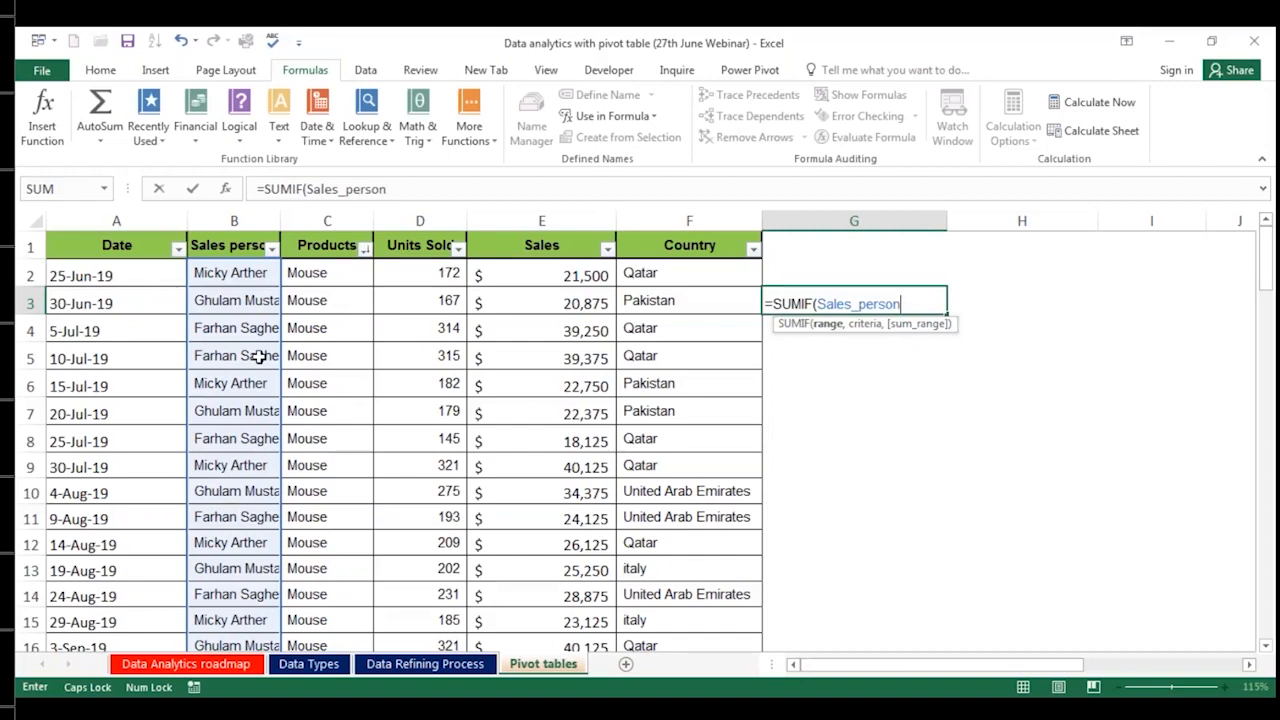
{"action": "type", "text": ","}
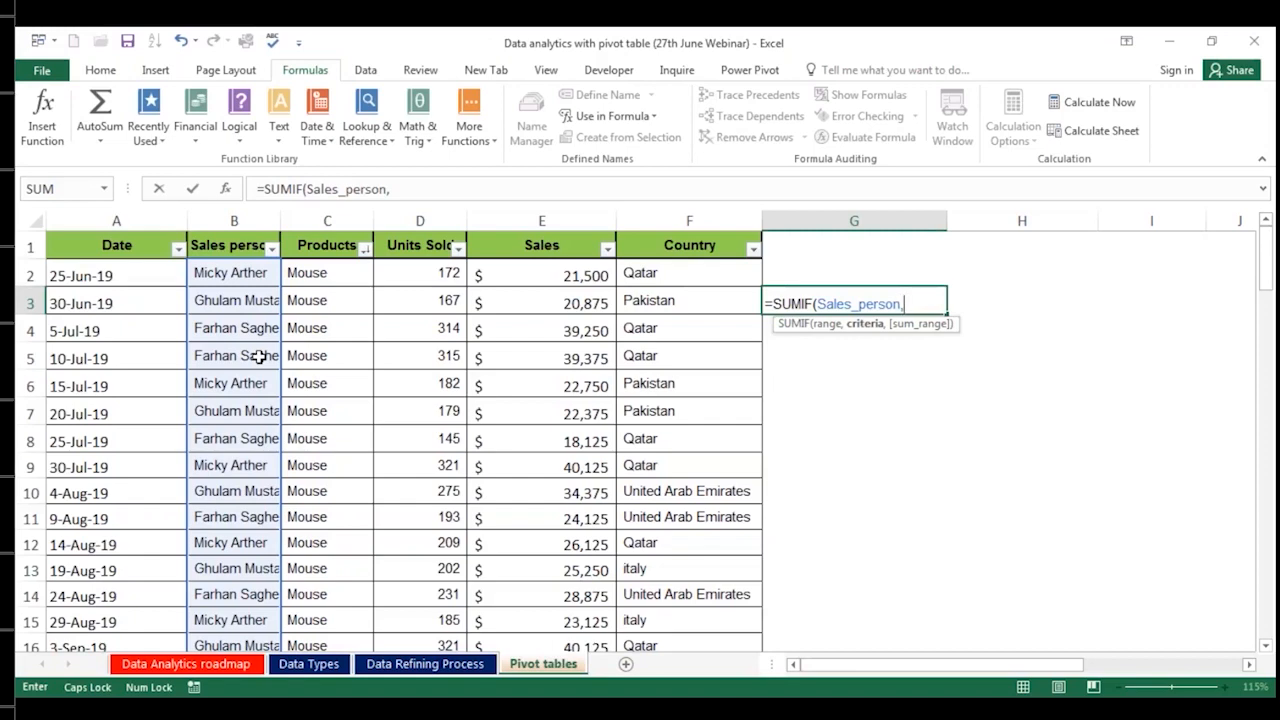
{"action": "left_click", "coordinate": [238, 306]}
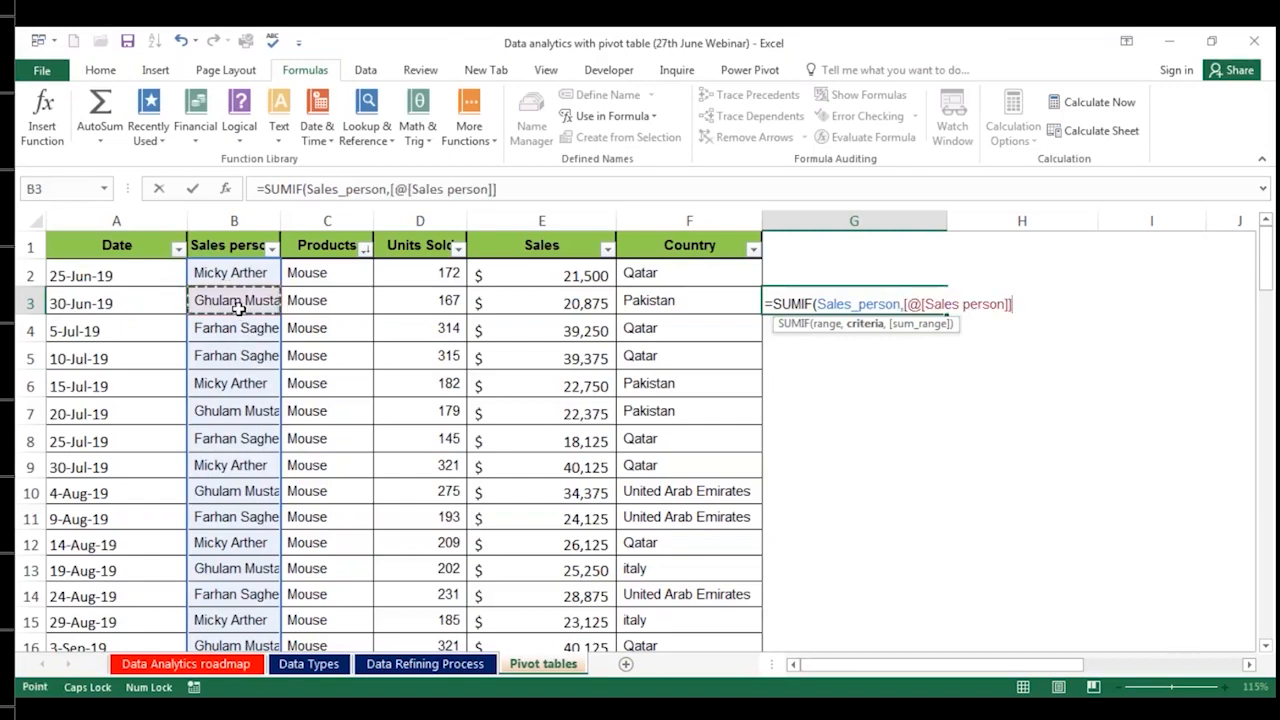
{"action": "type", "text": ","}
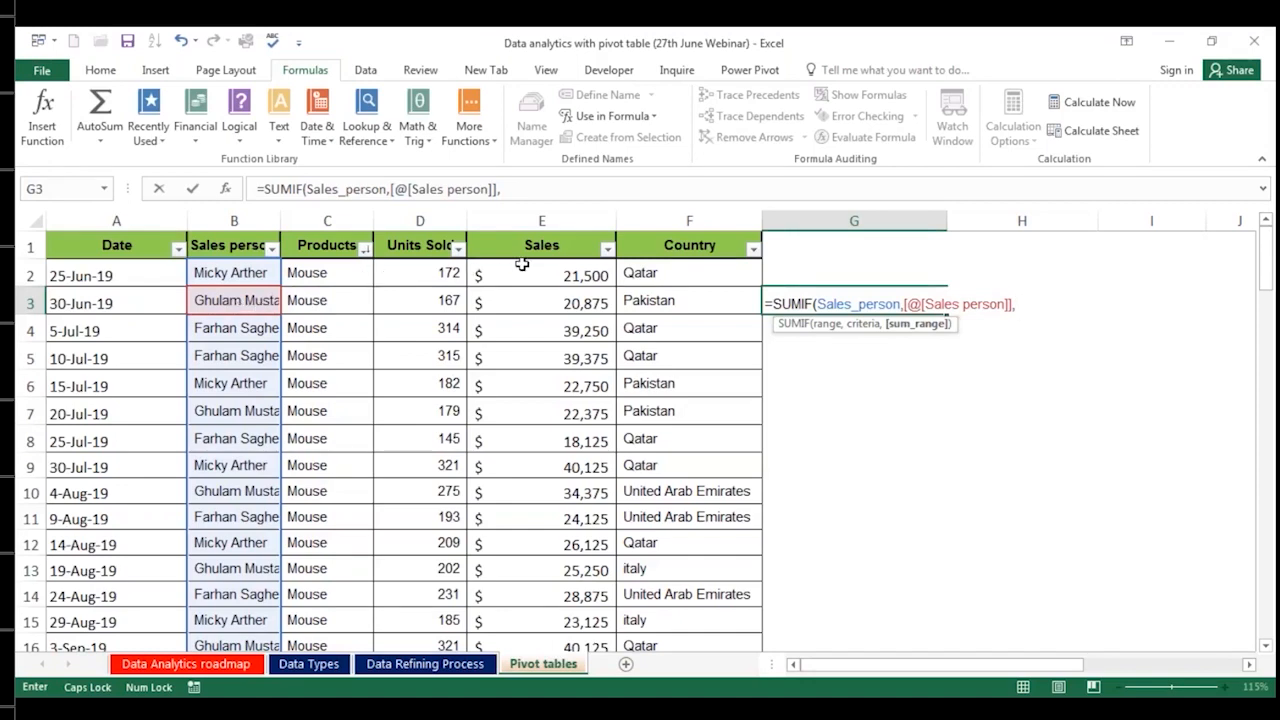
{"action": "type", "text": "SA"}
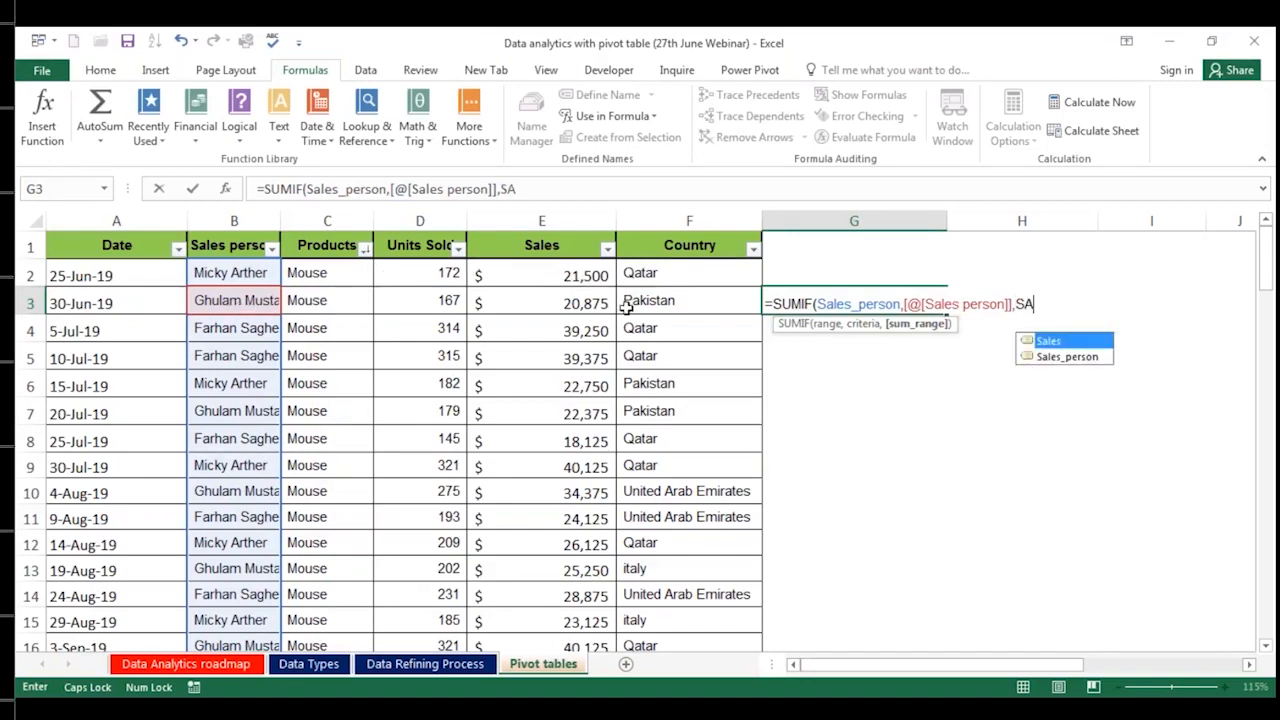
{"action": "key", "text": "Tab"}
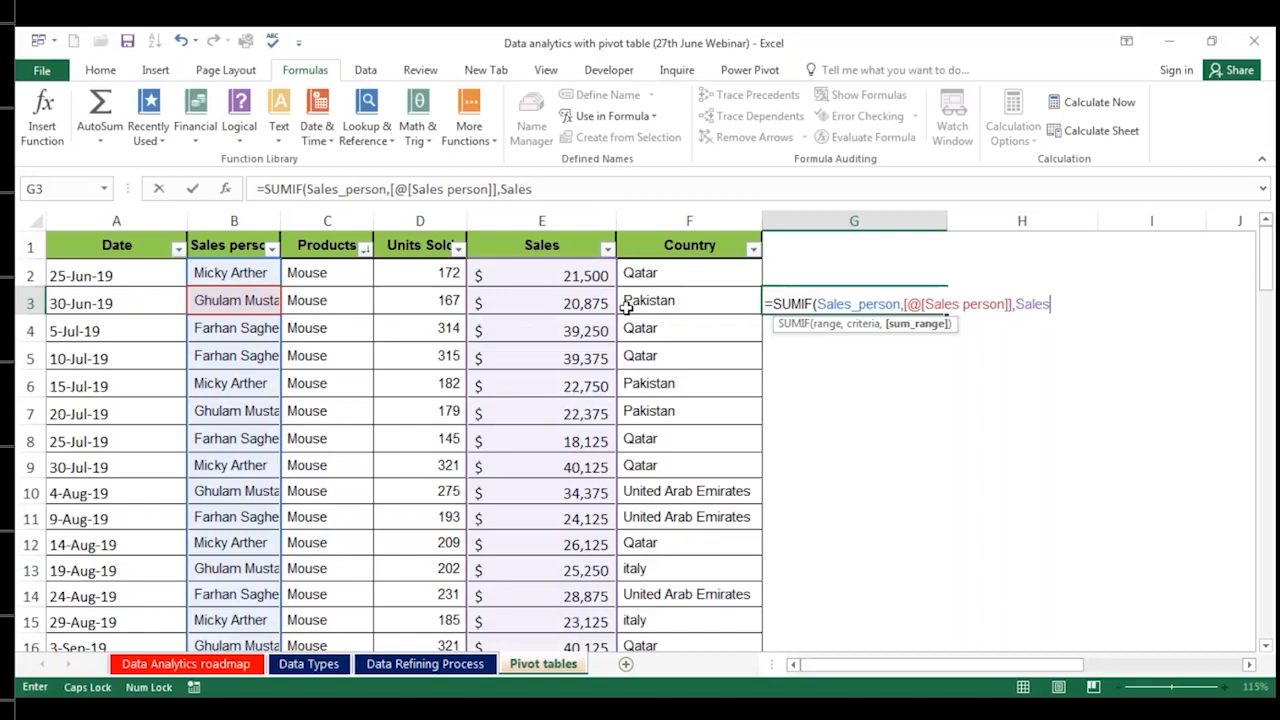
{"action": "key", "text": "Return"}
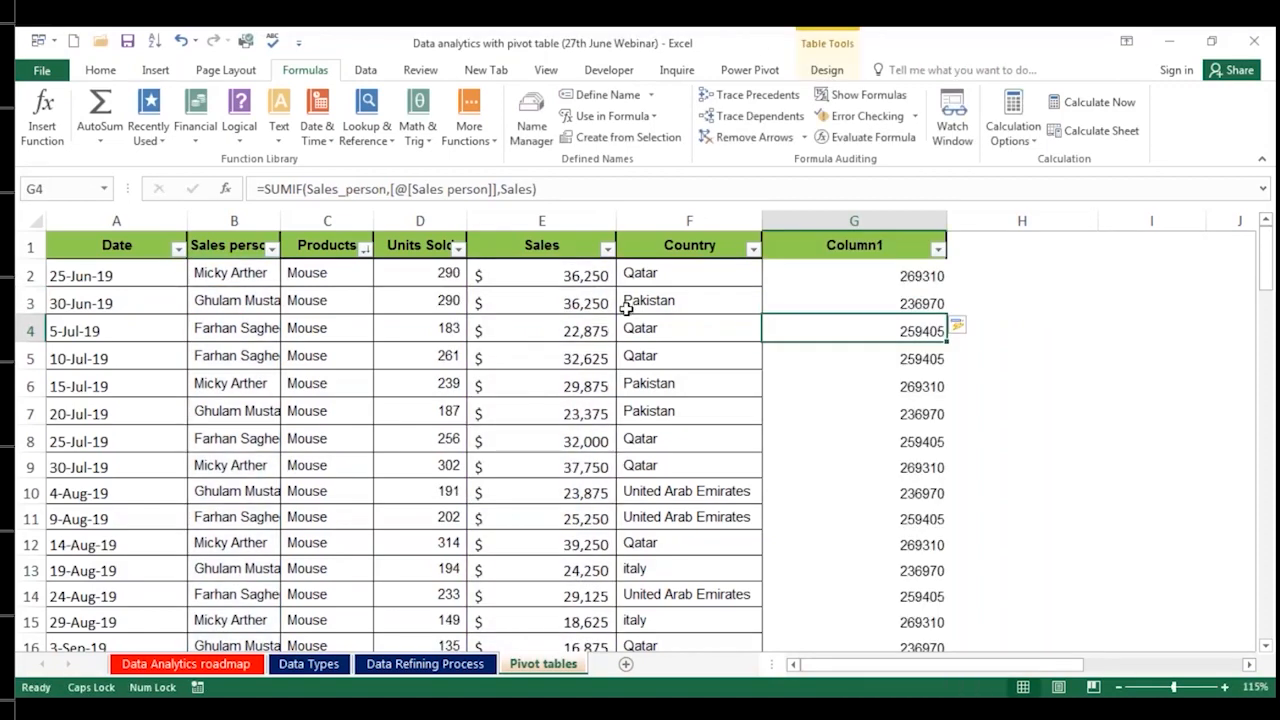
{"action": "left_click", "coordinate": [908, 380]}
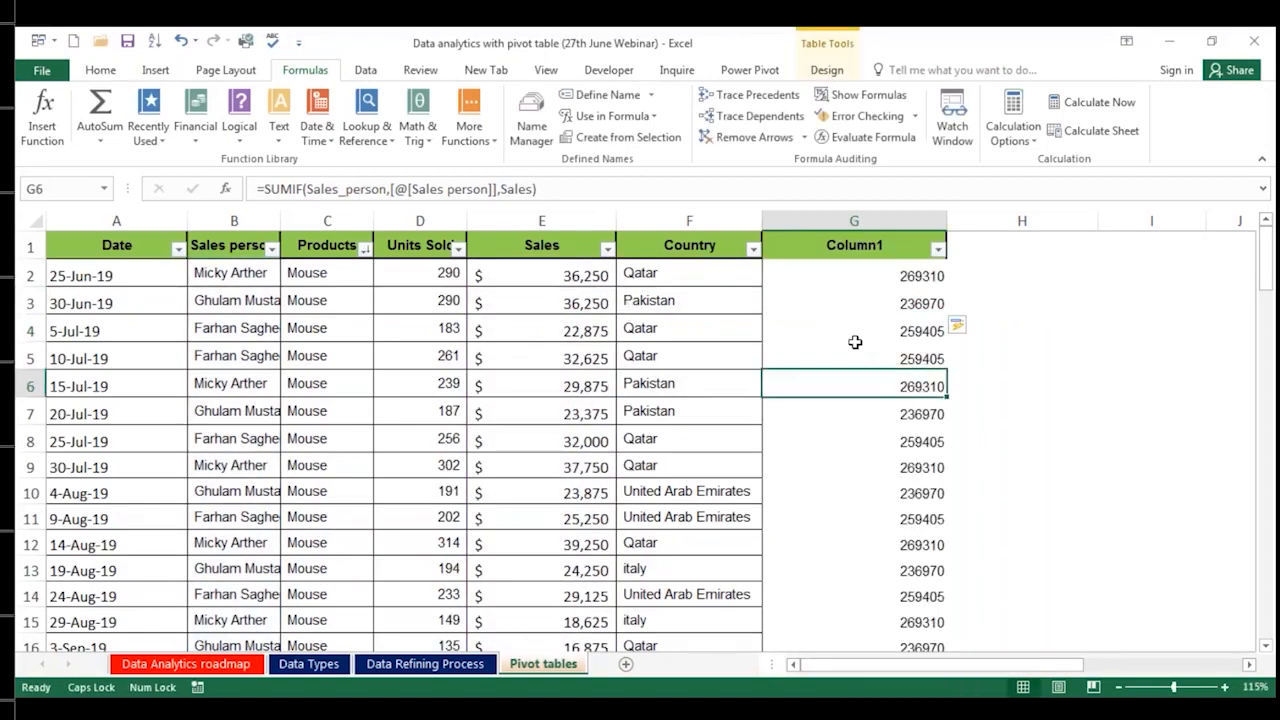
Step: Undo the SUMIF formula in G3 together with the extra table column it added
{"action": "key", "text": "ctrl+z"}
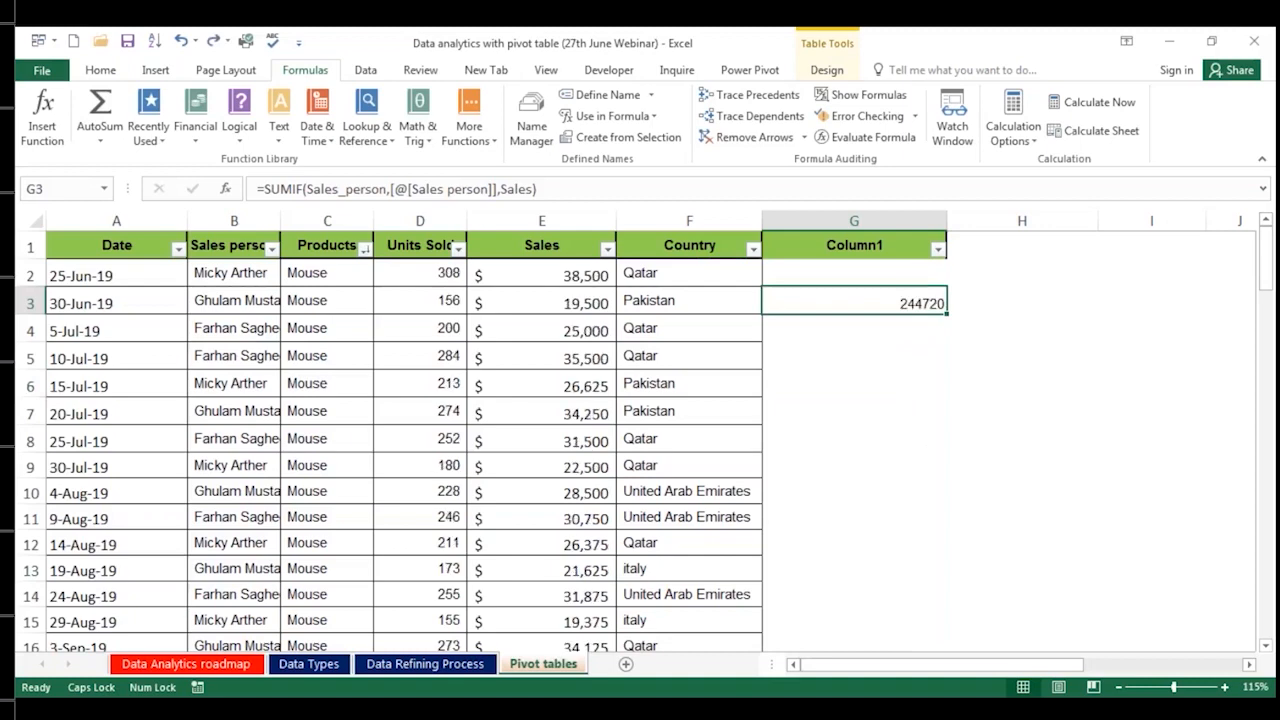
{"action": "key", "text": "ctrl+z"}
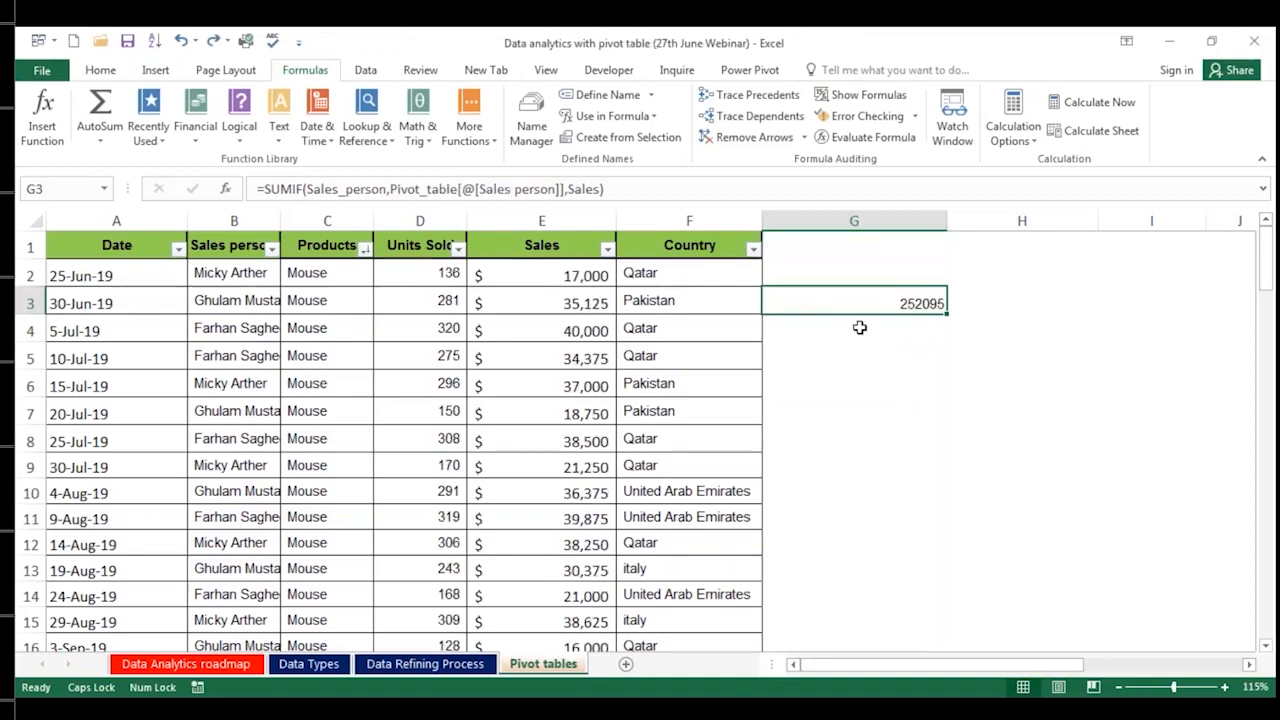
{"action": "key", "text": "ctrl+z"}
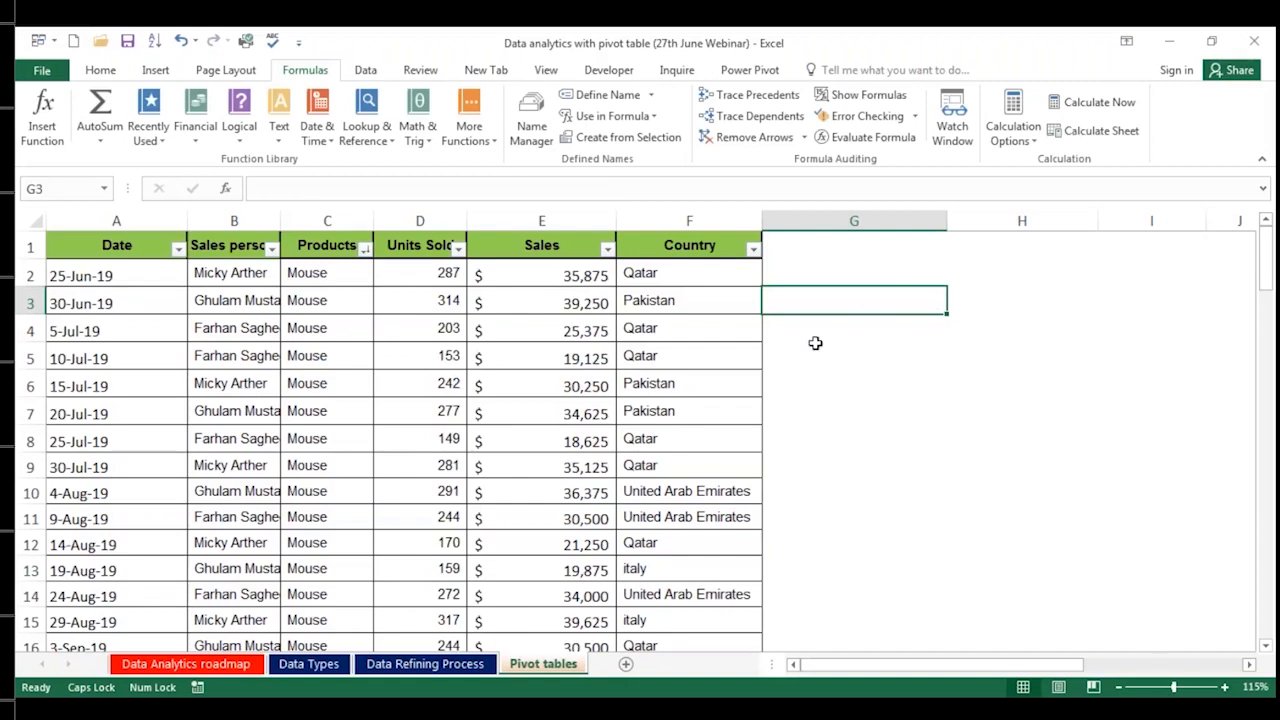
Step: Check the formulas behind the Sales and Units Sold values in row 5
{"action": "left_click", "coordinate": [484, 358]}
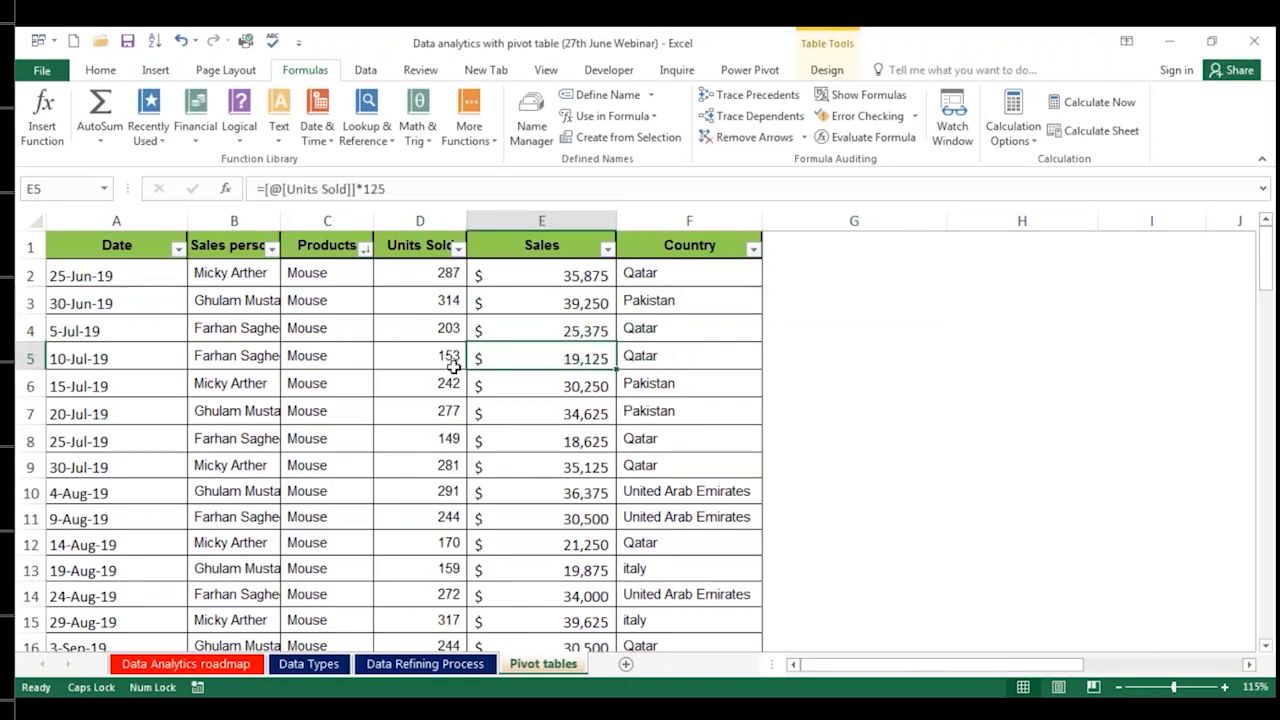
{"action": "left_click", "coordinate": [454, 354]}
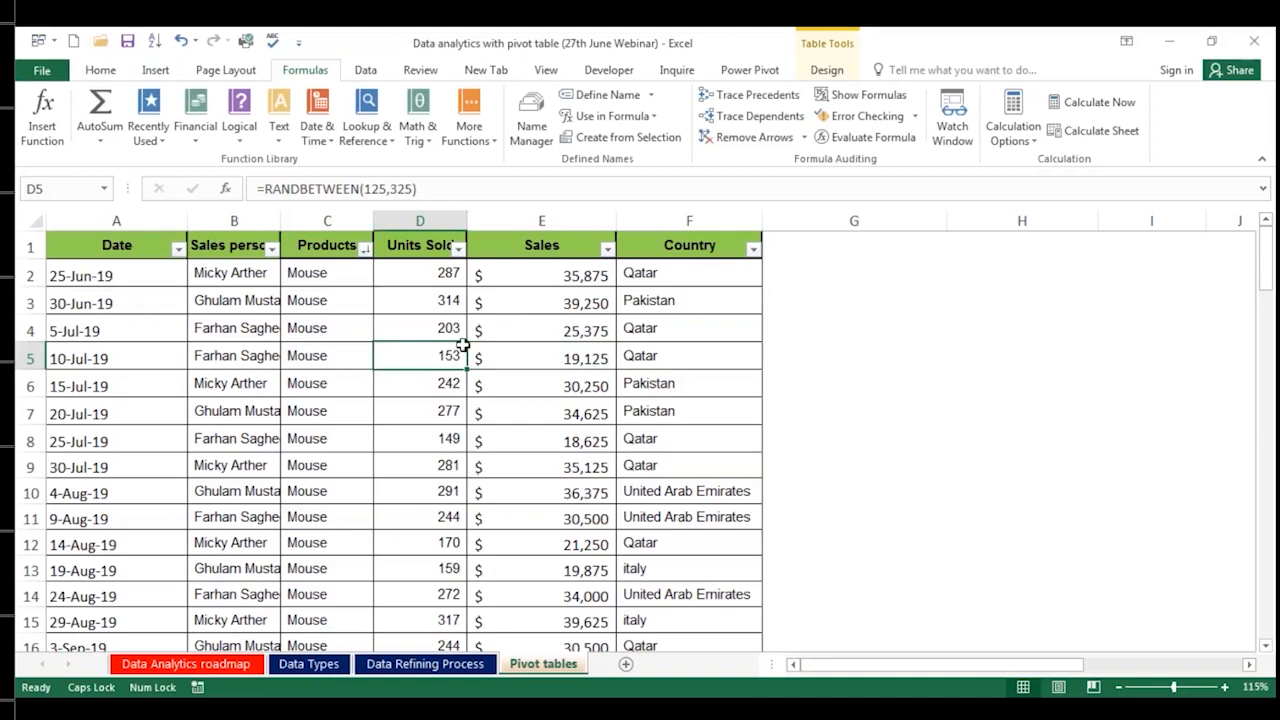
{"action": "left_click", "coordinate": [883, 38]}
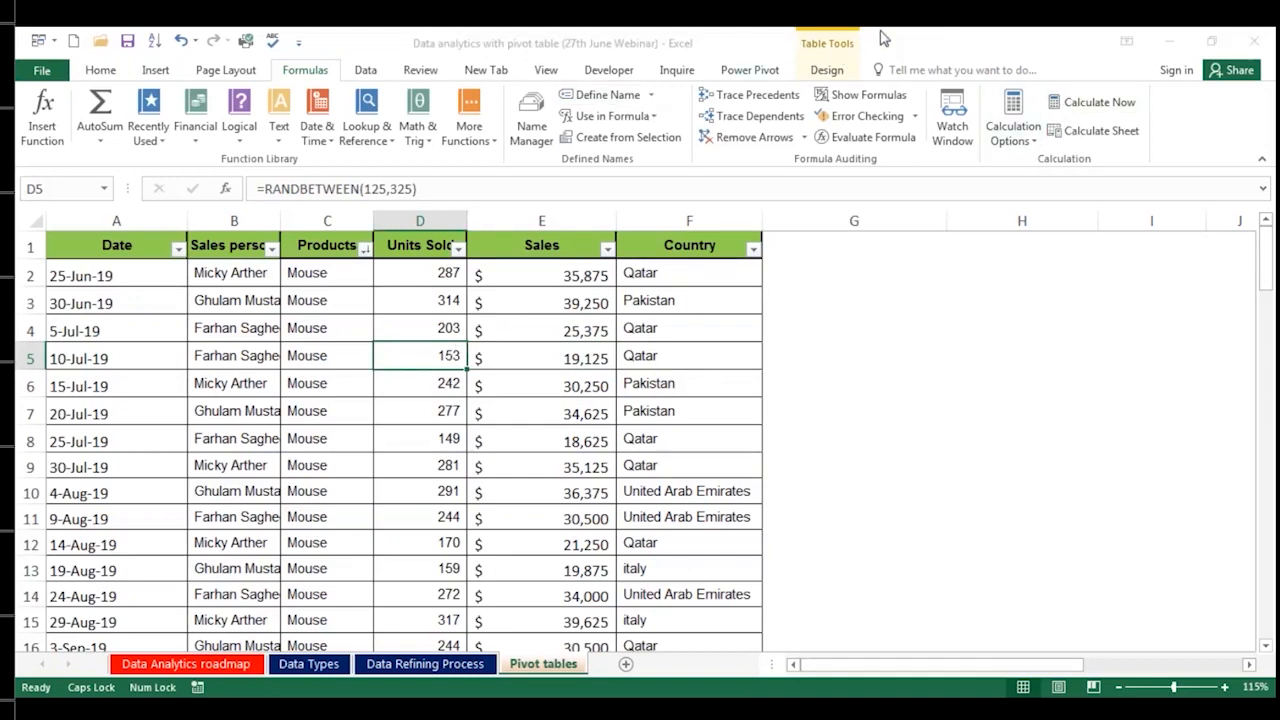
Step: Insert a pivot table on a new worksheet, using the Pivot_table sales table as its source
{"action": "left_click", "coordinate": [506, 336]}
{"action": "left_click", "coordinate": [507, 332]}
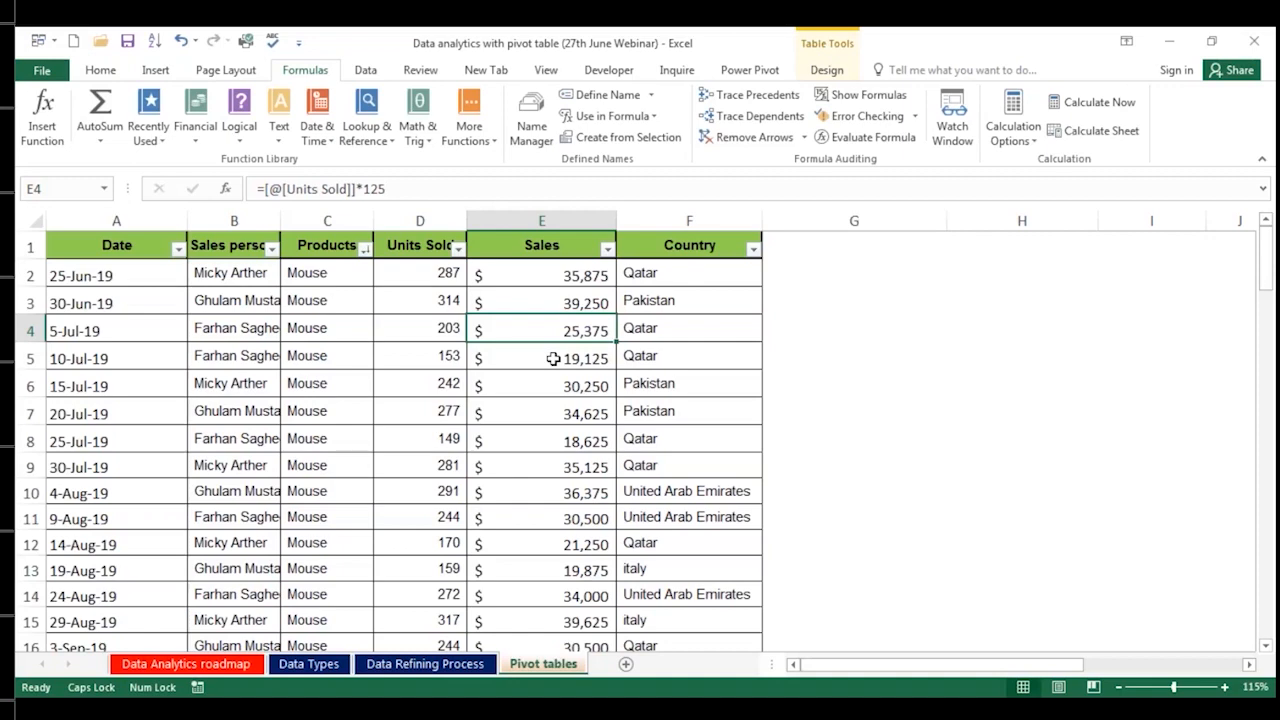
{"action": "left_click", "coordinate": [155, 72]}
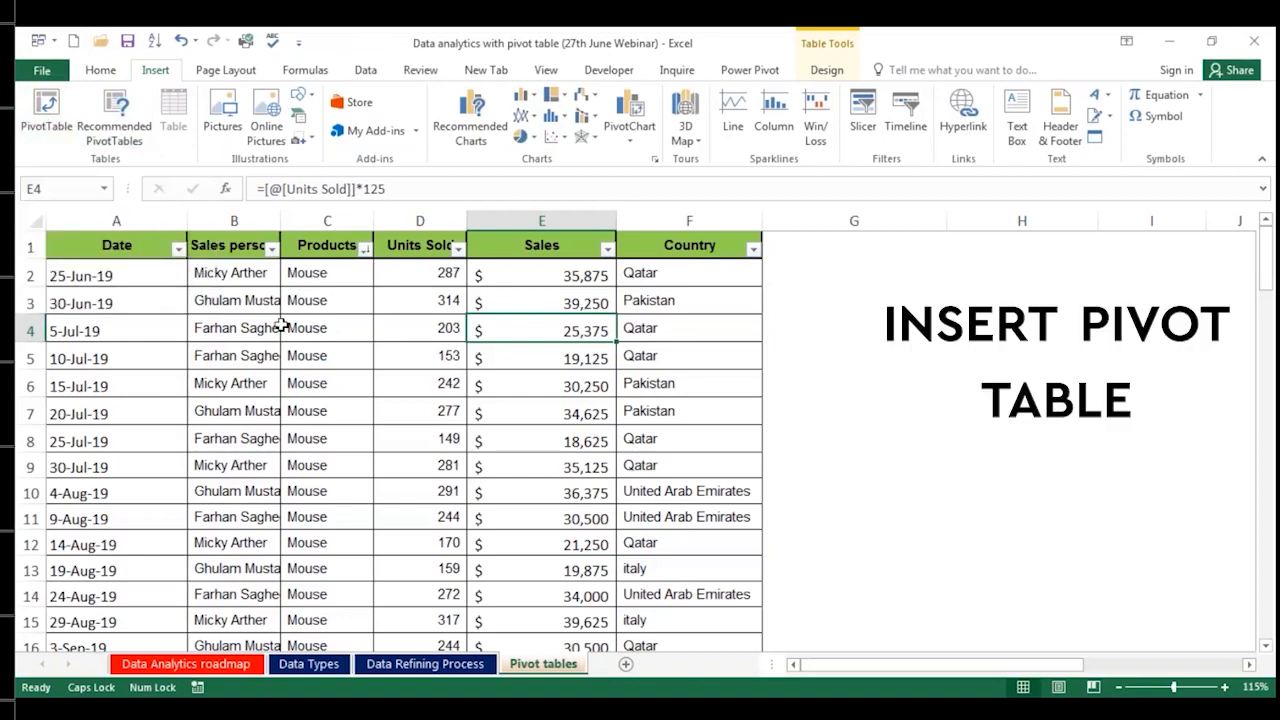
{"action": "left_click", "coordinate": [31, 125]}
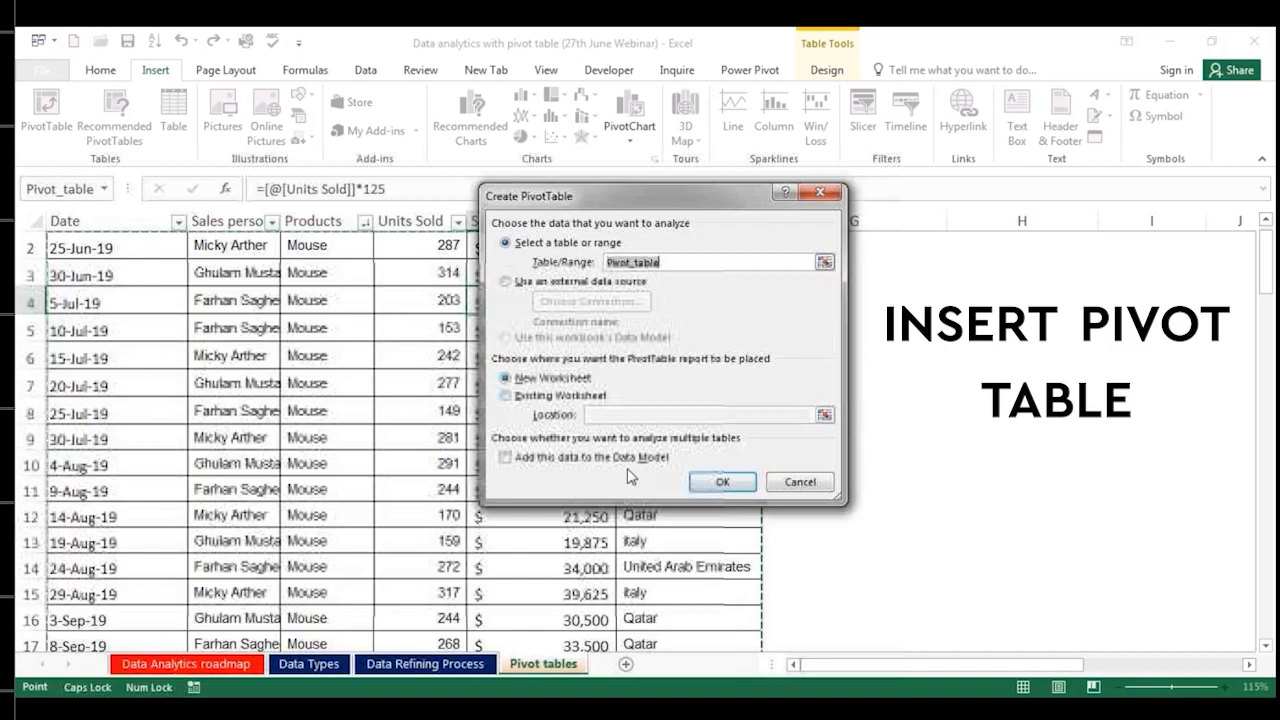
{"action": "left_click", "coordinate": [722, 482]}
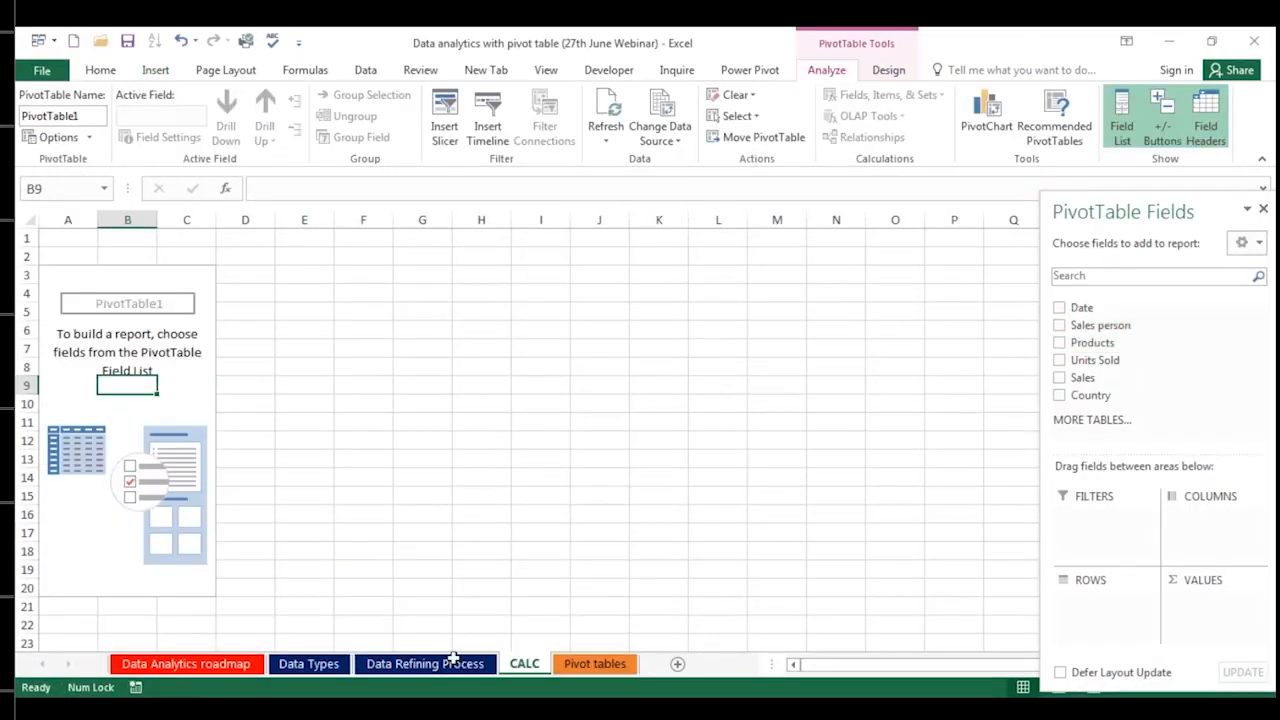
Step: Compare the pivot table's field list on the CALC sheet with the column headers on the Pivot tables sheet
{"action": "left_click", "coordinate": [592, 664]}
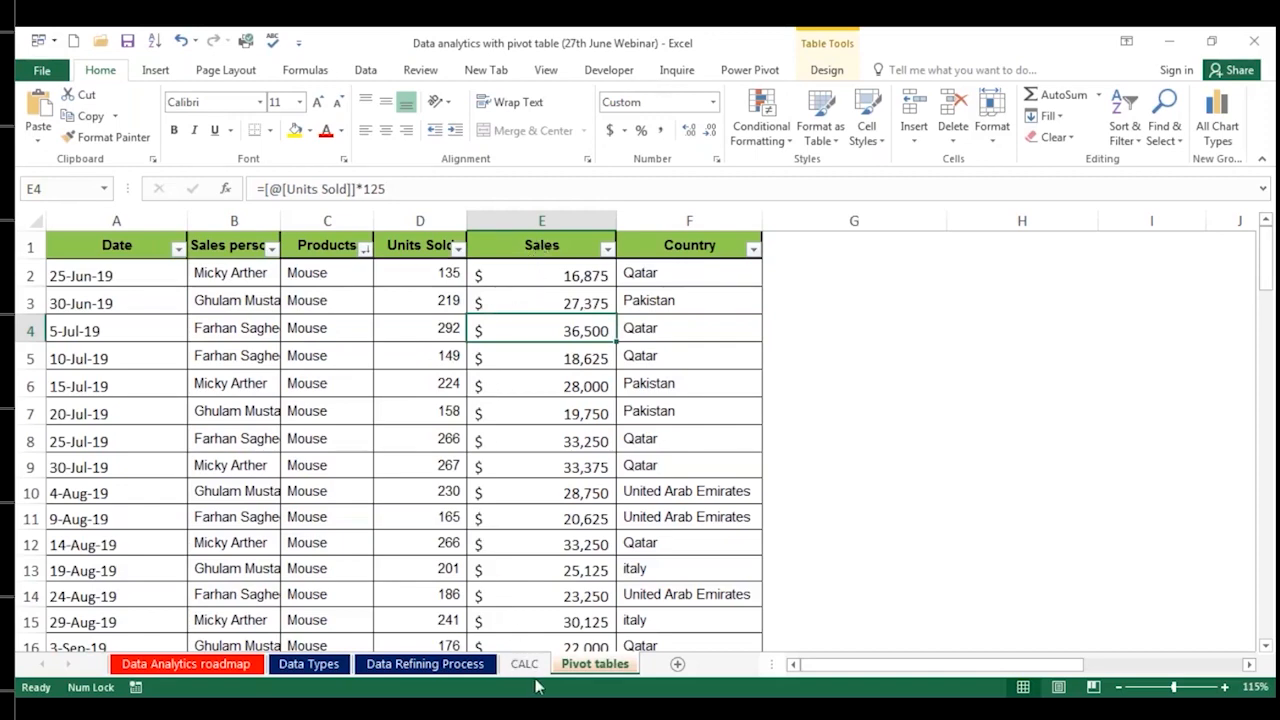
{"action": "left_click", "coordinate": [523, 665]}
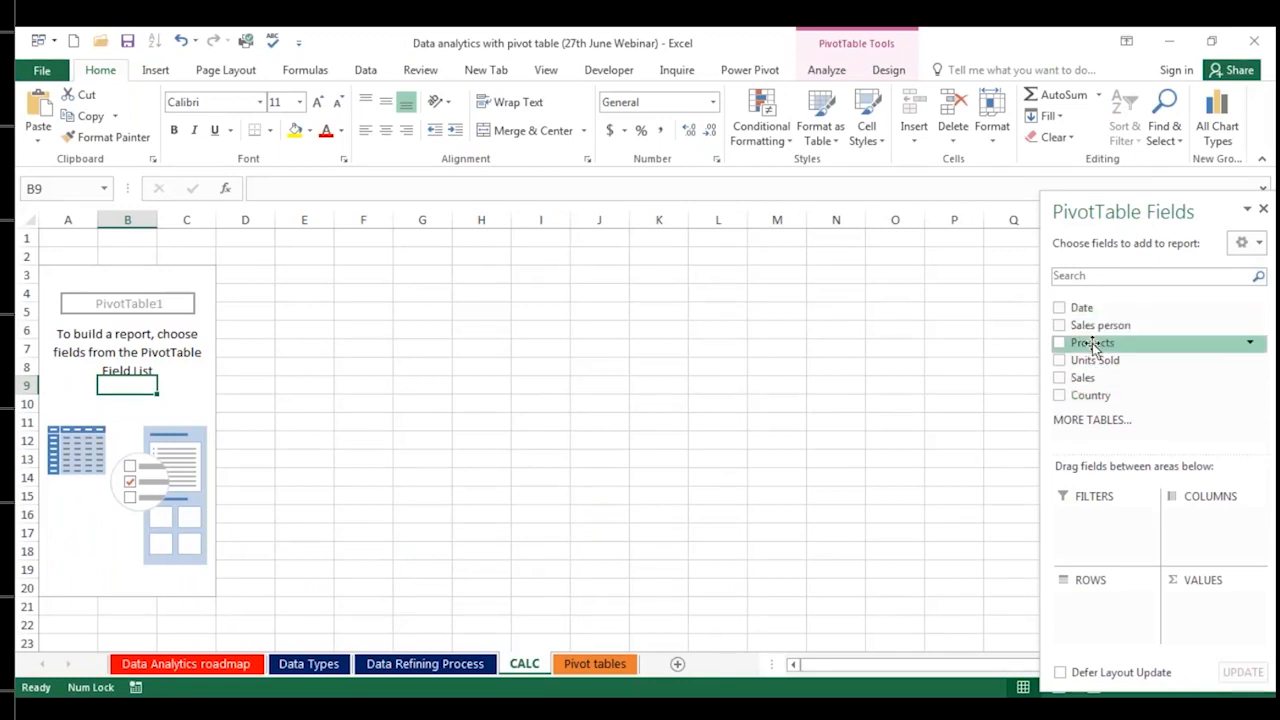
{"action": "left_click", "coordinate": [594, 664]}
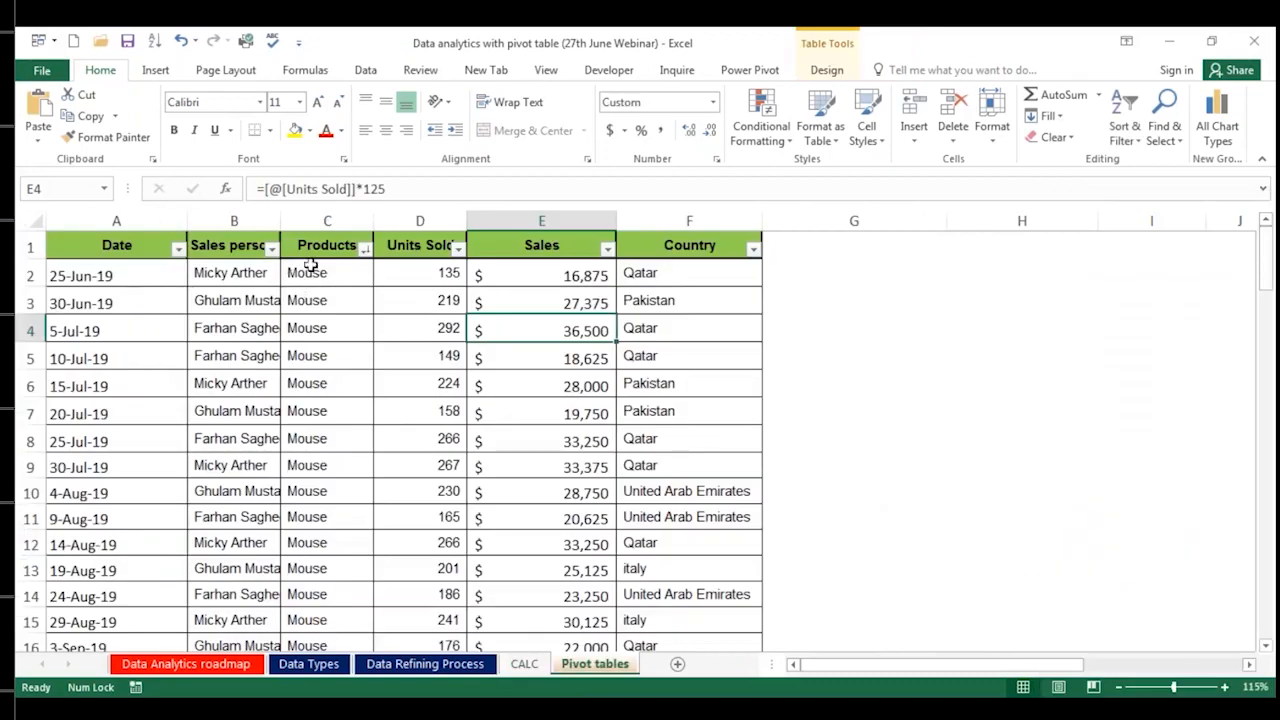
{"action": "left_click", "coordinate": [241, 246]}
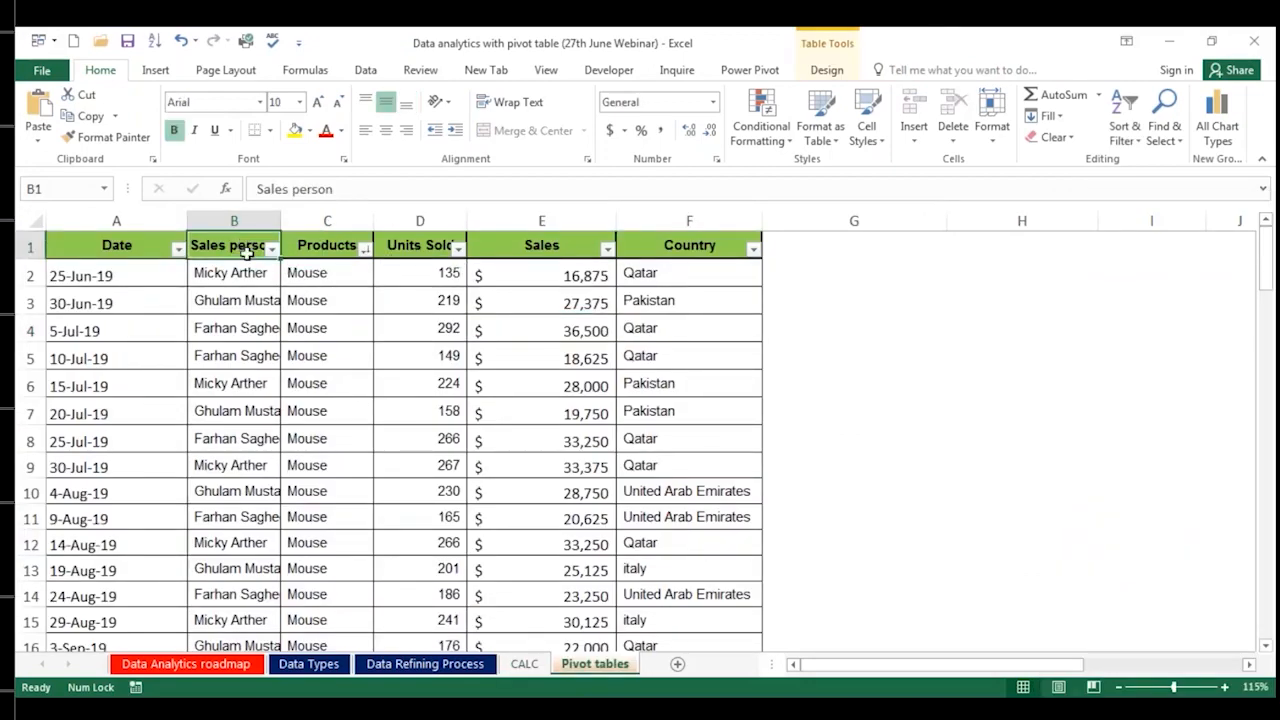
{"action": "left_click", "coordinate": [524, 664]}
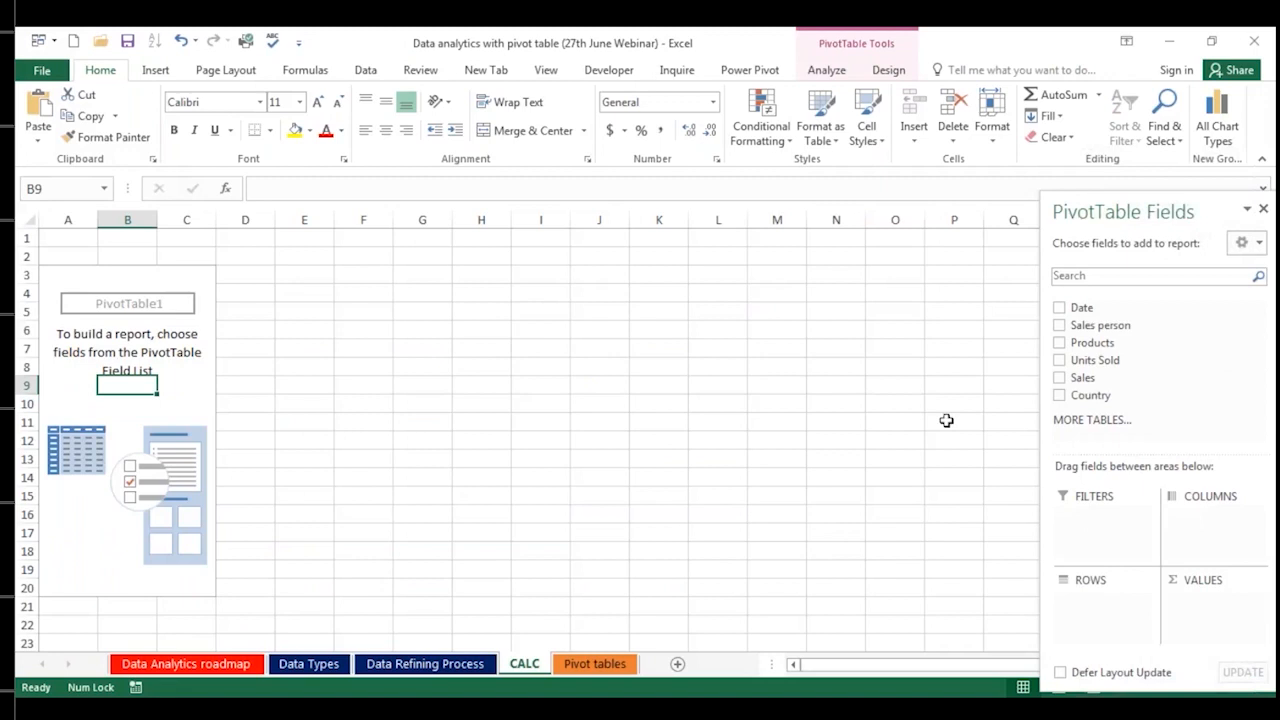
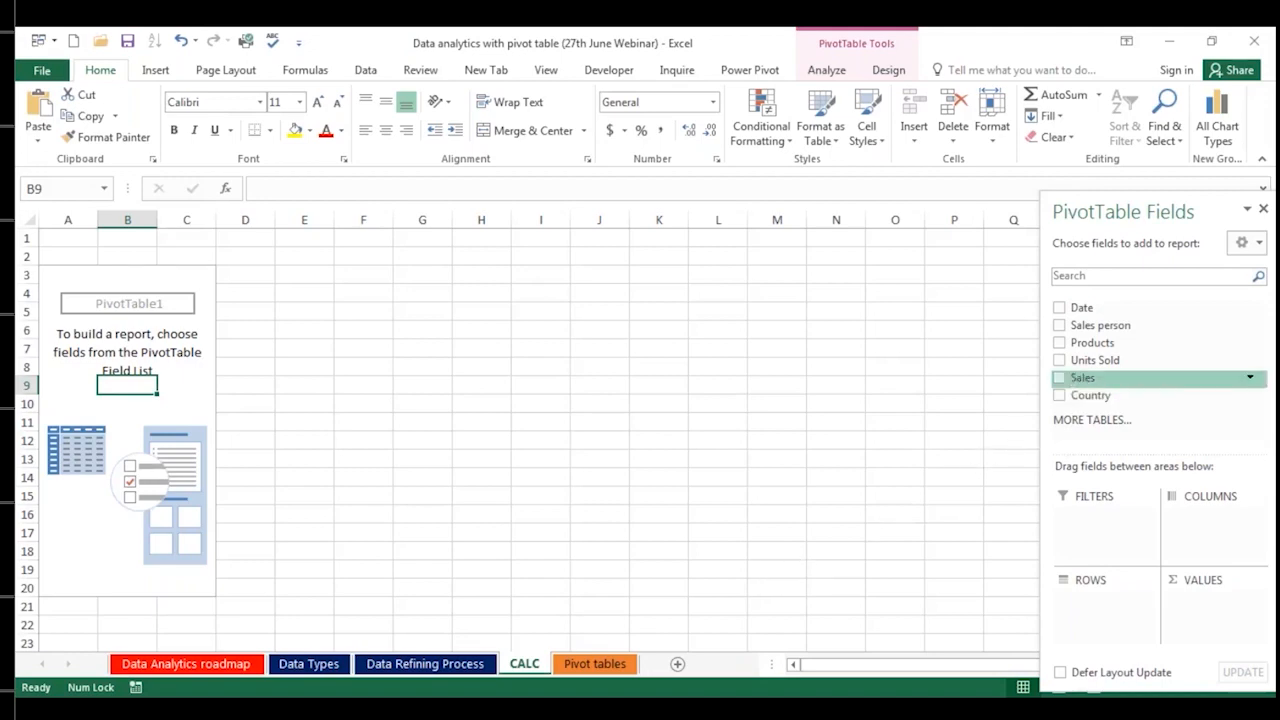
Step: Check the total of the whole Sales column on the Pivot tables sheet and return to the CALC sheet
{"action": "left_click", "coordinate": [594, 664]}
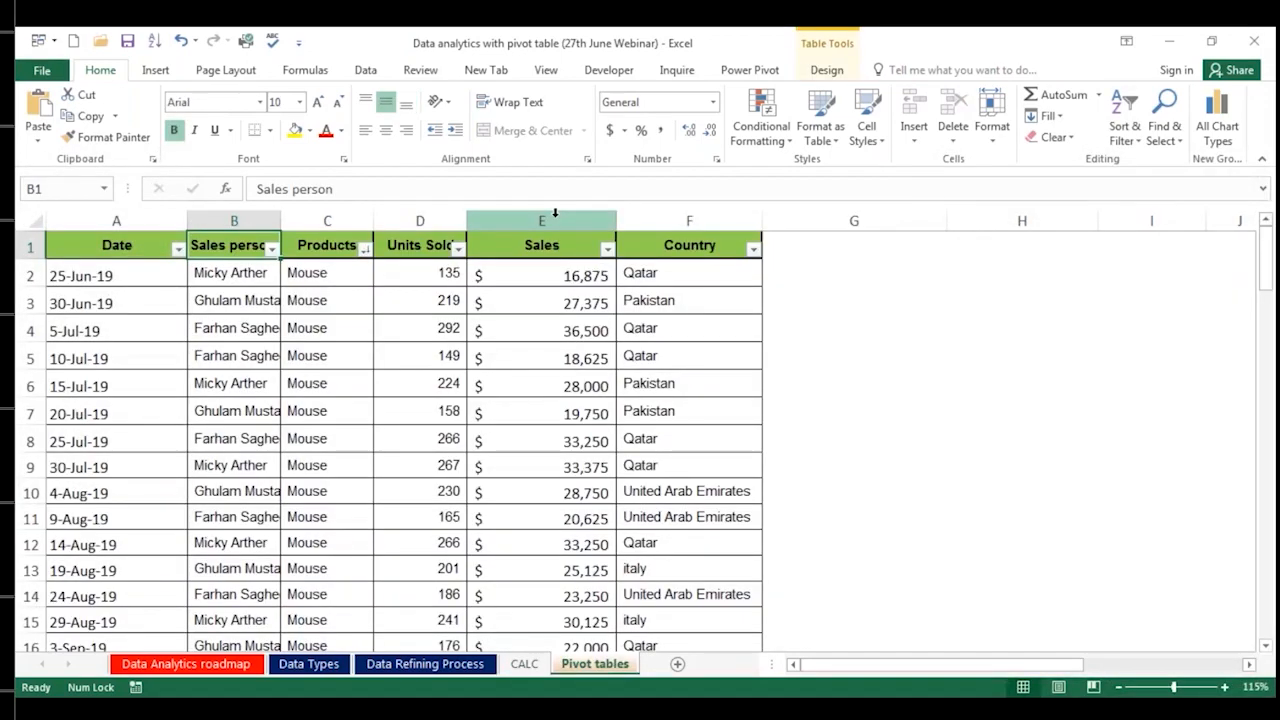
{"action": "left_click", "coordinate": [555, 212]}
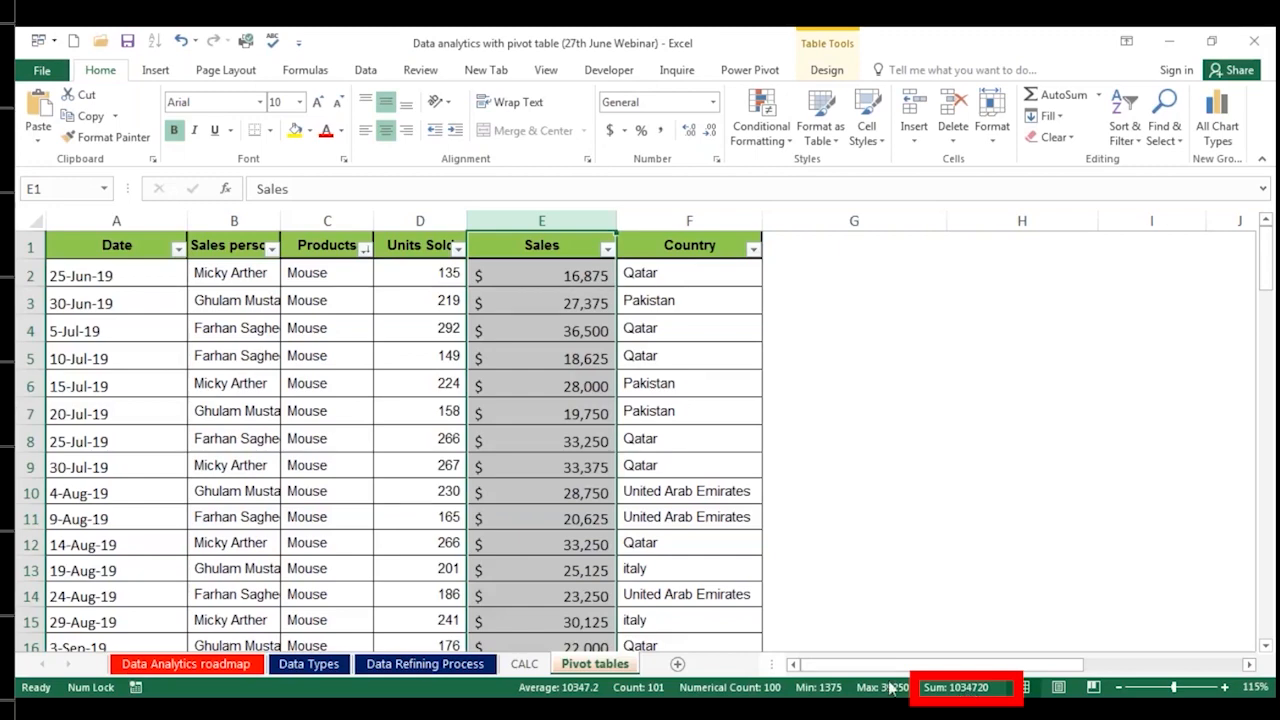
{"action": "left_click", "coordinate": [525, 665]}
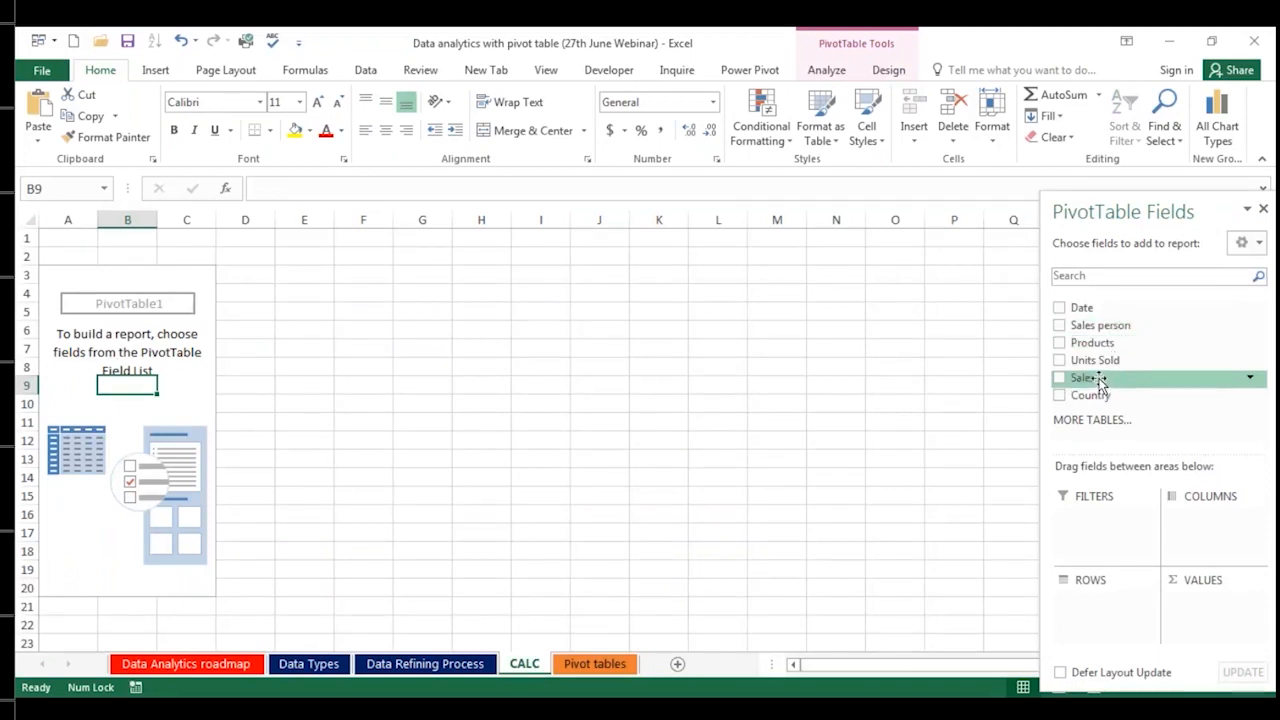
Step: Build the pivot table with Sales summed as the values and Sales person as the rows
{"action": "left_click_drag", "start_coordinate": [1100, 380], "coordinate": [1197, 613]}
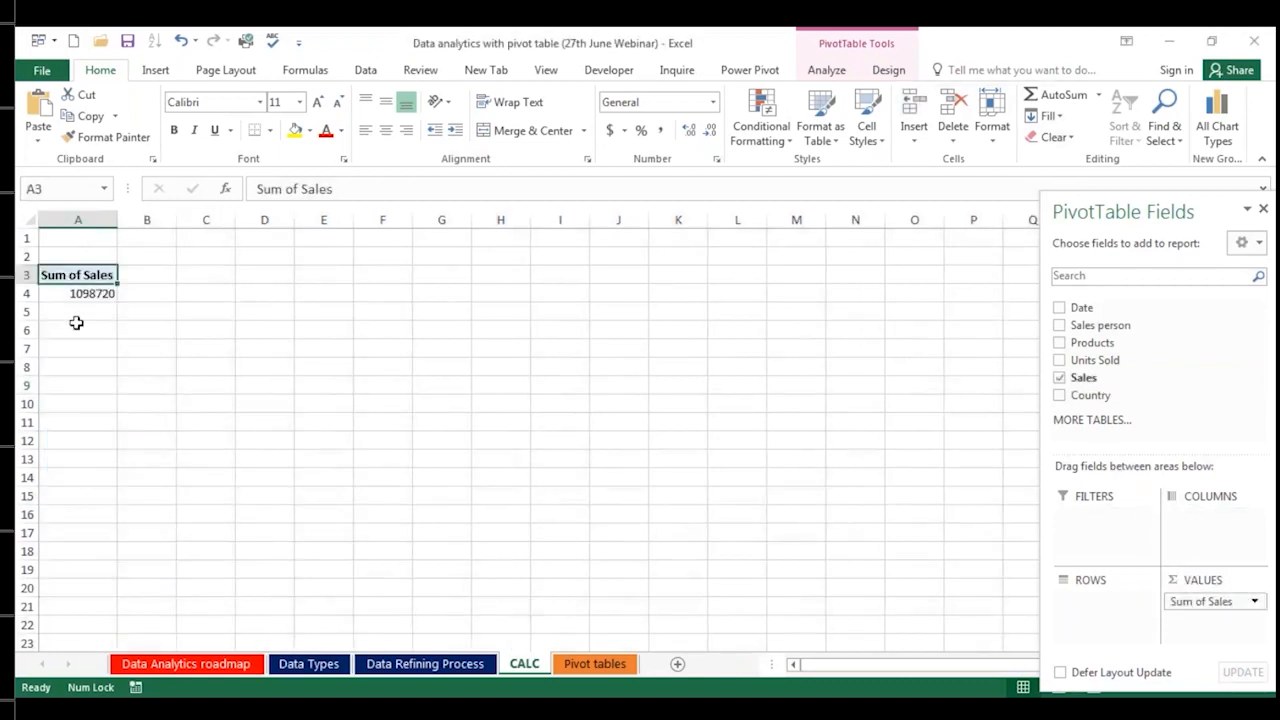
{"action": "mouse_move", "coordinate": [64, 293]}
{"action": "left_click_drag", "start_coordinate": [1082, 329], "coordinate": [1095, 615]}
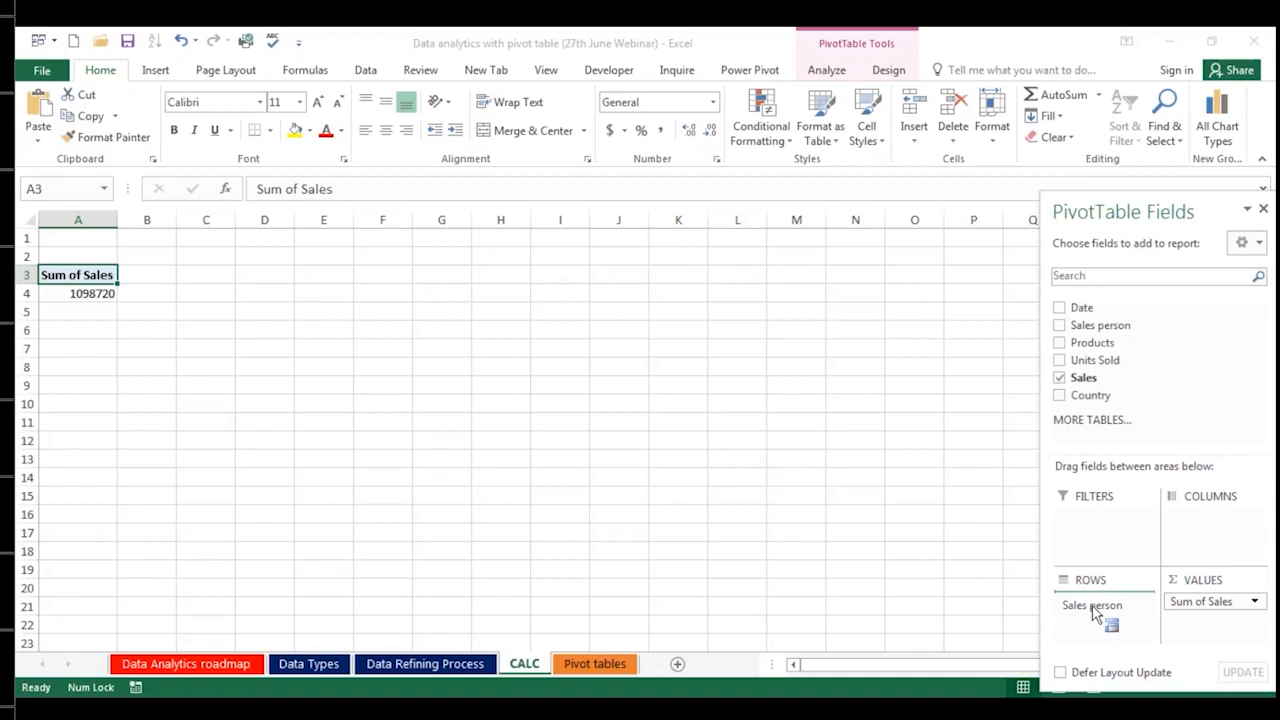
{"action": "left_click_drag", "start_coordinate": [1094, 613], "coordinate": [1097, 611]}
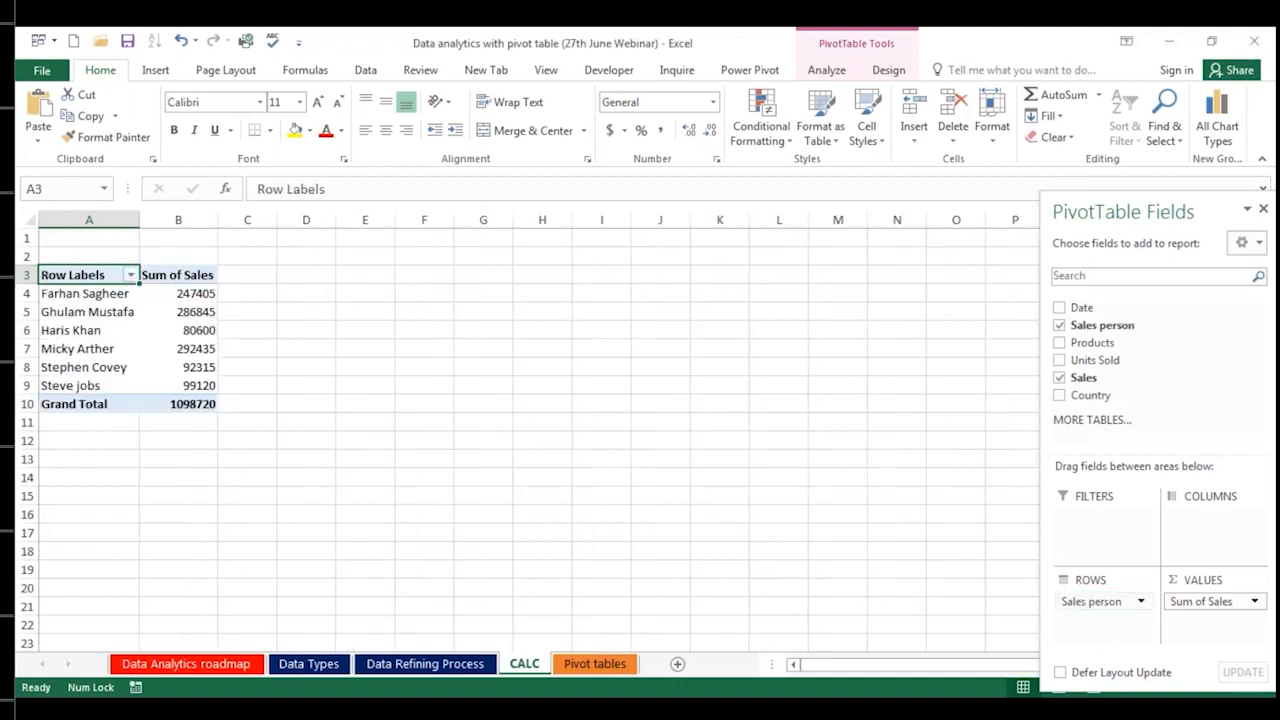
Step: Review the salesperson row labels in A4:A9 of the pivot table by selecting them all
{"action": "left_click", "coordinate": [103, 293]}
{"action": "left_click", "coordinate": [105, 313]}
{"action": "left_click", "coordinate": [93, 333]}
{"action": "left_click", "coordinate": [95, 351]}
{"action": "left_click", "coordinate": [96, 390]}
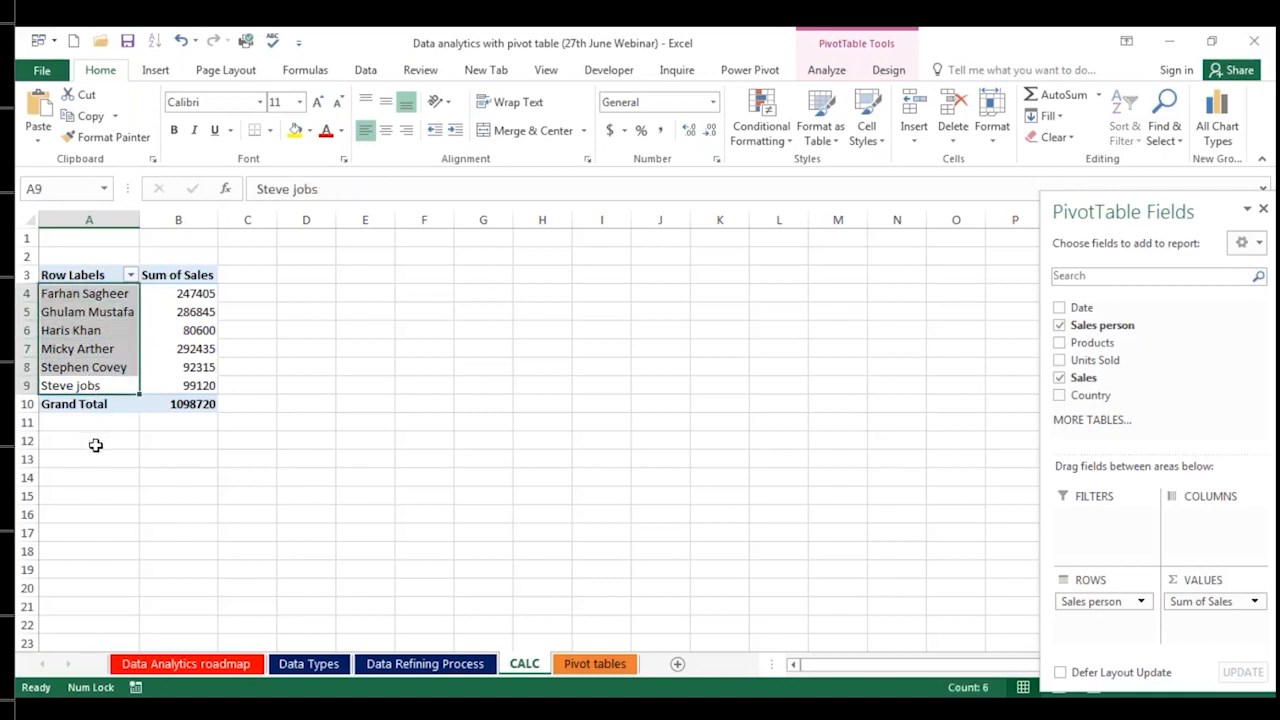
Step: Review each salesperson's summed sales in B4:B9 of the pivot table
{"action": "left_click", "coordinate": [183, 293]}
{"action": "left_click", "coordinate": [189, 312]}
{"action": "left_click", "coordinate": [195, 330]}
{"action": "left_click", "coordinate": [201, 368]}
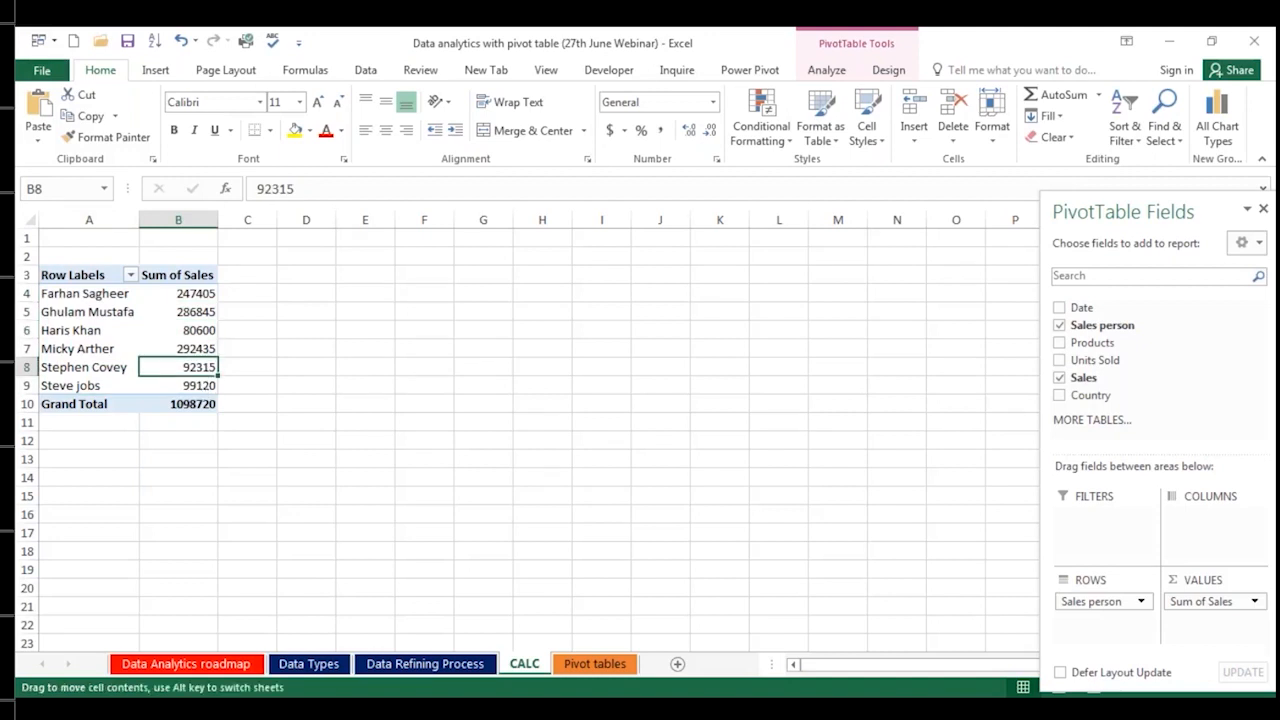
{"action": "left_click", "coordinate": [203, 385]}
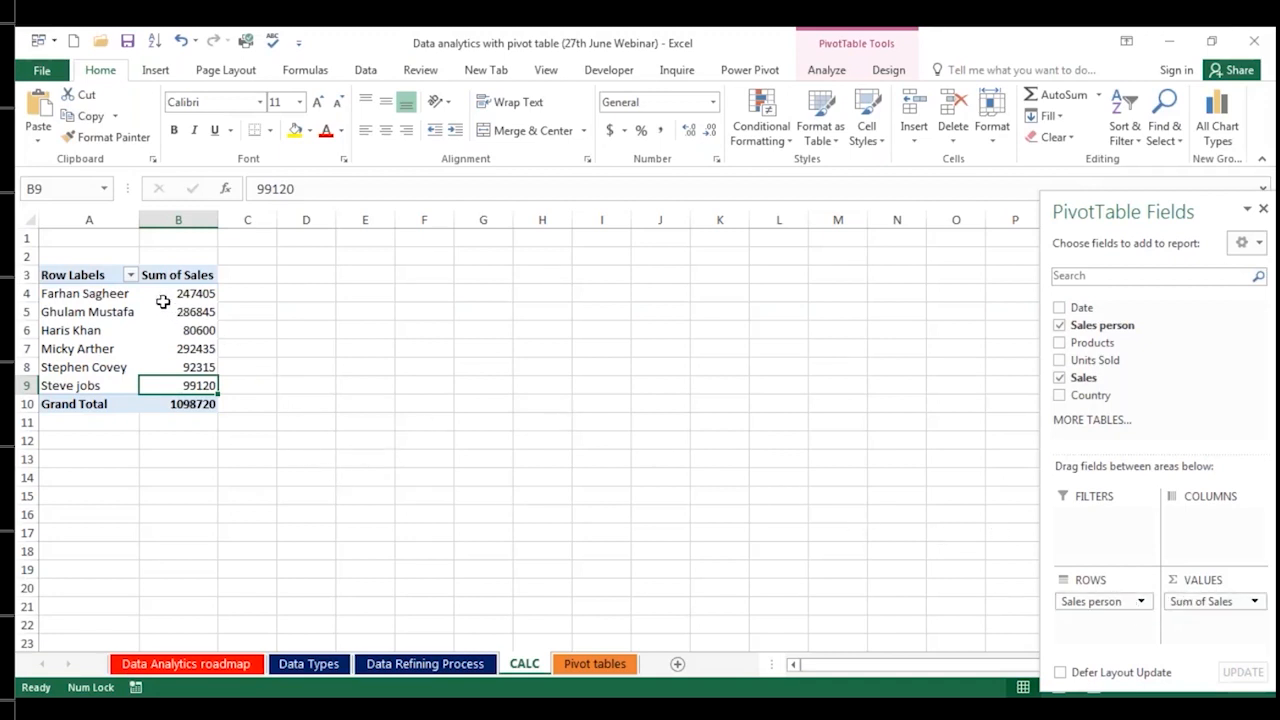
{"action": "mouse_move", "coordinate": [165, 301]}
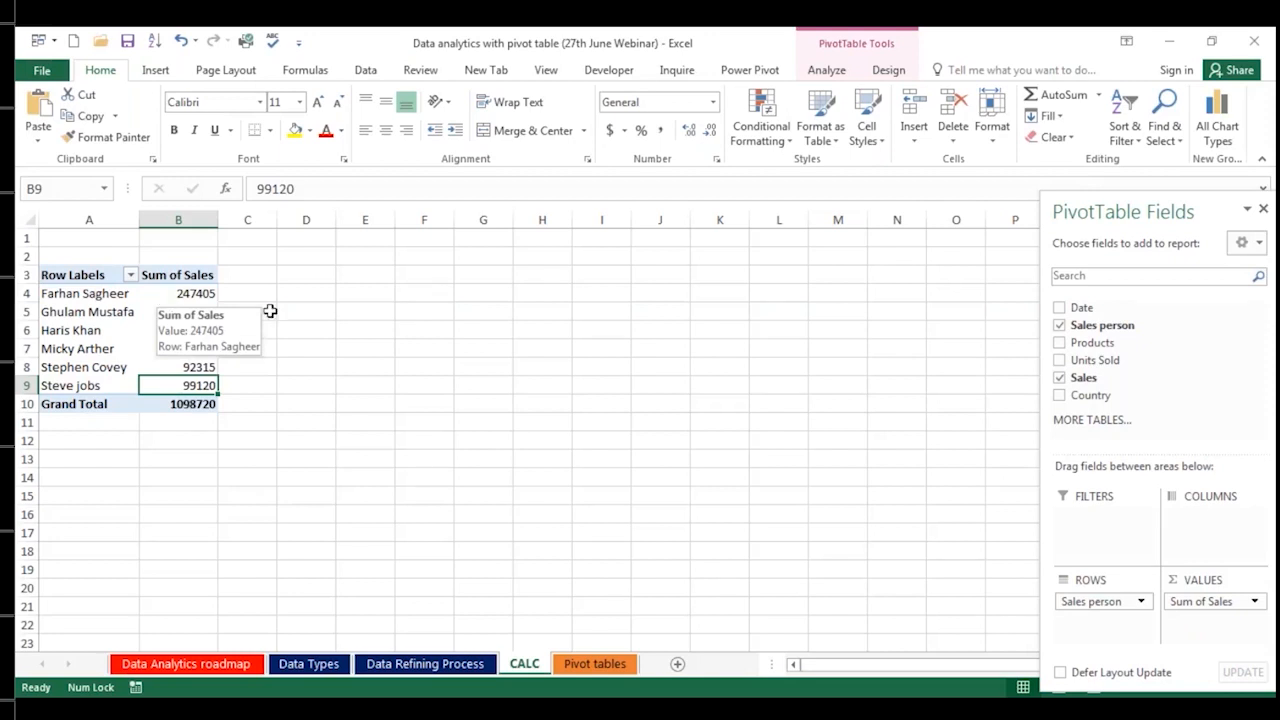
Step: Examine the summary functions available for the pivot table's Sales value field, including Count, Average, Max, Min and Product
{"action": "left_click", "coordinate": [1190, 603]}
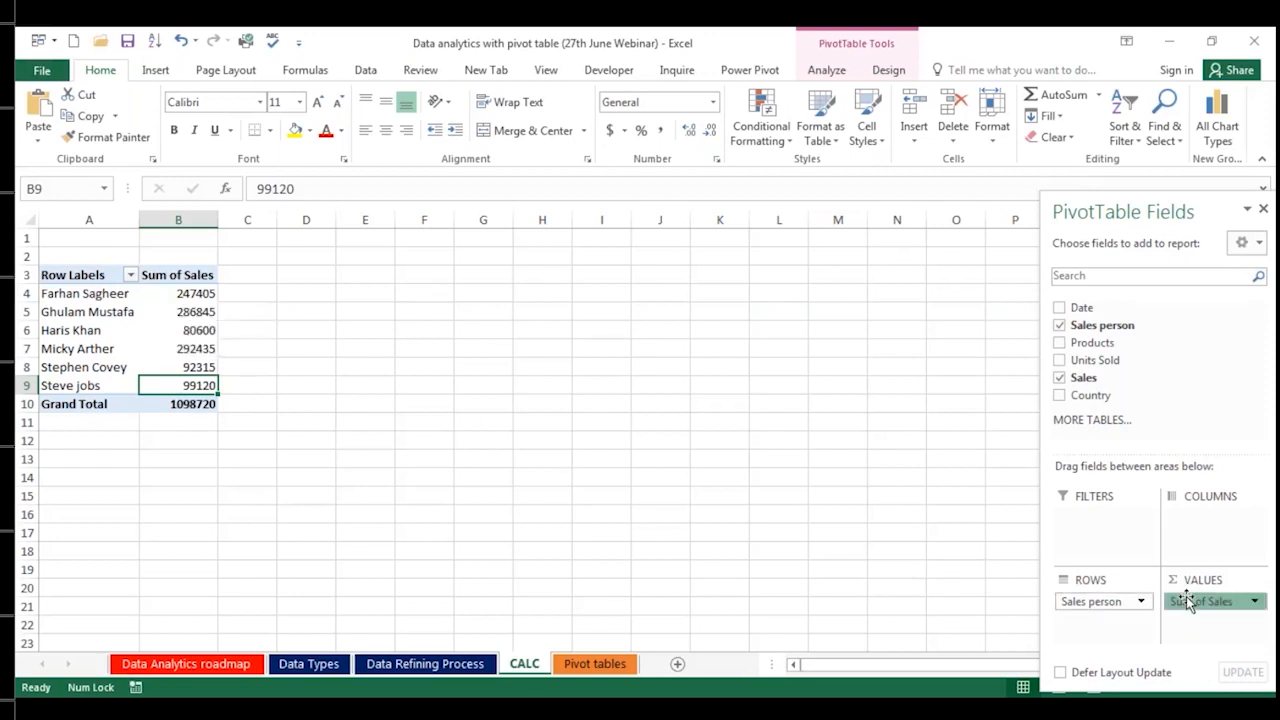
{"action": "left_click", "coordinate": [1179, 588]}
{"action": "left_click", "coordinate": [535, 373]}
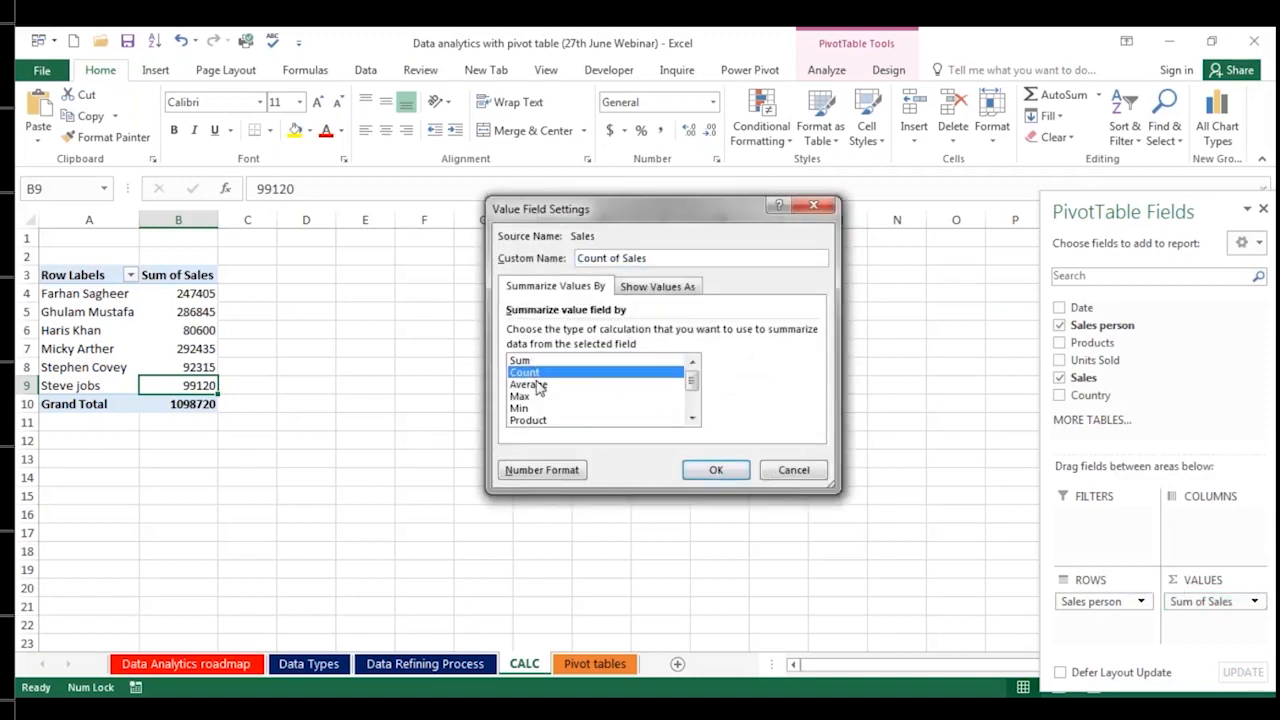
{"action": "left_click", "coordinate": [538, 385]}
{"action": "left_click", "coordinate": [525, 397]}
{"action": "left_click", "coordinate": [522, 409]}
{"action": "left_click", "coordinate": [527, 420]}
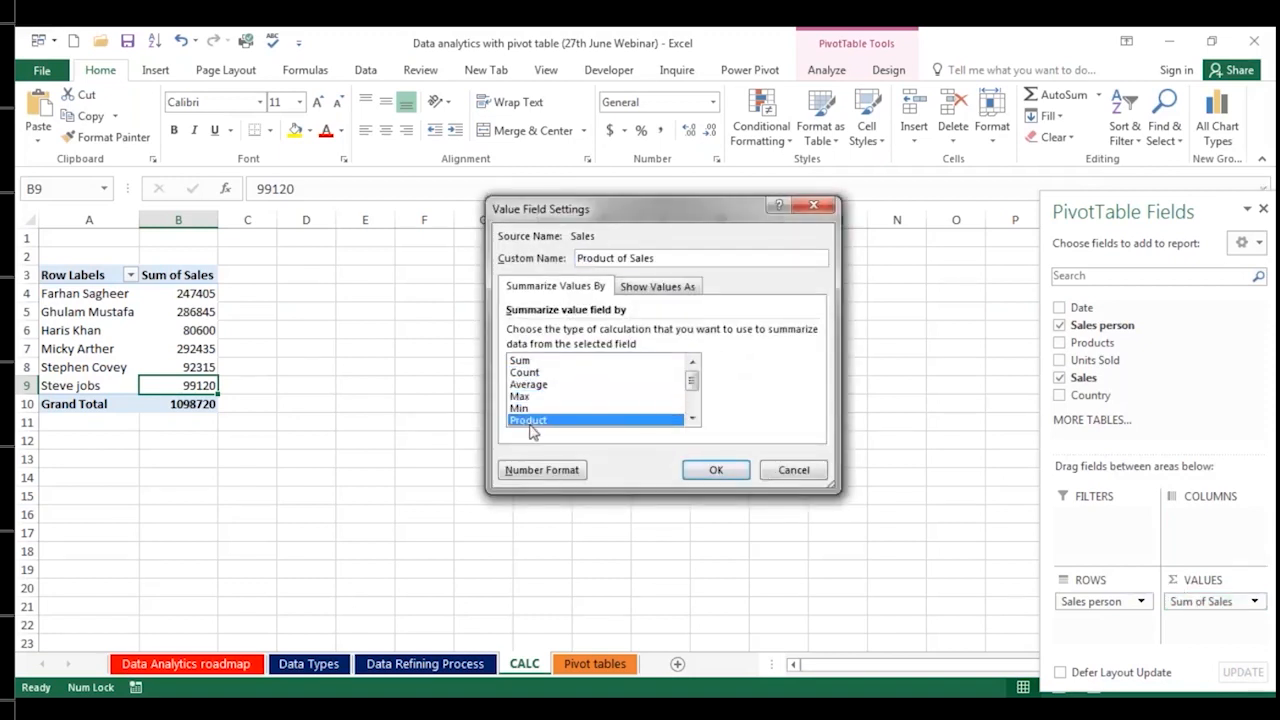
{"action": "scroll", "coordinate": [692, 398], "scroll_direction": "down", "scroll_amount": 1}
{"action": "scroll", "coordinate": [692, 398], "scroll_direction": "down", "scroll_amount": 2}
{"action": "scroll", "coordinate": [692, 390], "scroll_direction": "up", "scroll_amount": 5}
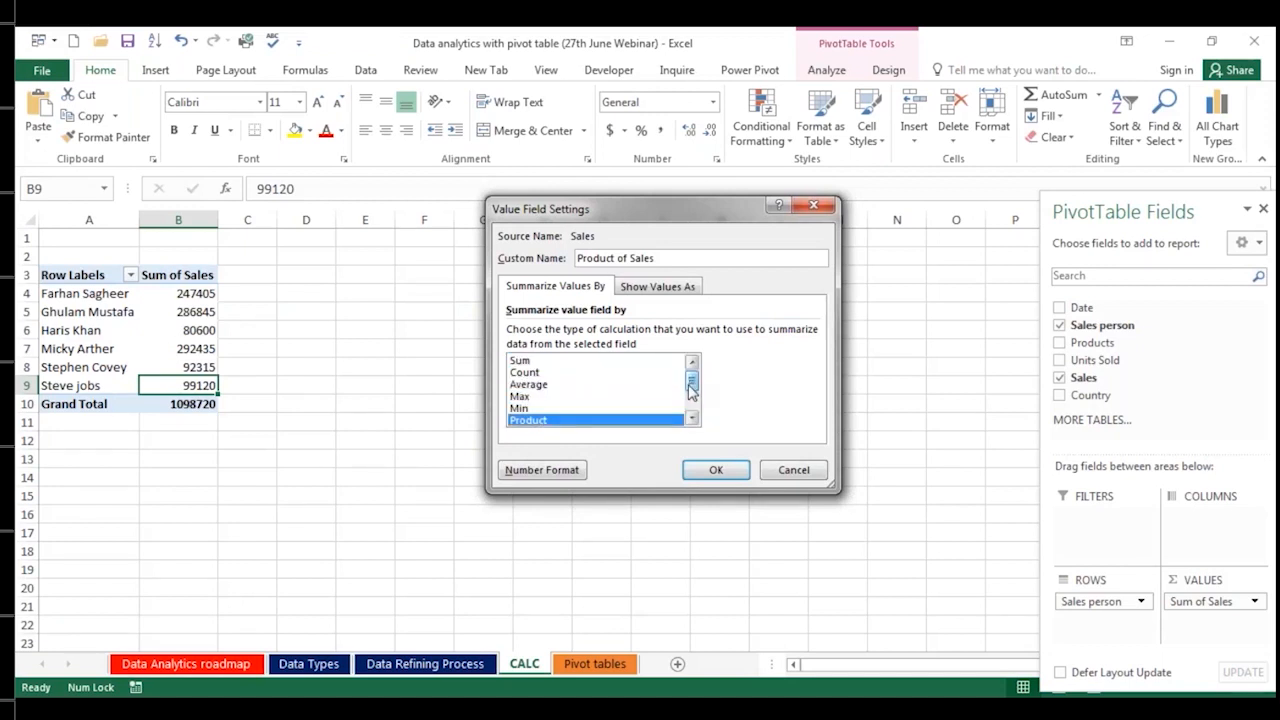
Step: Summarise the Sales value field by Count with the custom name "no of sales" and check the grand total
{"action": "left_click", "coordinate": [559, 376]}
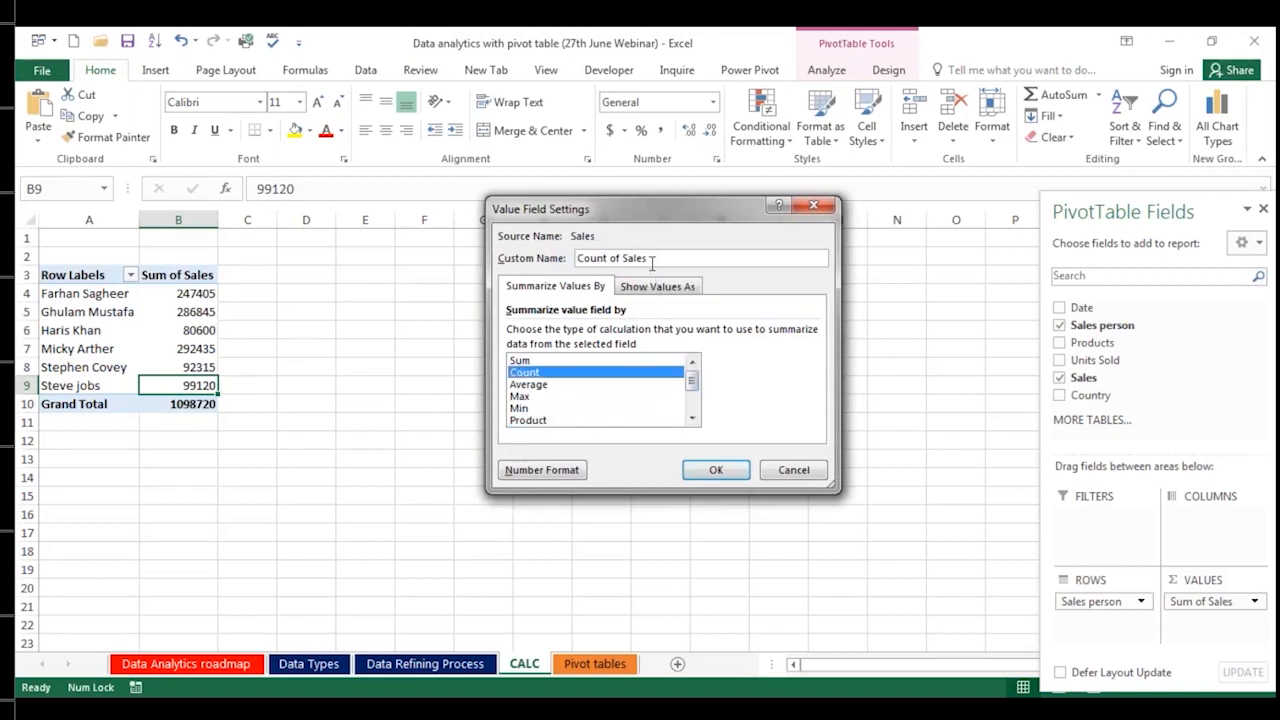
{"action": "left_click_drag", "start_coordinate": [654, 257], "coordinate": [581, 250]}
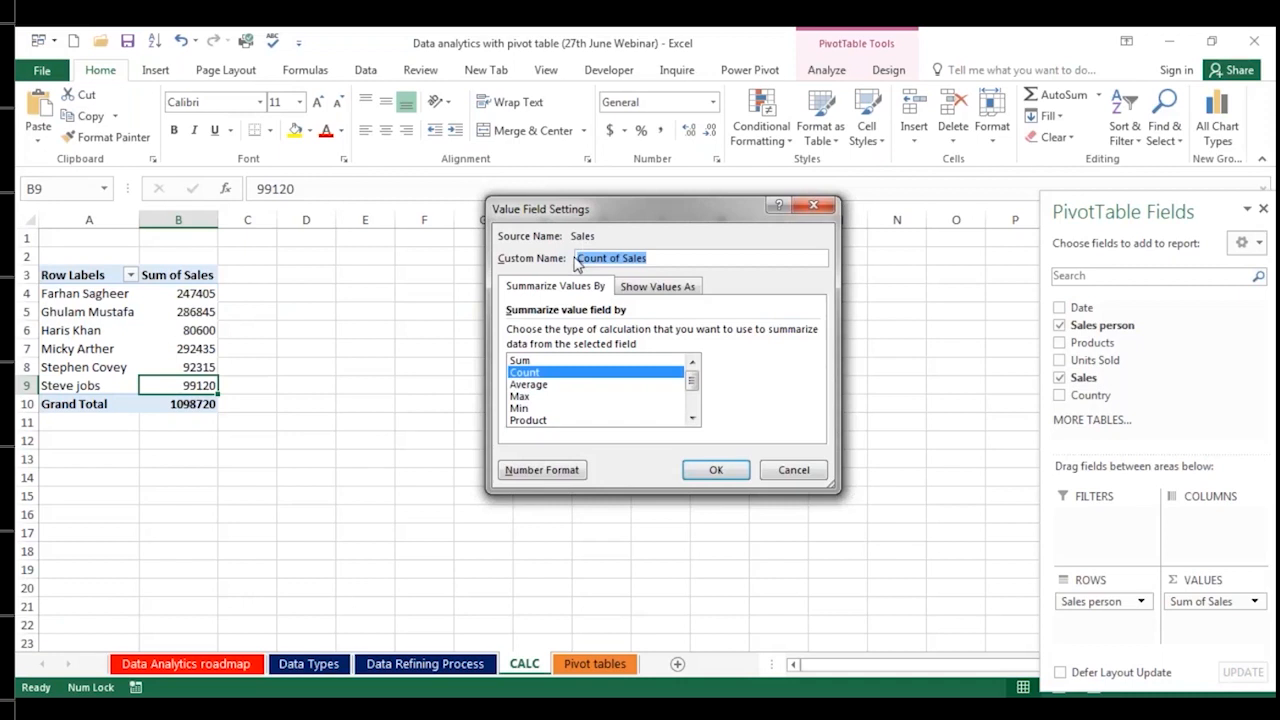
{"action": "type", "text": "n"}
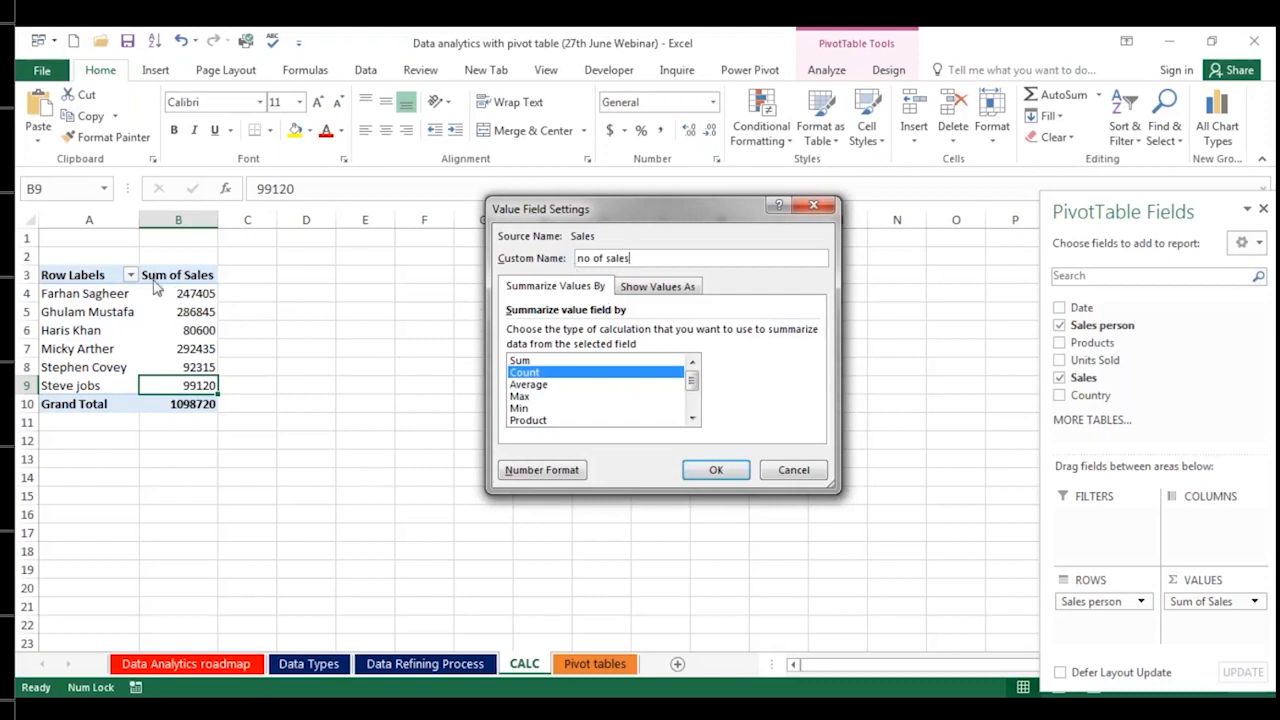
{"action": "left_click", "coordinate": [708, 474]}
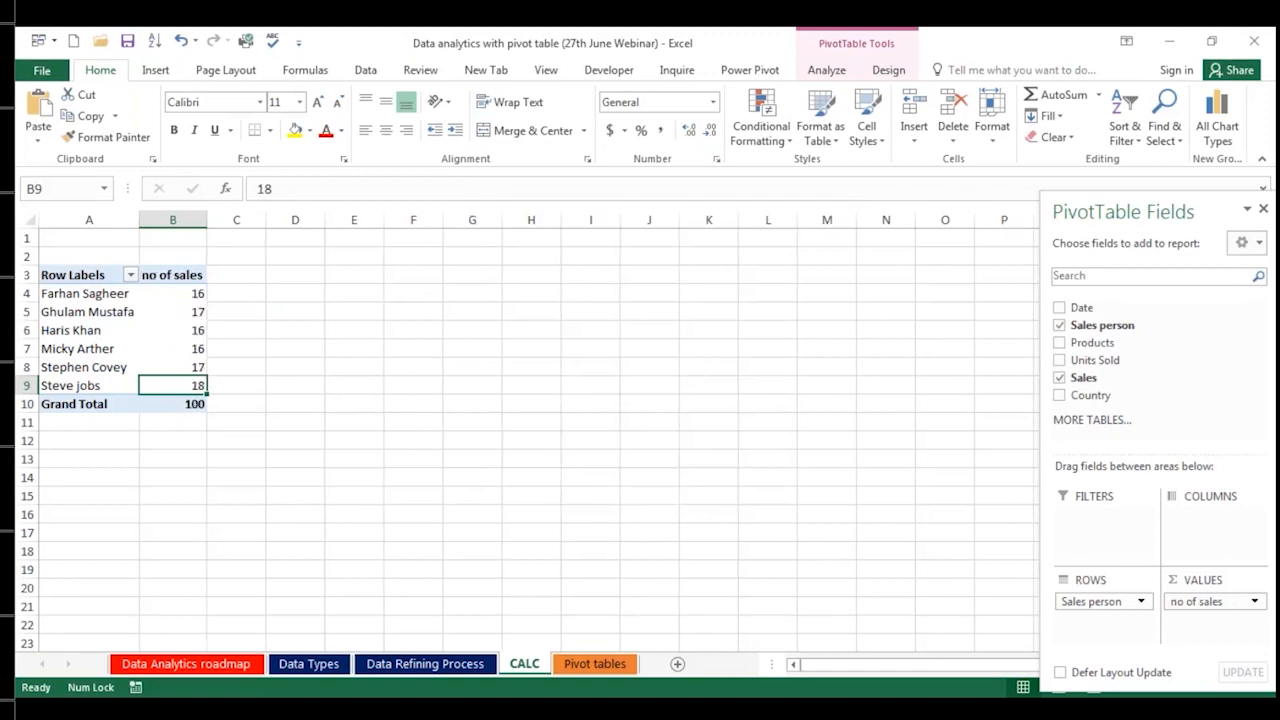
{"action": "left_click", "coordinate": [184, 400]}
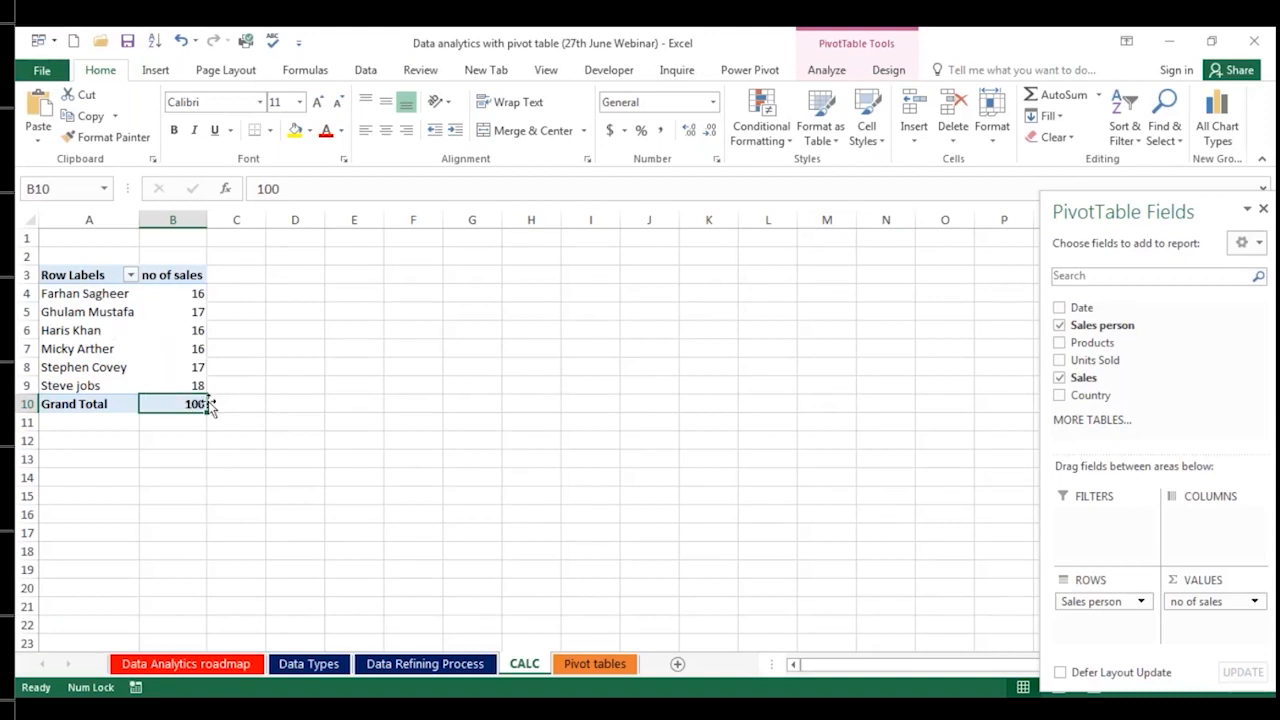
Step: Summarise the Sales value field by Sum and format it as Accounting with 0 decimal places and the $ symbol
{"action": "left_click", "coordinate": [1190, 601]}
{"action": "left_click", "coordinate": [1188, 581]}
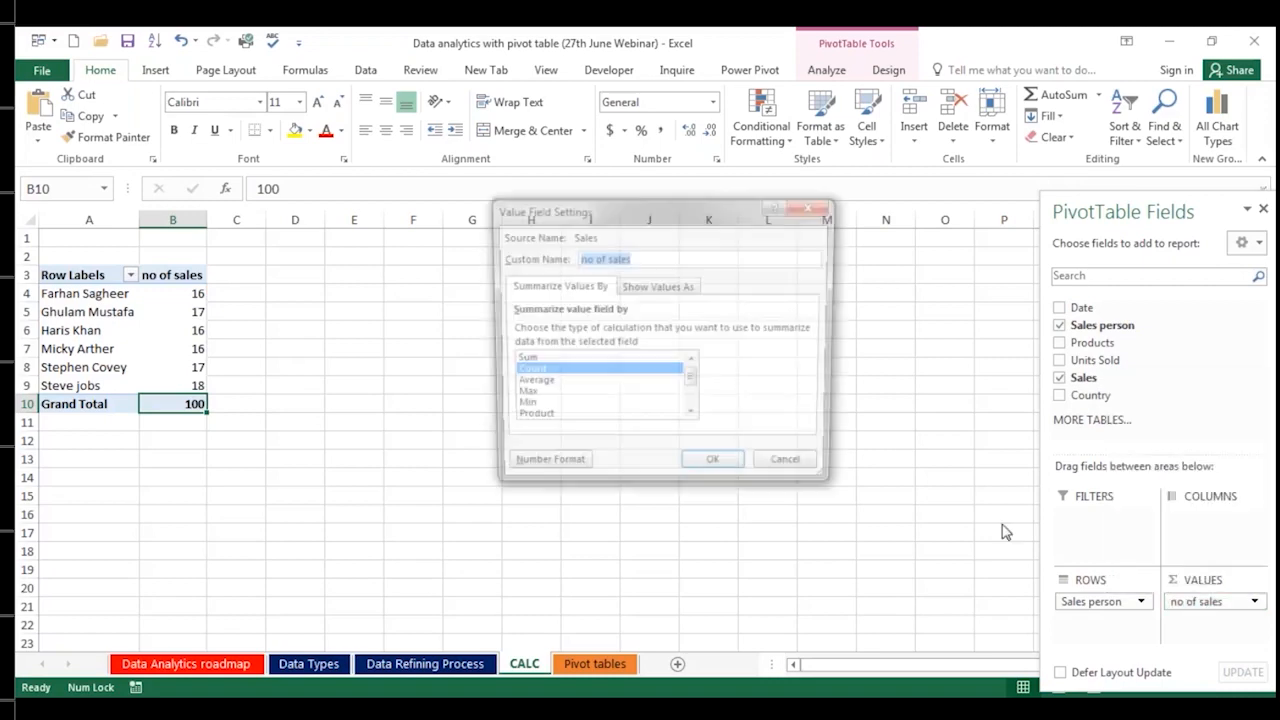
{"action": "left_click", "coordinate": [585, 360]}
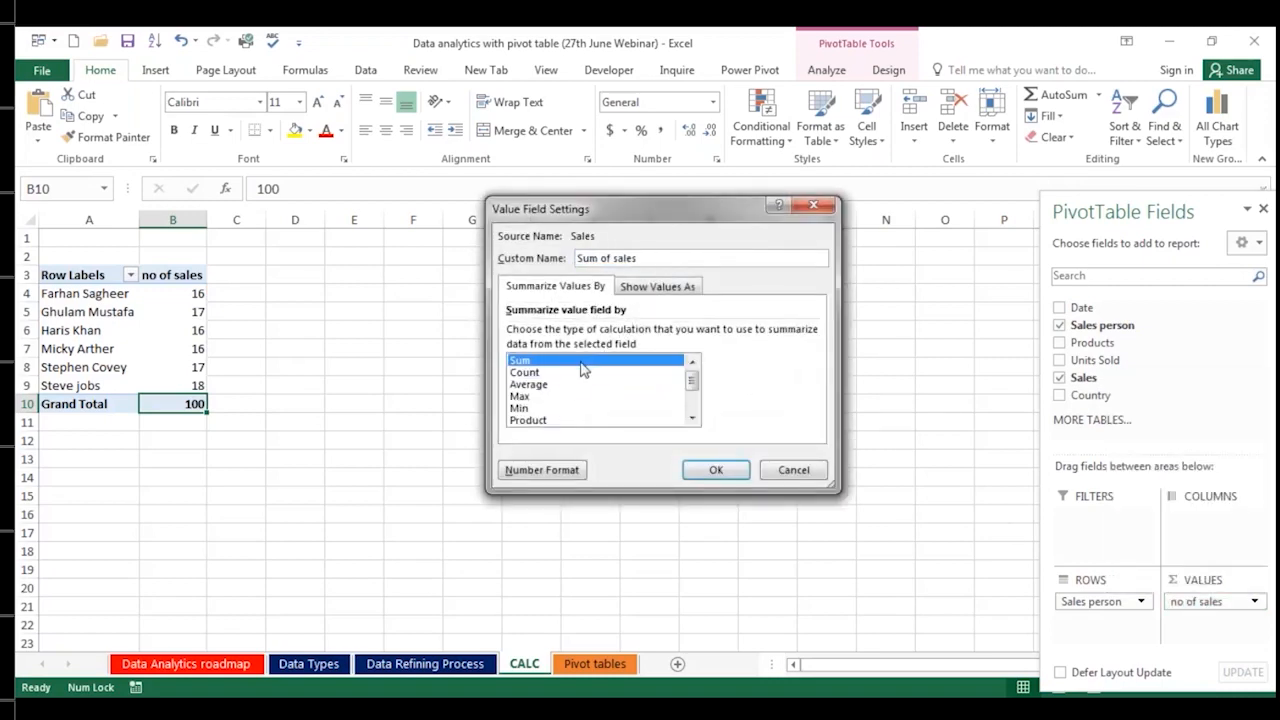
{"action": "left_click", "coordinate": [540, 472]}
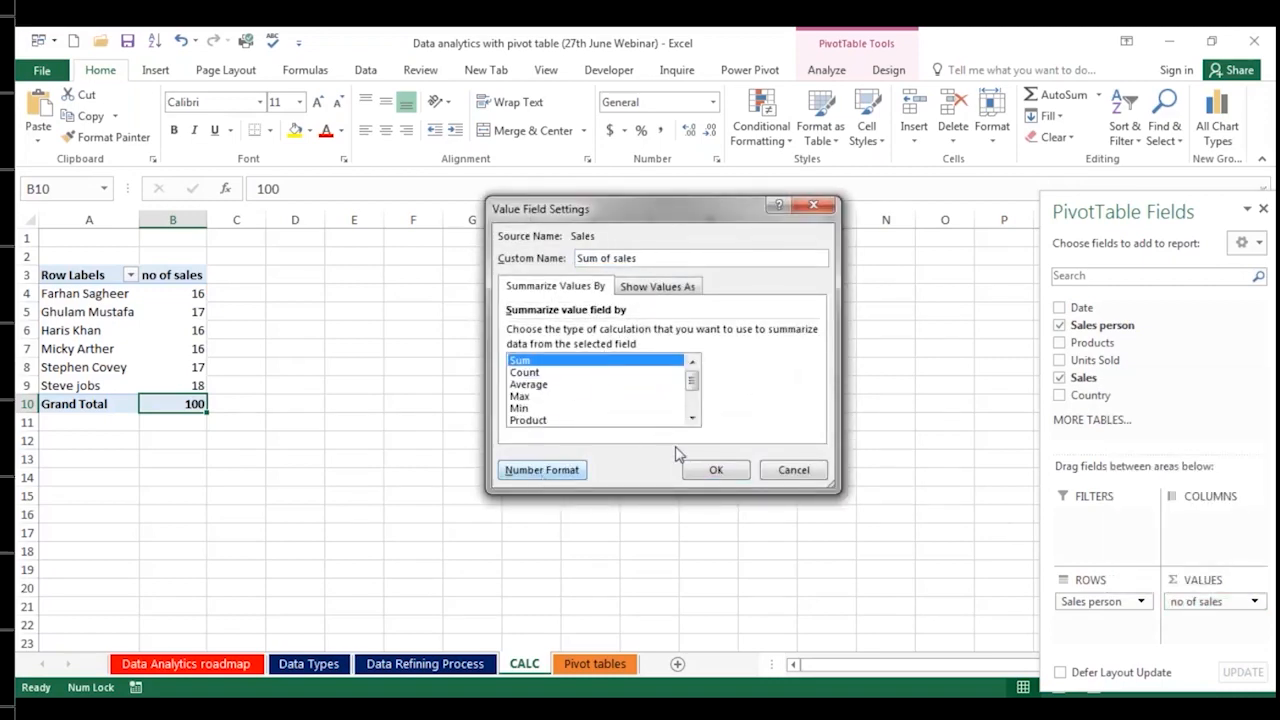
{"action": "left_click", "coordinate": [458, 227]}
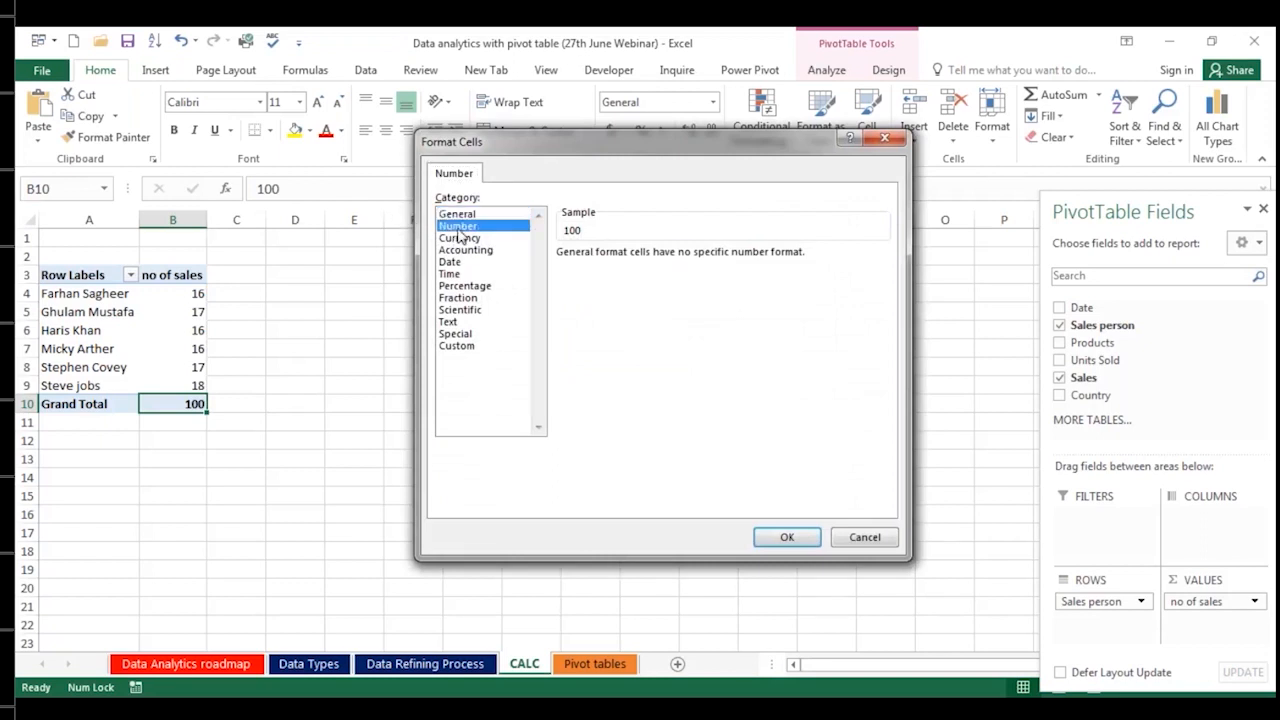
{"action": "double_click", "coordinate": [684, 259]}
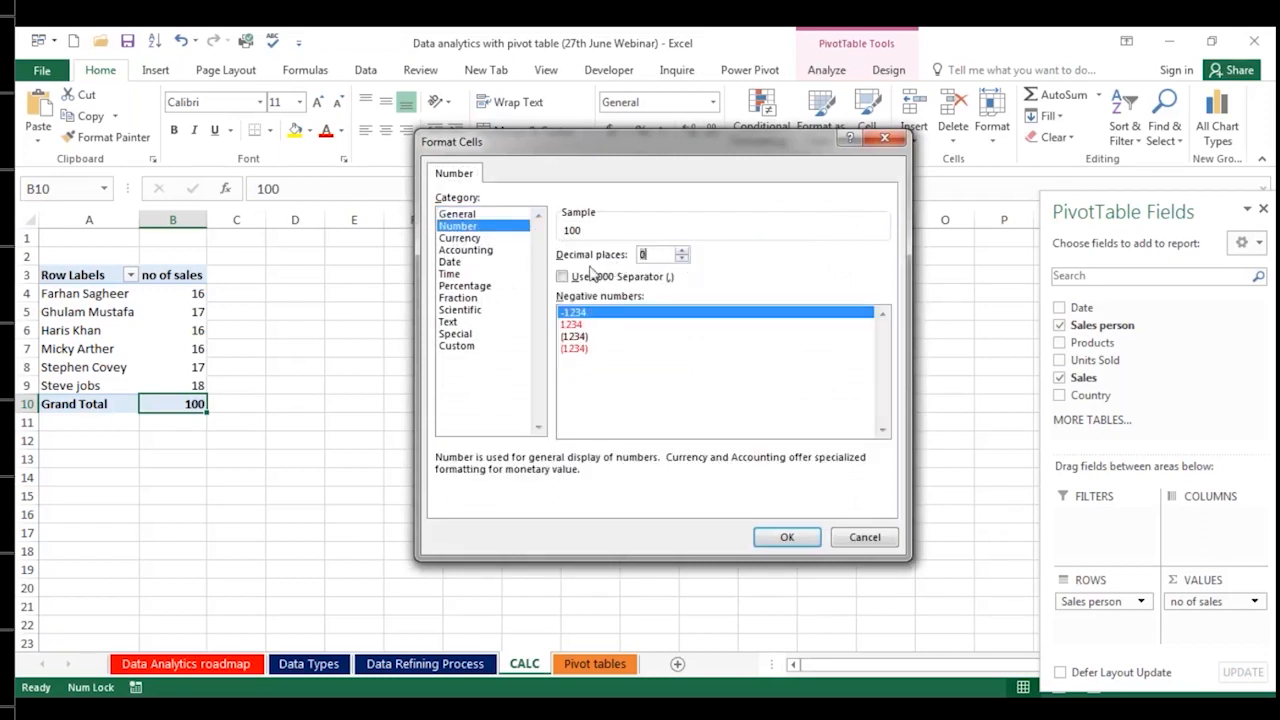
{"action": "left_click", "coordinate": [563, 276]}
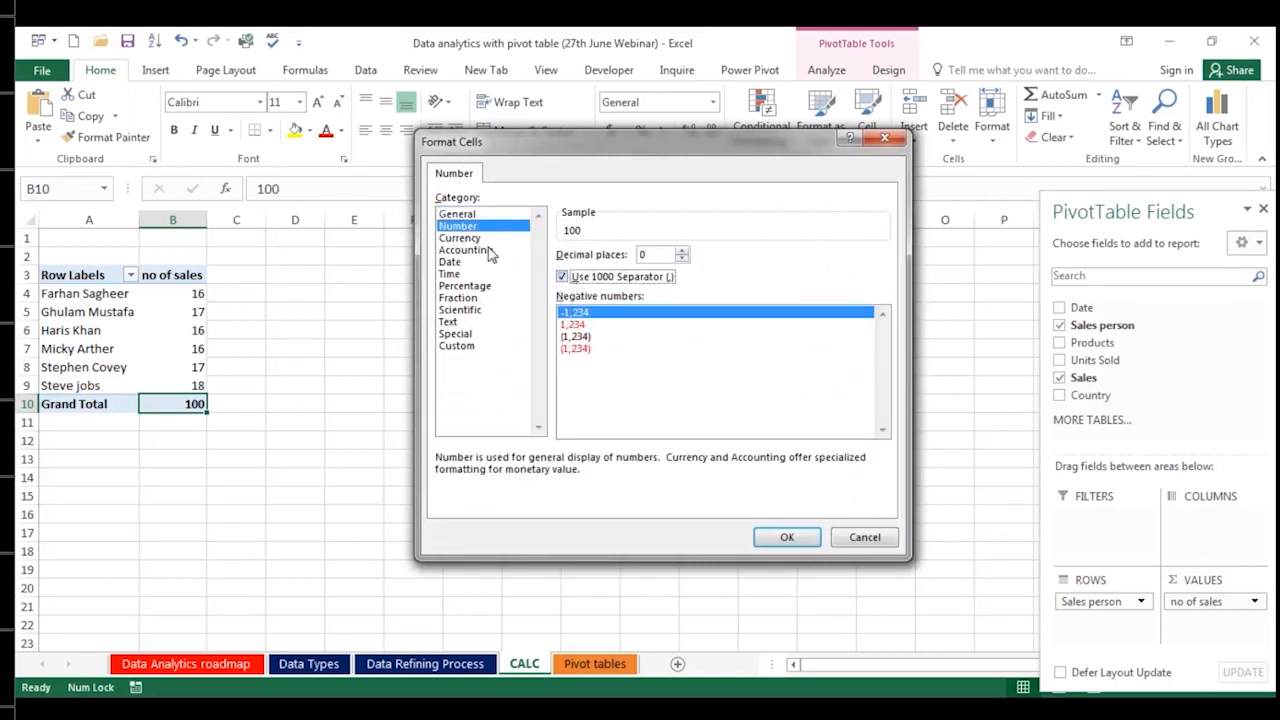
{"action": "left_click", "coordinate": [480, 250]}
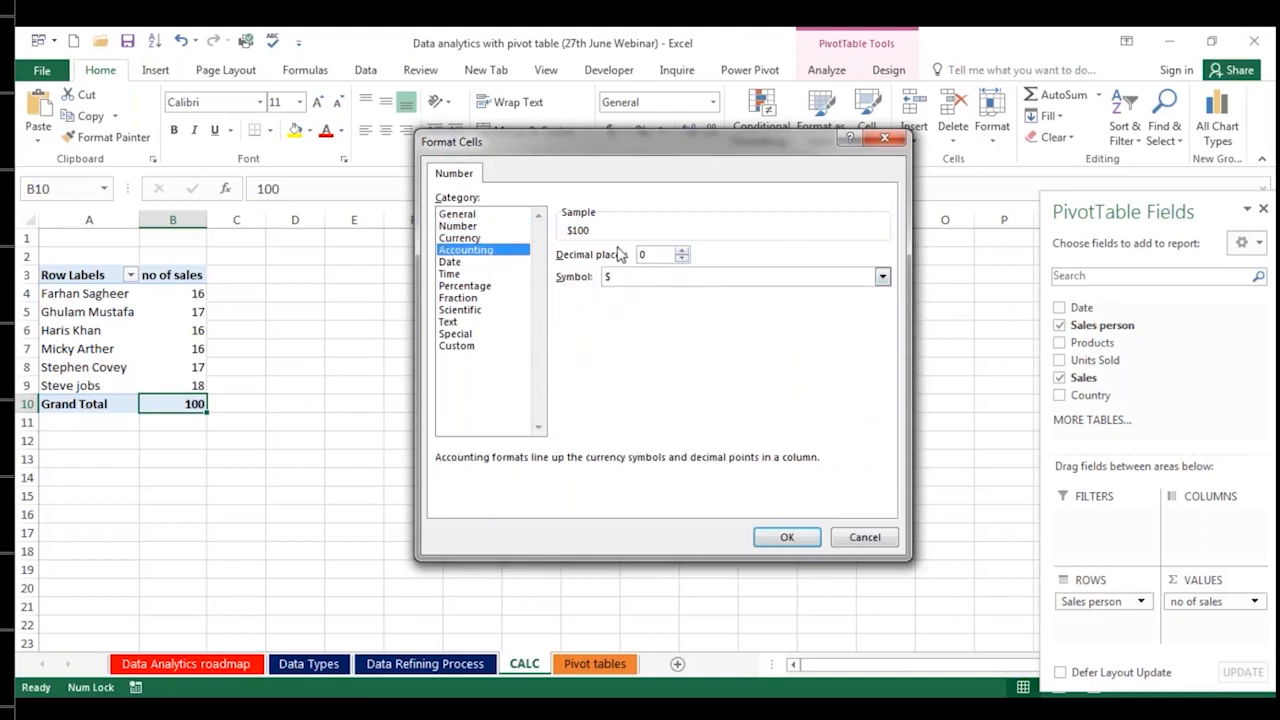
{"action": "left_click", "coordinate": [769, 537]}
{"action": "left_click", "coordinate": [720, 470]}
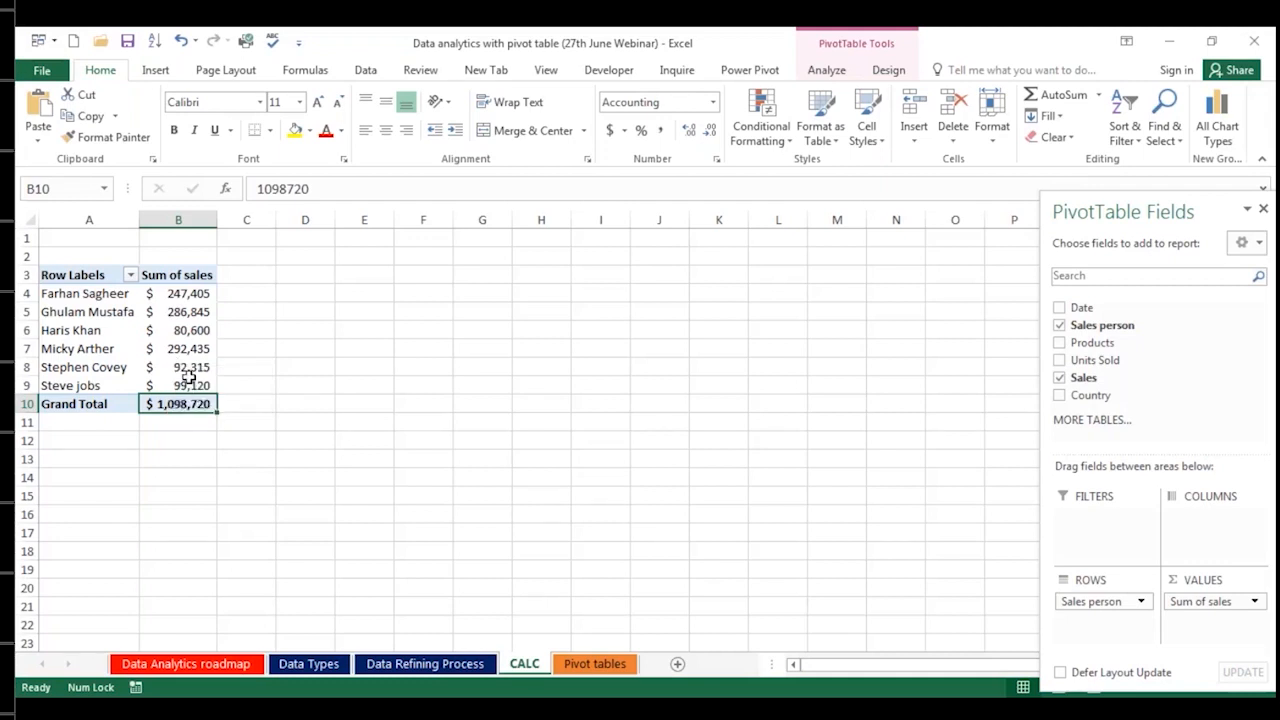
Step: Insert a 3-D Pie pivot chart based on the salesperson pivot table
{"action": "left_click", "coordinate": [828, 71]}
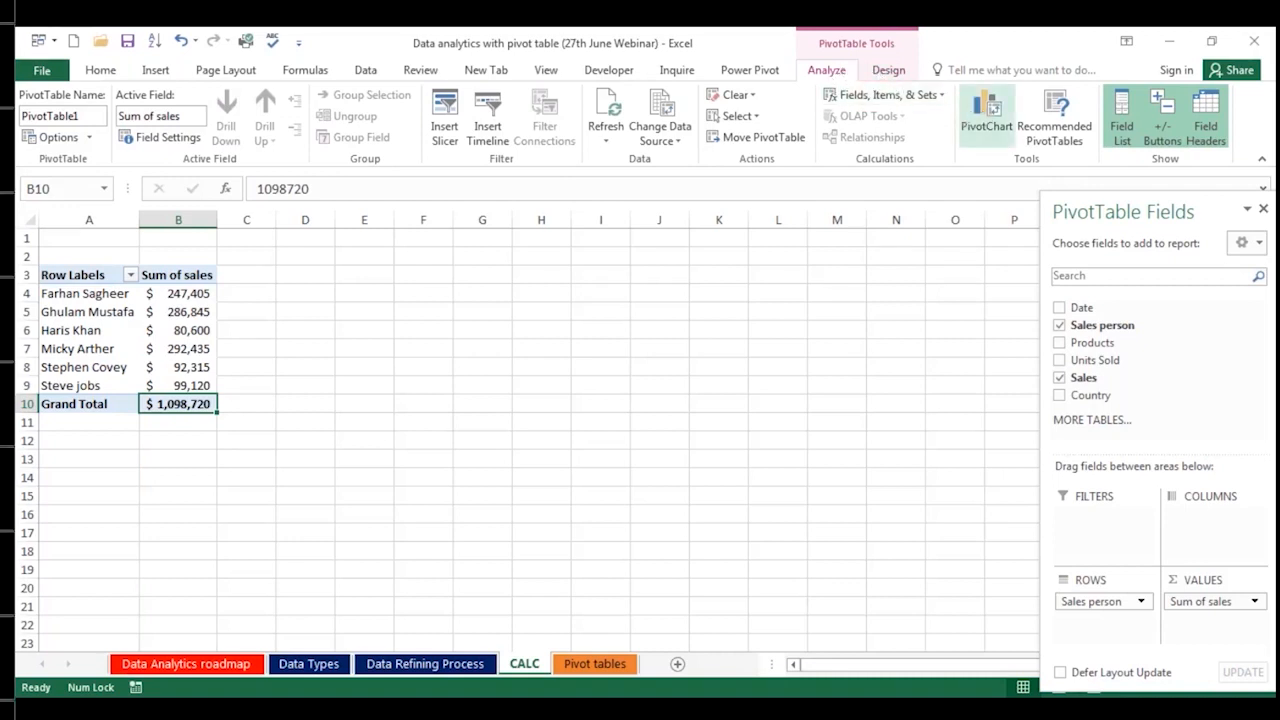
{"action": "left_click", "coordinate": [987, 115]}
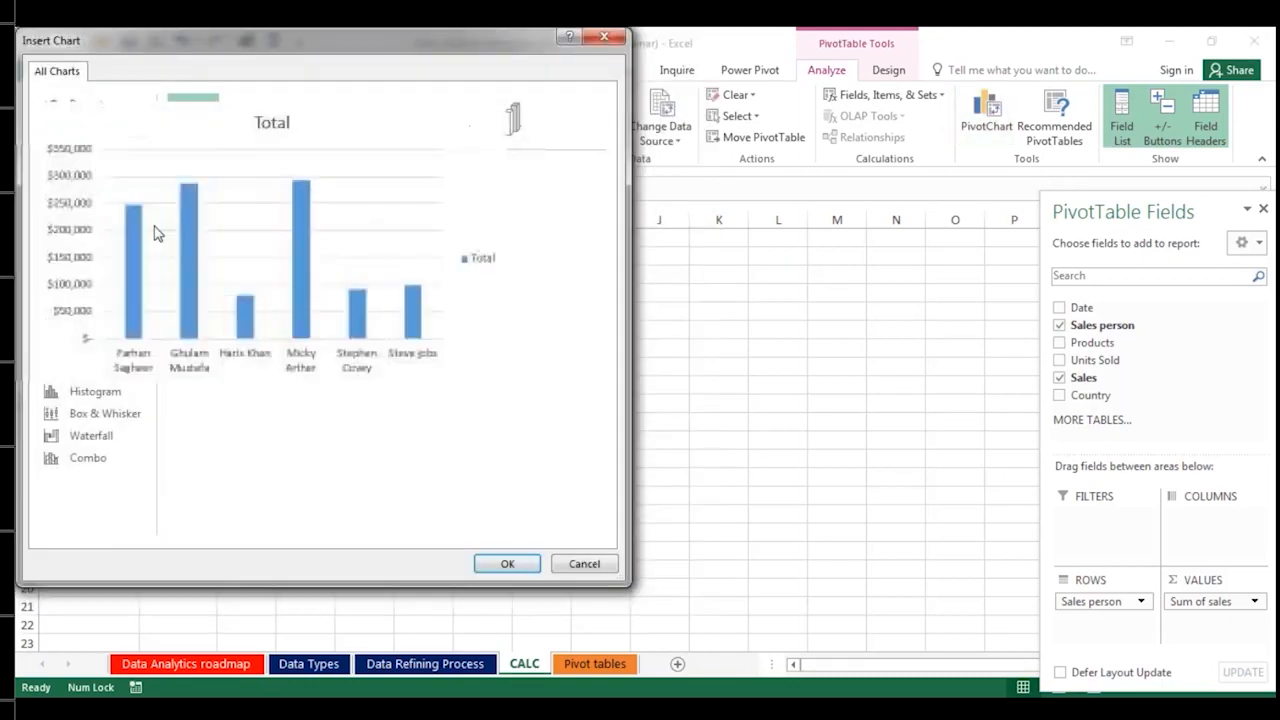
{"action": "left_click", "coordinate": [122, 193]}
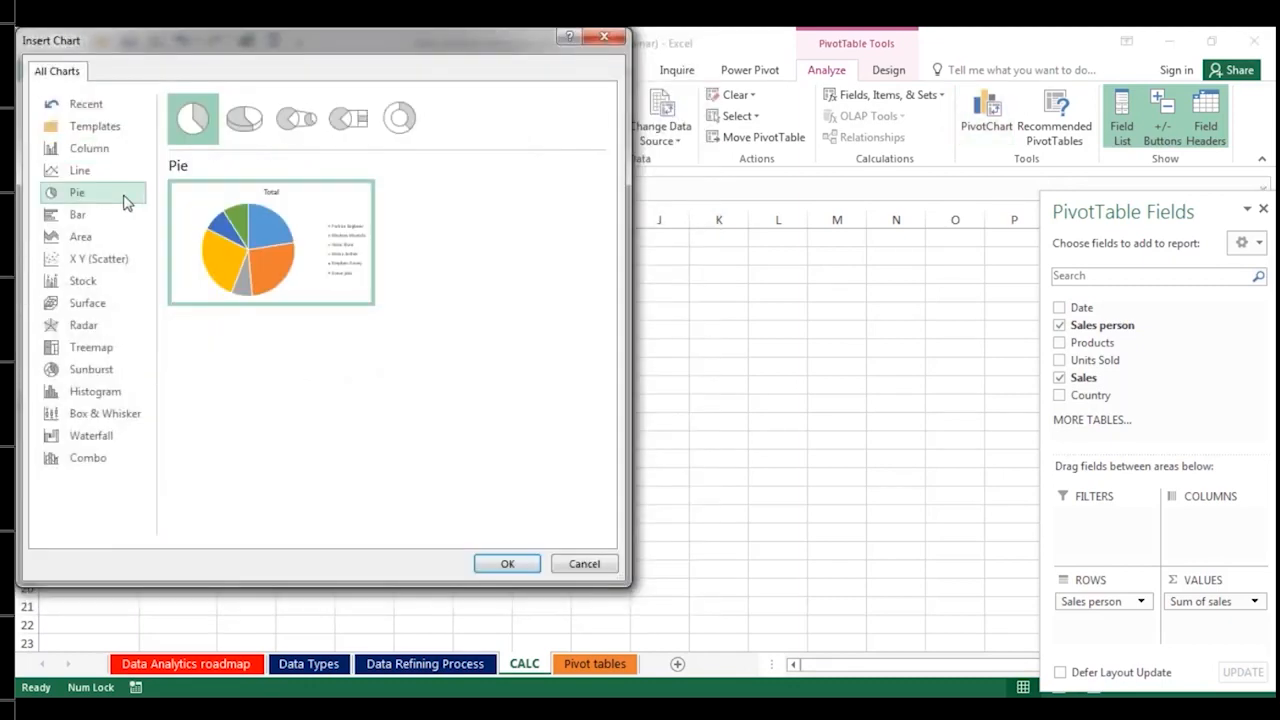
{"action": "left_click", "coordinate": [244, 120]}
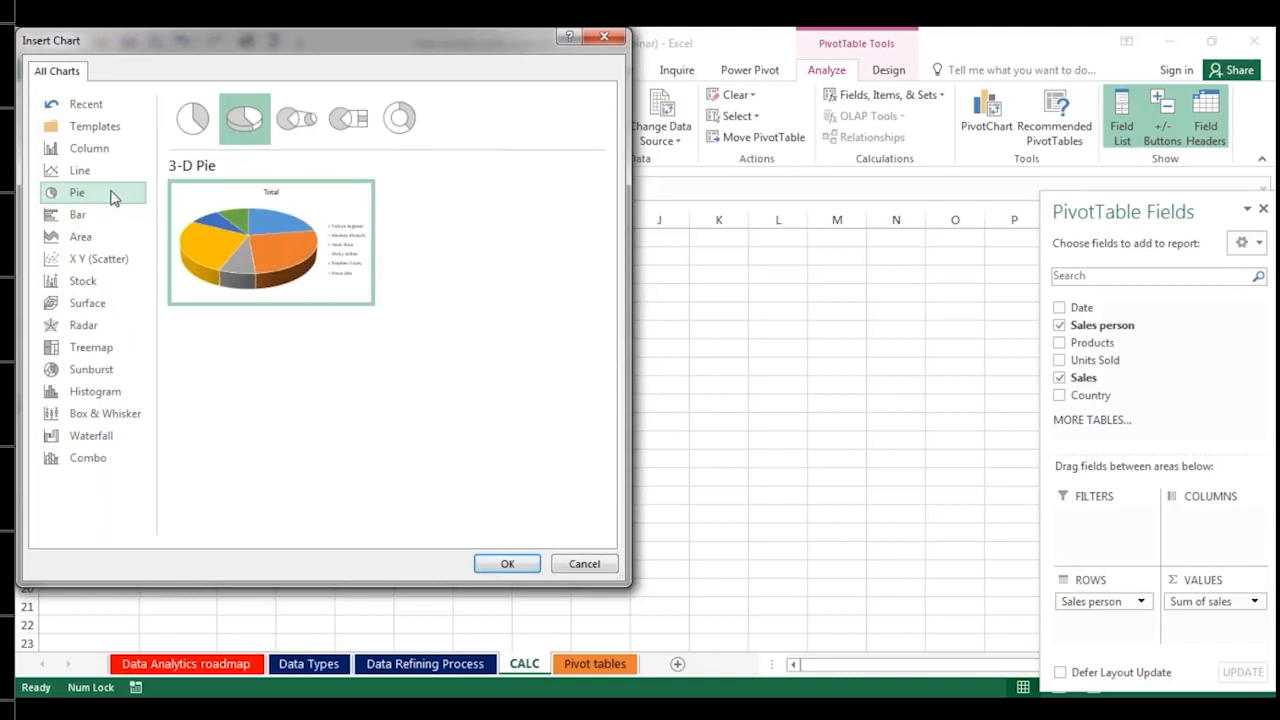
{"action": "left_click", "coordinate": [507, 562]}
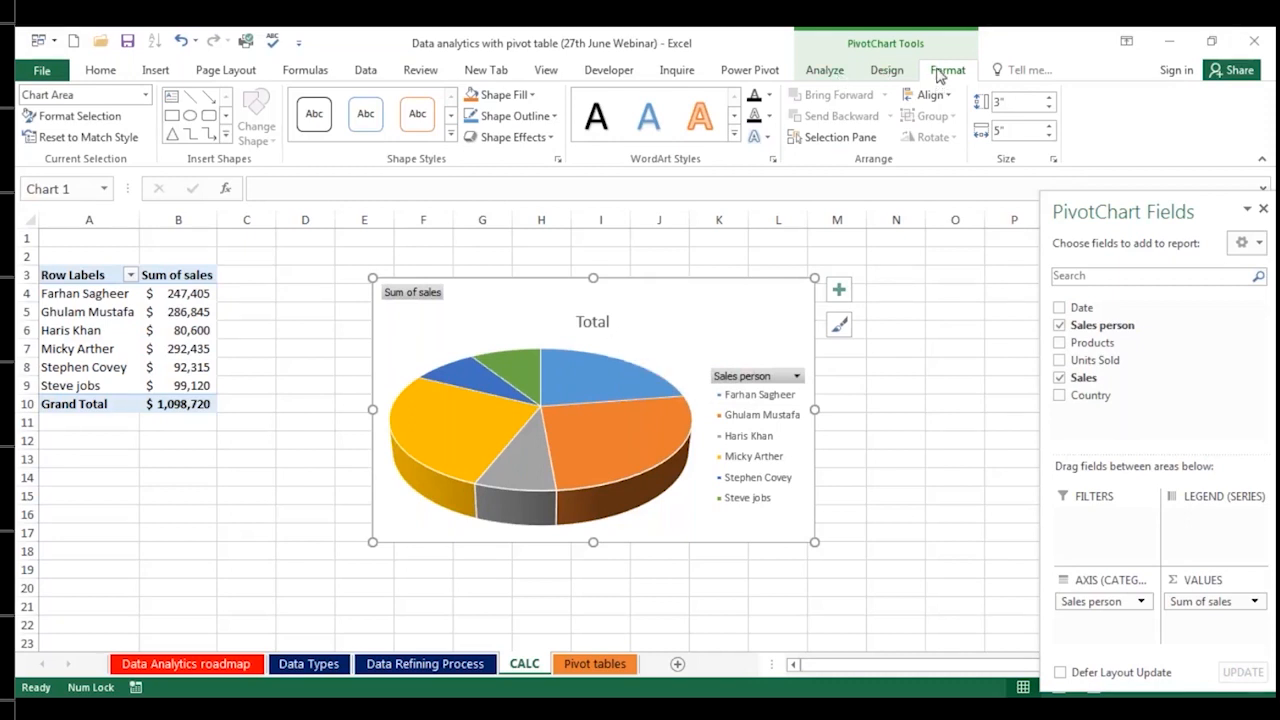
Step: Change the pie chart's title to "Sales by sales person"
{"action": "left_click", "coordinate": [591, 322]}
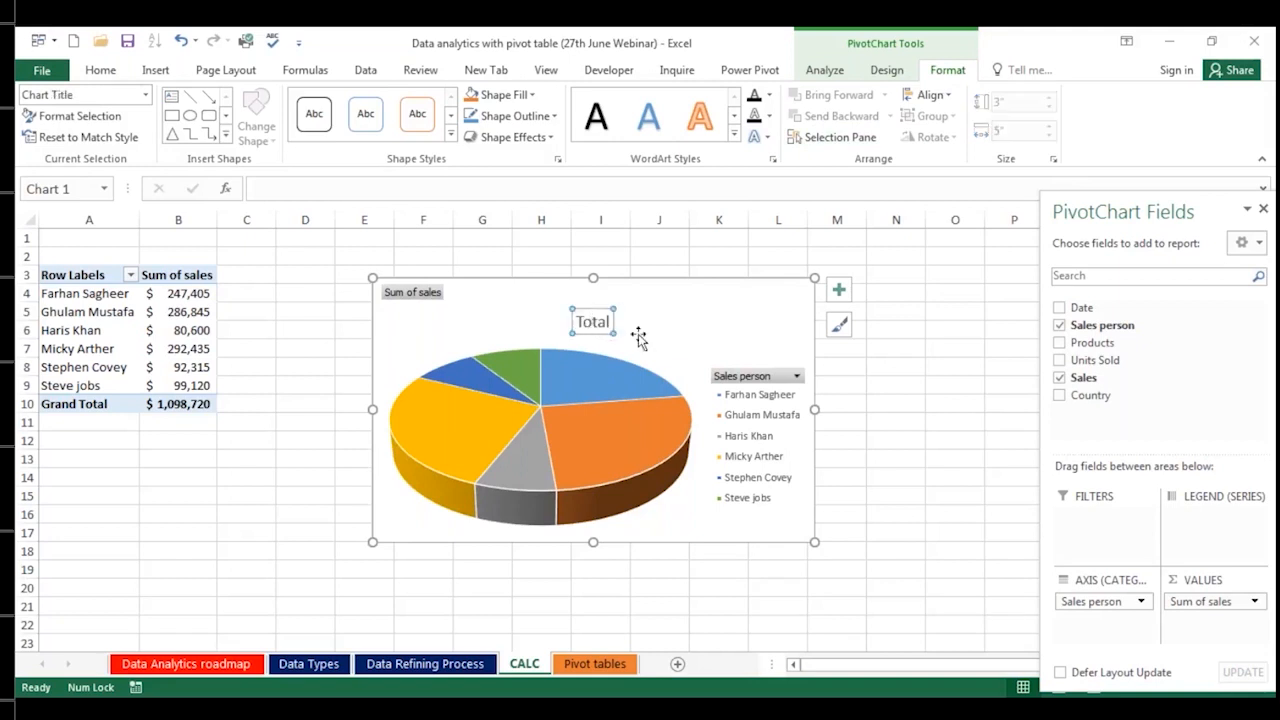
{"action": "left_click", "coordinate": [590, 318]}
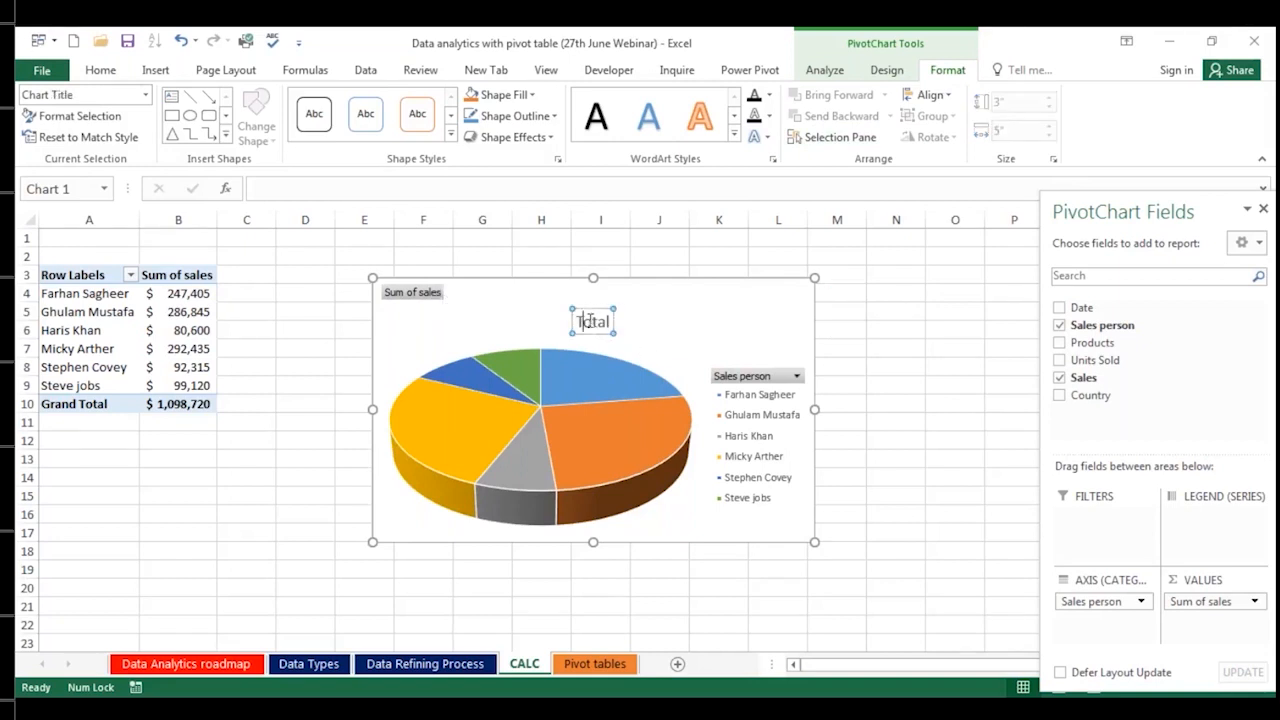
{"action": "key", "text": "BackSpace"}
{"action": "key", "text": "BackSpace"}
{"action": "key", "text": "Caps_Lock"}
{"action": "type", "text": "S"}
{"action": "key", "text": "Caps_Lock"}
{"action": "type", "text": "ales by "}
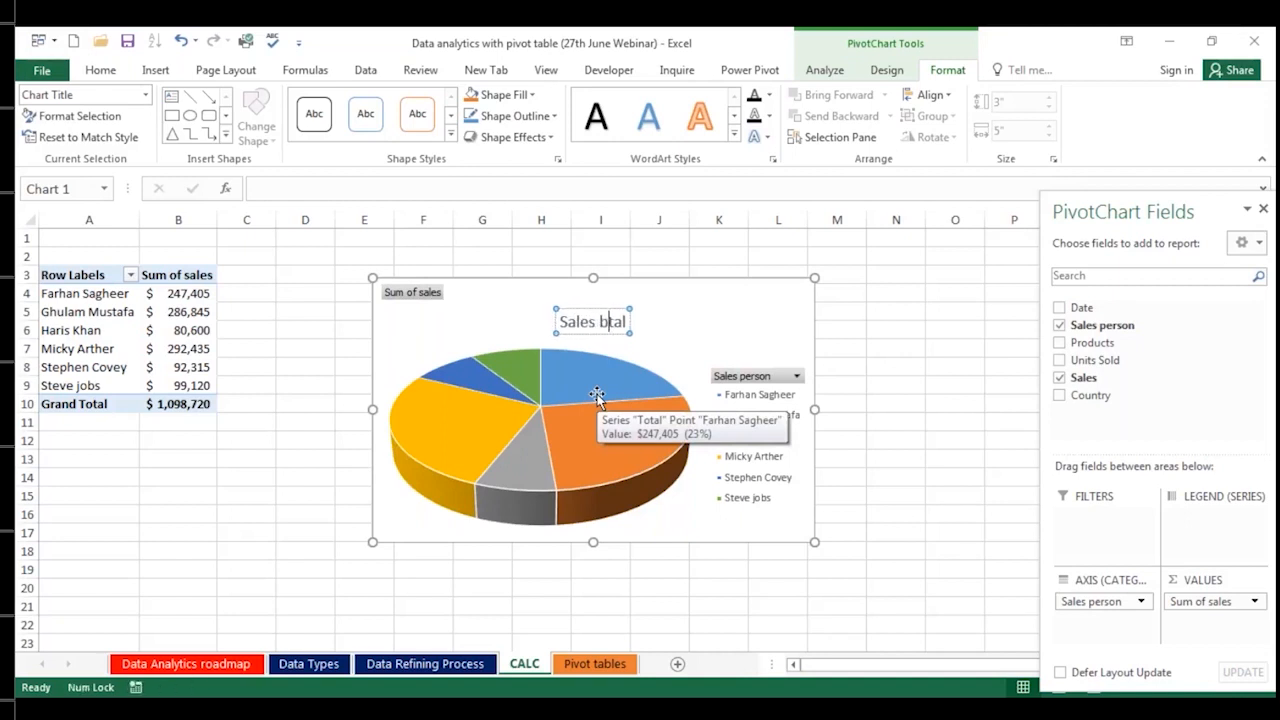
{"action": "type", "text": "sales person"}
{"action": "key", "text": "Delete"}
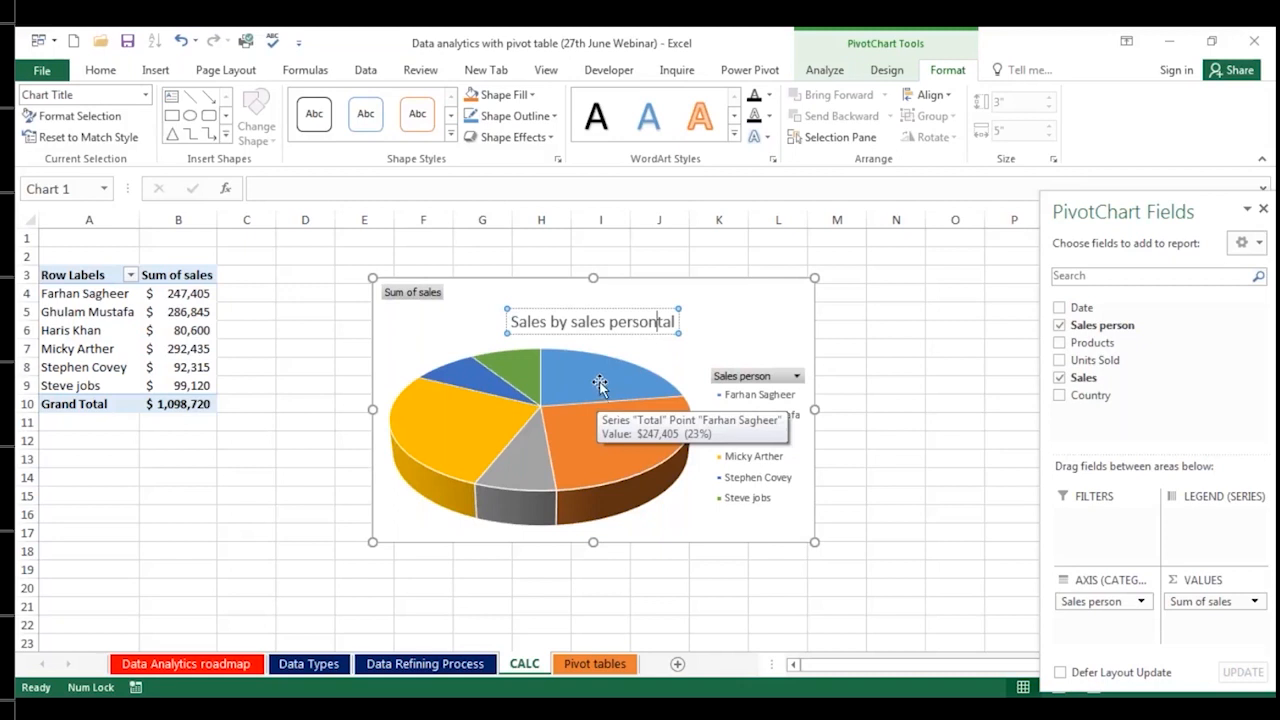
{"action": "left_click", "coordinate": [674, 321]}
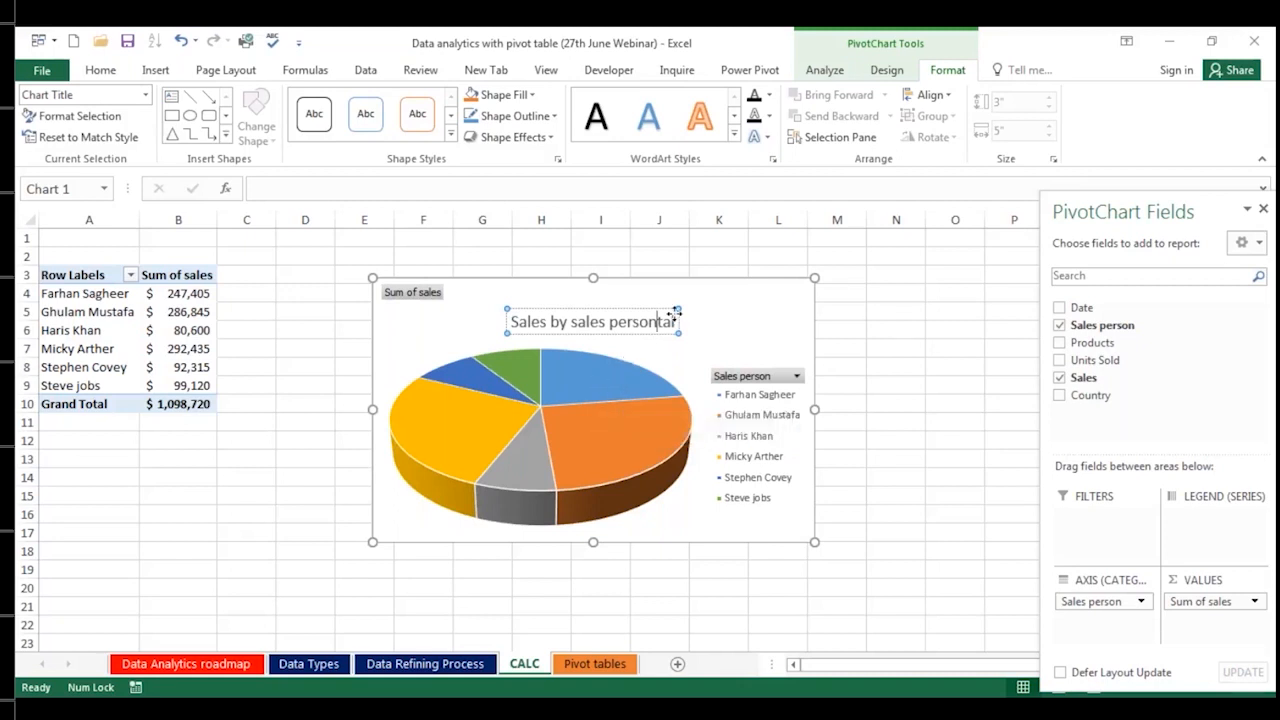
{"action": "key", "text": "BackSpace"}
{"action": "key", "text": "BackSpace"}
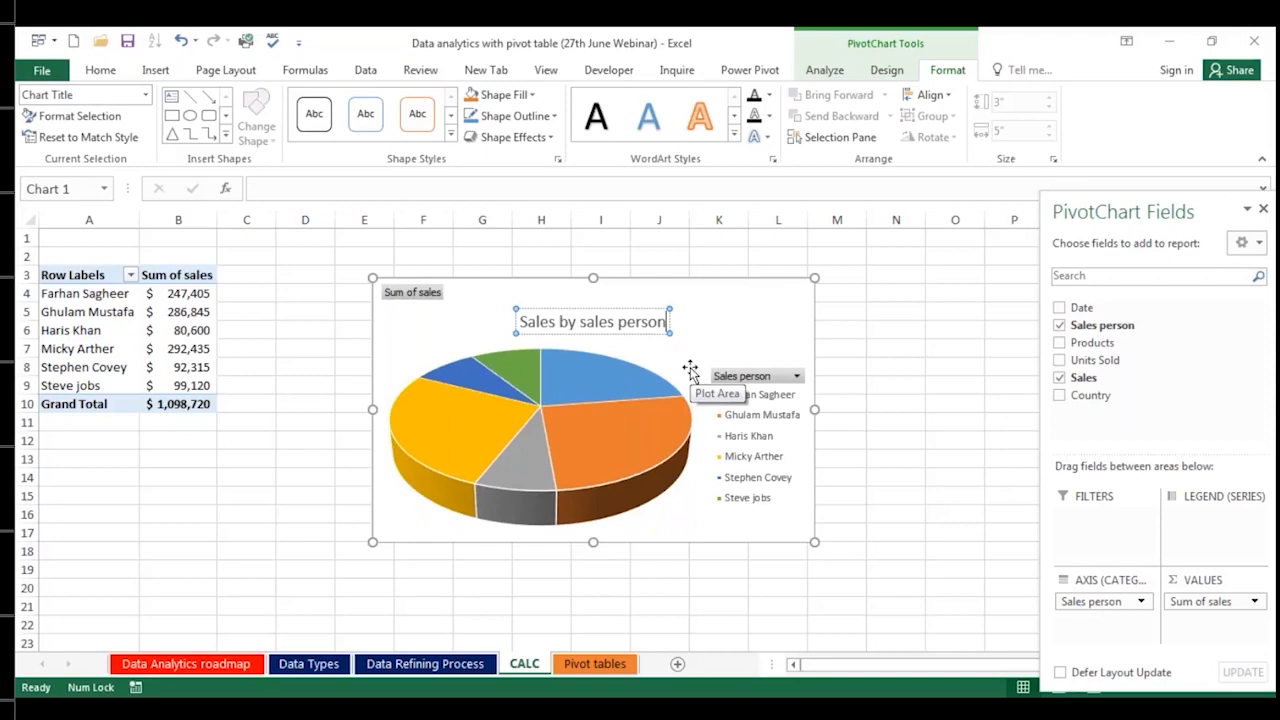
{"action": "key", "text": "Escape"}
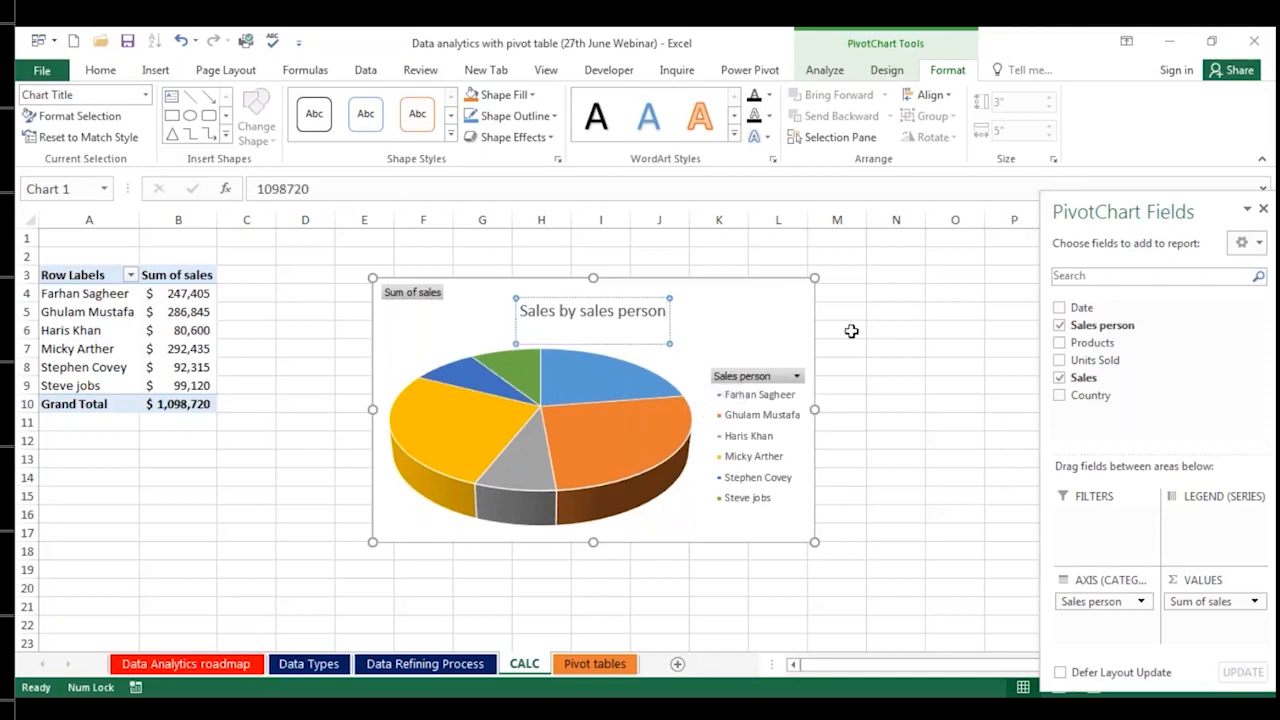
{"action": "left_click", "coordinate": [851, 331]}
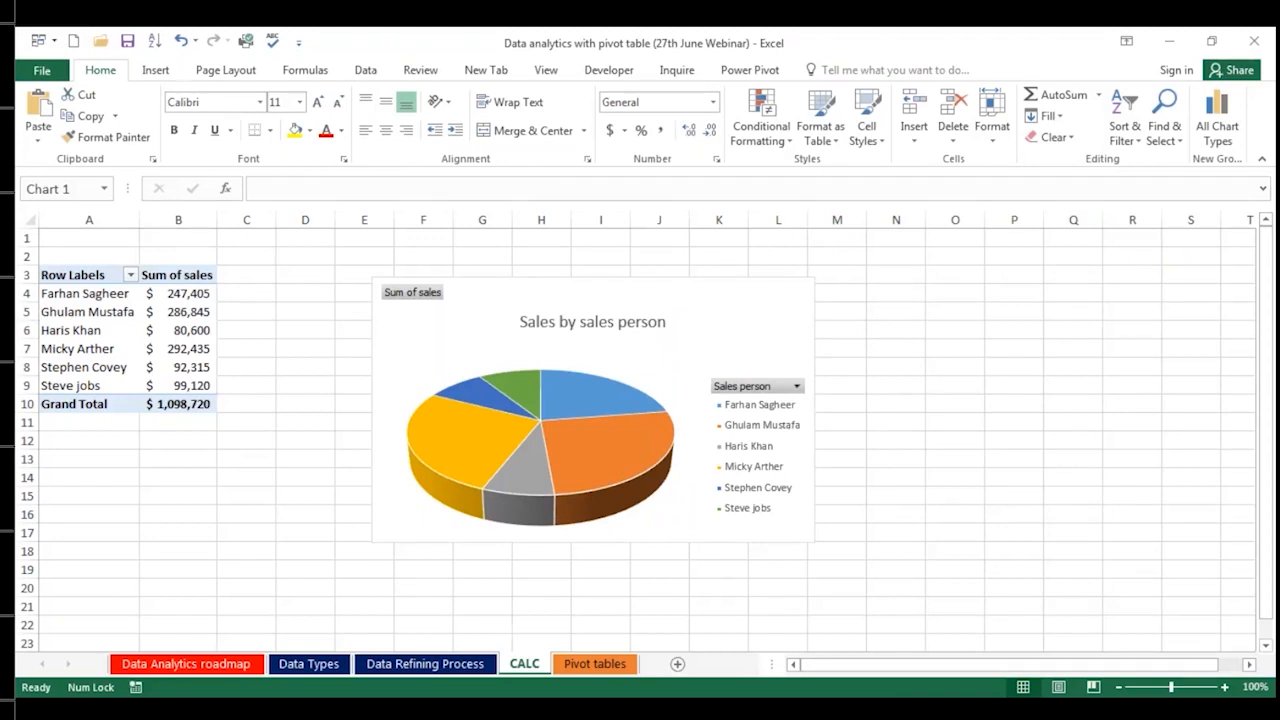
Step: Make the chart title and the legend text bold and black
{"action": "left_click", "coordinate": [174, 134]}
{"action": "left_click", "coordinate": [174, 134]}
{"action": "left_click", "coordinate": [174, 134]}
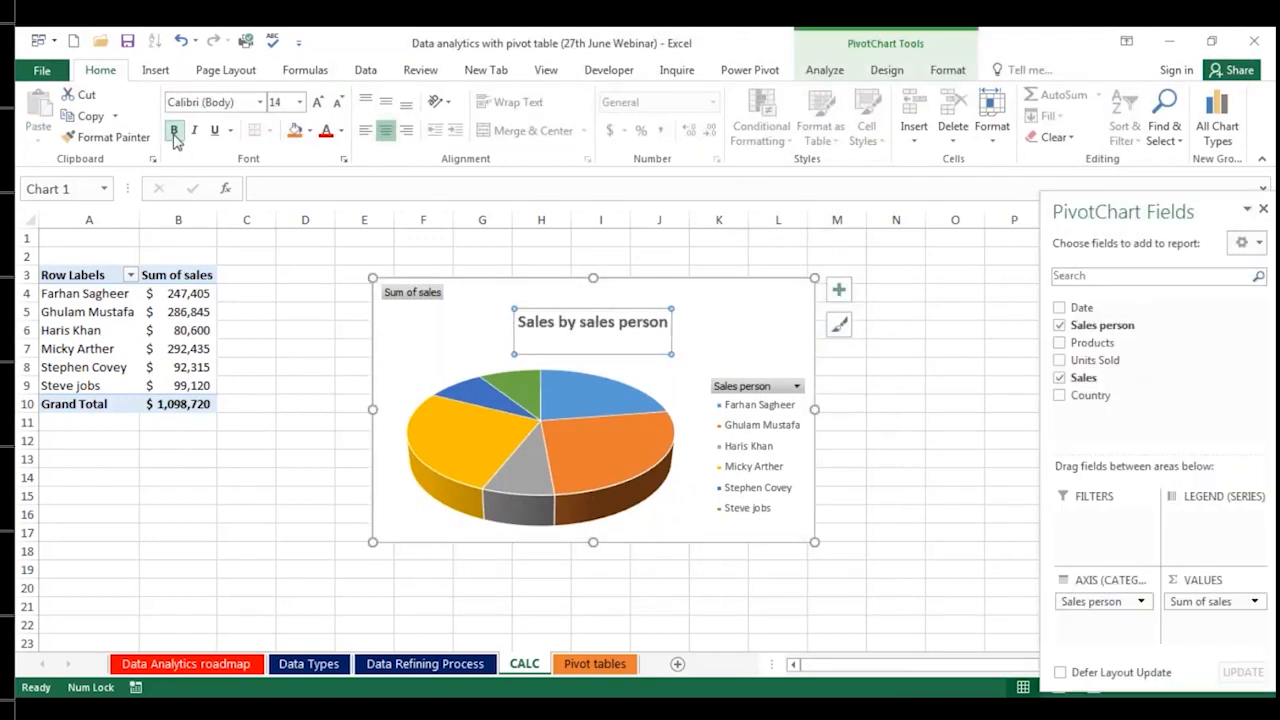
{"action": "left_click", "coordinate": [341, 131]}
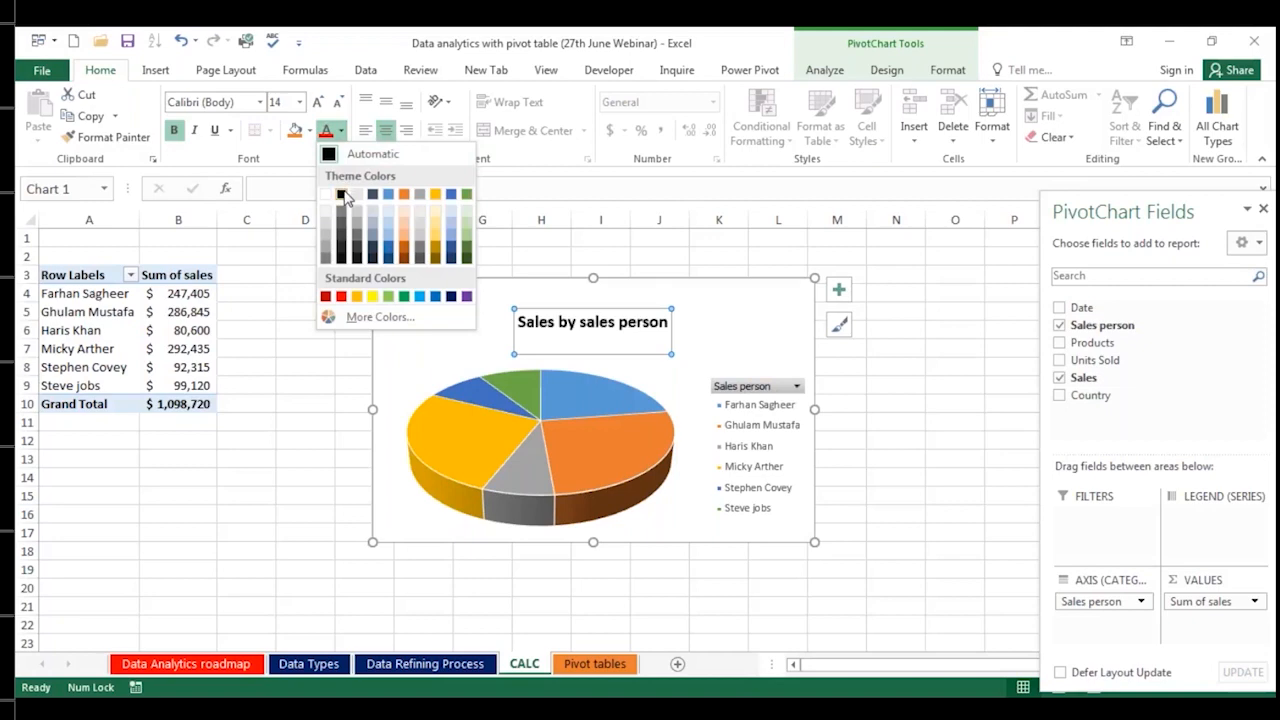
{"action": "left_click", "coordinate": [344, 194]}
{"action": "left_click", "coordinate": [715, 410]}
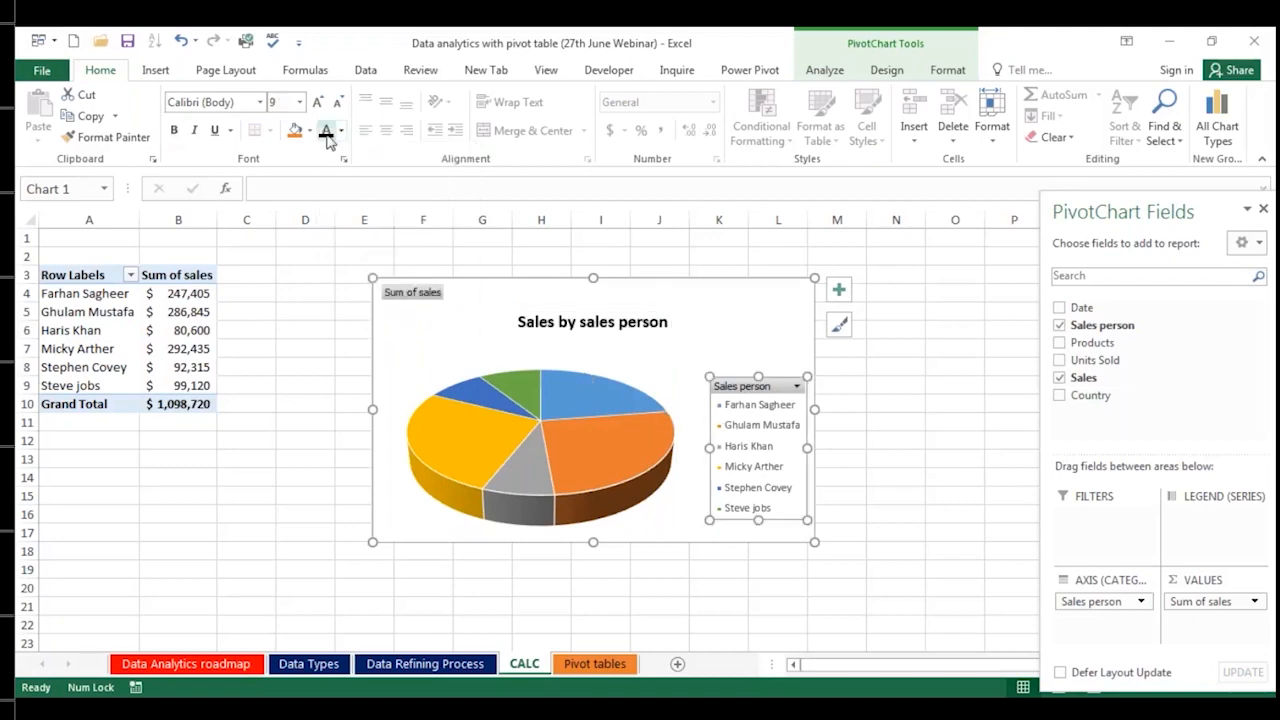
{"action": "left_click", "coordinate": [175, 134]}
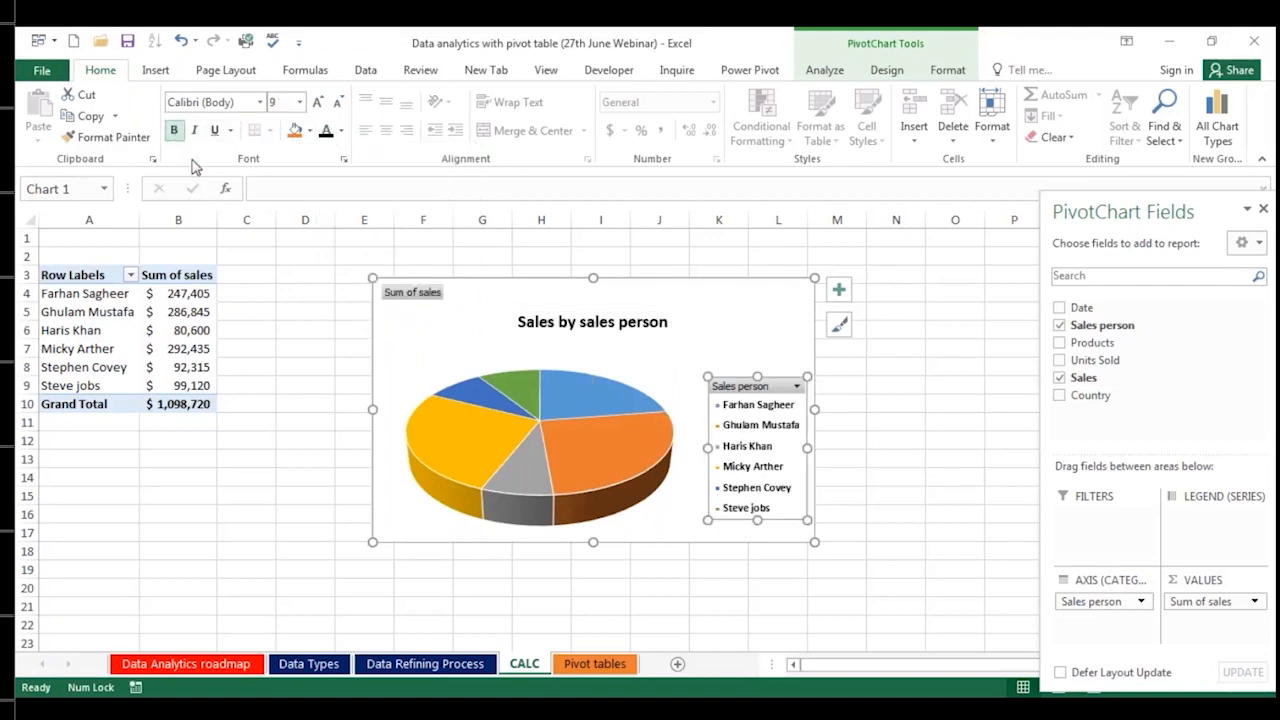
Step: Add bold black data labels to the pie slices, showing both value and percentage
{"action": "left_click", "coordinate": [578, 418]}
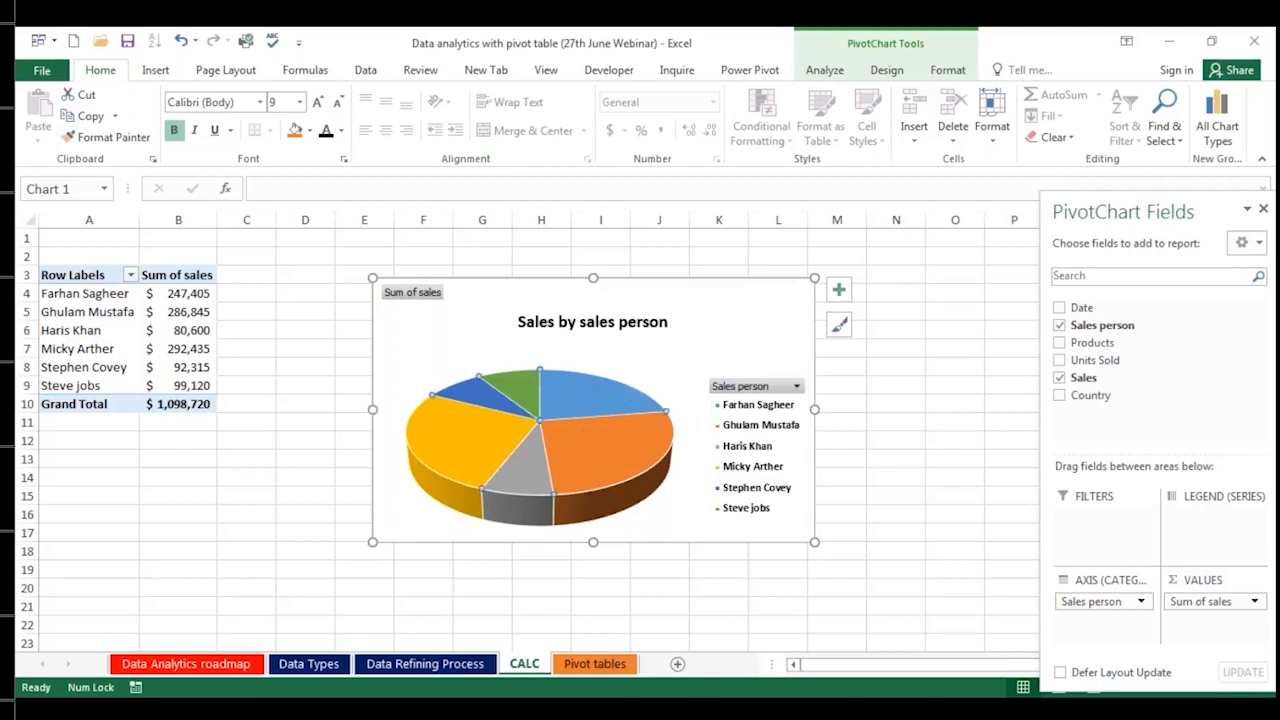
{"action": "left_click", "coordinate": [839, 290]}
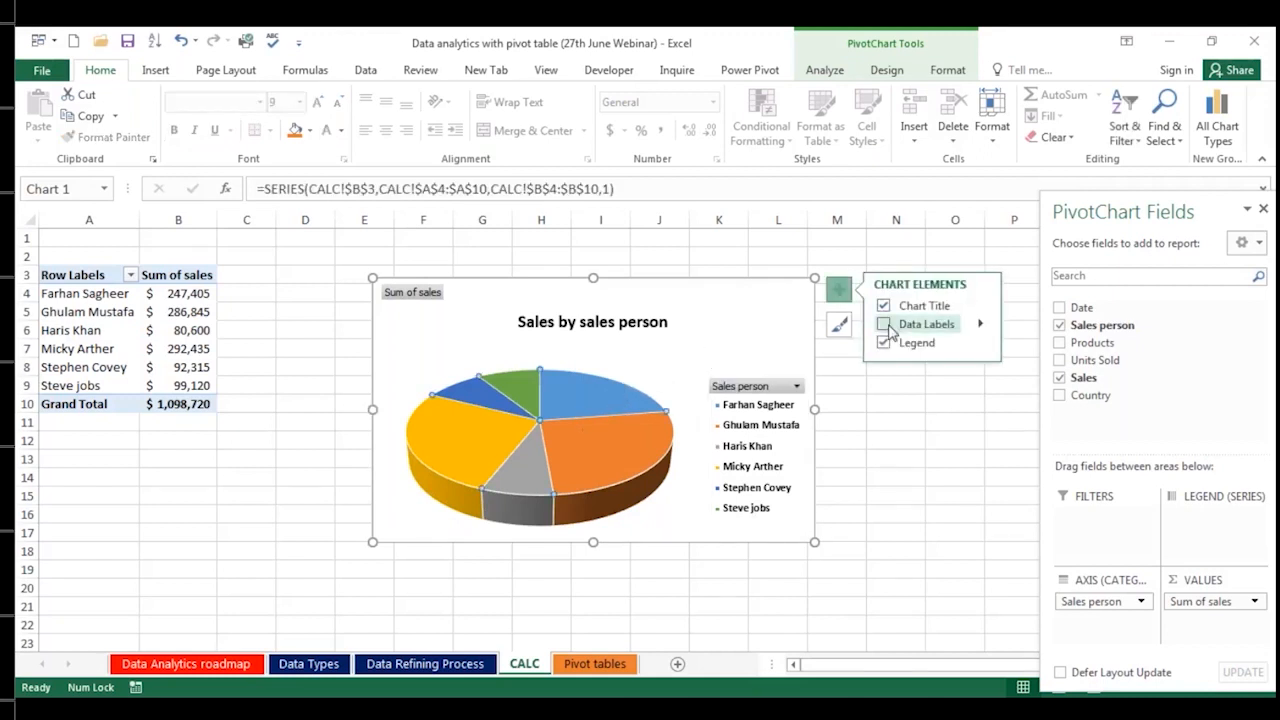
{"action": "left_click", "coordinate": [883, 324]}
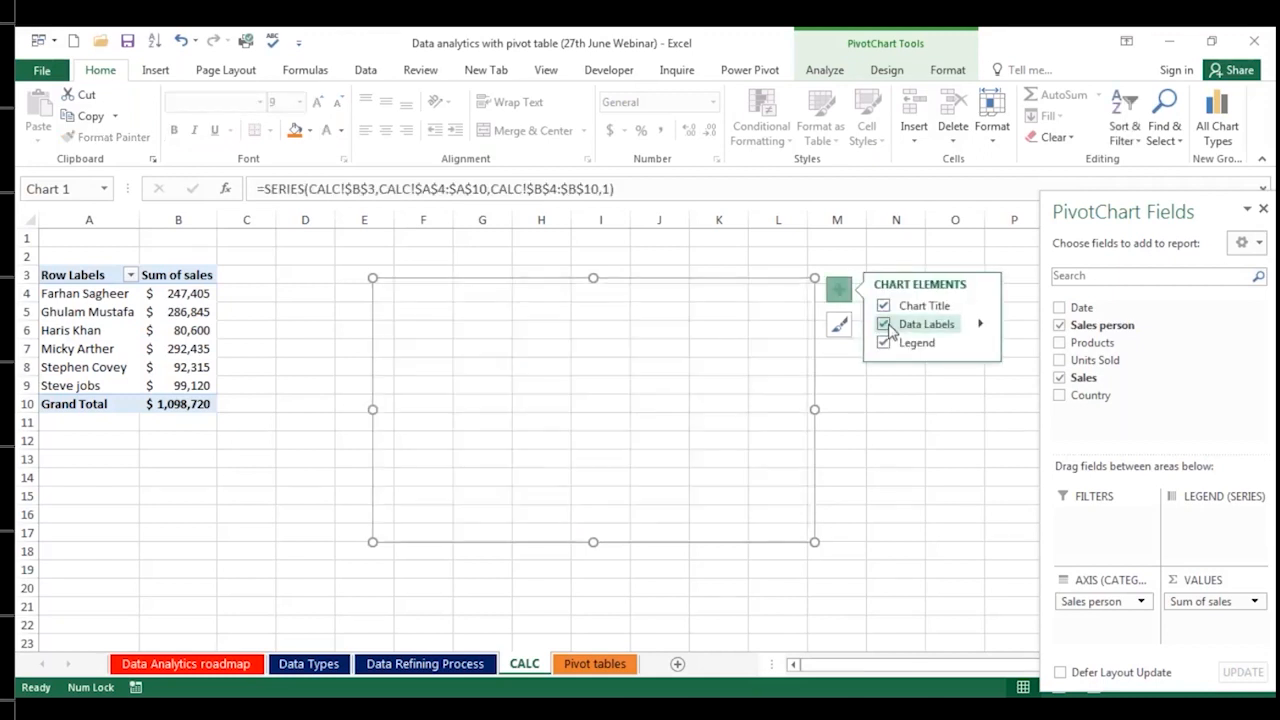
{"action": "left_click", "coordinate": [980, 325]}
{"action": "left_click", "coordinate": [1071, 434]}
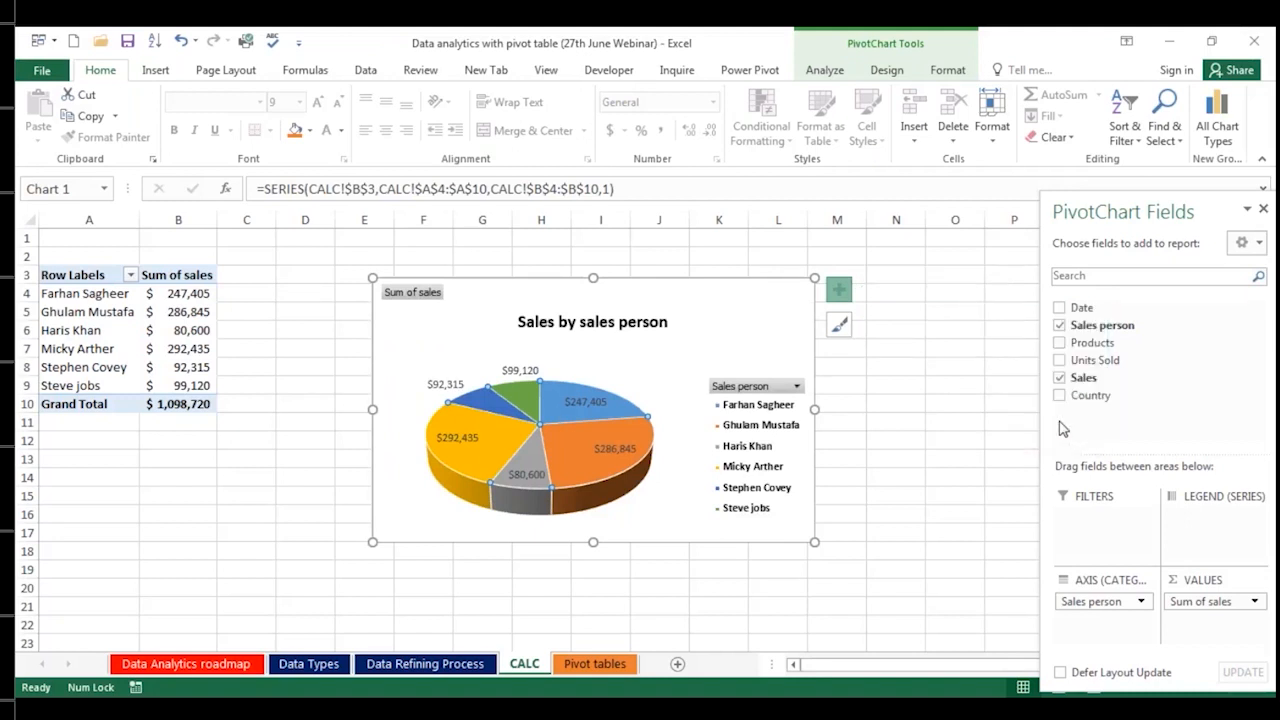
{"action": "left_click", "coordinate": [1264, 210]}
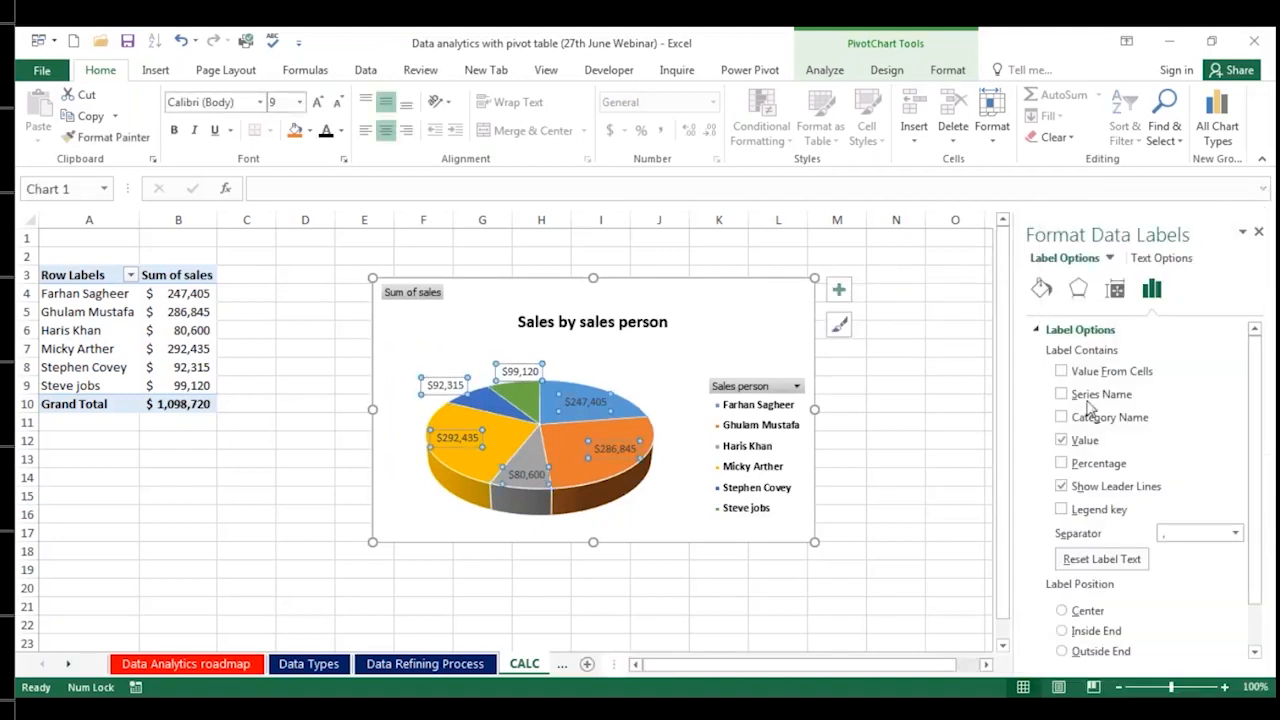
{"action": "left_click", "coordinate": [1061, 464]}
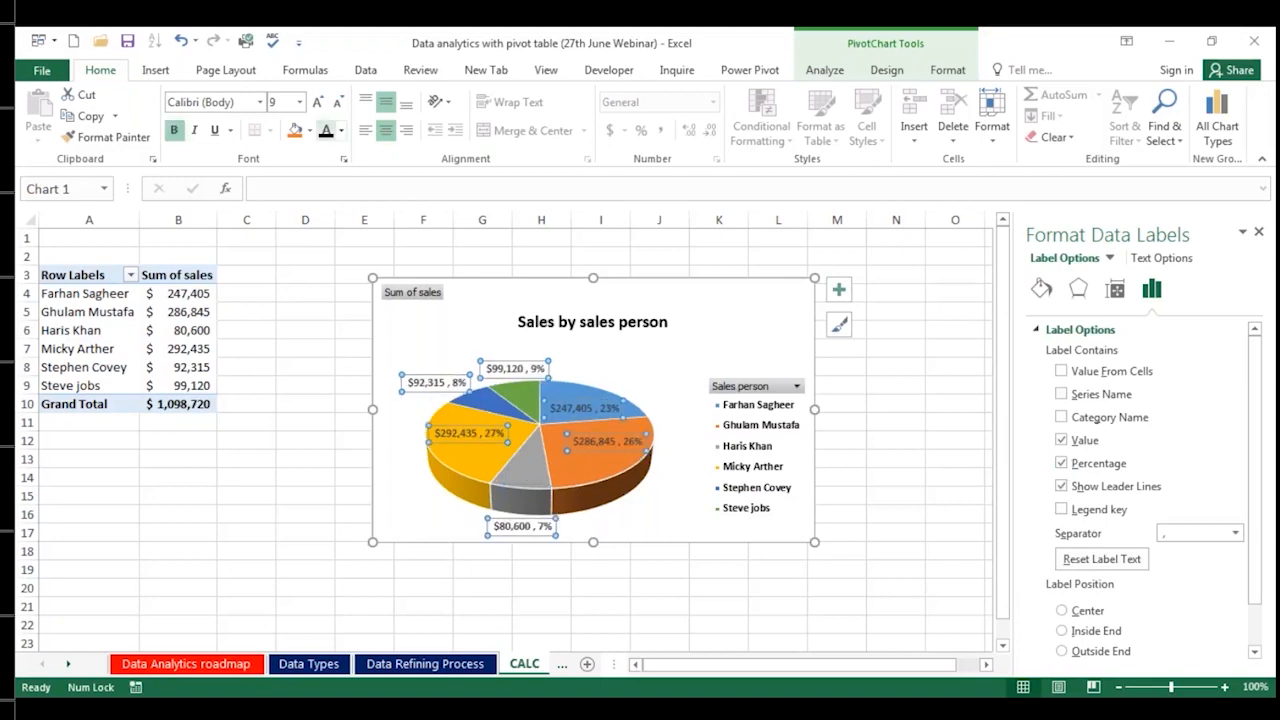
Step: Enlarge the pie chart in height and width, and close the chart formatting pane
{"action": "left_click_drag", "start_coordinate": [593, 542], "coordinate": [590, 605]}
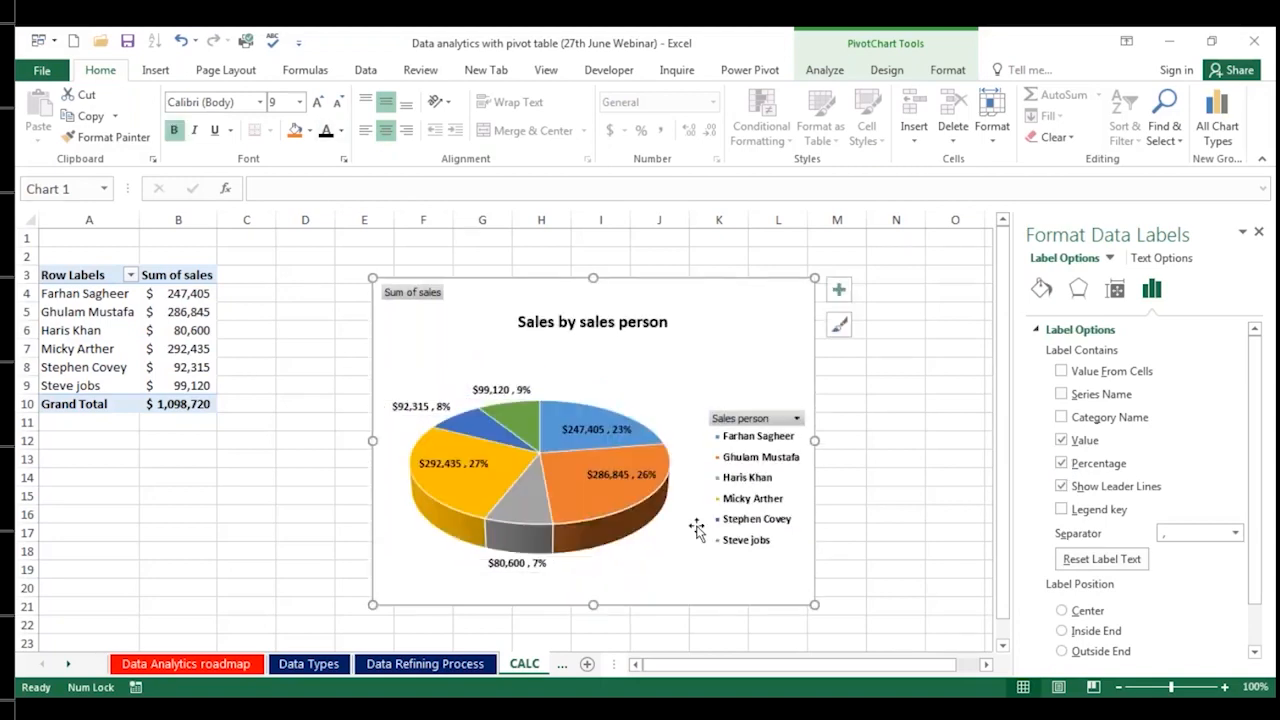
{"action": "left_click_drag", "start_coordinate": [823, 441], "coordinate": [866, 441]}
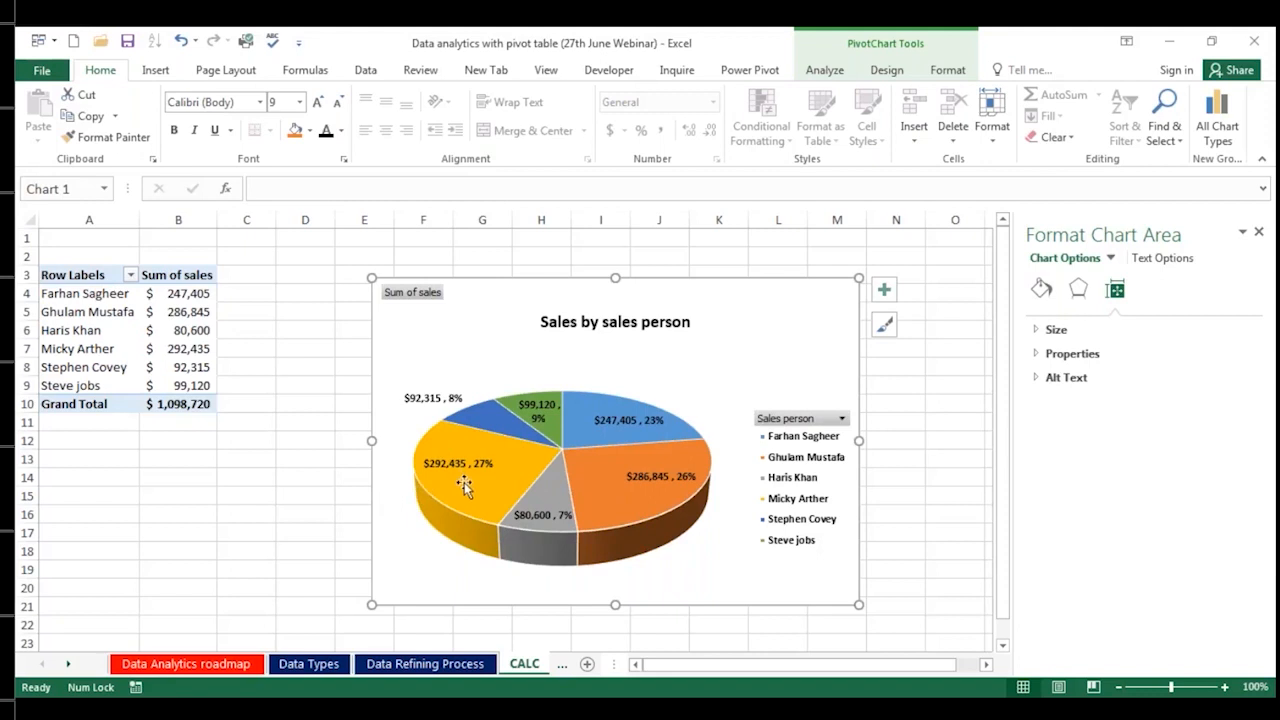
{"action": "mouse_move", "coordinate": [463, 485]}
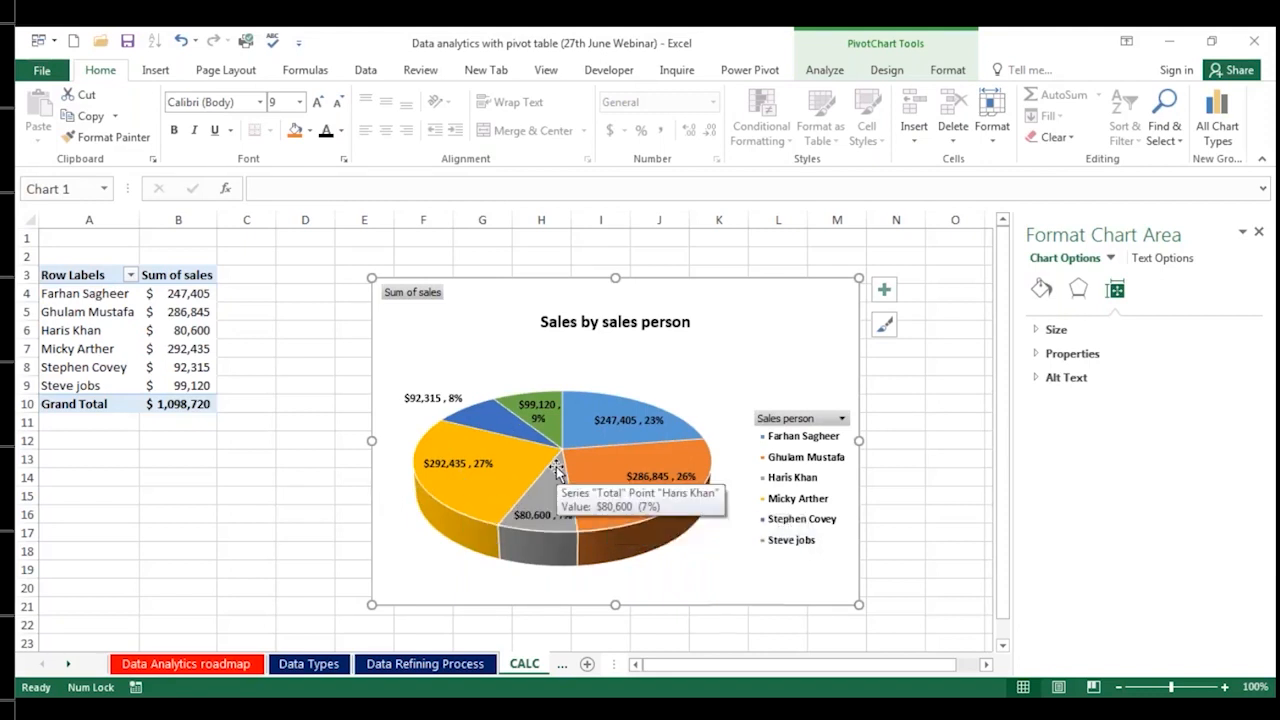
{"action": "left_click", "coordinate": [84, 331]}
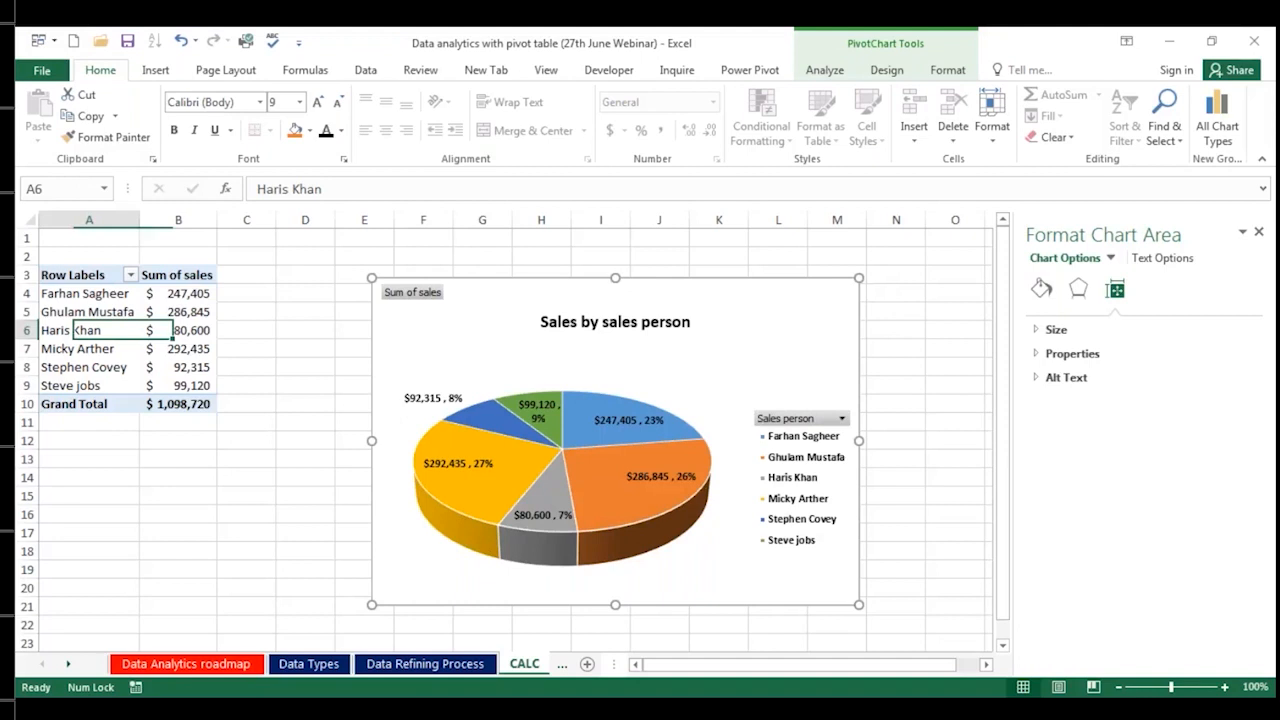
{"action": "left_click", "coordinate": [1255, 232]}
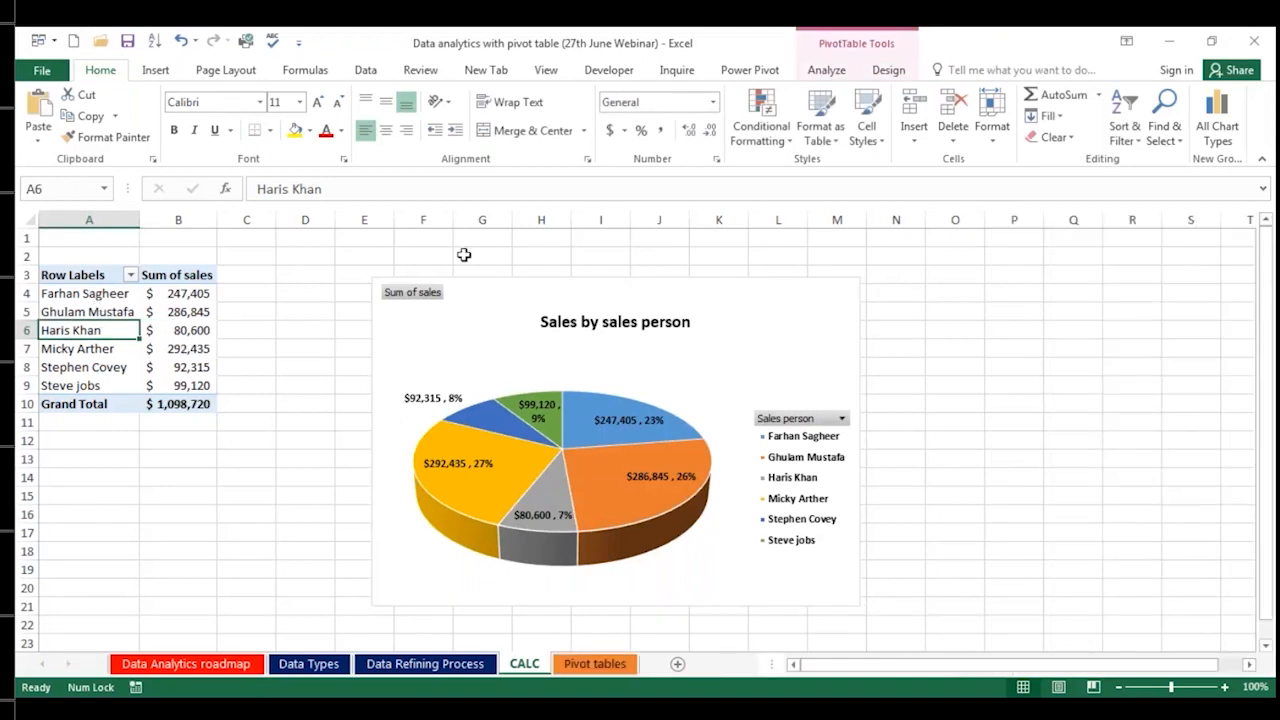
Step: Select the fourth salesperson's row in the pivot table and show the PivotTable field list
{"action": "left_click", "coordinate": [54, 351]}
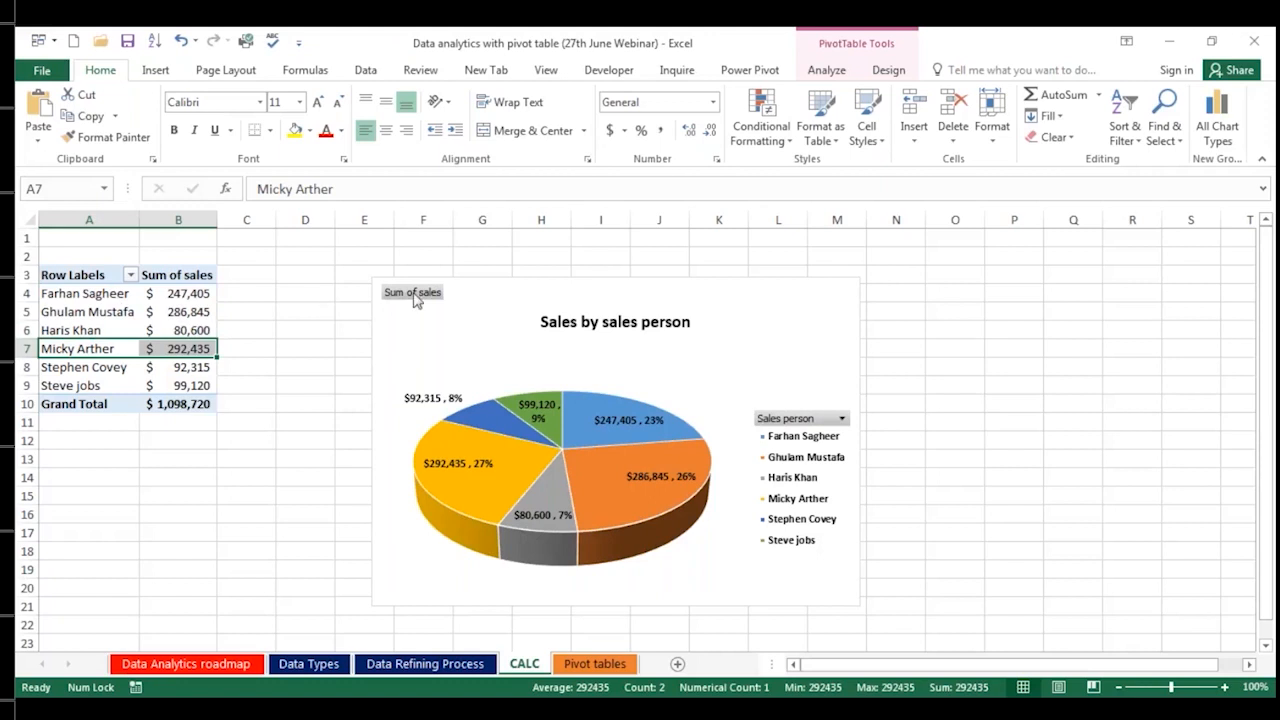
{"action": "left_click", "coordinate": [826, 70]}
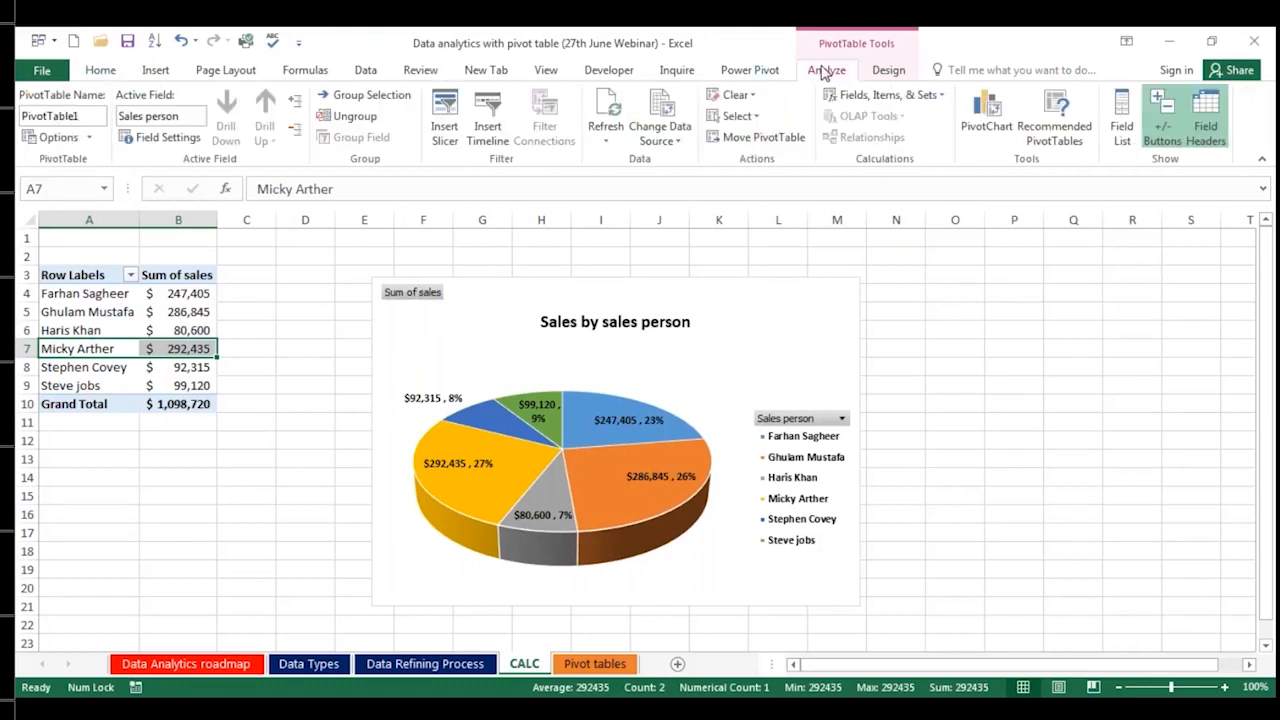
{"action": "left_click", "coordinate": [1120, 116]}
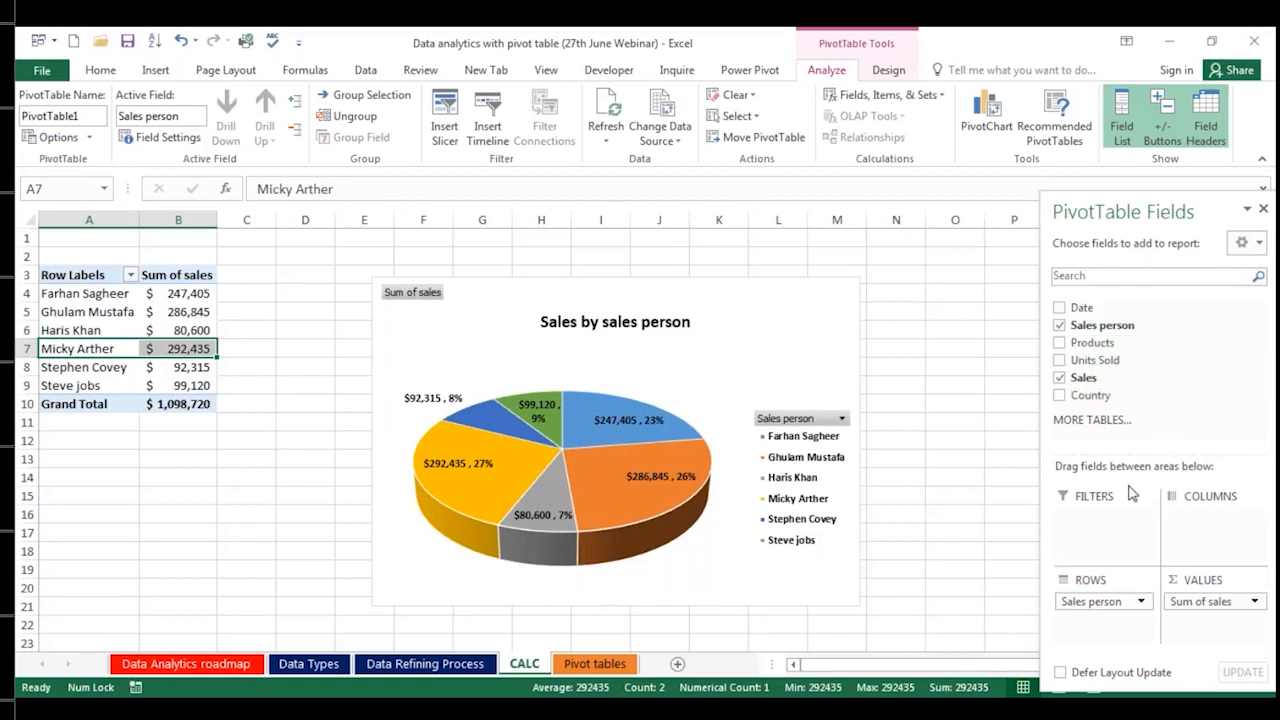
Step: Change the pivot chart to a clustered column chart and make its salesperson axis labels bold
{"action": "left_click", "coordinate": [838, 333]}
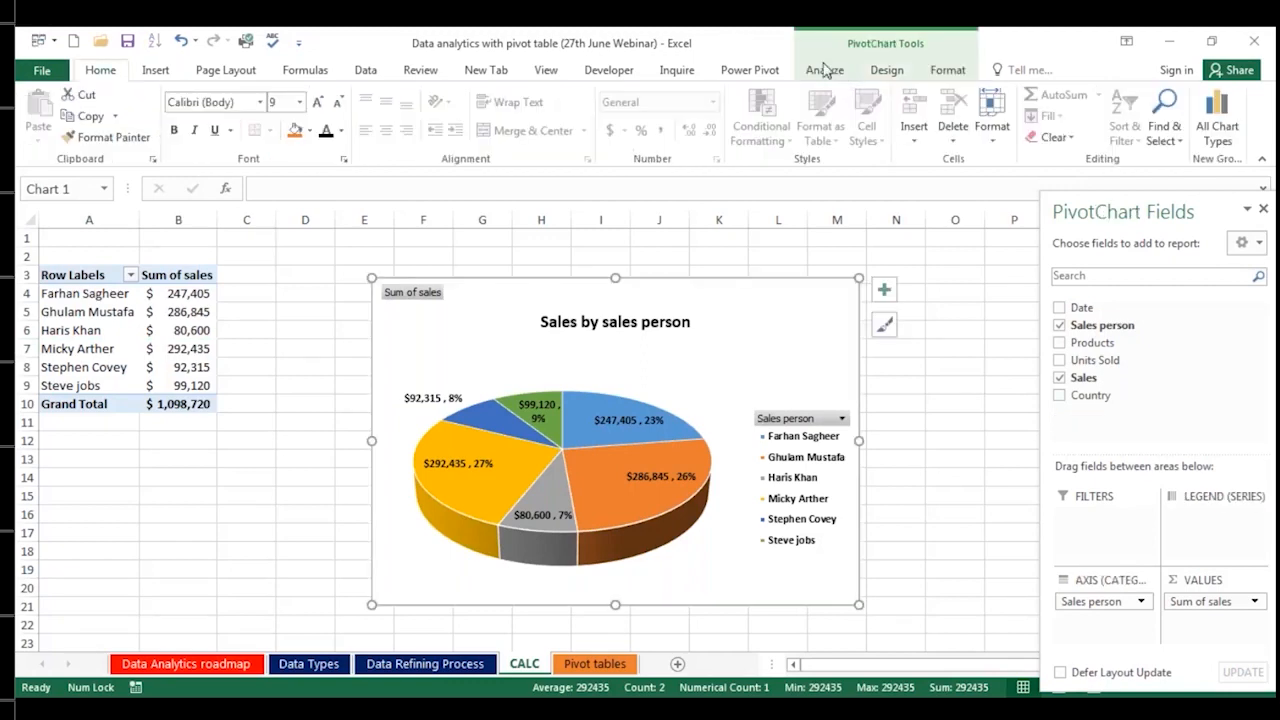
{"action": "left_click", "coordinate": [824, 70]}
{"action": "left_click", "coordinate": [878, 70]}
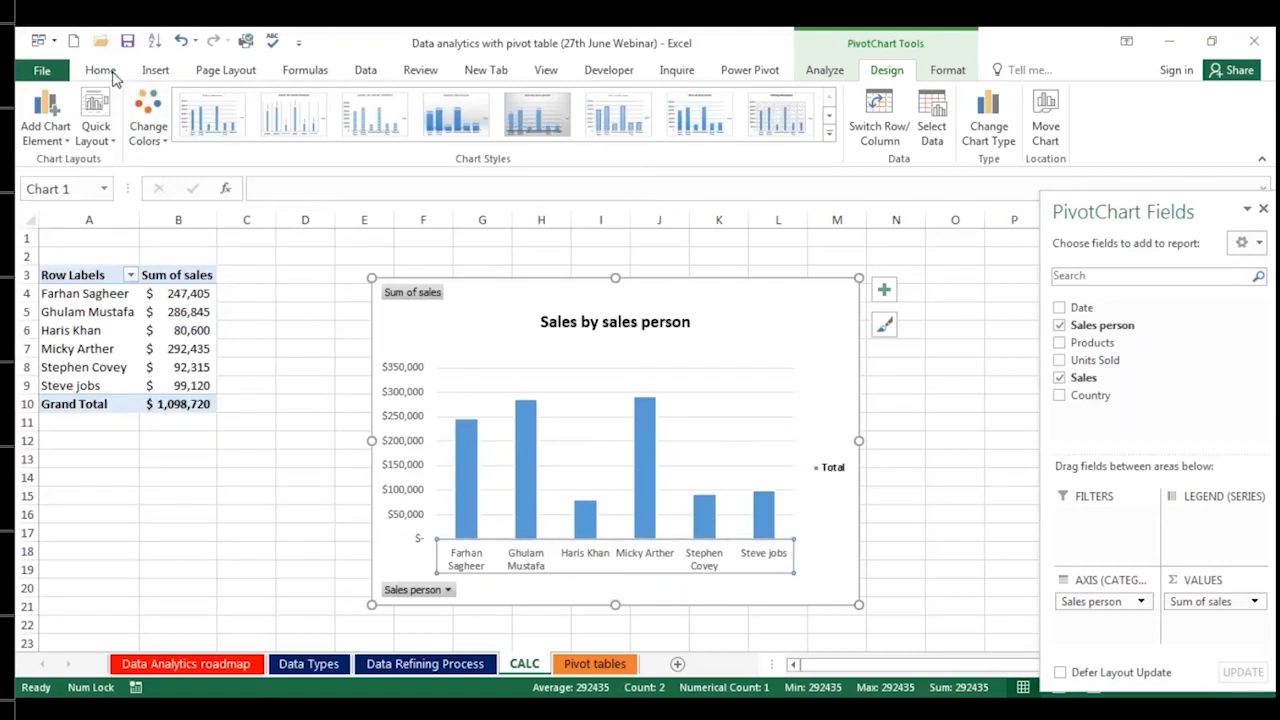
{"action": "left_click", "coordinate": [110, 72]}
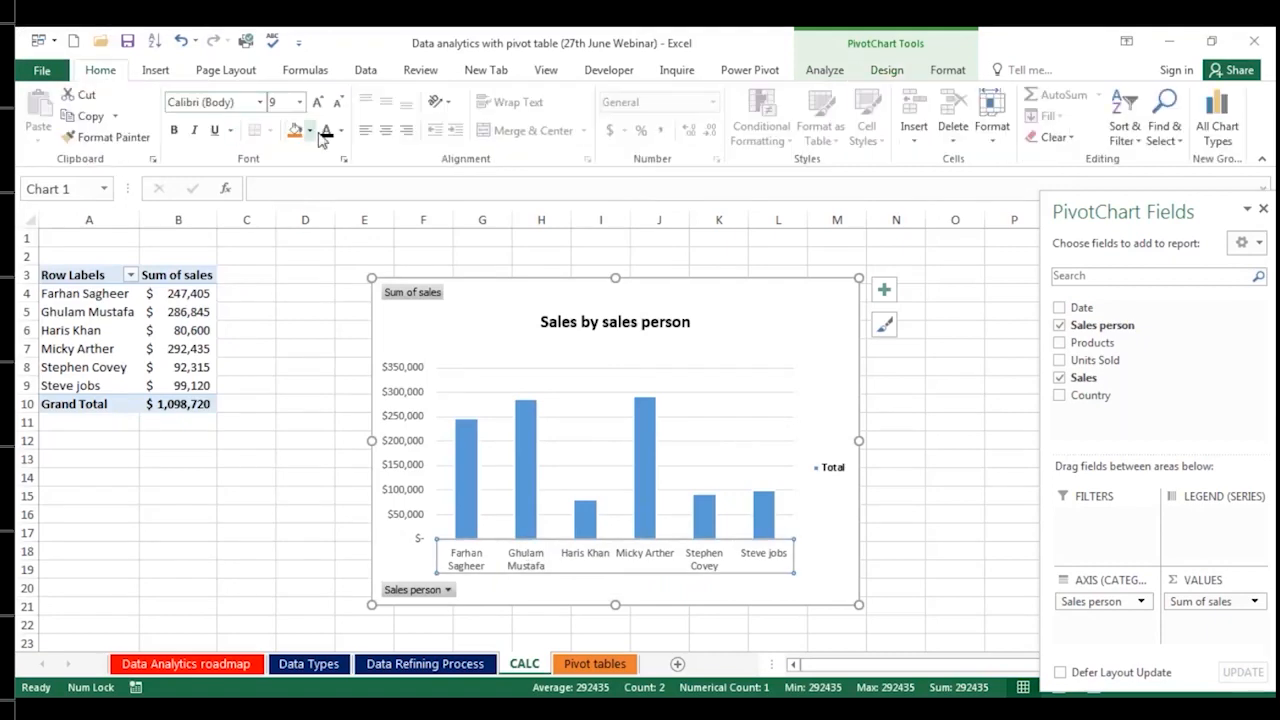
{"action": "left_click", "coordinate": [174, 130]}
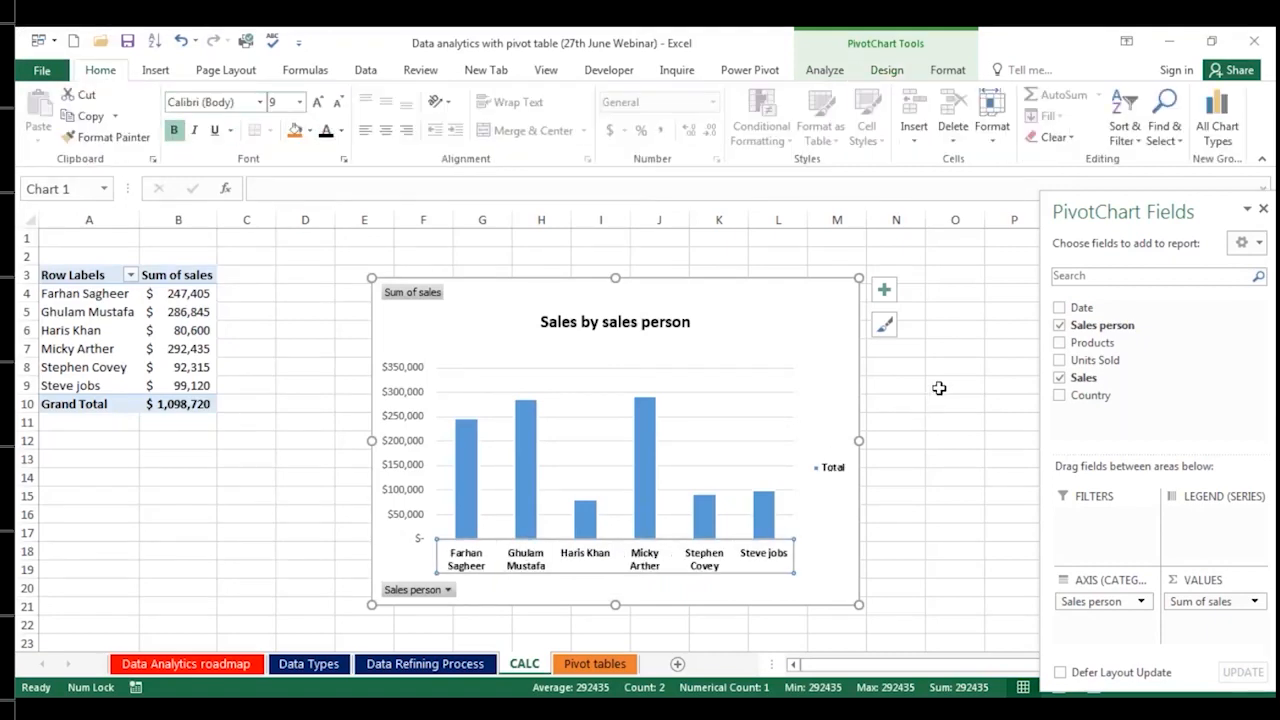
Step: Add the Country field to the pivot table's columns and reposition the chart near row 1, starting around column D
{"action": "left_click", "coordinate": [98, 294]}
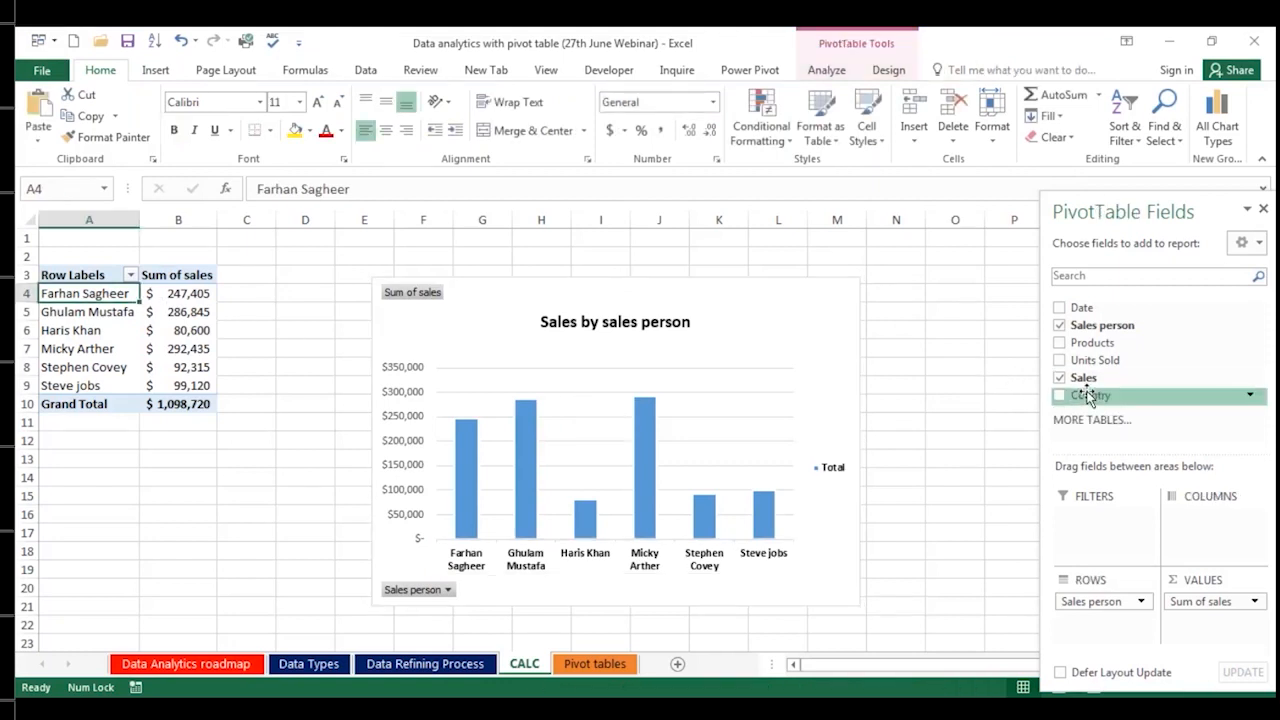
{"action": "left_click_drag", "start_coordinate": [1088, 396], "coordinate": [1190, 525]}
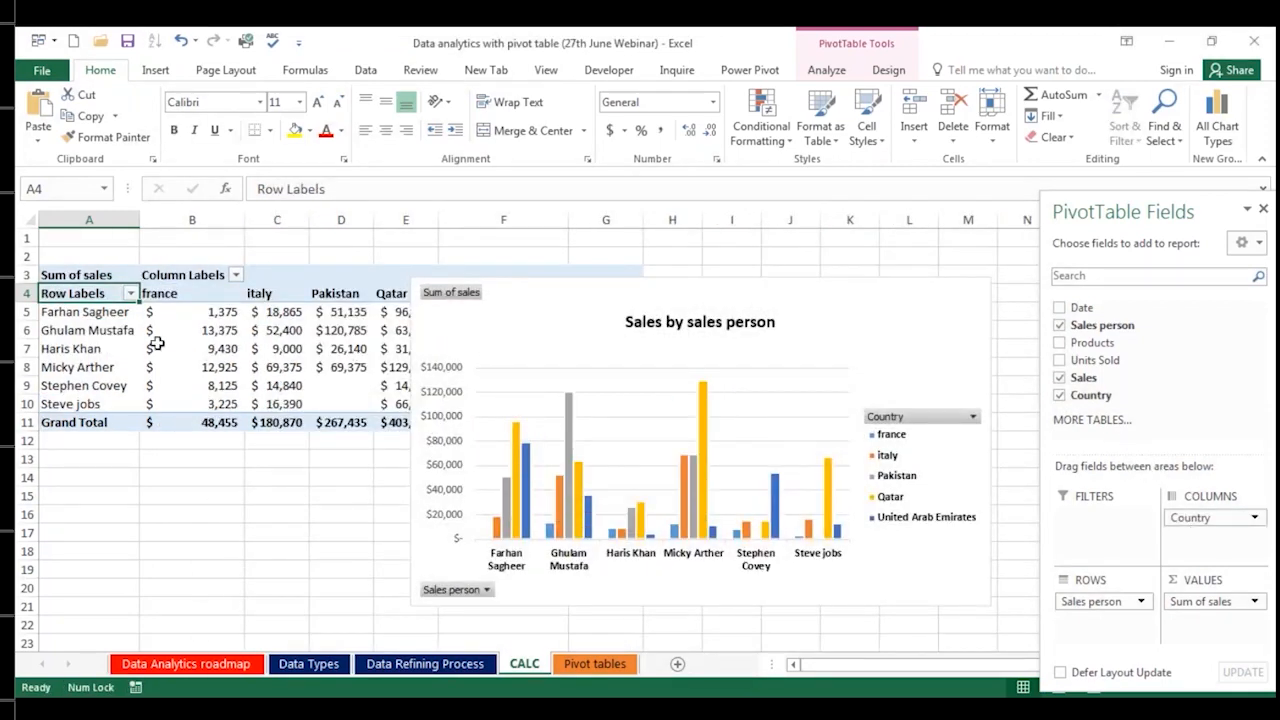
{"action": "left_click_drag", "start_coordinate": [627, 294], "coordinate": [313, 512]}
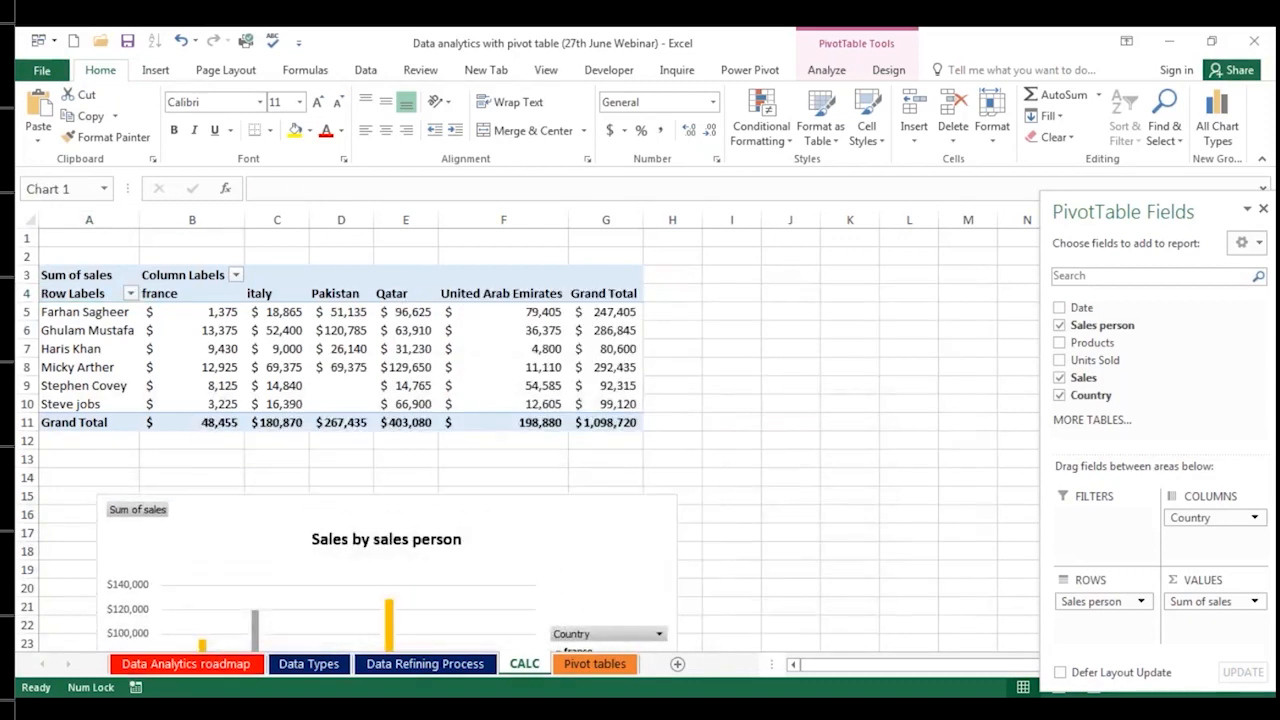
{"action": "left_click_drag", "start_coordinate": [260, 543], "coordinate": [497, 261]}
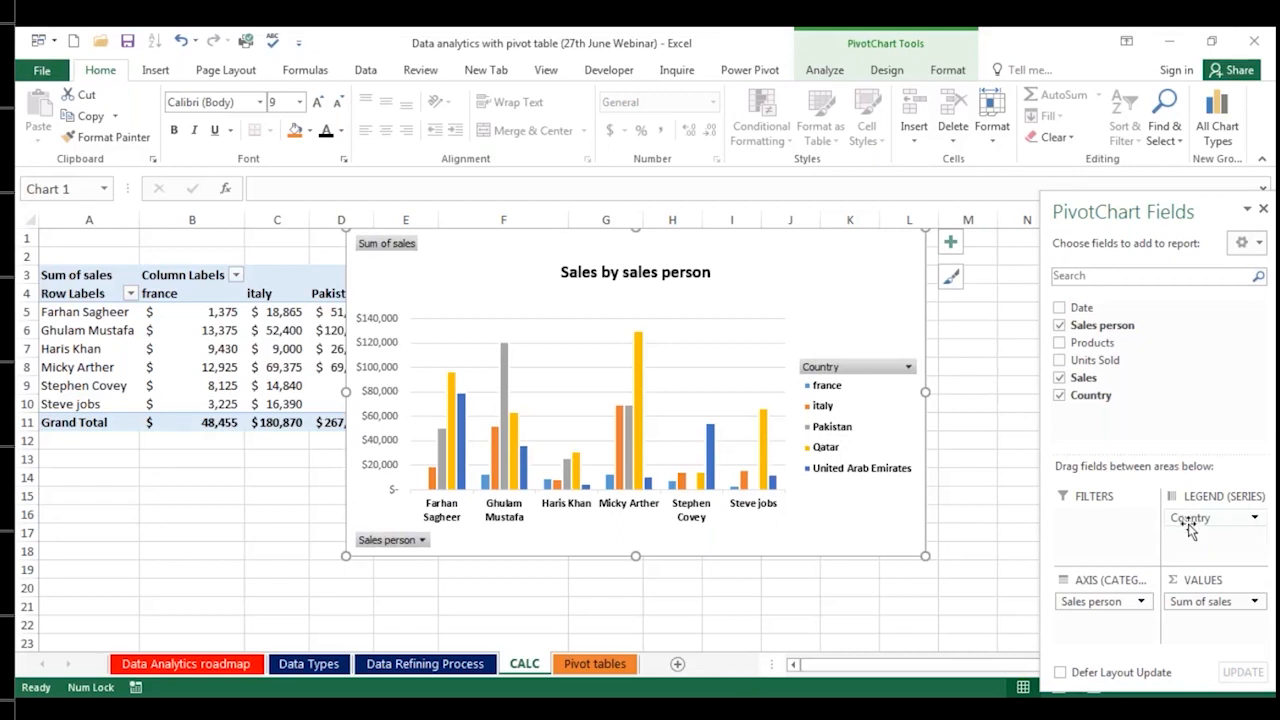
Step: Swap the chart fields so Country is the axis and Sales person the legend, and make the value axis labels bold
{"action": "mouse_move", "coordinate": [1188, 518]}
{"action": "left_mouse_down"}
{"action": "mouse_move", "coordinate": [1098, 632]}
{"action": "mouse_move", "coordinate": [1093, 613]}
{"action": "mouse_move", "coordinate": [1198, 530]}
{"action": "left_mouse_up"}
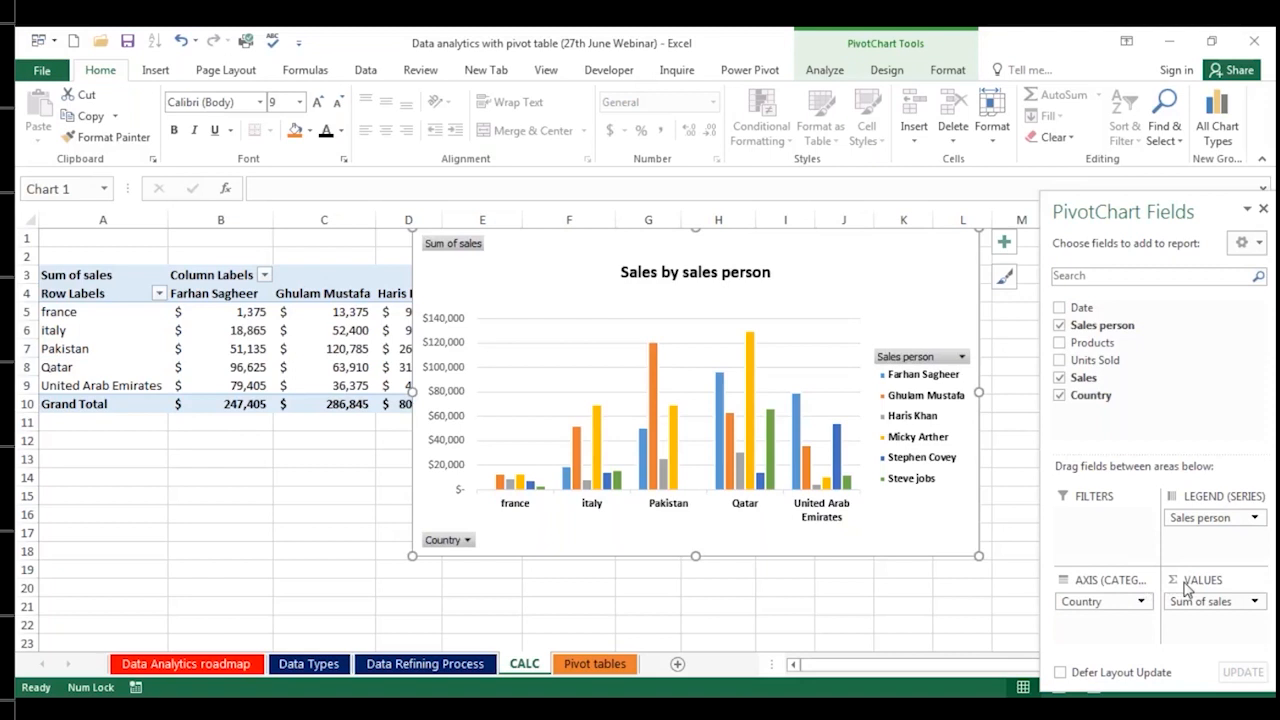
{"action": "left_click", "coordinate": [444, 350]}
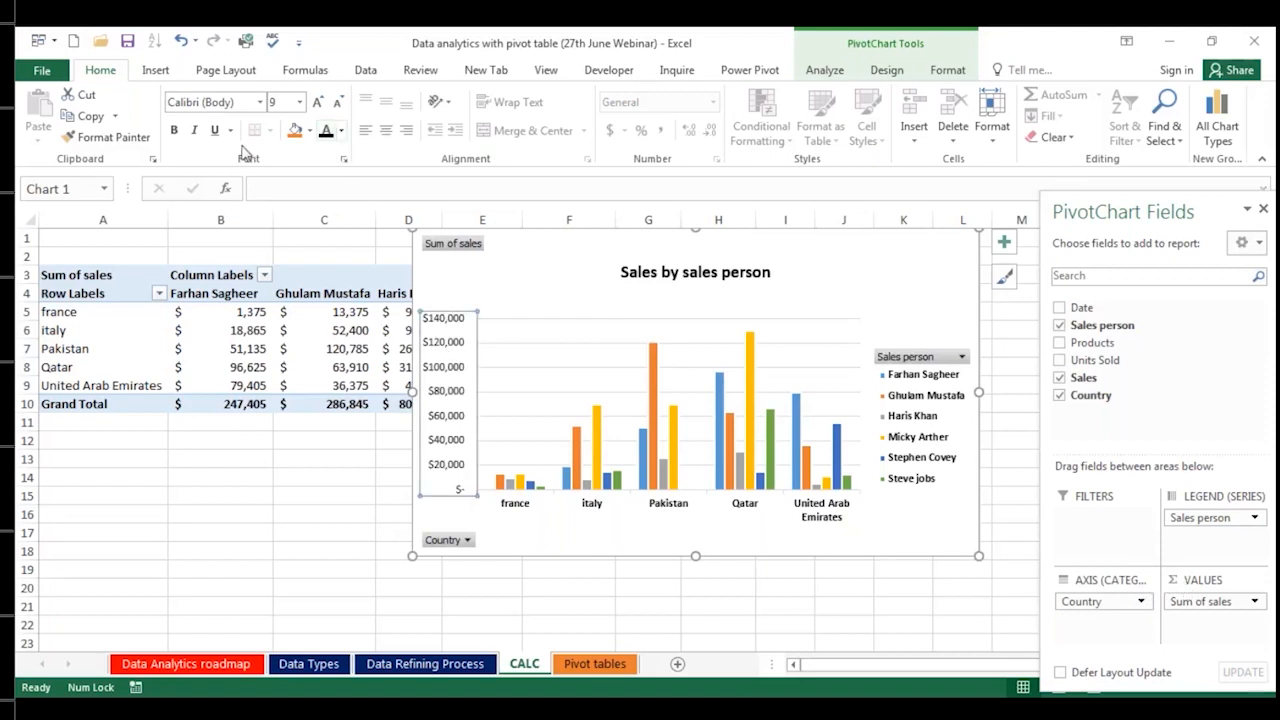
{"action": "left_click", "coordinate": [174, 130]}
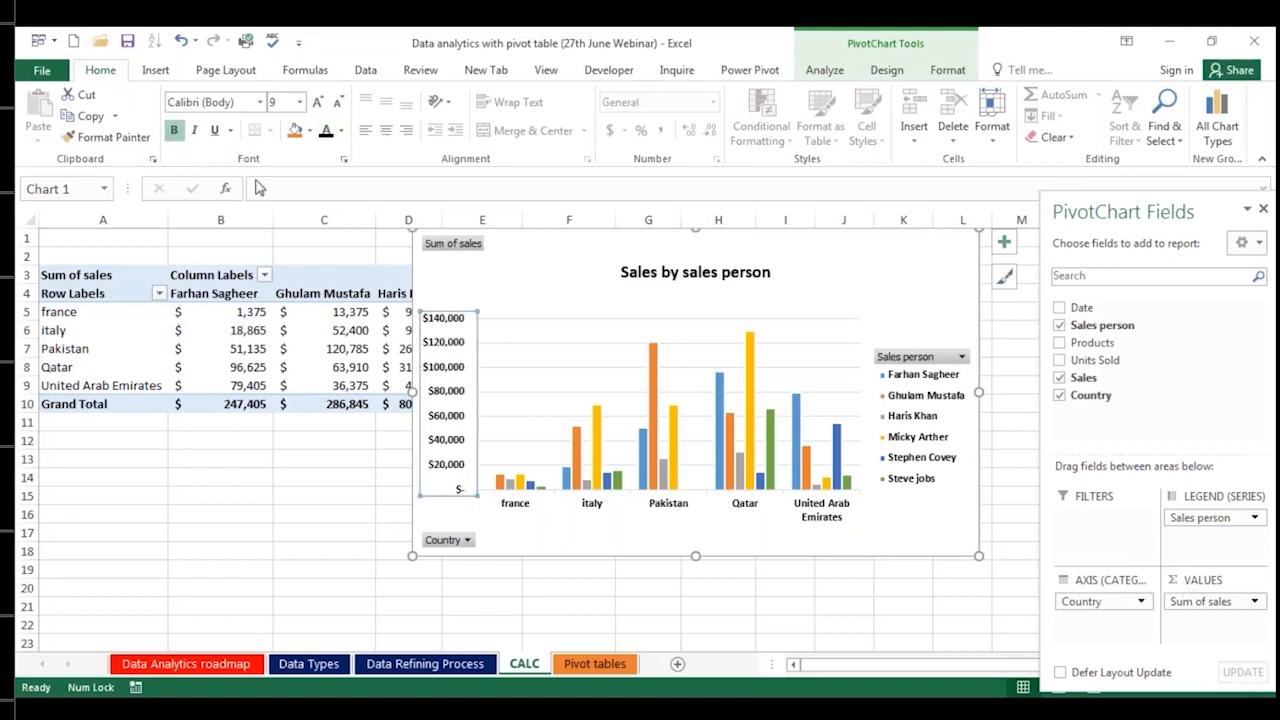
Step: Save the pivot chart as a chart template named "27 web chart" and deselect the chart
{"action": "right_click", "coordinate": [514, 260]}
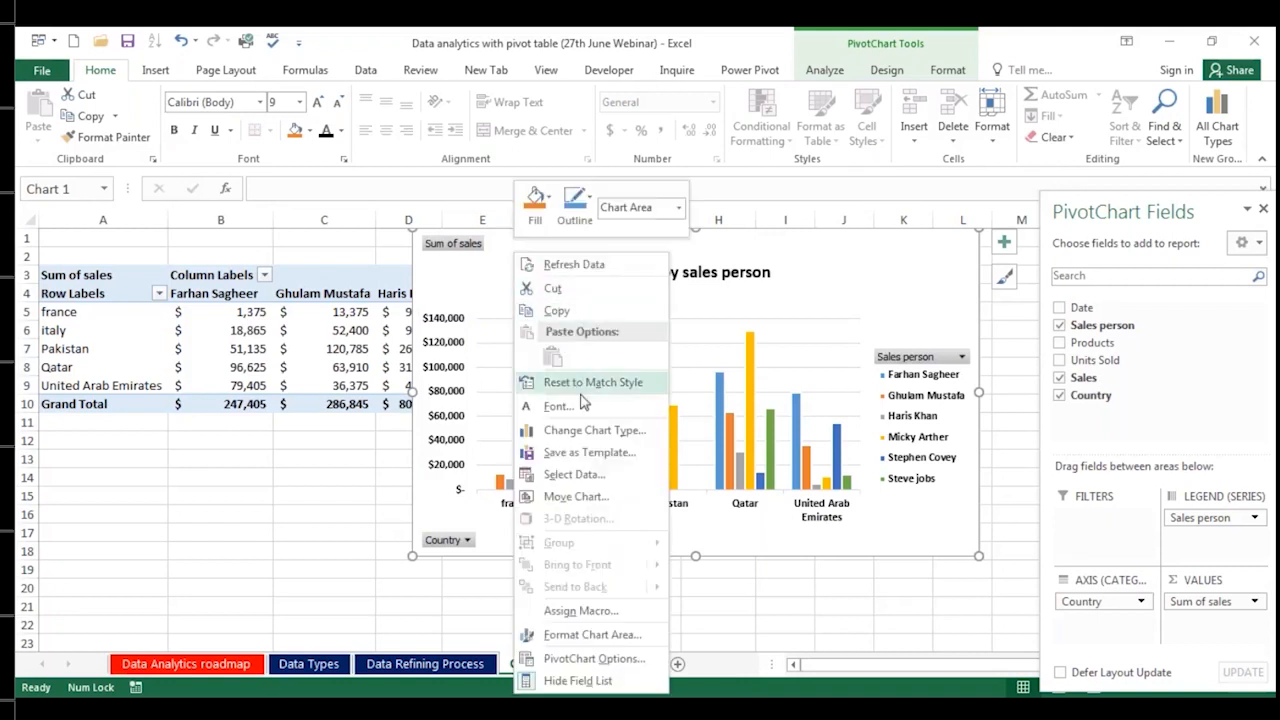
{"action": "left_click", "coordinate": [602, 454]}
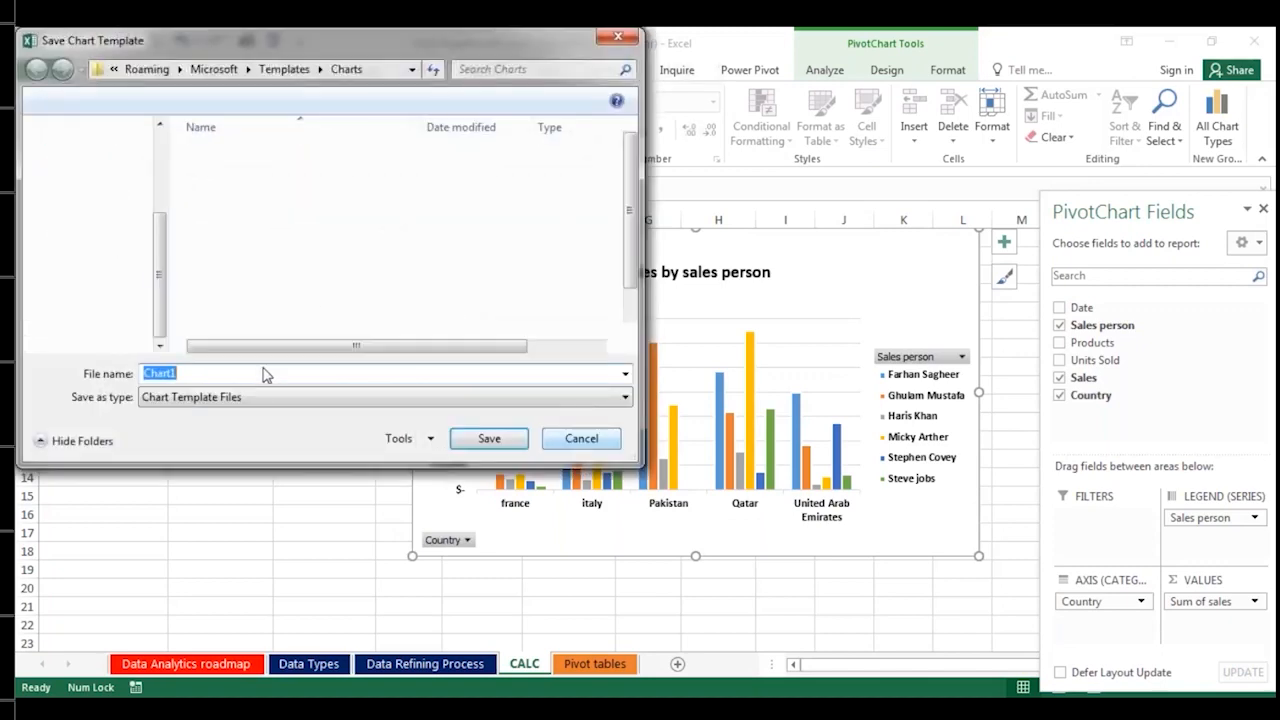
{"action": "type", "text": "27 web ch"}
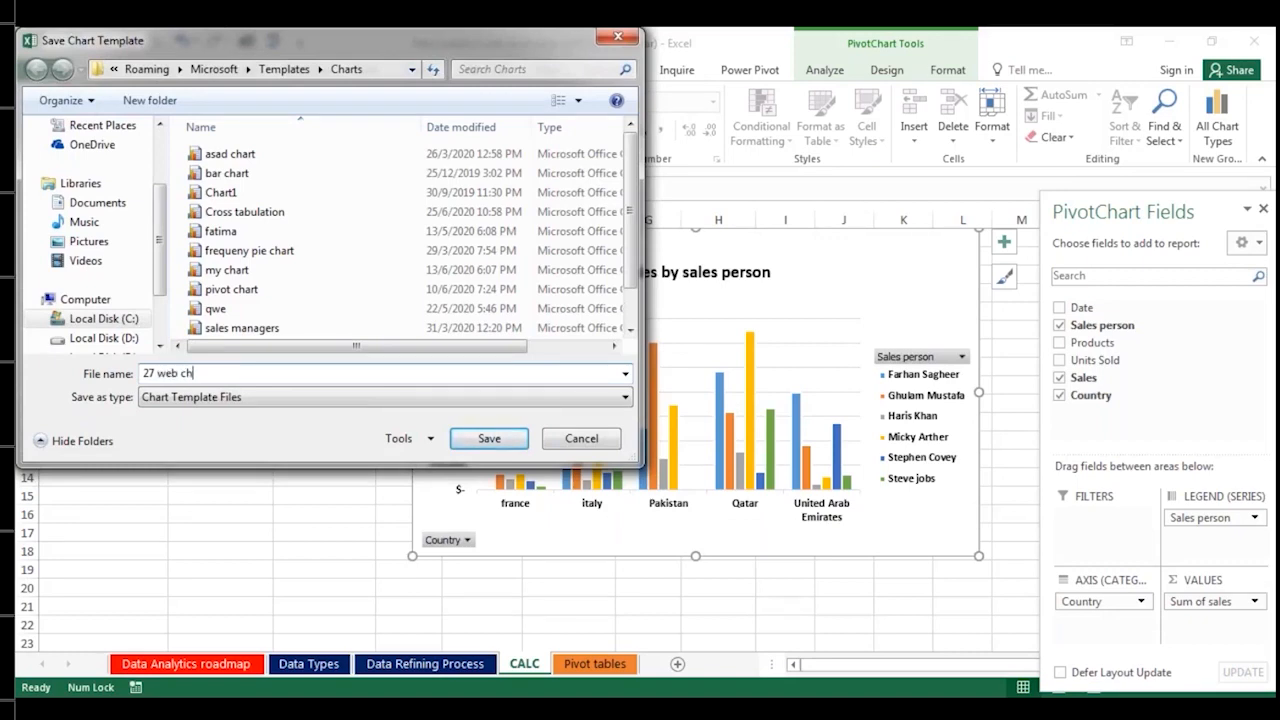
{"action": "type", "text": "art"}
{"action": "key", "text": "ctrl+a"}
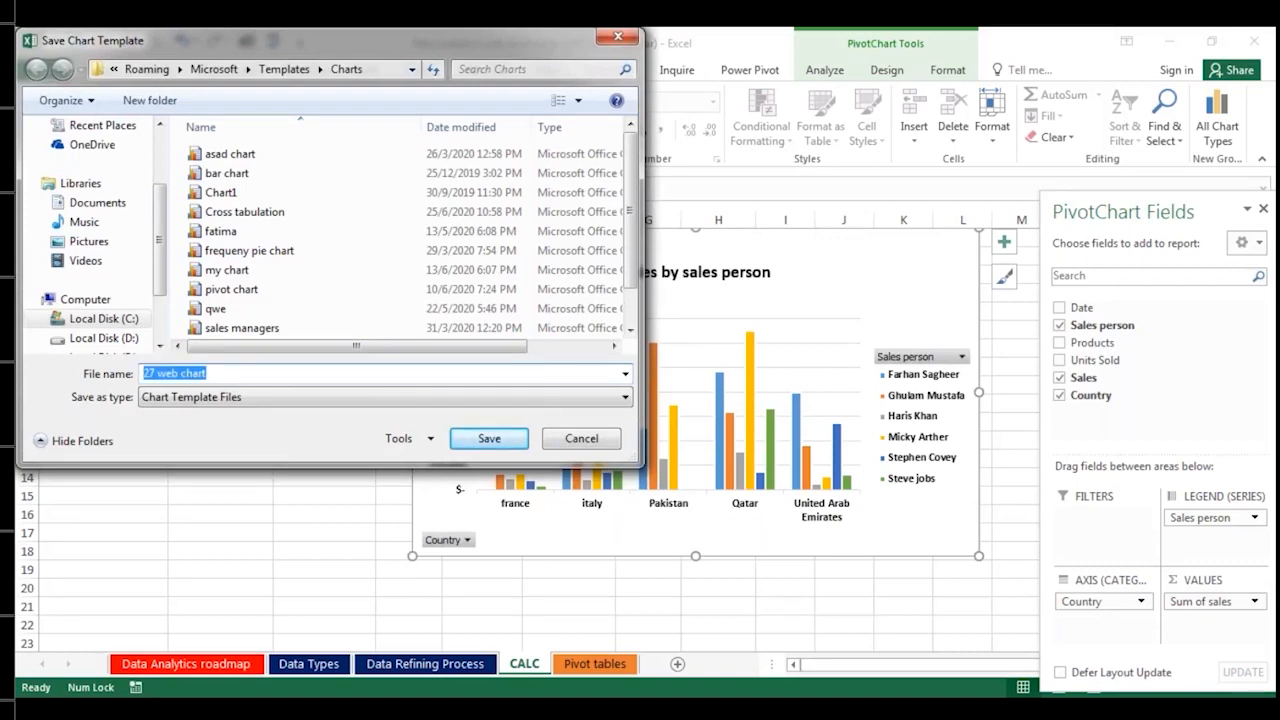
{"action": "key", "text": "Return"}
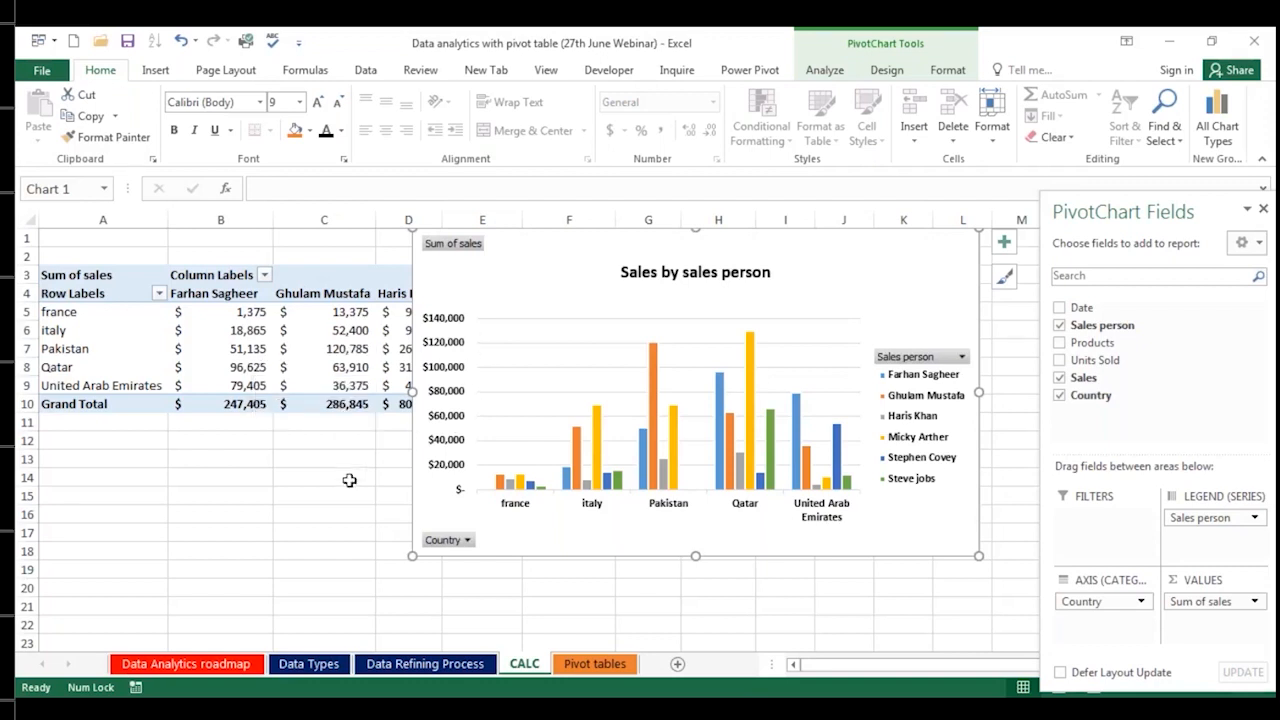
{"action": "left_click", "coordinate": [328, 514]}
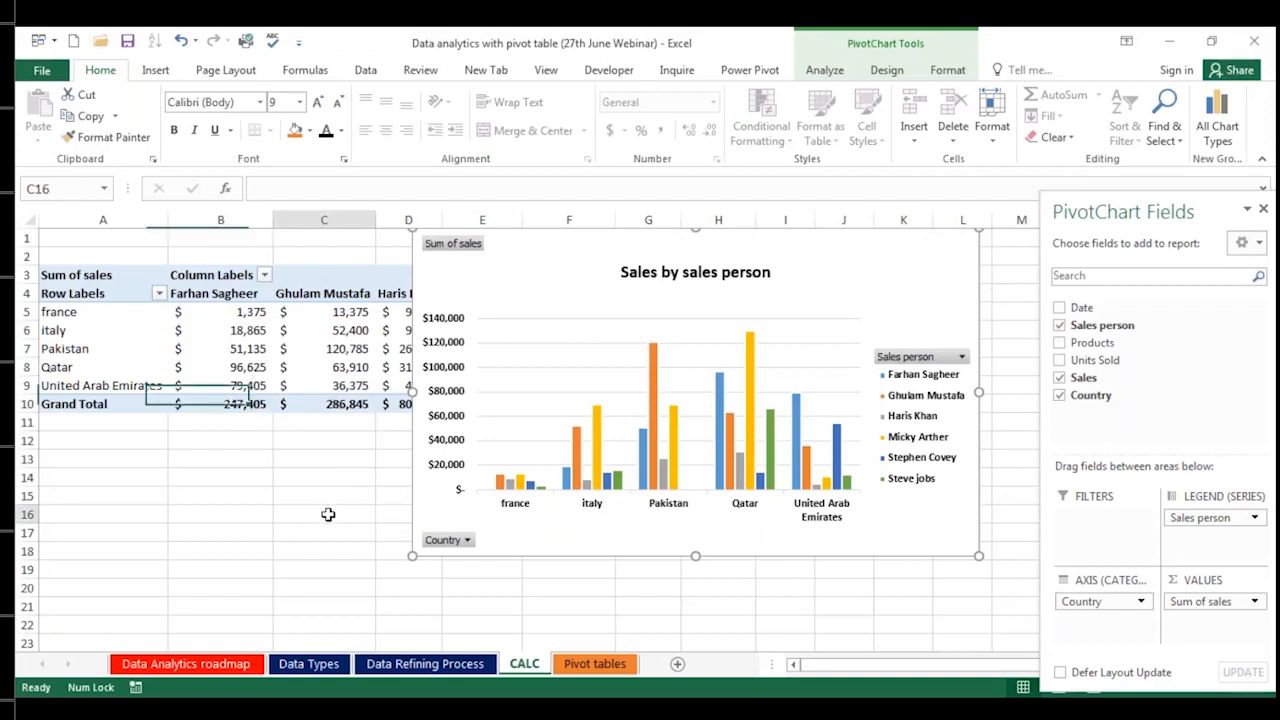
Step: Shrink the pivot chart and move it below the pivot table, starting around row 17 in column A
{"action": "left_click", "coordinate": [462, 404]}
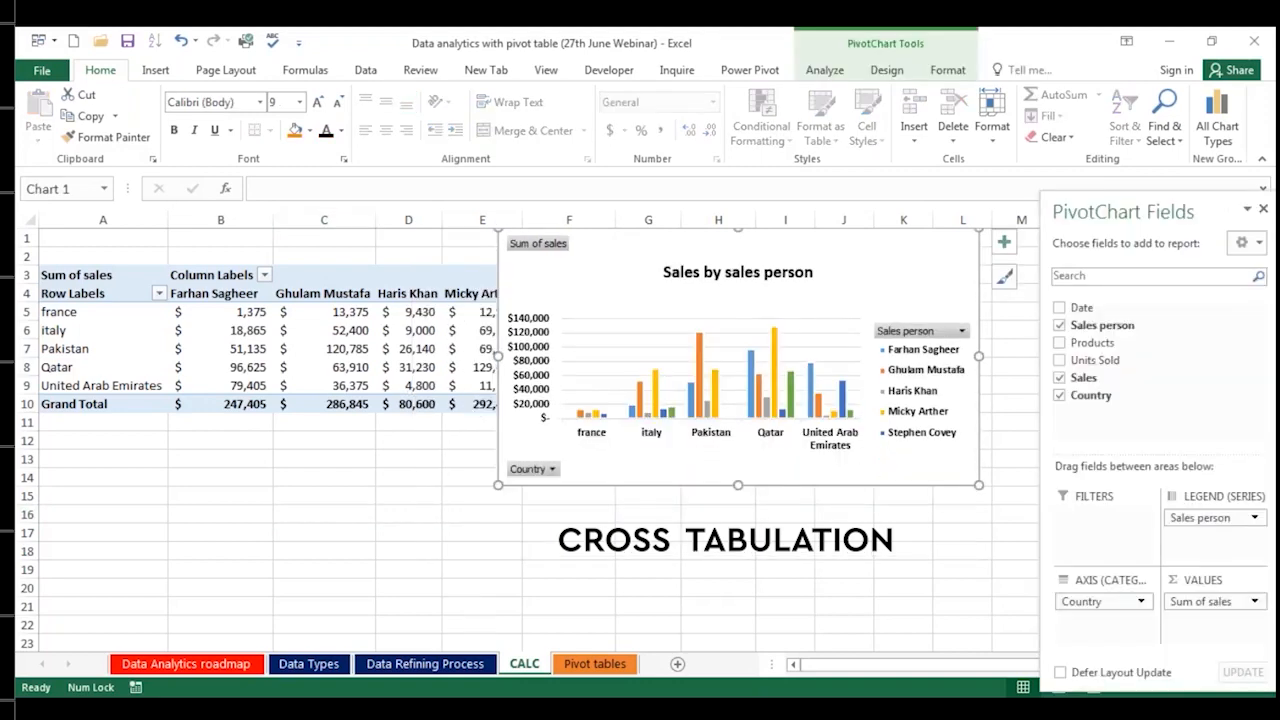
{"action": "left_click_drag", "start_coordinate": [497, 485], "coordinate": [580, 443]}
{"action": "left_click_drag", "start_coordinate": [663, 271], "coordinate": [60, 590]}
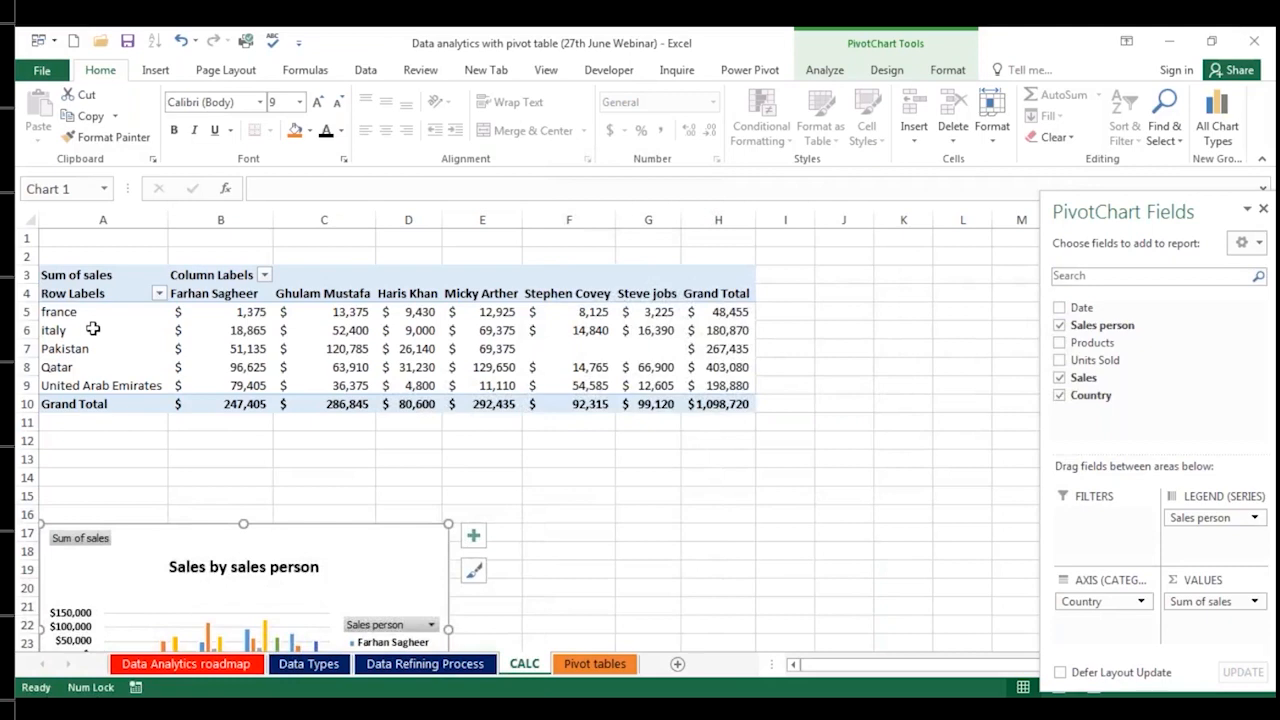
Step: Examine the pivot table's cross-tabulated sales by country and salesperson, including the France, Pakistan and Qatar rows and a salesperson's grand total
{"action": "left_click", "coordinate": [213, 294]}
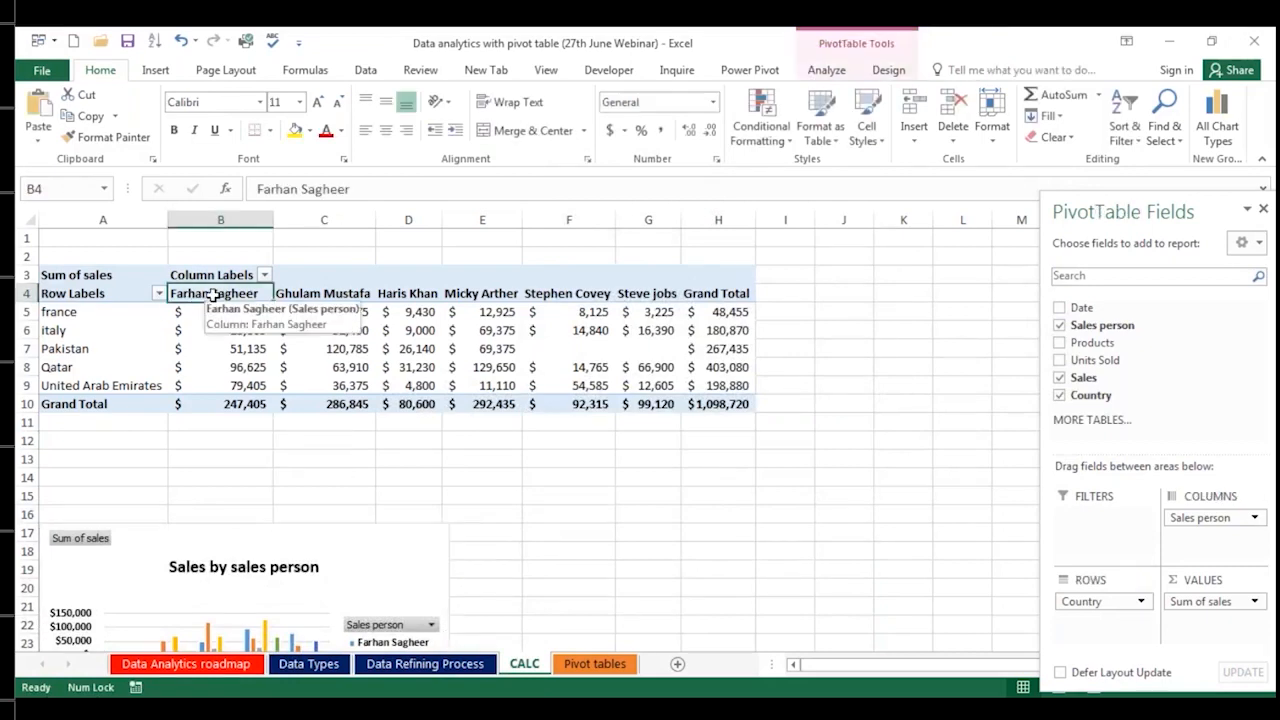
{"action": "left_click", "coordinate": [240, 403]}
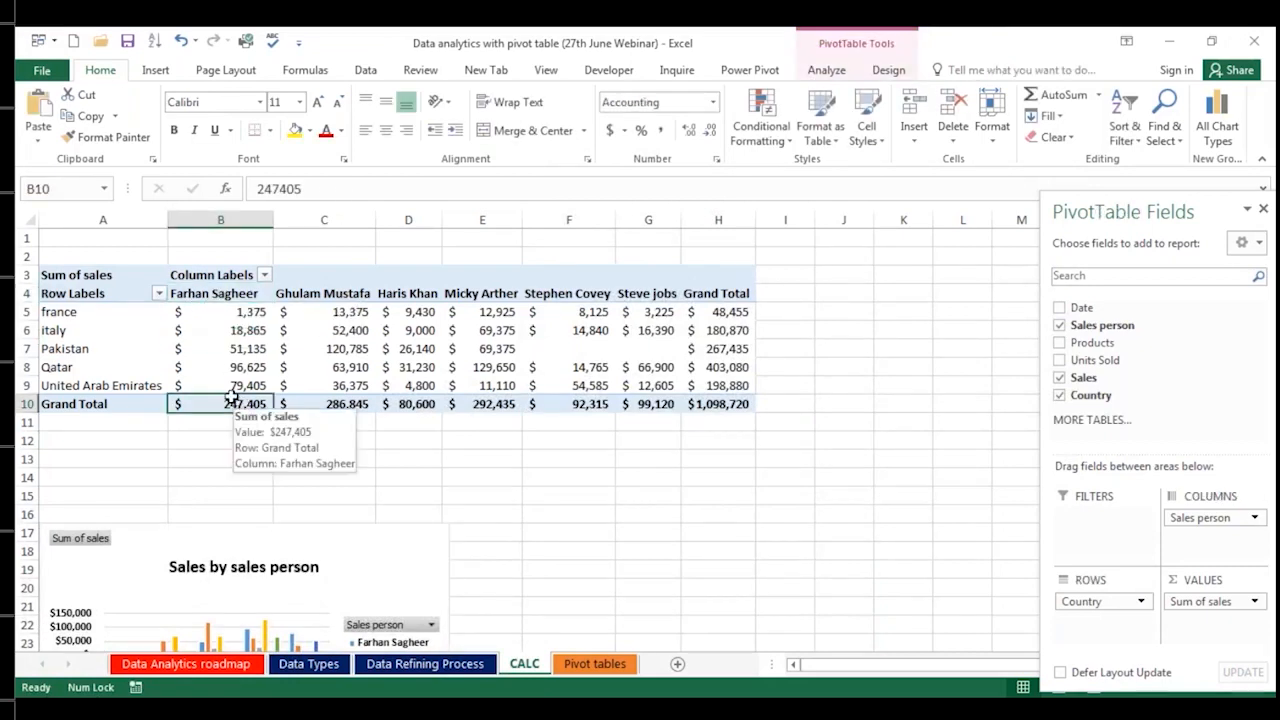
{"action": "left_click", "coordinate": [47, 311]}
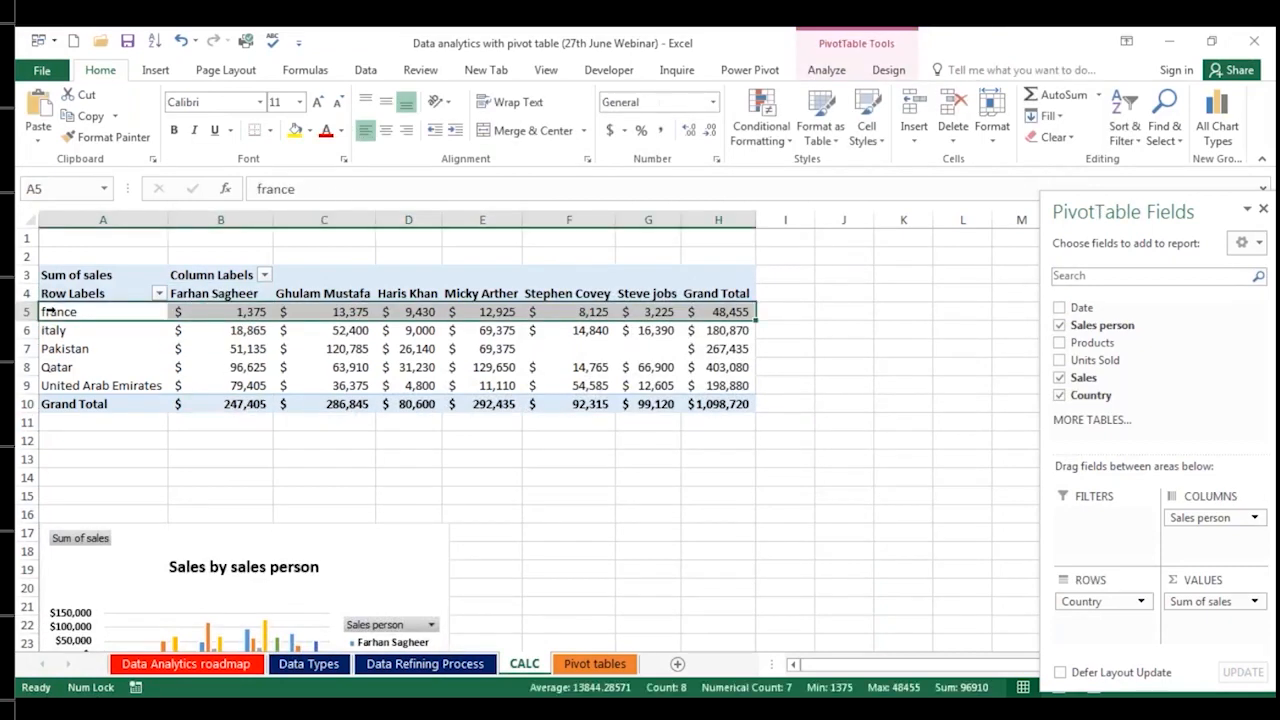
{"action": "left_click", "coordinate": [726, 312]}
{"action": "left_click", "coordinate": [103, 316]}
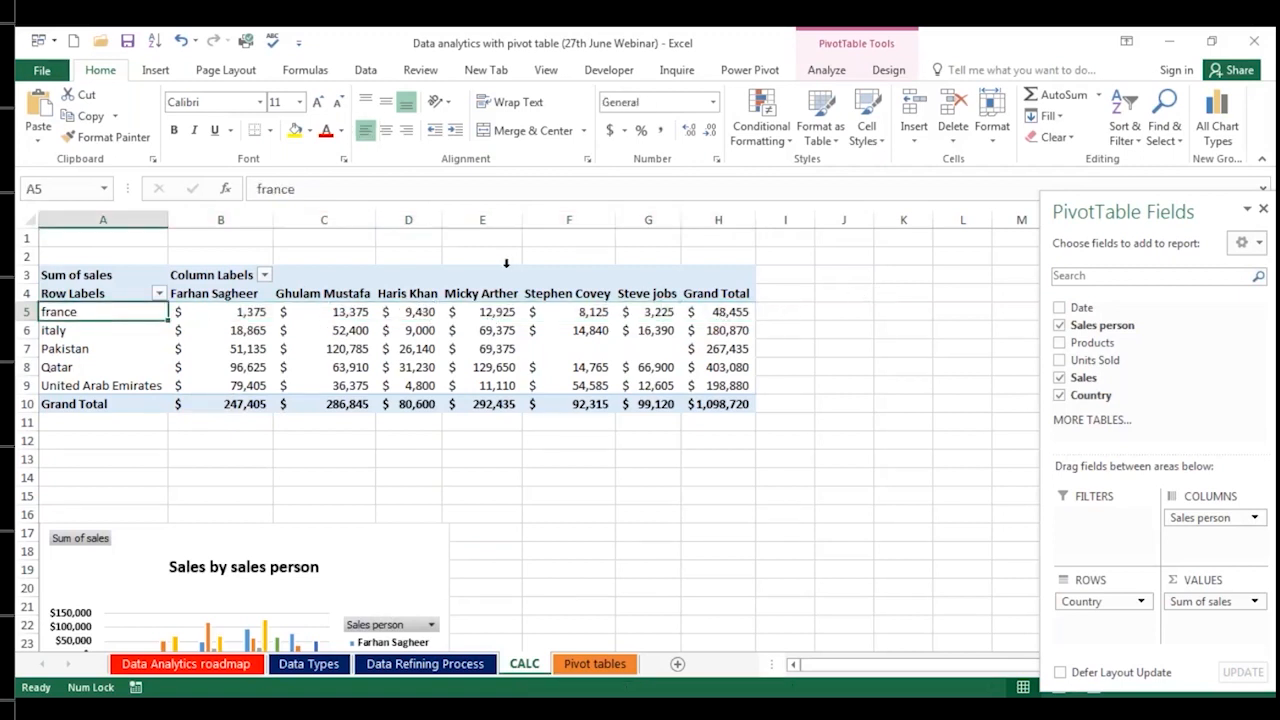
{"action": "left_click", "coordinate": [350, 308]}
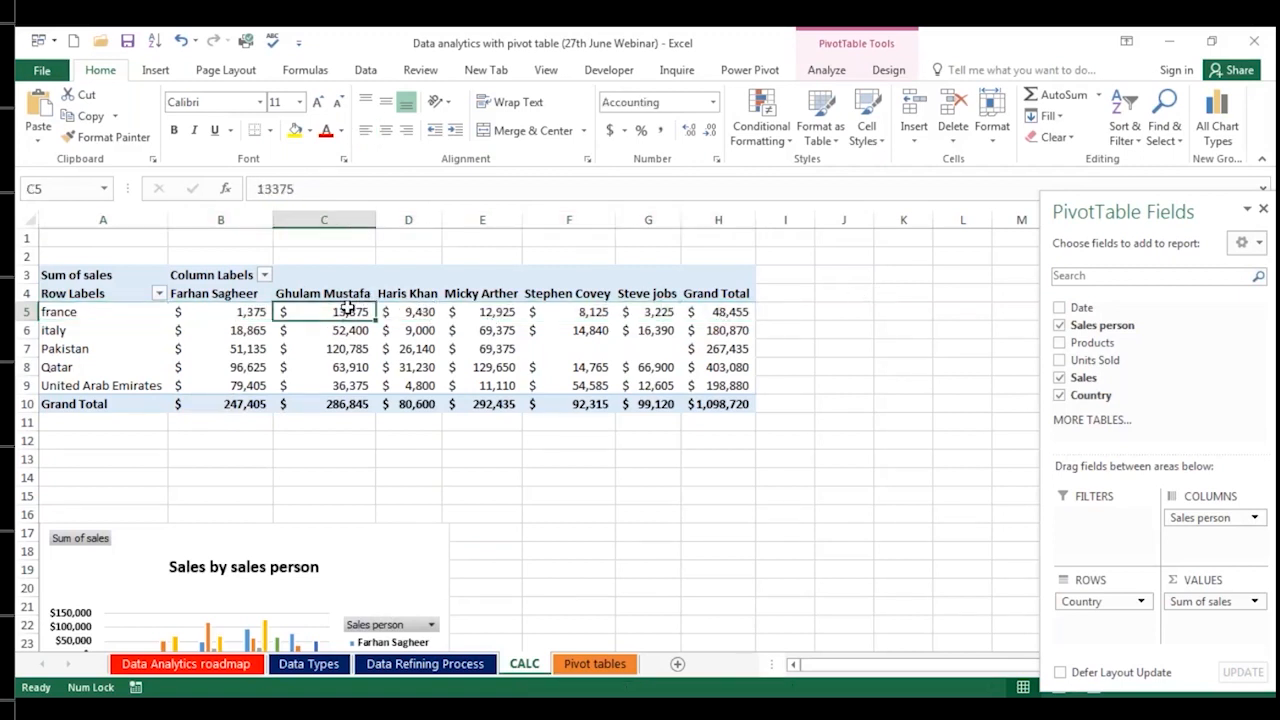
{"action": "left_click", "coordinate": [92, 352]}
{"action": "left_click", "coordinate": [578, 345]}
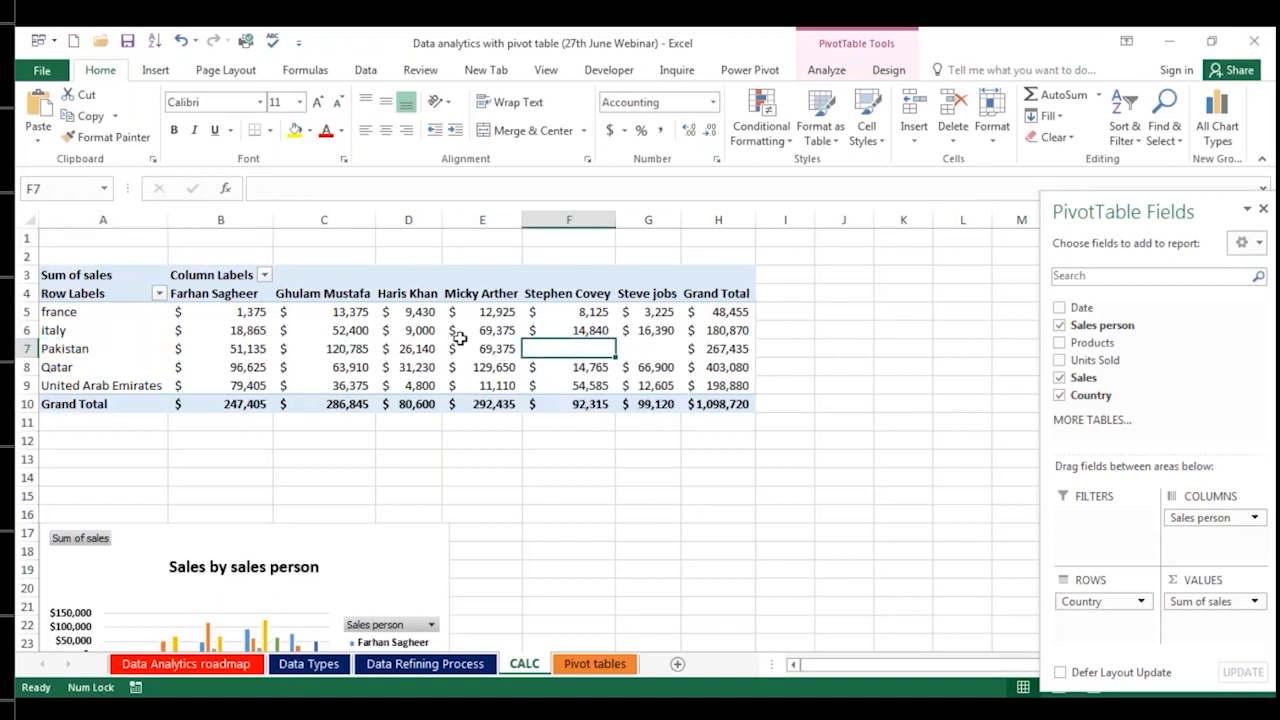
{"action": "left_click", "coordinate": [402, 349]}
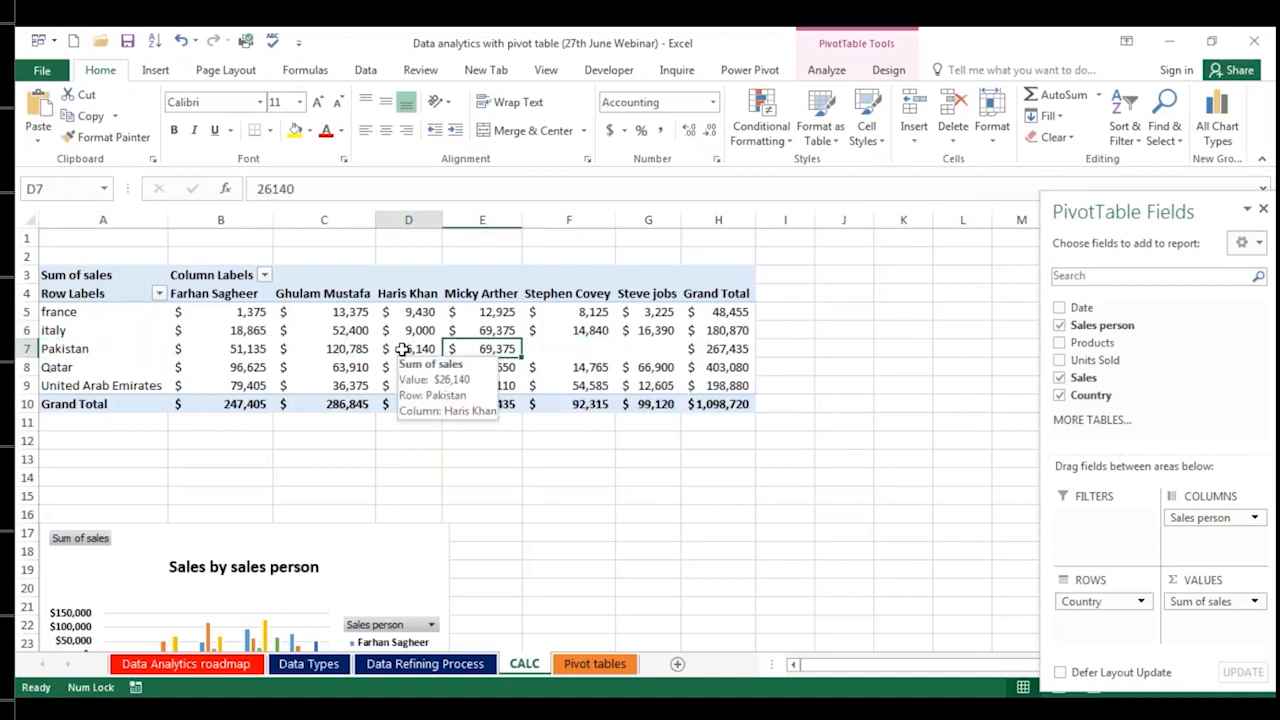
{"action": "left_click", "coordinate": [143, 372]}
{"action": "left_click", "coordinate": [432, 365]}
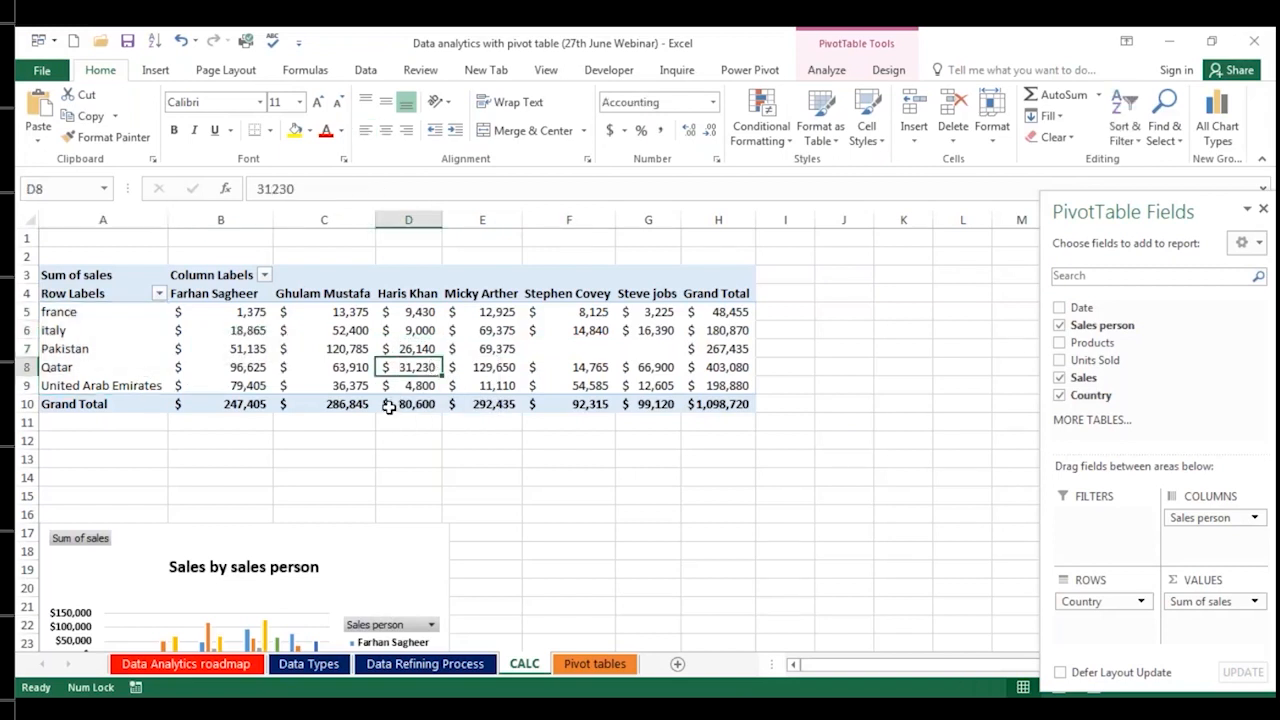
Step: Add the Products field to the pivot table as a report filter
{"action": "mouse_move", "coordinate": [389, 407]}
{"action": "left_click_drag", "start_coordinate": [1100, 343], "coordinate": [1089, 531]}
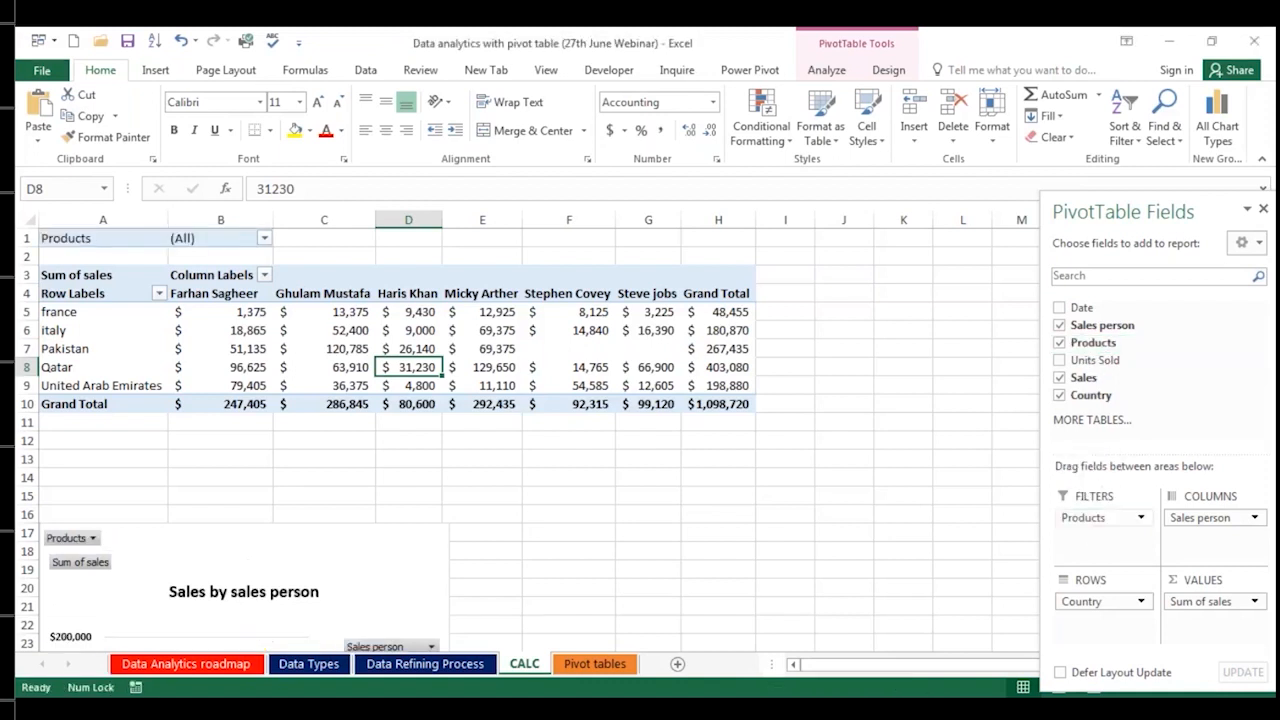
{"action": "left_click", "coordinate": [550, 350]}
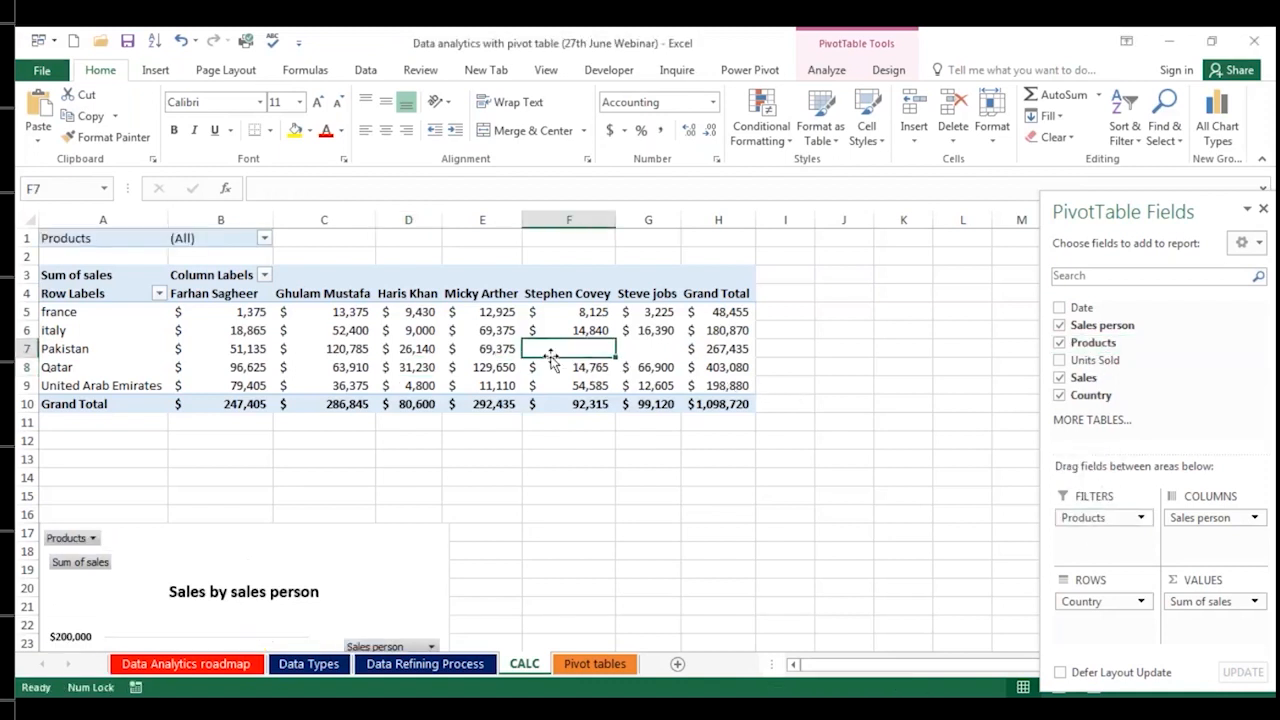
Step: Insert a slicer for the Products field and place it on the empty cells beside the pivot table
{"action": "left_click", "coordinate": [825, 71]}
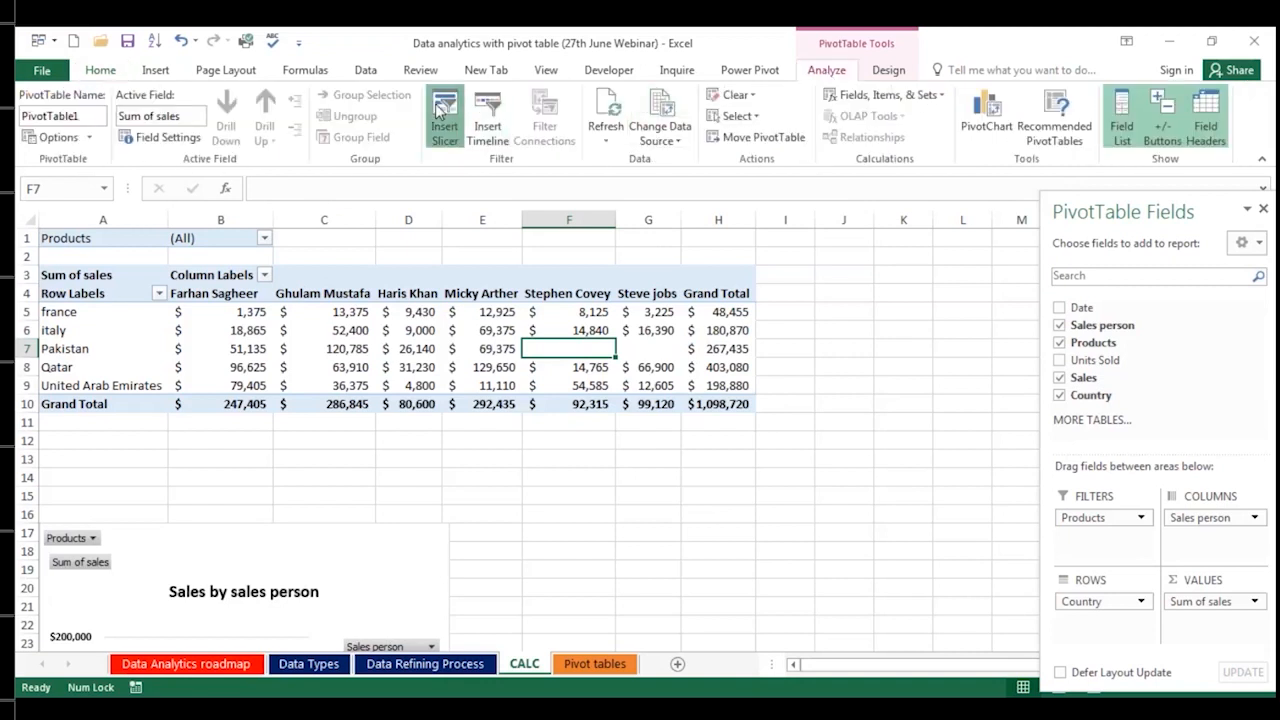
{"action": "left_click", "coordinate": [440, 115]}
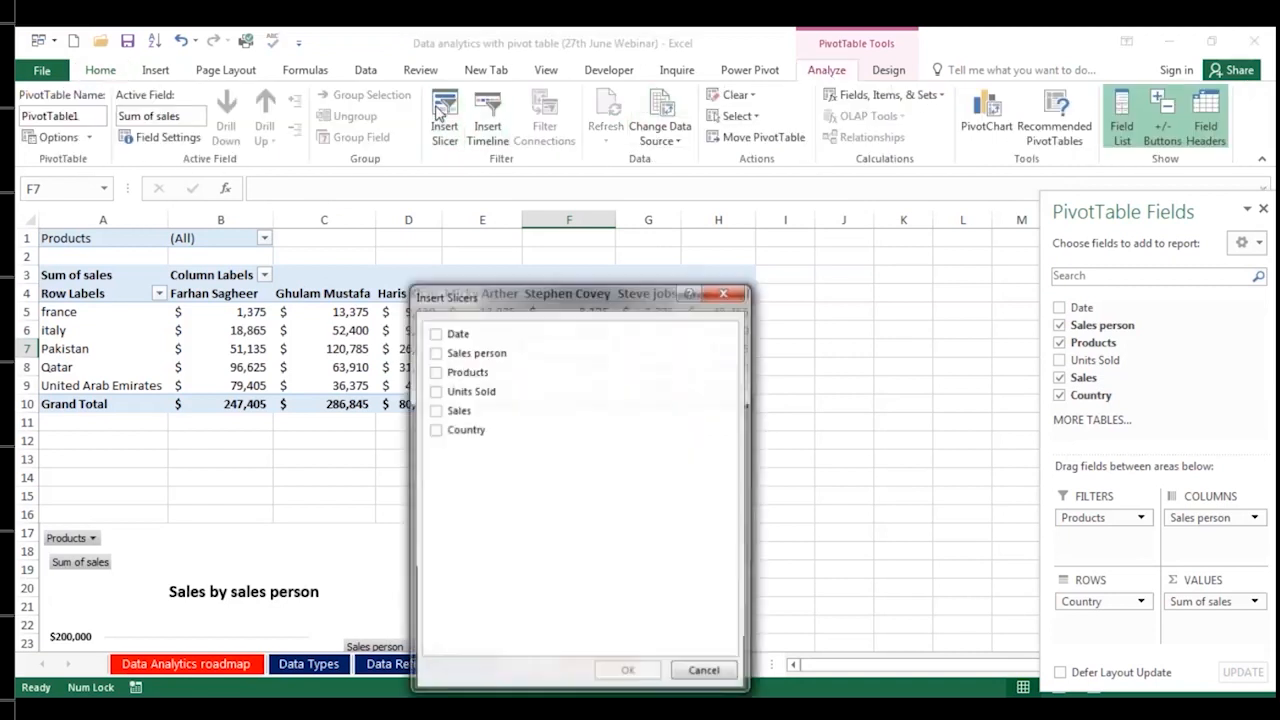
{"action": "left_click", "coordinate": [435, 372]}
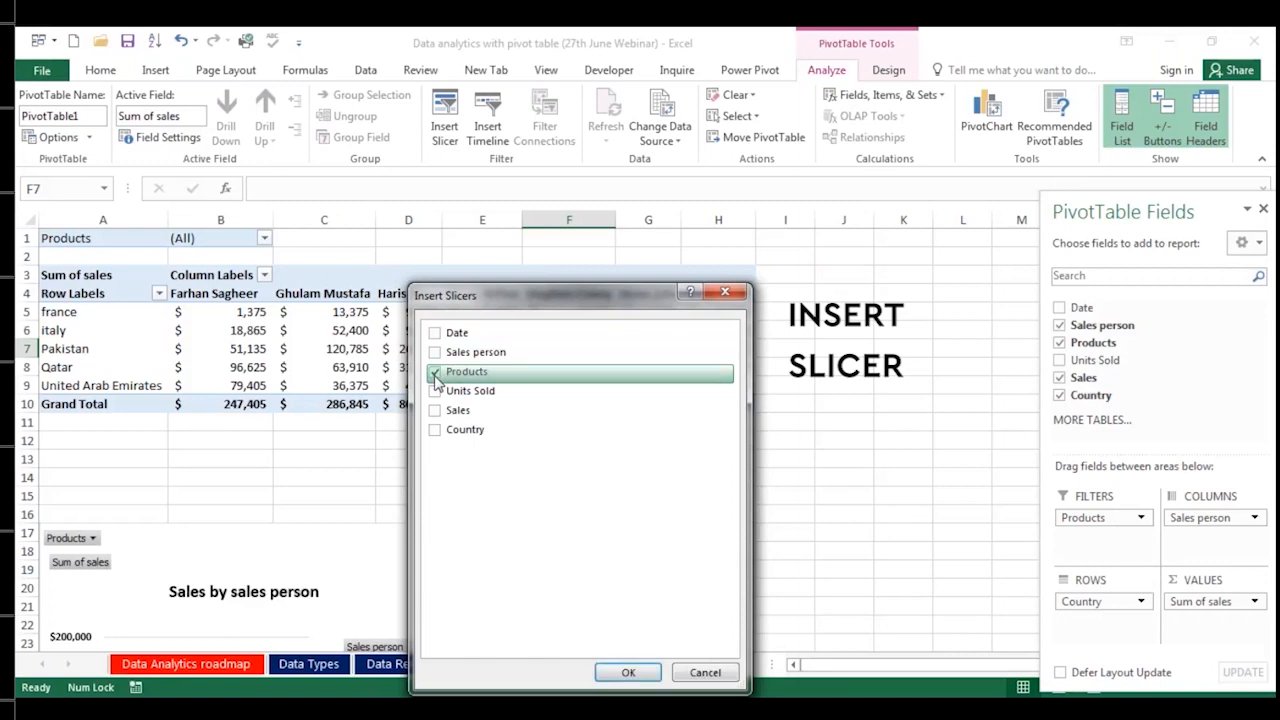
{"action": "left_click", "coordinate": [621, 671]}
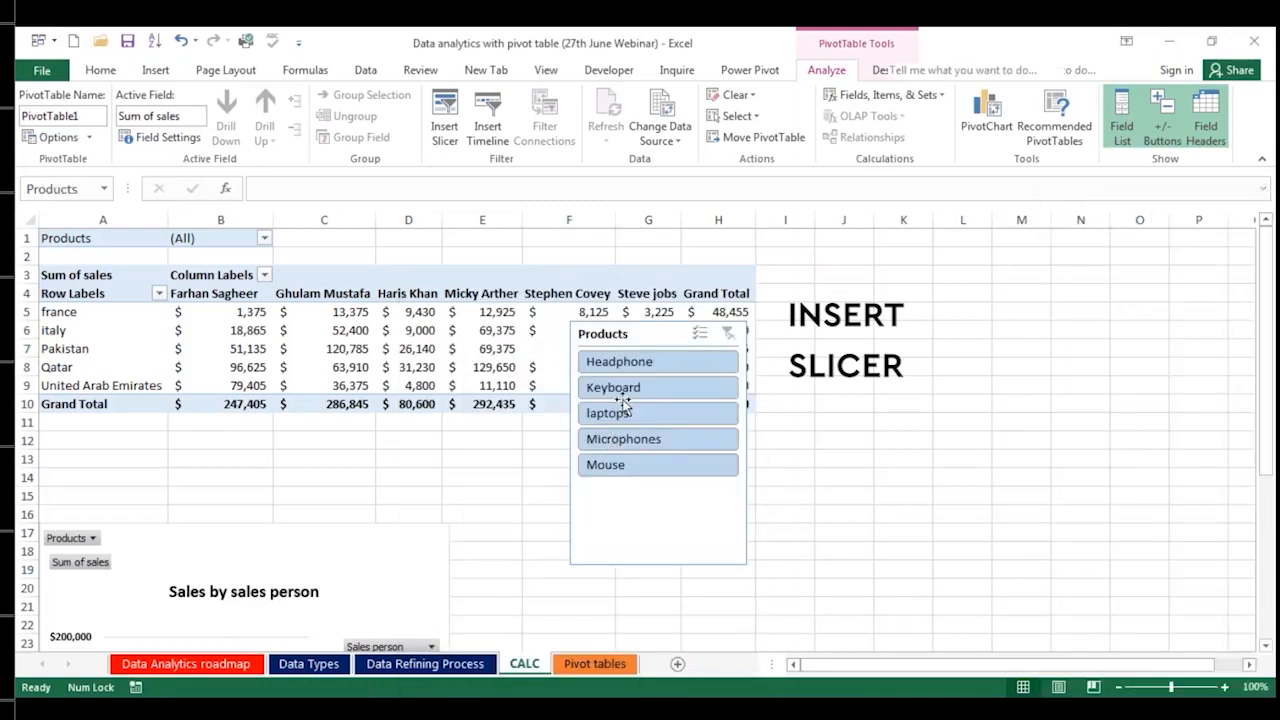
{"action": "left_click_drag", "start_coordinate": [648, 334], "coordinate": [977, 244]}
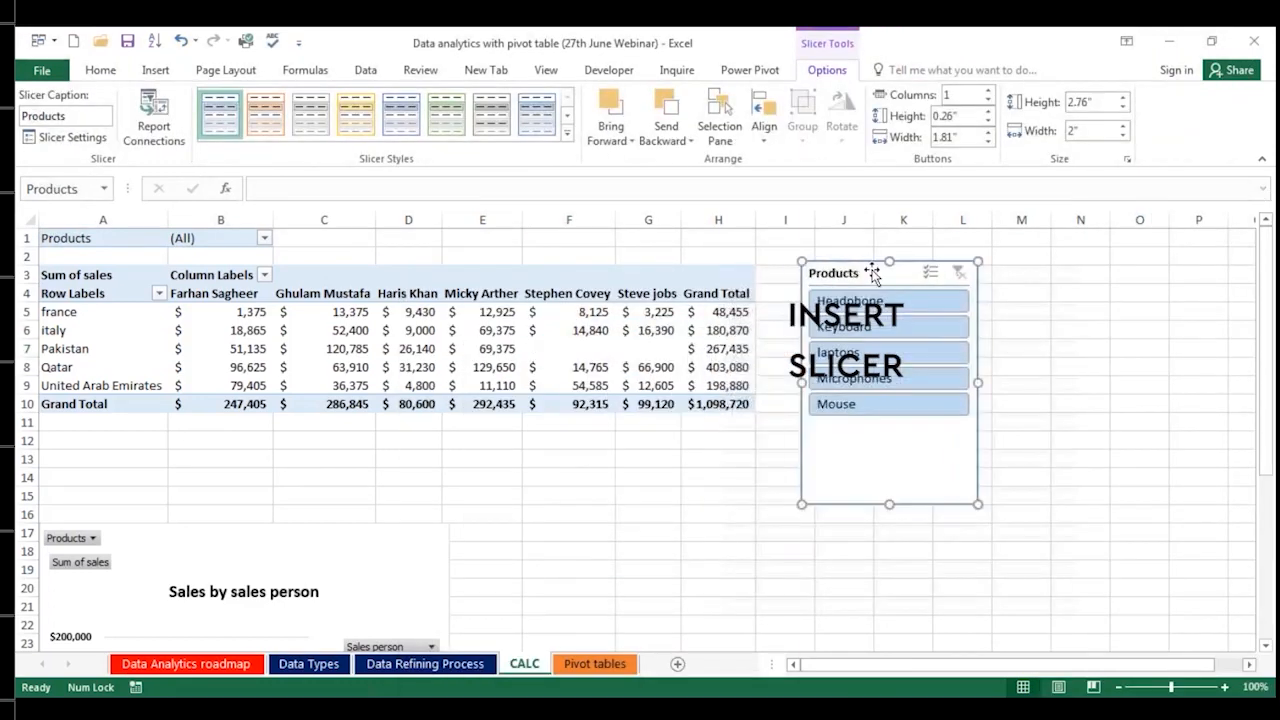
Step: Try the yellow and green styles on the Products slicer and restore the light blue style
{"action": "left_click", "coordinate": [355, 113]}
{"action": "left_click", "coordinate": [446, 113]}
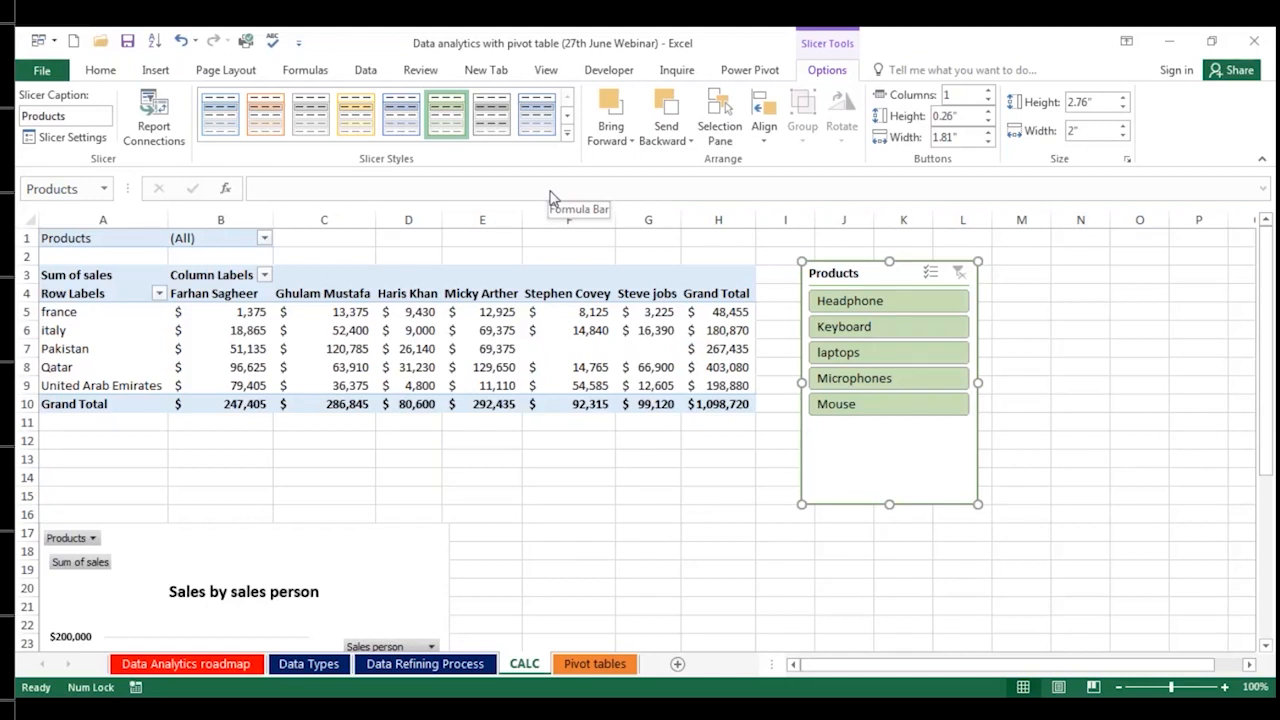
{"action": "left_click", "coordinate": [230, 118]}
Step: Swap the pivot table's fields so Sales person fills the rows and Country fills the columns
{"action": "left_click", "coordinate": [310, 349]}
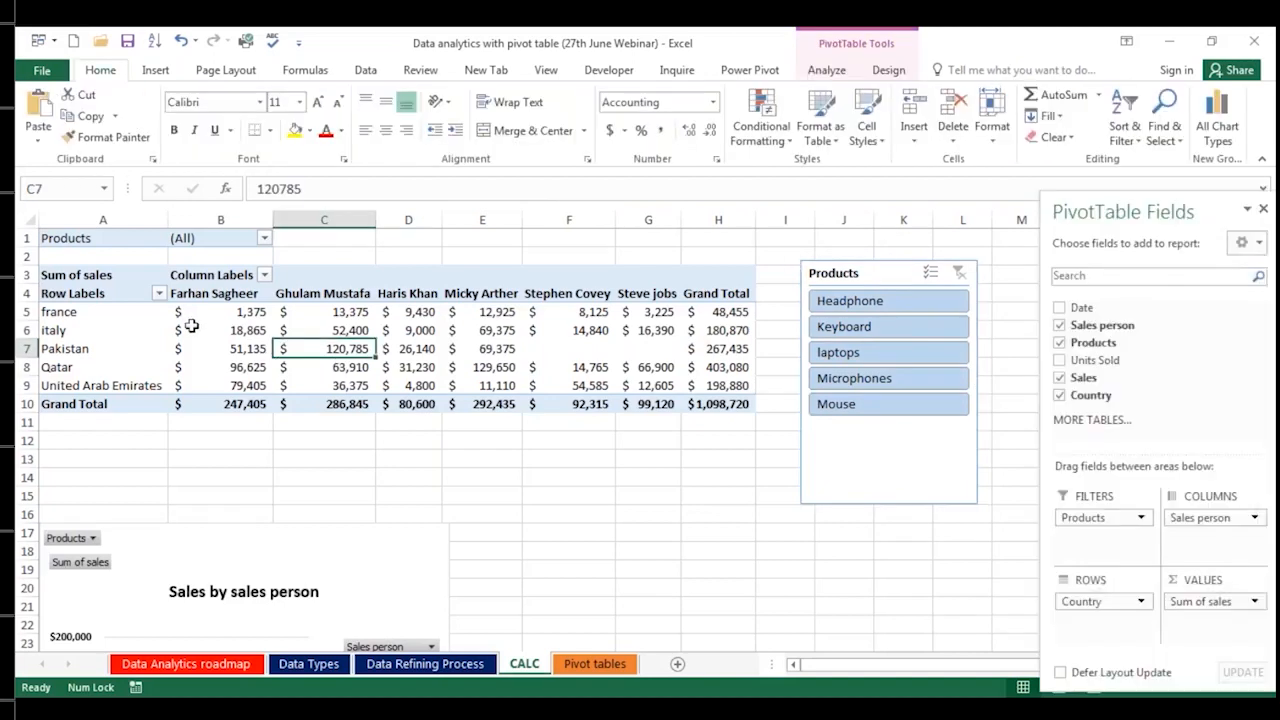
{"action": "left_click", "coordinate": [100, 367]}
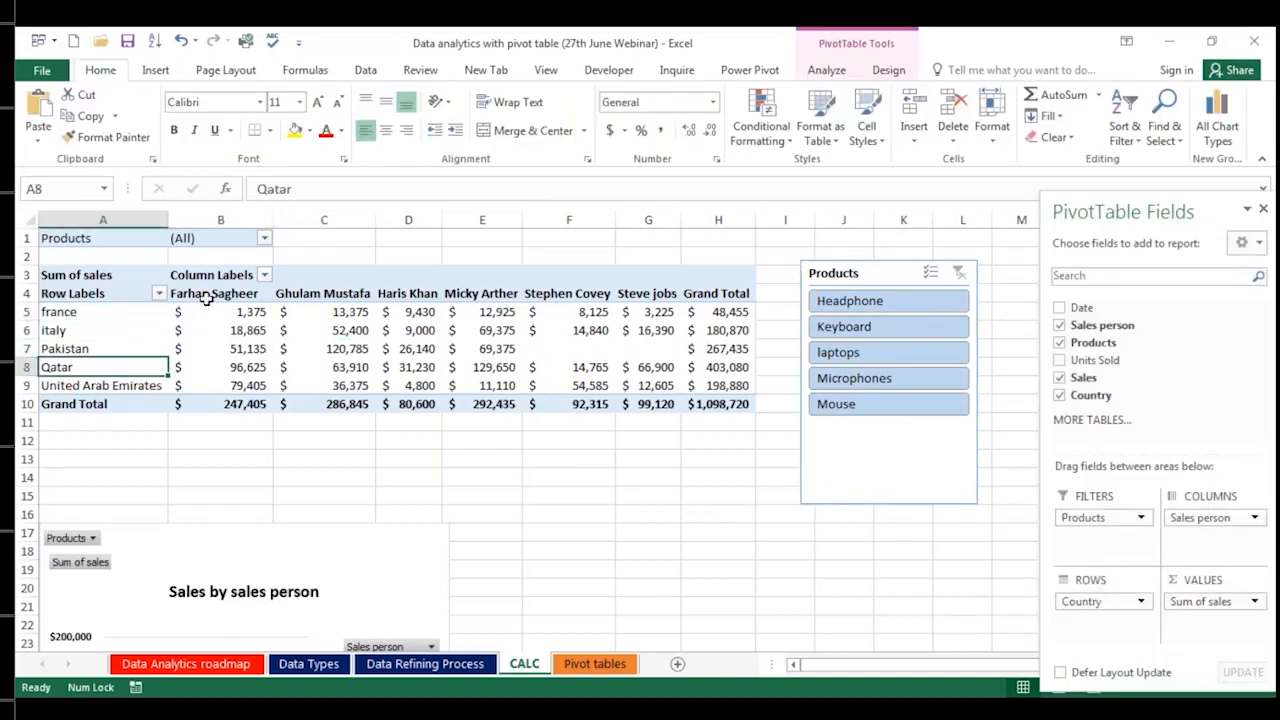
{"action": "left_click", "coordinate": [234, 347]}
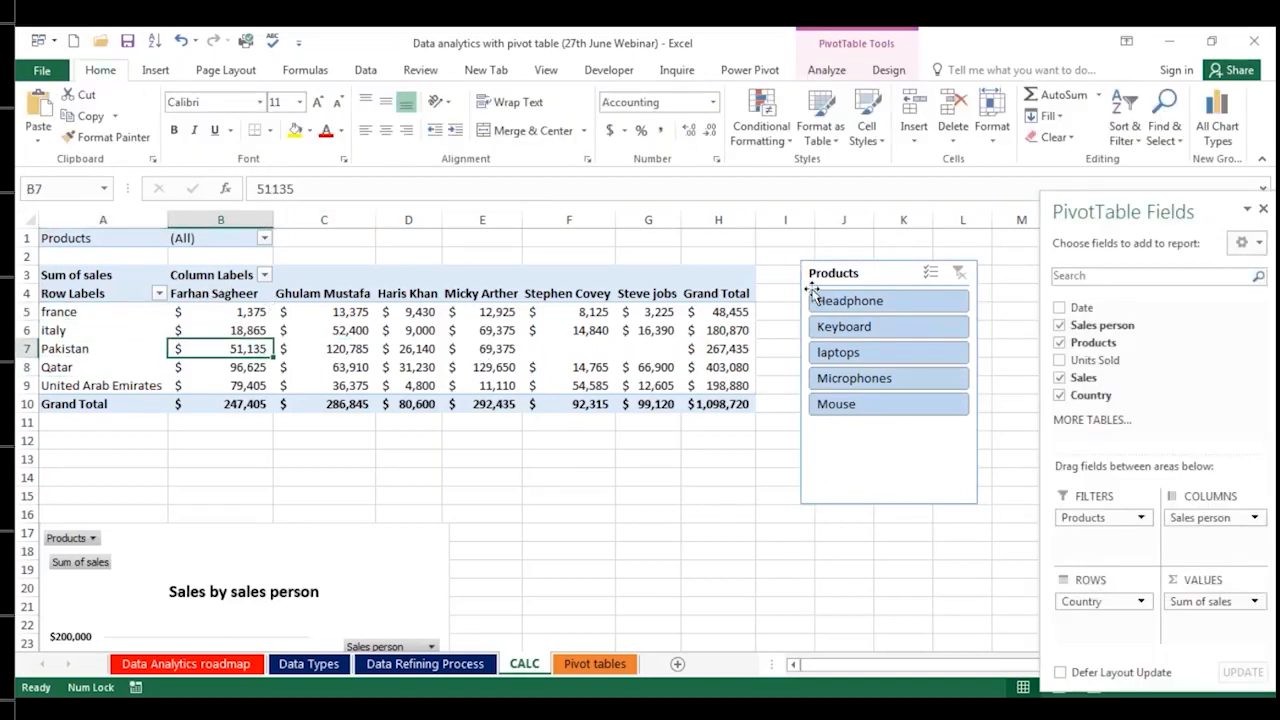
{"action": "mouse_move", "coordinate": [1189, 517]}
{"action": "left_mouse_down"}
{"action": "mouse_move", "coordinate": [1134, 592]}
{"action": "mouse_move", "coordinate": [1095, 614]}
{"action": "mouse_move", "coordinate": [1192, 522]}
{"action": "left_mouse_up"}
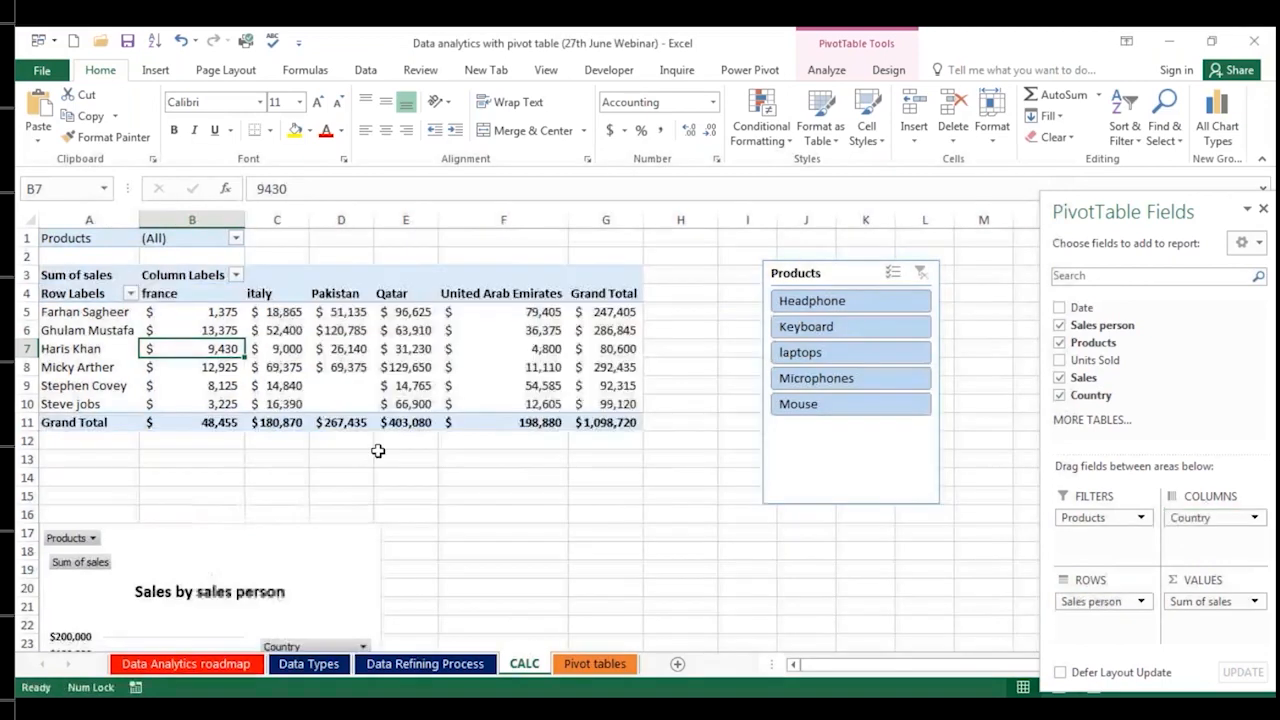
Step: Filter the products to Headphone with the slicer, and move the sales chart closer to the pivot table and enlarge it
{"action": "left_click", "coordinate": [810, 302]}
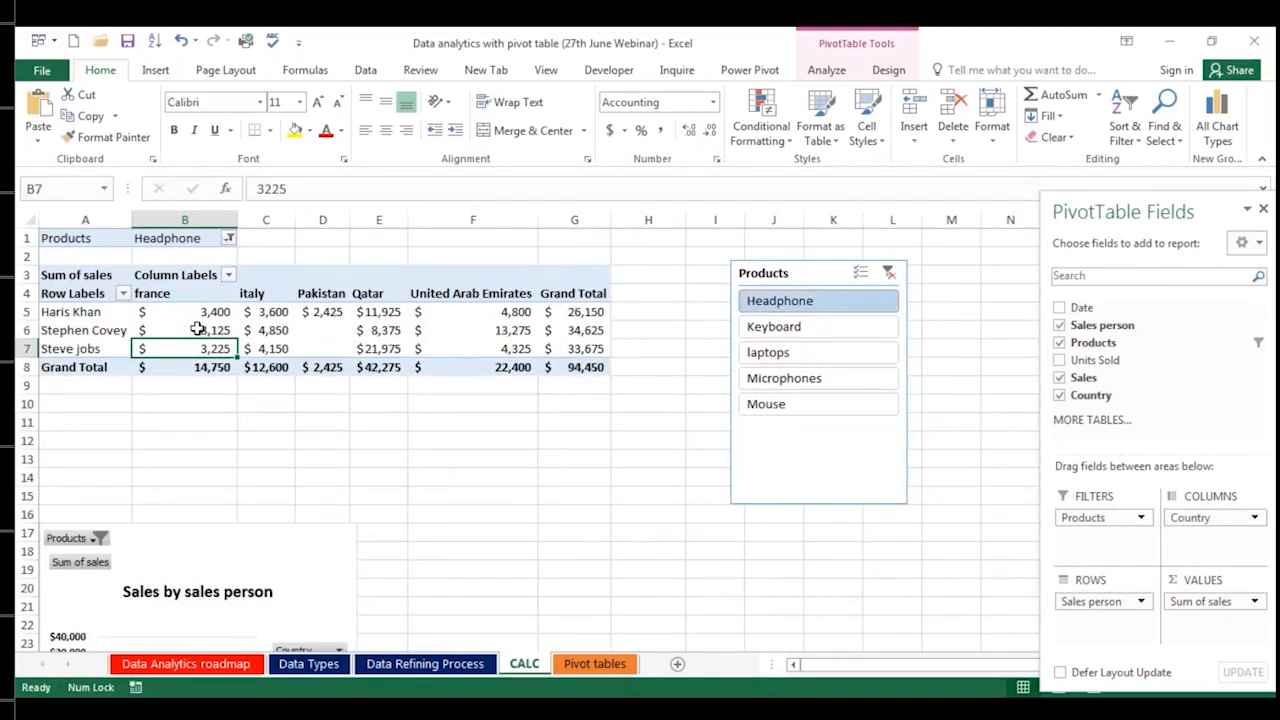
{"action": "scroll", "coordinate": [235, 485], "scroll_direction": "down", "scroll_amount": 1}
{"action": "left_click", "coordinate": [240, 472]}
{"action": "left_click_drag", "start_coordinate": [240, 472], "coordinate": [278, 355]}
{"action": "left_click_drag", "start_coordinate": [394, 455], "coordinate": [456, 455]}
{"action": "left_click_drag", "start_coordinate": [267, 560], "coordinate": [267, 607]}
{"action": "left_click_drag", "start_coordinate": [456, 477], "coordinate": [593, 477]}
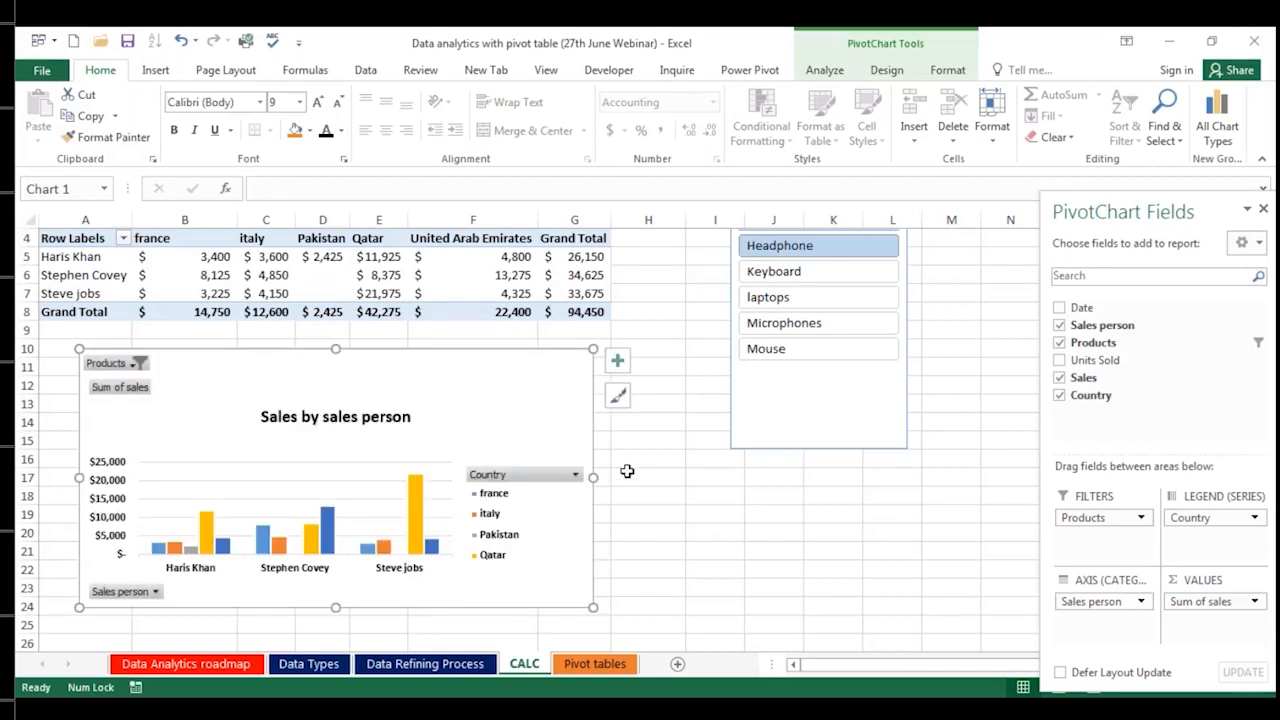
Step: Filter the pivot table and chart to laptops, Microphones and Mouse in turn with the slicer, and clear the filter
{"action": "scroll", "coordinate": [627, 471], "scroll_direction": "up", "scroll_amount": 1}
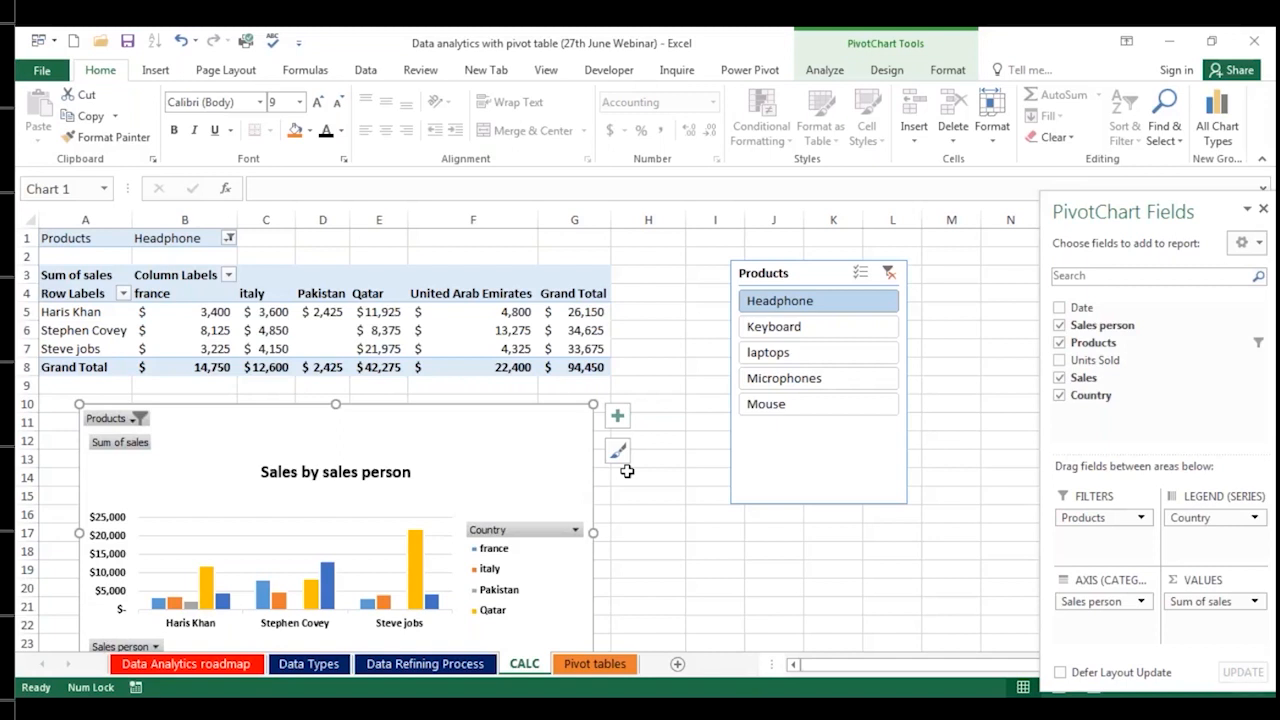
{"action": "left_click", "coordinate": [765, 357]}
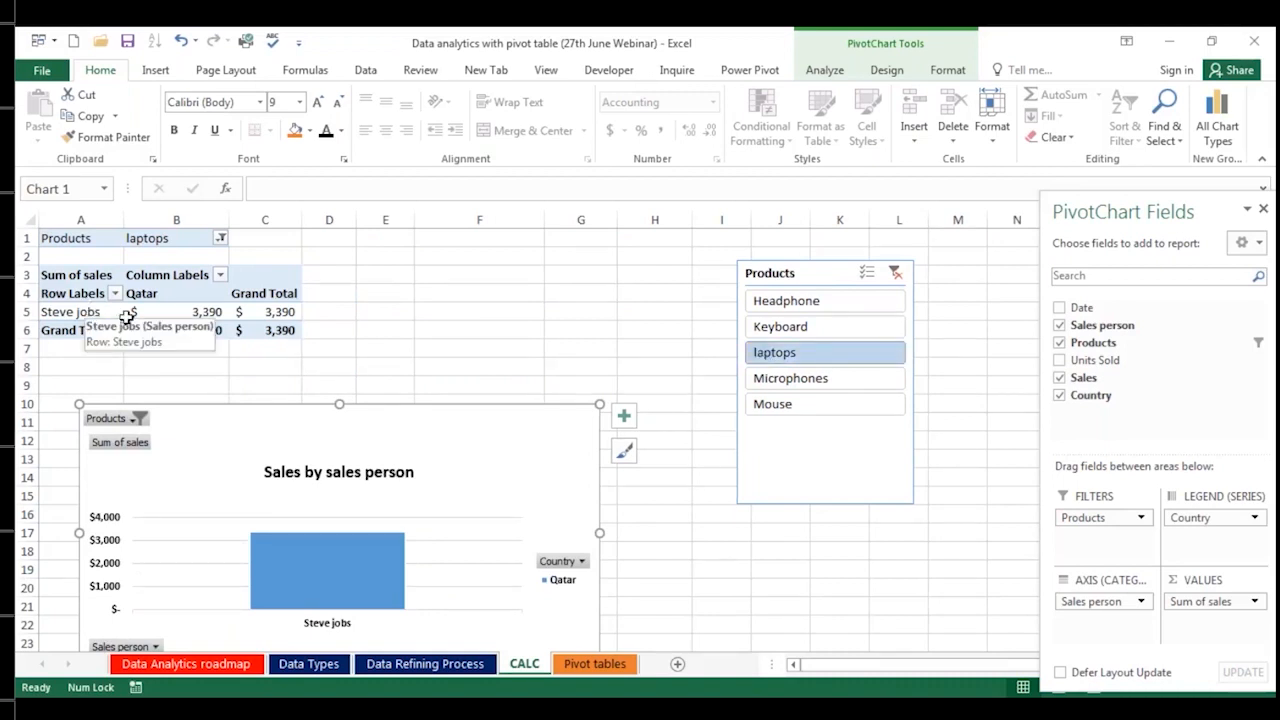
{"action": "left_click", "coordinate": [837, 380]}
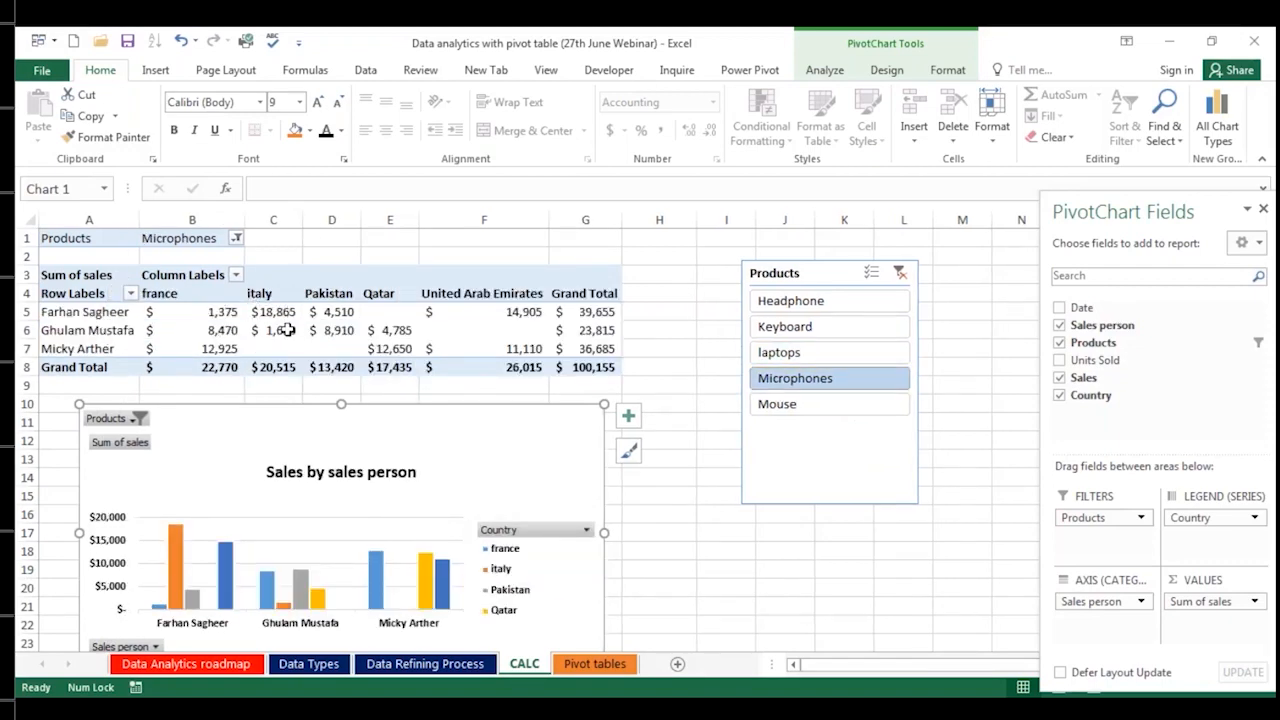
{"action": "scroll", "coordinate": [338, 412], "scroll_direction": "down", "scroll_amount": 2}
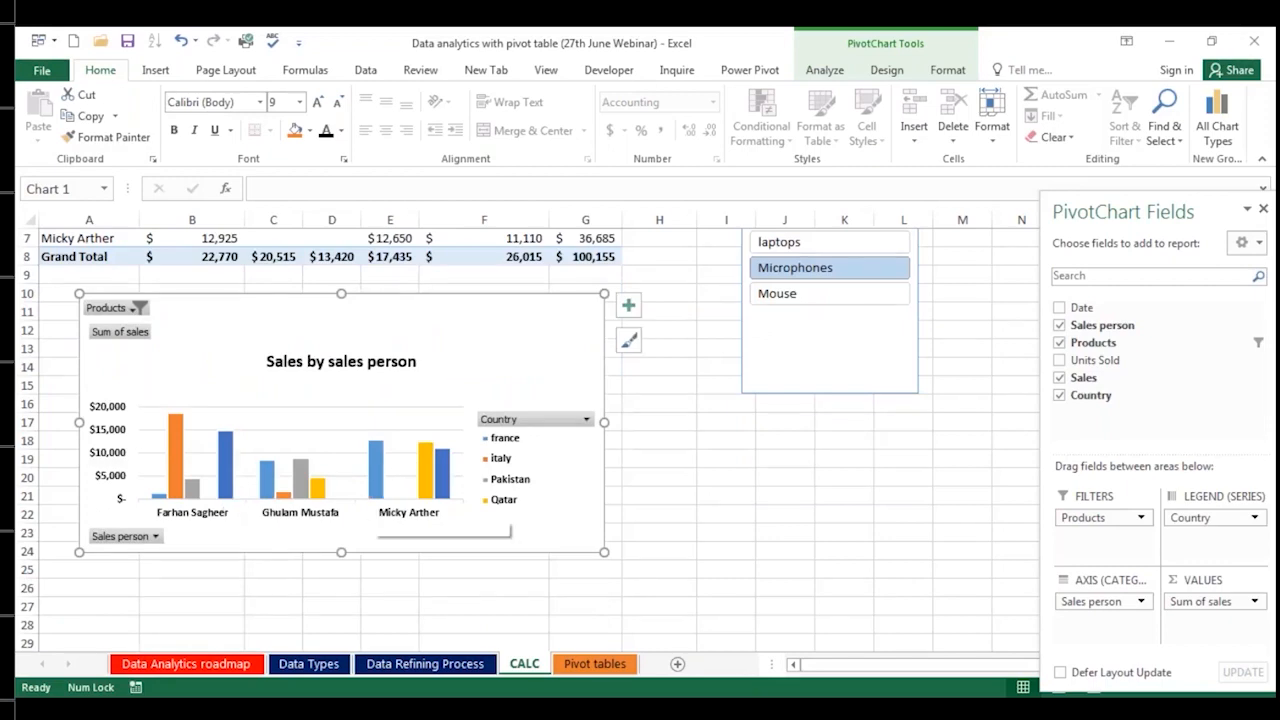
{"action": "scroll", "coordinate": [372, 506], "scroll_direction": "up", "scroll_amount": 2}
{"action": "scroll", "coordinate": [372, 530], "scroll_direction": "up", "scroll_amount": 1}
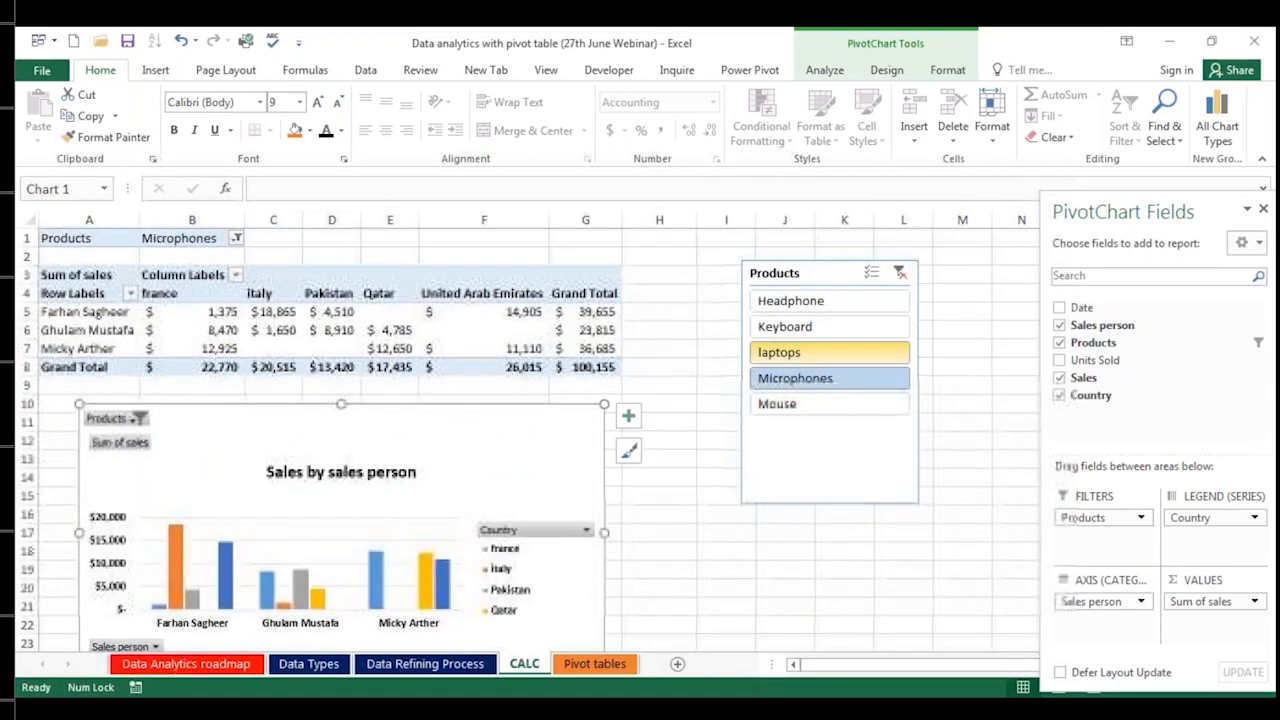
{"action": "left_click", "coordinate": [788, 405]}
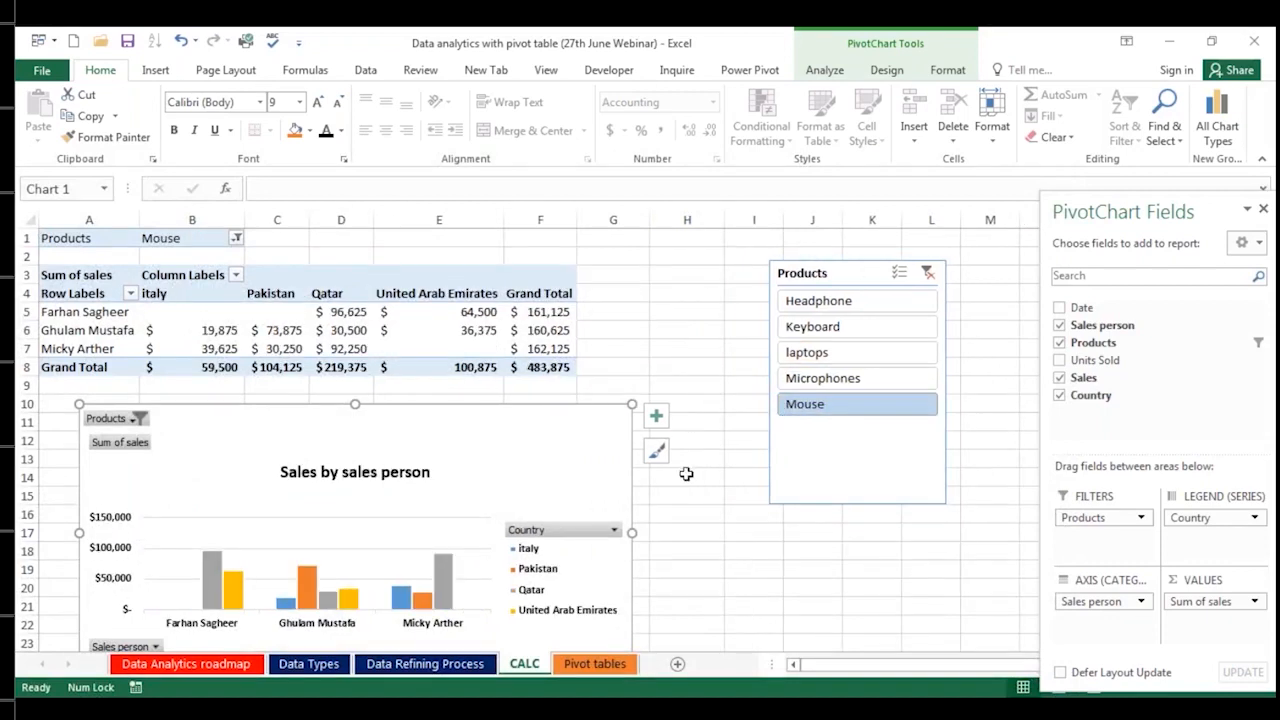
{"action": "scroll", "coordinate": [686, 474], "scroll_direction": "down", "scroll_amount": 1}
{"action": "scroll", "coordinate": [806, 315], "scroll_direction": "up", "scroll_amount": 1}
{"action": "left_click", "coordinate": [921, 273]}
{"action": "scroll", "coordinate": [390, 492], "scroll_direction": "down", "scroll_amount": 1}
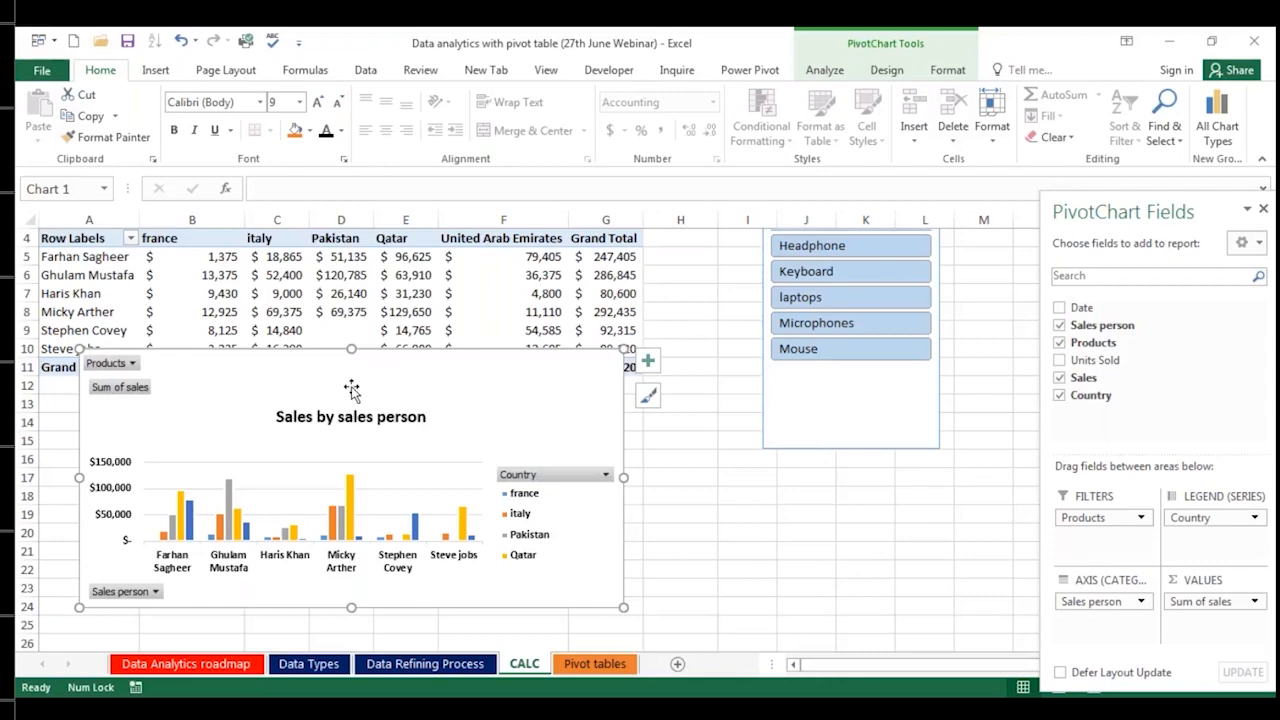
Step: Filter the products to both Headphone and Microphones with the slicer, and move the sales chart up
{"action": "left_click", "coordinate": [894, 257]}
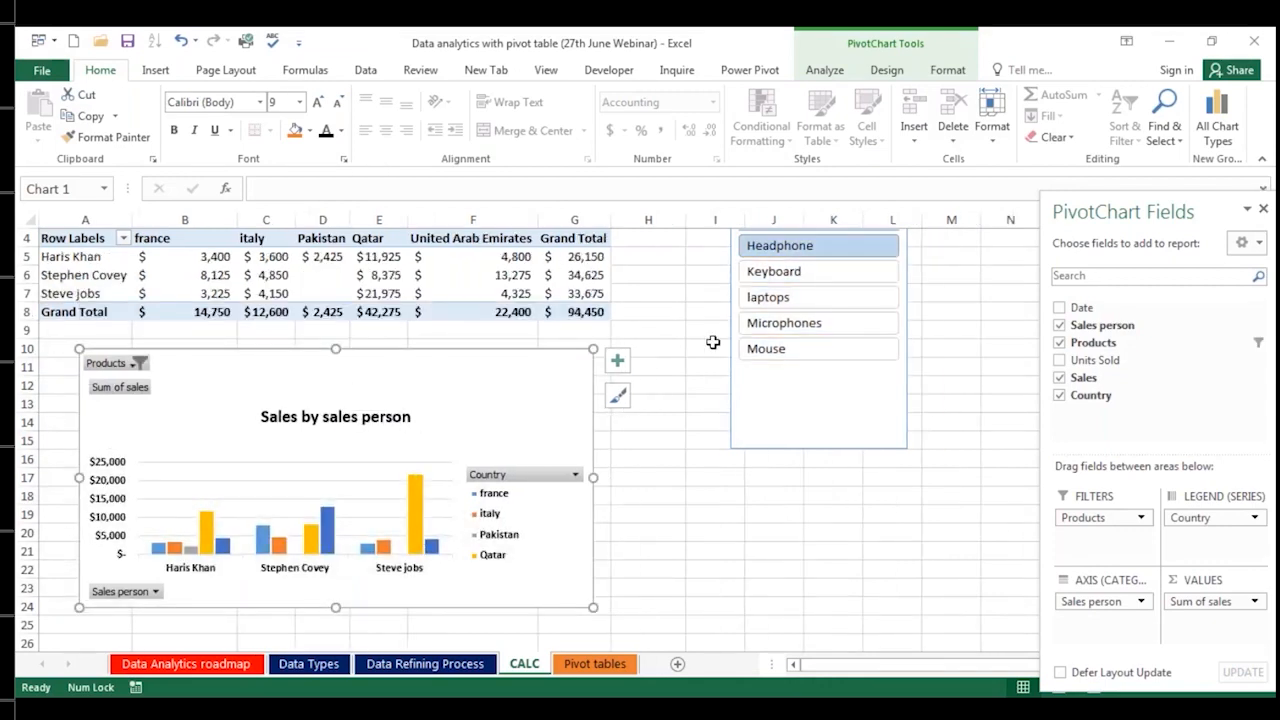
{"action": "scroll", "coordinate": [736, 372], "scroll_direction": "up", "scroll_amount": 1}
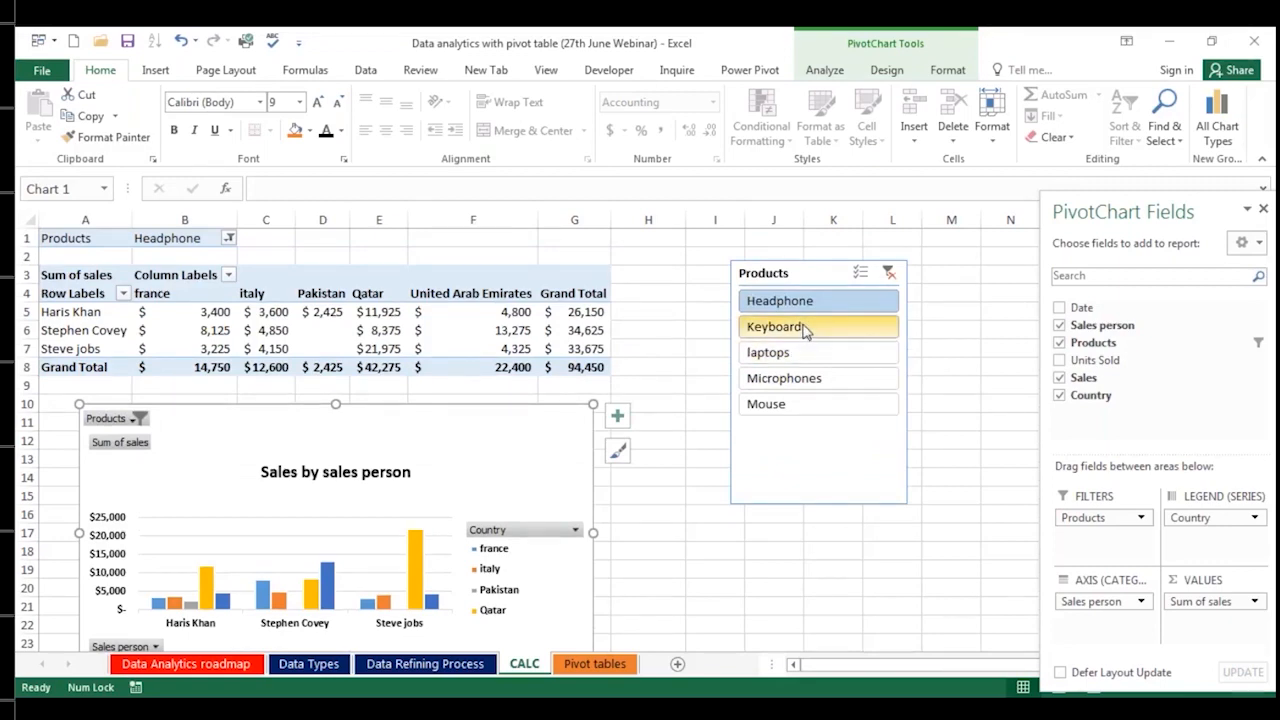
{"action": "left_click", "coordinate": [790, 380], "text": "ctrl"}
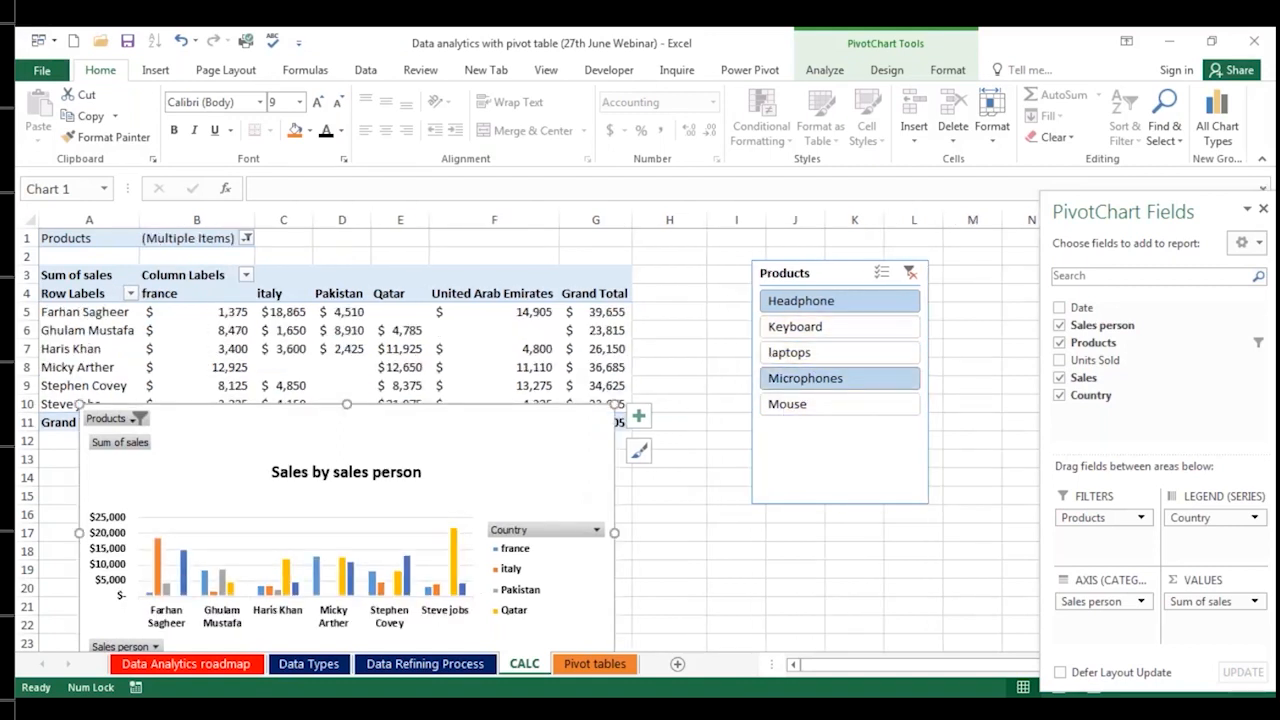
{"action": "left_click_drag", "start_coordinate": [451, 474], "coordinate": [485, 386]}
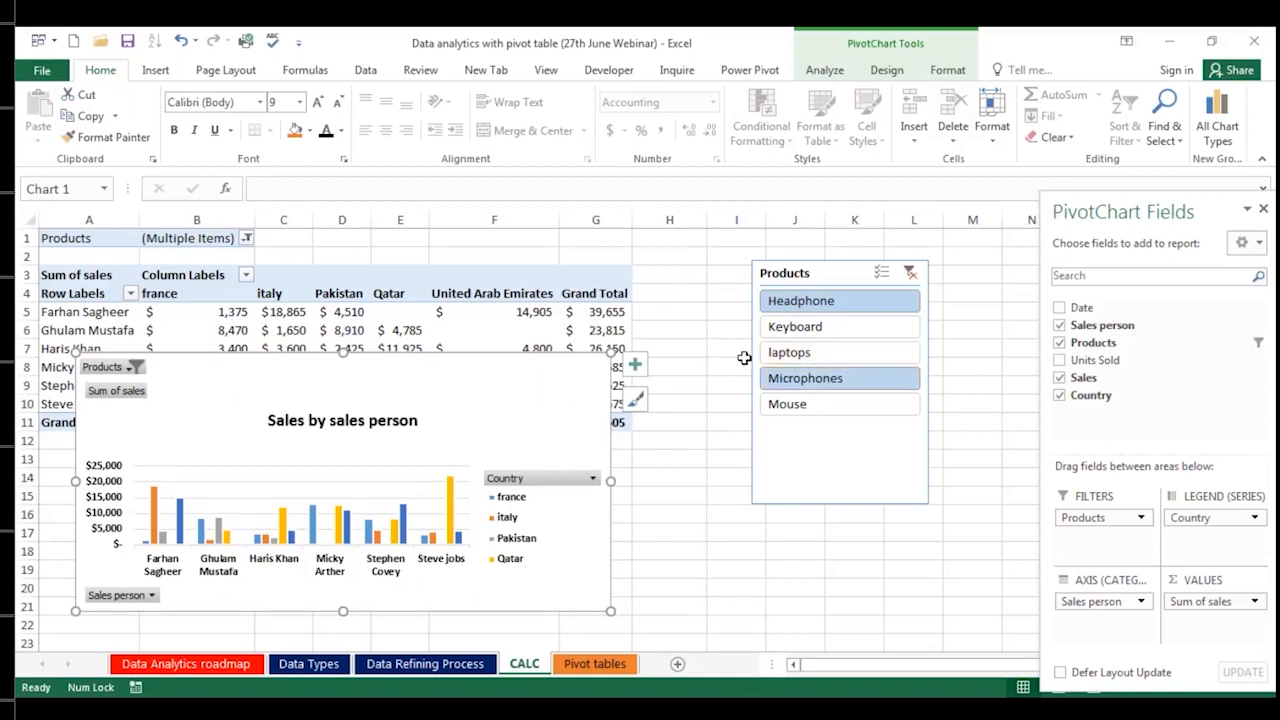
Step: Filter the products to laptops and Microphones together with the slicer, and reposition the sales chart directly below the pivot table
{"action": "left_click", "coordinate": [806, 355]}
{"action": "left_click", "coordinate": [804, 384], "text": "ctrl"}
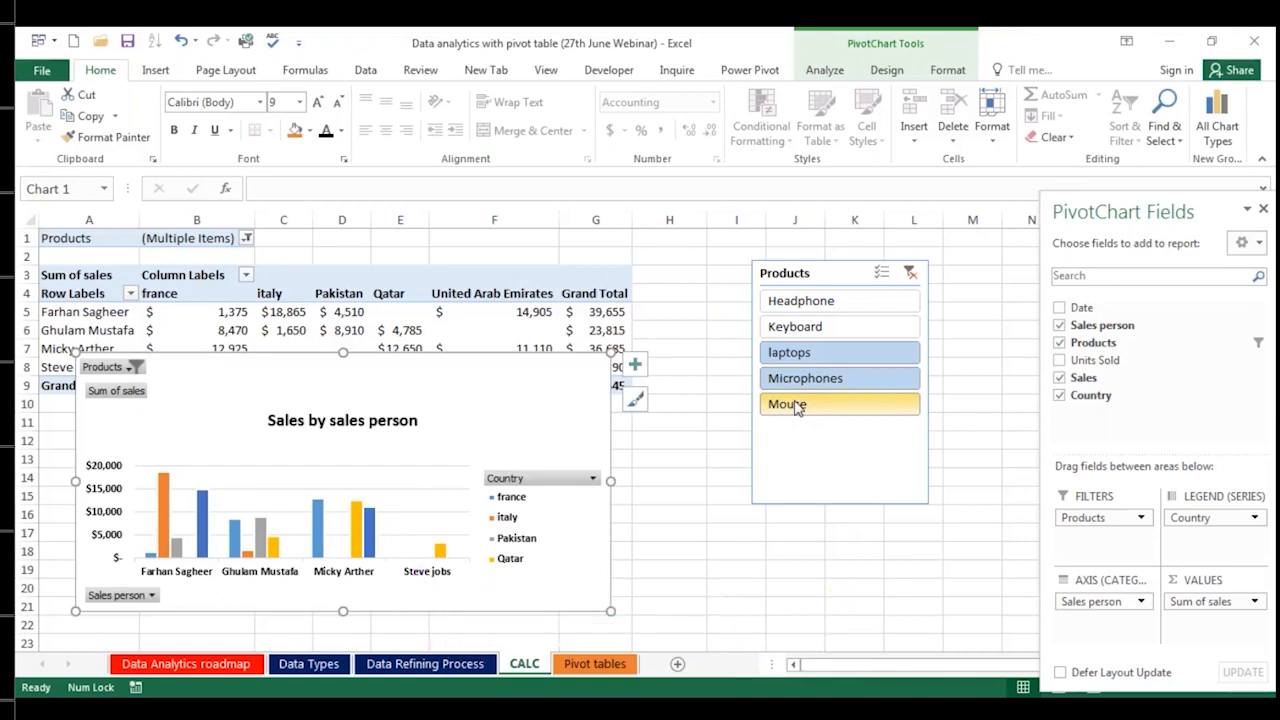
{"action": "left_click_drag", "start_coordinate": [576, 441], "coordinate": [591, 517]}
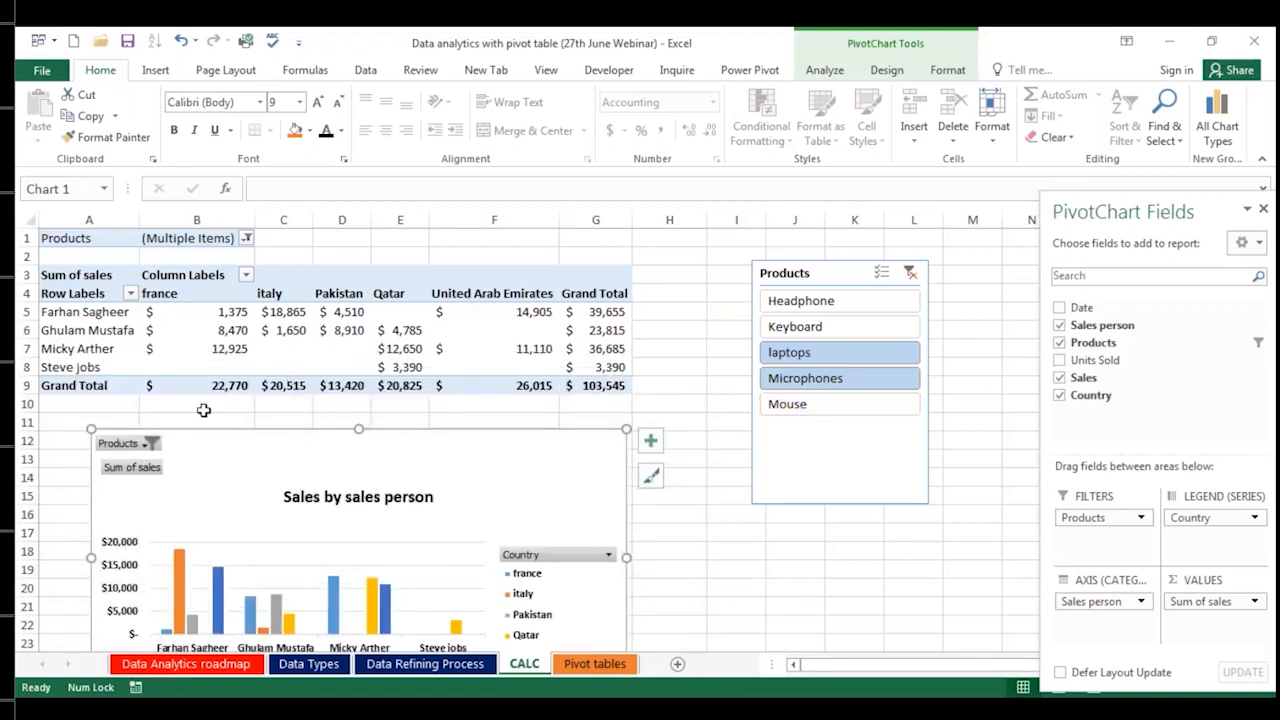
{"action": "left_click_drag", "start_coordinate": [484, 440], "coordinate": [431, 384]}
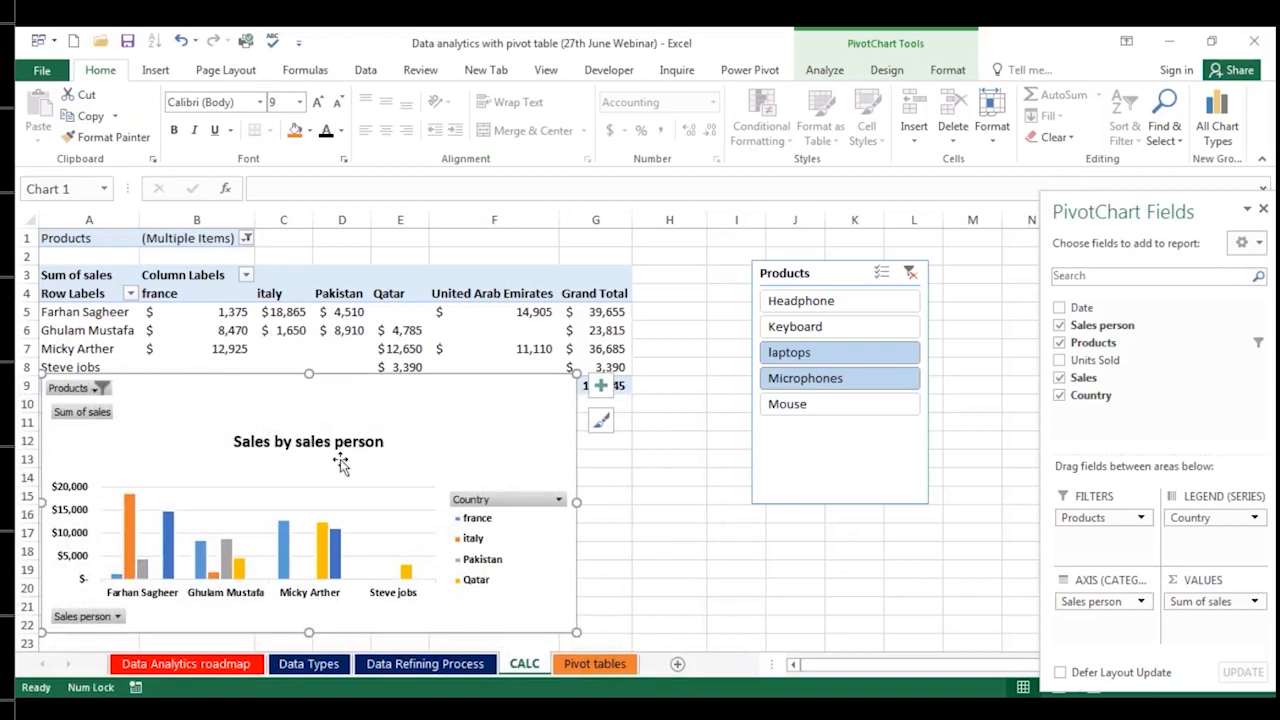
{"action": "left_click", "coordinate": [822, 390], "text": "ctrl"}
{"action": "left_click_drag", "start_coordinate": [551, 406], "coordinate": [531, 437]}
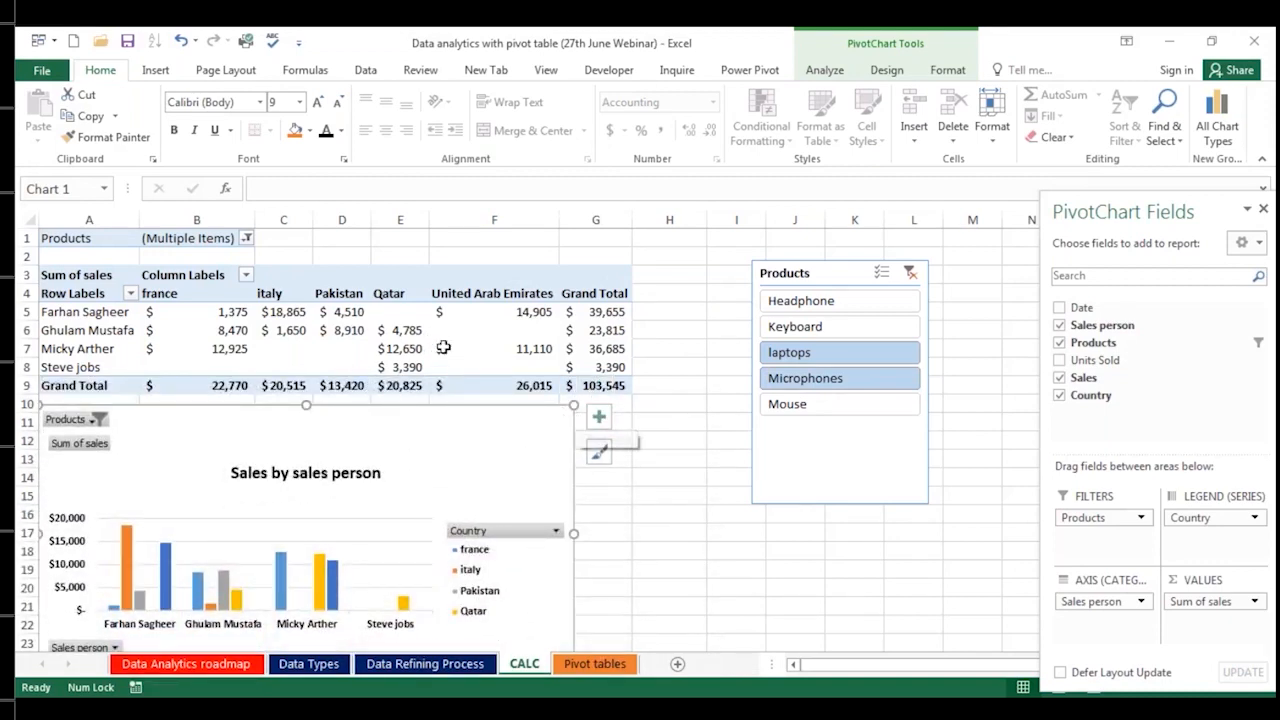
Step: Set the Sum of sales value field to show values as % of Grand Total
{"action": "left_click", "coordinate": [235, 330]}
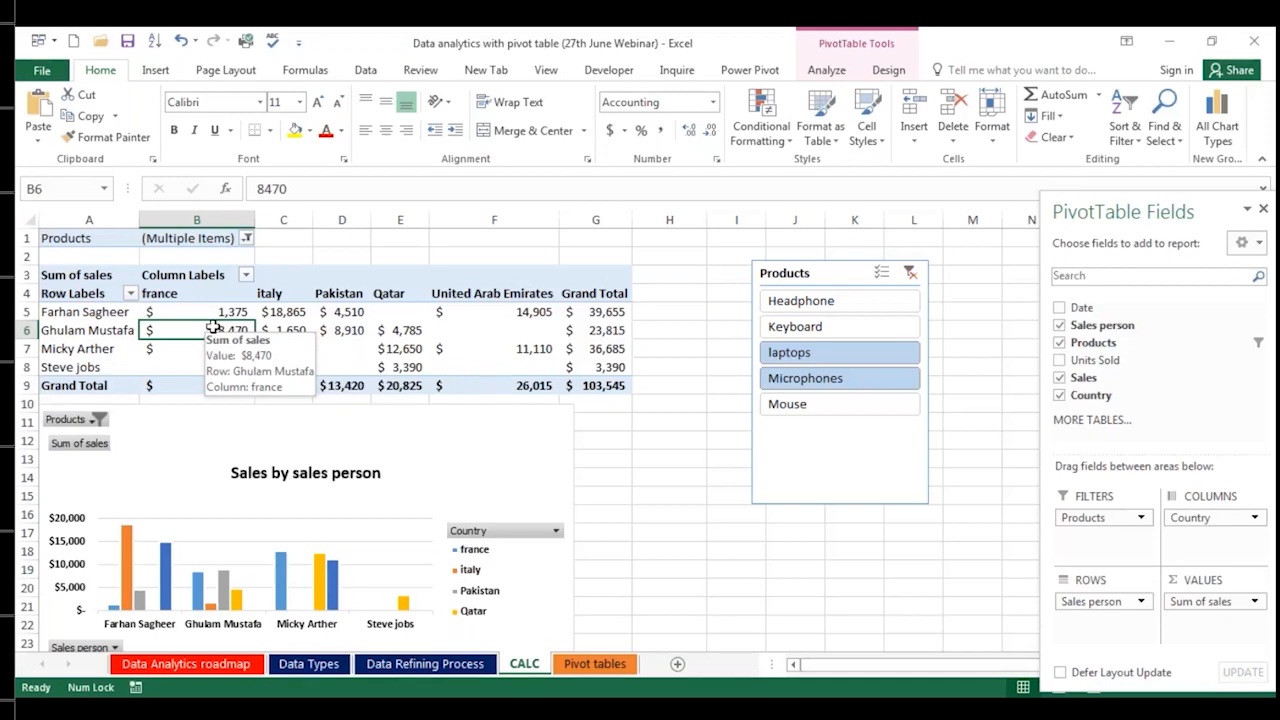
{"action": "left_click", "coordinate": [1189, 603]}
{"action": "left_click", "coordinate": [1176, 582]}
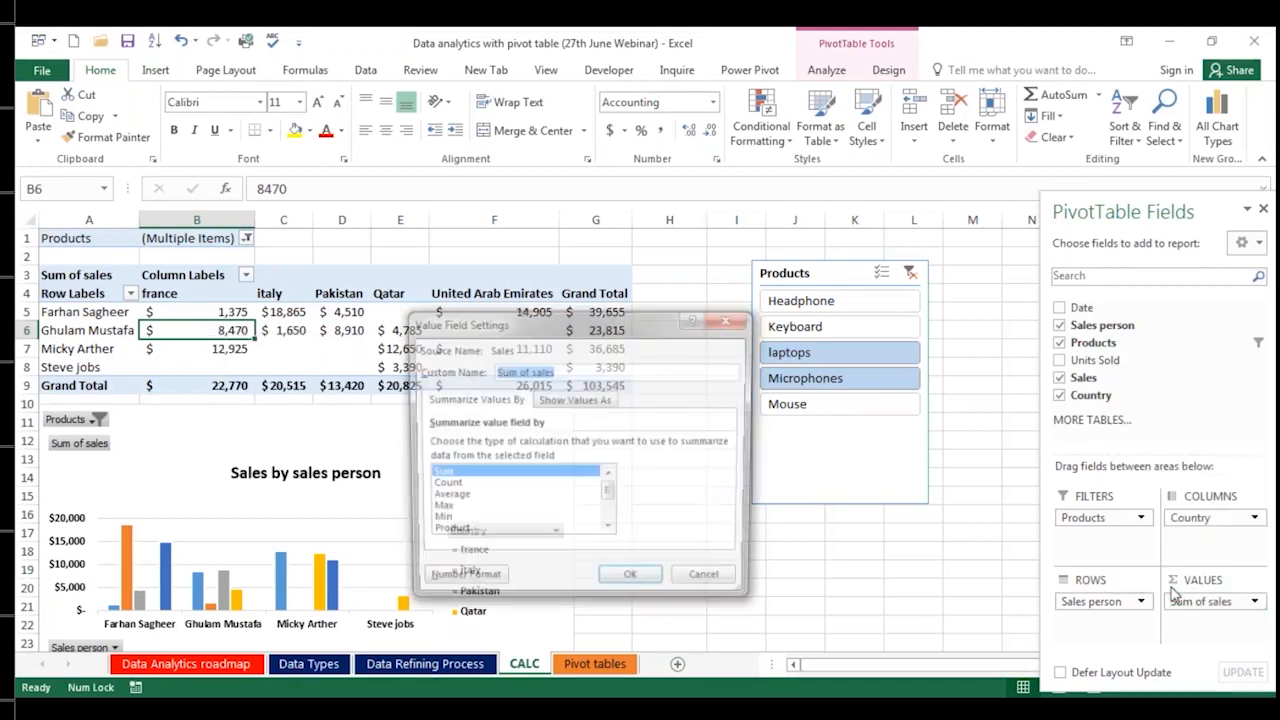
{"action": "left_click", "coordinate": [553, 400]}
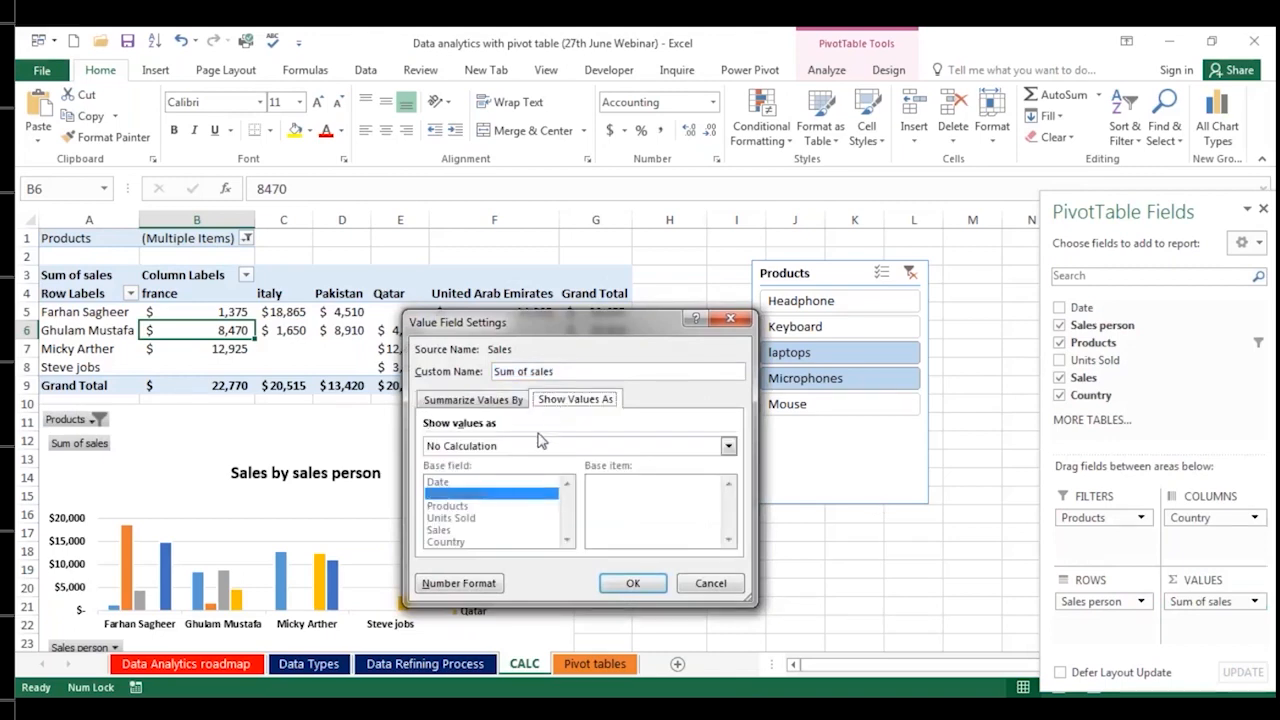
{"action": "left_click", "coordinate": [530, 452]}
{"action": "left_click", "coordinate": [530, 455]}
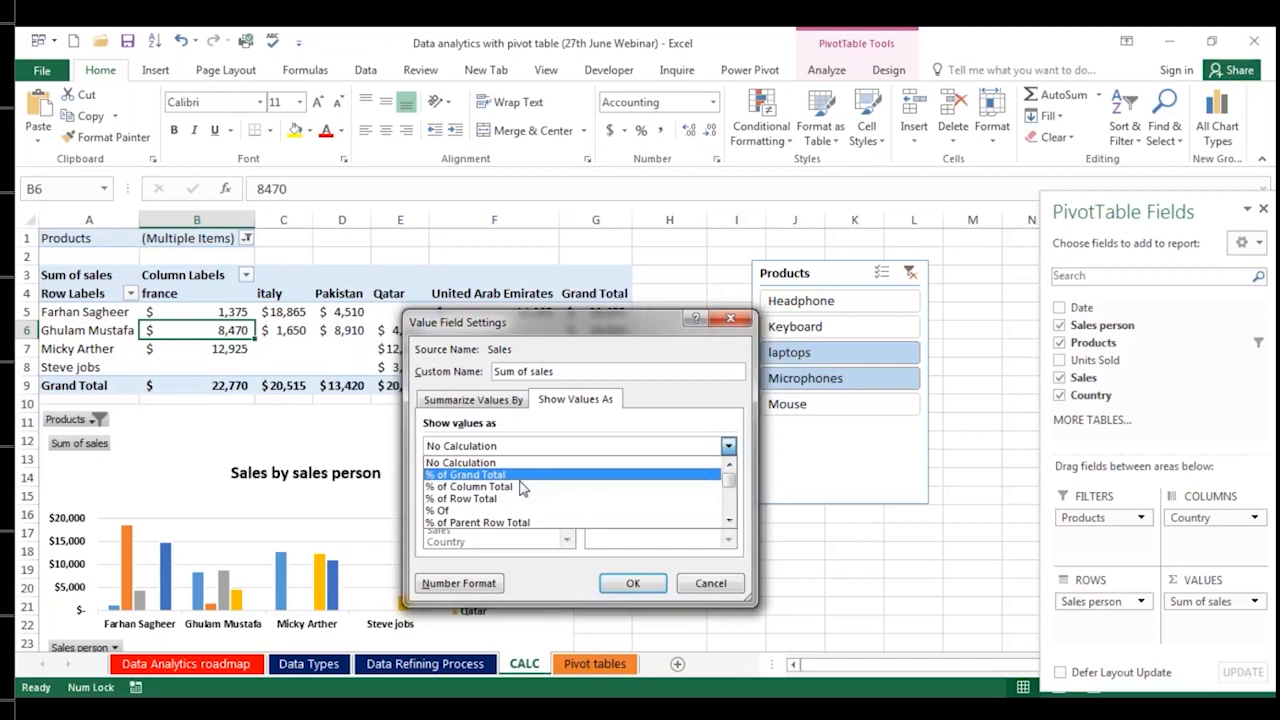
{"action": "left_click", "coordinate": [540, 471]}
{"action": "left_click", "coordinate": [633, 582]}
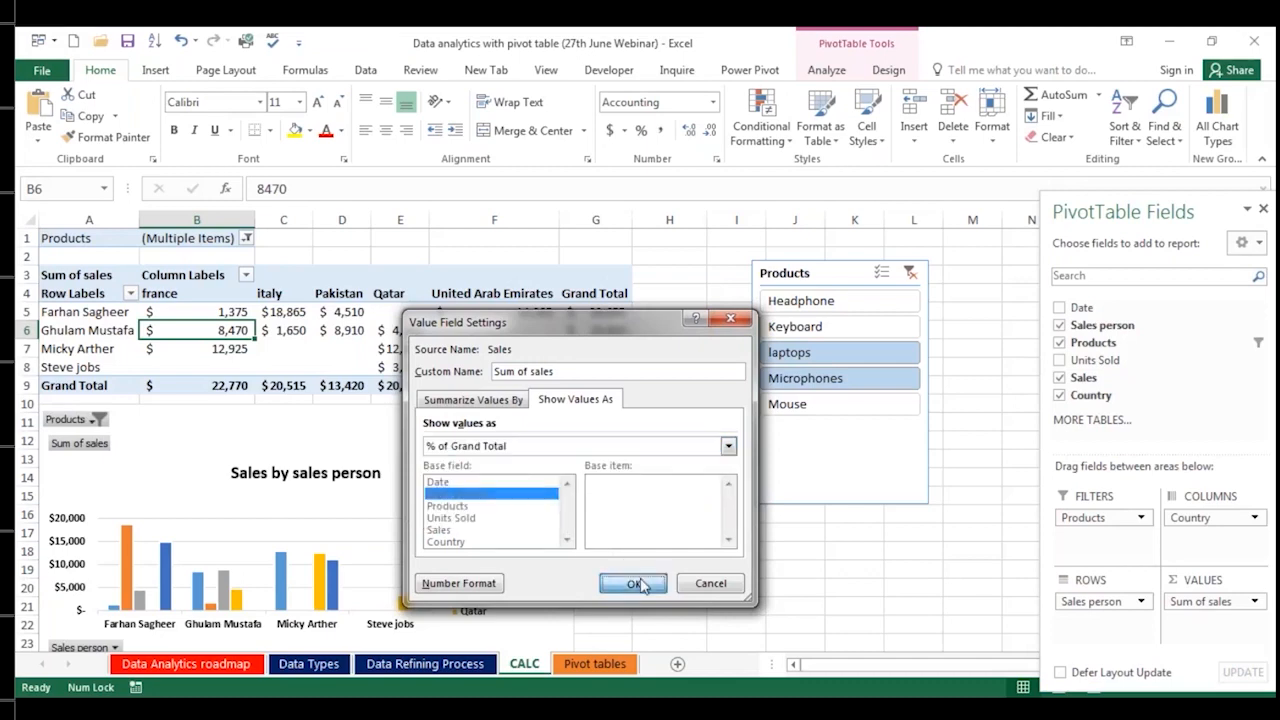
{"action": "left_click", "coordinate": [244, 386]}
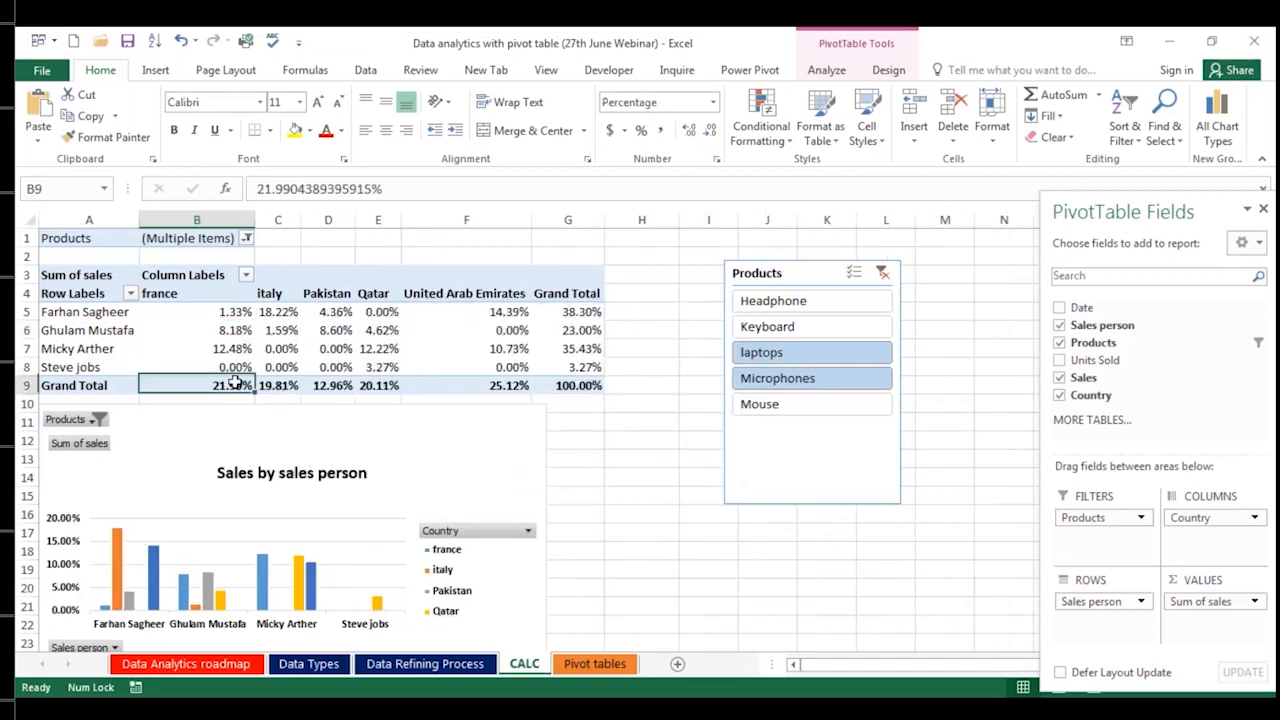
Step: Examine the grand total percentages for the country and salesperson shares of laptops and Microphones sales in the pivot table
{"action": "left_click", "coordinate": [594, 390]}
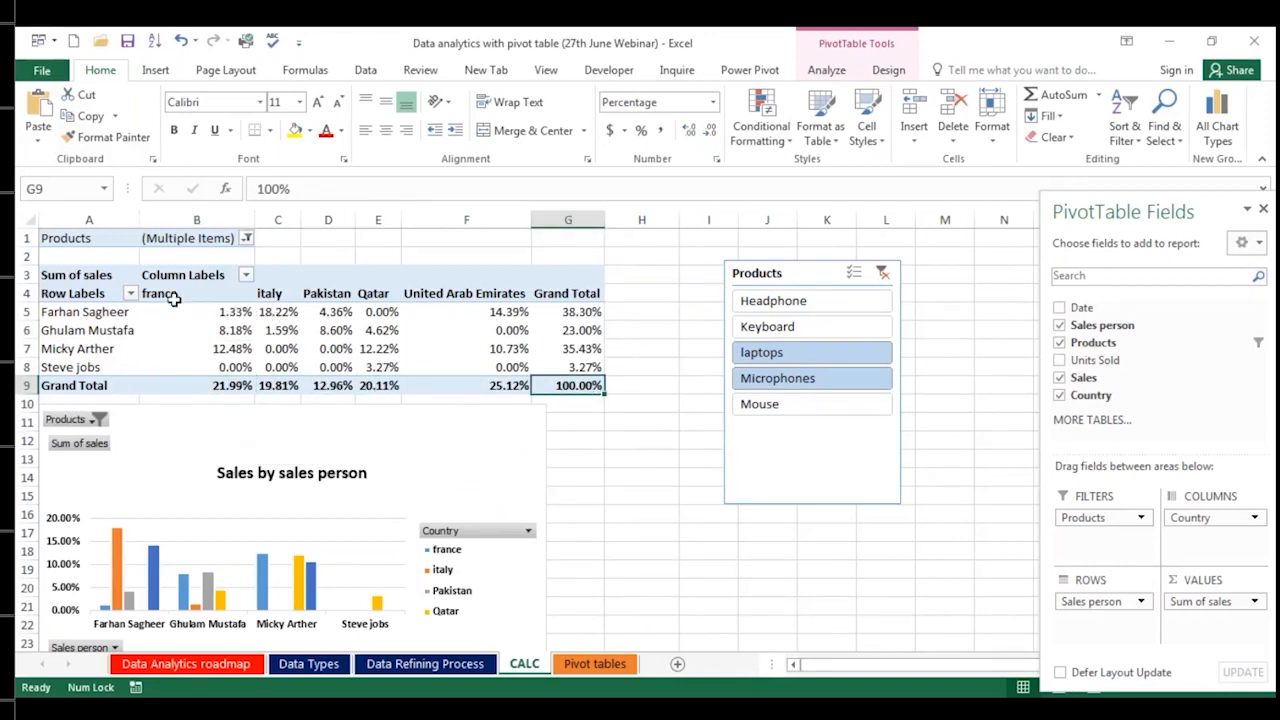
{"action": "left_click", "coordinate": [136, 310]}
{"action": "left_click", "coordinate": [190, 309]}
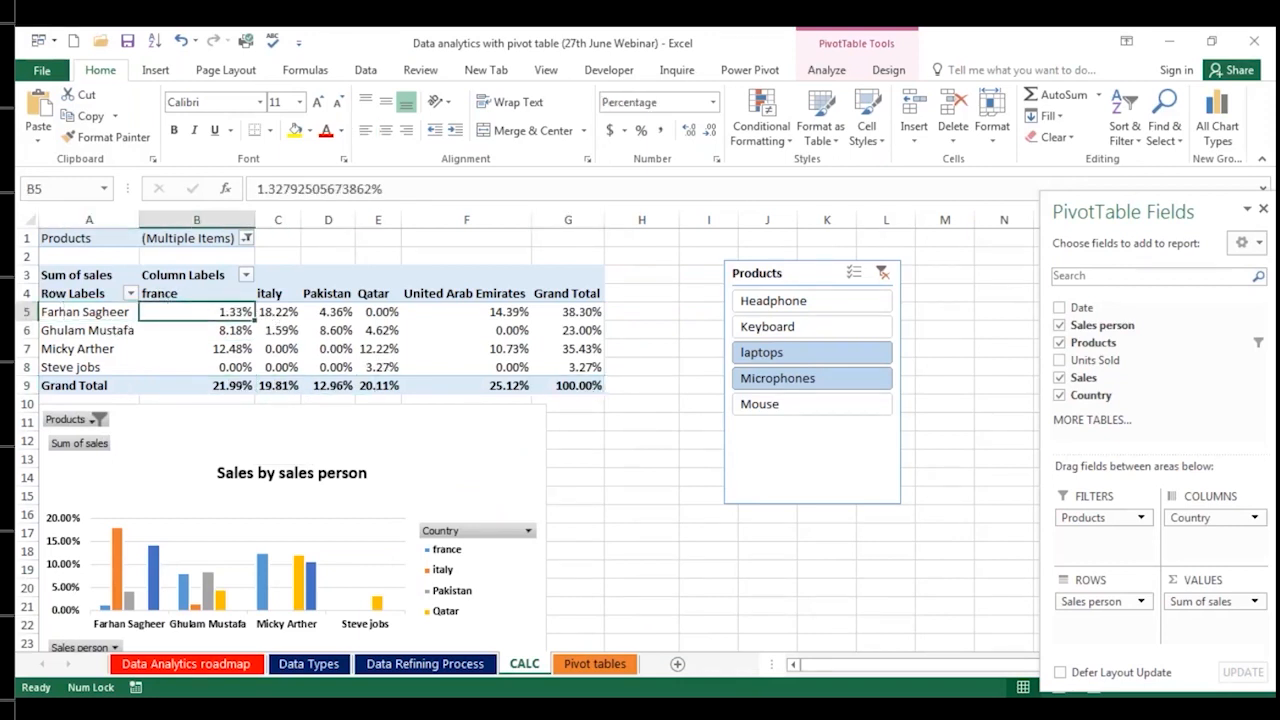
{"action": "left_click", "coordinate": [114, 305]}
{"action": "left_click", "coordinate": [568, 310]}
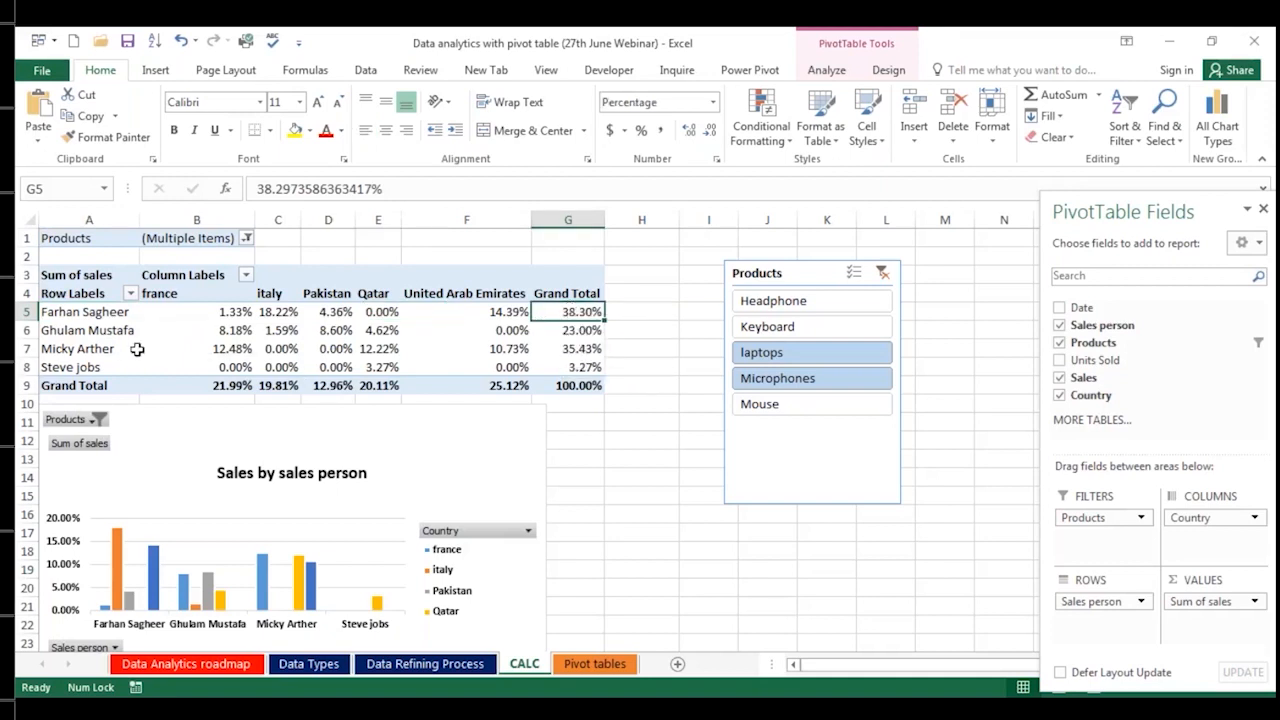
{"action": "left_click", "coordinate": [117, 321]}
{"action": "left_click", "coordinate": [96, 299]}
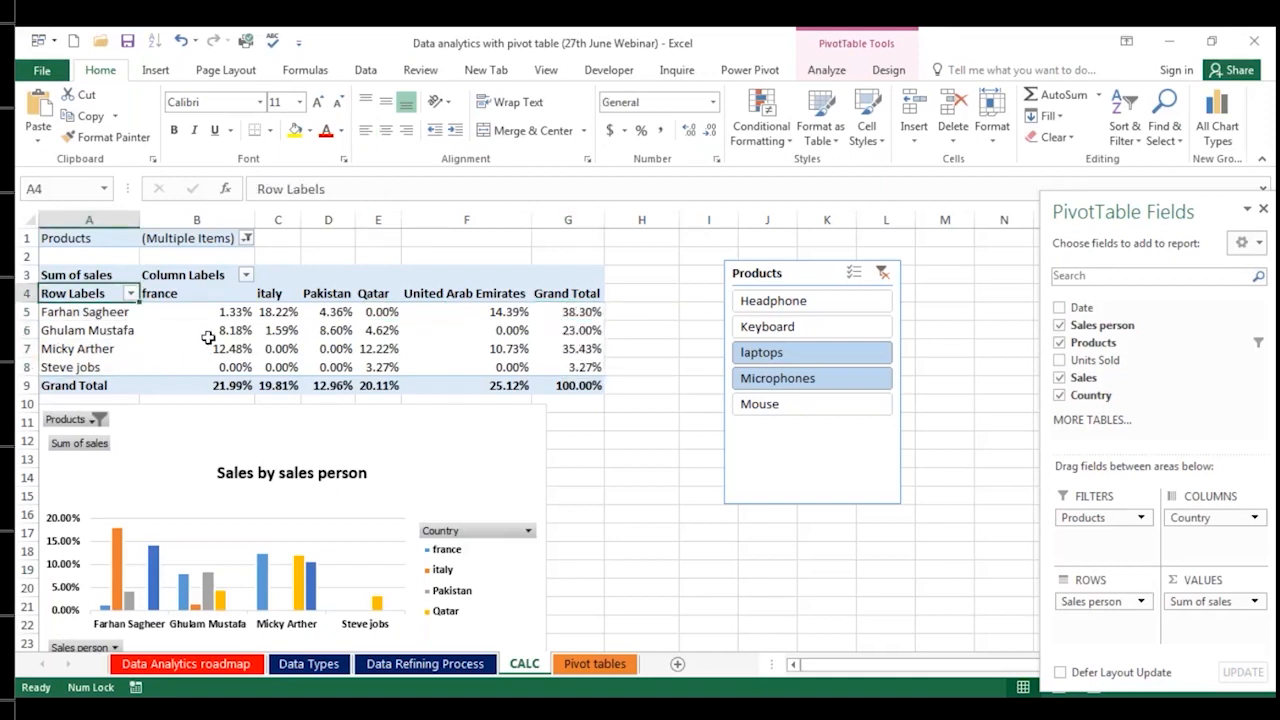
{"action": "left_click", "coordinate": [208, 336]}
{"action": "left_click", "coordinate": [125, 331]}
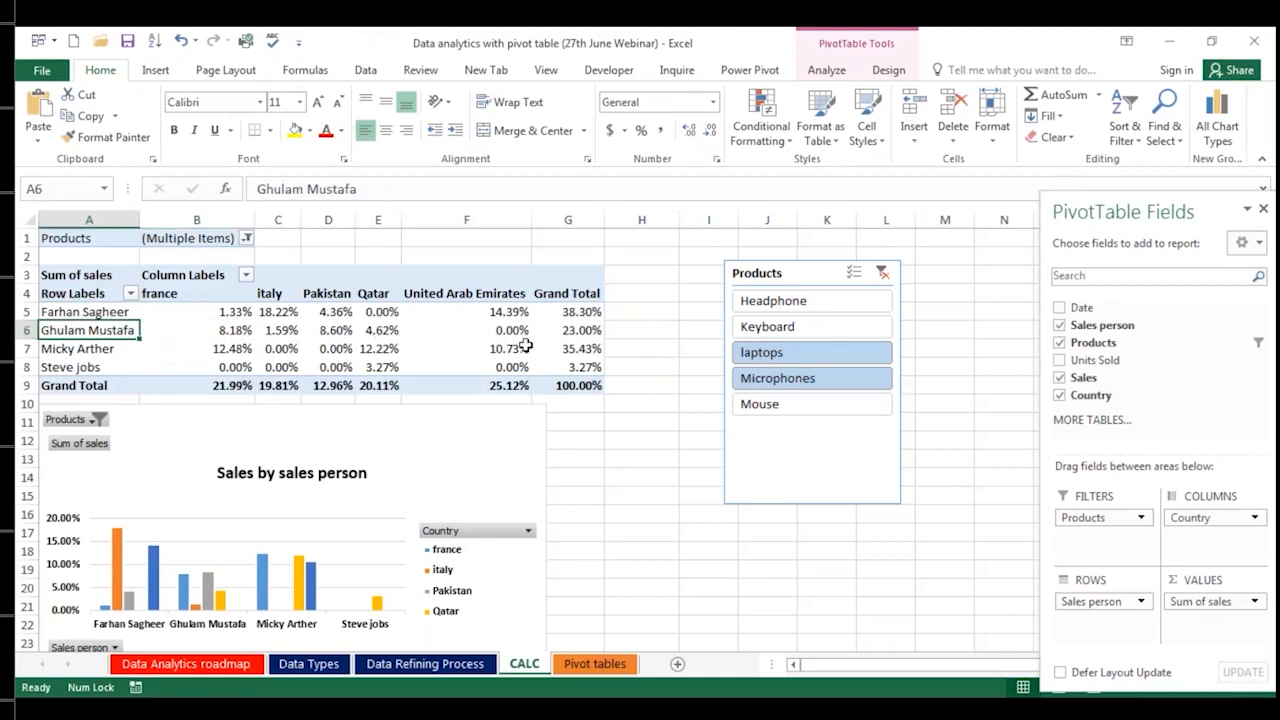
{"action": "left_click", "coordinate": [558, 335]}
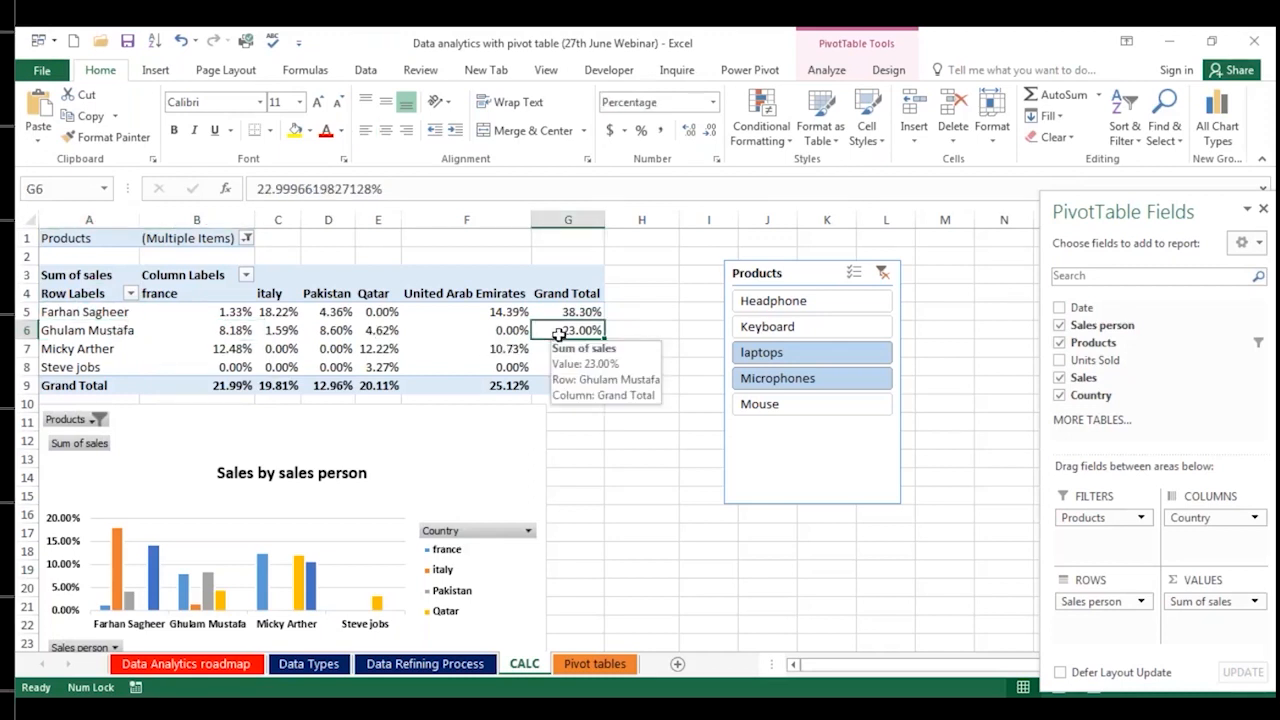
Step: Clear the Products slicer filter and move the sales chart down to row 13, below the expanded pivot table
{"action": "scroll", "coordinate": [472, 444], "scroll_direction": "down", "scroll_amount": 1}
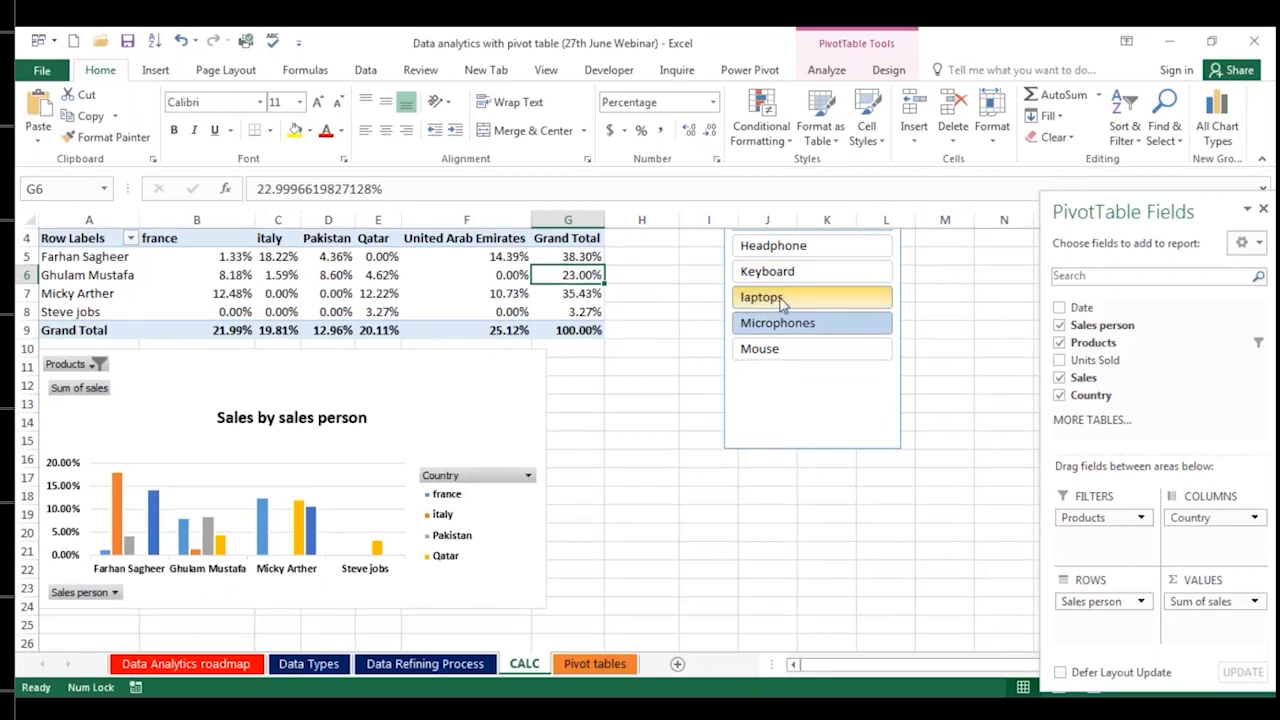
{"action": "scroll", "coordinate": [812, 334], "scroll_direction": "up", "scroll_amount": 1}
{"action": "left_click", "coordinate": [881, 274]}
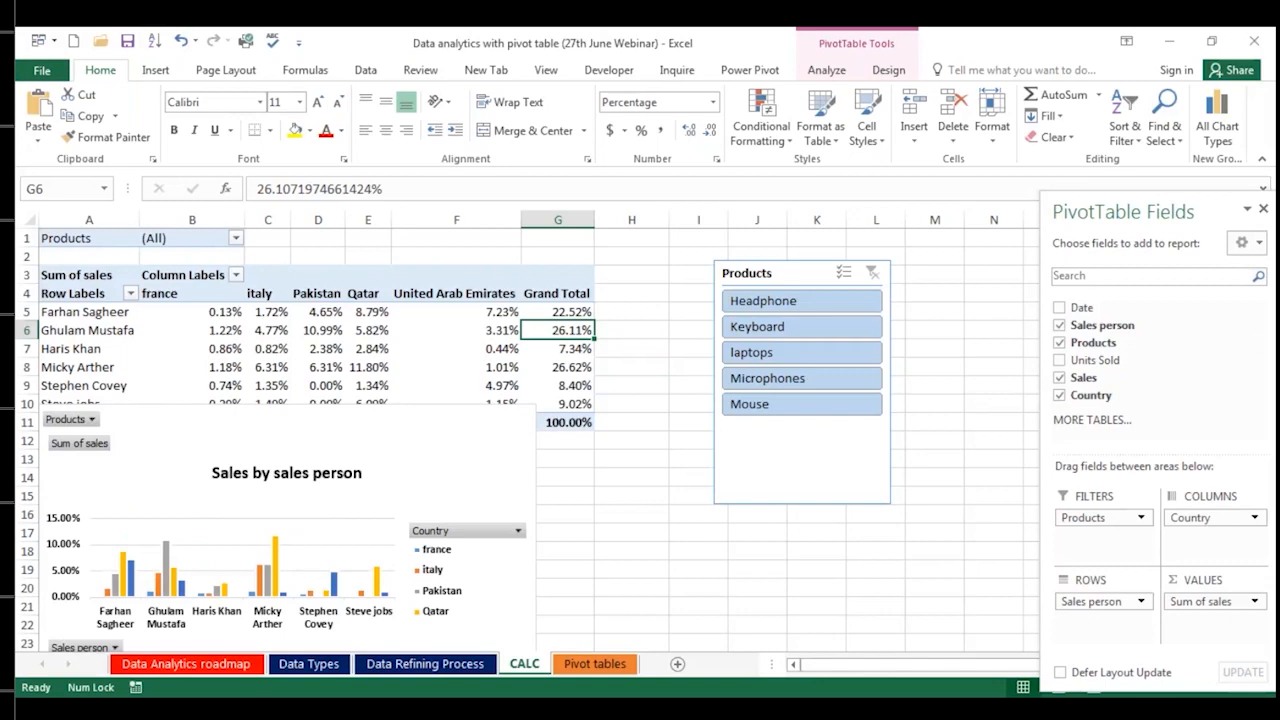
{"action": "scroll", "coordinate": [460, 348], "scroll_direction": "down", "scroll_amount": 2}
{"action": "left_click", "coordinate": [517, 444]}
{"action": "left_click_drag", "start_coordinate": [517, 444], "coordinate": [517, 392]}
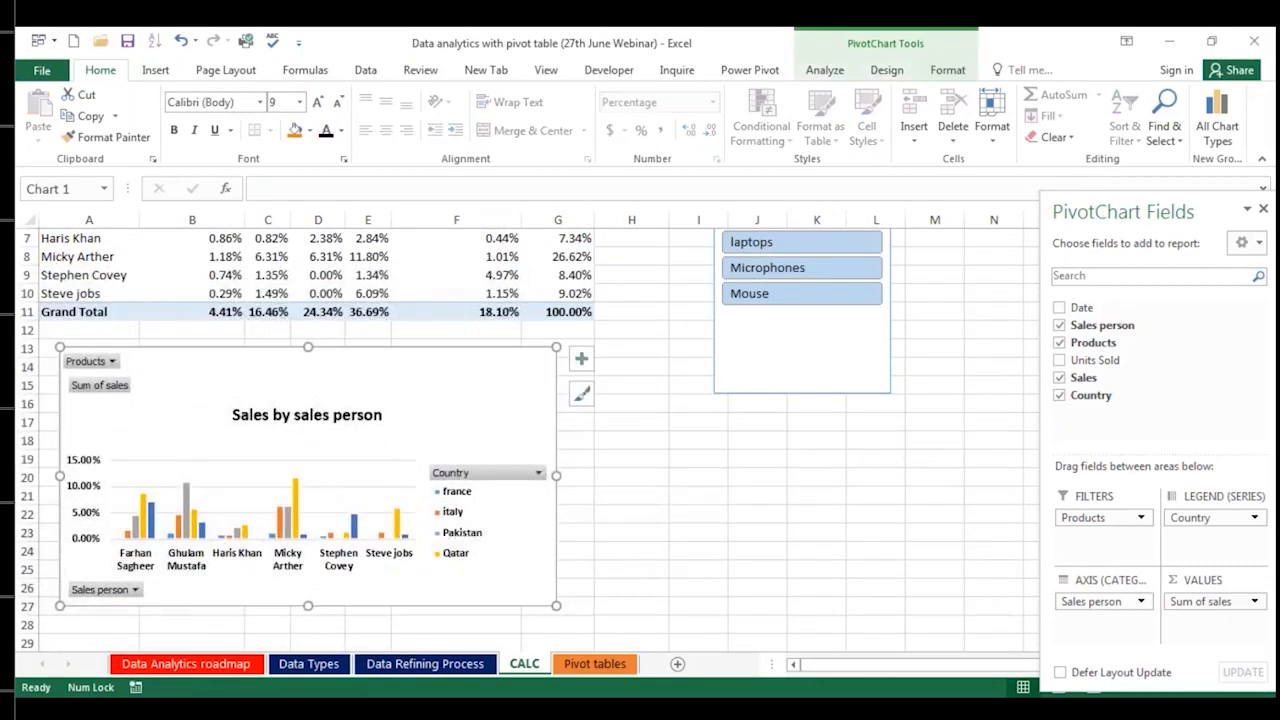
Step: Enter CDD, CLICK, DRAG and DROP in cells H16 to H19 beside the sales chart
{"action": "left_click", "coordinate": [640, 404]}
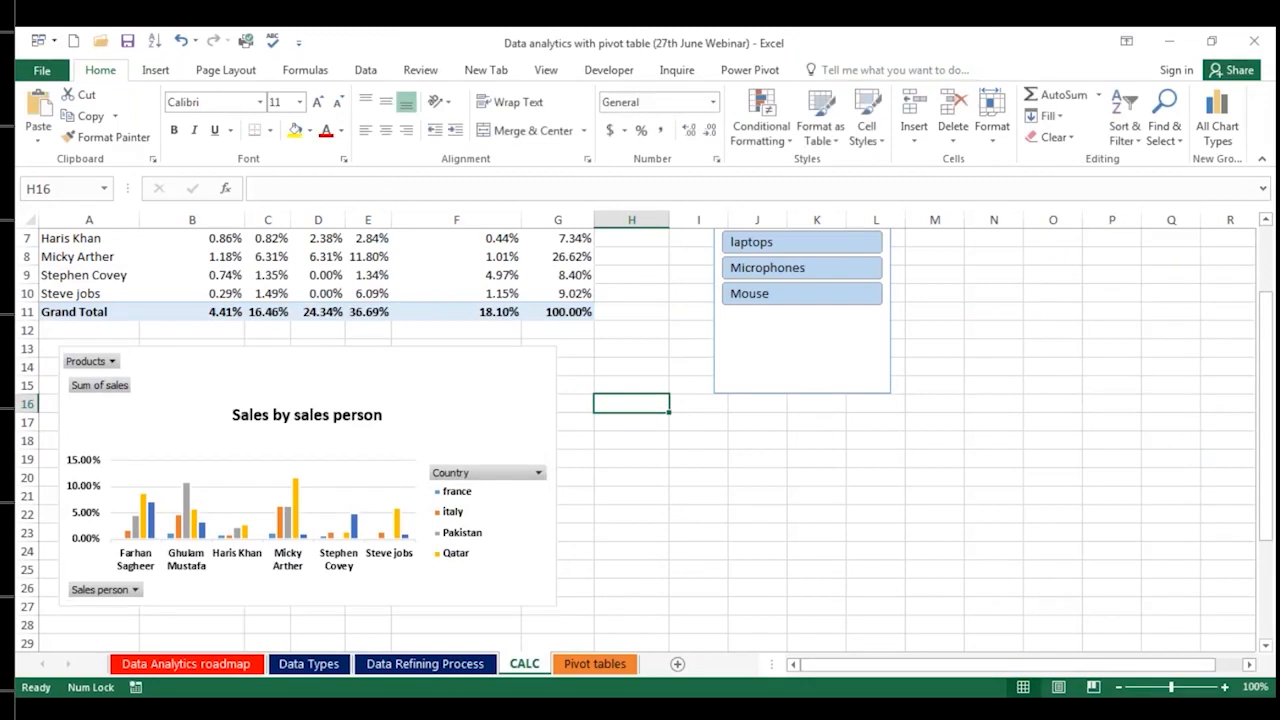
{"action": "key", "text": "Caps_Lock"}
{"action": "type", "text": "CDD"}
{"action": "key", "text": "Return"}
{"action": "type", "text": "CLICK"}
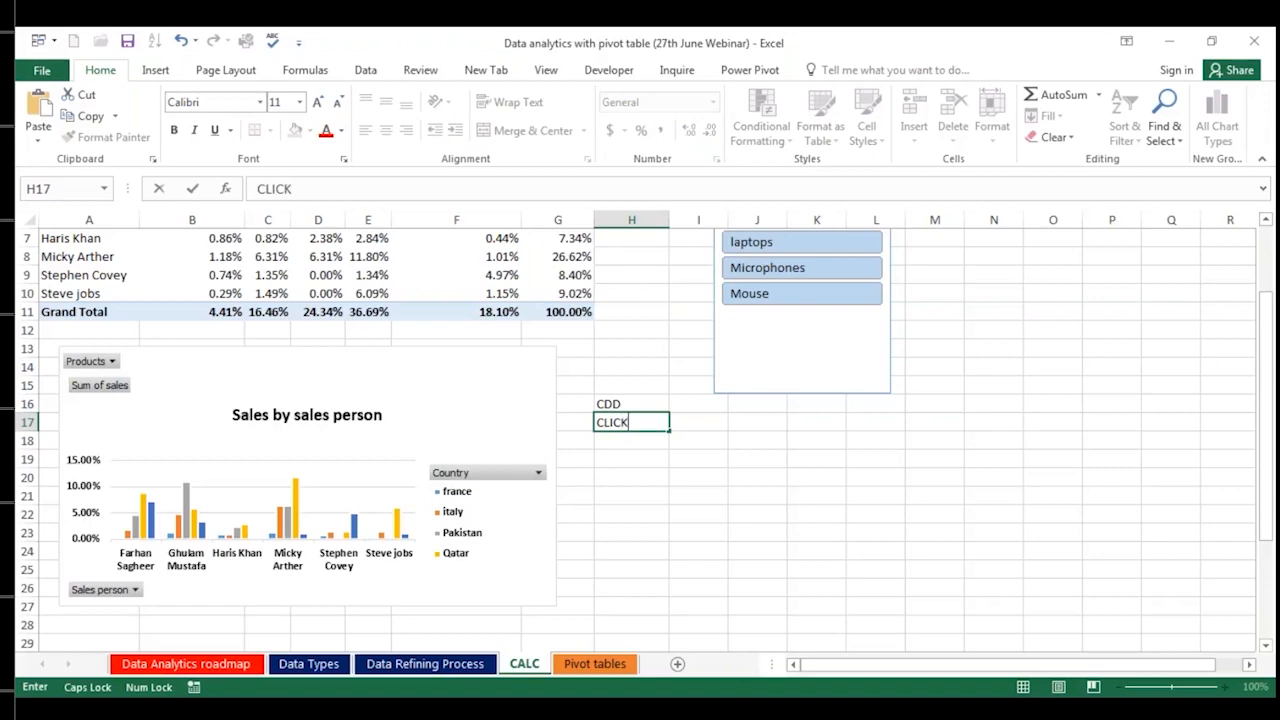
{"action": "key", "text": "Return"}
{"action": "type", "text": "DRAG"}
{"action": "key", "text": "Return"}
{"action": "type", "text": "DROP"}
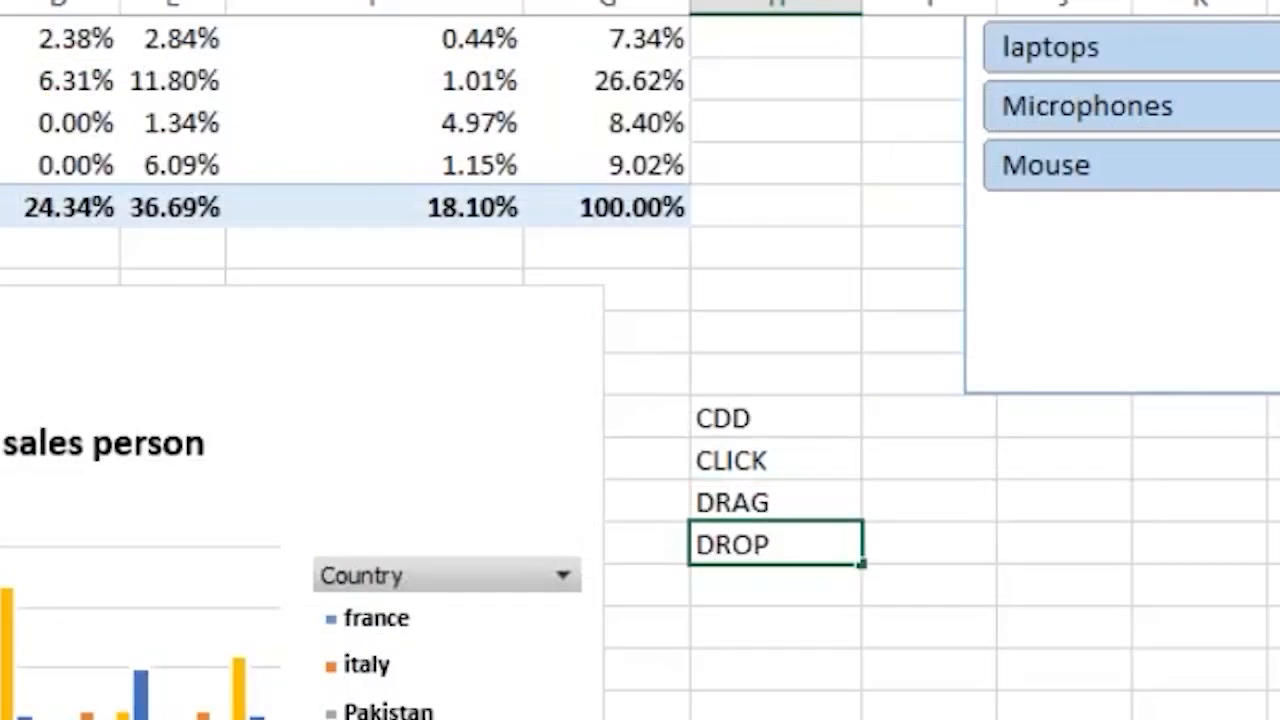
{"action": "key", "text": "Return"}
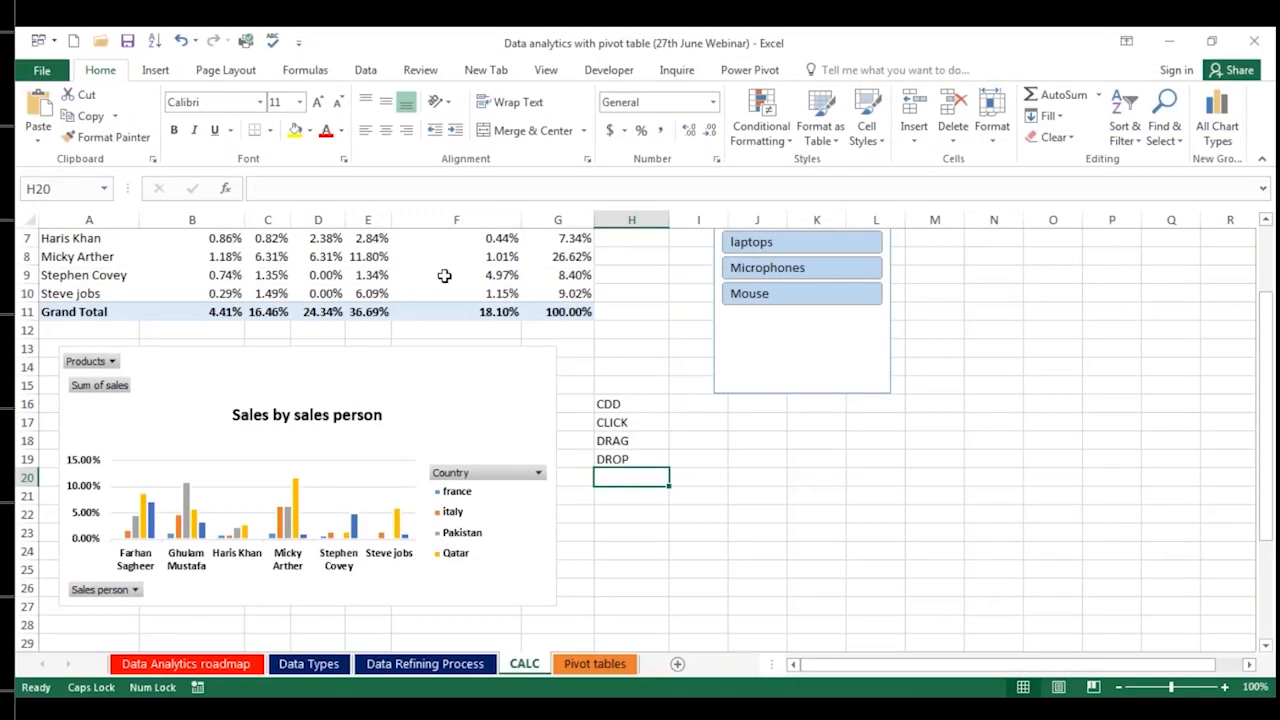
Step: Set the Sum of sales value field to show values as % of Column Total
{"action": "left_click", "coordinate": [350, 125]}
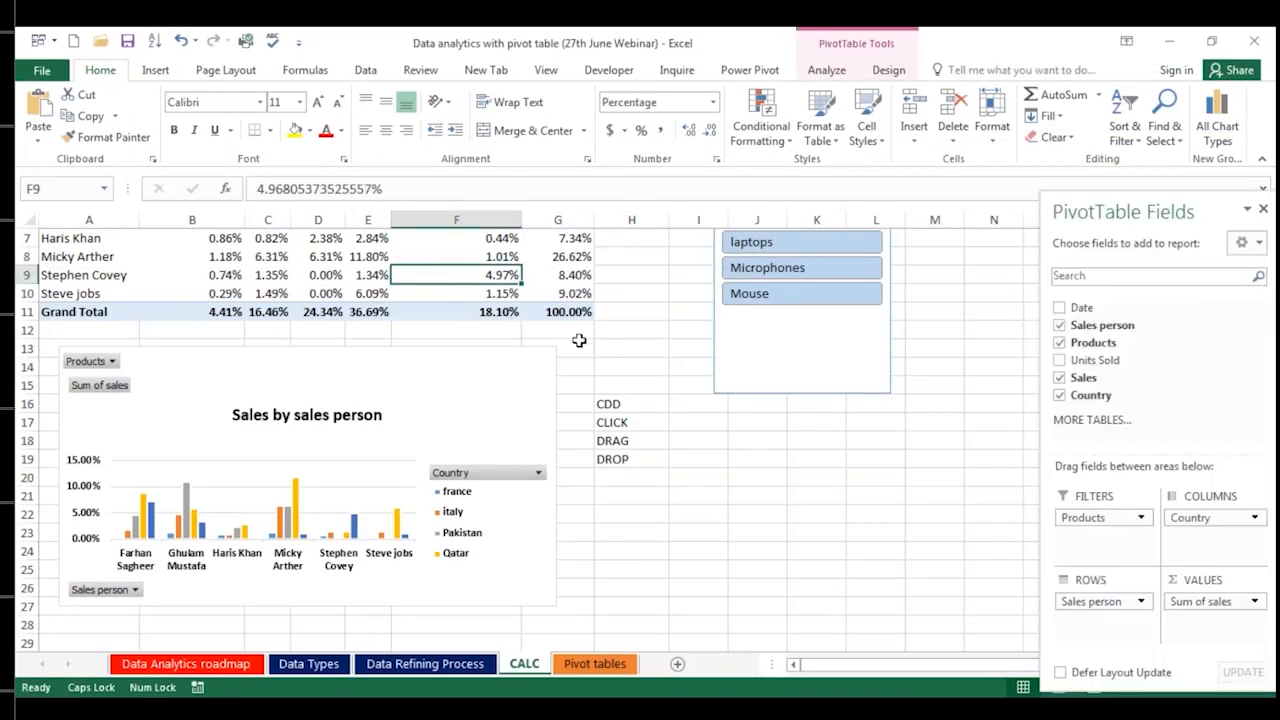
{"action": "scroll", "coordinate": [638, 451], "scroll_direction": "up", "scroll_amount": 2}
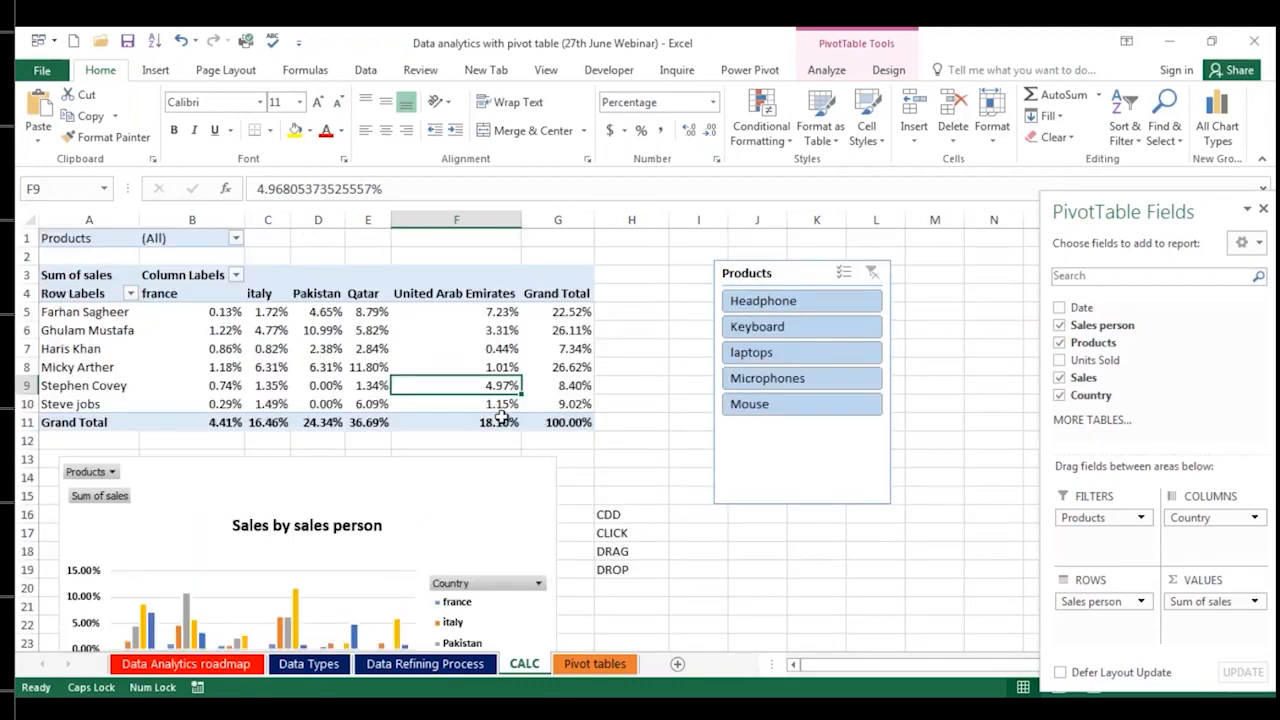
{"action": "left_click", "coordinate": [560, 421]}
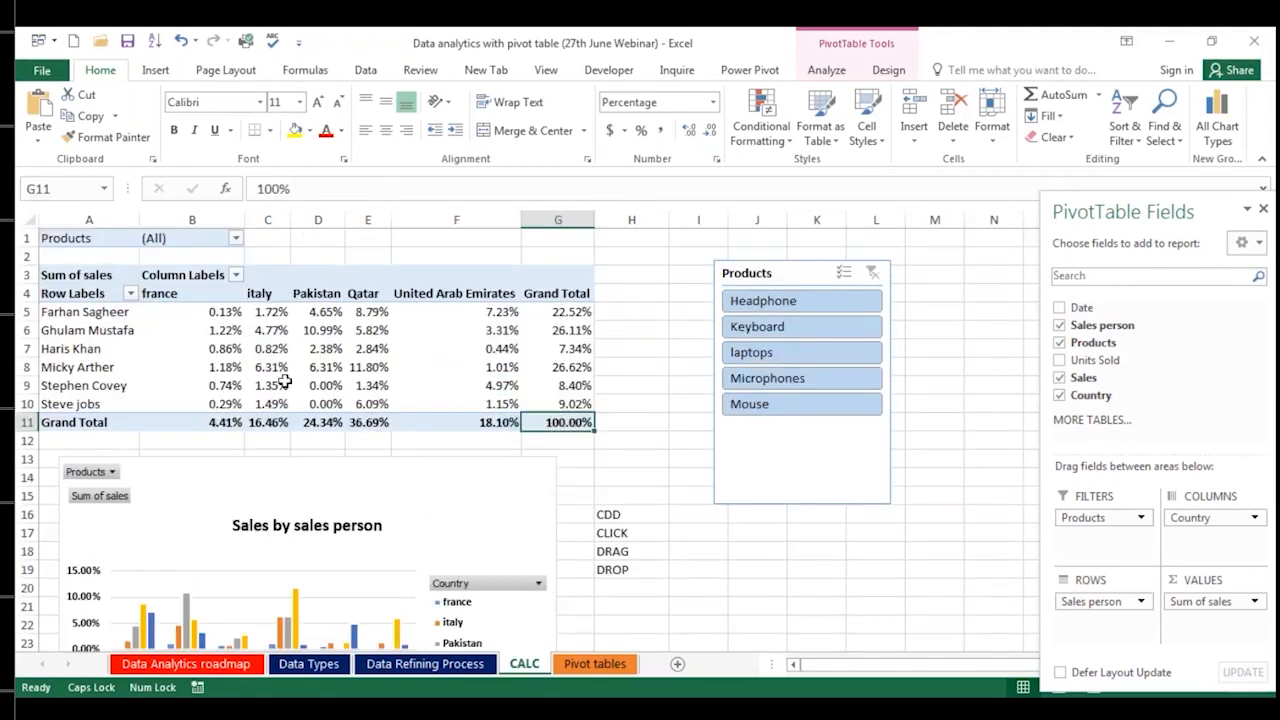
{"action": "left_click", "coordinate": [190, 420]}
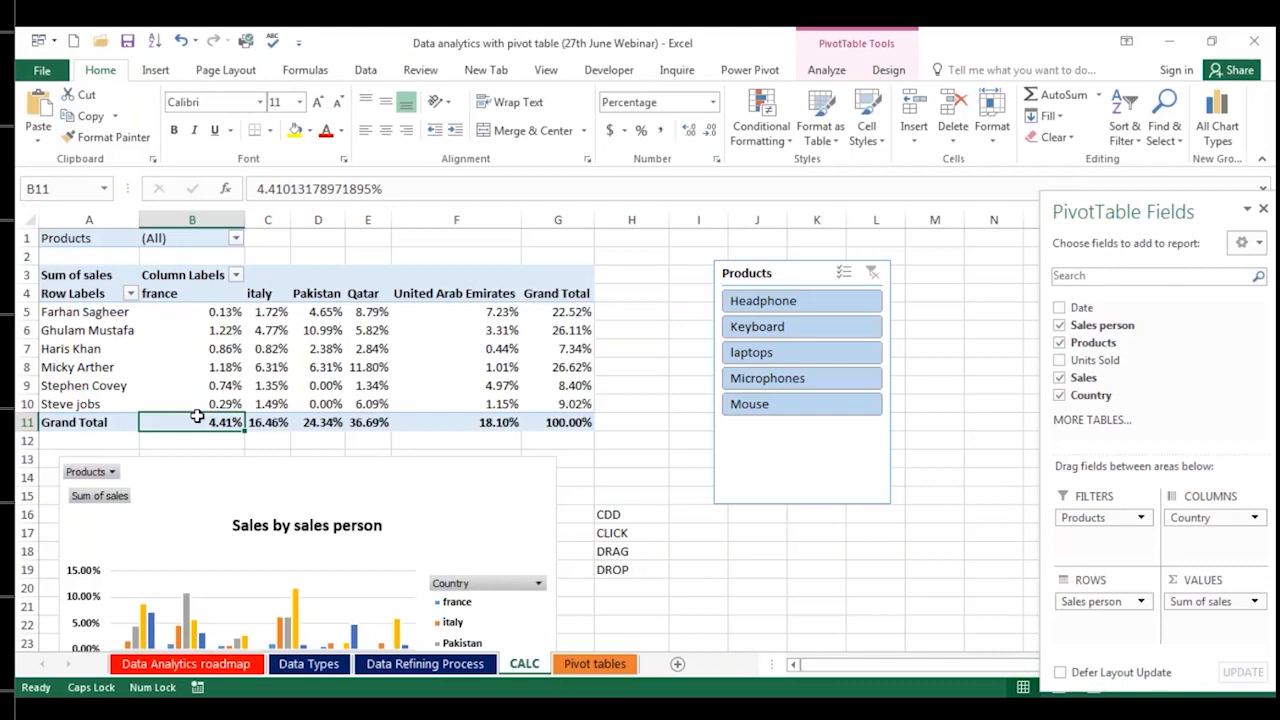
{"action": "left_click", "coordinate": [1210, 601]}
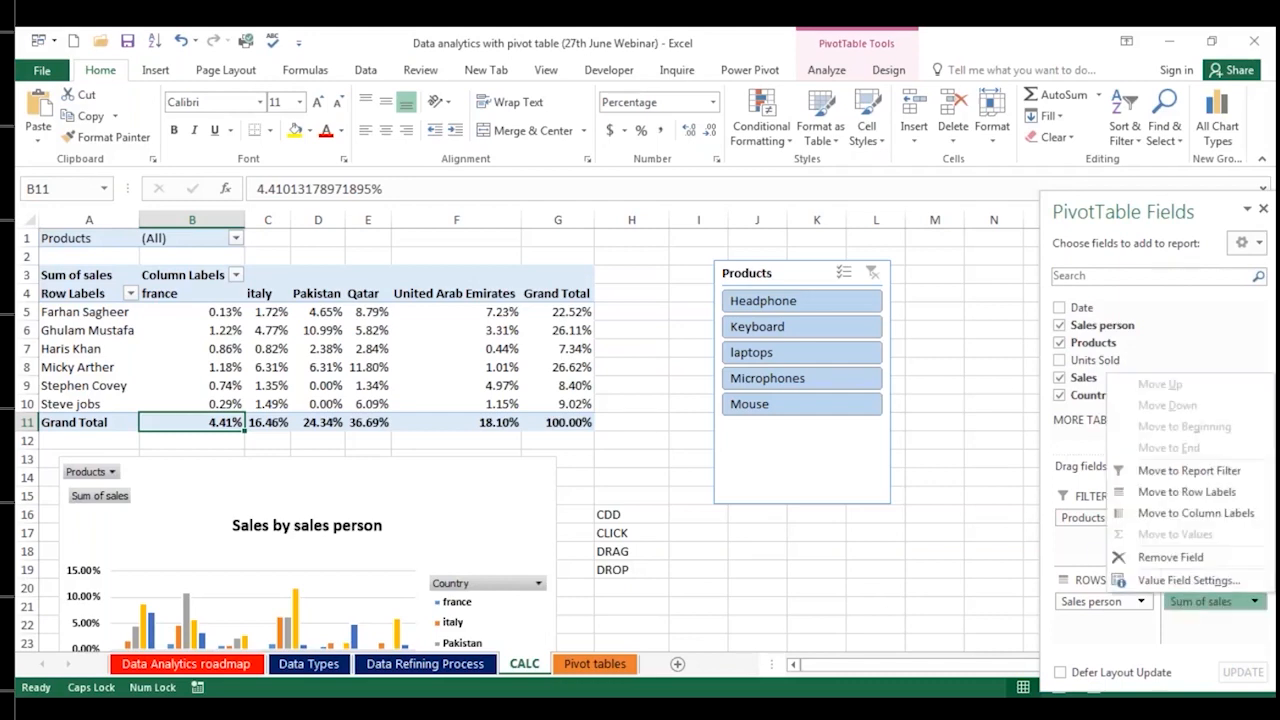
{"action": "key", "text": "Escape"}
{"action": "left_click", "coordinate": [604, 400]}
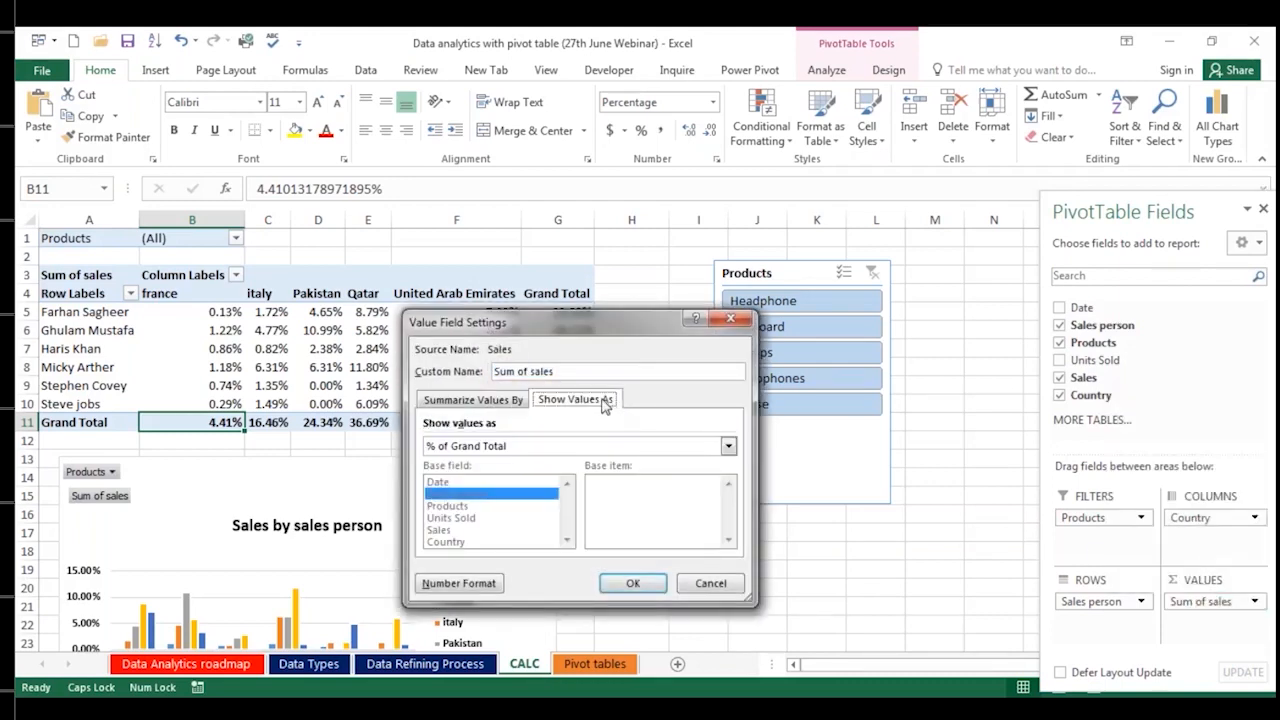
{"action": "left_click", "coordinate": [526, 444]}
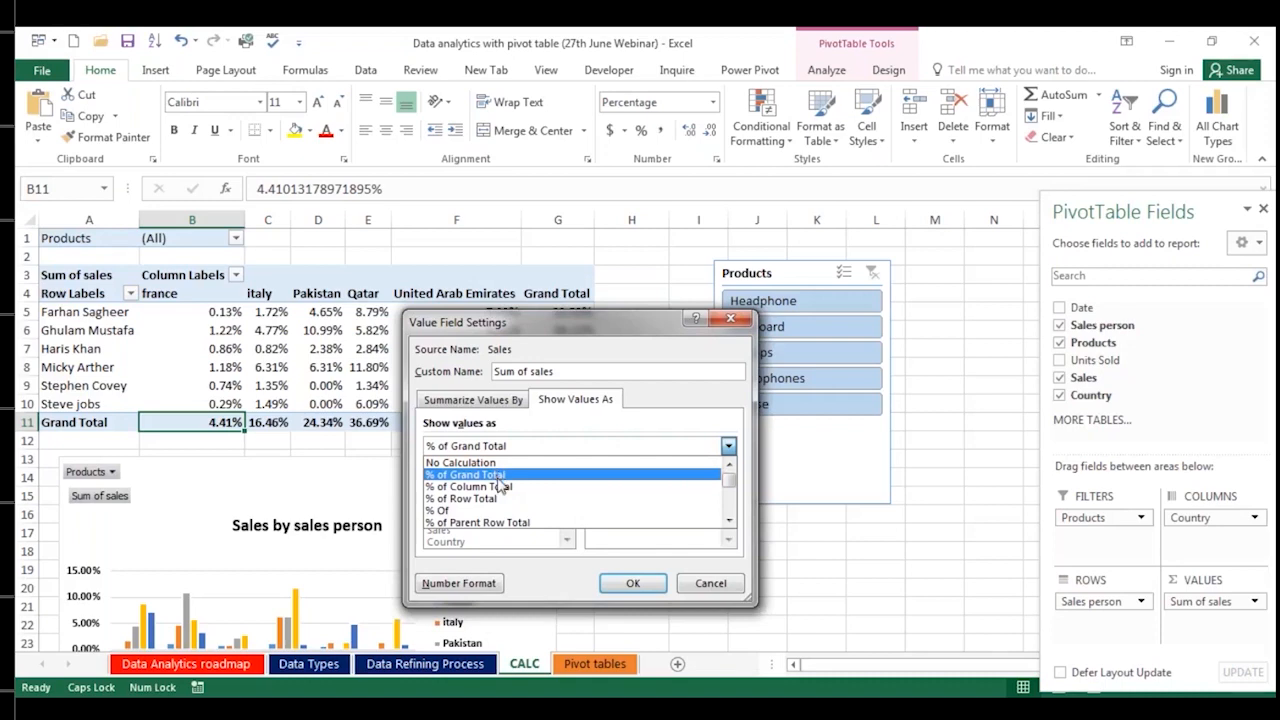
{"action": "left_click", "coordinate": [500, 486]}
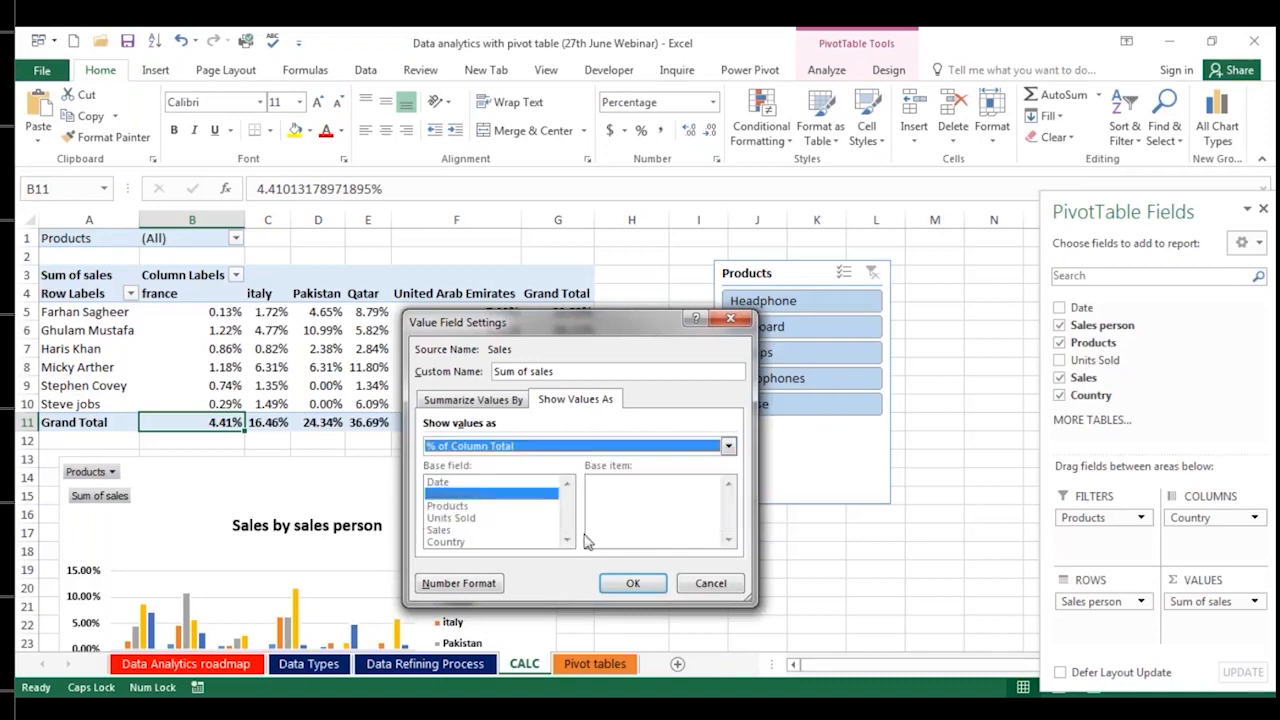
{"action": "left_click", "coordinate": [634, 587]}
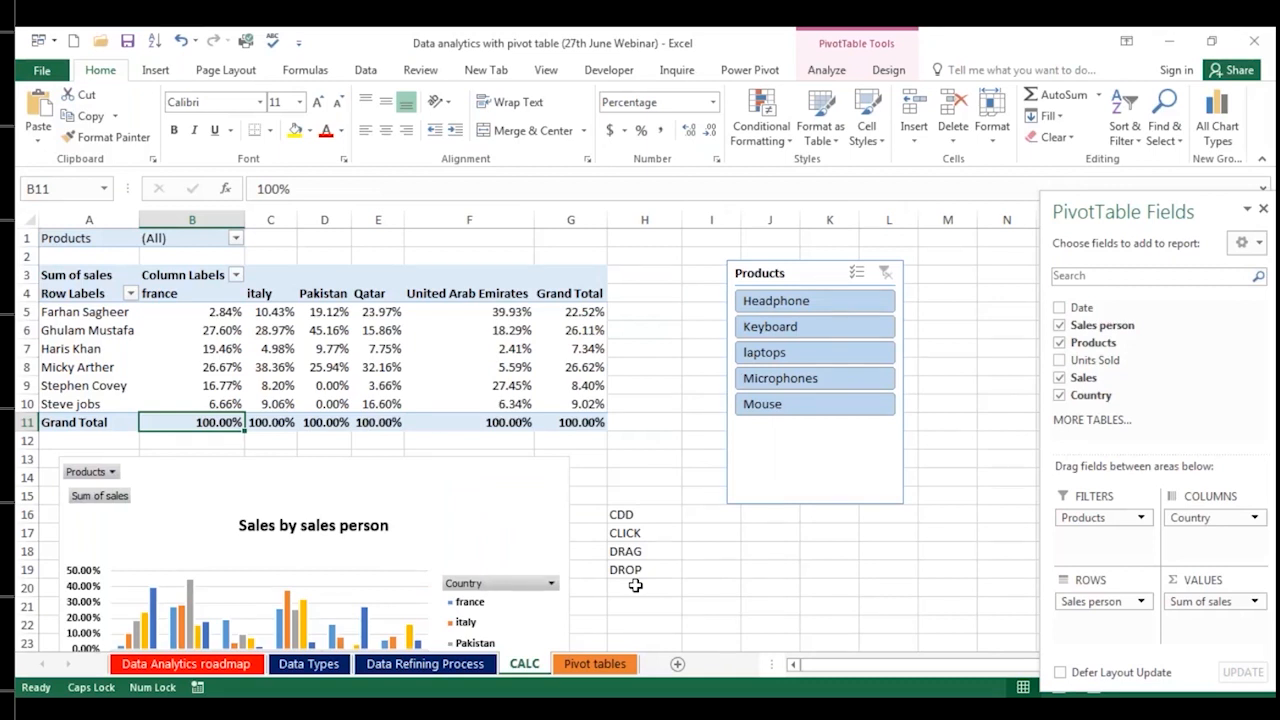
Step: Examine each salesperson's percentage share within the country columns and the Grand Total column of the pivot table
{"action": "left_click", "coordinate": [279, 440]}
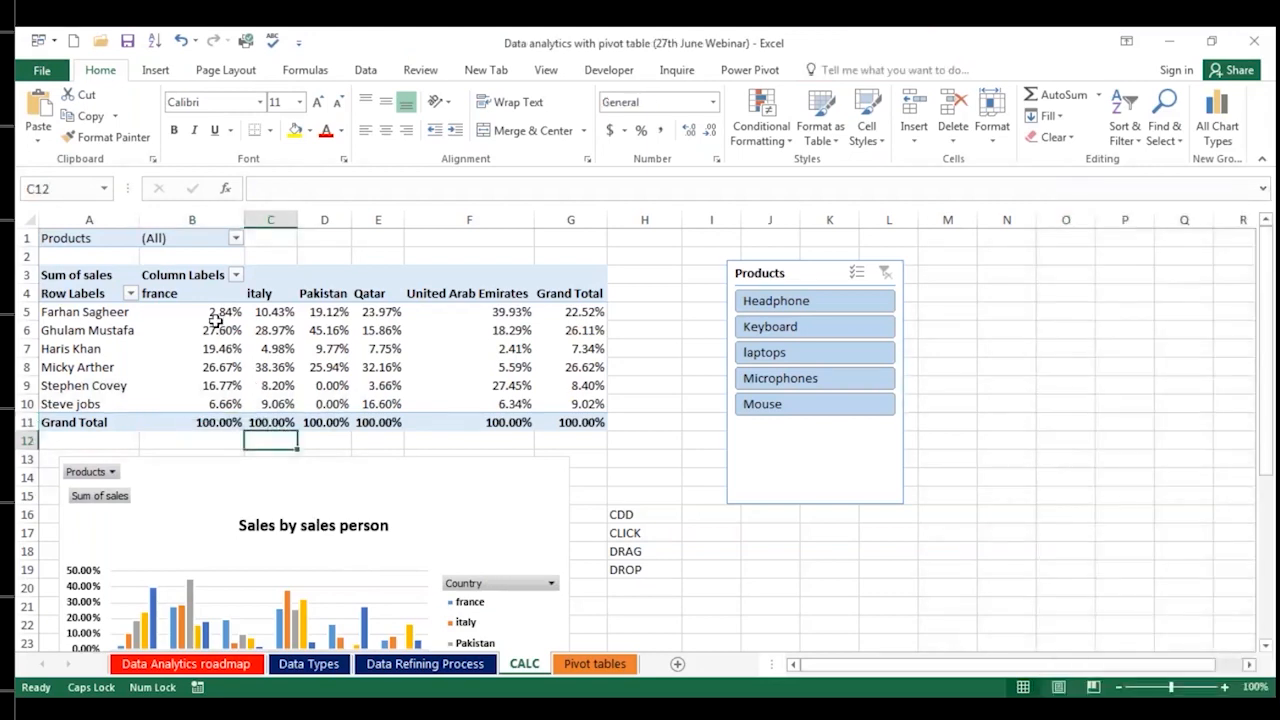
{"action": "left_click_drag", "start_coordinate": [215, 316], "coordinate": [194, 400]}
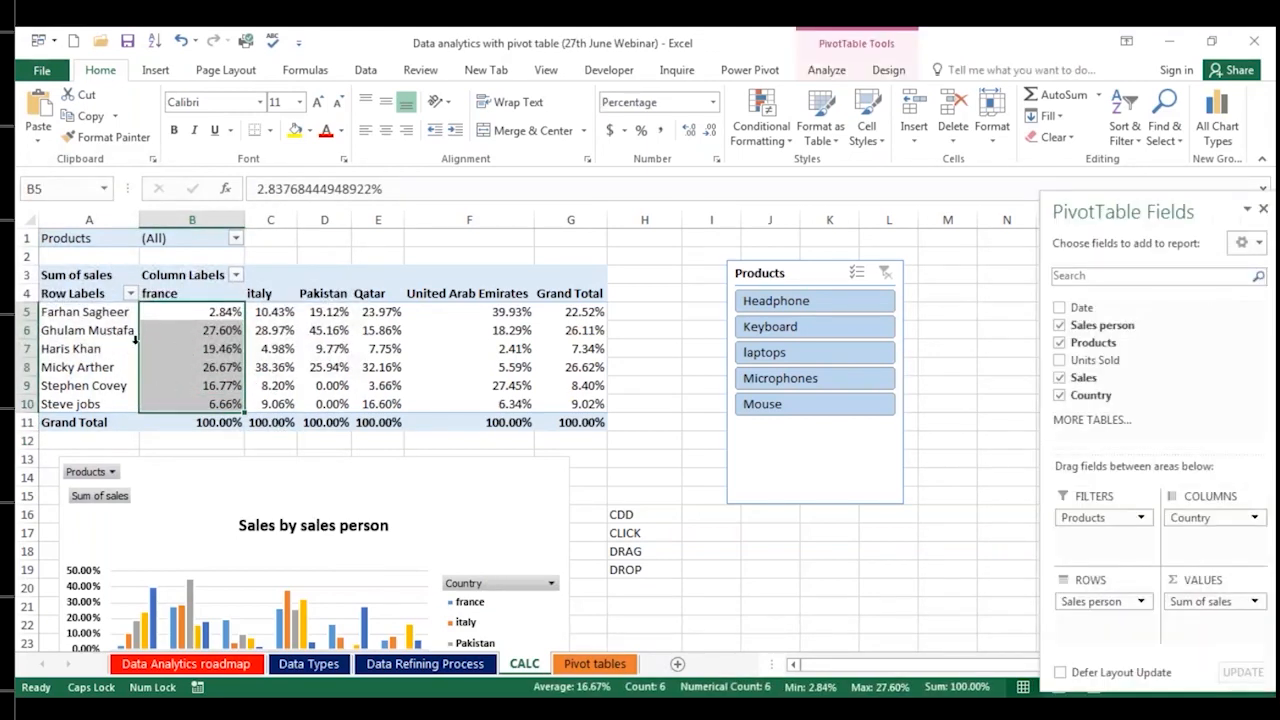
{"action": "left_click", "coordinate": [176, 332]}
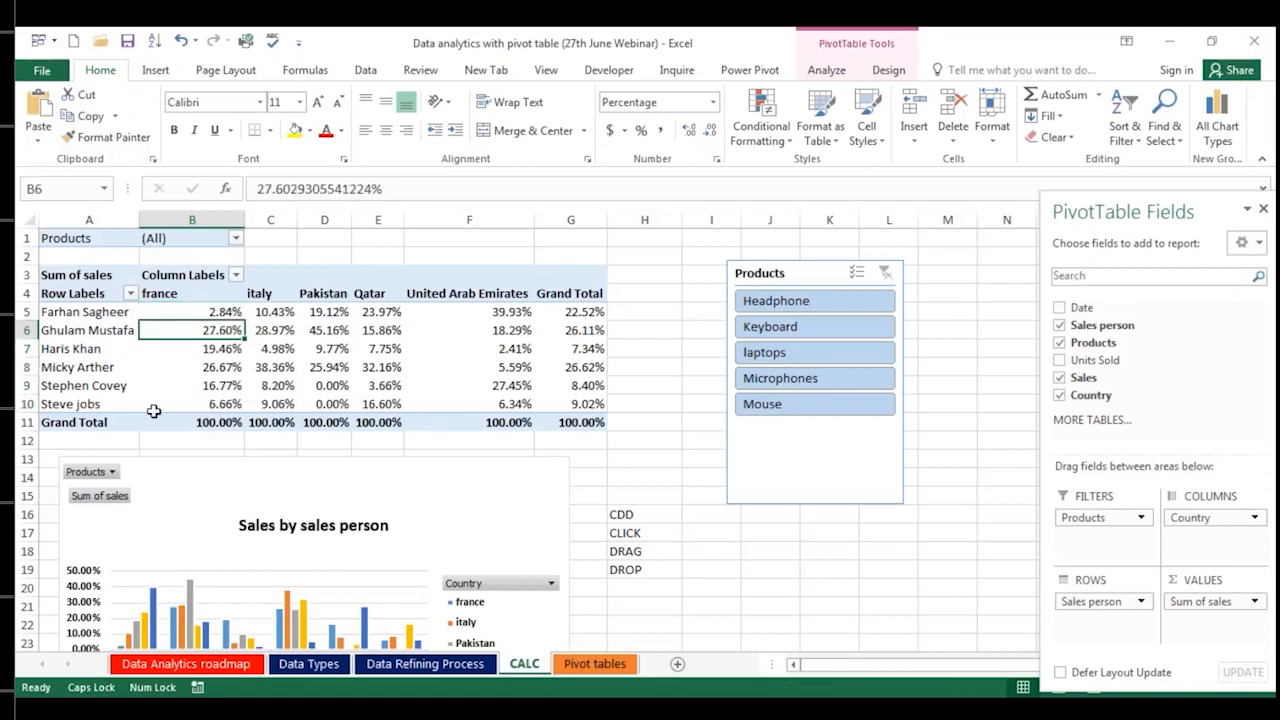
{"action": "left_click", "coordinate": [386, 367]}
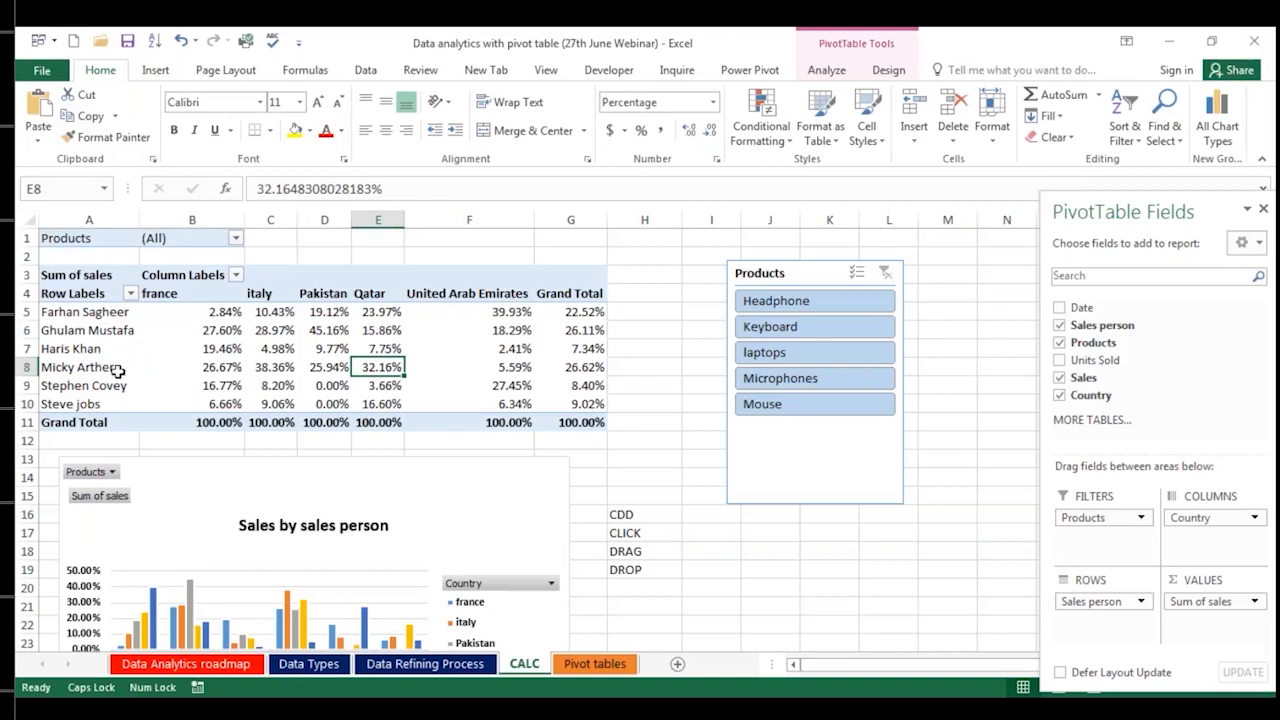
{"action": "left_click", "coordinate": [498, 315]}
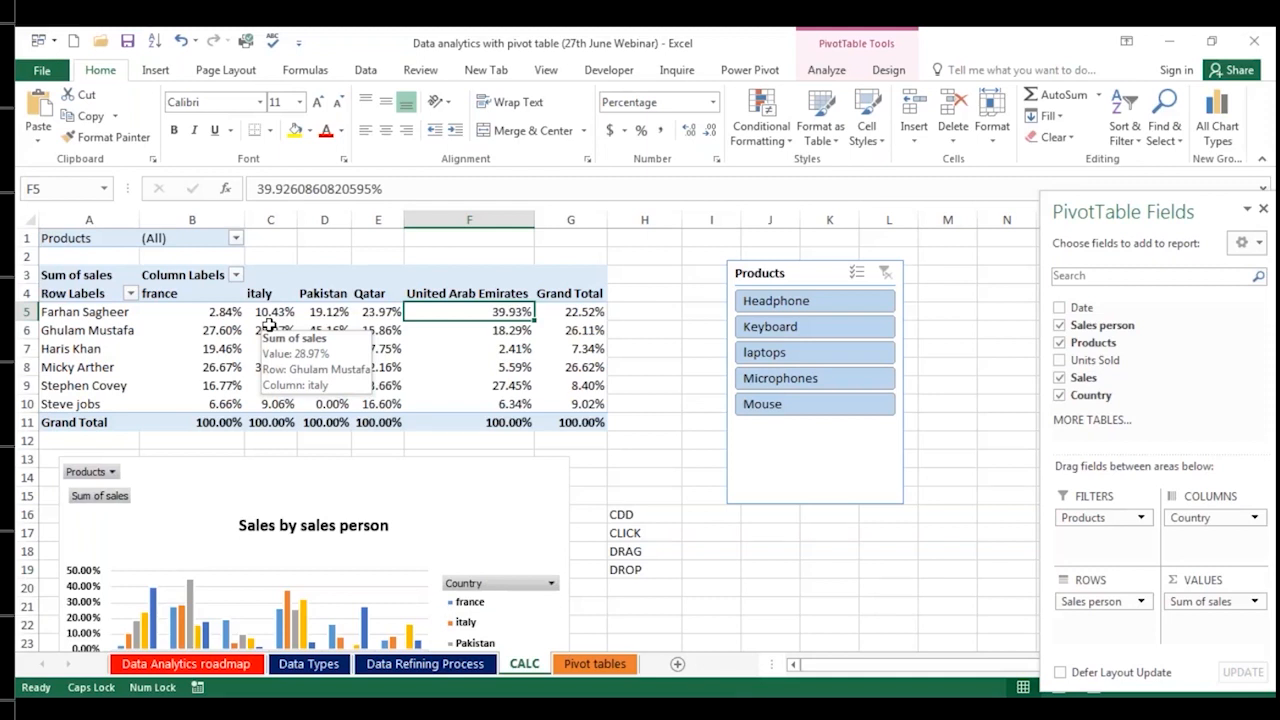
{"action": "left_click", "coordinate": [120, 319]}
{"action": "left_click", "coordinate": [584, 326]}
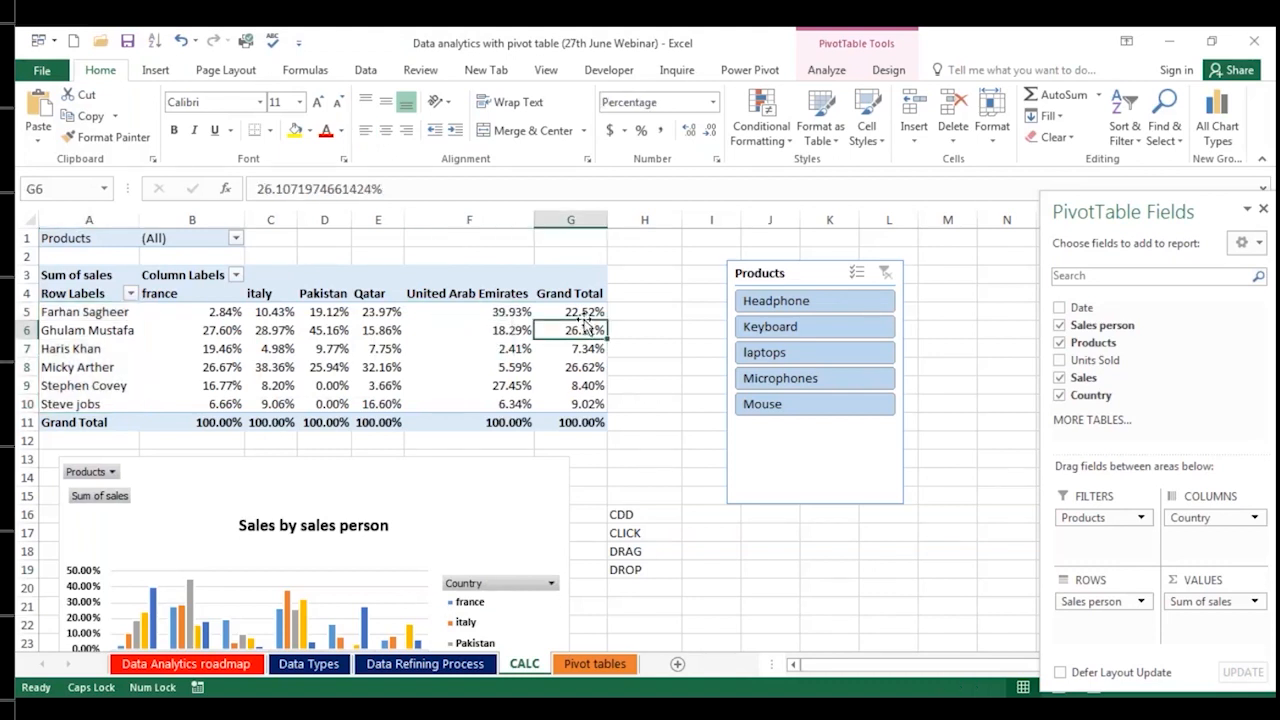
Step: Set the Sum of sales value field to show values as % of Row Total
{"action": "left_click", "coordinate": [1192, 604]}
{"action": "left_click", "coordinate": [1184, 582]}
{"action": "left_click", "coordinate": [1174, 600]}
{"action": "left_click", "coordinate": [1162, 582]}
{"action": "left_click", "coordinate": [566, 402]}
{"action": "left_click", "coordinate": [536, 452]}
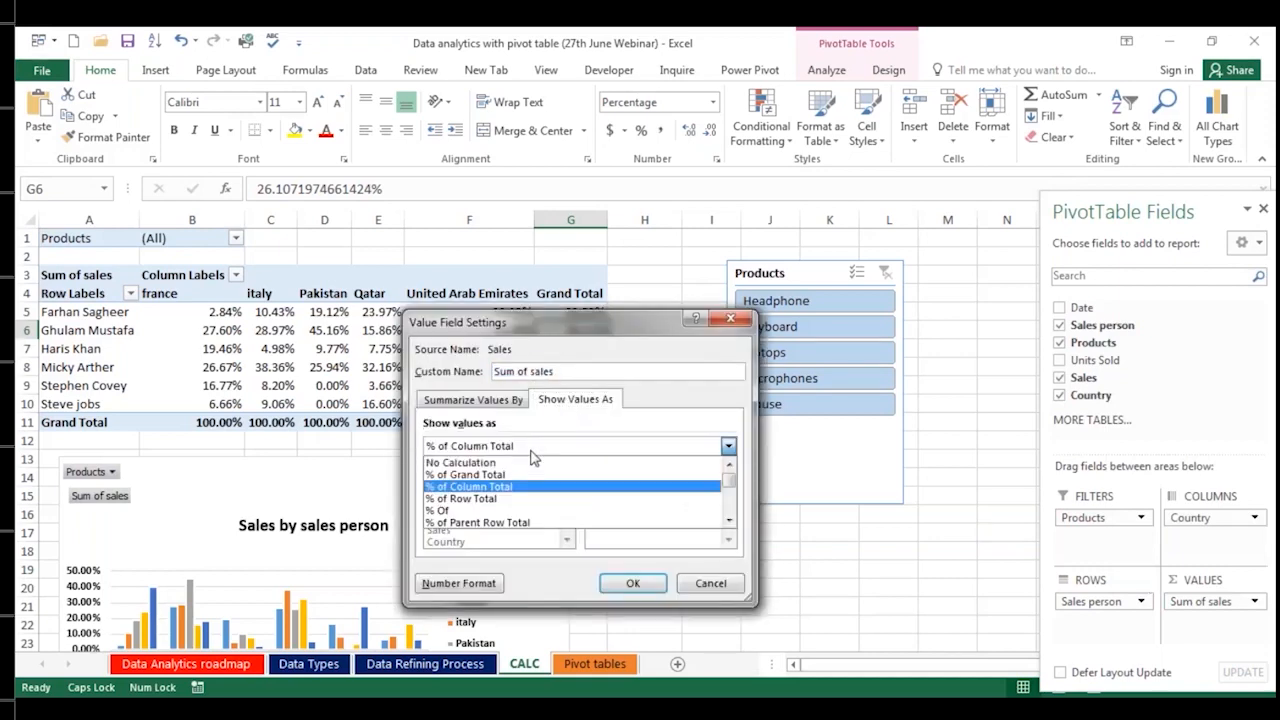
{"action": "left_click", "coordinate": [508, 498]}
{"action": "left_click", "coordinate": [490, 446]}
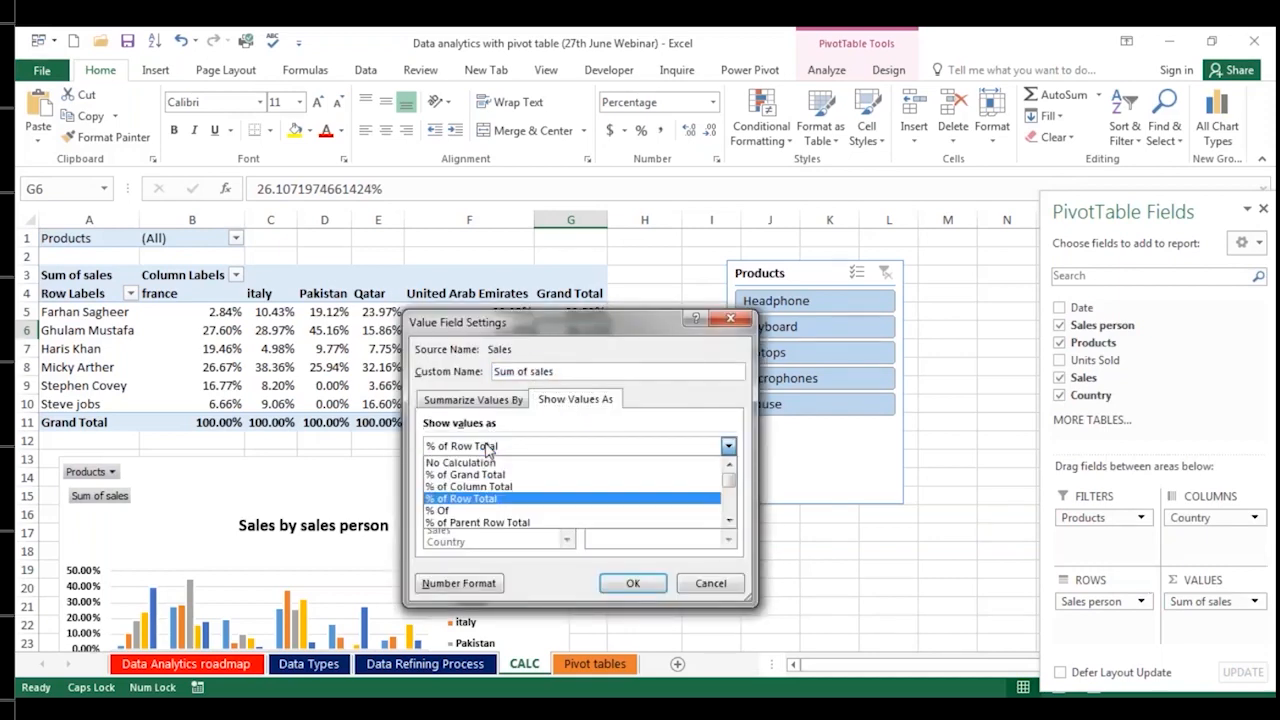
{"action": "left_click", "coordinate": [492, 463]}
{"action": "left_click", "coordinate": [499, 447]}
{"action": "left_click", "coordinate": [500, 474]}
{"action": "left_click", "coordinate": [500, 448]}
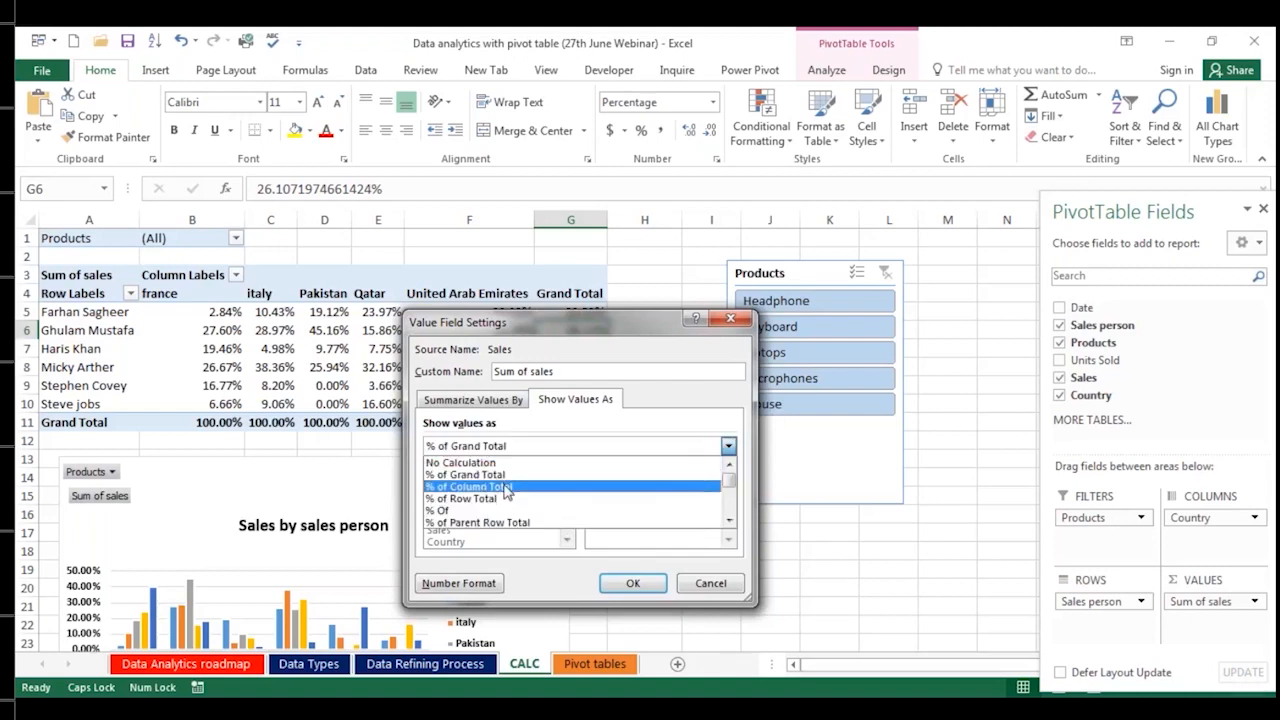
{"action": "left_click", "coordinate": [502, 486]}
{"action": "left_click", "coordinate": [507, 448]}
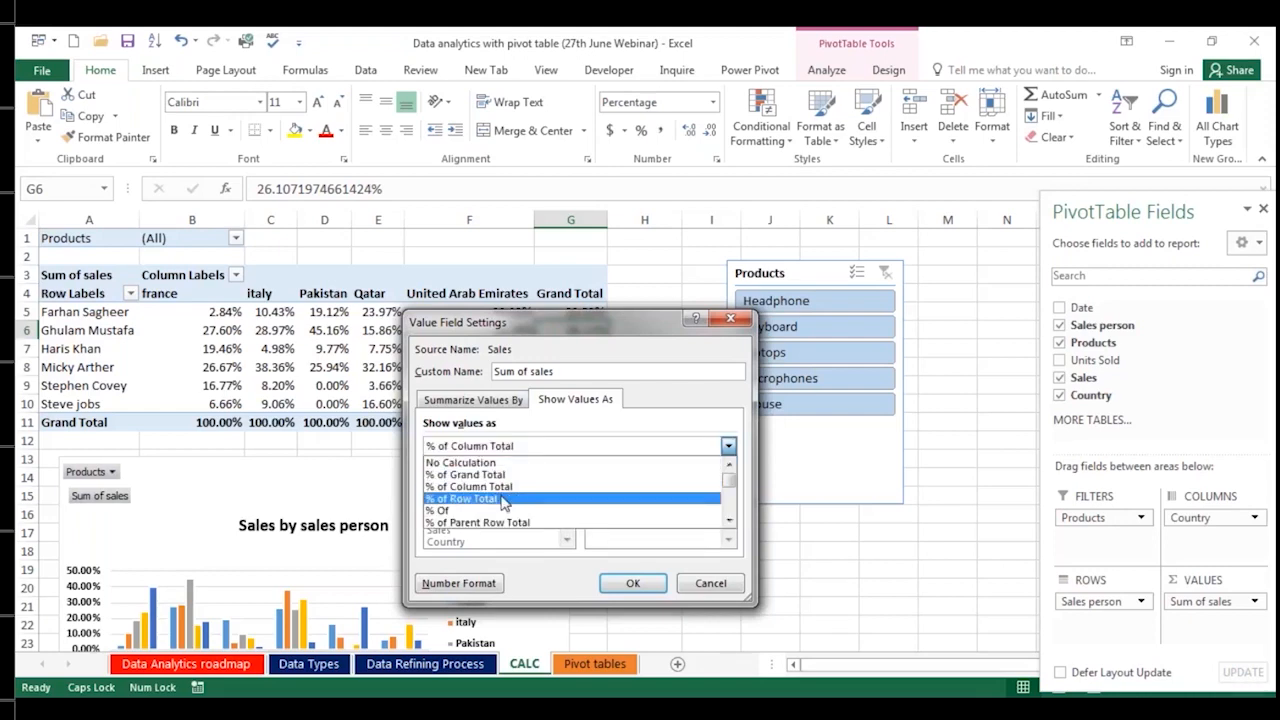
{"action": "left_click", "coordinate": [506, 498]}
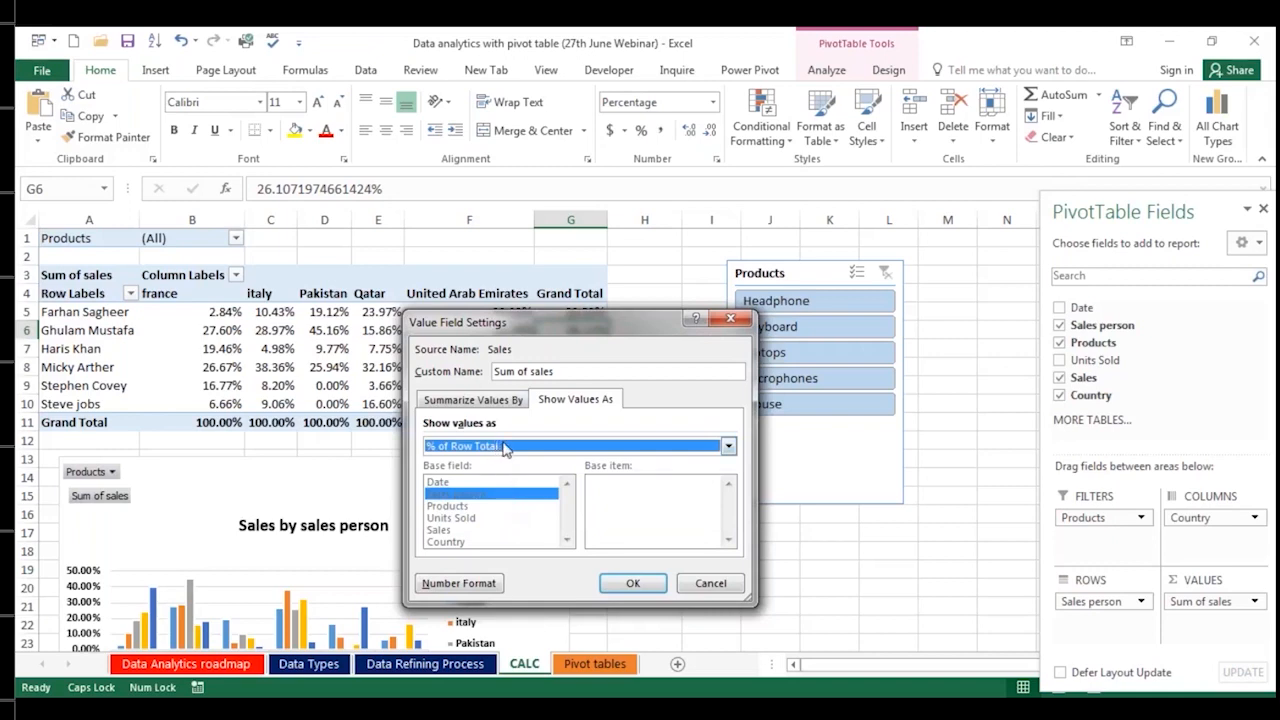
{"action": "left_click", "coordinate": [632, 587]}
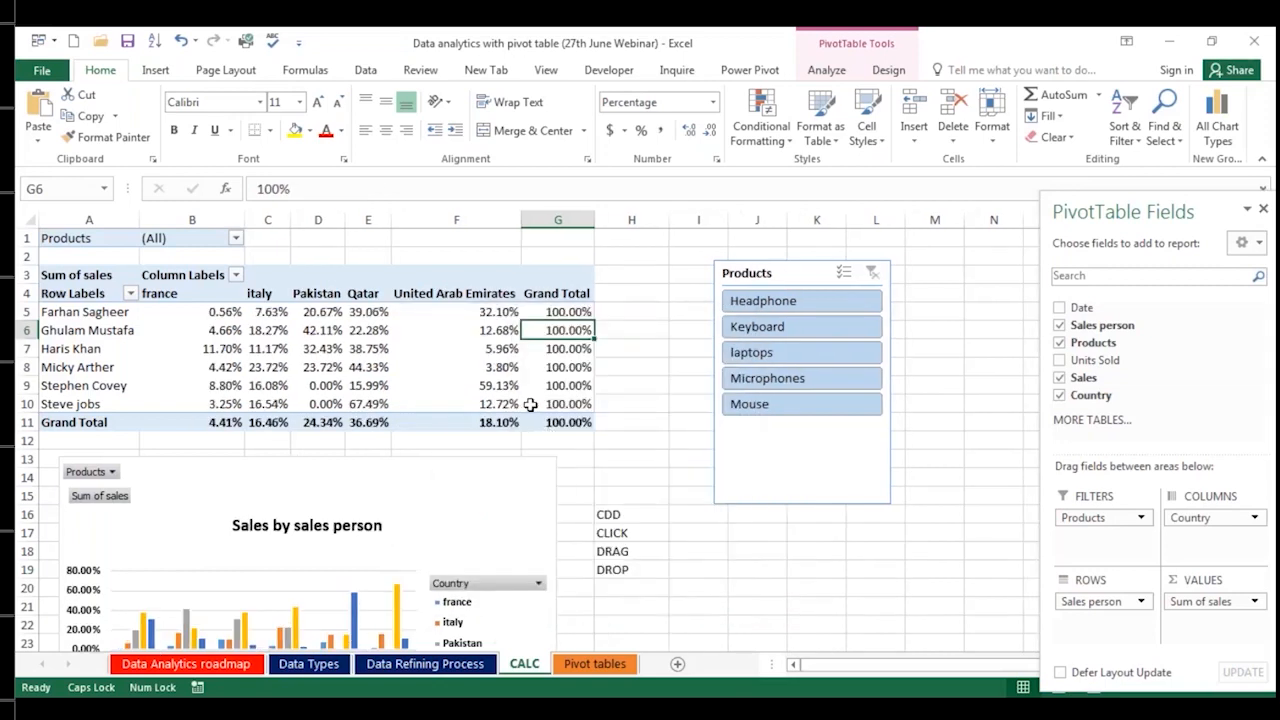
{"action": "left_click", "coordinate": [556, 314]}
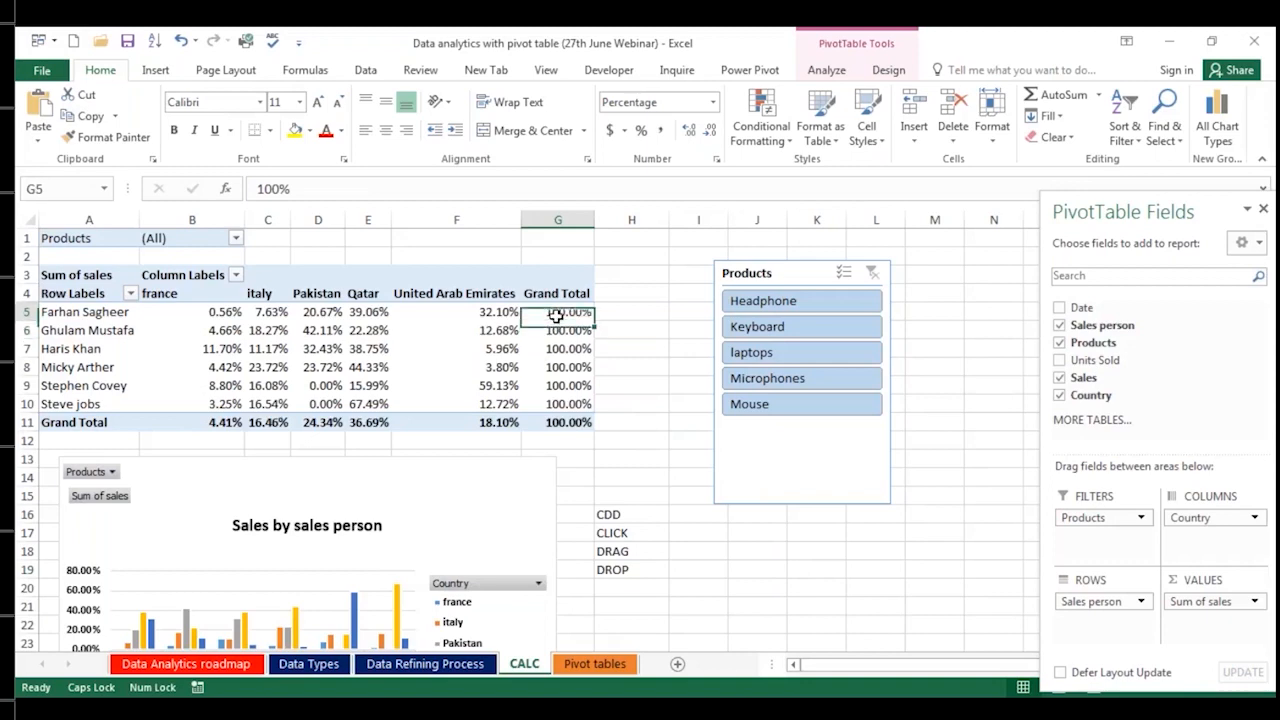
Step: Examine how each salesperson's sales split by percentage across the countries in the pivot table rows
{"action": "left_click", "coordinate": [112, 302]}
{"action": "left_click_drag", "start_coordinate": [177, 311], "coordinate": [472, 312]}
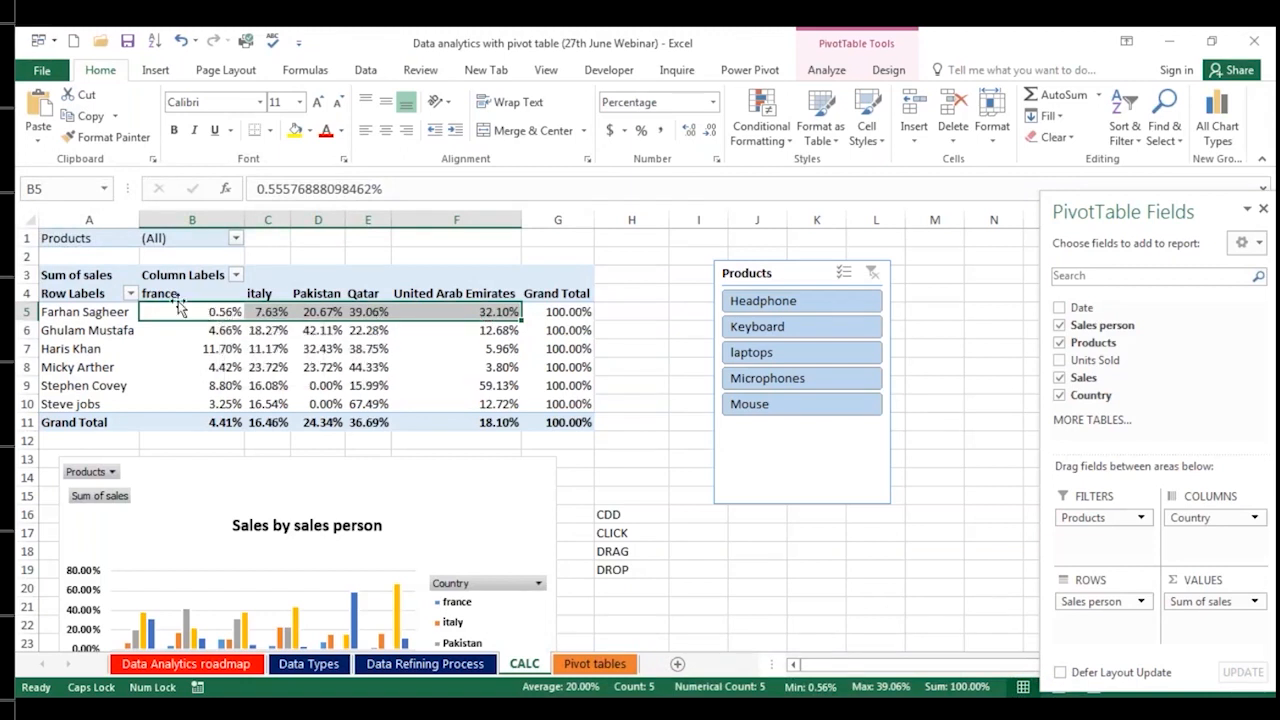
{"action": "mouse_move", "coordinate": [177, 305]}
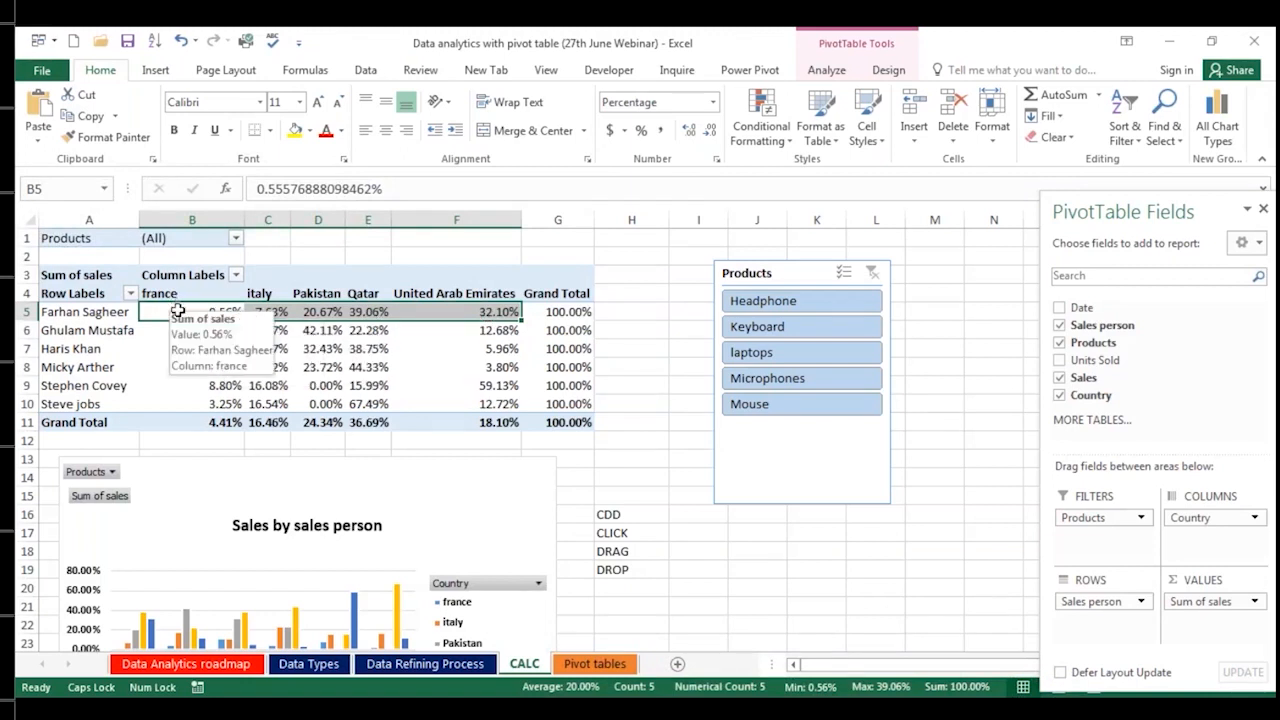
{"action": "left_click", "coordinate": [114, 331]}
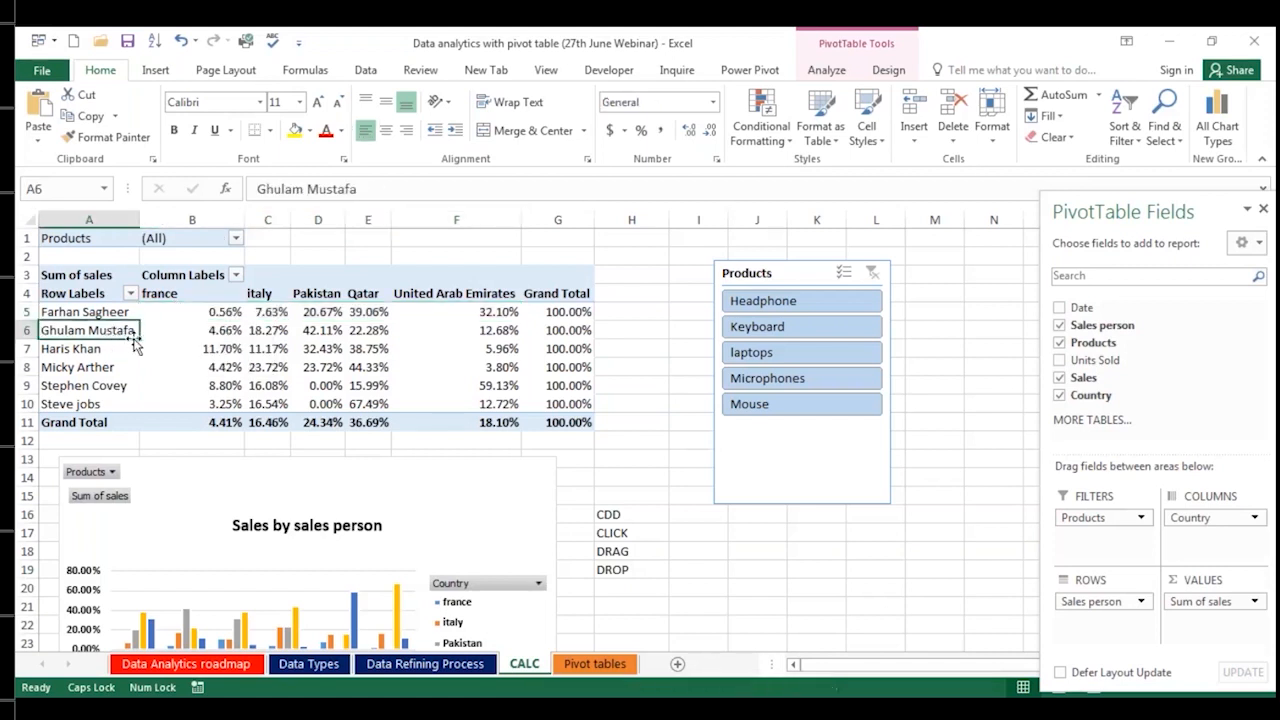
{"action": "left_click", "coordinate": [187, 329]}
{"action": "left_click", "coordinate": [310, 332]}
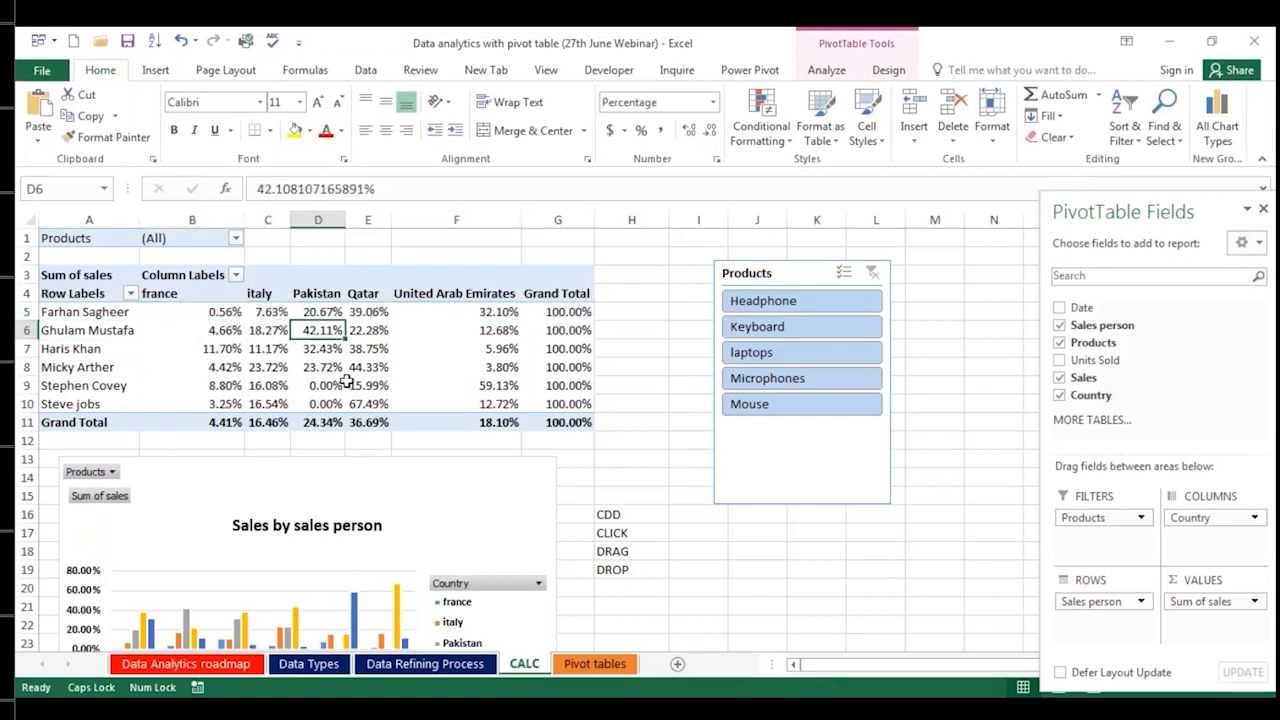
{"action": "mouse_move", "coordinate": [346, 381]}
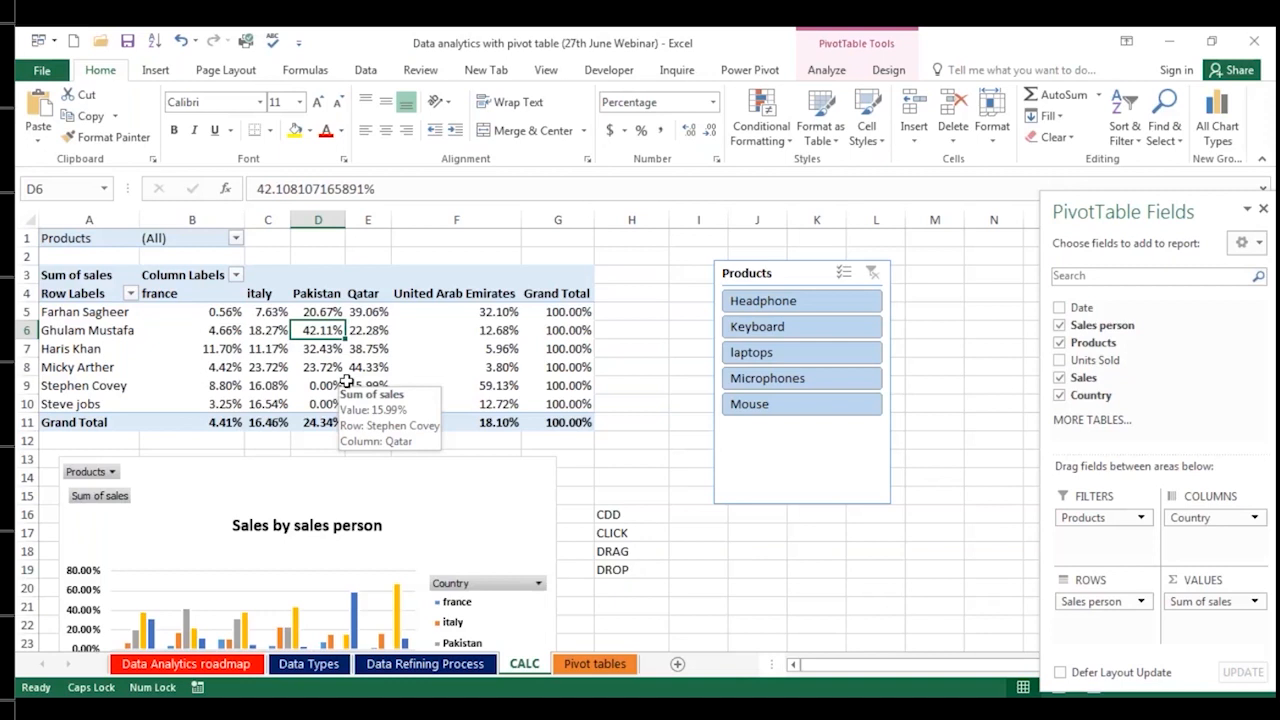
{"action": "left_click", "coordinate": [218, 330]}
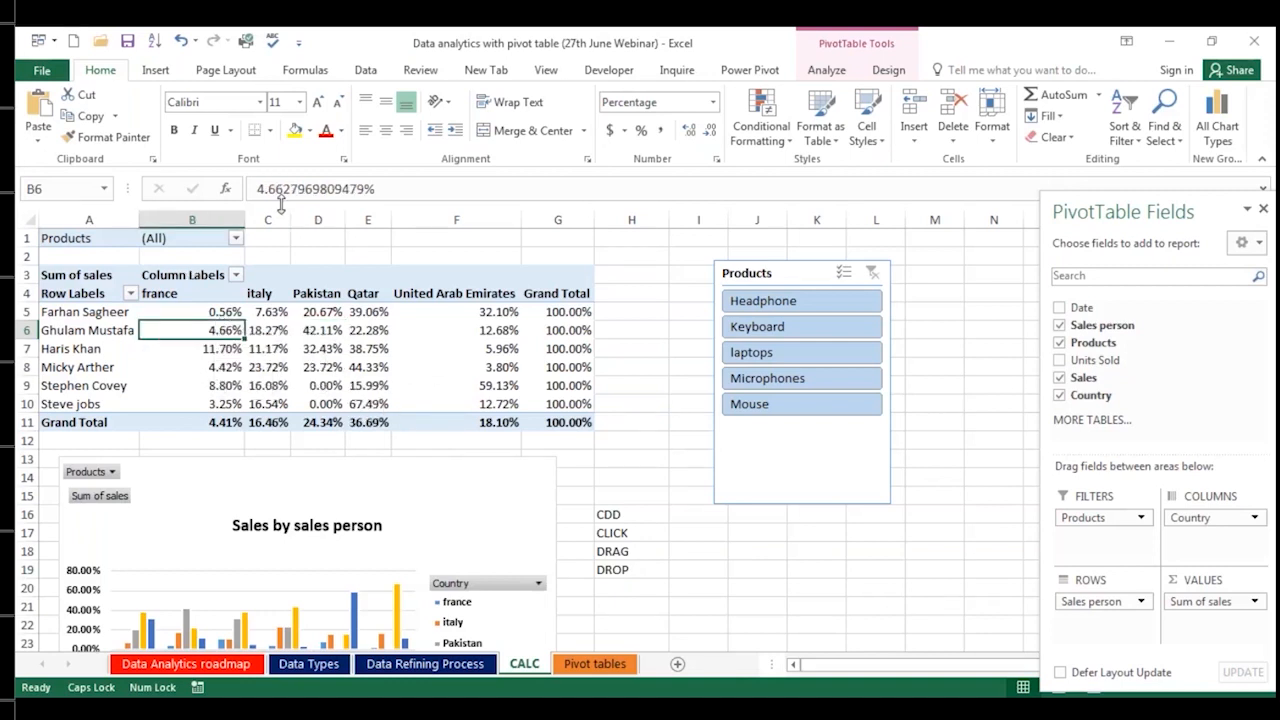
{"action": "left_click", "coordinate": [112, 368]}
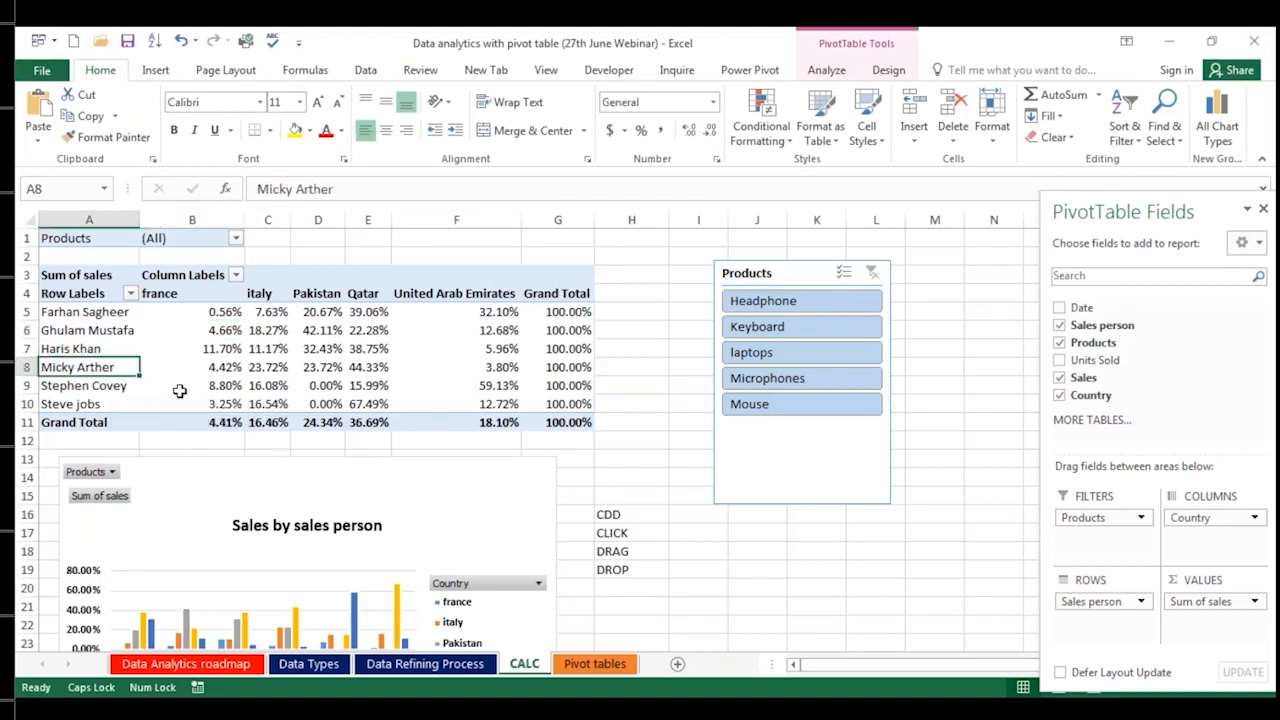
{"action": "mouse_move", "coordinate": [365, 371]}
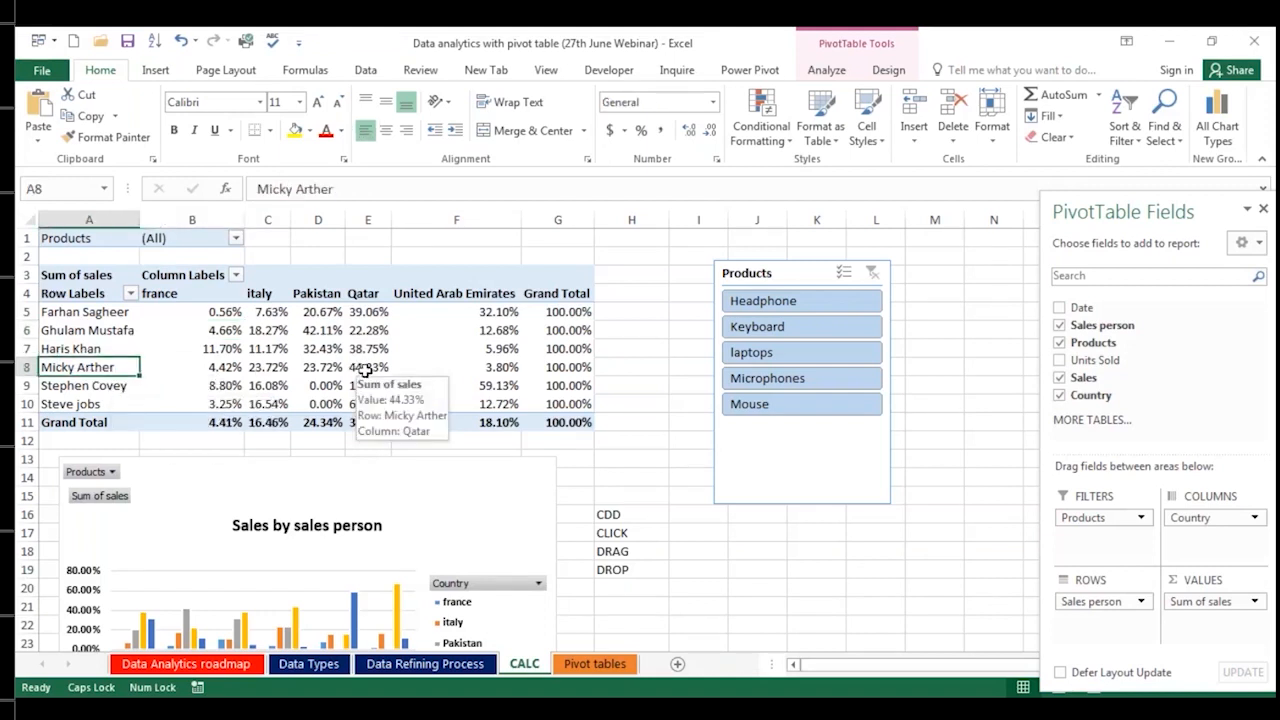
{"action": "left_click", "coordinate": [365, 369]}
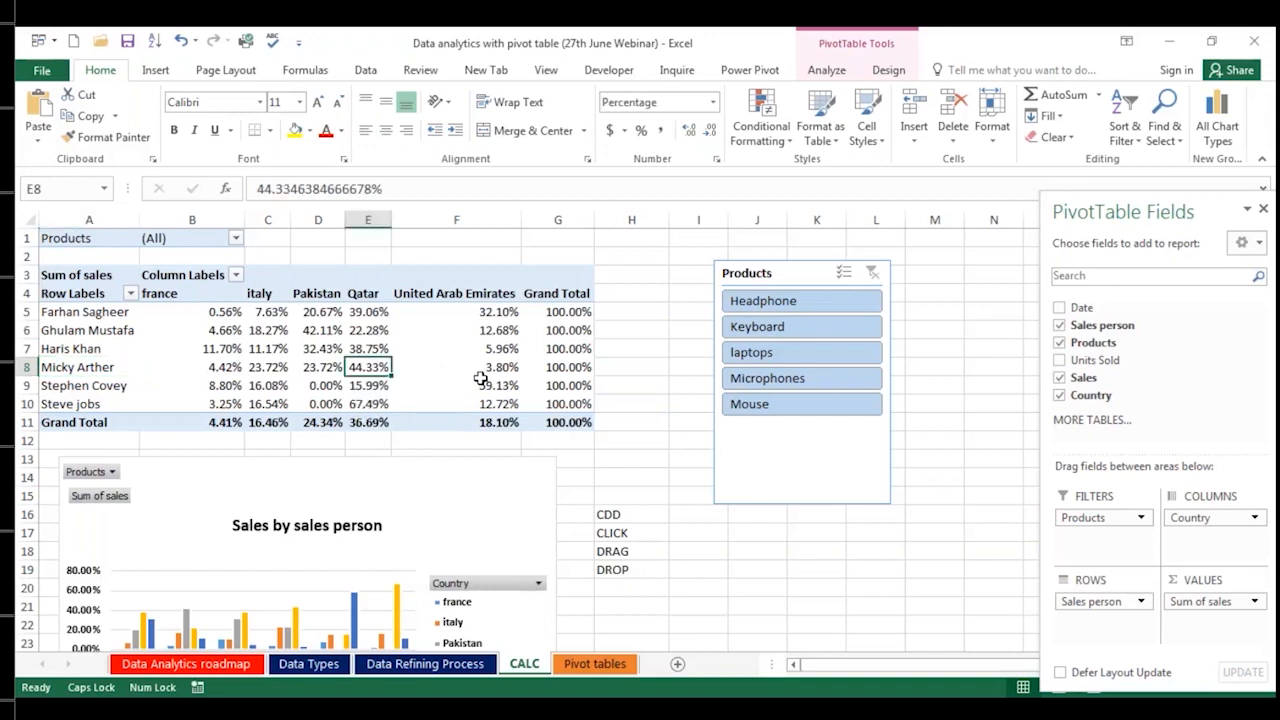
{"action": "left_click", "coordinate": [481, 380]}
{"action": "left_click", "coordinate": [468, 366]}
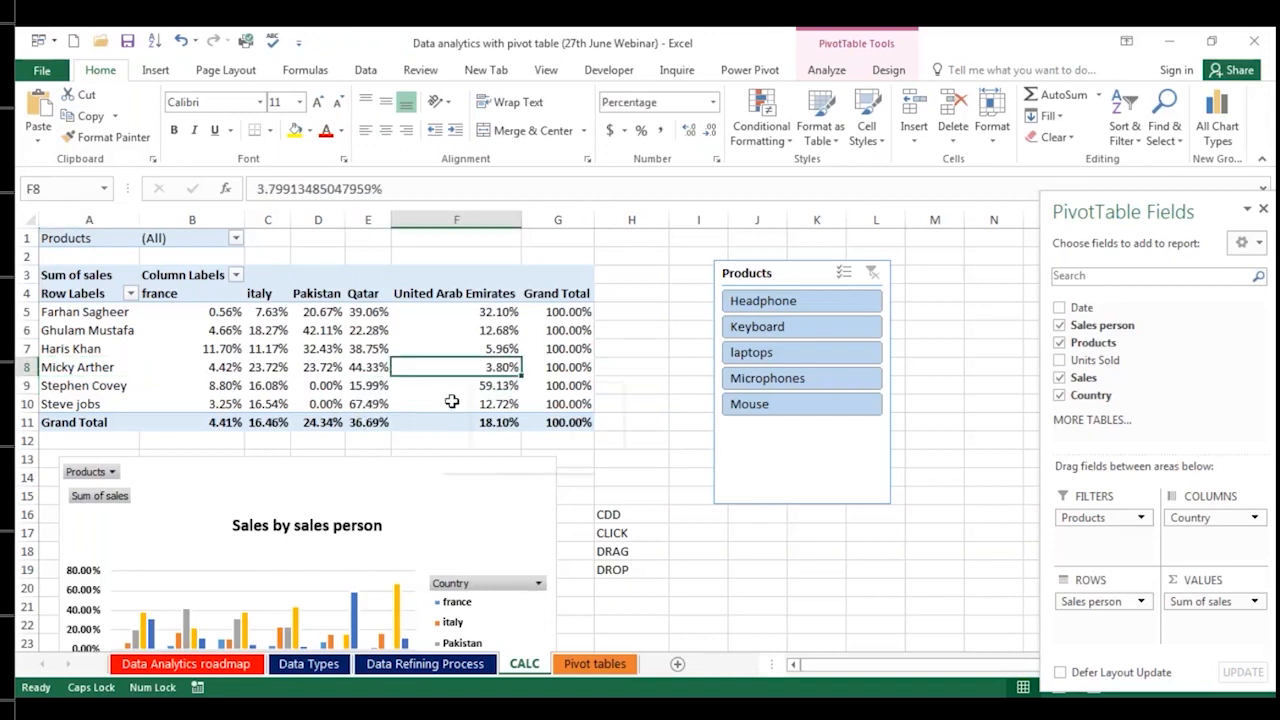
{"action": "mouse_move", "coordinate": [452, 398]}
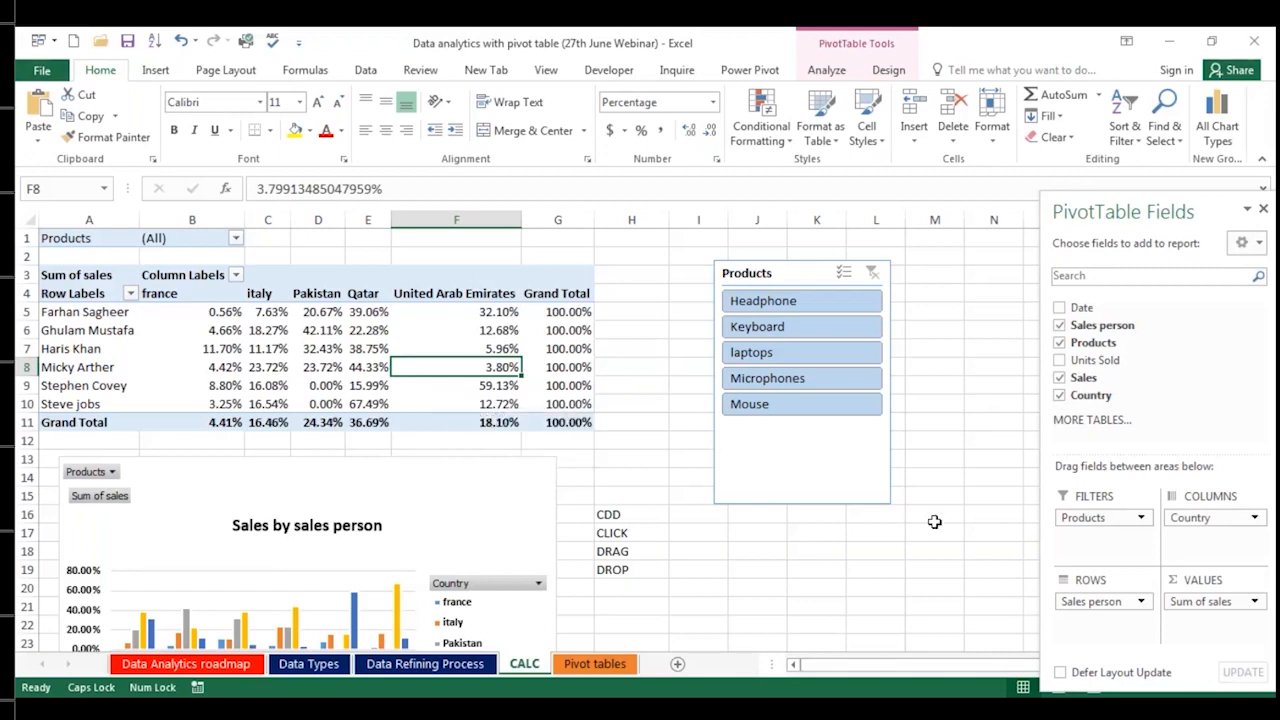
Step: Rearrange the pivot table with Sales person as the filter, Country in rows and Products in columns
{"action": "mouse_move", "coordinate": [1097, 529]}
{"action": "left_mouse_down"}
{"action": "mouse_move", "coordinate": [1100, 638]}
{"action": "mouse_move", "coordinate": [1095, 520]}
{"action": "left_mouse_up"}
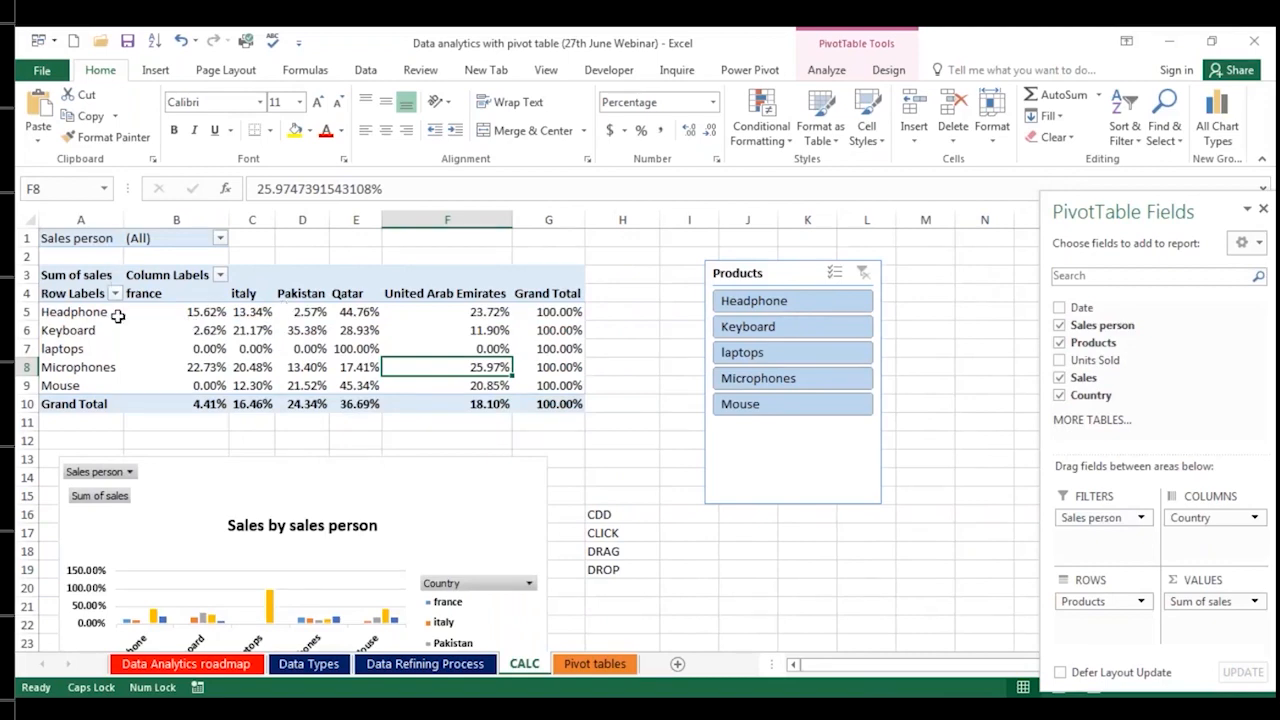
{"action": "scroll", "coordinate": [369, 490], "scroll_direction": "down", "scroll_amount": 2}
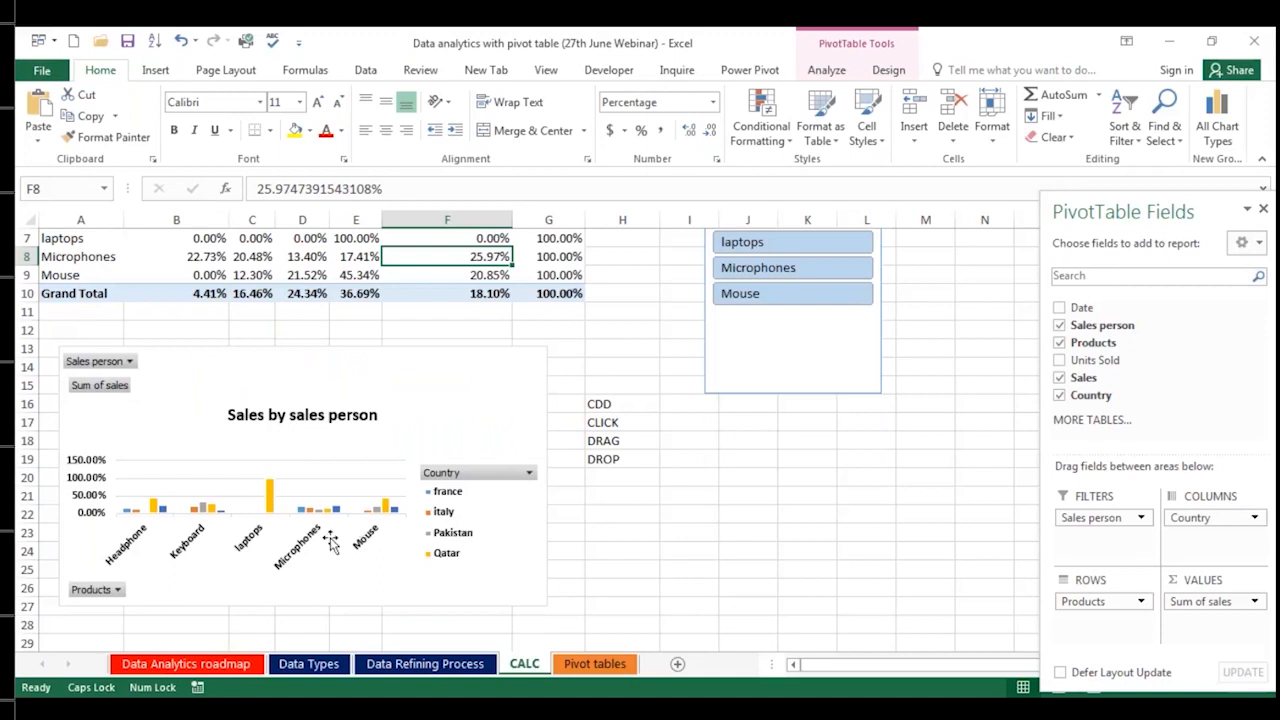
{"action": "mouse_move", "coordinate": [1185, 517]}
{"action": "left_mouse_down"}
{"action": "mouse_move", "coordinate": [1148, 588]}
{"action": "mouse_move", "coordinate": [1080, 636]}
{"action": "mouse_move", "coordinate": [1190, 520]}
{"action": "left_mouse_up"}
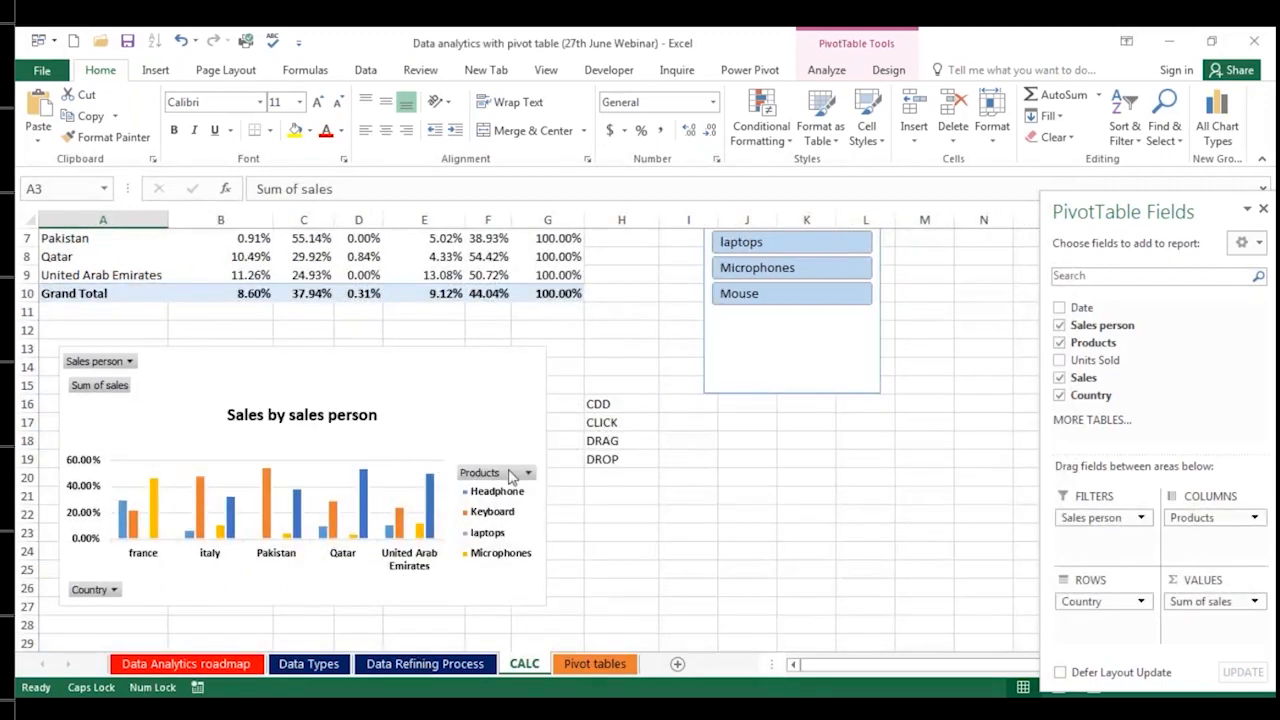
{"action": "scroll", "coordinate": [543, 500], "scroll_direction": "up", "scroll_amount": 2}
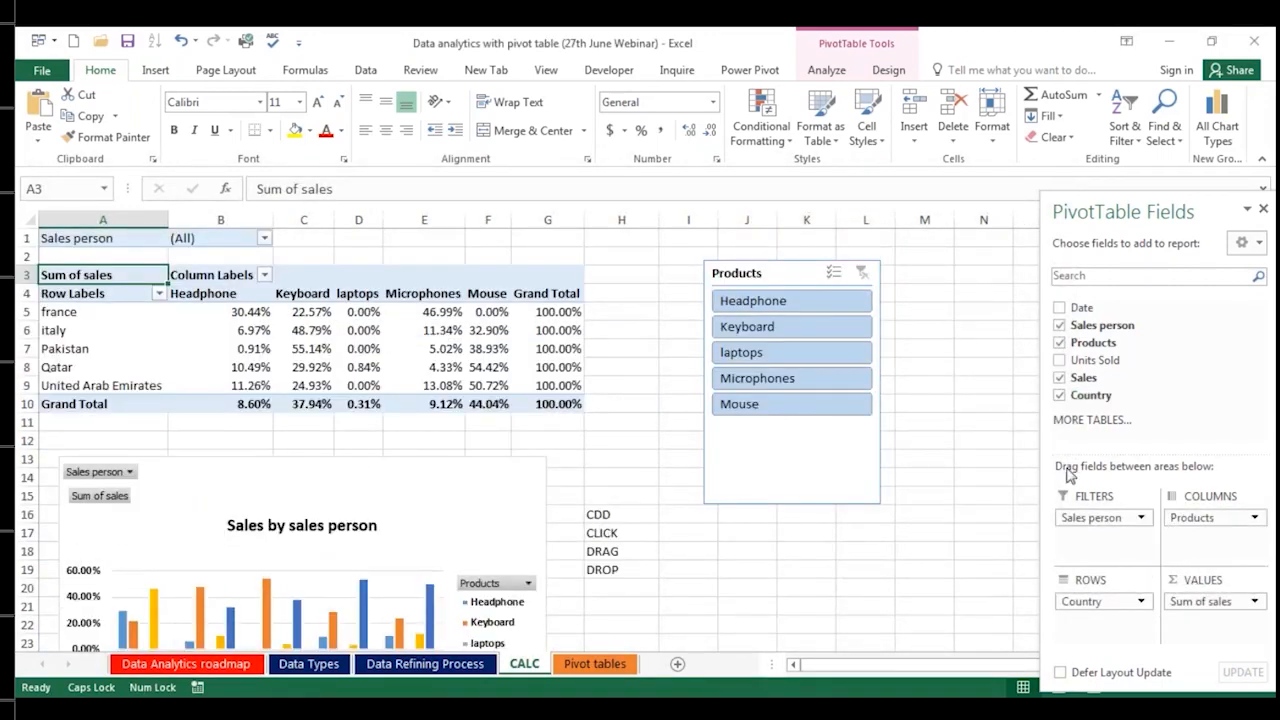
Step: Try several products in the Products slicer, ending with the pivot table and chart filtered to Microphones
{"action": "left_click", "coordinate": [826, 70]}
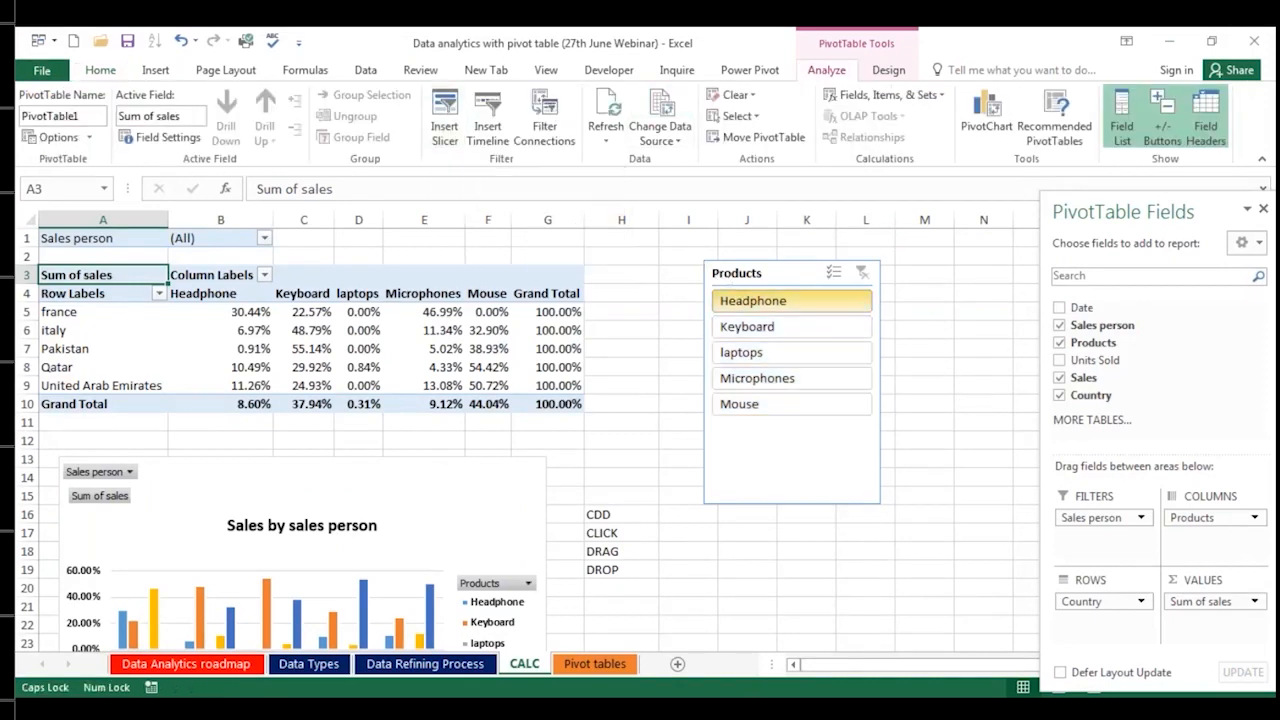
{"action": "left_click", "coordinate": [760, 301]}
{"action": "left_click", "coordinate": [775, 354]}
{"action": "left_click", "coordinate": [780, 378]}
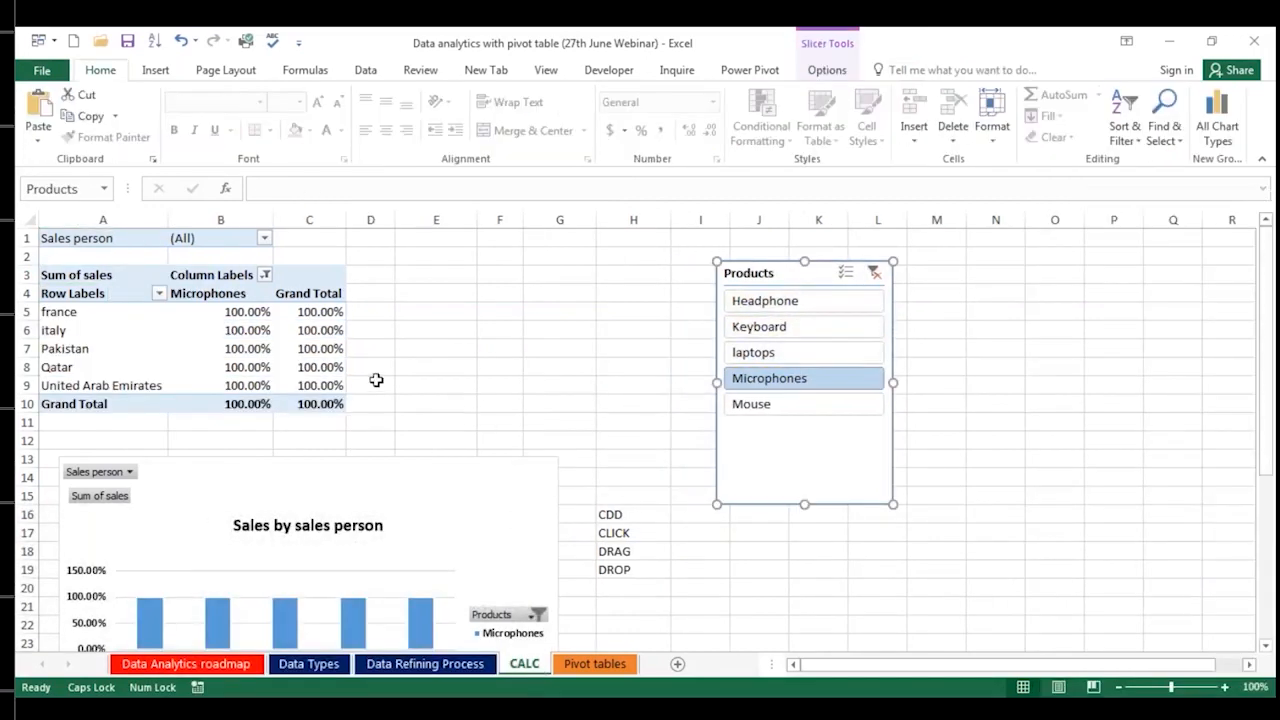
Step: Set the Sum of sales value field to show values with No Calculation
{"action": "left_click", "coordinate": [340, 368]}
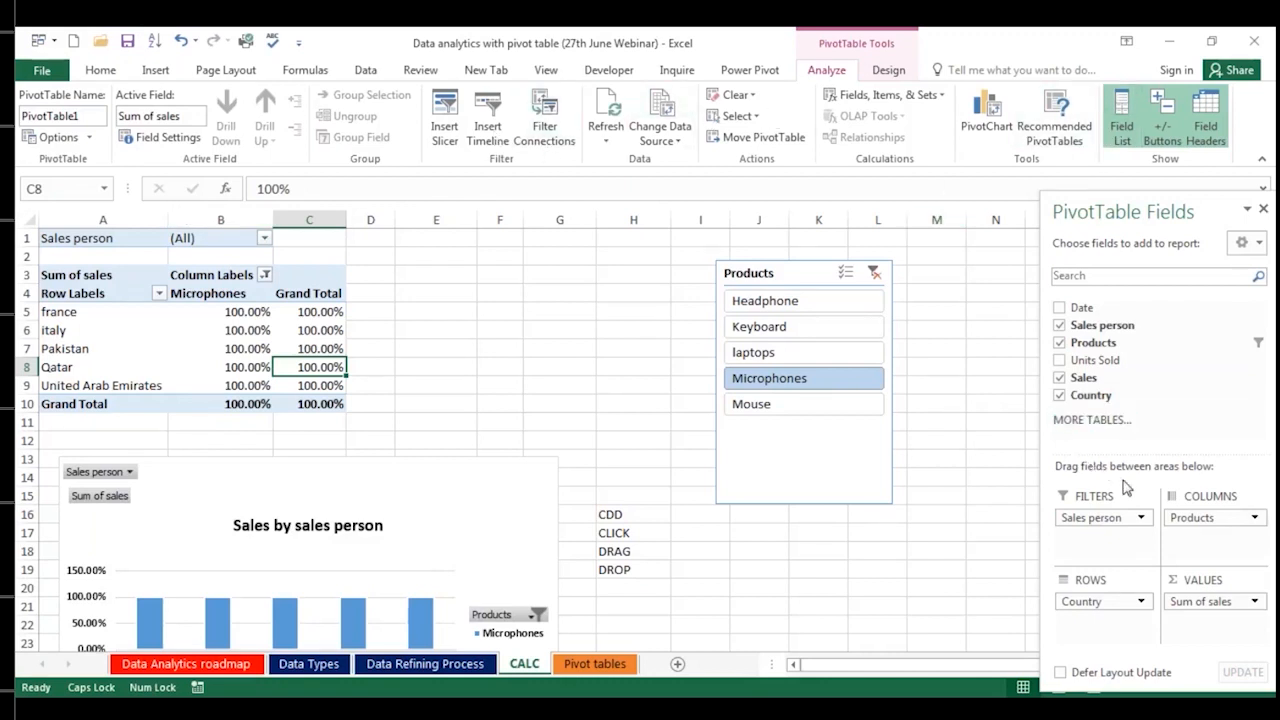
{"action": "left_click", "coordinate": [1181, 603]}
{"action": "left_click", "coordinate": [1172, 582]}
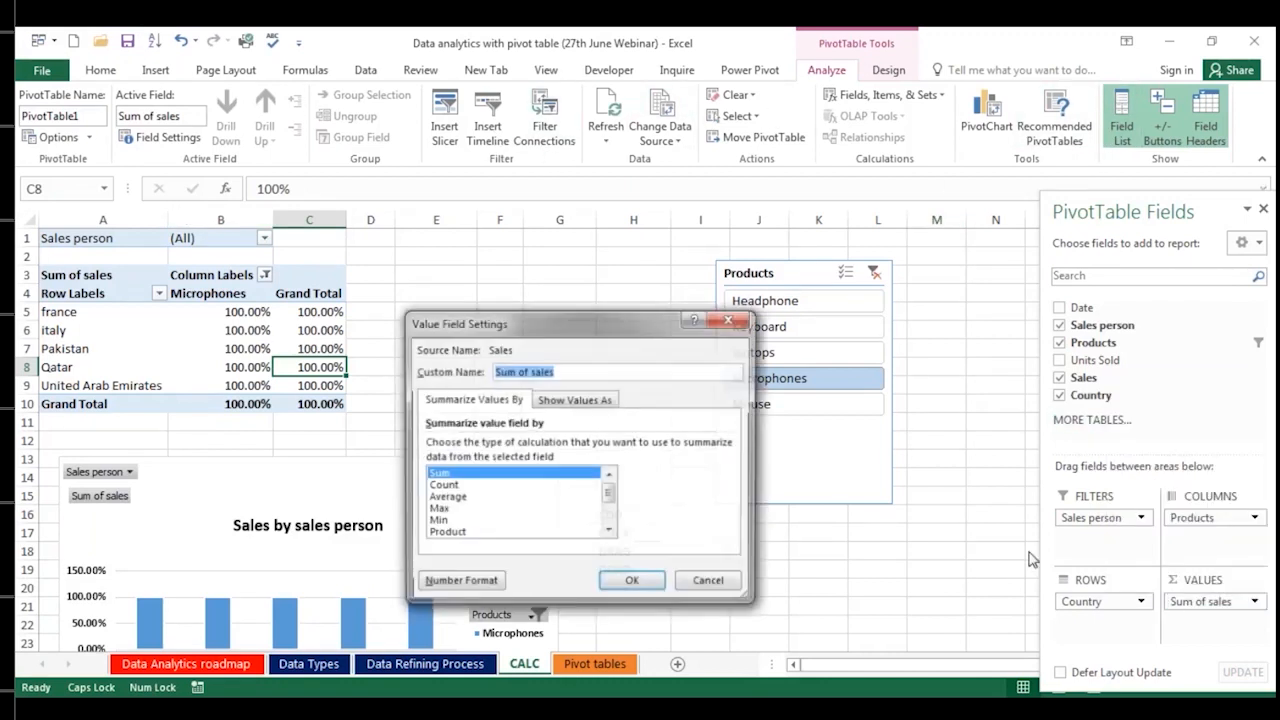
{"action": "left_click", "coordinate": [556, 400]}
{"action": "left_click", "coordinate": [482, 446]}
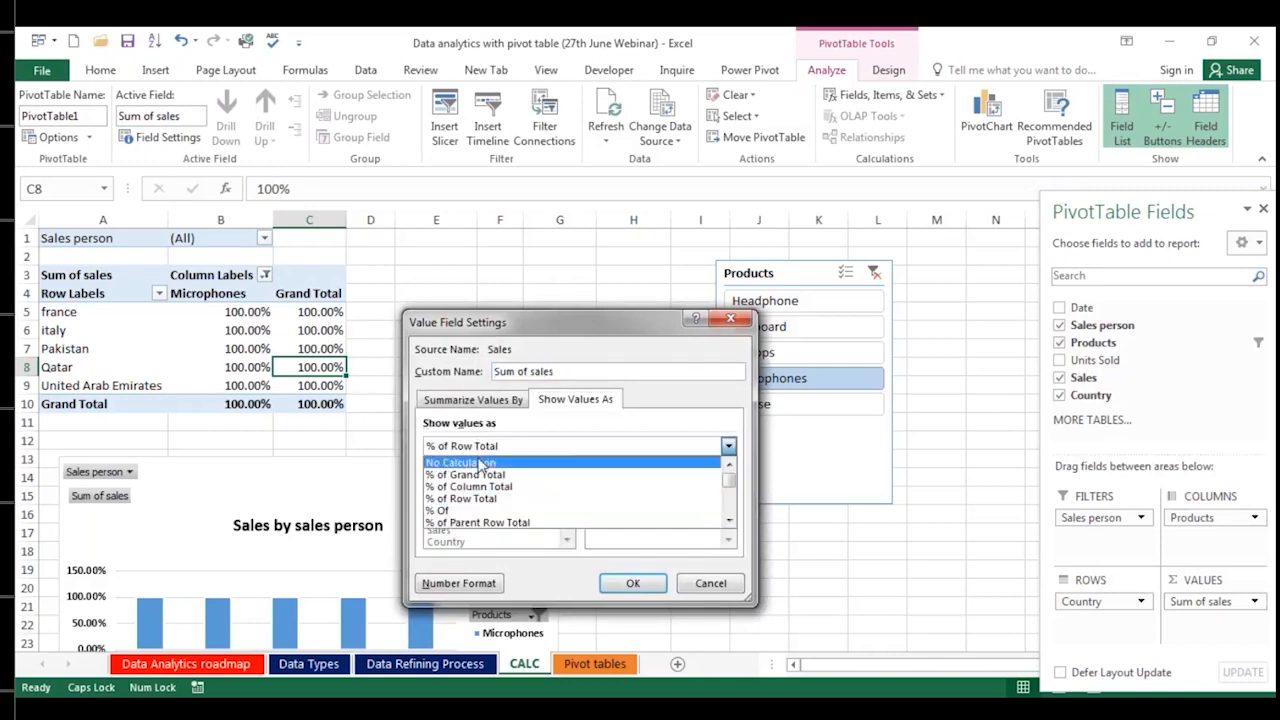
{"action": "left_click", "coordinate": [483, 466]}
{"action": "left_click", "coordinate": [631, 584]}
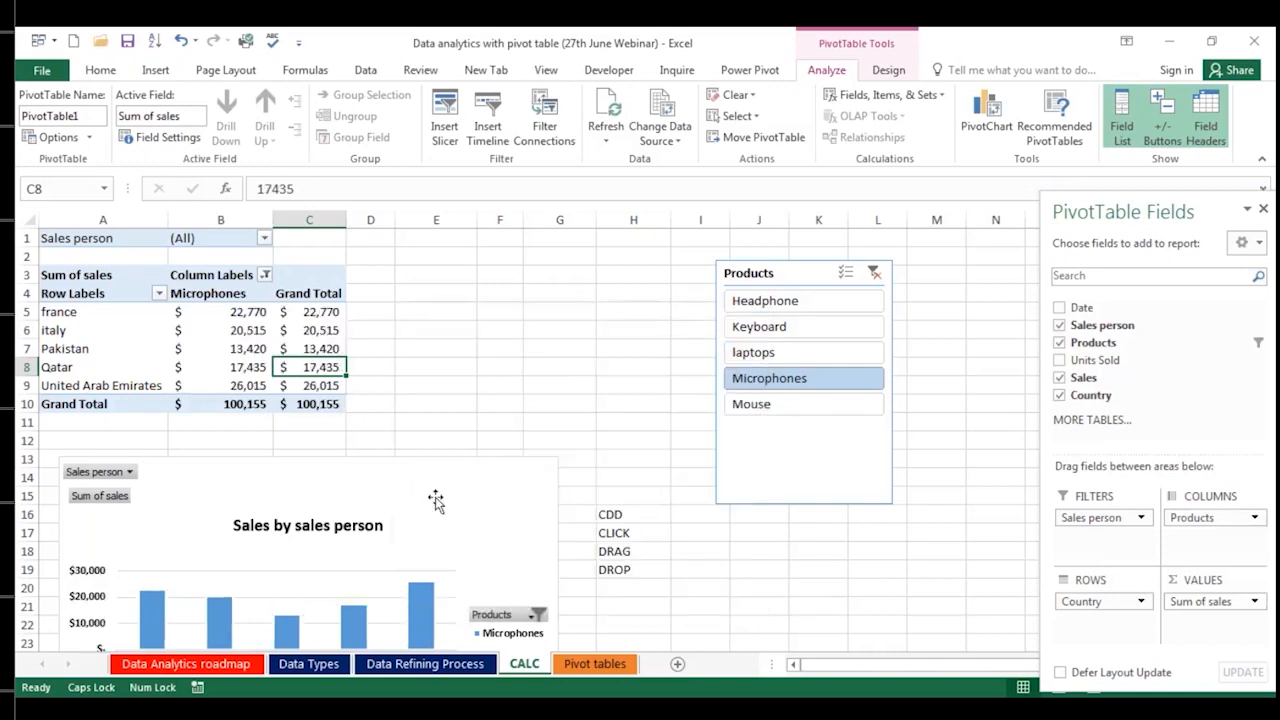
Step: Clear the Products slicer filter and reduce the pivot table to Sales person in rows with Sum of sales as values
{"action": "left_click", "coordinate": [875, 273]}
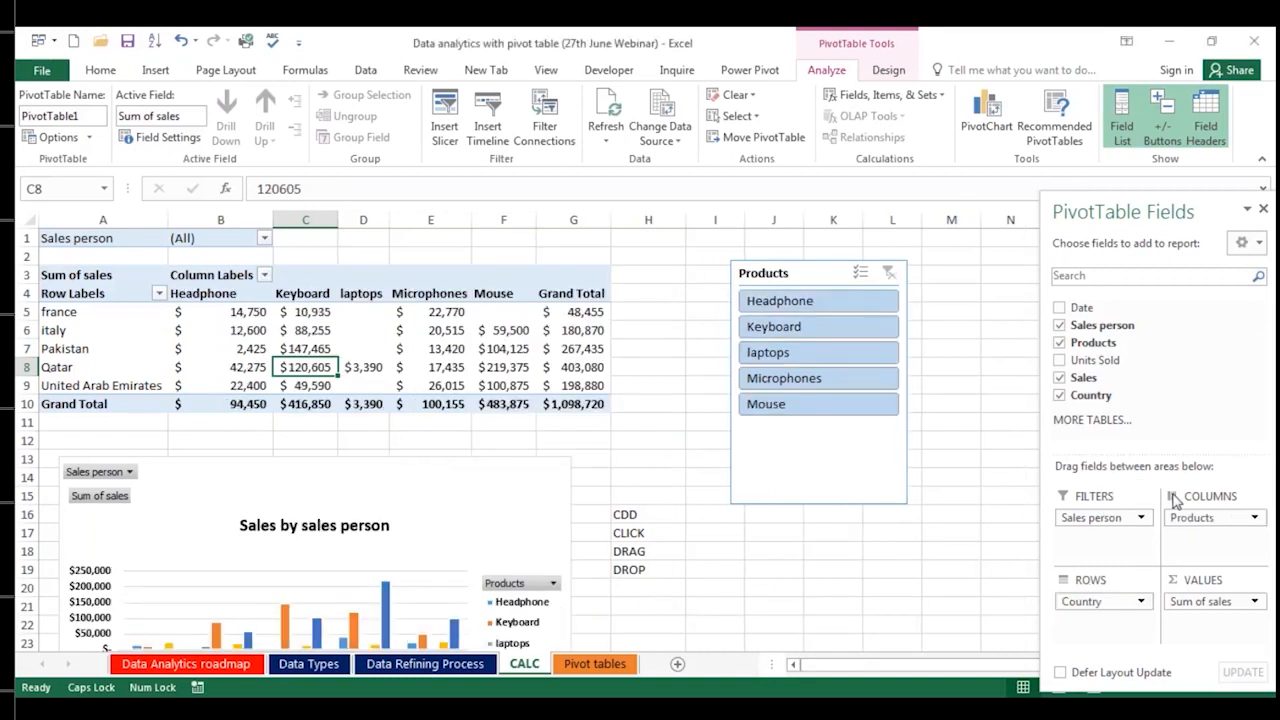
{"action": "left_click_drag", "start_coordinate": [1105, 512], "coordinate": [1120, 412]}
{"action": "left_click_drag", "start_coordinate": [1192, 517], "coordinate": [1140, 398]}
Step: Sort the salespeople by Sum of sales from largest to smallest and review the order in the chart
{"action": "left_click", "coordinate": [185, 312]}
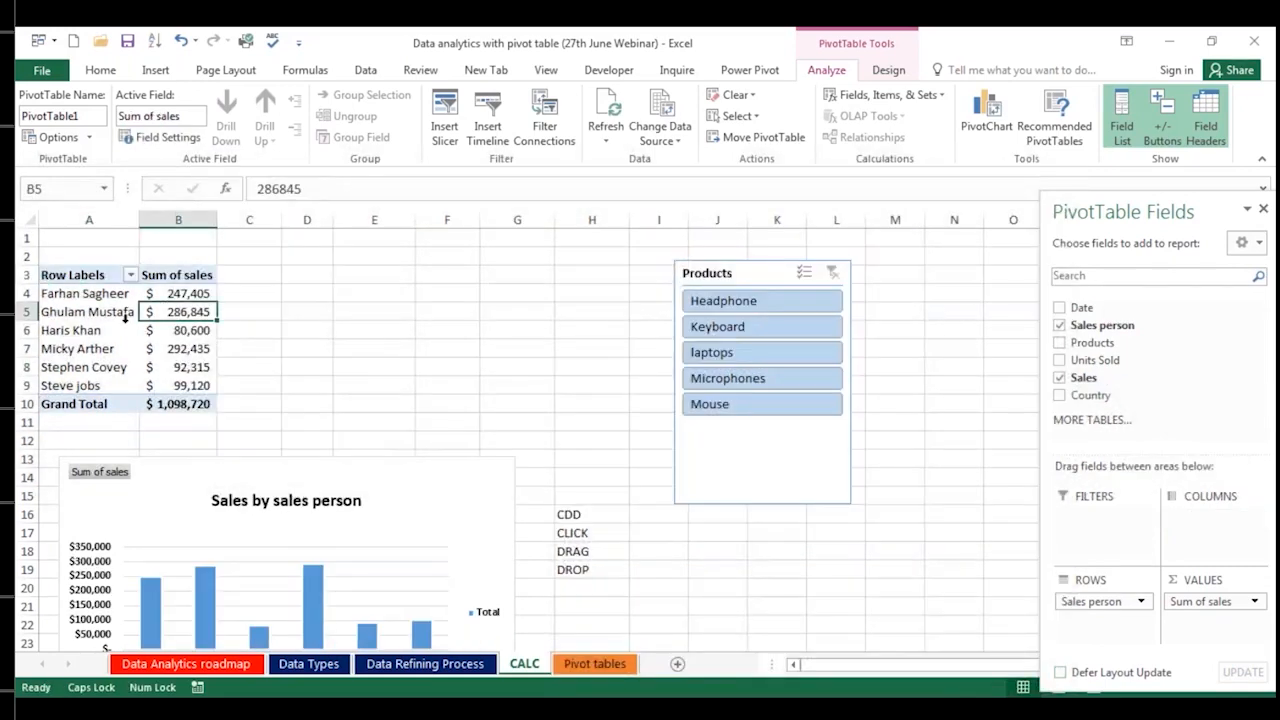
{"action": "left_click", "coordinate": [125, 319]}
{"action": "left_click", "coordinate": [123, 313]}
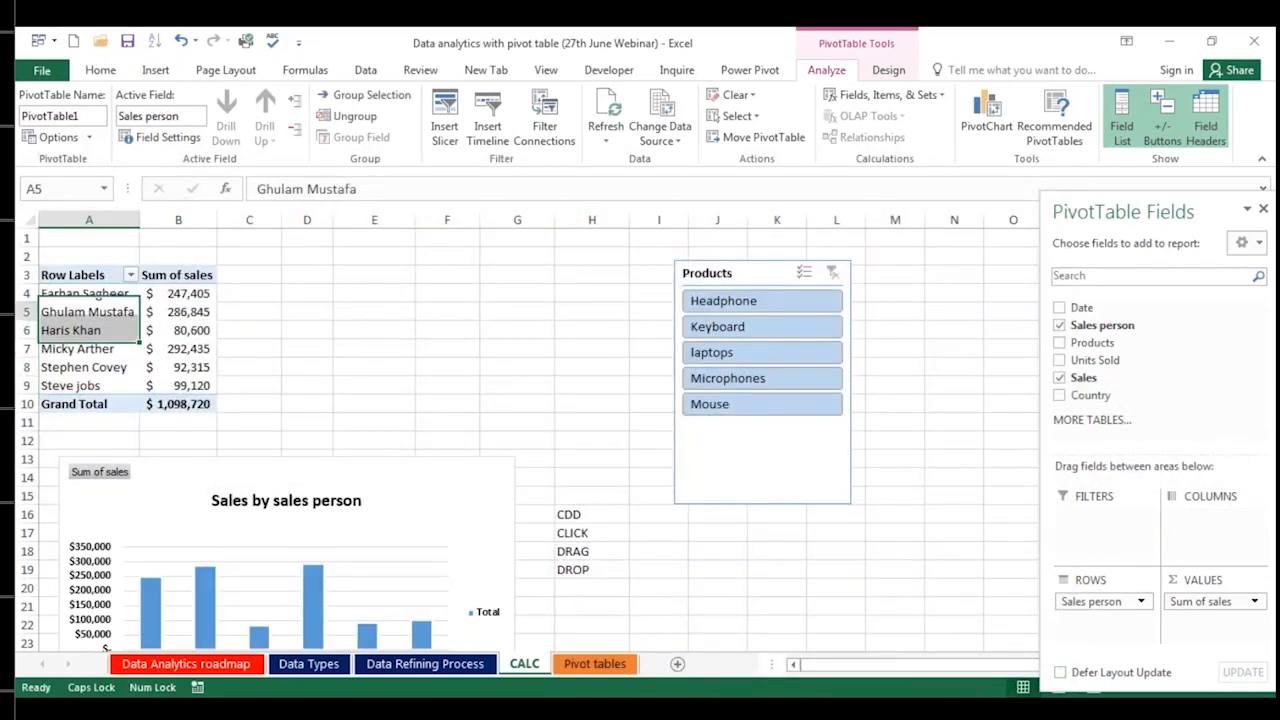
{"action": "left_click", "coordinate": [185, 313]}
{"action": "right_click", "coordinate": [187, 315]}
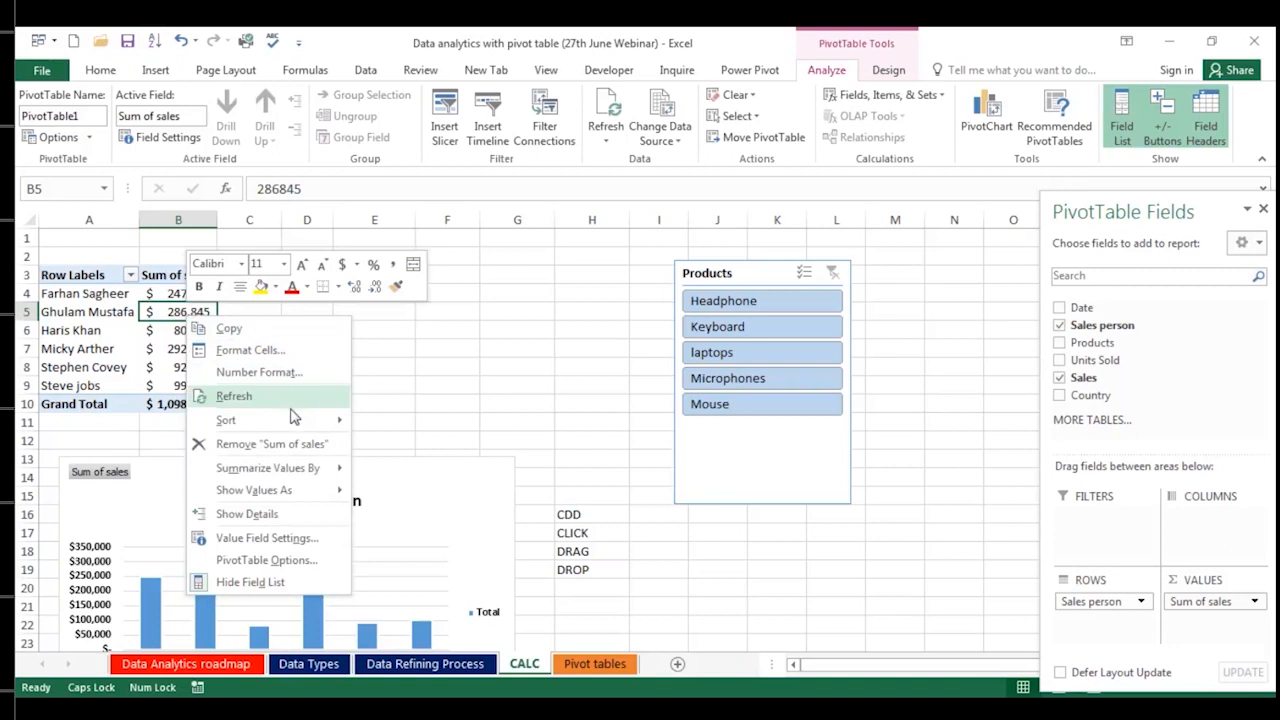
{"action": "mouse_move", "coordinate": [321, 418]}
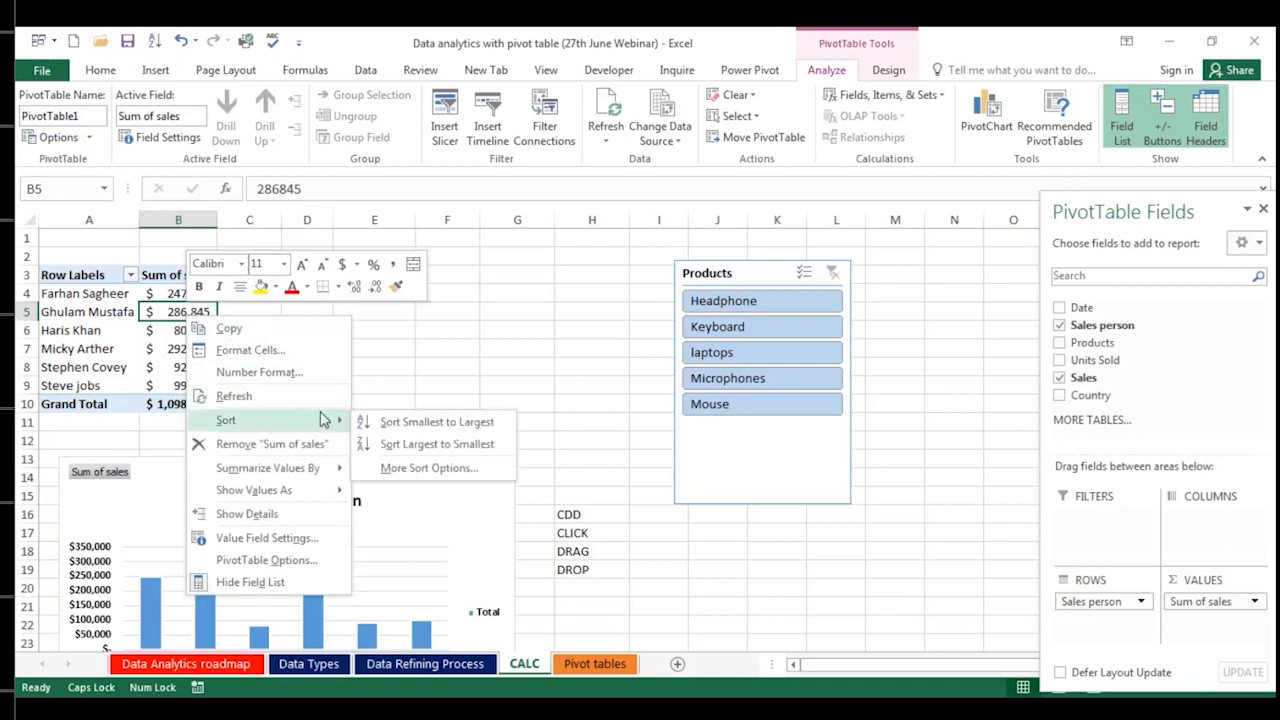
{"action": "left_click", "coordinate": [385, 443]}
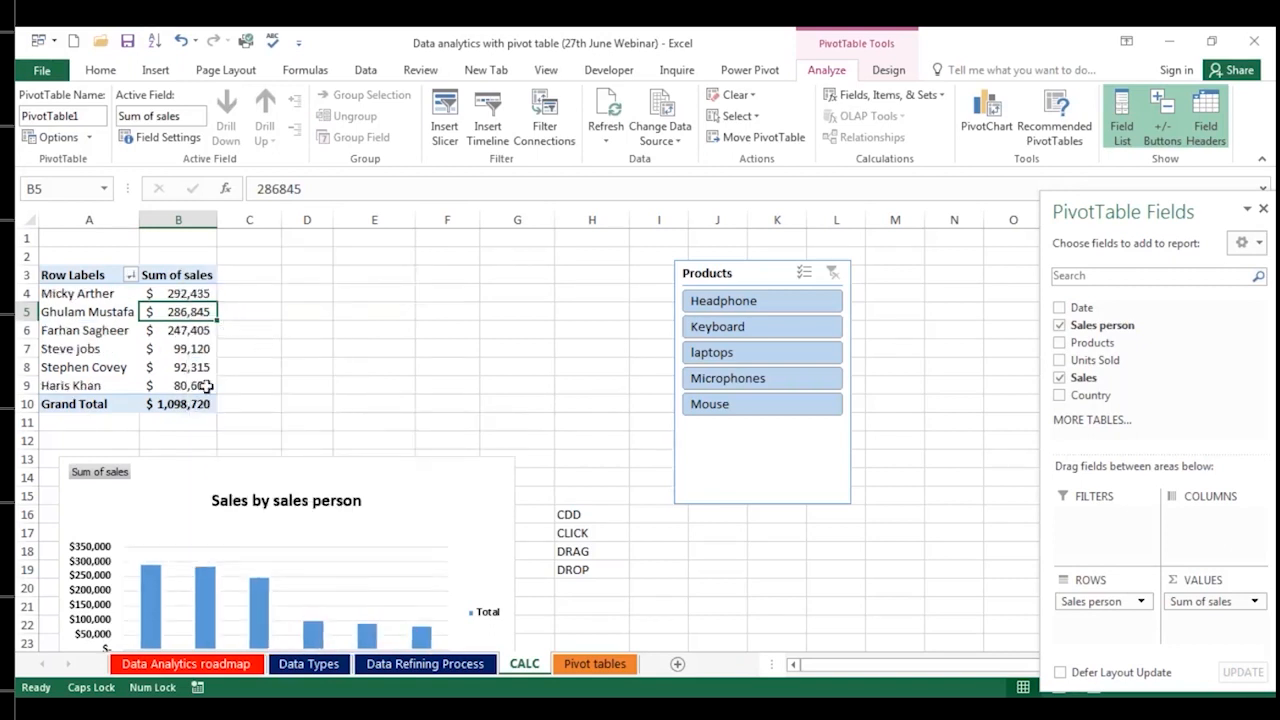
{"action": "scroll", "coordinate": [352, 393], "scroll_direction": "down", "scroll_amount": 2}
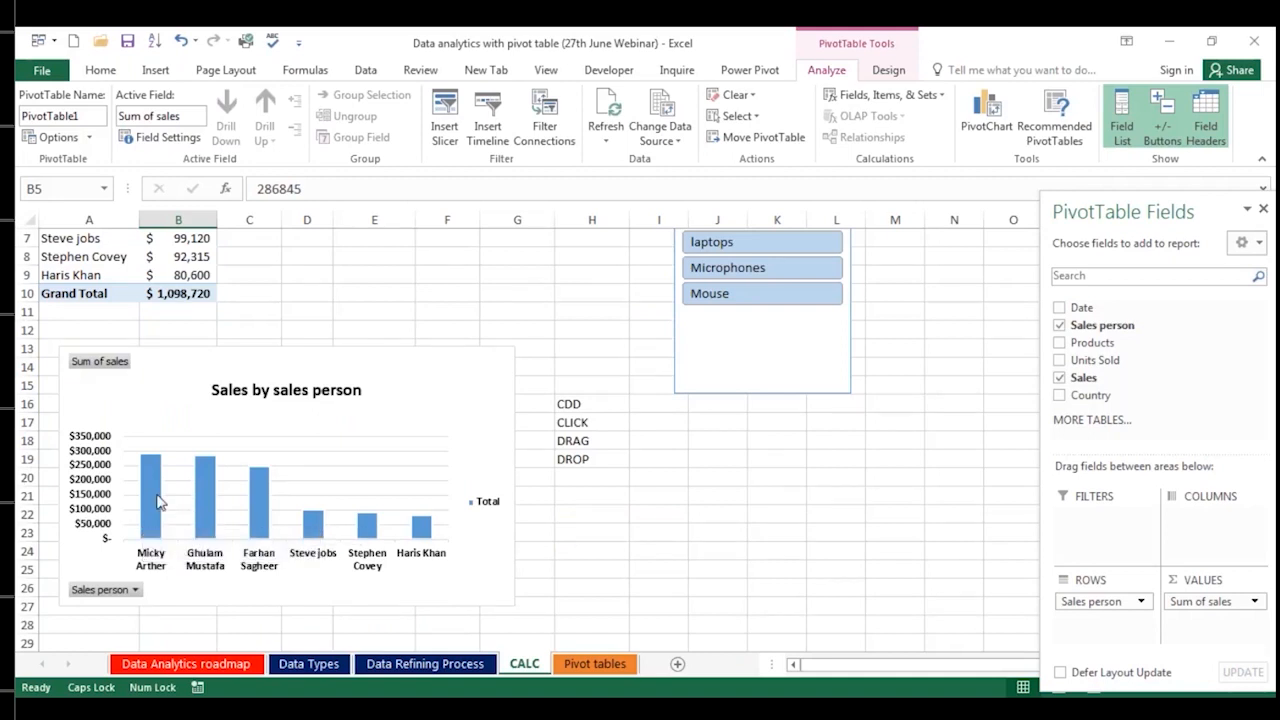
{"action": "mouse_move", "coordinate": [427, 532]}
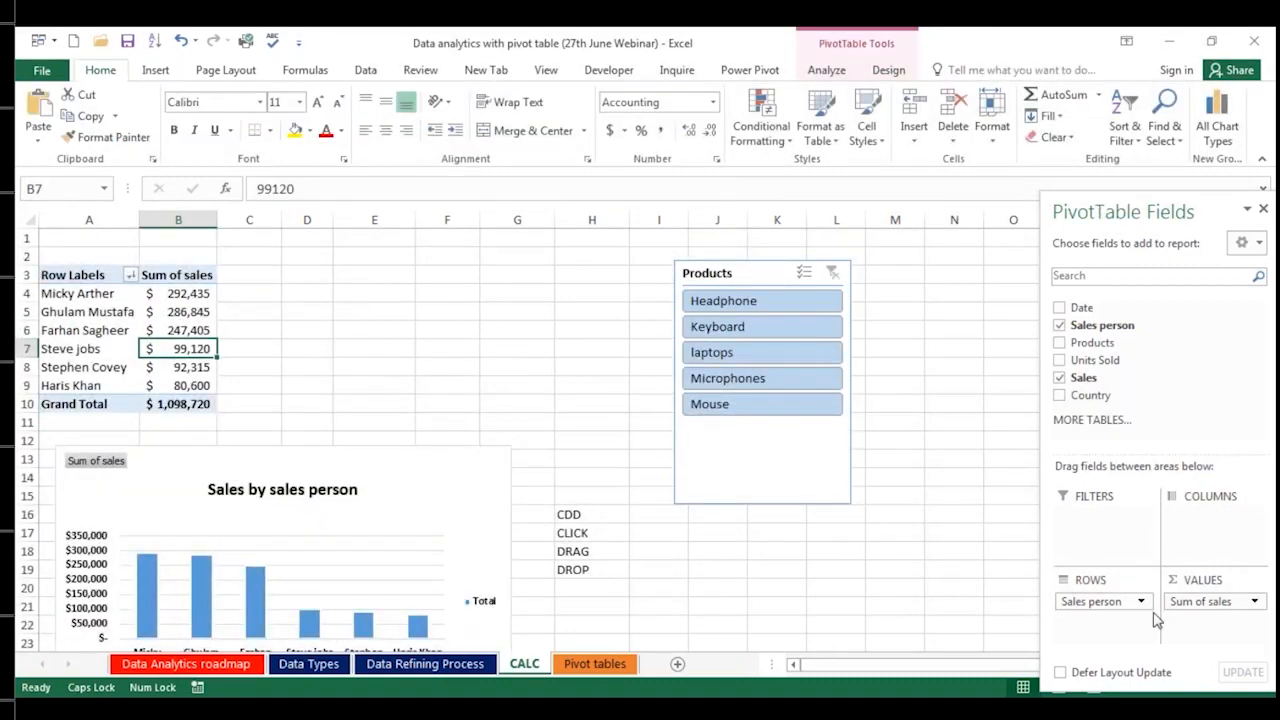
Step: Add the Sales field to the pivot table values a second time
{"action": "left_click", "coordinate": [1172, 607]}
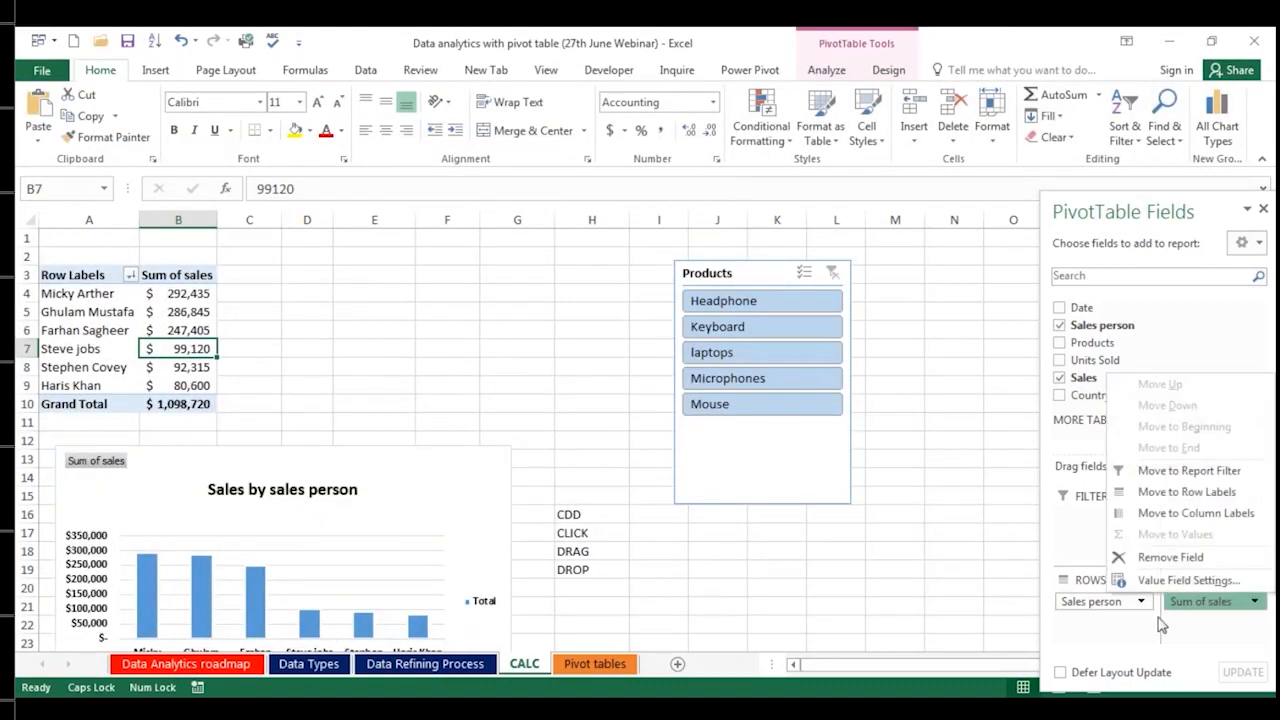
{"action": "left_click", "coordinate": [1125, 635]}
{"action": "left_click_drag", "start_coordinate": [1104, 330], "coordinate": [1200, 640]}
Step: Set the Sum of Sales2 value field to show values as % of Grand Total and compare it with the sales amounts
{"action": "left_click", "coordinate": [1210, 620]}
{"action": "left_click", "coordinate": [1188, 600]}
{"action": "left_click", "coordinate": [580, 399]}
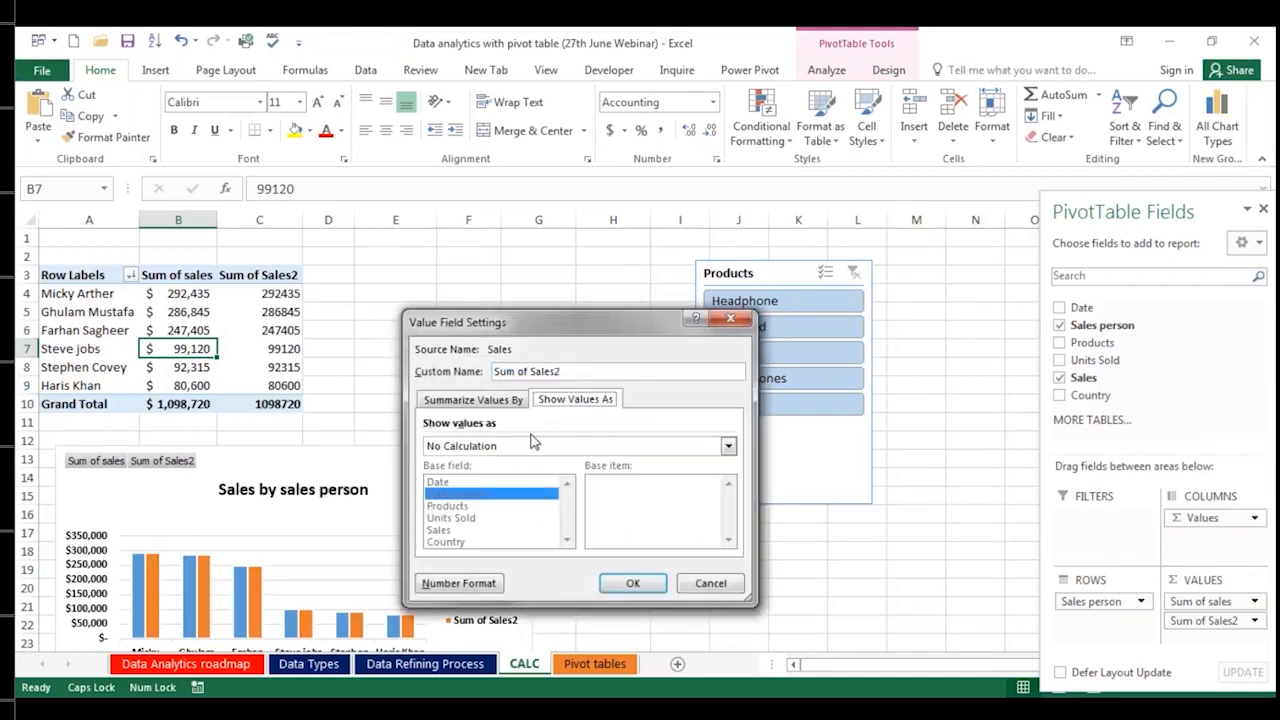
{"action": "left_click", "coordinate": [530, 445]}
{"action": "left_click", "coordinate": [560, 476]}
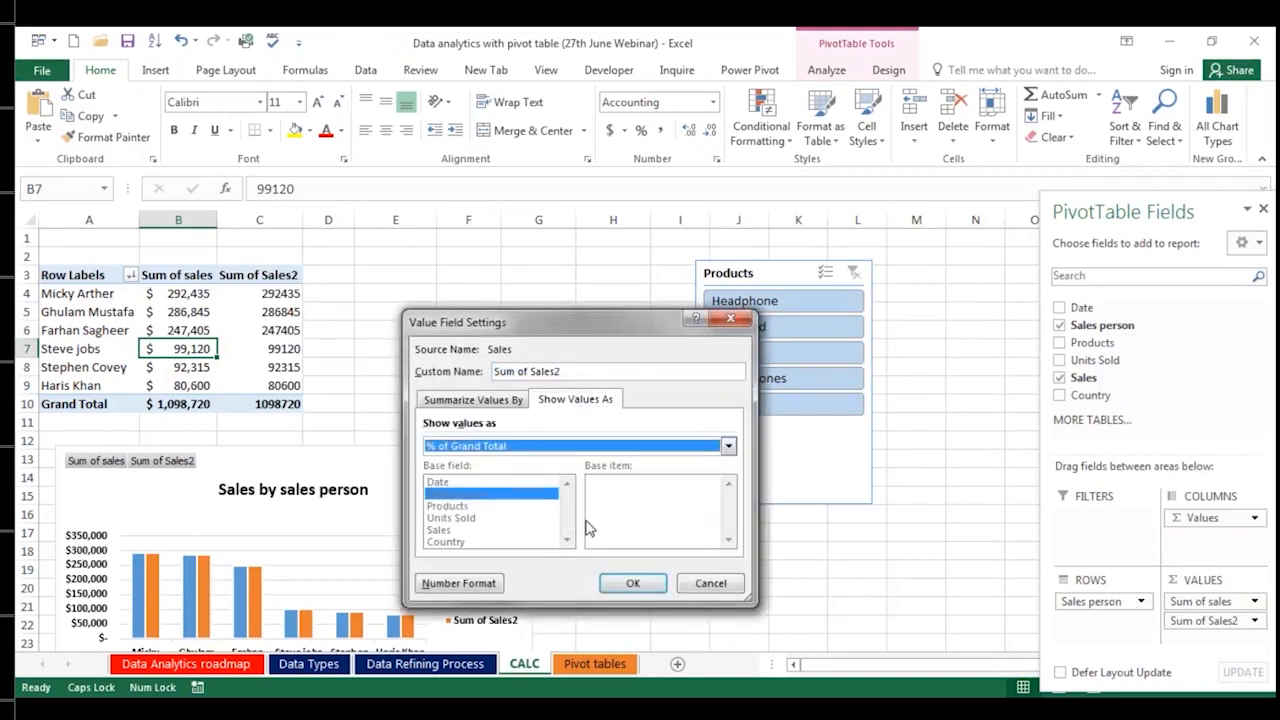
{"action": "left_click", "coordinate": [630, 583]}
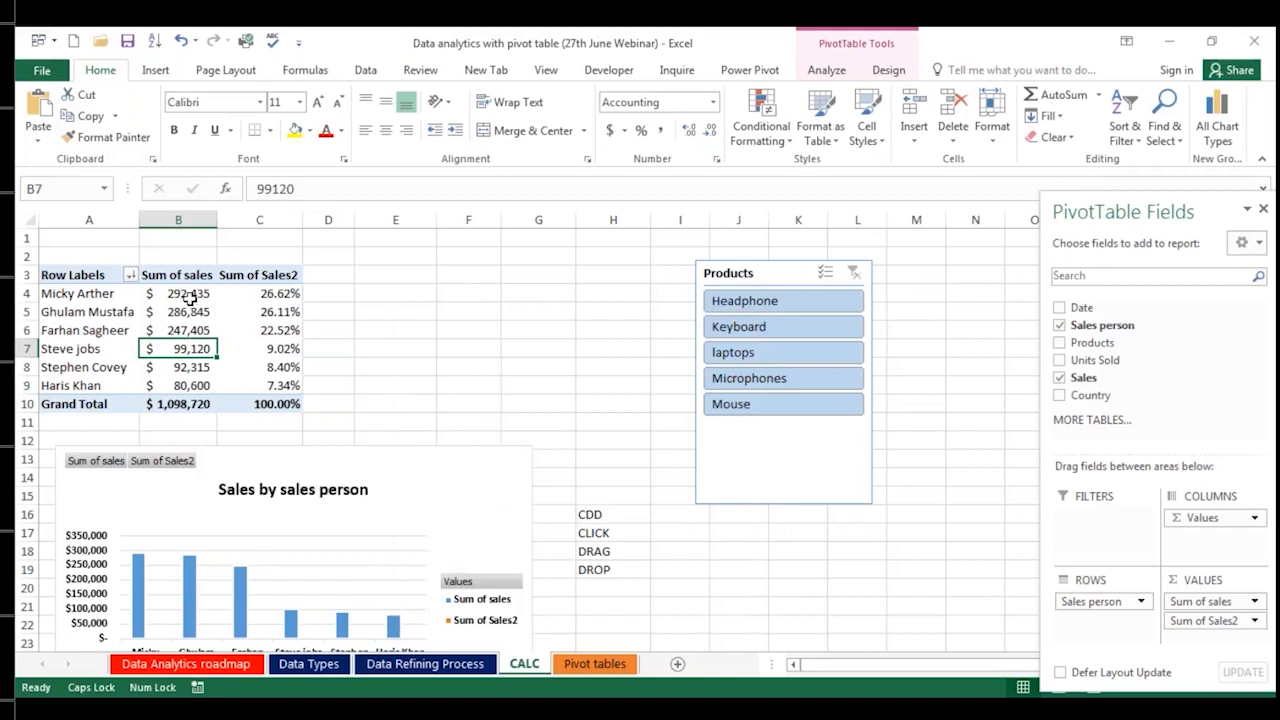
{"action": "left_click", "coordinate": [190, 296]}
{"action": "left_click", "coordinate": [262, 294]}
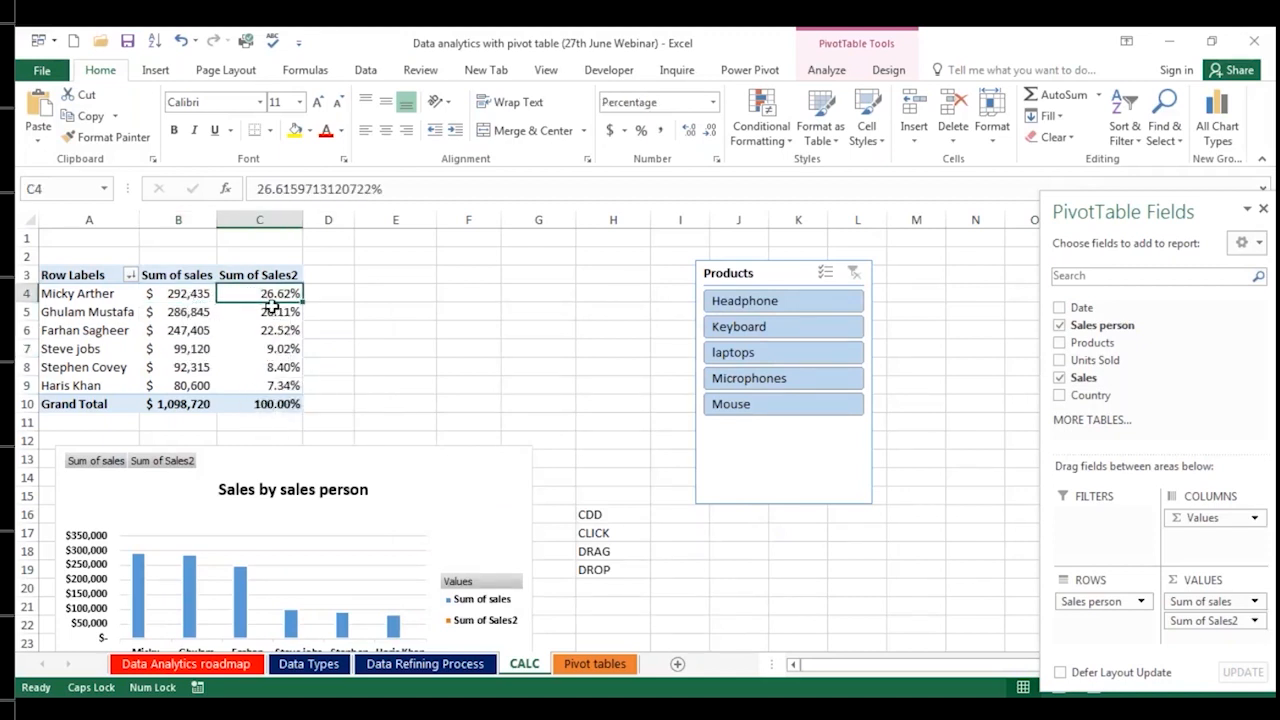
{"action": "left_click", "coordinate": [252, 400]}
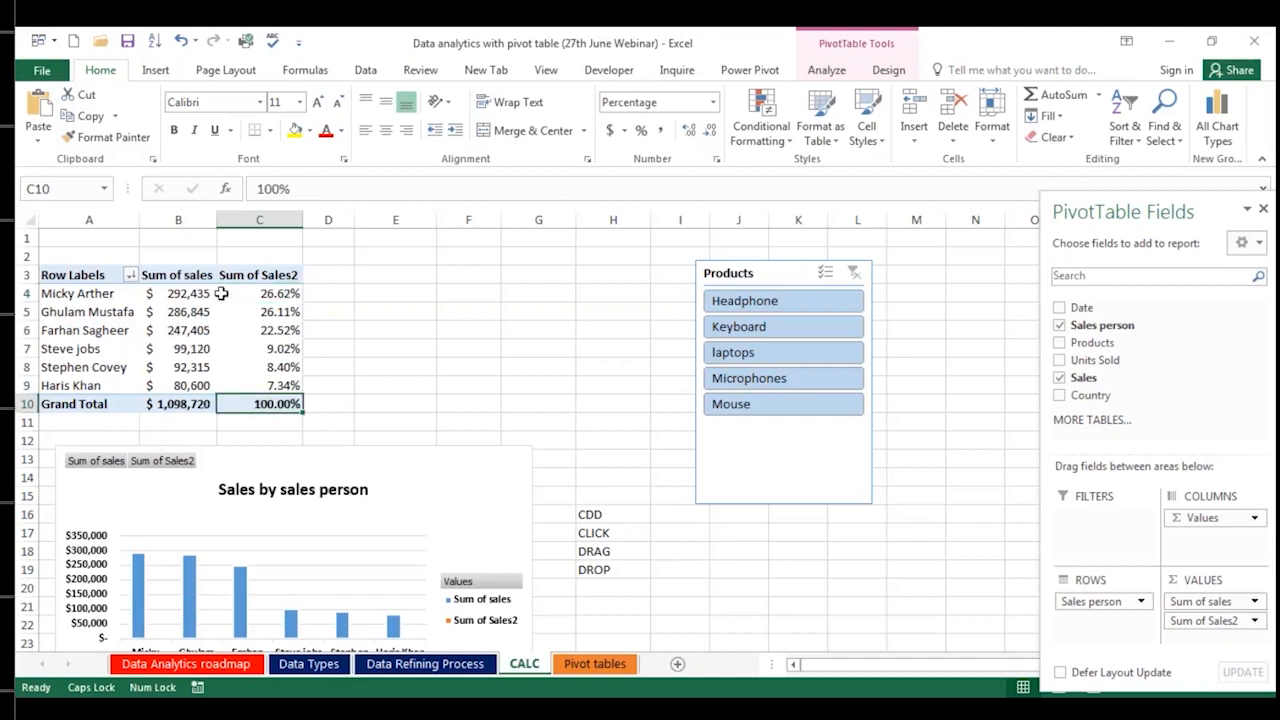
Step: Compare the highest and lowest salespeople's sales amounts with their percentages of the grand total in the pivot table
{"action": "left_click", "coordinate": [262, 296]}
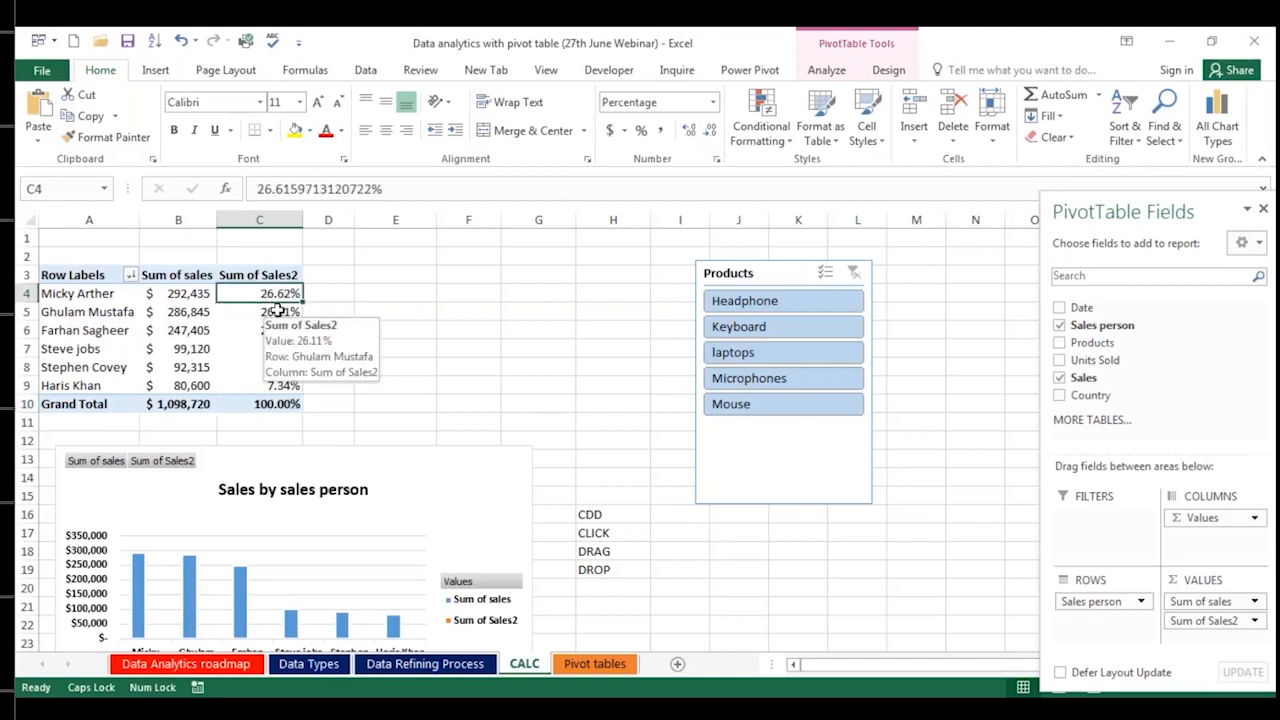
{"action": "left_click", "coordinate": [254, 312]}
{"action": "left_click", "coordinate": [272, 385]}
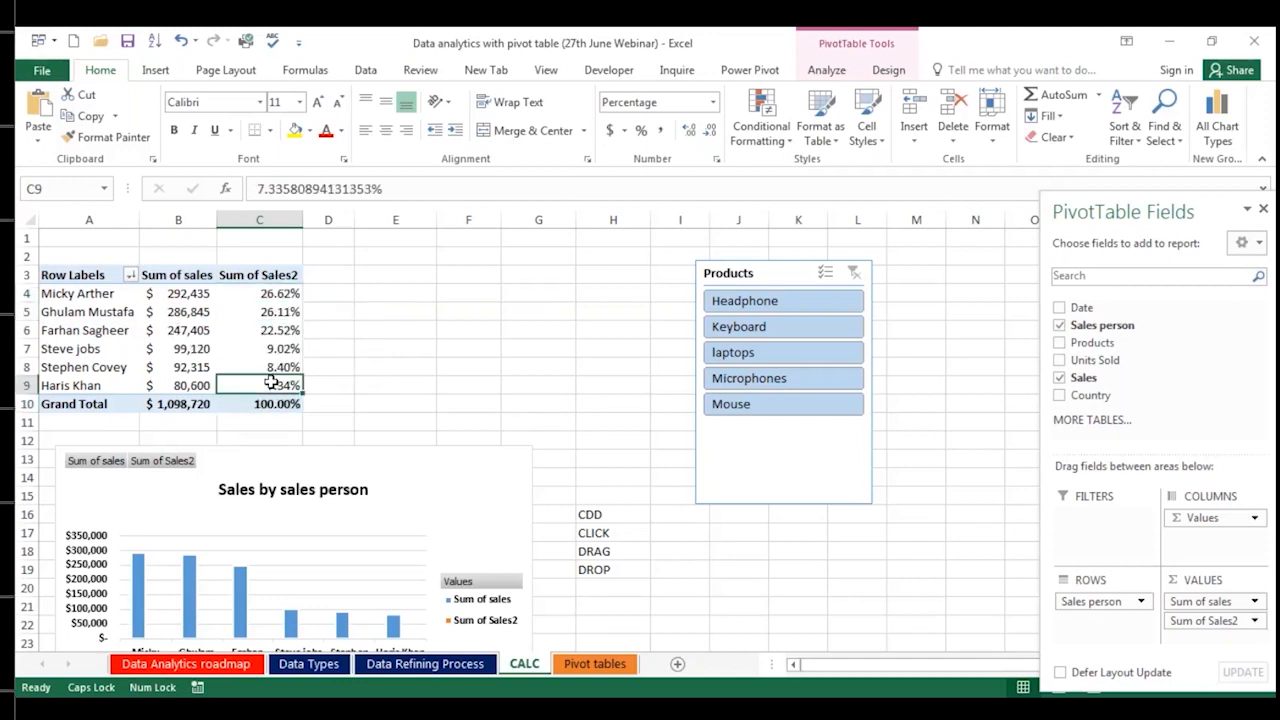
{"action": "left_click", "coordinate": [182, 388]}
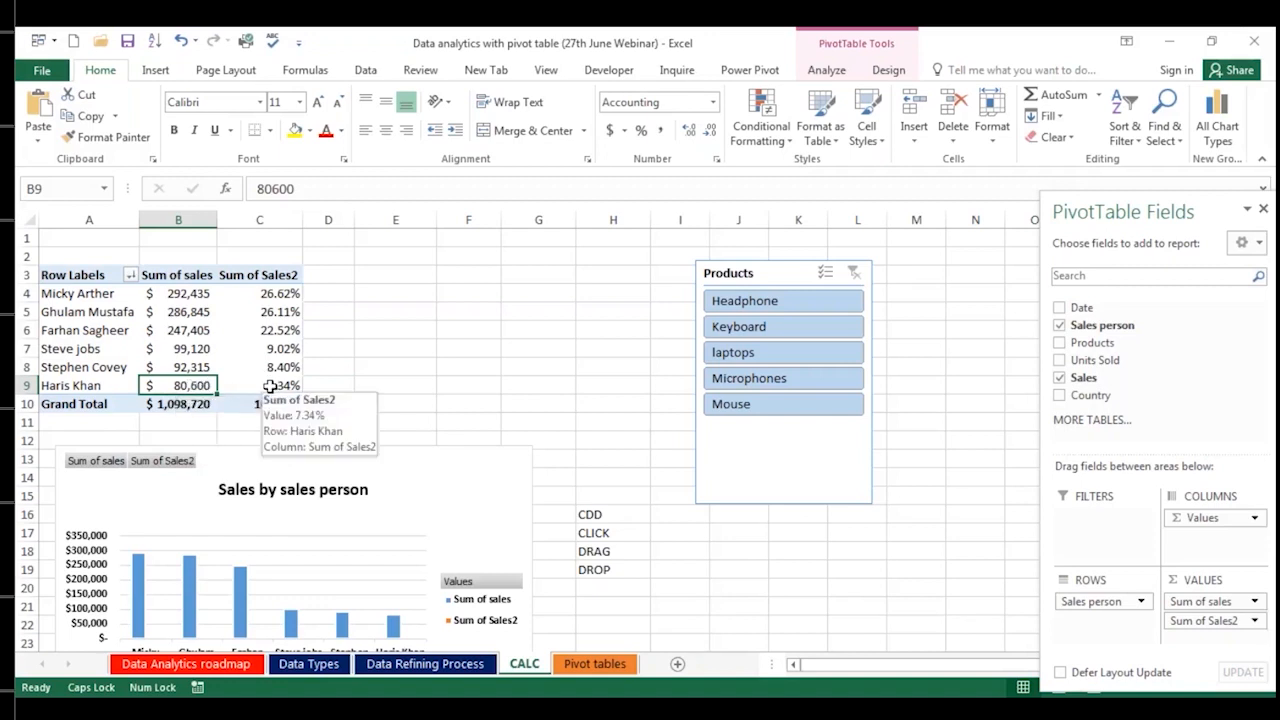
{"action": "left_click", "coordinate": [190, 310]}
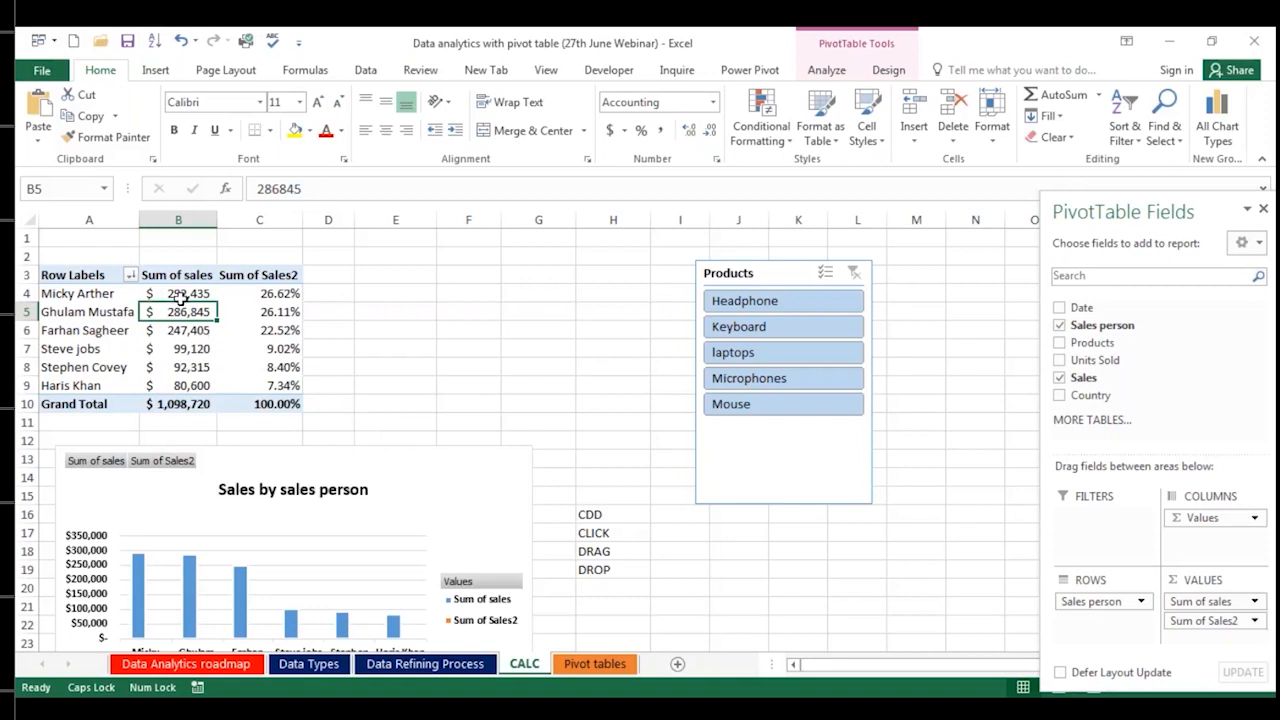
{"action": "left_click", "coordinate": [258, 295]}
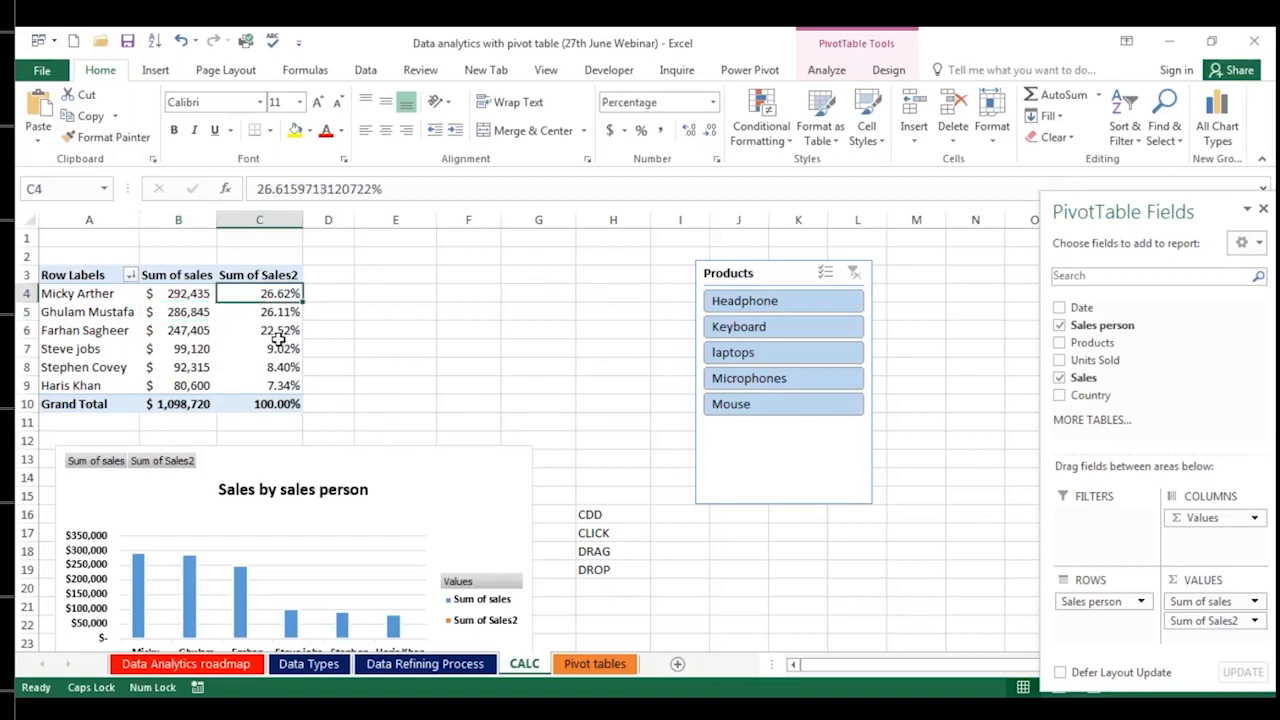
Step: Set the Sum of Sales2 value field to show values as % Running Total In with Sales person as the base field
{"action": "mouse_move", "coordinate": [278, 340]}
{"action": "left_click", "coordinate": [1164, 620]}
{"action": "left_click", "coordinate": [1165, 602]}
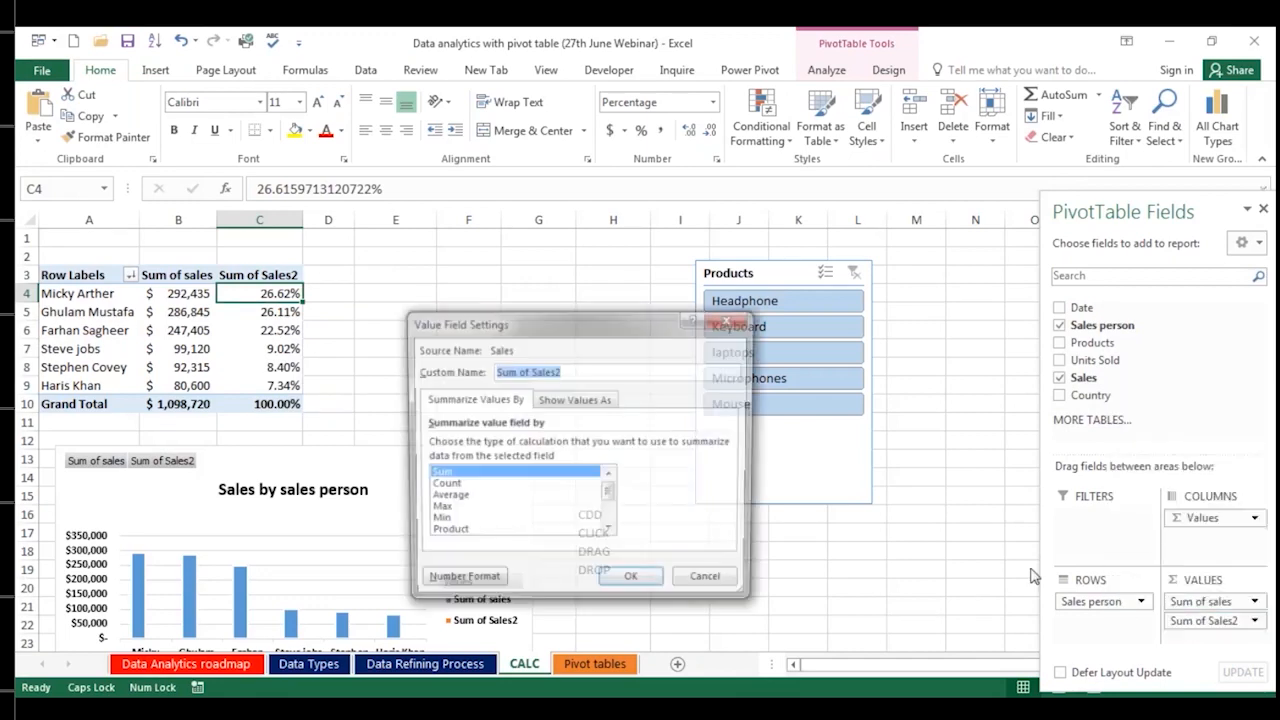
{"action": "left_click", "coordinate": [580, 400]}
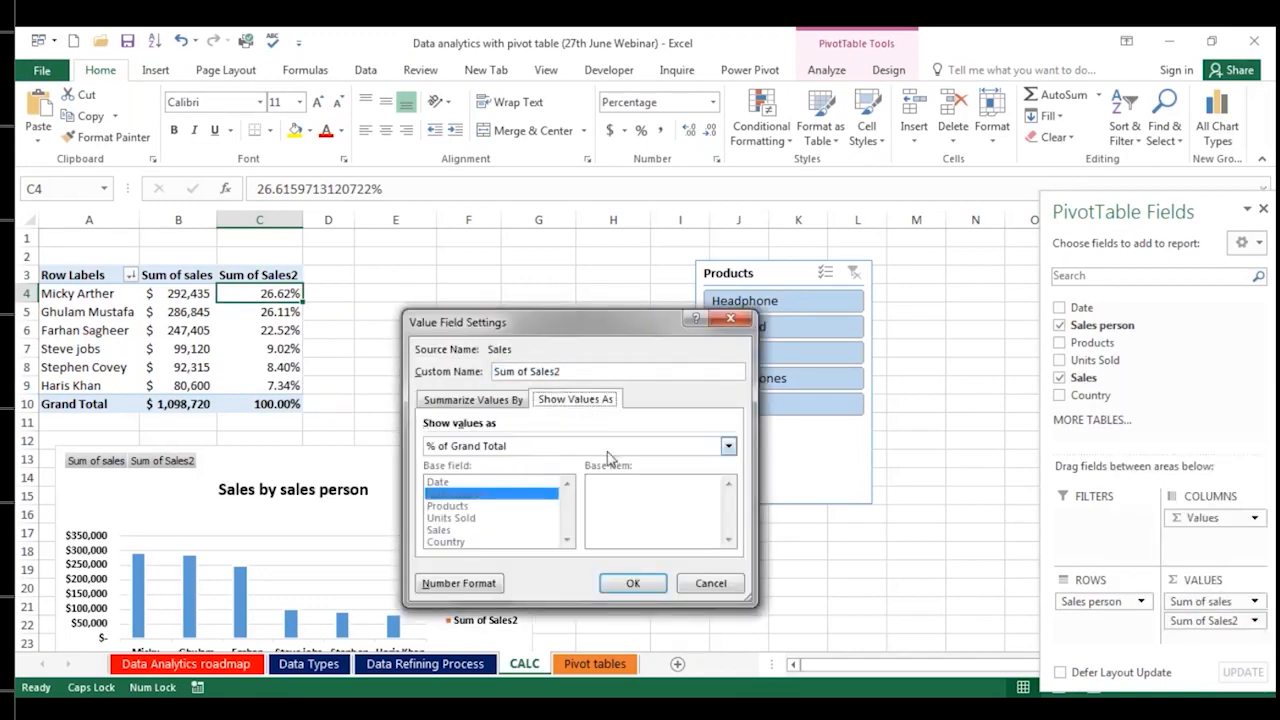
{"action": "left_click", "coordinate": [728, 446]}
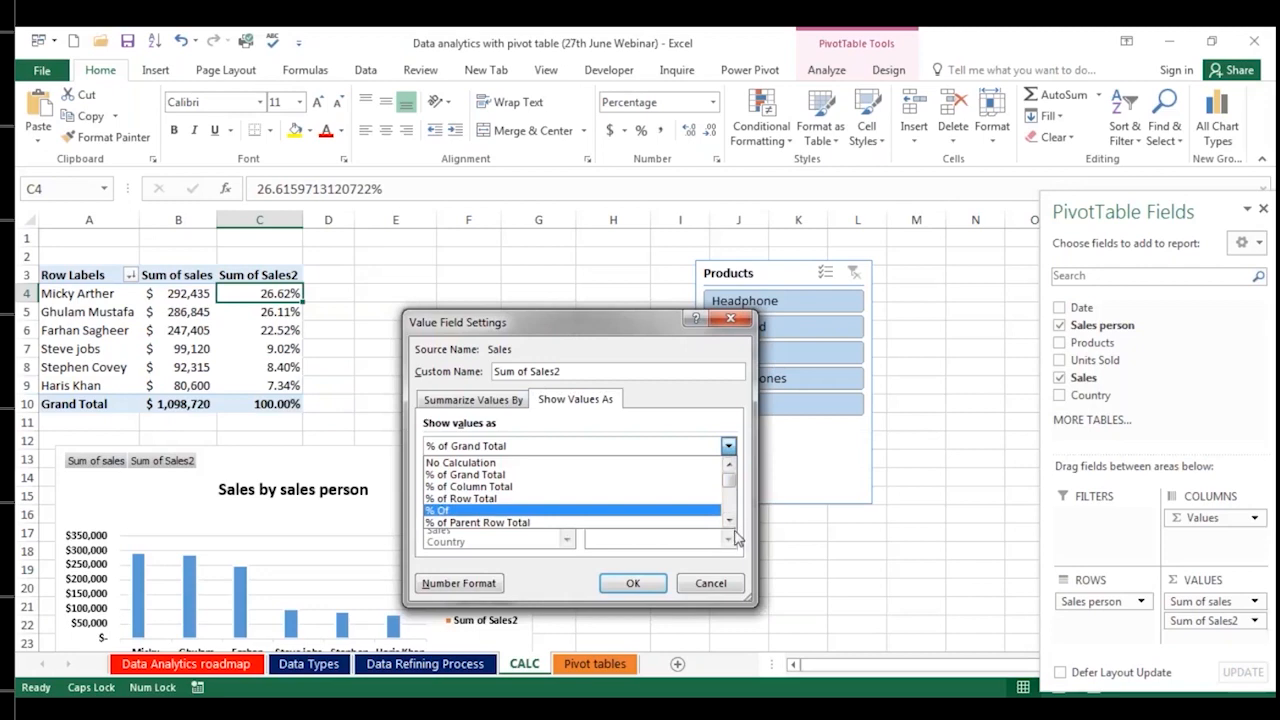
{"action": "left_click", "coordinate": [731, 523]}
{"action": "left_click", "coordinate": [731, 523]}
{"action": "left_click", "coordinate": [731, 523]}
{"action": "left_click", "coordinate": [731, 523]}
{"action": "left_click", "coordinate": [731, 523]}
{"action": "left_click", "coordinate": [731, 523]}
{"action": "left_click", "coordinate": [731, 523]}
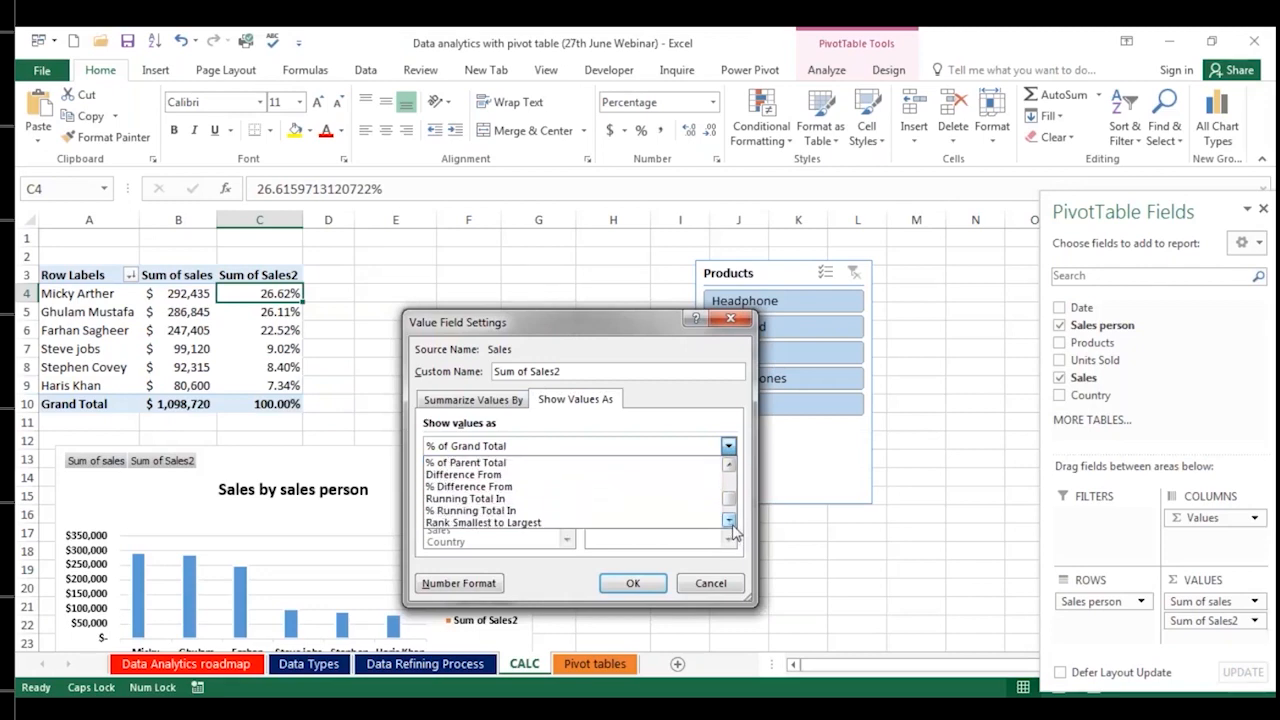
{"action": "left_click", "coordinate": [538, 512]}
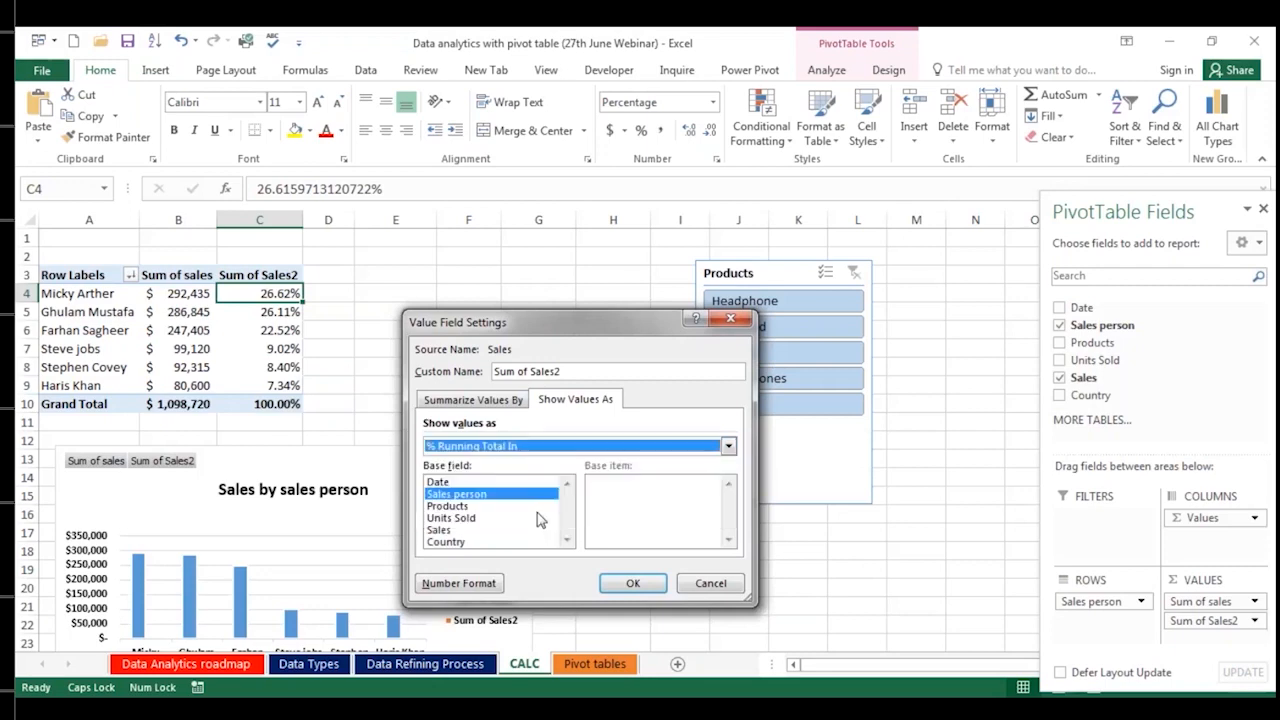
{"action": "left_click", "coordinate": [632, 583]}
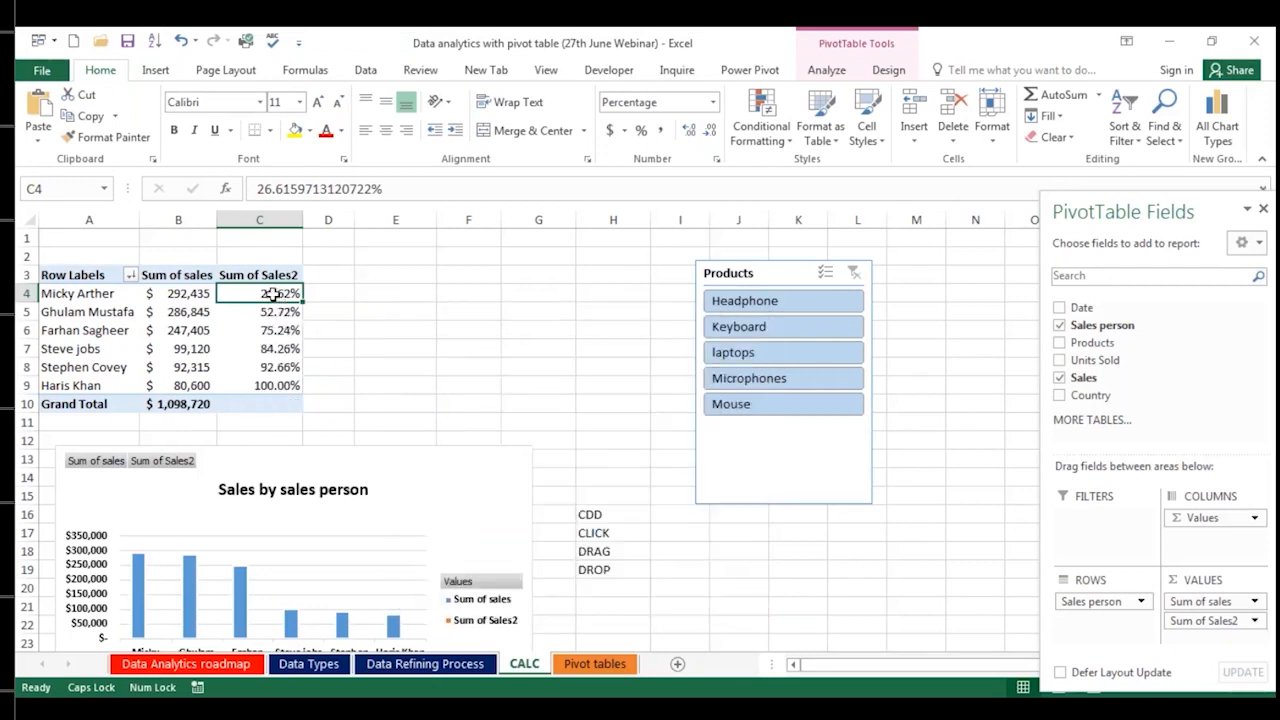
Step: Examine the cumulative sales percentages for the top two and top three salespeople in the pivot table
{"action": "left_click", "coordinate": [113, 293]}
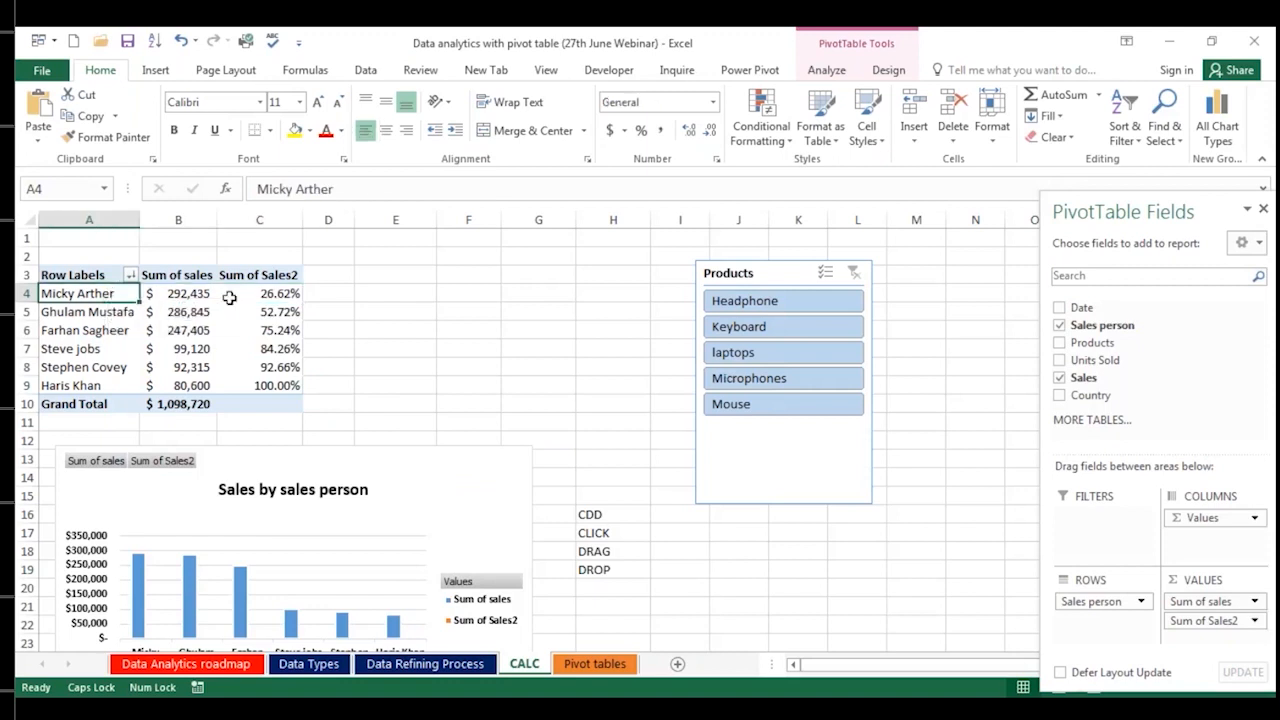
{"action": "left_click", "coordinate": [267, 315]}
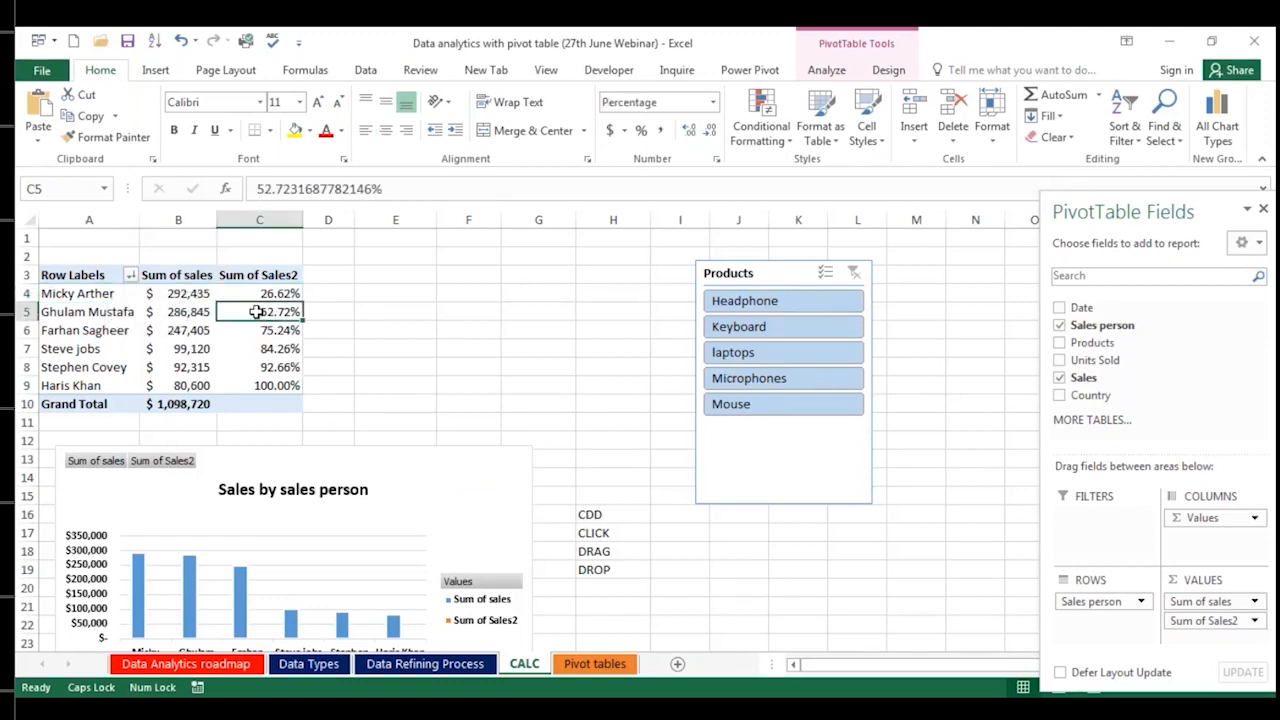
{"action": "left_click_drag", "start_coordinate": [115, 293], "coordinate": [298, 313]}
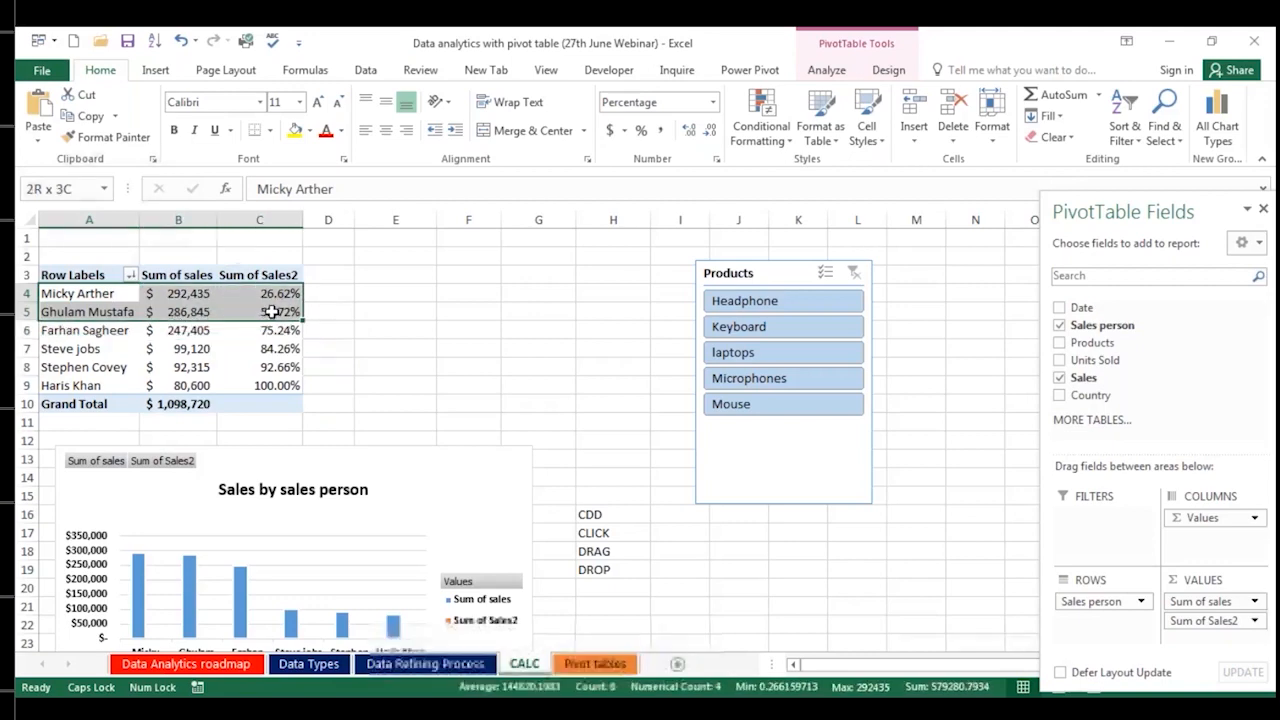
{"action": "left_click", "coordinate": [362, 342]}
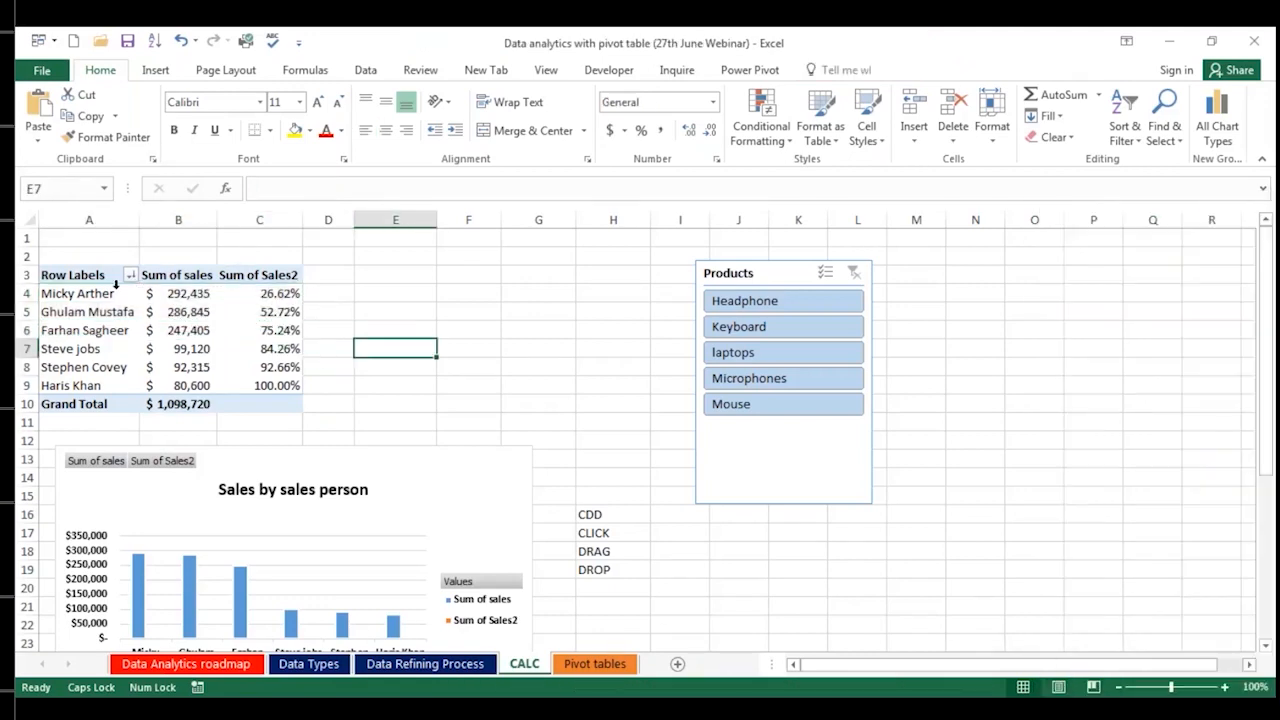
{"action": "left_click_drag", "start_coordinate": [113, 293], "coordinate": [279, 333]}
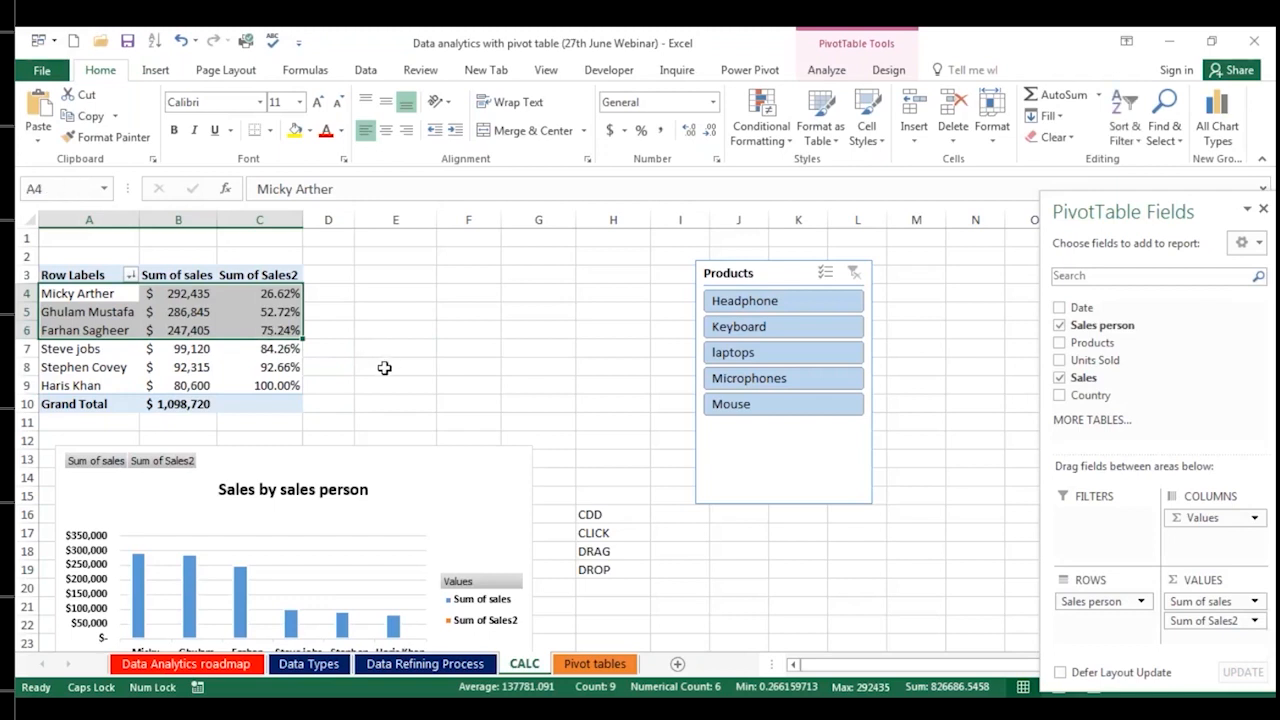
Step: Enter the text "Pareto Analysis" in cell E5 beside the pivot table
{"action": "left_click", "coordinate": [400, 317]}
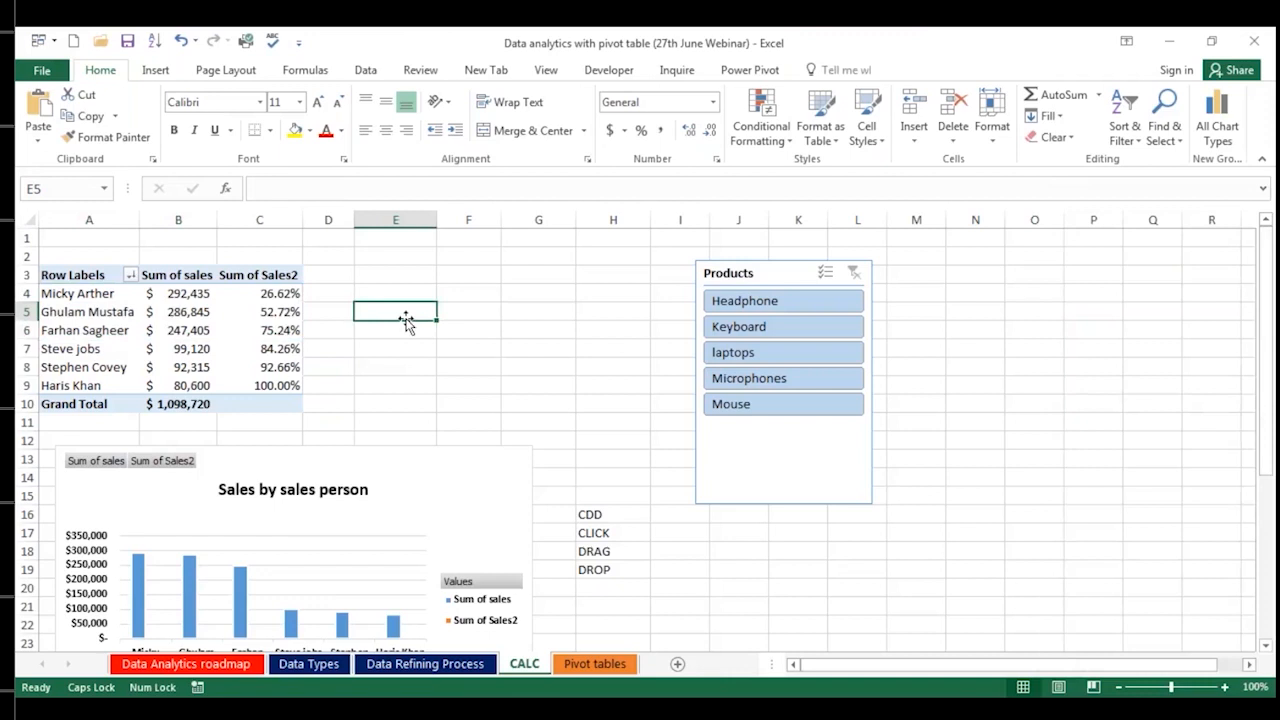
{"action": "type", "text": "Pa"}
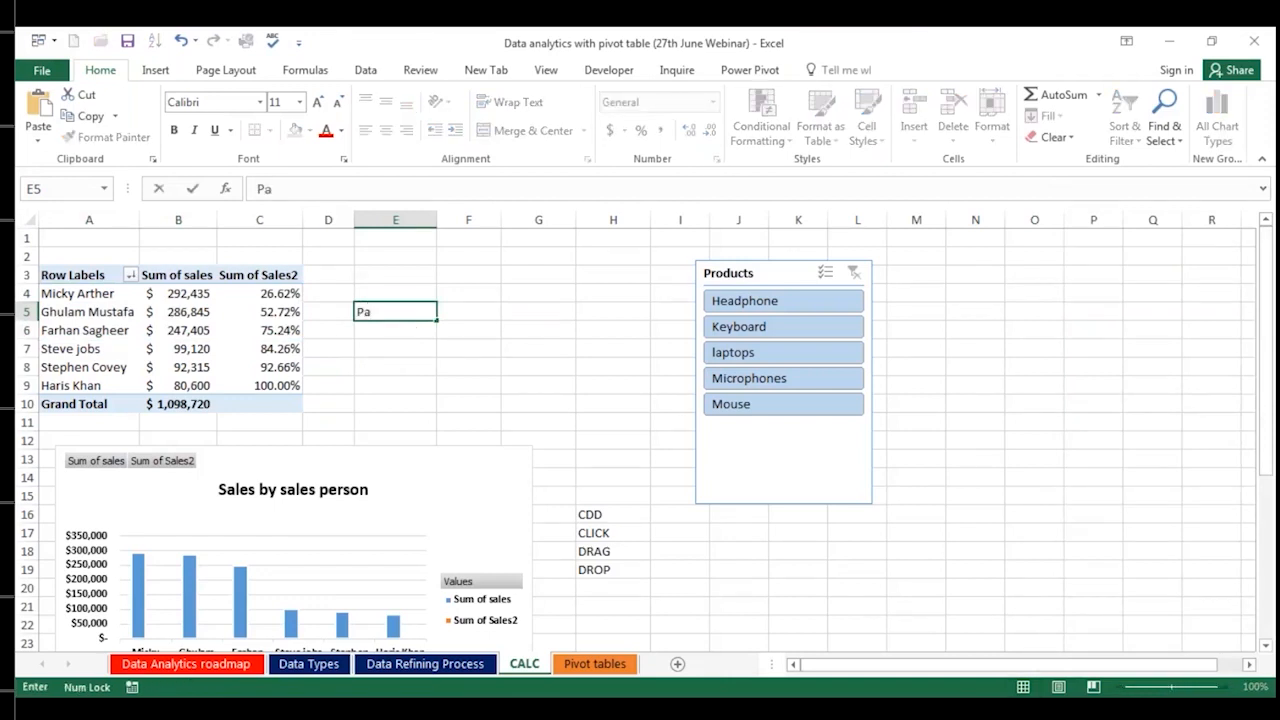
{"action": "type", "text": "reto"}
{"action": "key", "text": "Caps_Lock"}
{"action": "type", "text": "A"}
{"action": "key", "text": "Caps_Lock"}
{"action": "type", "text": "nalysis"}
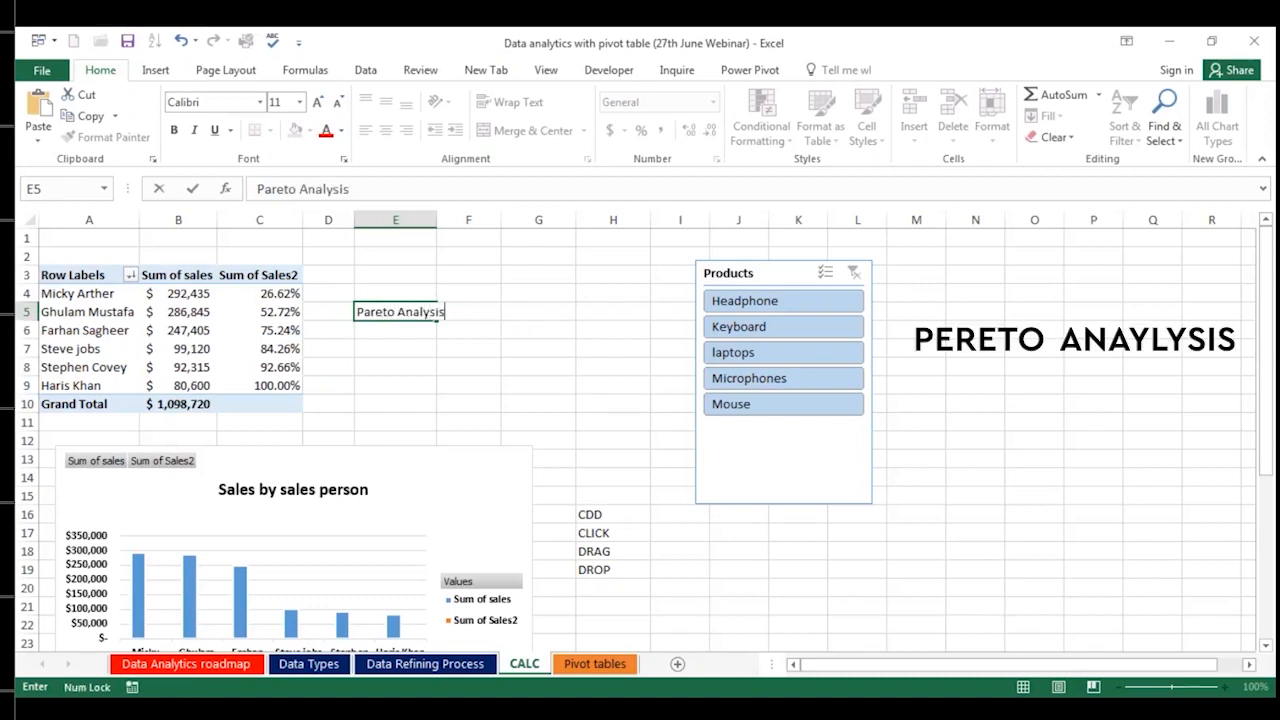
{"action": "key", "text": "Return"}
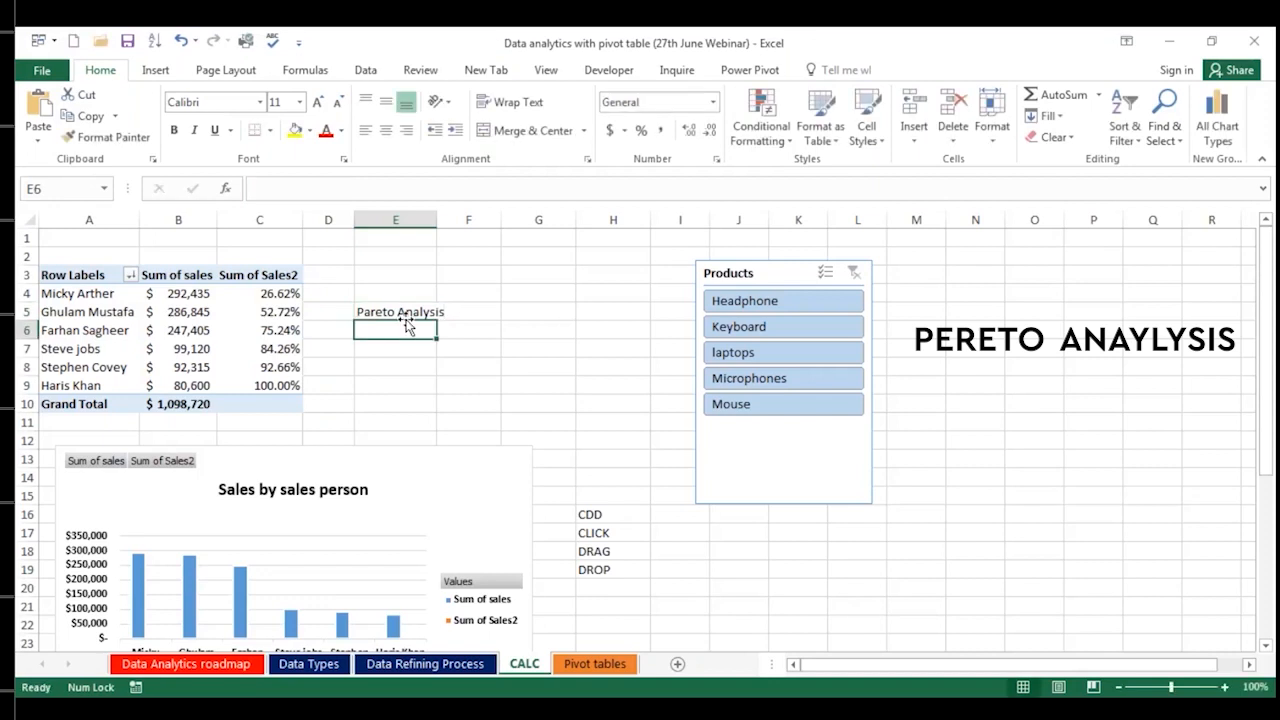
Step: Move the Sales by sales person chart up to the first rows of the sheet, partly over the pivot table
{"action": "left_click", "coordinate": [228, 331]}
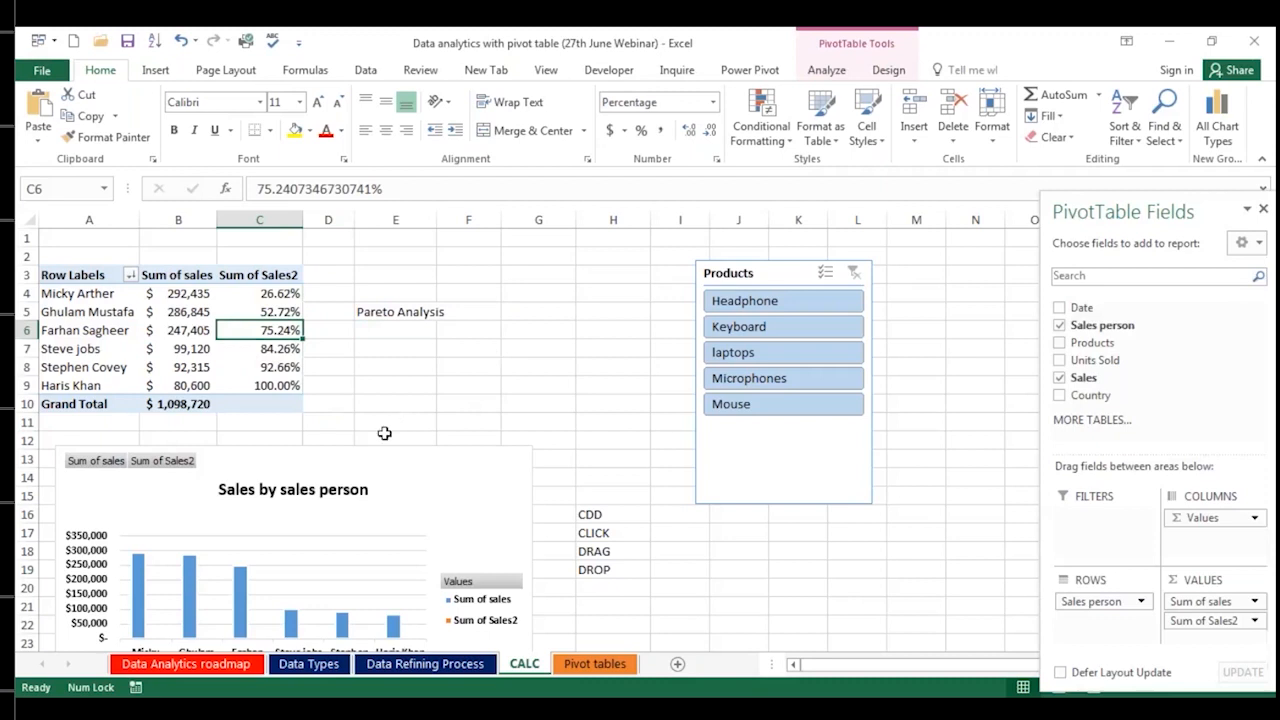
{"action": "left_click", "coordinate": [389, 466]}
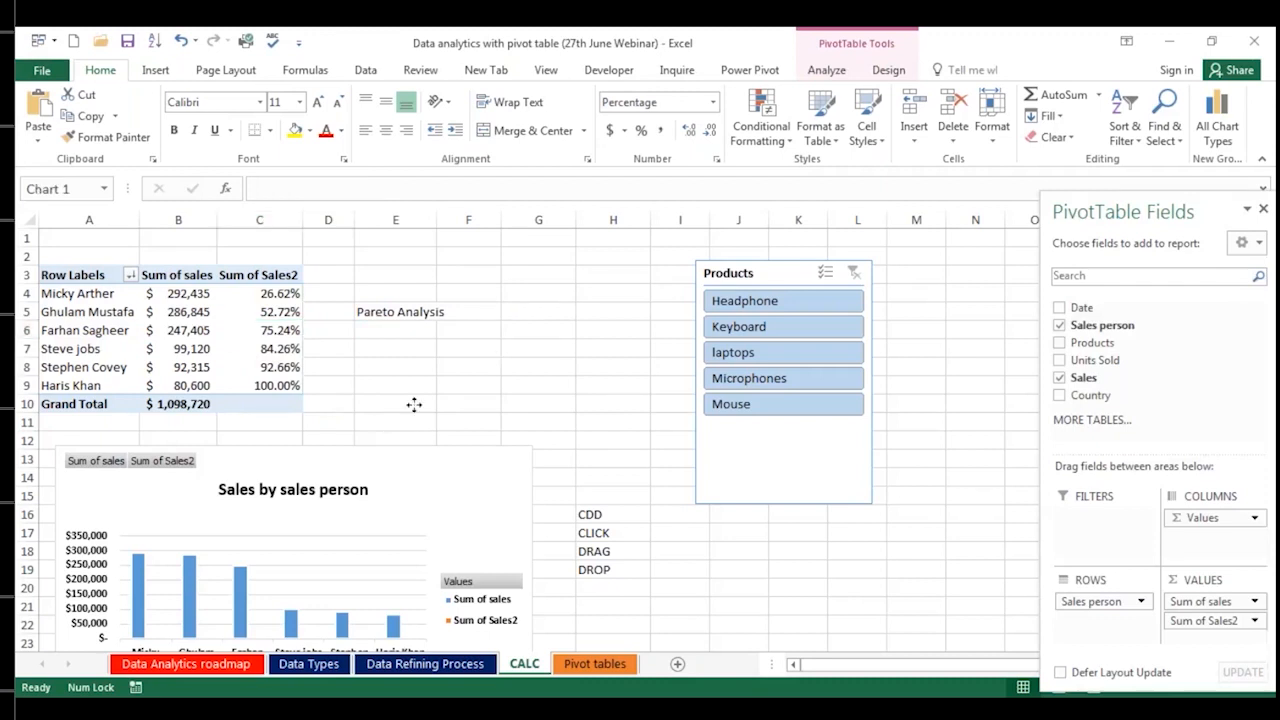
{"action": "left_click_drag", "start_coordinate": [414, 404], "coordinate": [448, 360]}
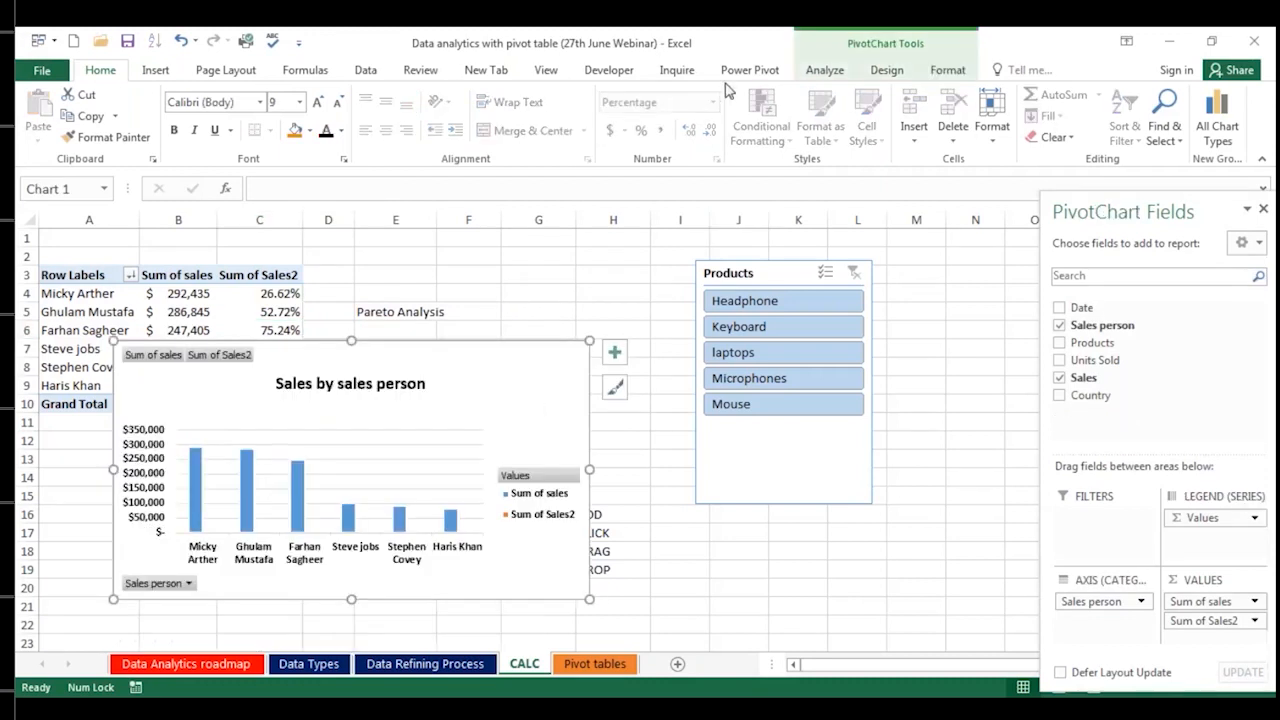
{"action": "left_click_drag", "start_coordinate": [520, 364], "coordinate": [556, 254]}
Step: Change the chart to a Combo with Sum of sales as Clustered Column and Sum of Sales2 as Line on the secondary axis
{"action": "left_click", "coordinate": [948, 74]}
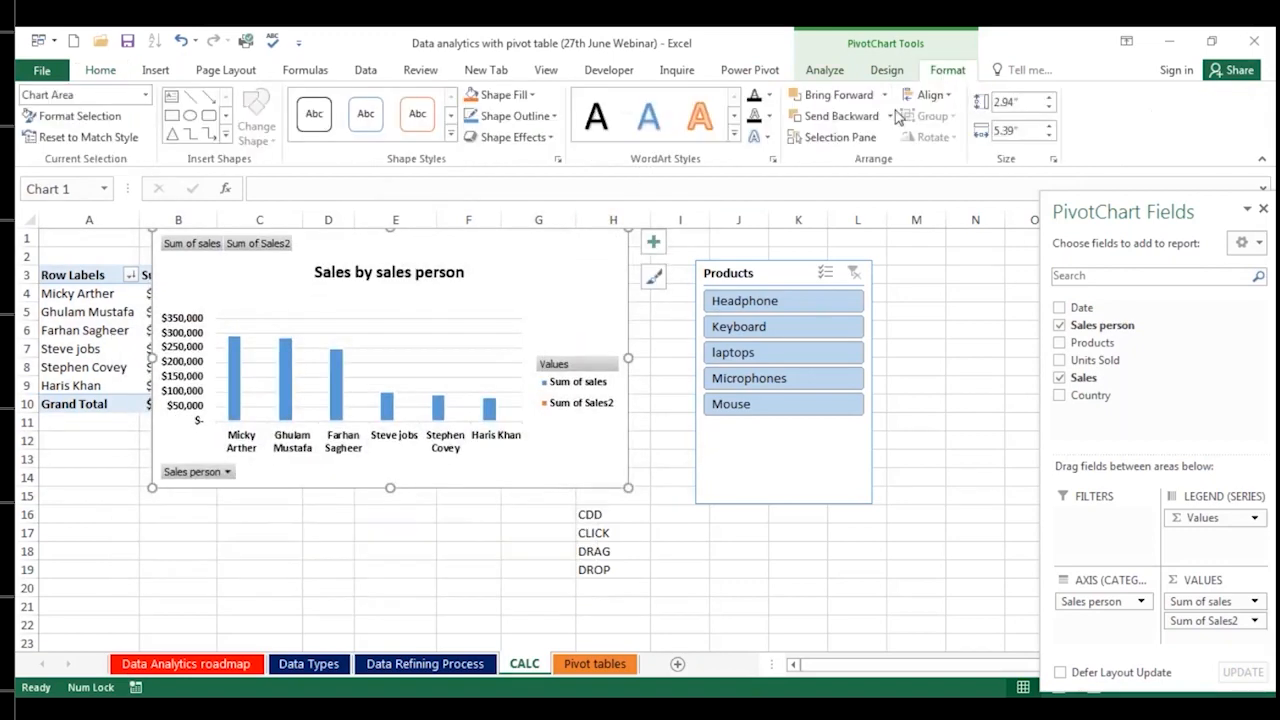
{"action": "left_click", "coordinate": [886, 70]}
{"action": "left_click", "coordinate": [970, 122]}
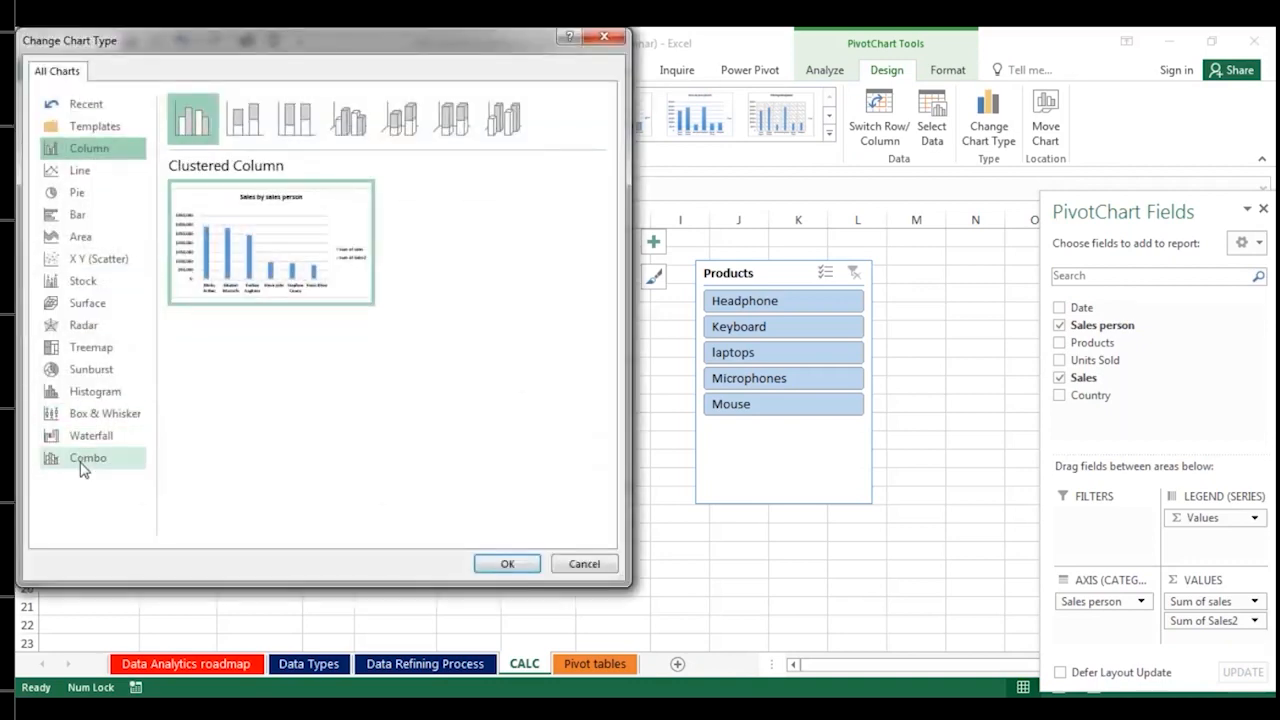
{"action": "left_click_drag", "start_coordinate": [298, 42], "coordinate": [348, 78]}
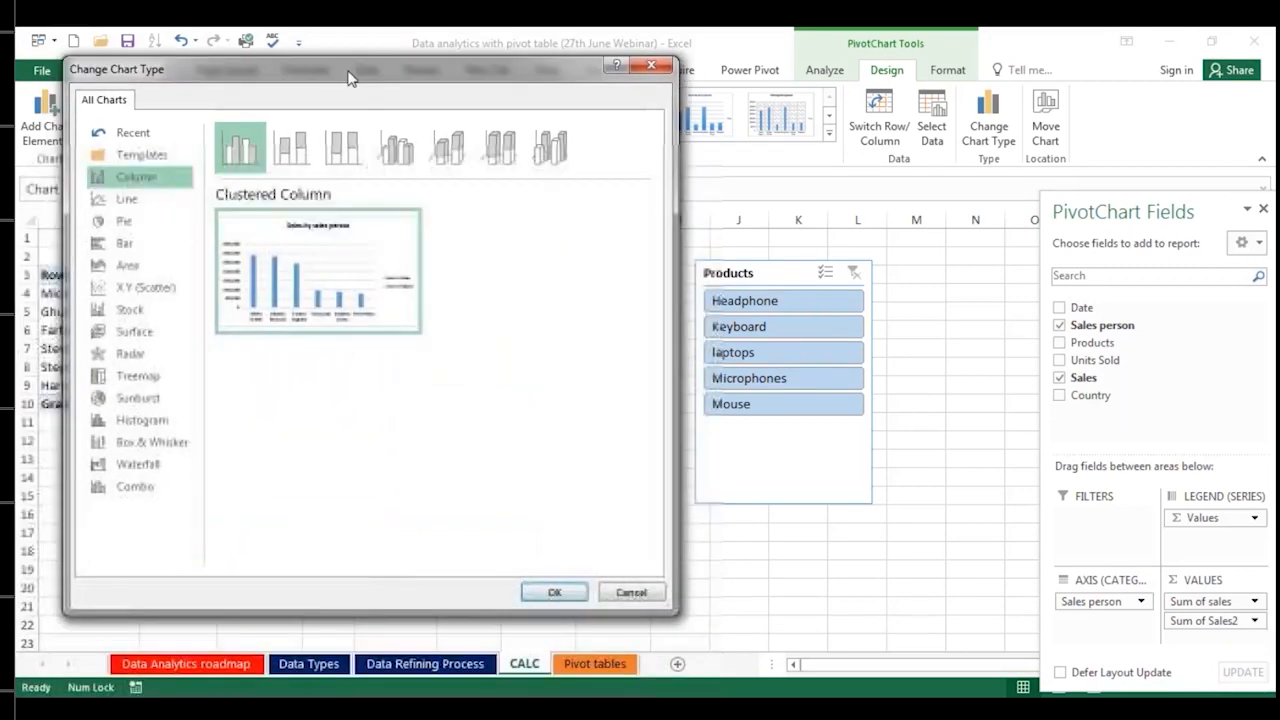
{"action": "left_click", "coordinate": [140, 487]}
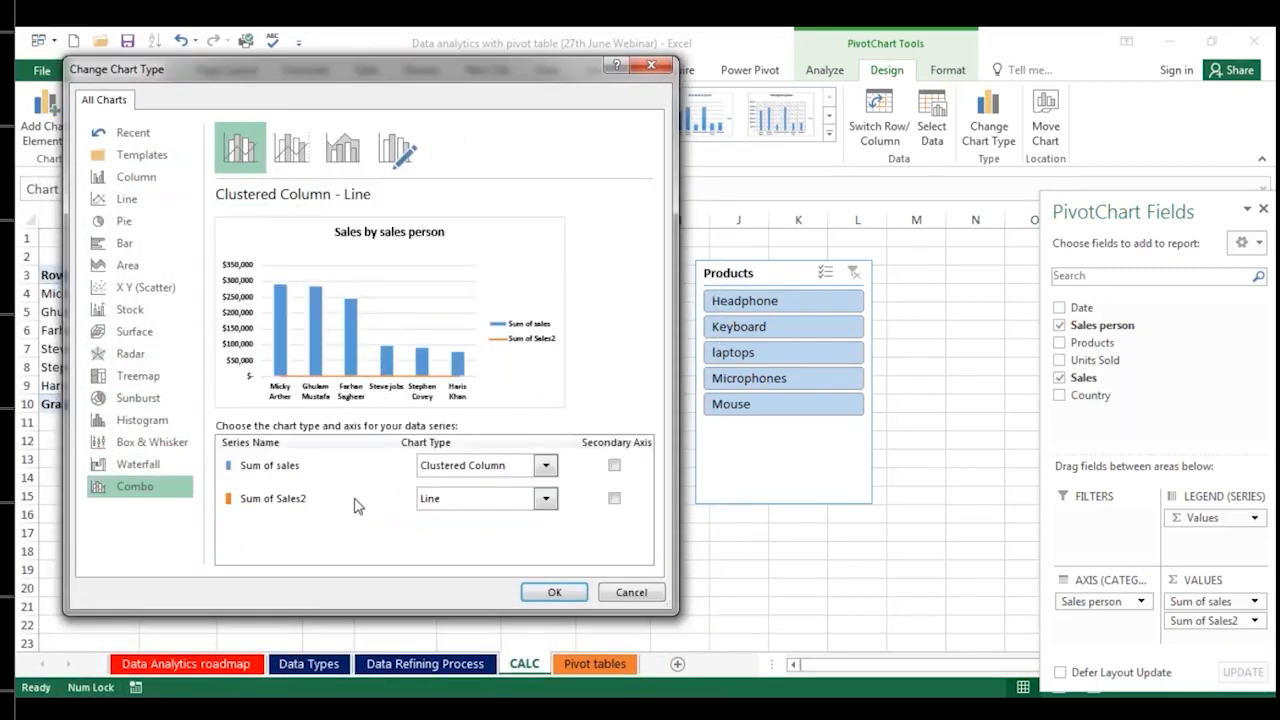
{"action": "left_click", "coordinate": [614, 500]}
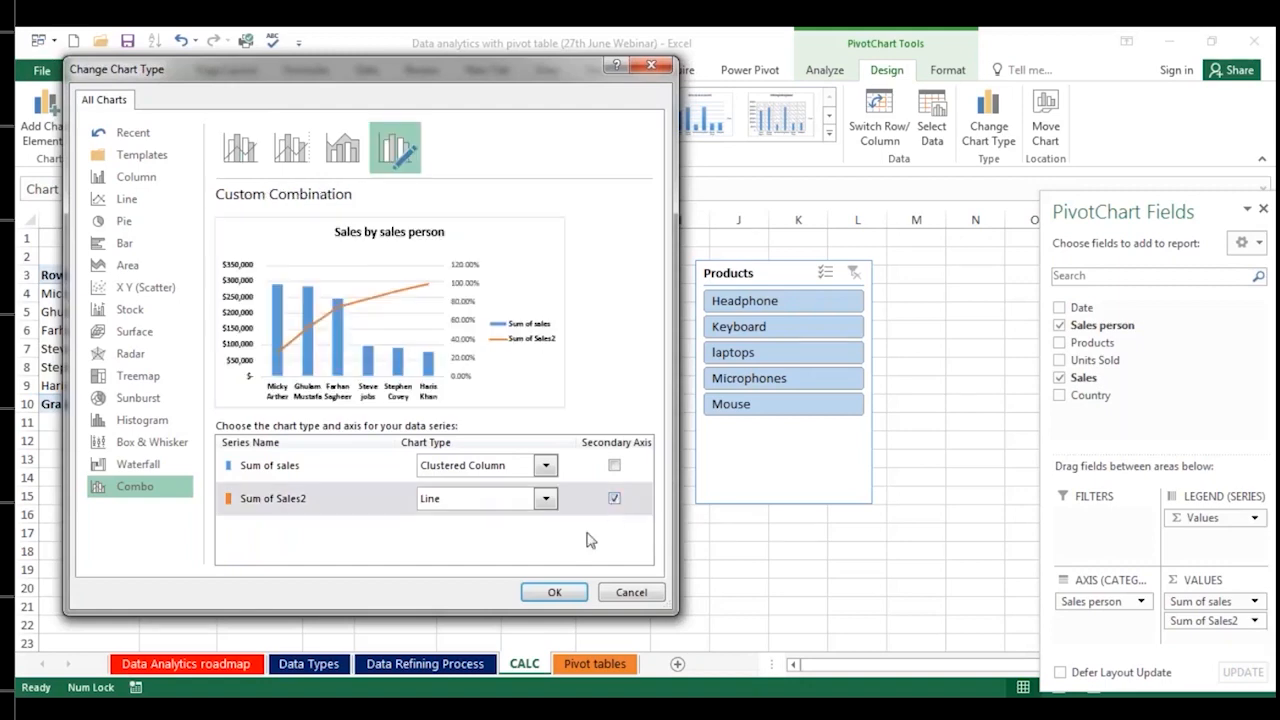
{"action": "left_click", "coordinate": [554, 592]}
{"action": "left_click_drag", "start_coordinate": [329, 260], "coordinate": [302, 298]}
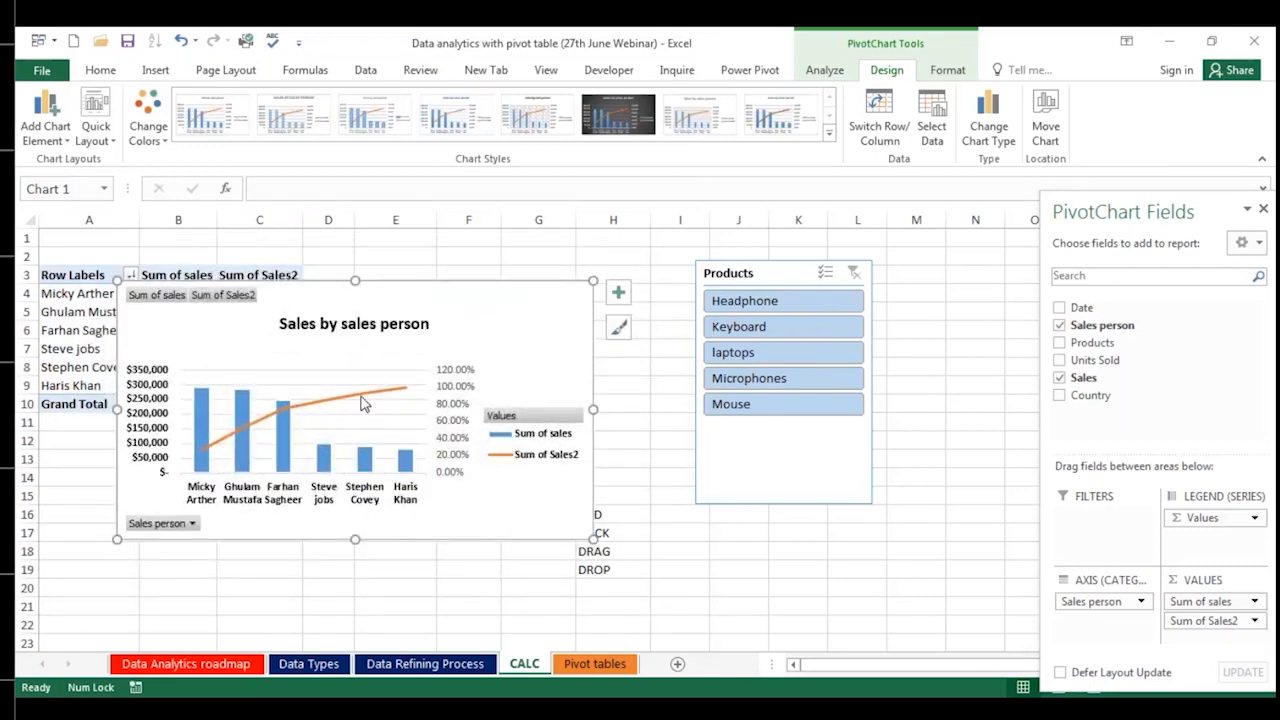
Step: Add data labels to the chart's Sum of Sales2 line and make them bold
{"action": "left_click", "coordinate": [364, 393]}
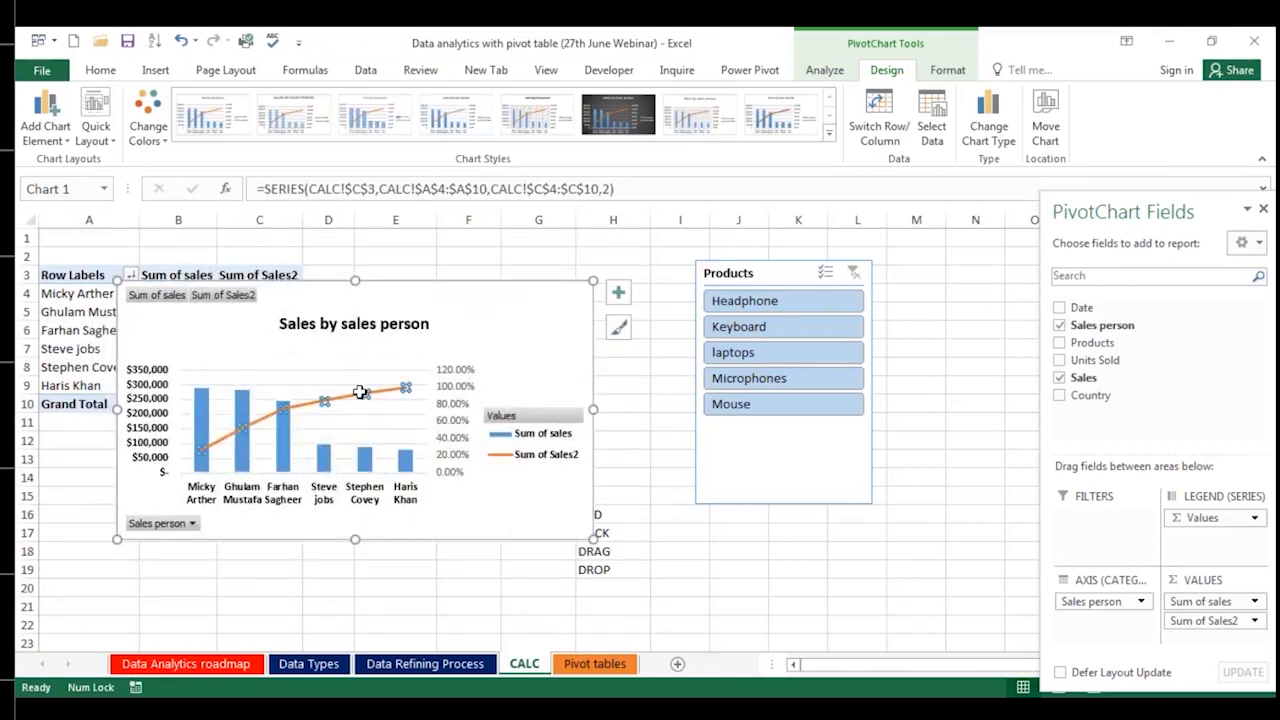
{"action": "left_click", "coordinate": [618, 292]}
{"action": "left_click", "coordinate": [664, 366]}
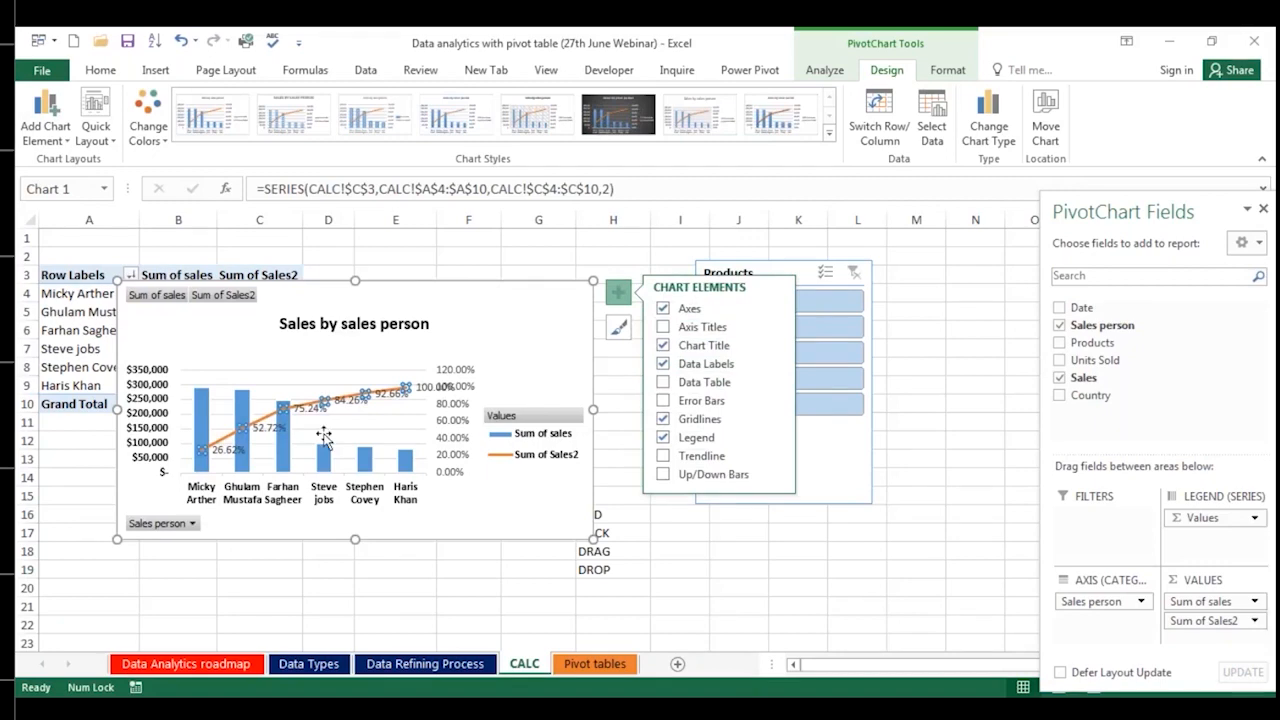
{"action": "left_click", "coordinate": [156, 70]}
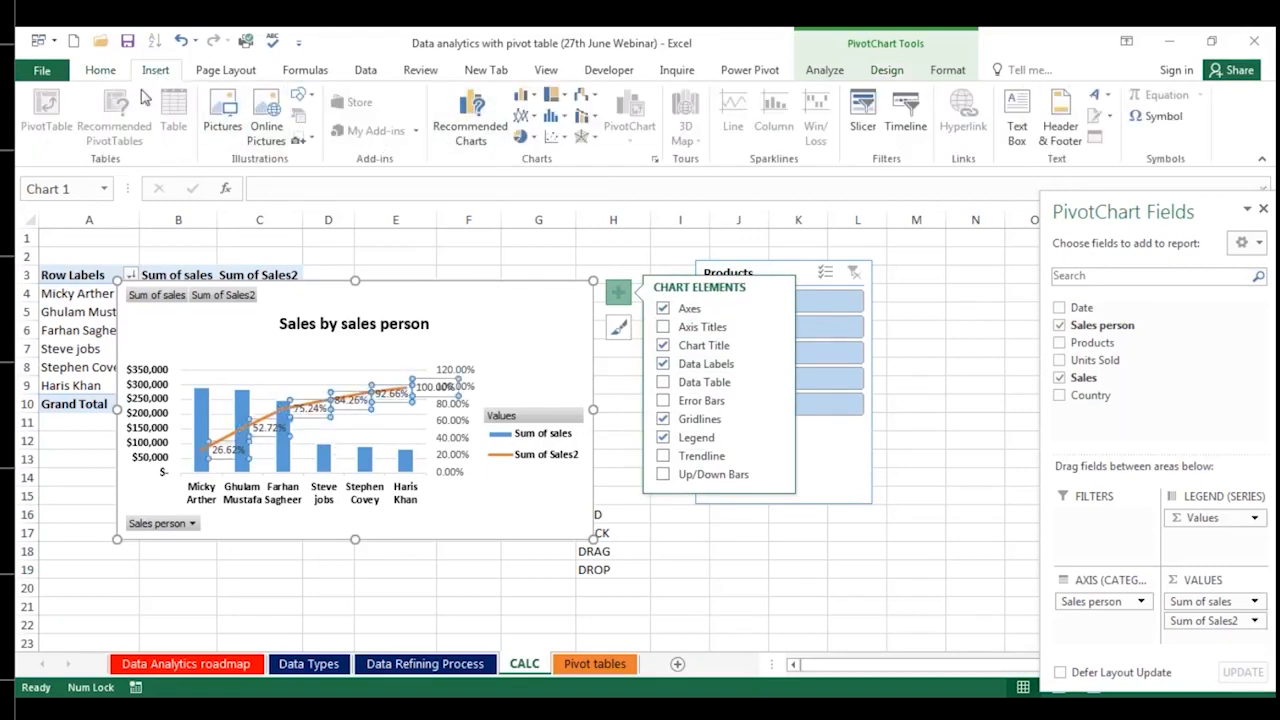
{"action": "left_click", "coordinate": [102, 71]}
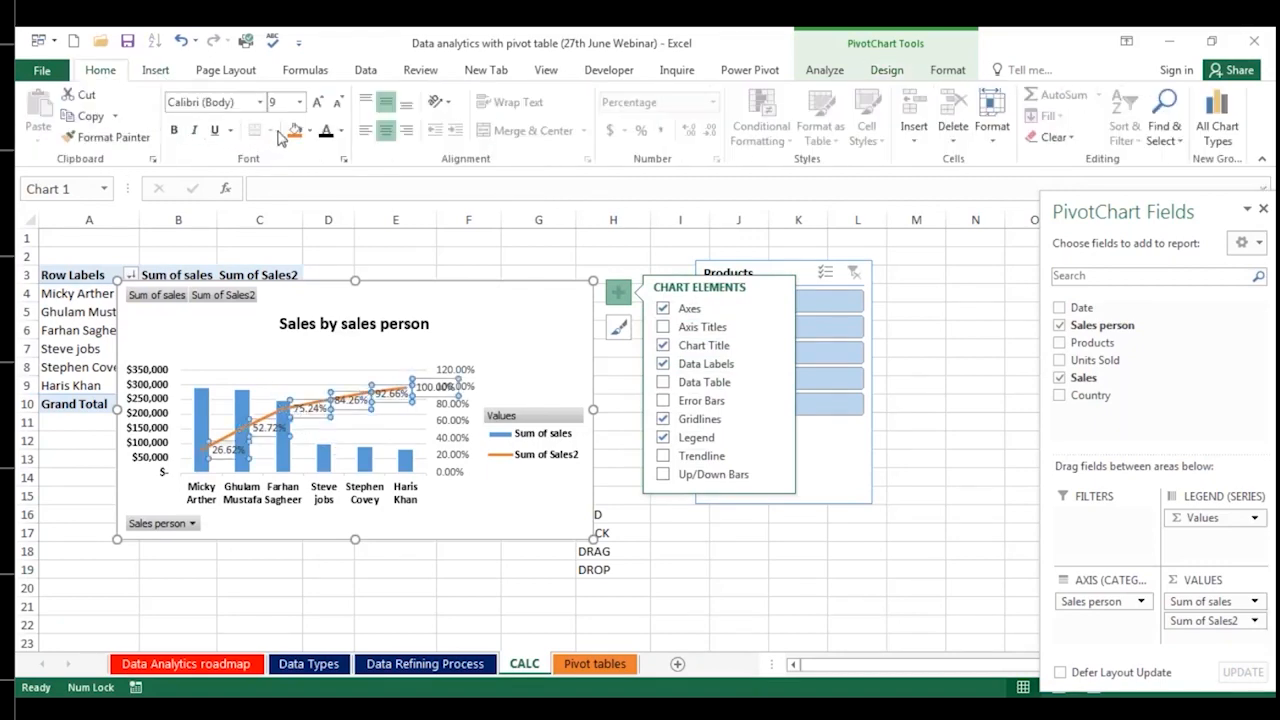
{"action": "left_click", "coordinate": [175, 133]}
{"action": "left_click", "coordinate": [242, 528]}
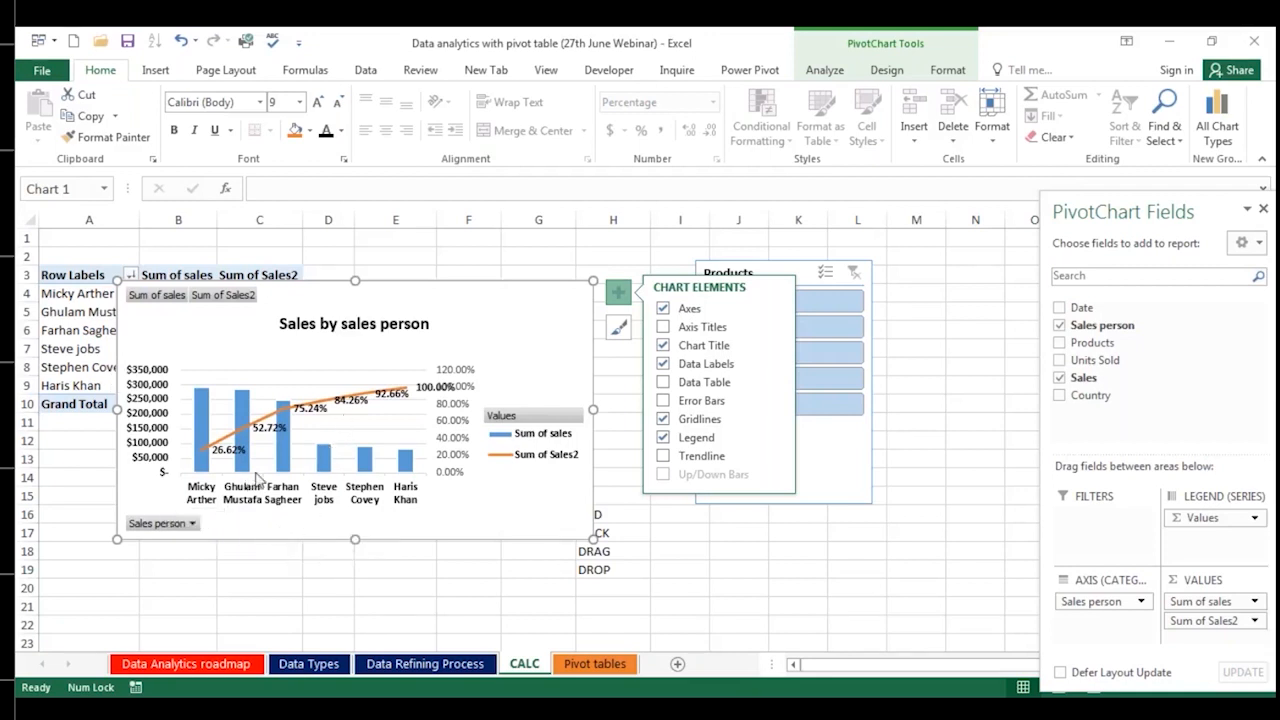
Step: Replace Sales person with Products as the chart's axis field and move the chart below the pivot table
{"action": "left_click_drag", "start_coordinate": [1091, 612], "coordinate": [1020, 490]}
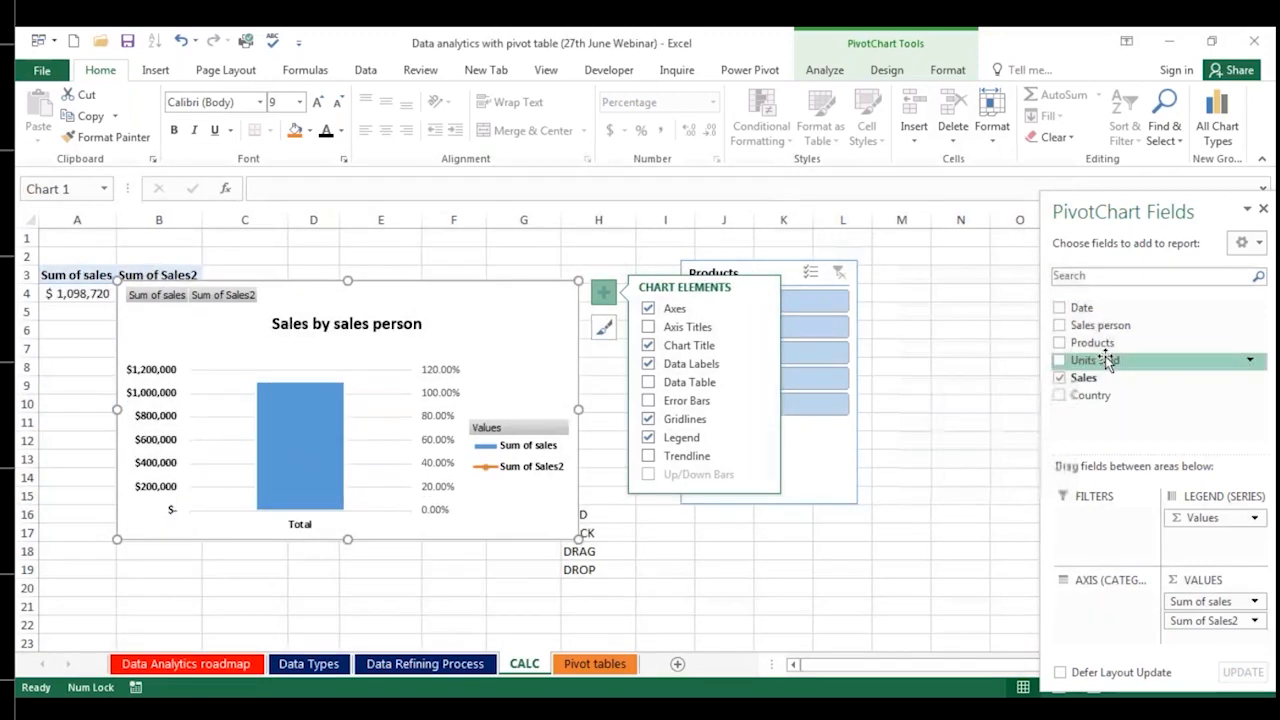
{"action": "left_click_drag", "start_coordinate": [1107, 350], "coordinate": [1100, 605]}
{"action": "left_click_drag", "start_coordinate": [511, 318], "coordinate": [433, 429]}
Step: Set Sum of Sales2 to show values as % Running Total In with Products as the base field
{"action": "left_click", "coordinate": [1190, 622]}
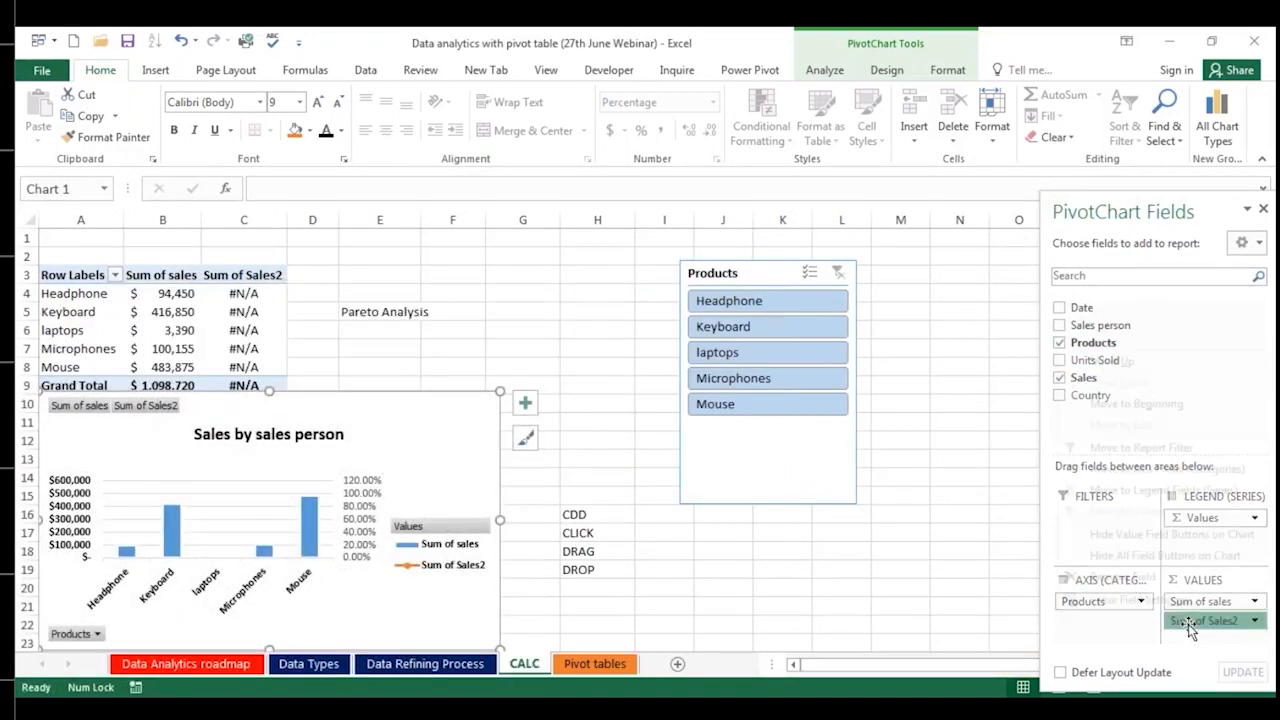
{"action": "left_click", "coordinate": [1130, 600]}
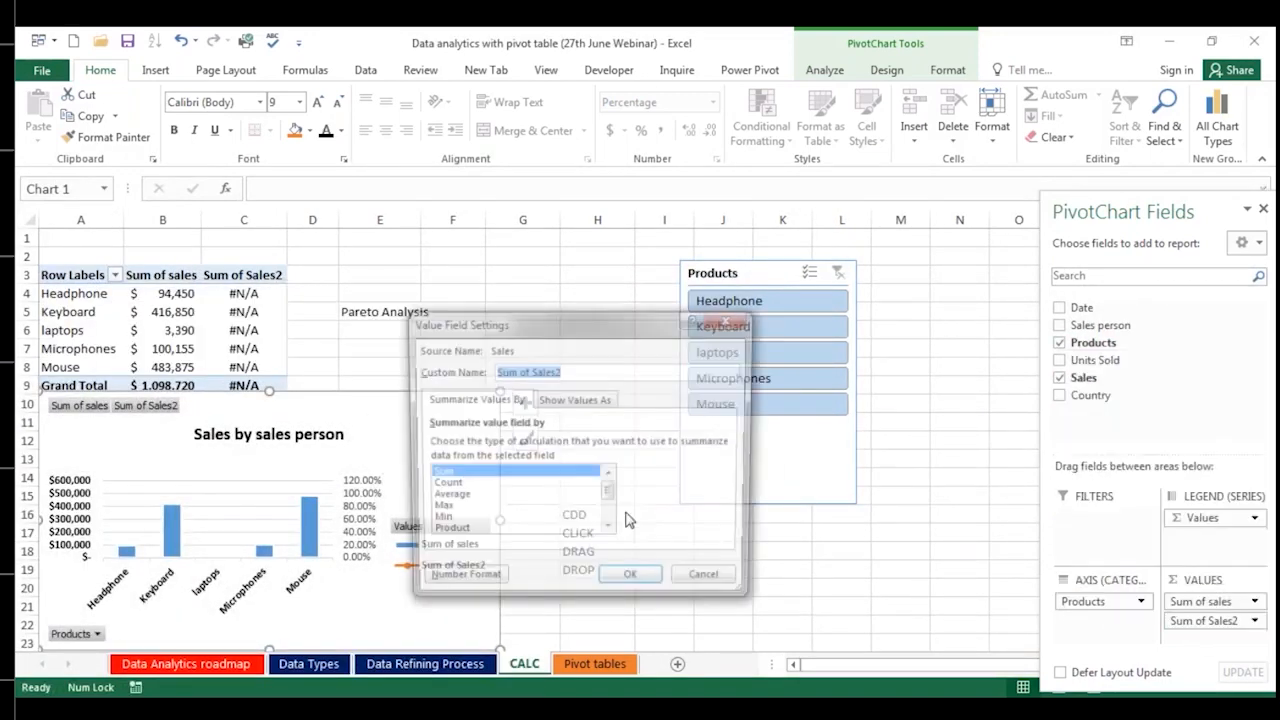
{"action": "left_click", "coordinate": [572, 400]}
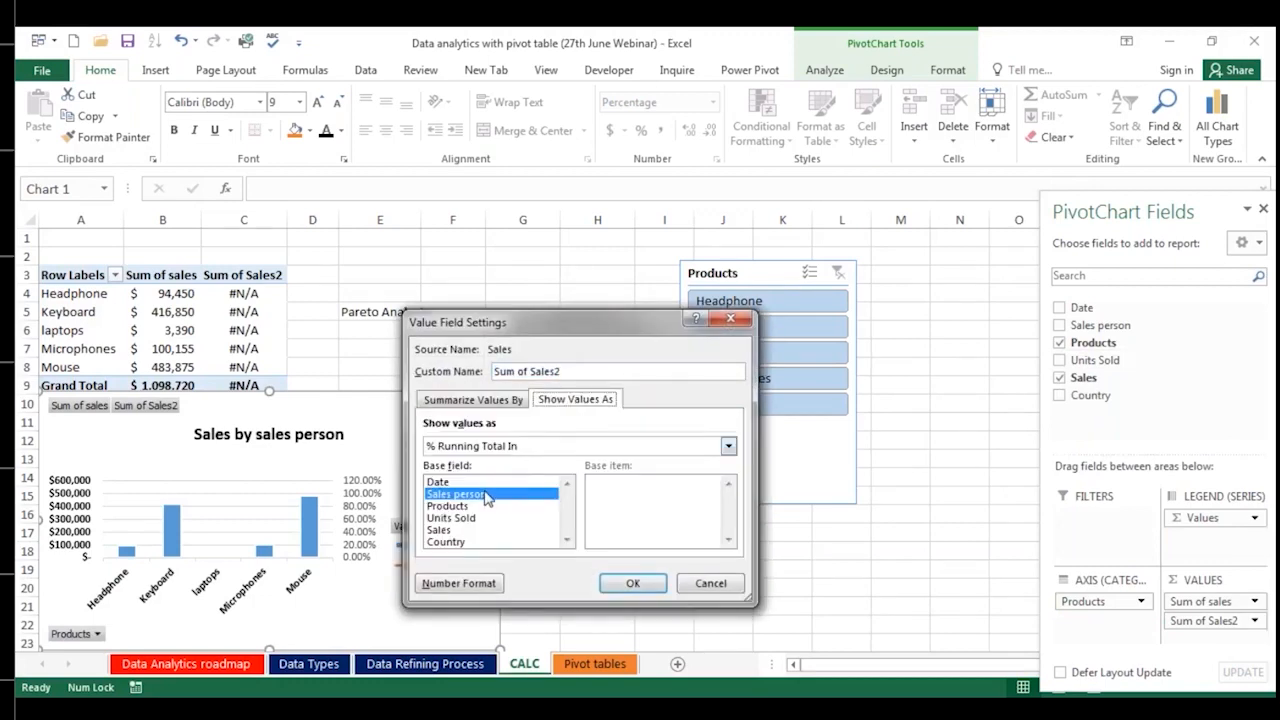
{"action": "left_click", "coordinate": [447, 506]}
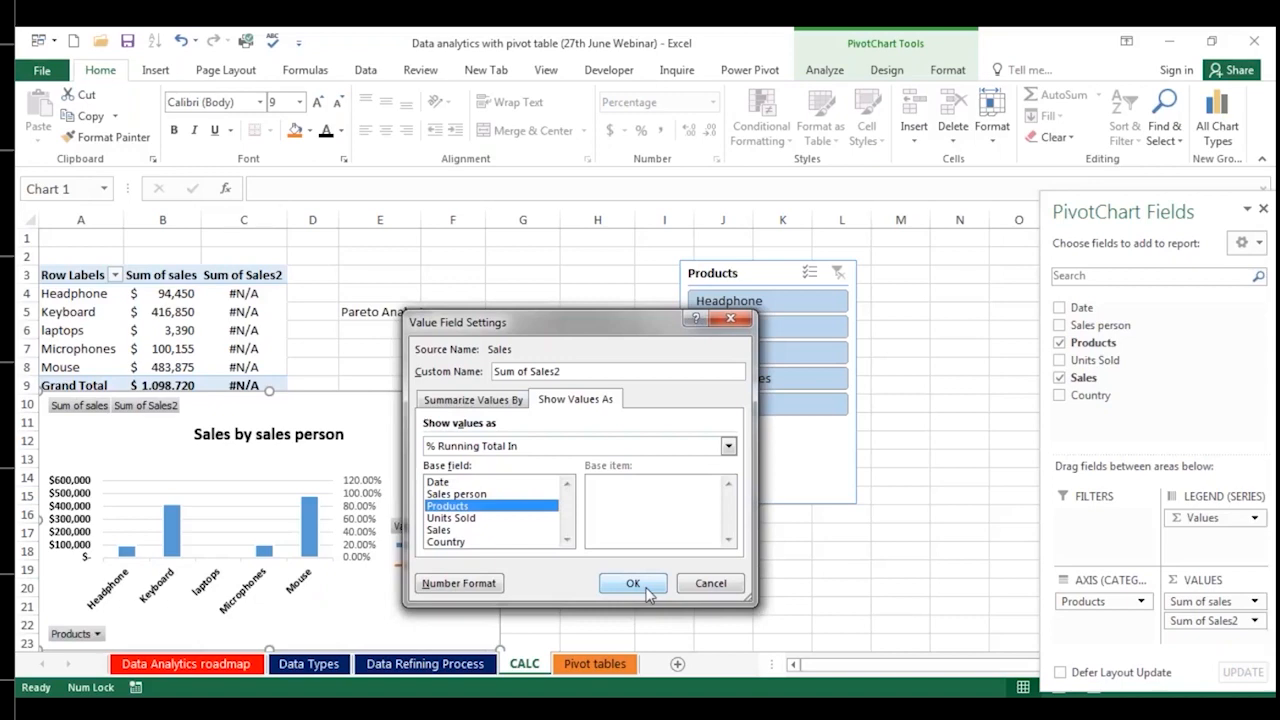
{"action": "left_click", "coordinate": [633, 583]}
Step: Sort the products by Sum of sales from largest to smallest and place the chart partly over the pivot table's lower rows
{"action": "left_click_drag", "start_coordinate": [437, 430], "coordinate": [555, 319]}
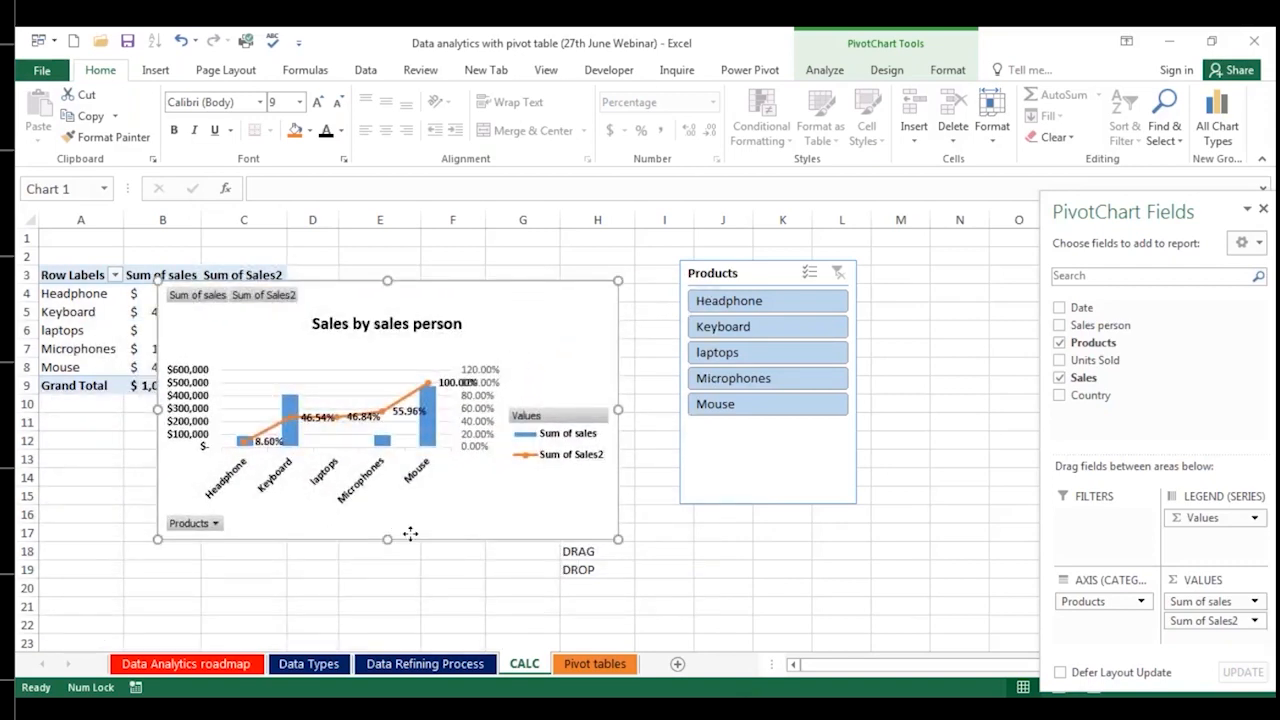
{"action": "scroll", "coordinate": [409, 531], "scroll_direction": "down", "scroll_amount": 1}
{"action": "left_click_drag", "start_coordinate": [452, 468], "coordinate": [326, 646]}
{"action": "right_click", "coordinate": [178, 258]}
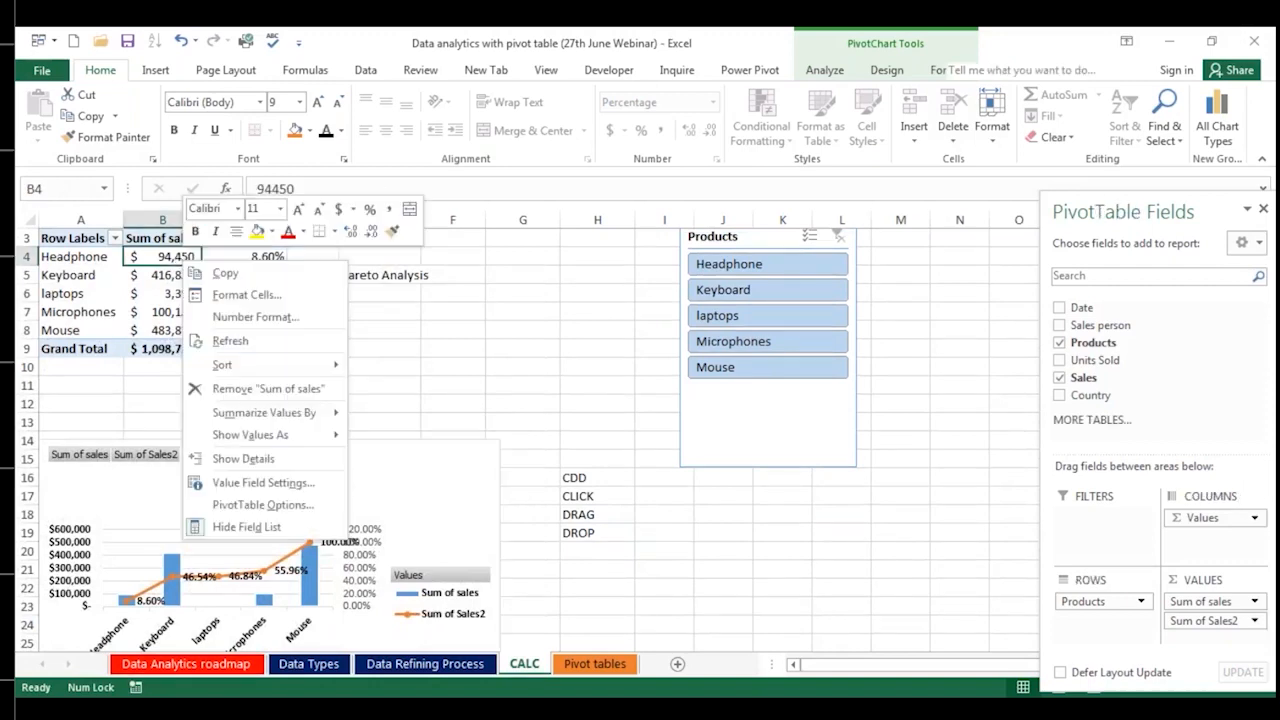
{"action": "mouse_move", "coordinate": [312, 368]}
{"action": "left_click", "coordinate": [381, 392]}
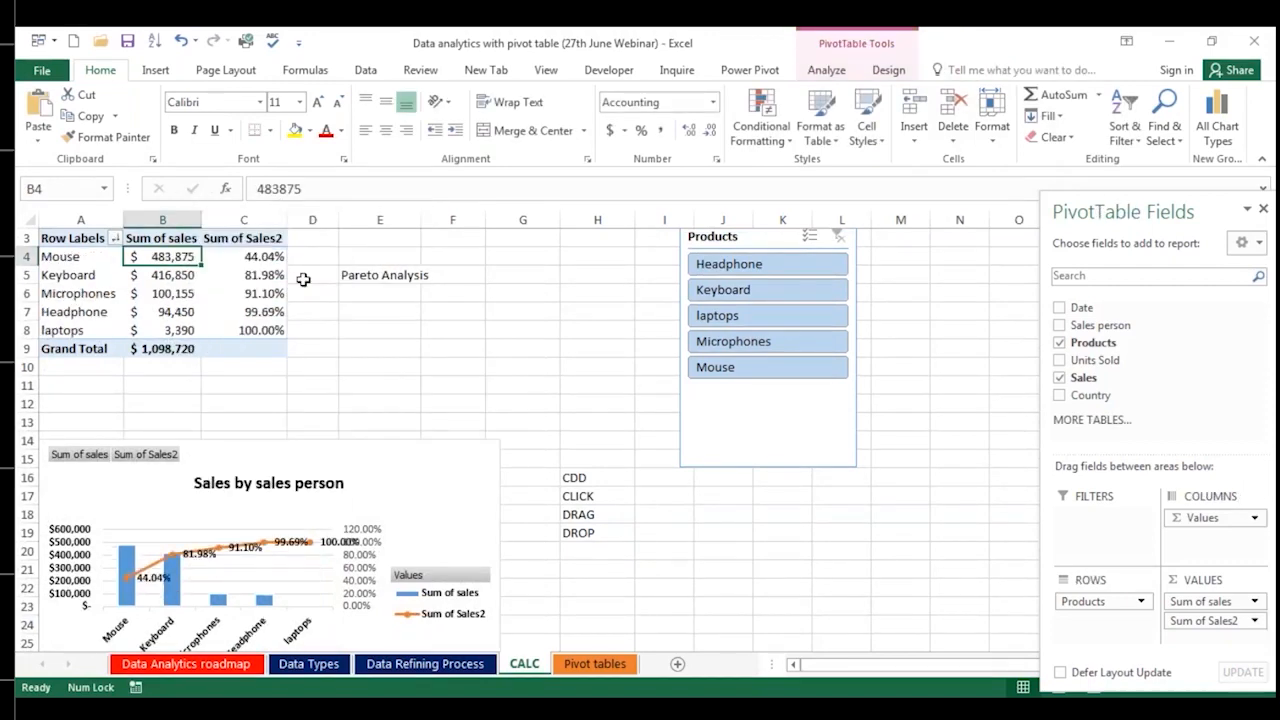
{"action": "left_click_drag", "start_coordinate": [419, 479], "coordinate": [509, 344]}
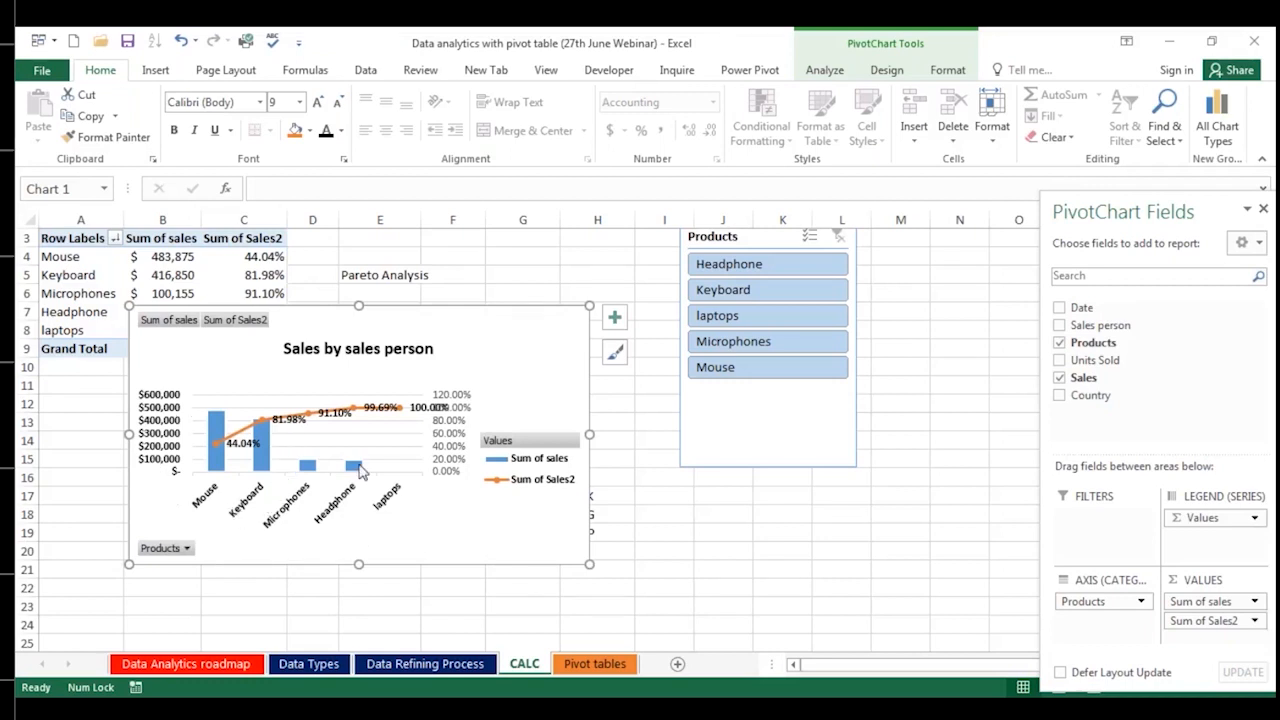
Step: Enter the text "80-20" in cell G4
{"action": "left_click", "coordinate": [531, 256]}
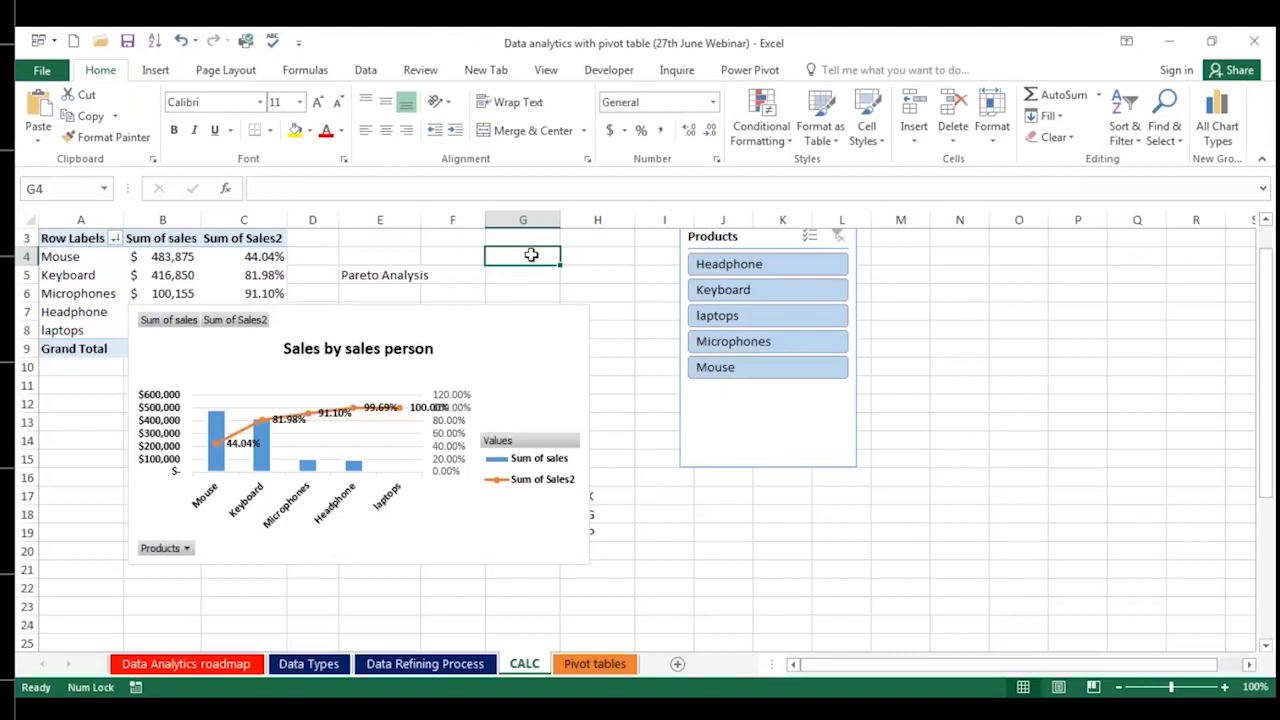
{"action": "type", "text": "80-20"}
{"action": "key", "text": "Return"}
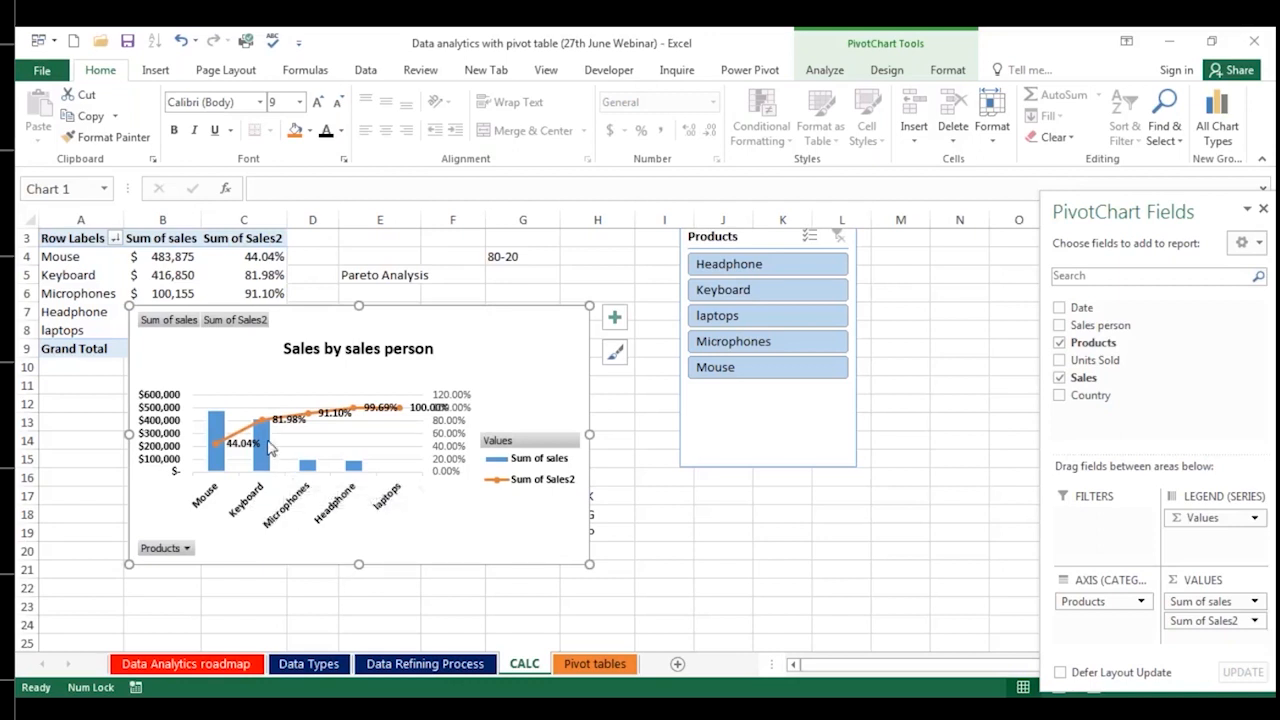
Step: Change the chart title to "Pareto Analysis"
{"action": "left_click", "coordinate": [316, 350]}
{"action": "left_click", "coordinate": [404, 349]}
{"action": "left_click_drag", "start_coordinate": [409, 348], "coordinate": [282, 348]}
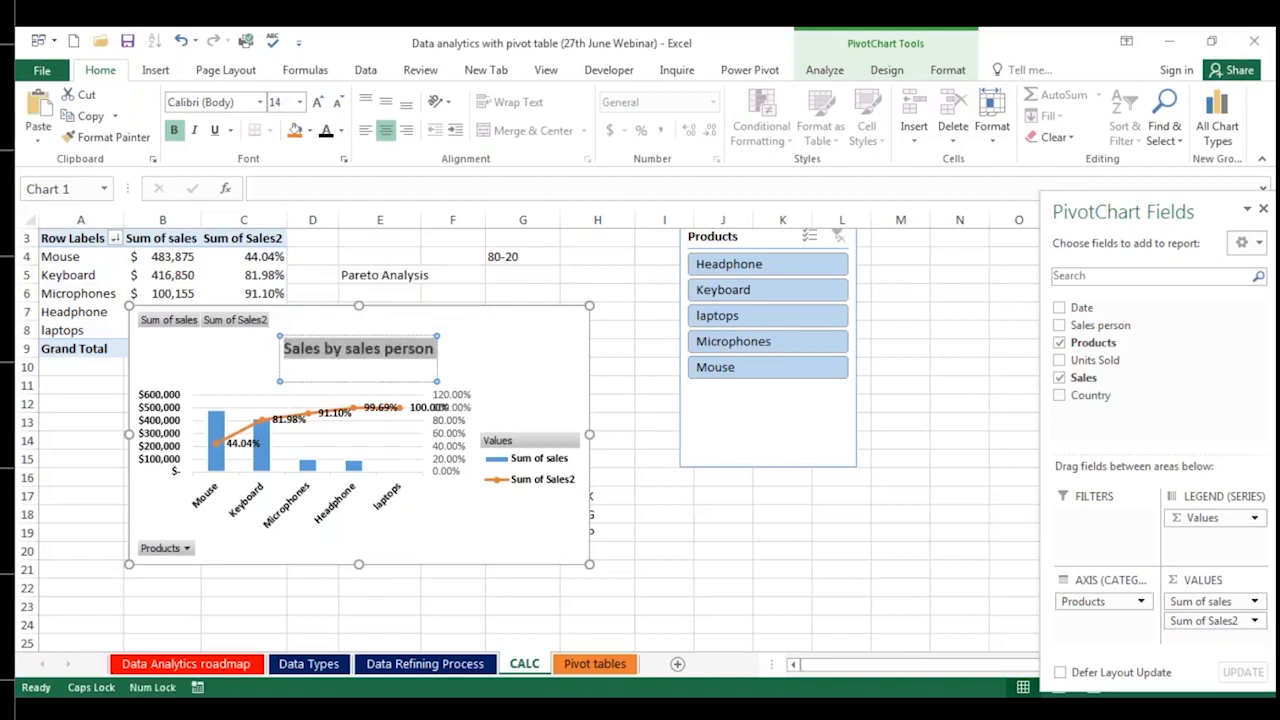
{"action": "type", "text": "Pareto"}
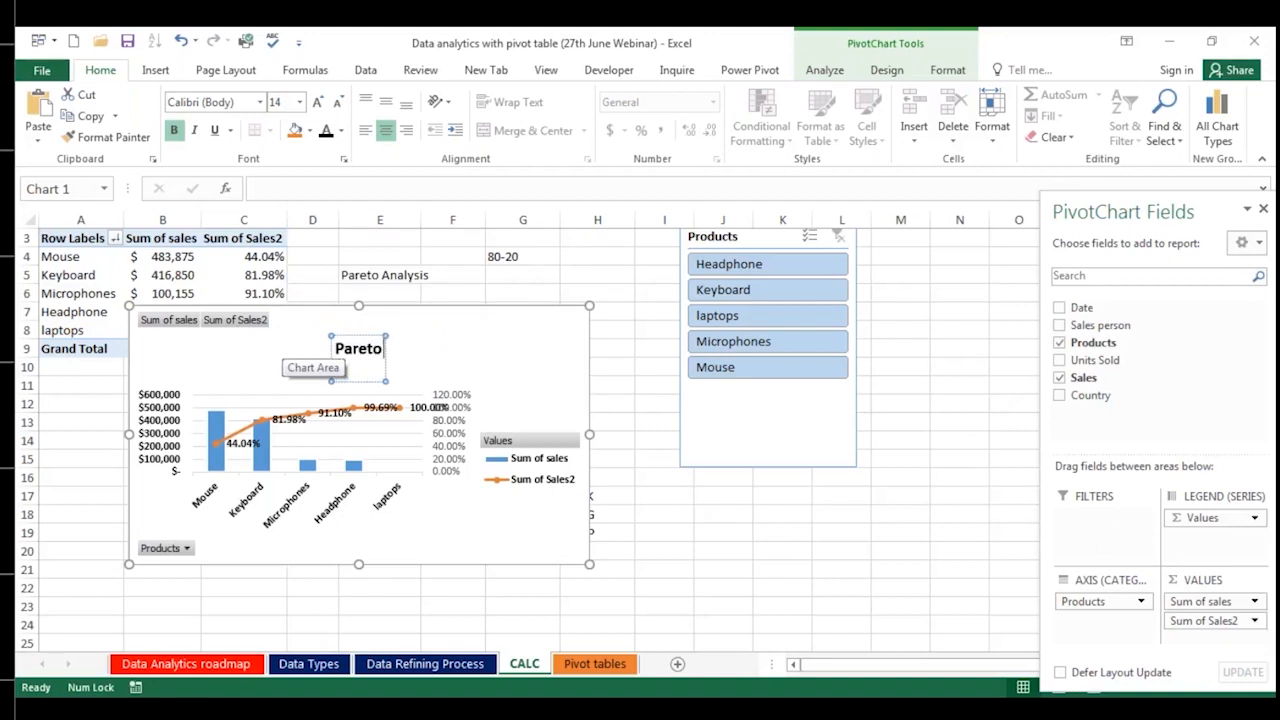
{"action": "key", "text": "Caps_Lock"}
{"action": "type", "text": "I"}
{"action": "key", "text": "Caps_Lock"}
{"action": "type", "text": "nalysis"}
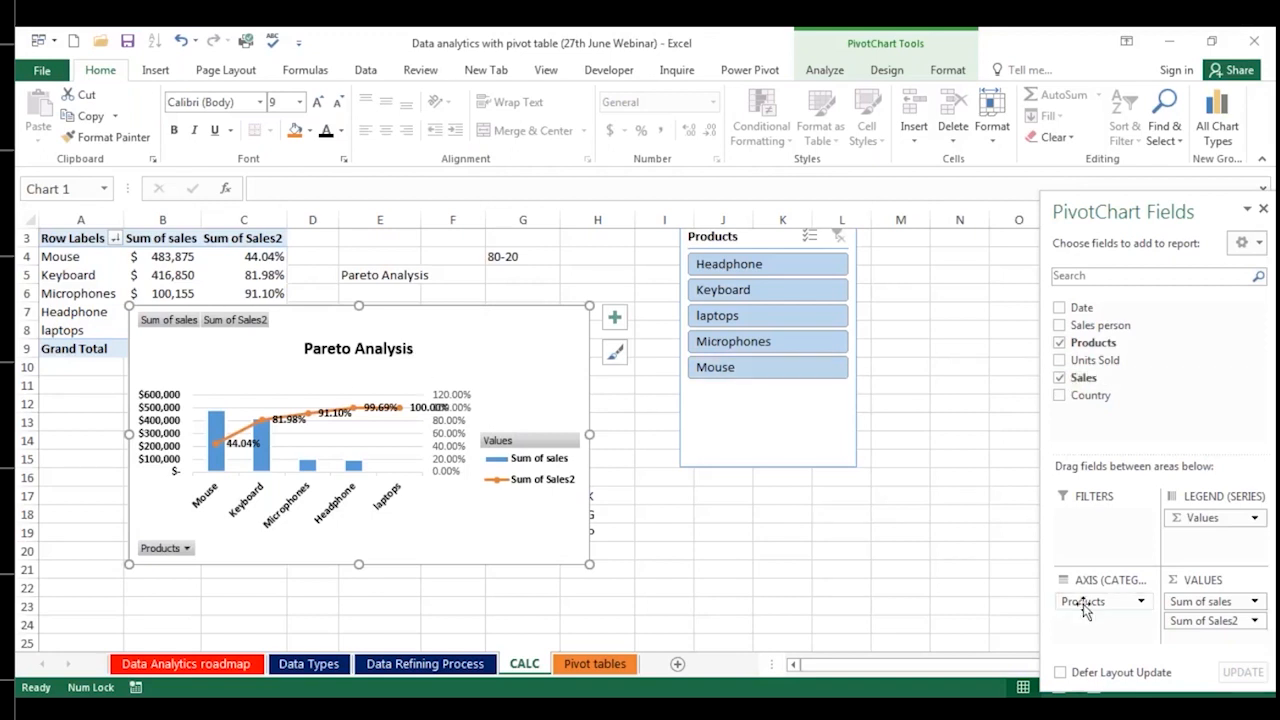
Step: Replace Products with Country as the axis field and set the base field of Sum of Sales2's % Running Total In to Country
{"action": "mouse_move", "coordinate": [1087, 609]}
{"action": "left_mouse_down"}
{"action": "mouse_move", "coordinate": [1146, 418]}
{"action": "mouse_move", "coordinate": [1083, 617]}
{"action": "mouse_move", "coordinate": [1066, 585]}
{"action": "mouse_move", "coordinate": [1085, 600]}
{"action": "left_mouse_up"}
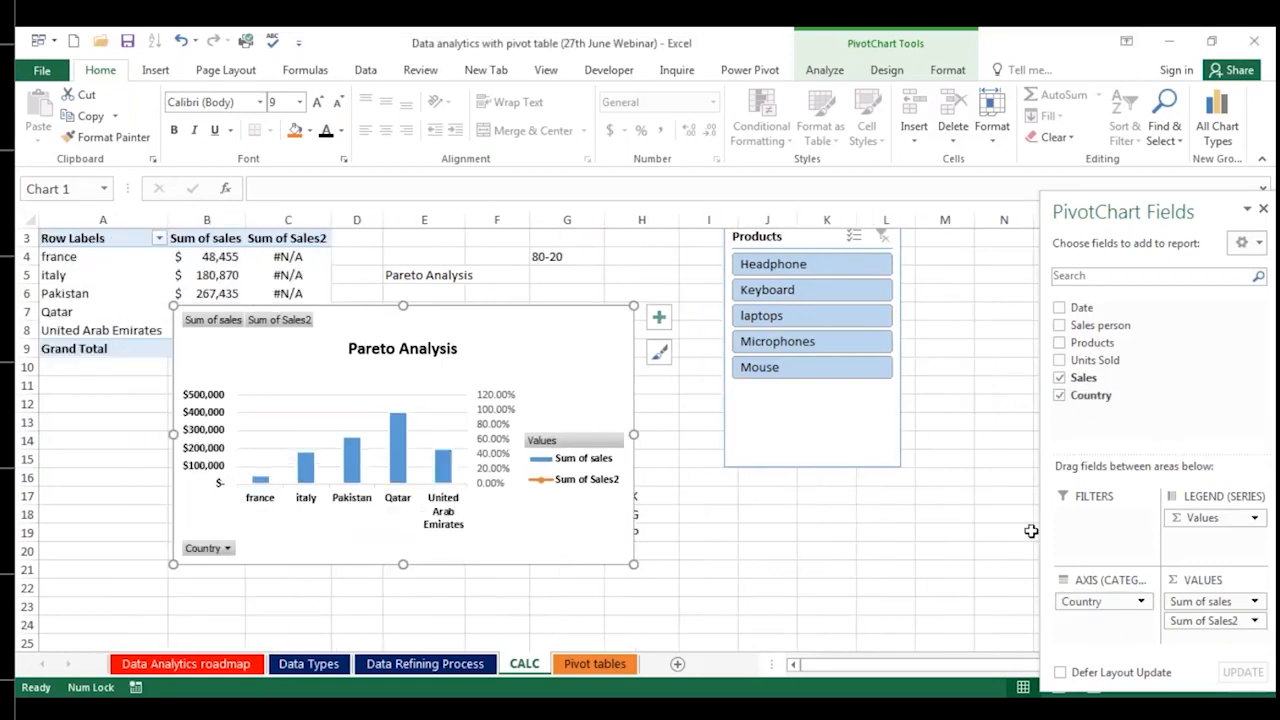
{"action": "left_click", "coordinate": [1195, 621]}
{"action": "left_click", "coordinate": [1097, 600]}
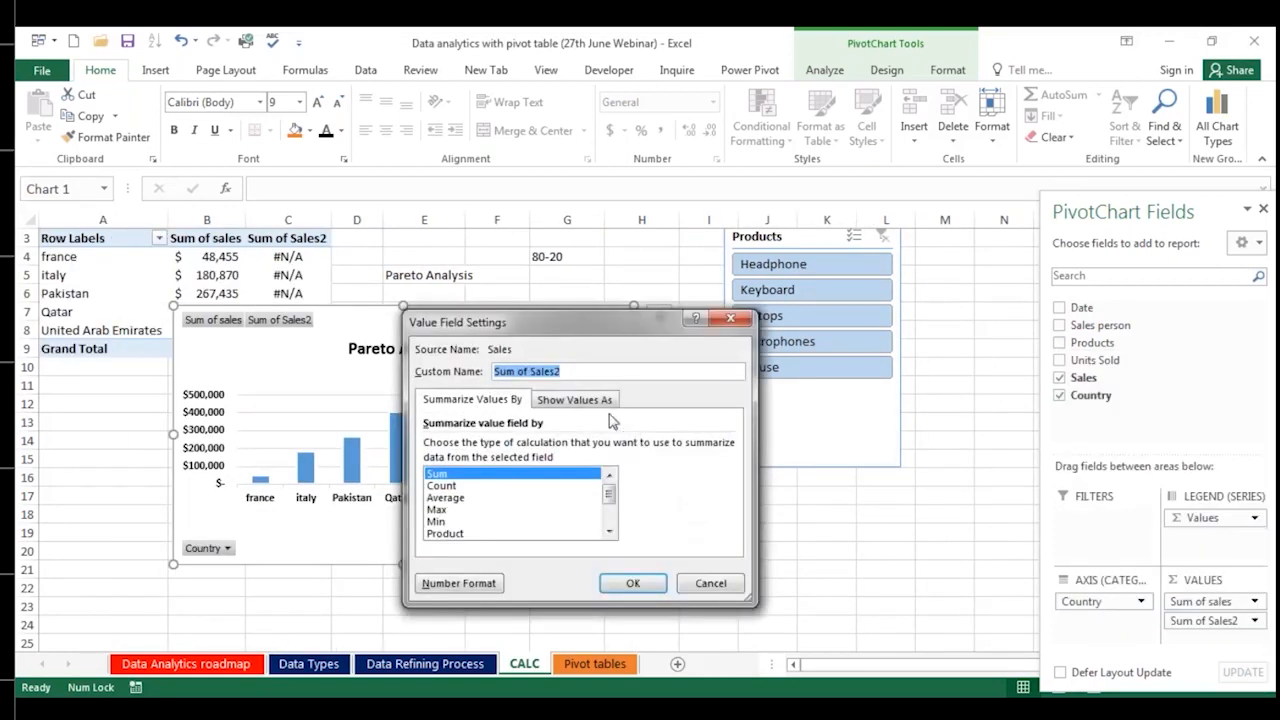
{"action": "left_click", "coordinate": [600, 402]}
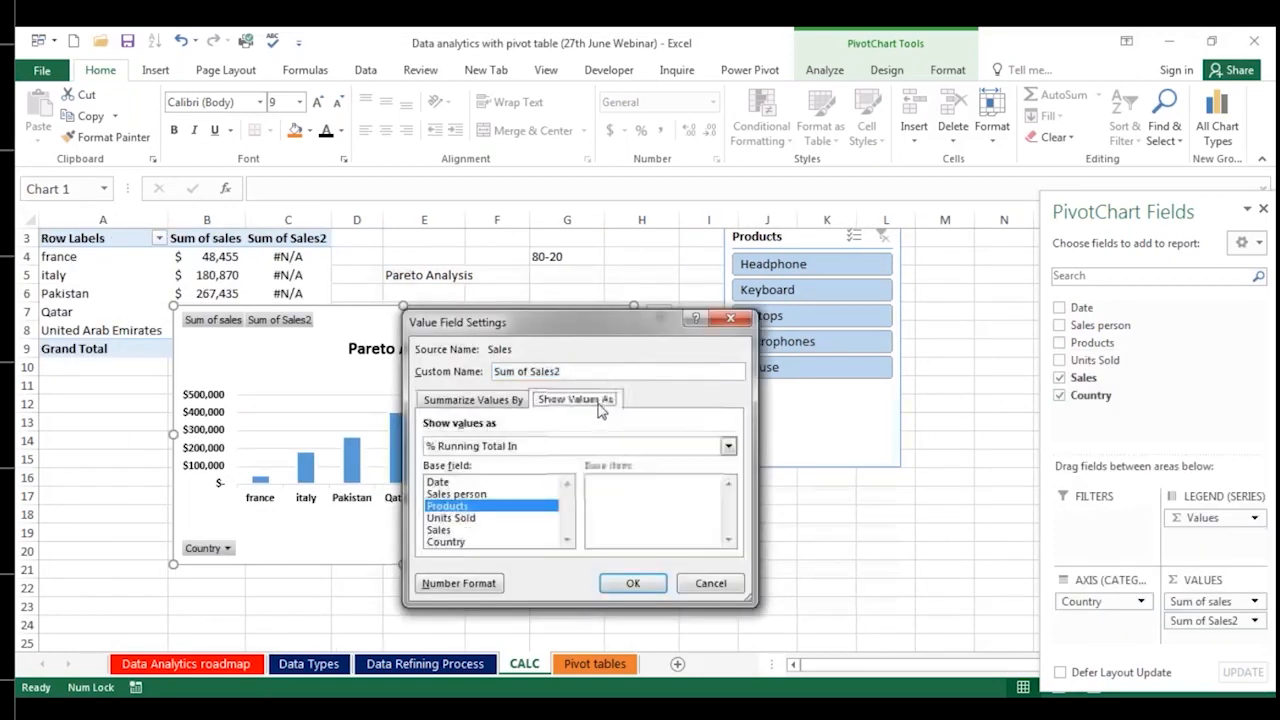
{"action": "left_click", "coordinate": [458, 542]}
{"action": "left_click", "coordinate": [634, 584]}
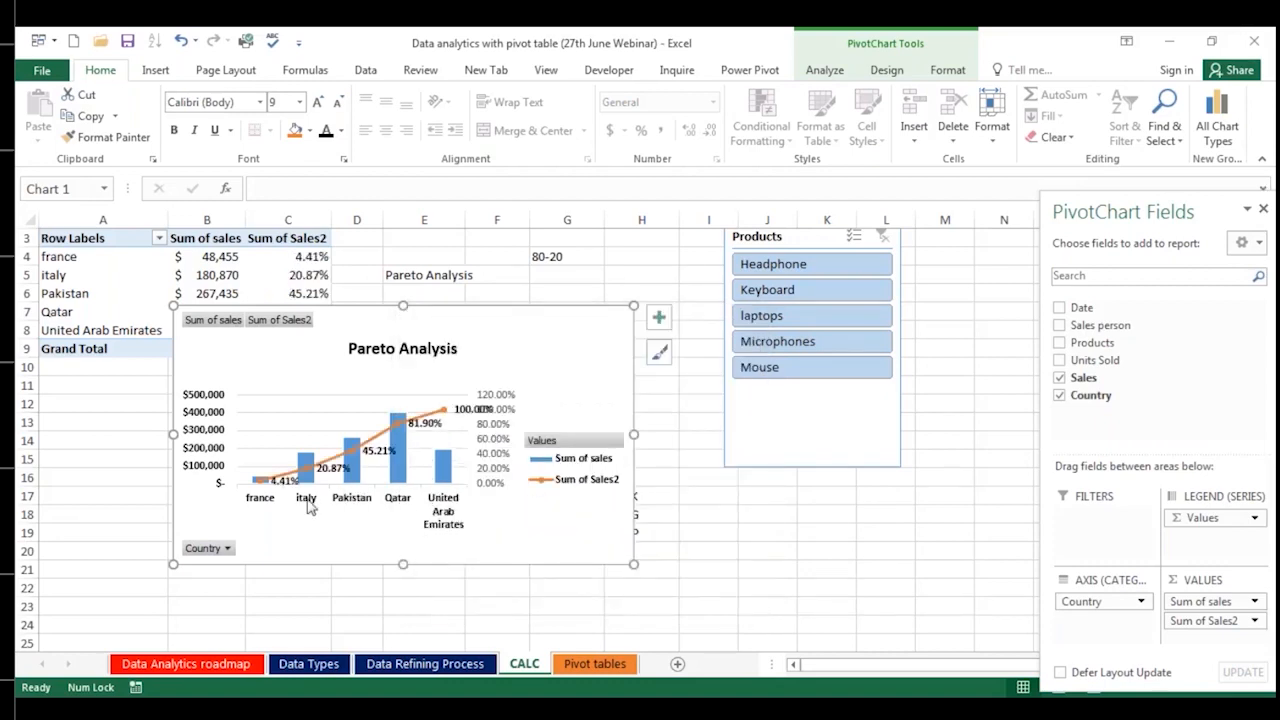
Step: Sort the countries by Sum of sales from largest to smallest, moving the chart aside and back over the pivot table
{"action": "left_click_drag", "start_coordinate": [471, 323], "coordinate": [417, 398]}
{"action": "left_click", "coordinate": [211, 263]}
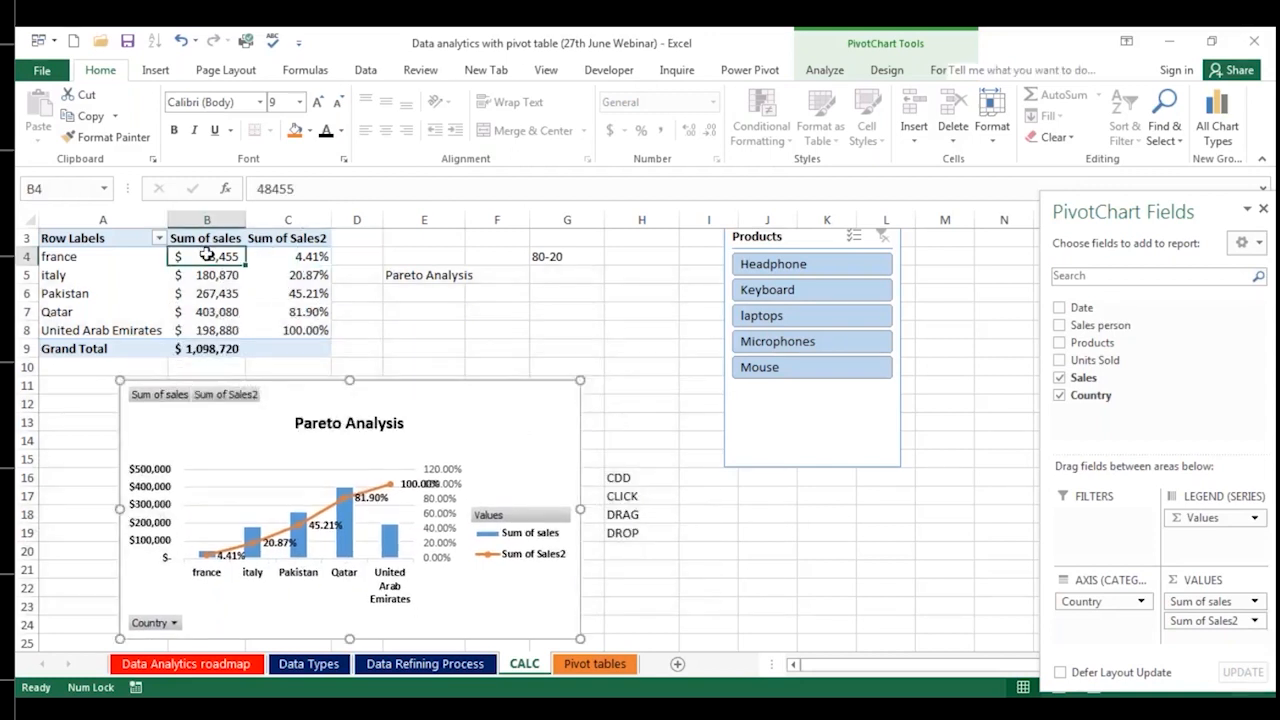
{"action": "right_click", "coordinate": [210, 259]}
{"action": "mouse_move", "coordinate": [336, 356]}
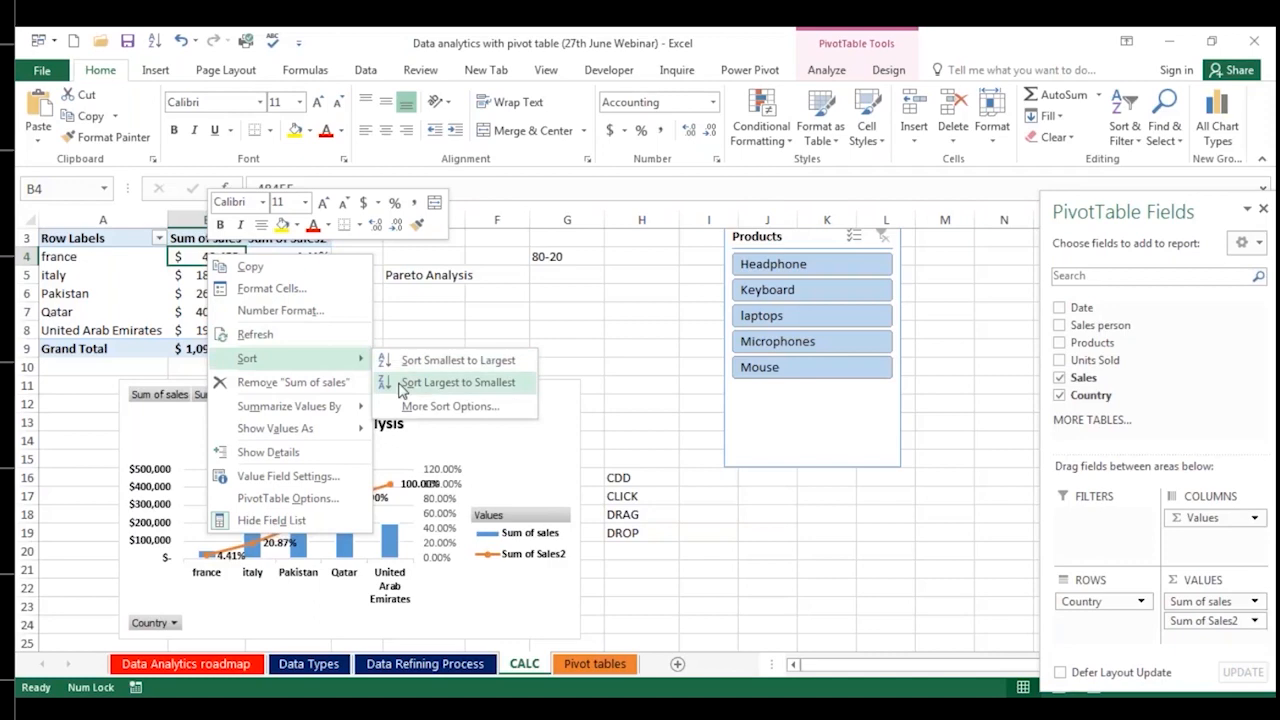
{"action": "left_click", "coordinate": [458, 382]}
{"action": "left_click_drag", "start_coordinate": [436, 405], "coordinate": [523, 294]}
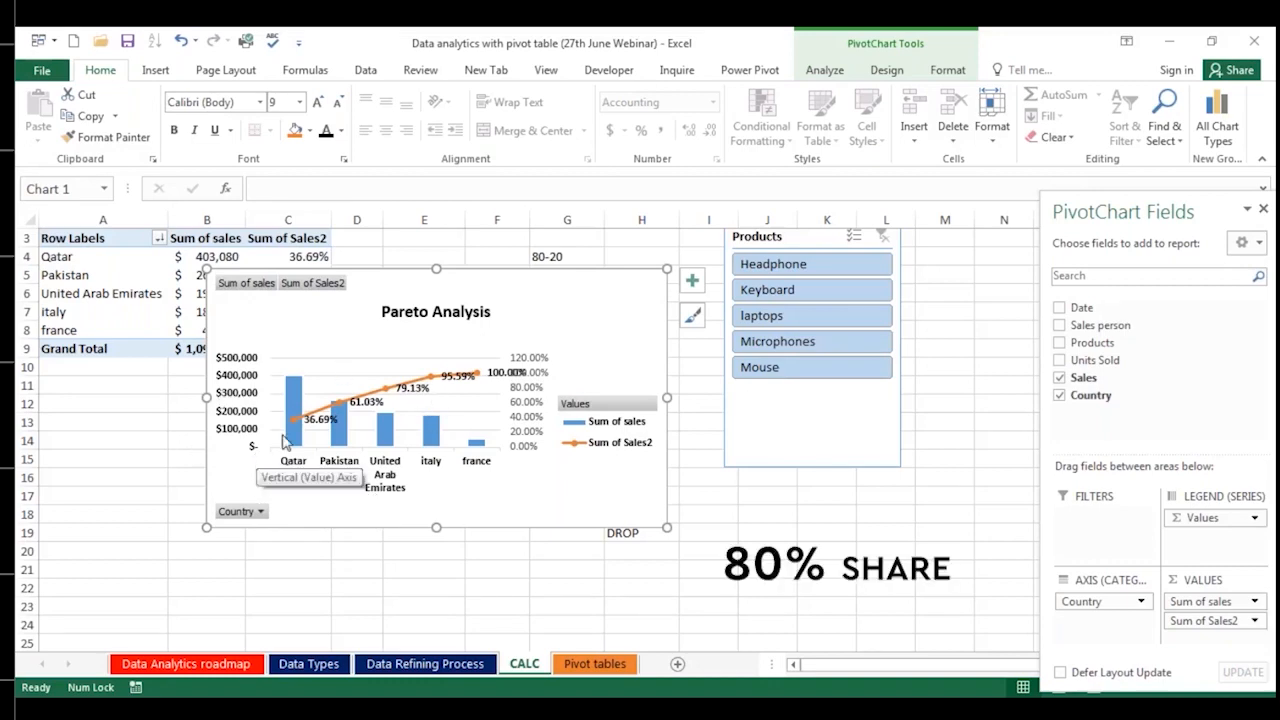
Step: Move the chart below the pivot table, remove Sum of Sales2 from the values, and replace Country with Sales person in the rows
{"action": "left_click_drag", "start_coordinate": [523, 289], "coordinate": [355, 409]}
{"action": "scroll", "coordinate": [470, 390], "scroll_direction": "up", "scroll_amount": 1}
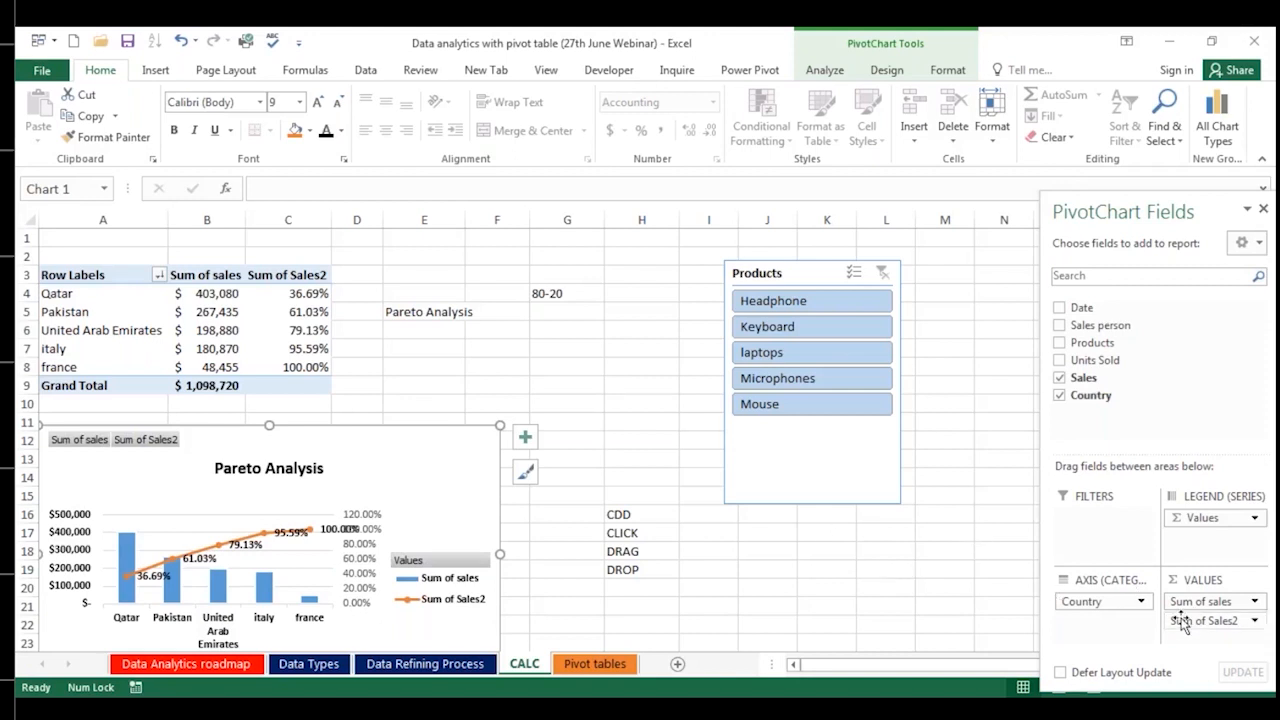
{"action": "left_click_drag", "start_coordinate": [1188, 627], "coordinate": [1140, 385]}
{"action": "left_click", "coordinate": [210, 295]}
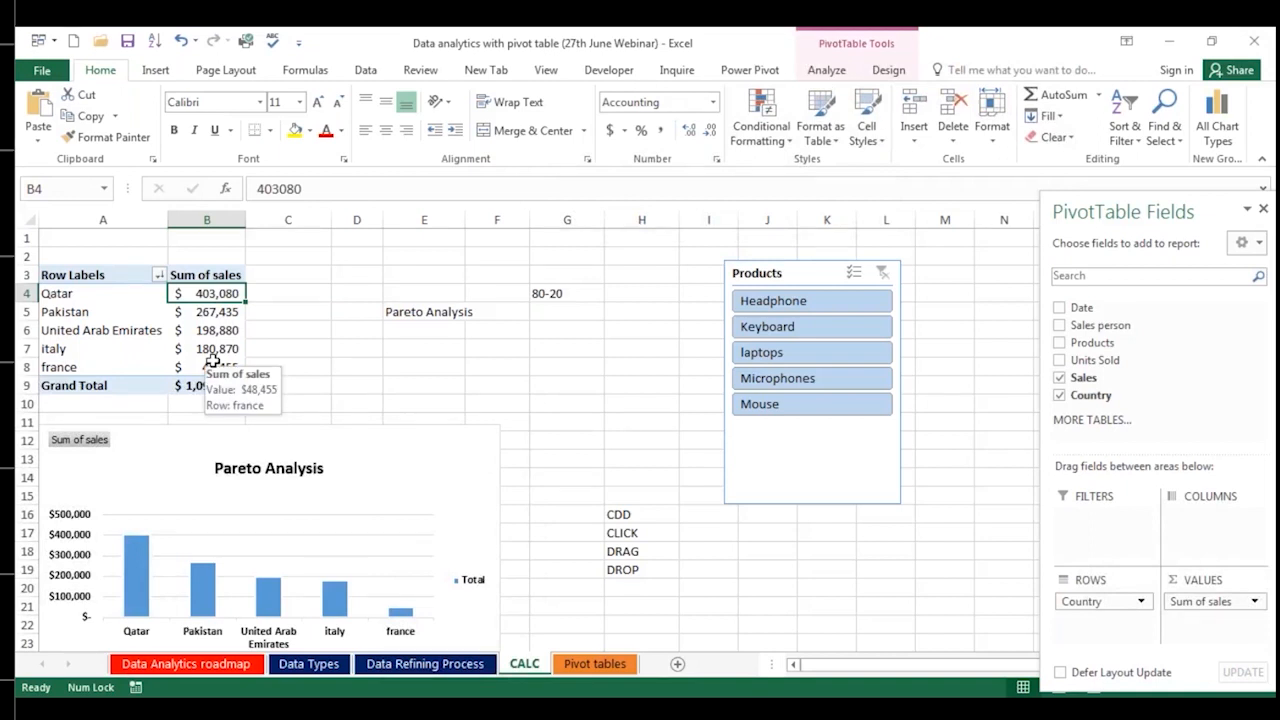
{"action": "left_click_drag", "start_coordinate": [1078, 605], "coordinate": [1095, 420]}
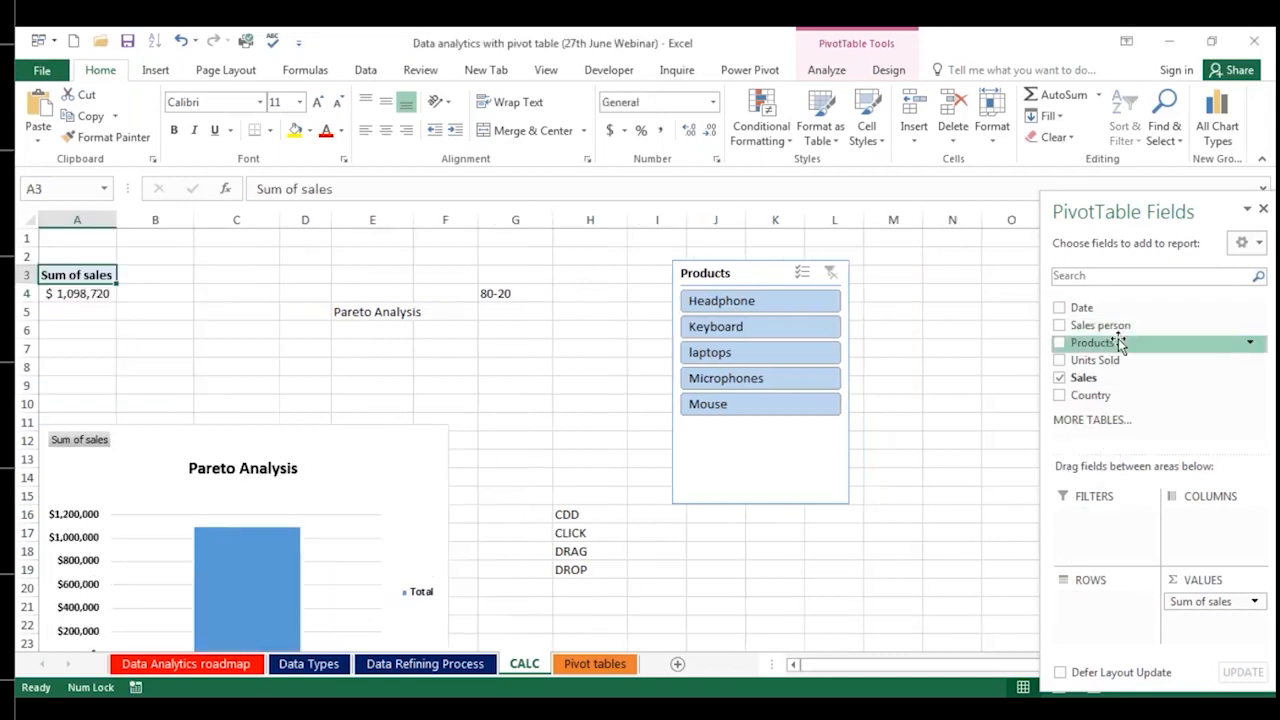
{"action": "left_click_drag", "start_coordinate": [1106, 329], "coordinate": [1100, 610]}
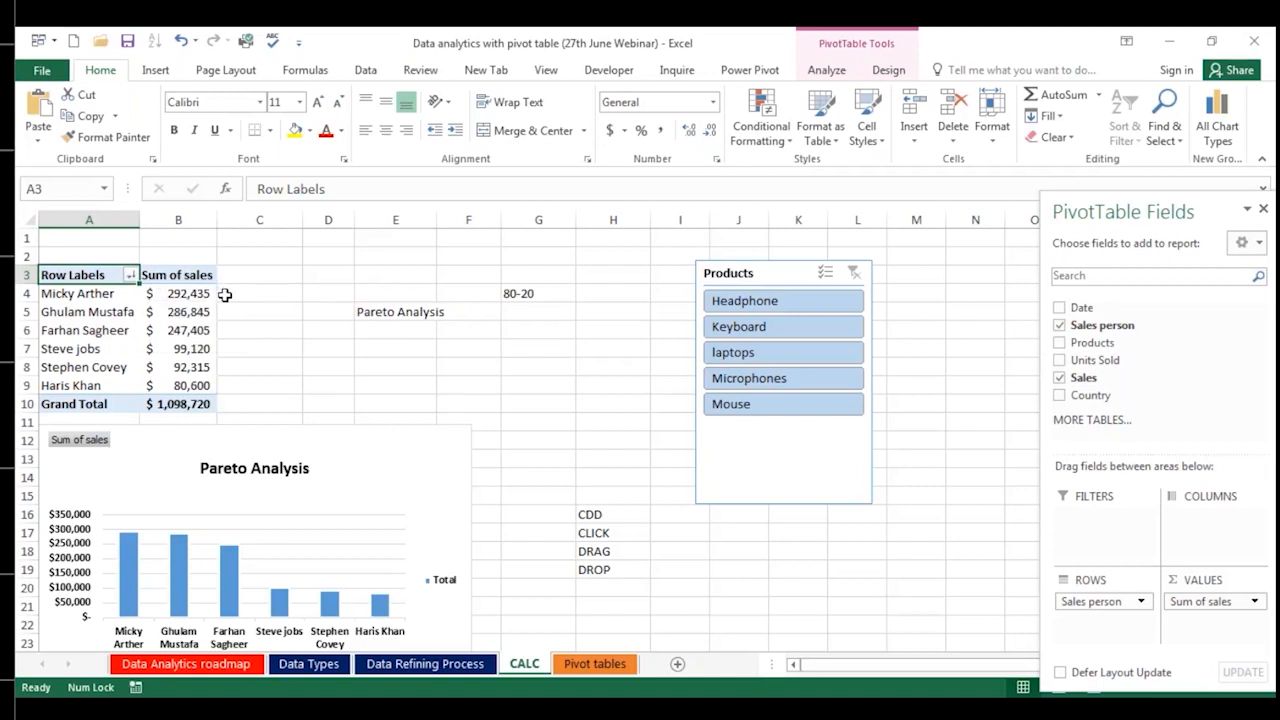
Step: Start a new calculated field in the pivot table and name it Bonus
{"action": "left_click", "coordinate": [818, 70]}
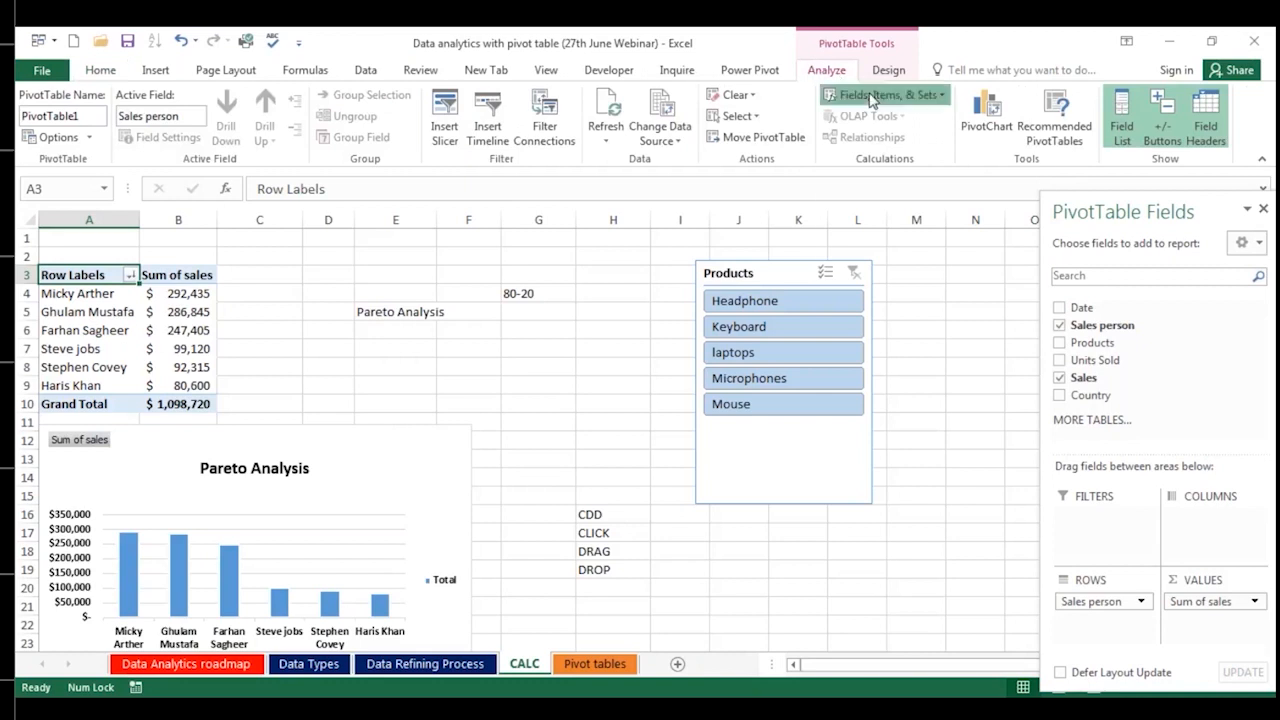
{"action": "left_click", "coordinate": [868, 95]}
{"action": "left_click", "coordinate": [882, 118]}
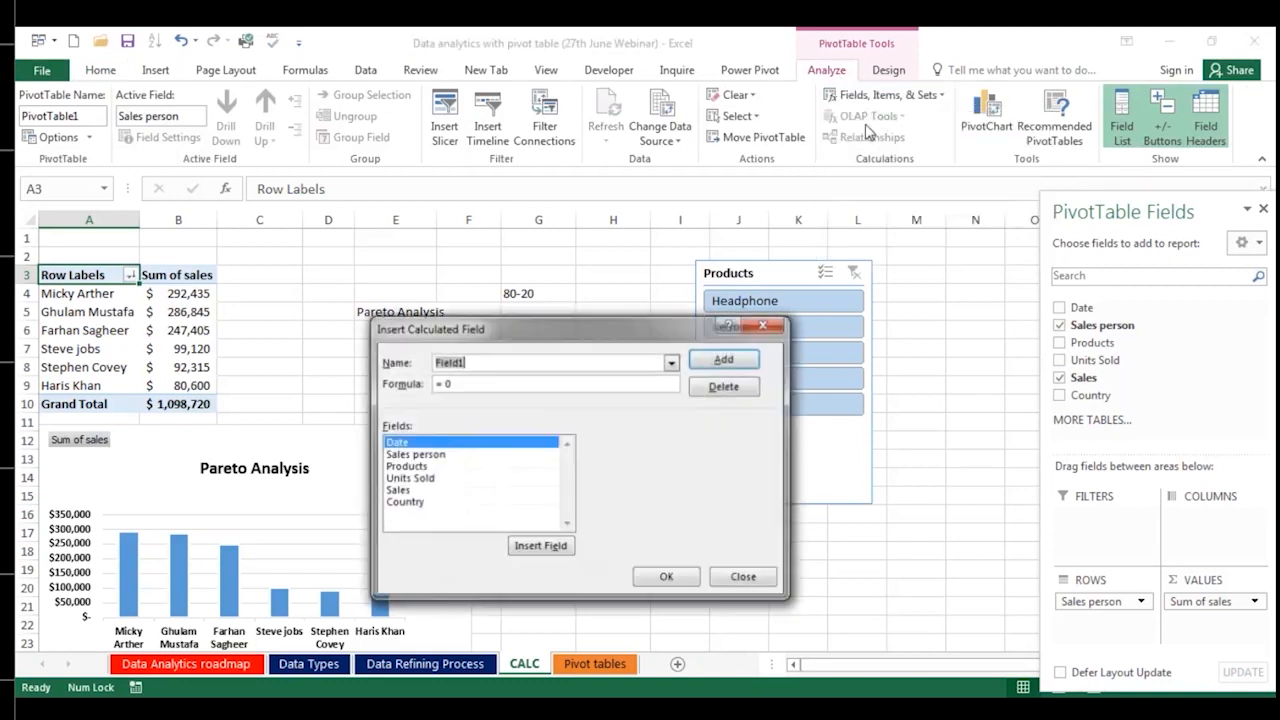
{"action": "left_click_drag", "start_coordinate": [530, 322], "coordinate": [553, 234]}
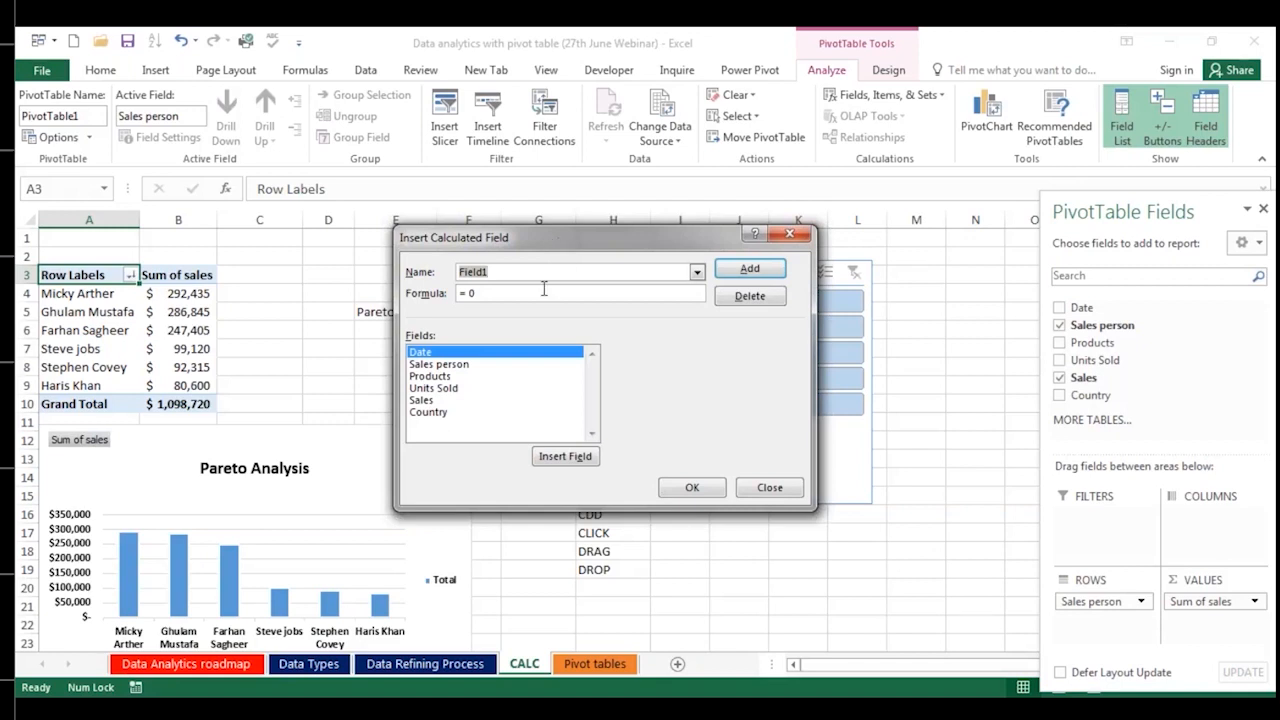
{"action": "key", "text": "Caps_Lock"}
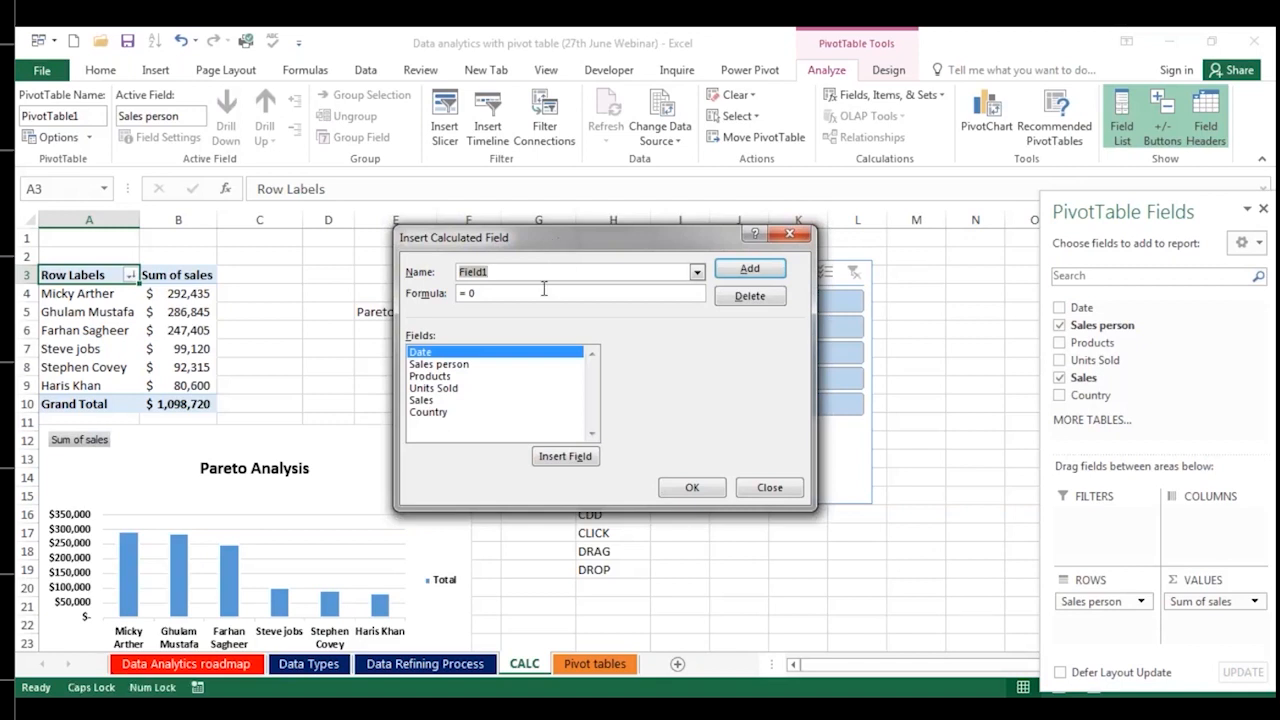
{"action": "type", "text": "B"}
{"action": "key", "text": "Caps_Lock"}
{"action": "type", "text": "onu"}
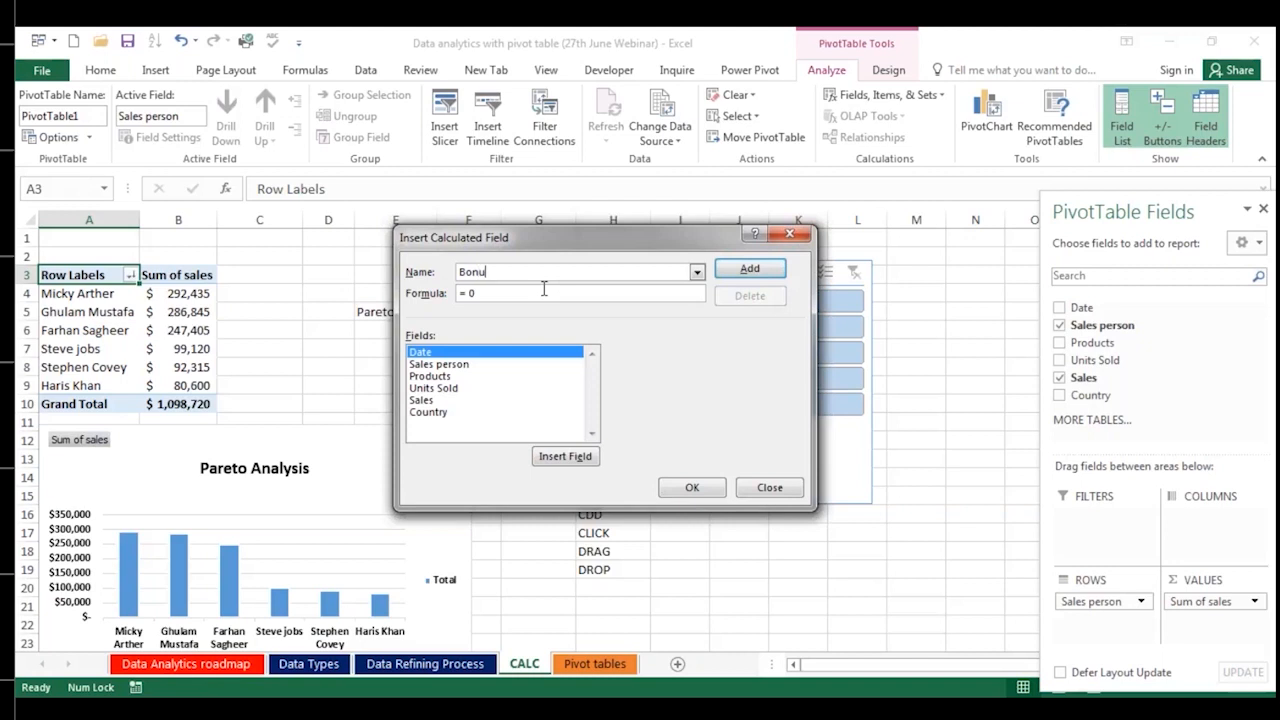
{"action": "key", "text": "Tab"}
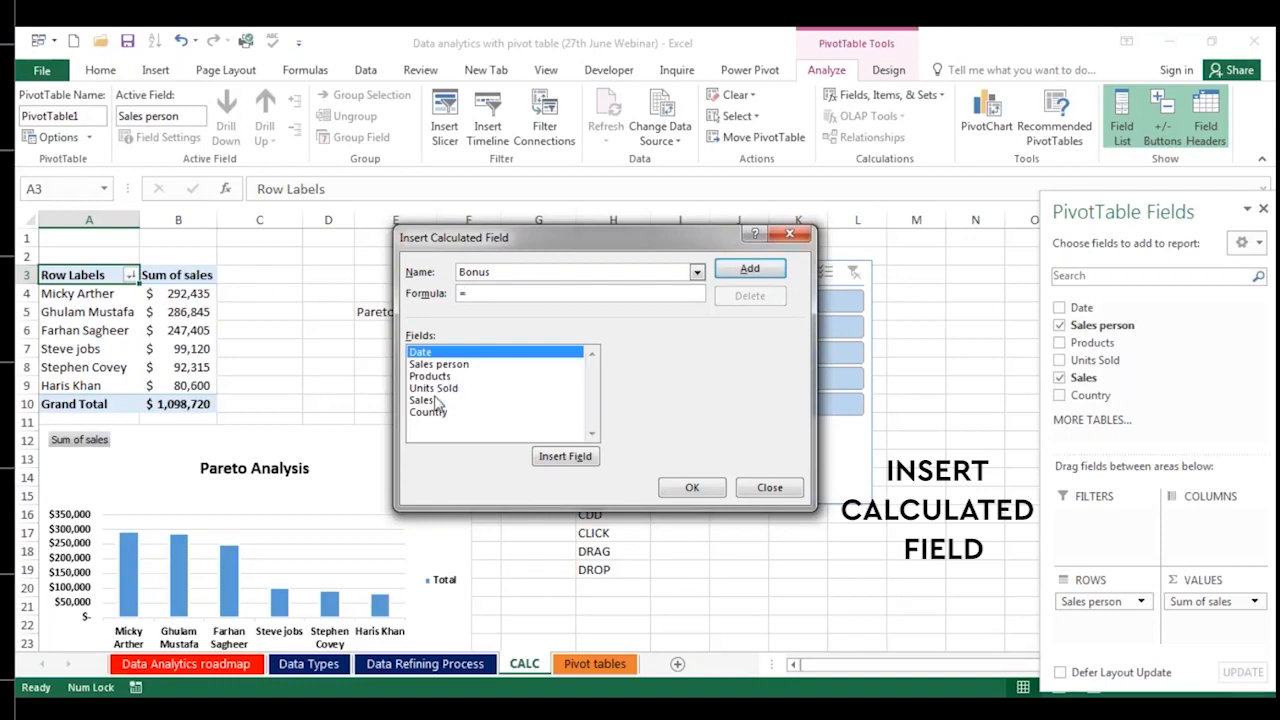
Step: Try to create the Bonus field with the formula "= Sales*5$", using the Sales field from the list
{"action": "left_click", "coordinate": [440, 400]}
{"action": "left_click", "coordinate": [565, 456]}
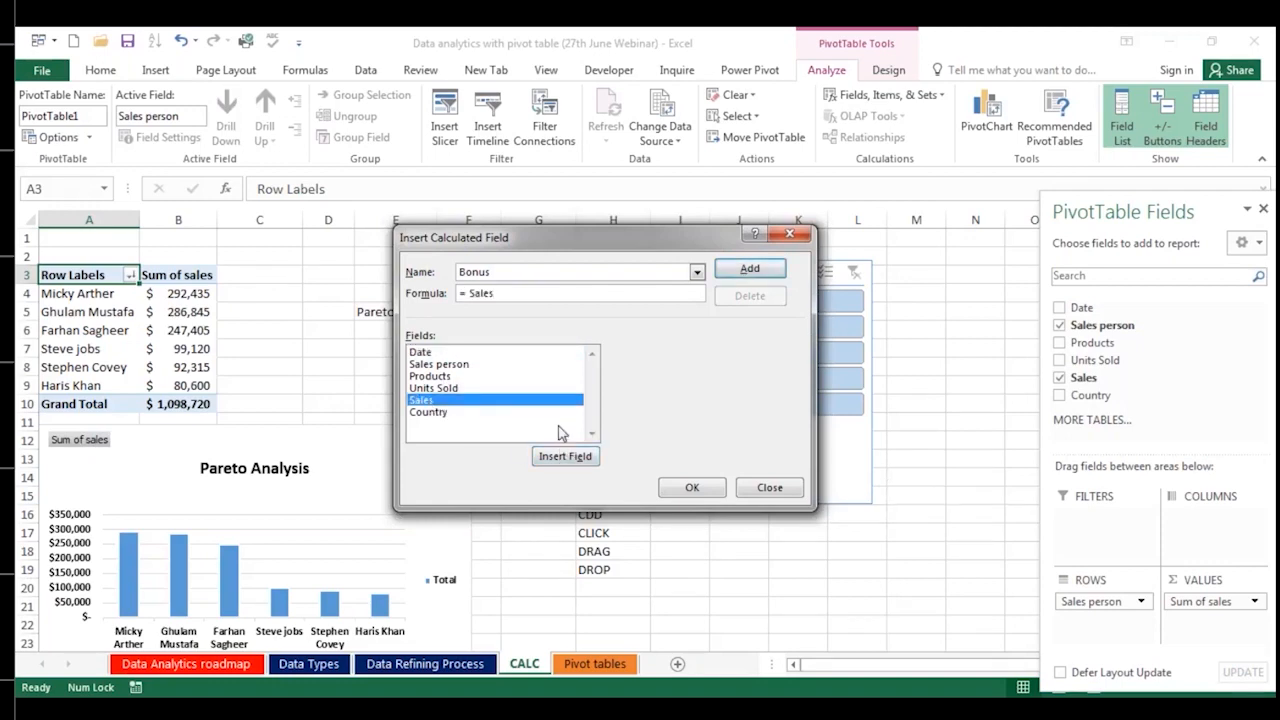
{"action": "key", "text": "Caps_Lock"}
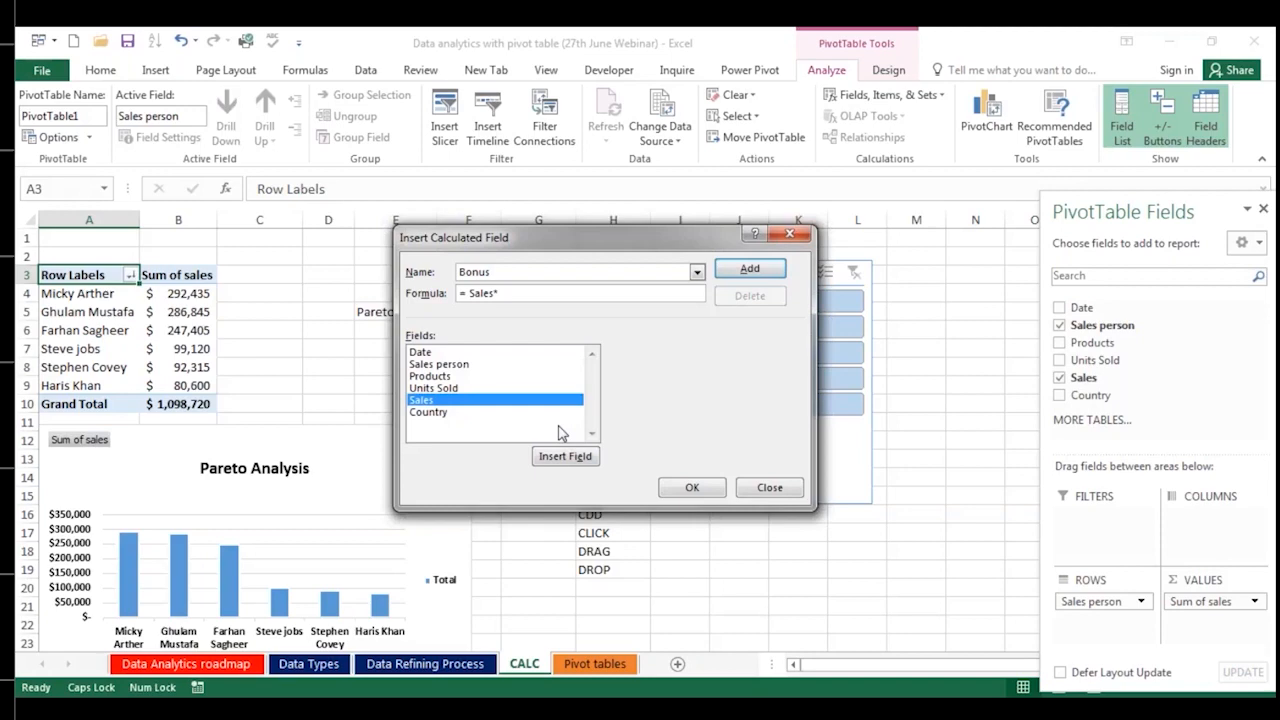
{"action": "type", "text": "*"}
{"action": "key", "text": "Caps_Lock"}
{"action": "type", "text": "5$"}
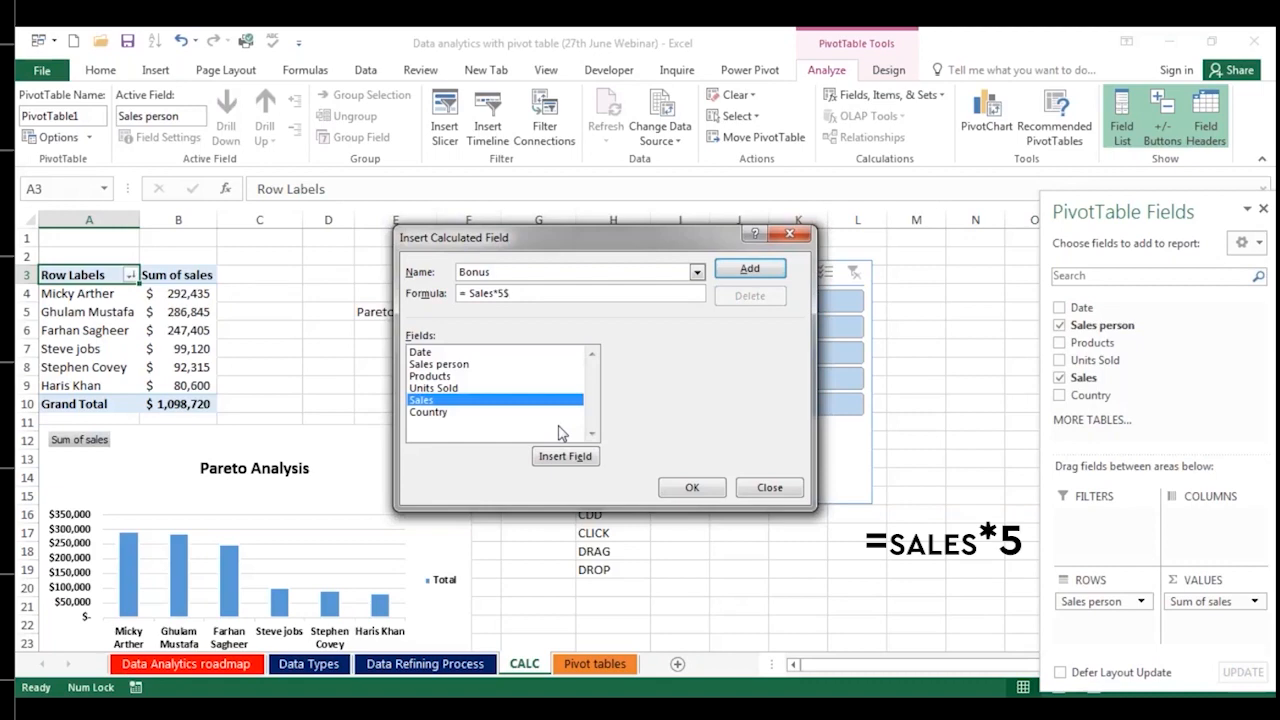
{"action": "left_click", "coordinate": [700, 488]}
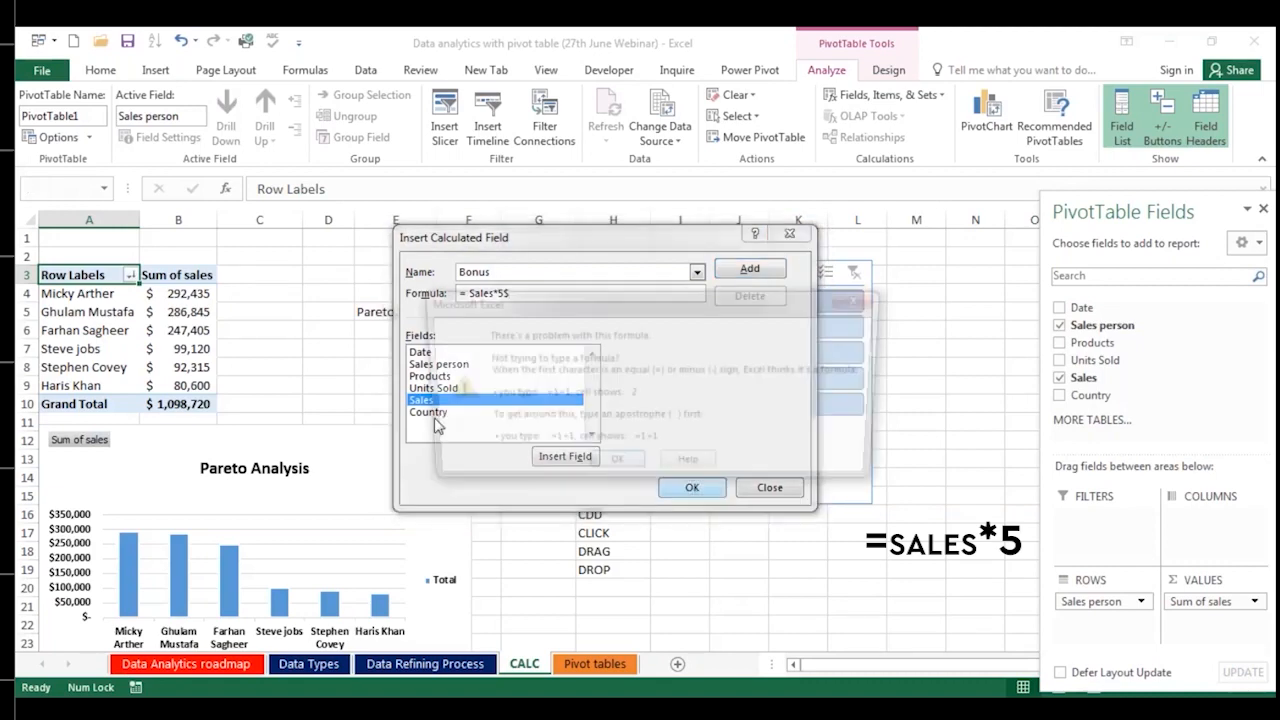
Step: Correct the Bonus formula to "= Sales*.05", add the calculated field to the pivot table, and move the Pareto chart slightly aside
{"action": "left_click", "coordinate": [612, 469]}
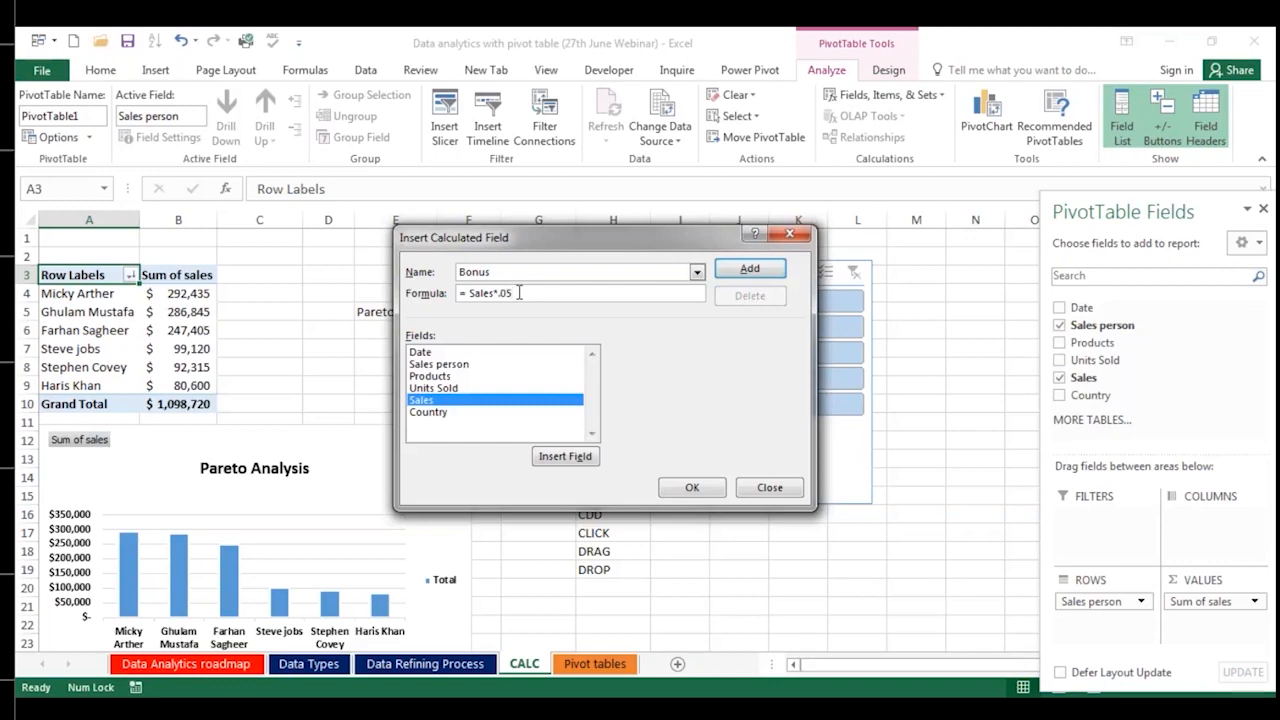
{"action": "left_click", "coordinate": [691, 487]}
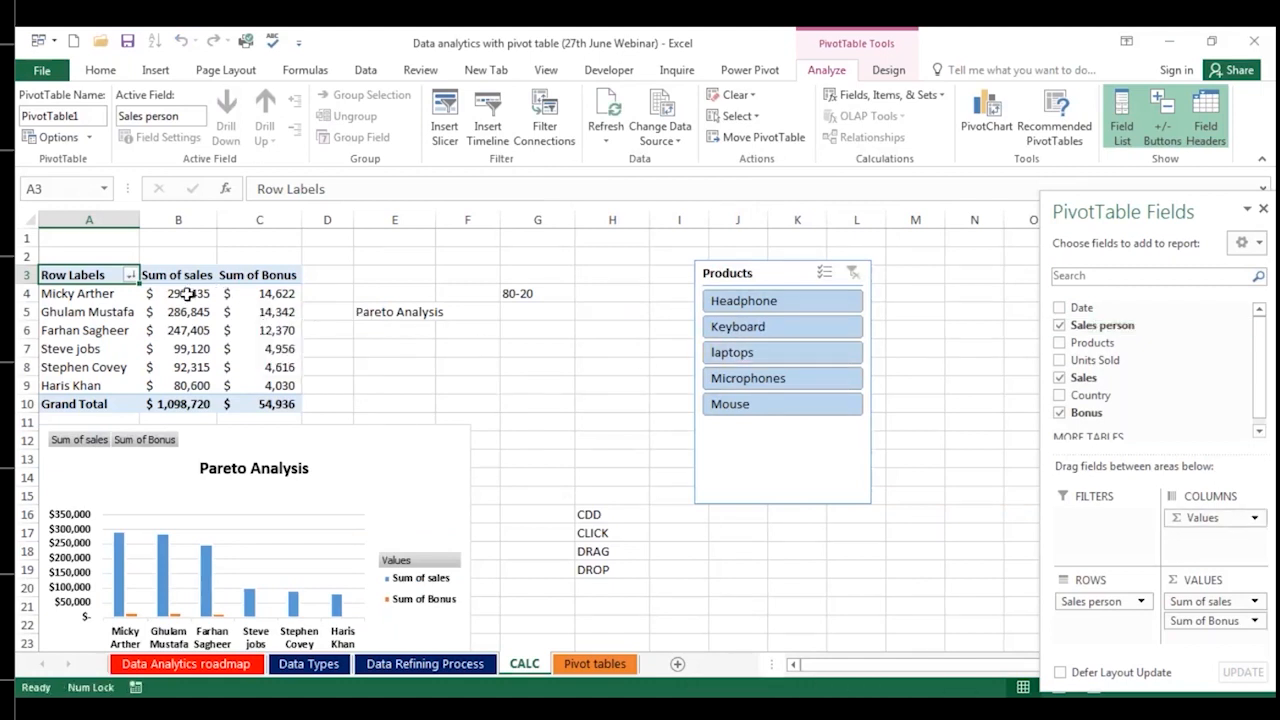
{"action": "left_click", "coordinate": [257, 298]}
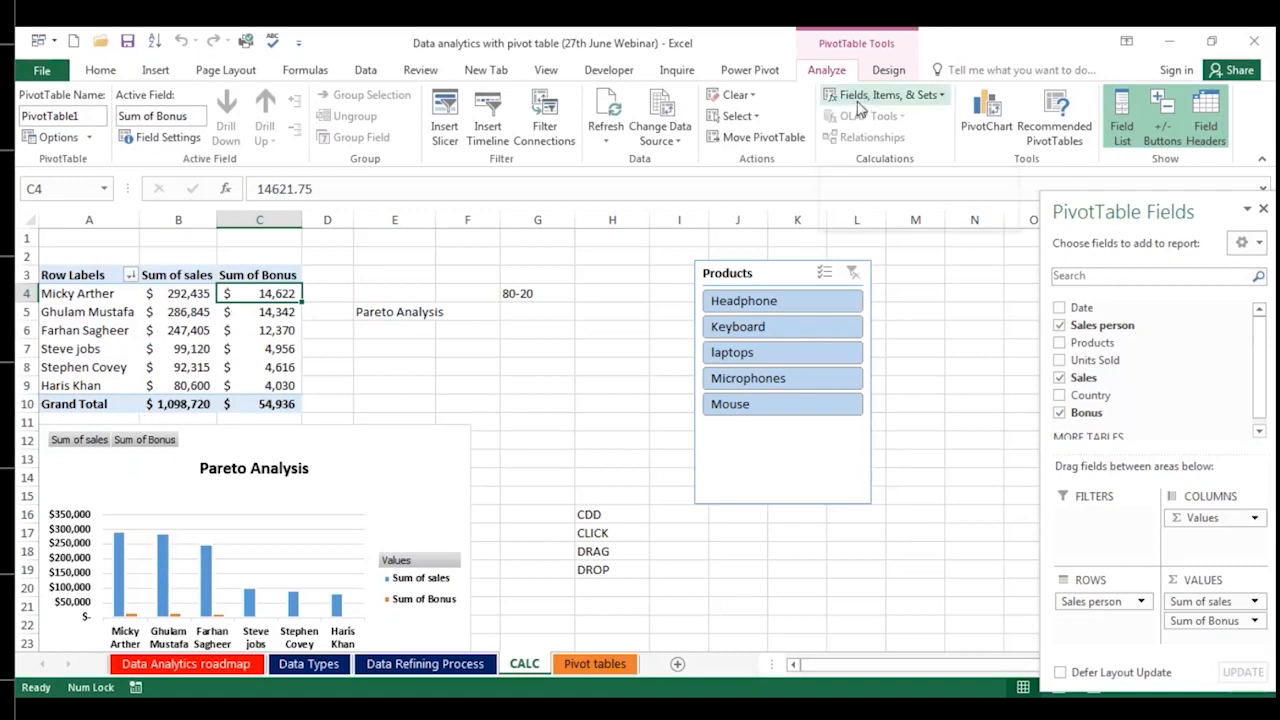
{"action": "left_click_drag", "start_coordinate": [410, 465], "coordinate": [522, 438]}
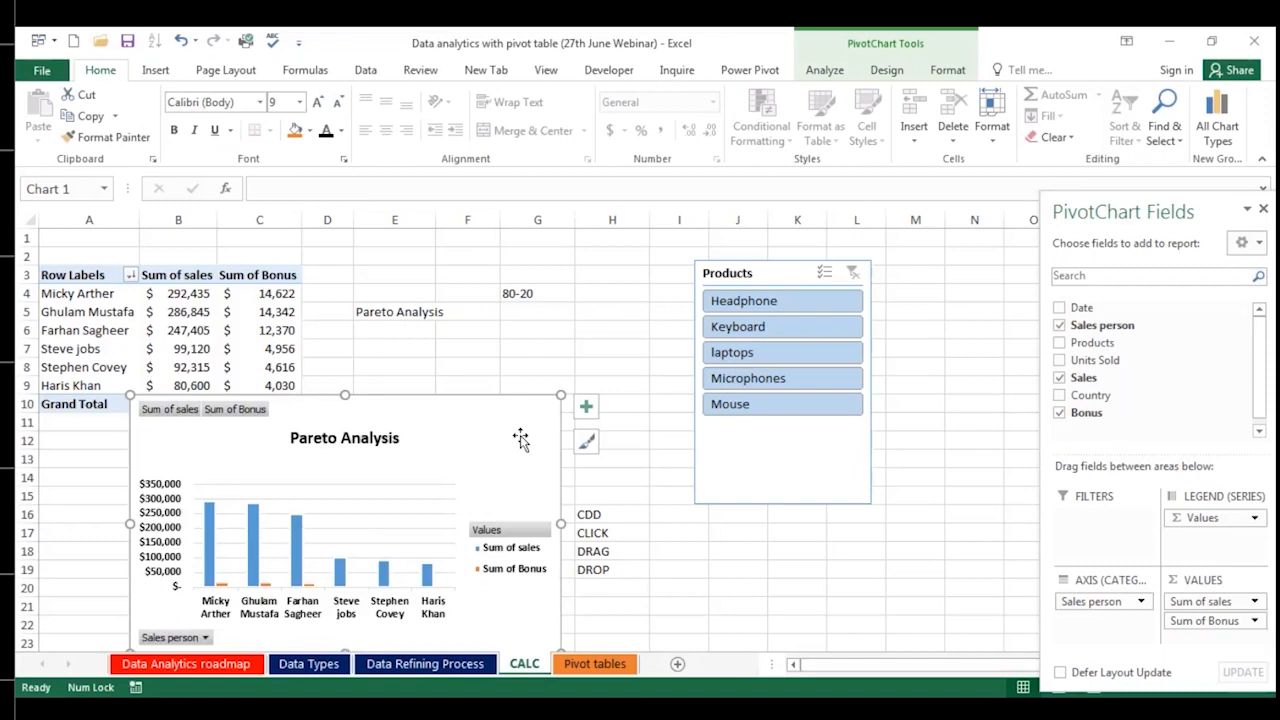
Step: On the Pivot tables sheet, bring up the Create PivotTable dialog for the sales table and dismiss it
{"action": "left_click", "coordinate": [598, 667]}
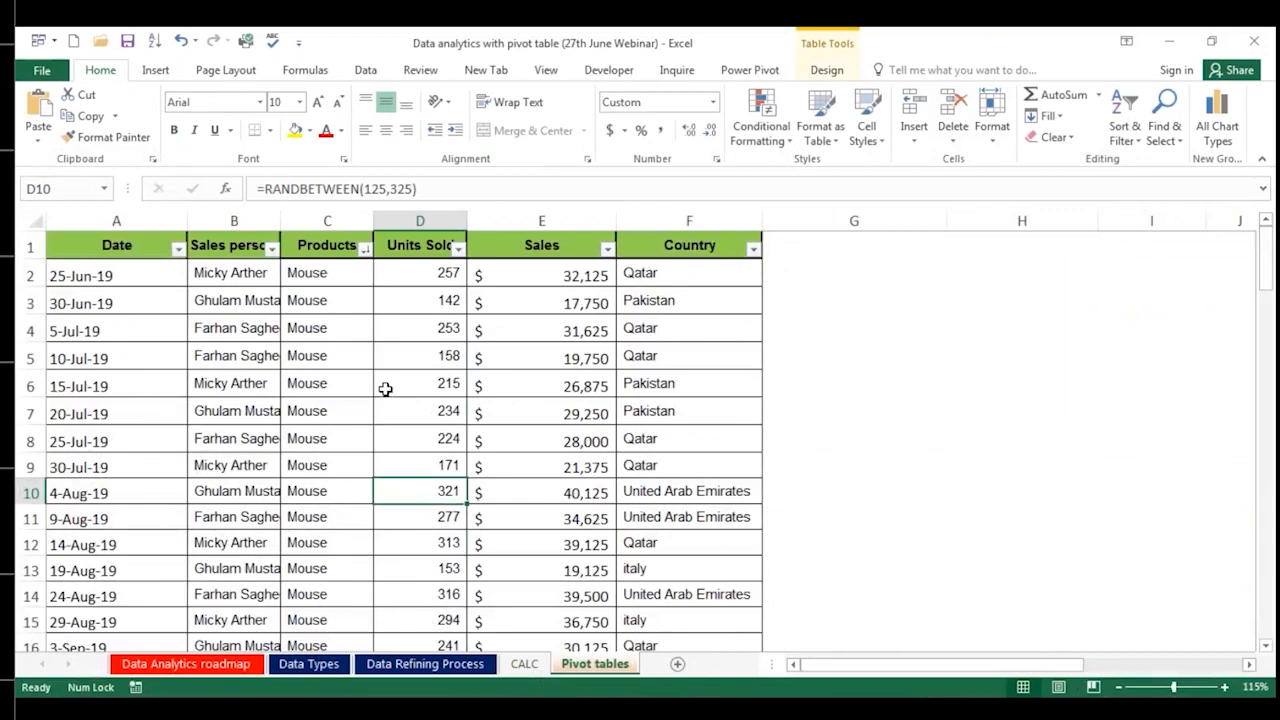
{"action": "left_click", "coordinate": [385, 390]}
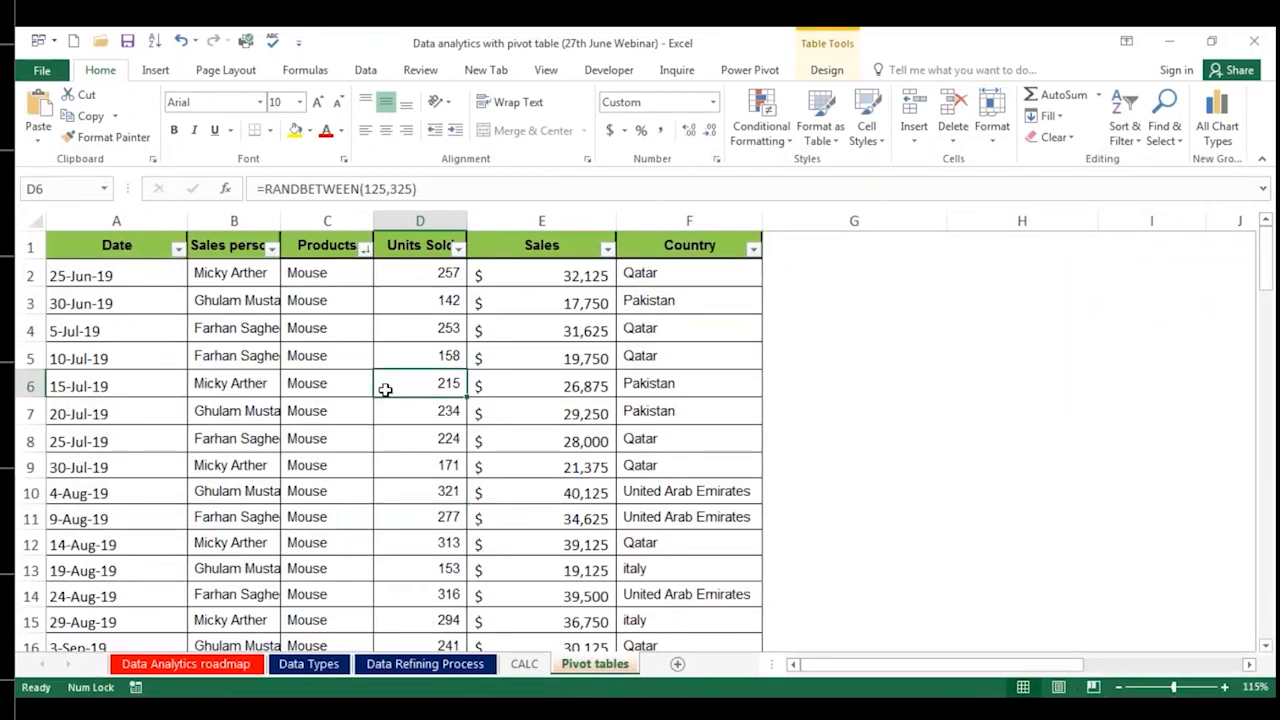
{"action": "key", "text": "alt"}
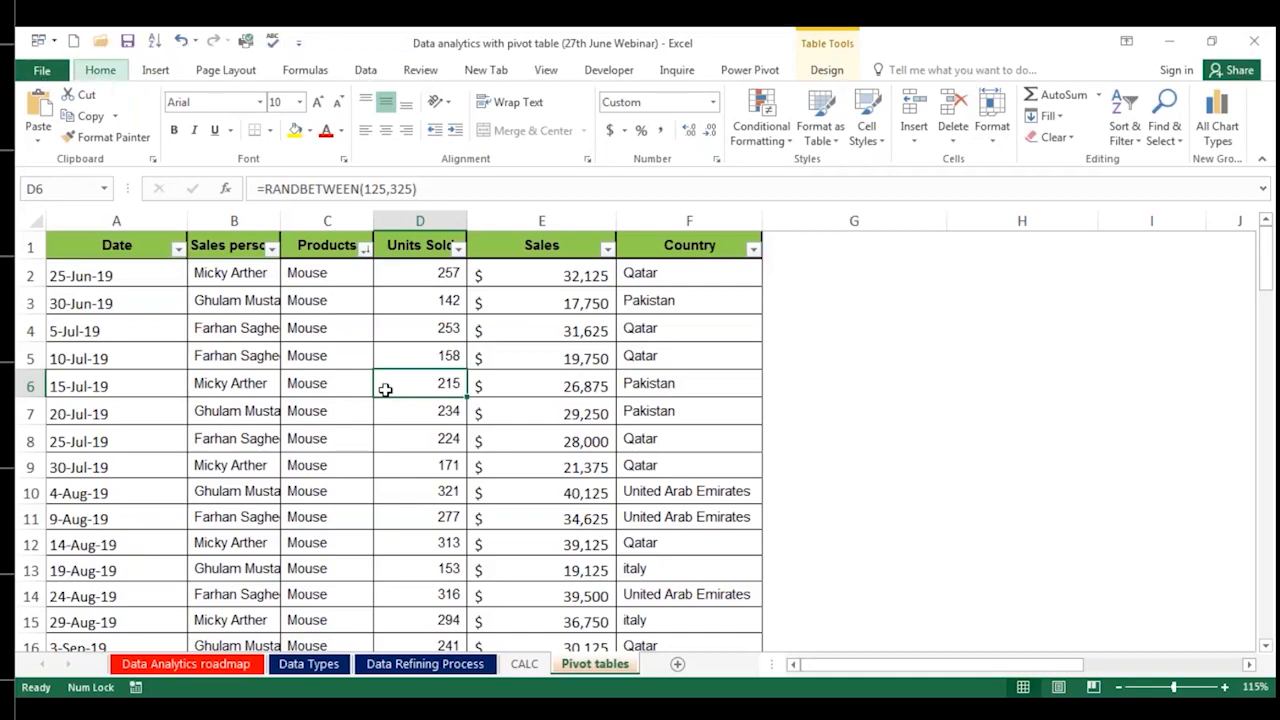
{"action": "key", "text": "n"}
{"action": "key", "text": "v"}
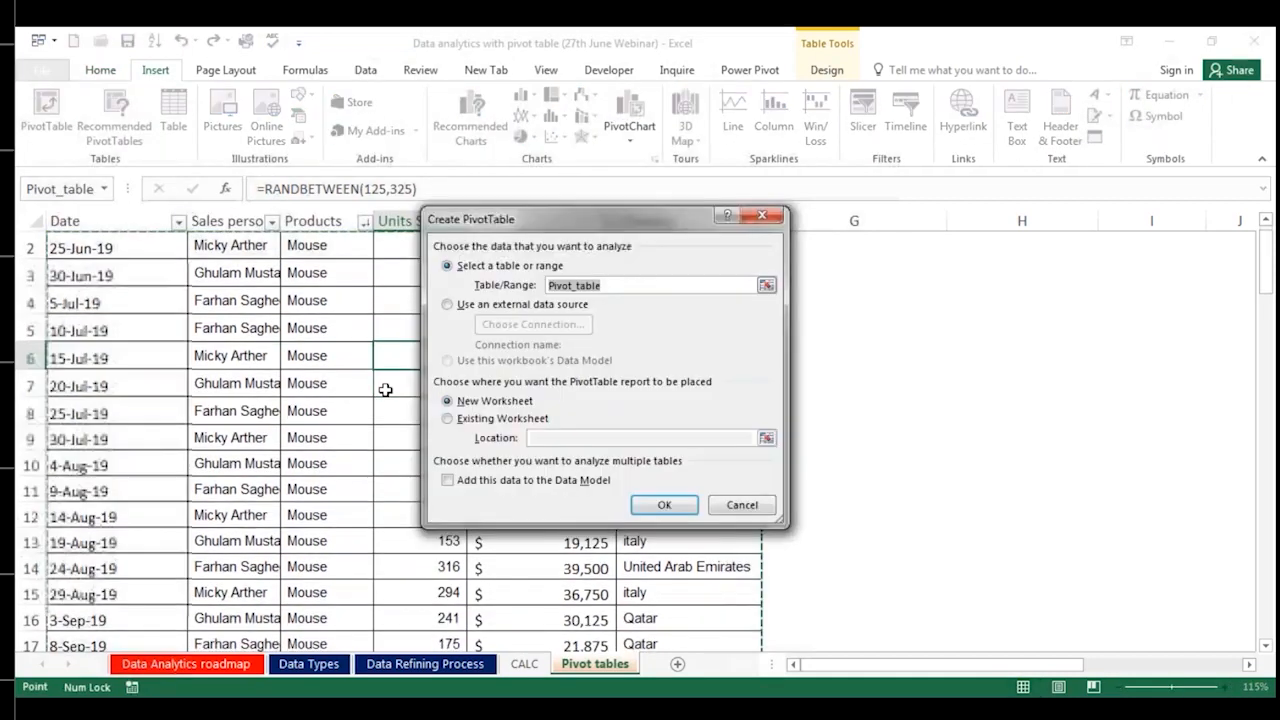
{"action": "key", "text": "Escape"}
Step: Enter the note "alt+n+v" in cell H12 beside the sales table
{"action": "left_click", "coordinate": [974, 511]}
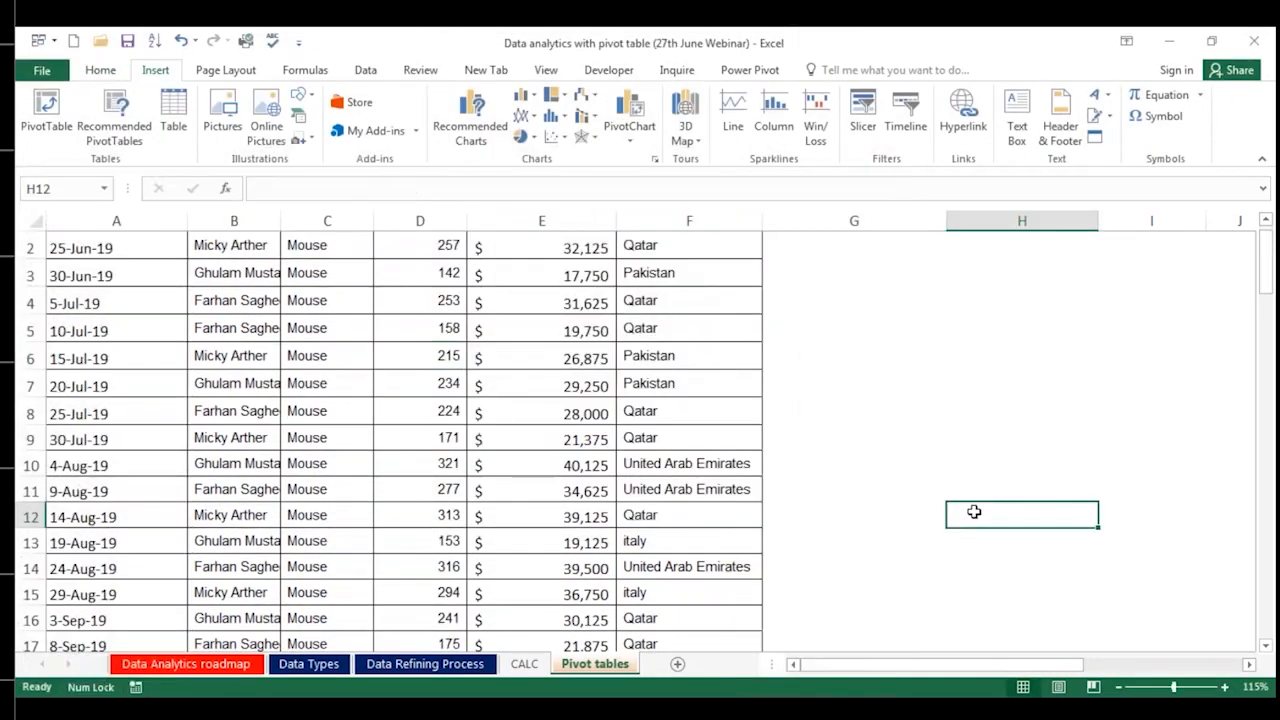
{"action": "type", "text": "alt+n+v"}
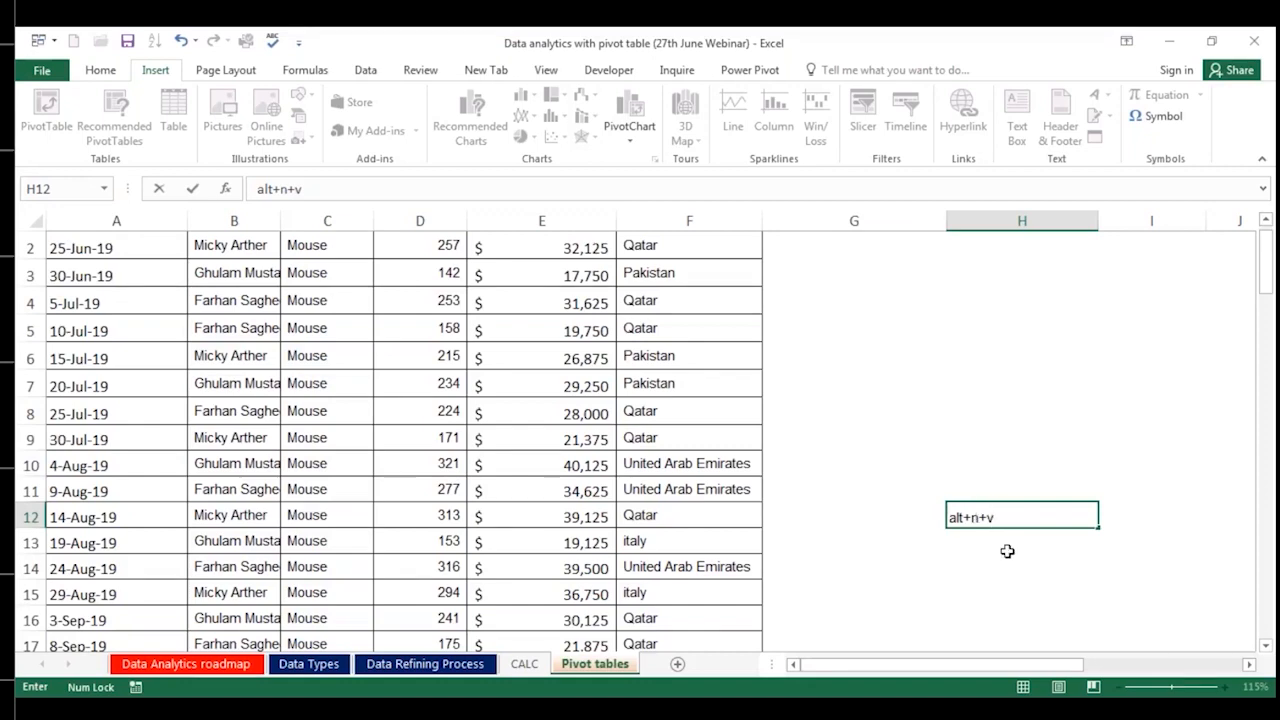
{"action": "key", "text": "Return"}
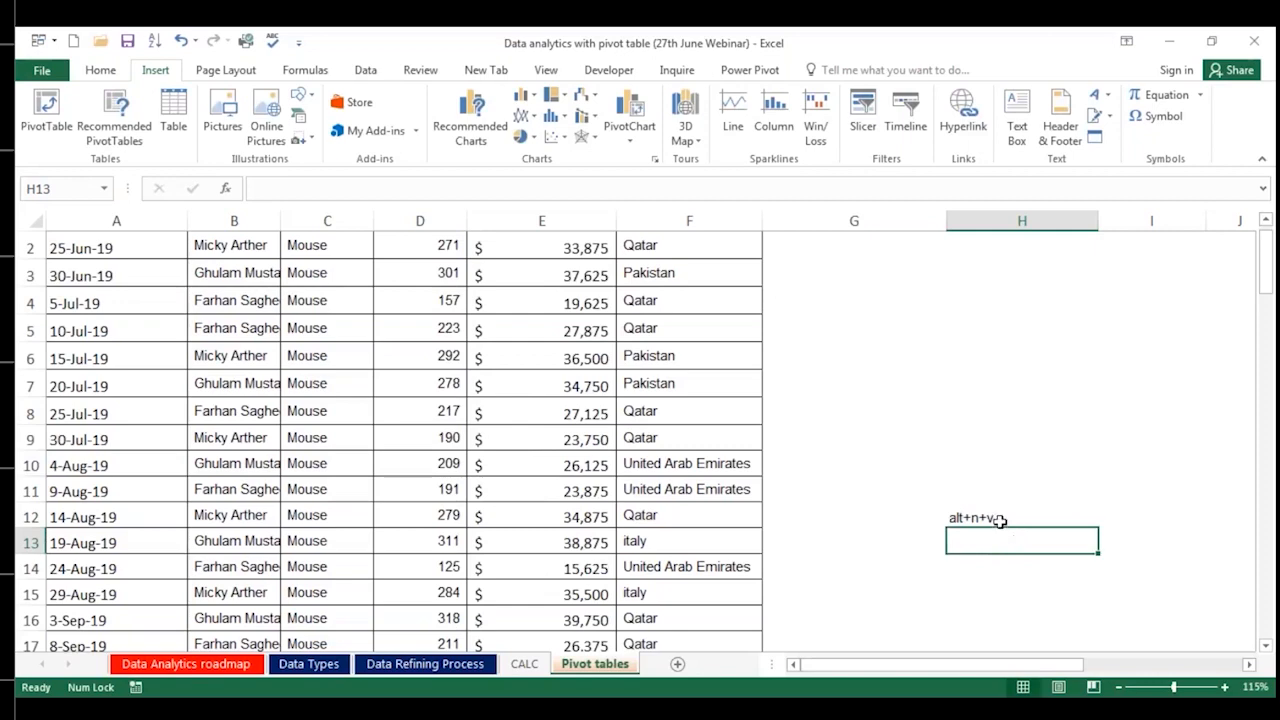
Step: Create a pivot table from the Pivot_table range on a new worksheet
{"action": "left_click", "coordinate": [566, 438]}
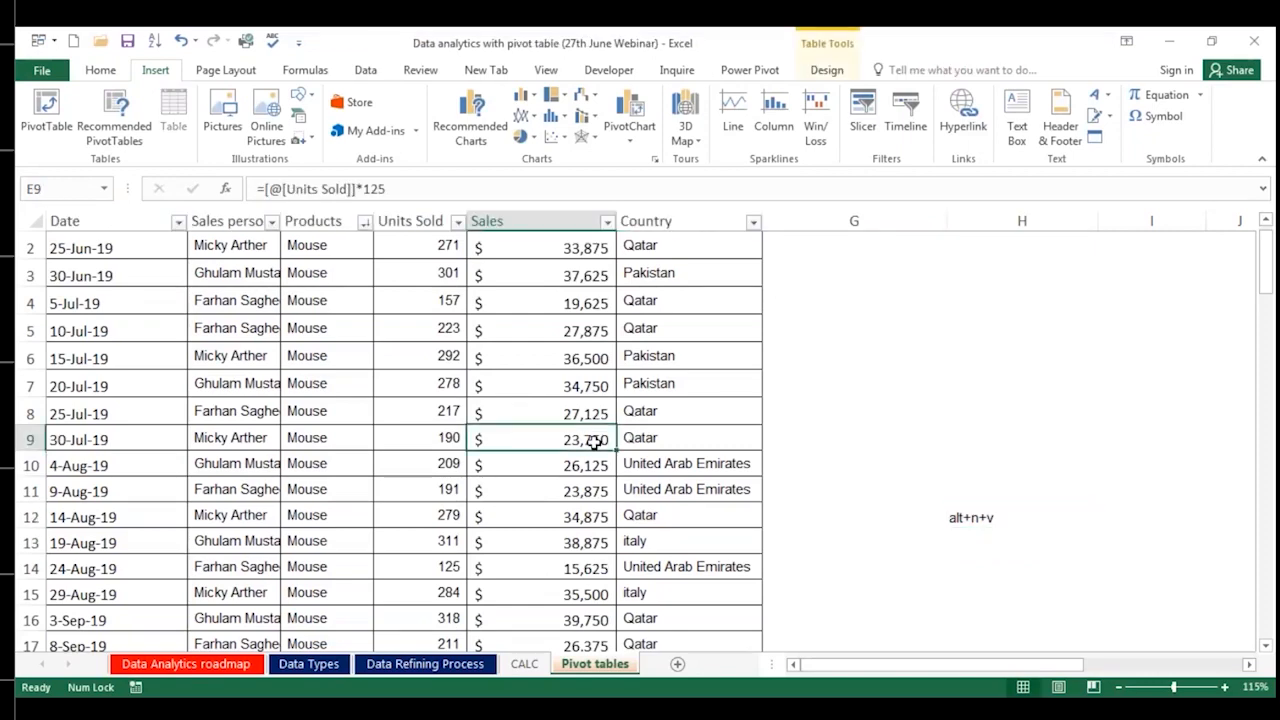
{"action": "key", "text": "alt"}
{"action": "key", "text": "n"}
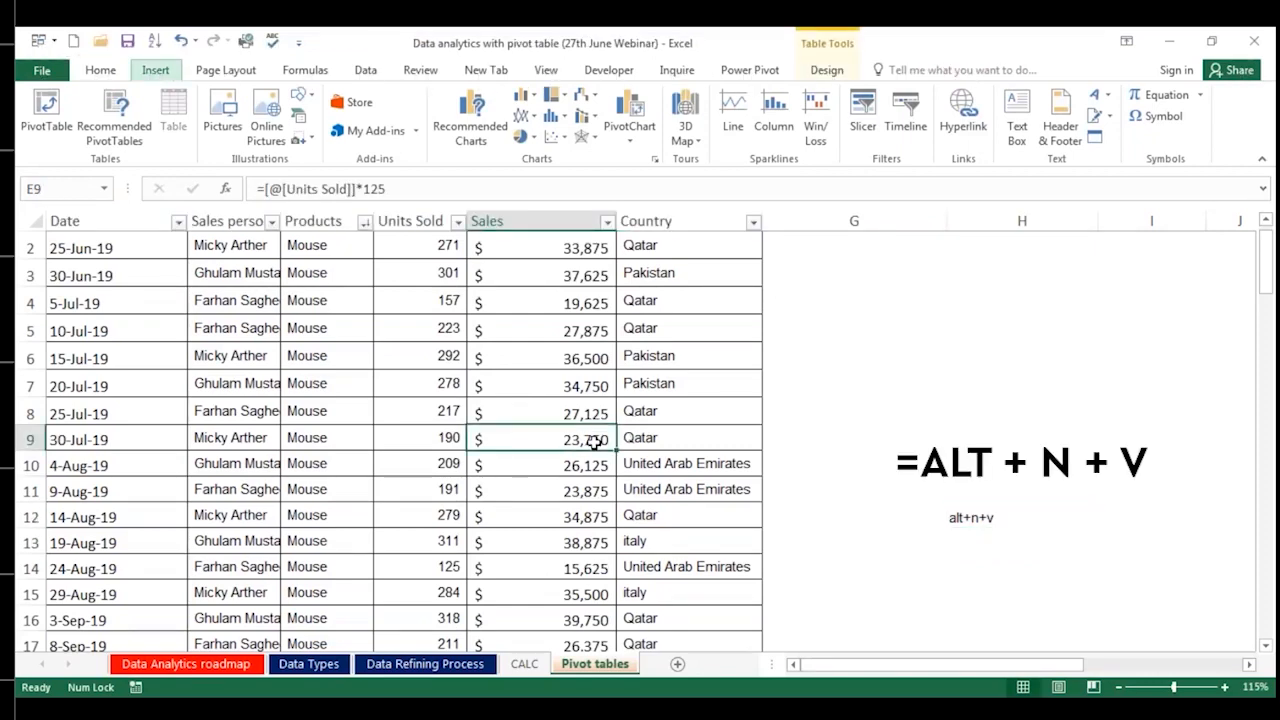
{"action": "key", "text": "v"}
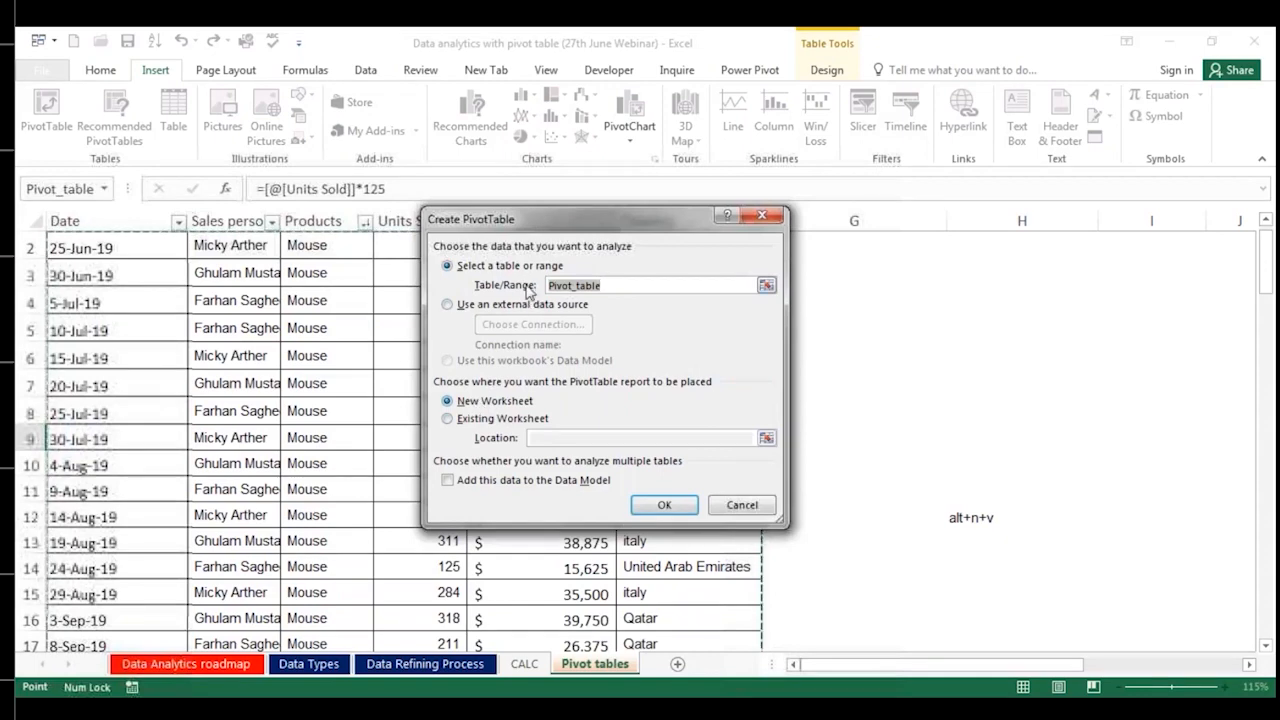
{"action": "left_click", "coordinate": [660, 504]}
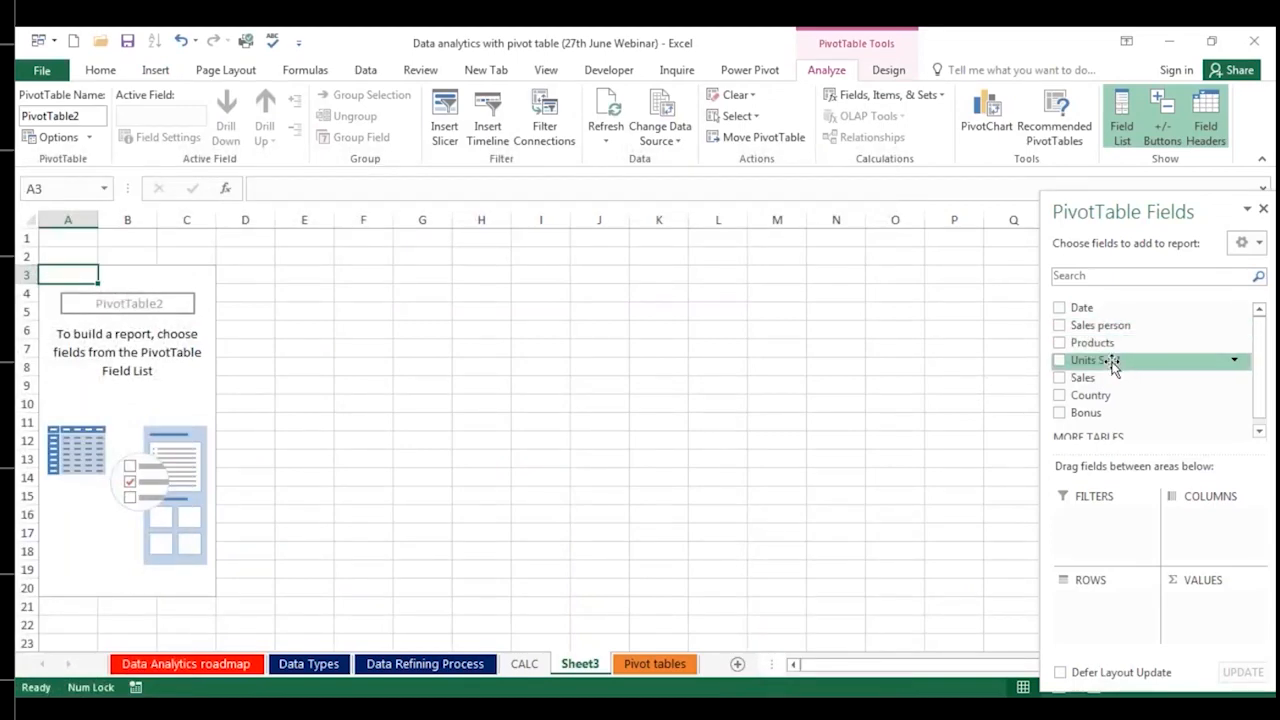
Step: Put Sales person in the rows and Units Sold twice in the values, showing the second one as % of Grand Total
{"action": "left_click_drag", "start_coordinate": [1120, 333], "coordinate": [1105, 624]}
{"action": "left_click_drag", "start_coordinate": [1098, 361], "coordinate": [1188, 617]}
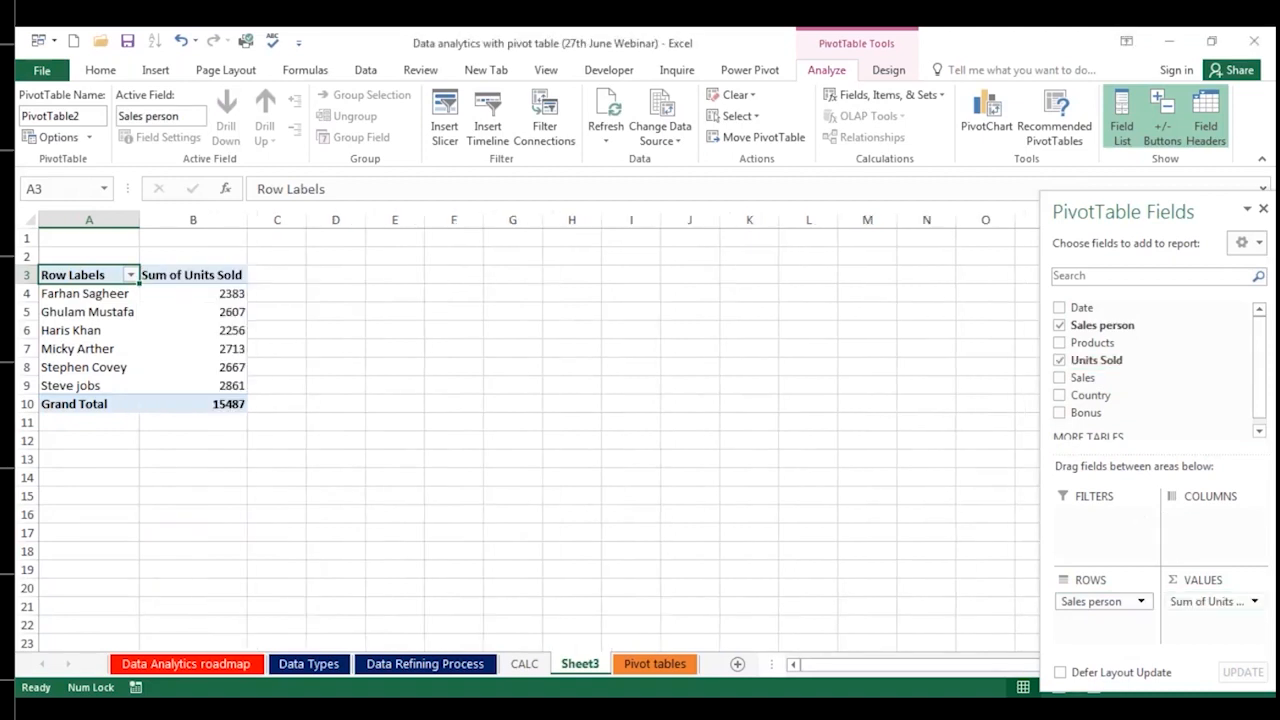
{"action": "left_click_drag", "start_coordinate": [1110, 362], "coordinate": [1200, 620]}
{"action": "left_click", "coordinate": [1210, 620]}
{"action": "left_click", "coordinate": [1190, 597]}
{"action": "left_click", "coordinate": [603, 311]}
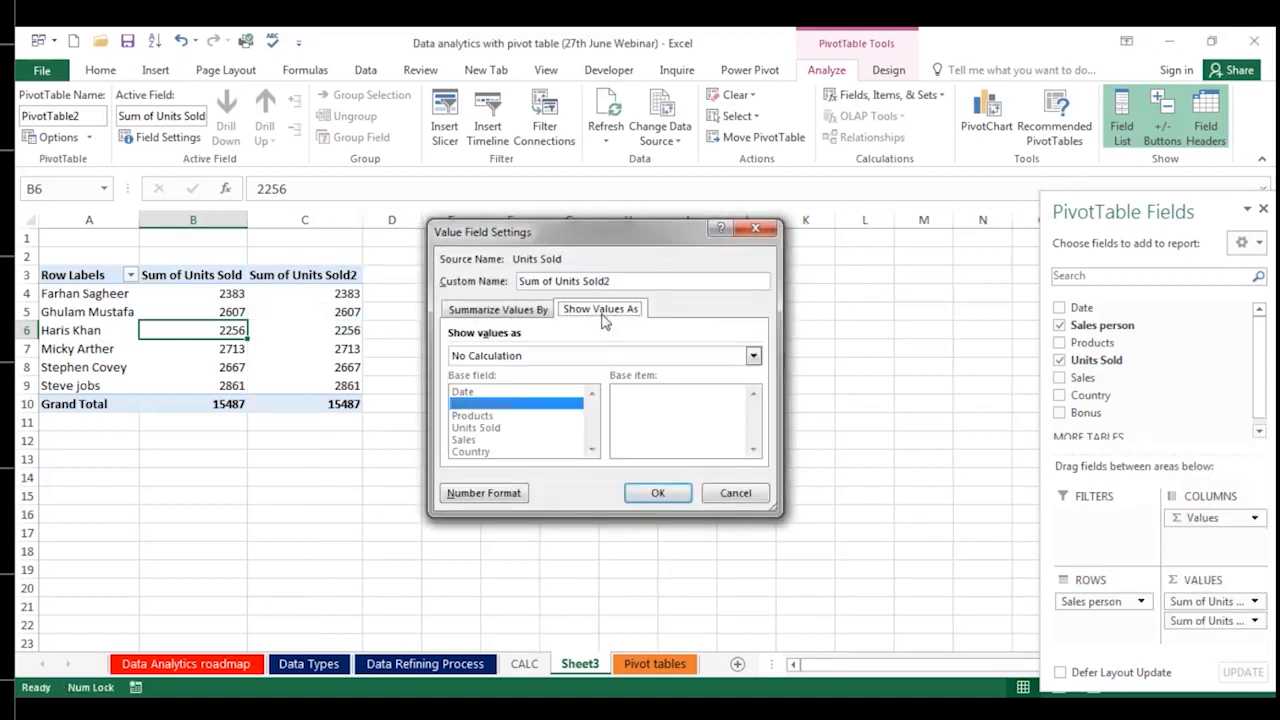
{"action": "left_click", "coordinate": [558, 355]}
{"action": "left_click", "coordinate": [541, 390]}
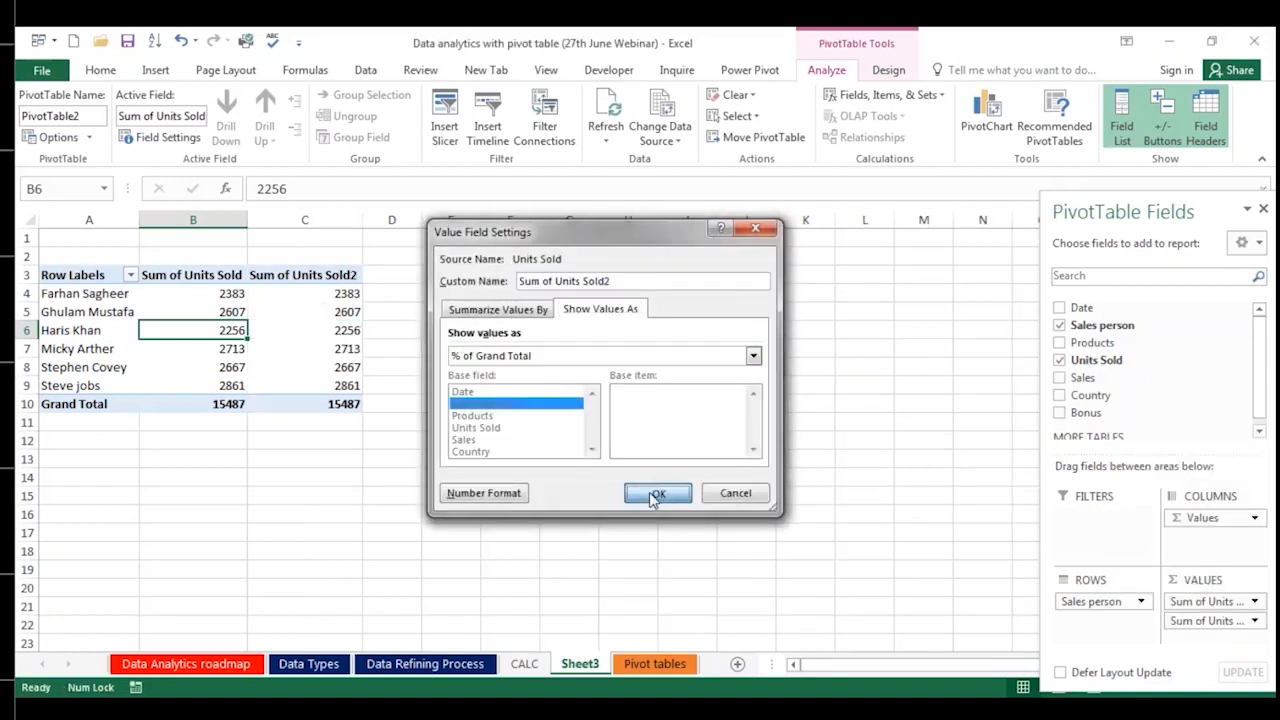
{"action": "left_click", "coordinate": [657, 493]}
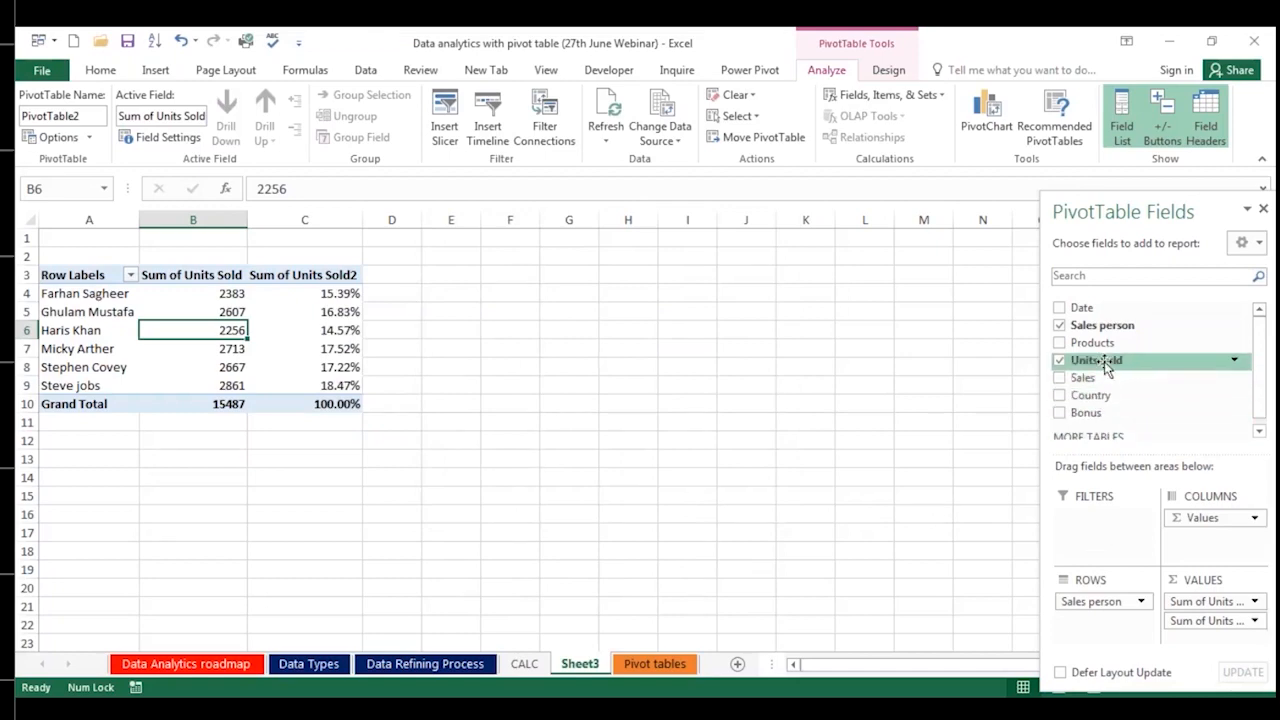
Step: Add Units Sold to the values a third time and summarize it by Average
{"action": "left_click_drag", "start_coordinate": [1107, 365], "coordinate": [1195, 645]}
{"action": "left_click", "coordinate": [1238, 640]}
{"action": "left_click", "coordinate": [1143, 618]}
{"action": "left_click", "coordinate": [445, 403]}
{"action": "left_click", "coordinate": [657, 492]}
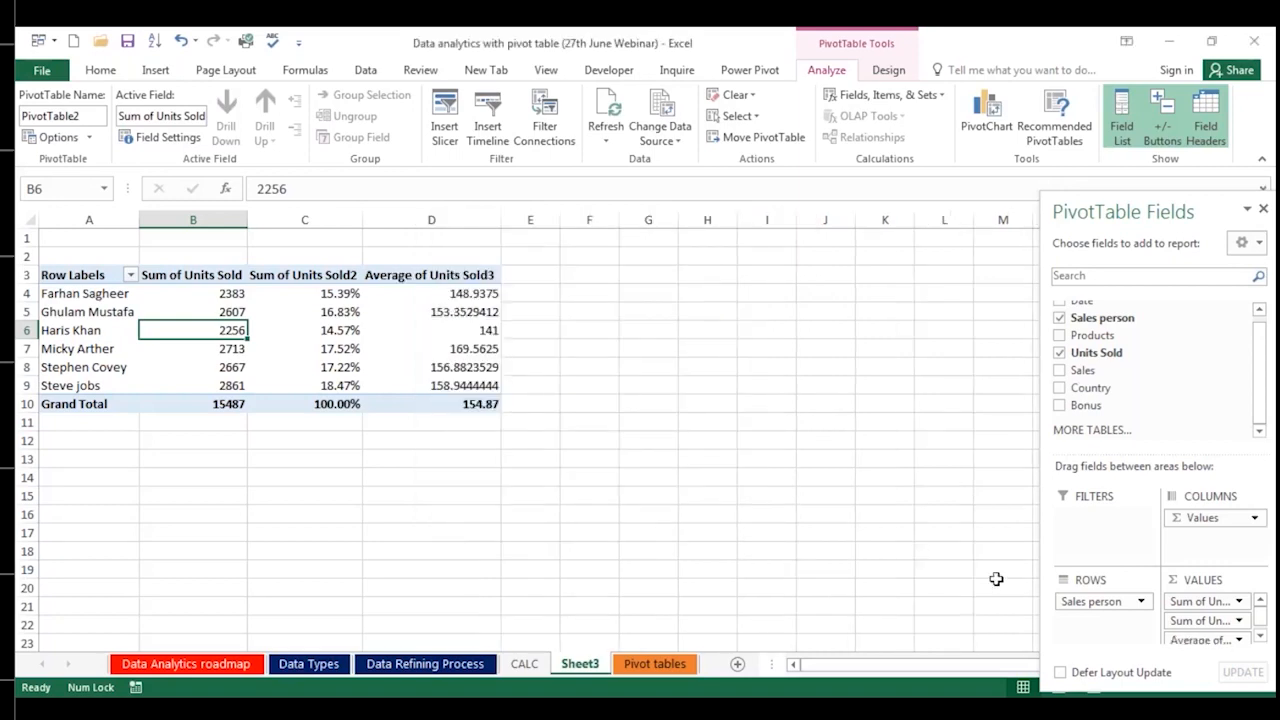
Step: Remove the percentage and average Units Sold fields from the values and add Products to the columns
{"action": "scroll", "coordinate": [1220, 630], "scroll_direction": "down", "scroll_amount": 1}
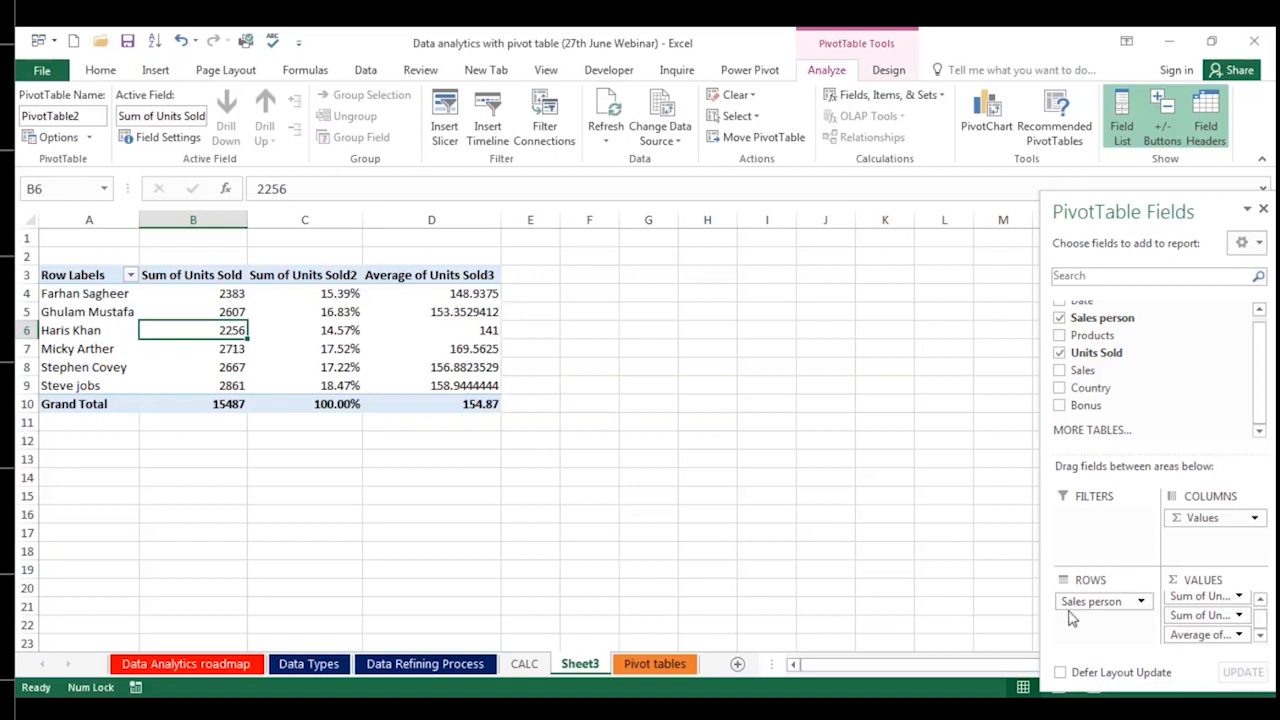
{"action": "left_click_drag", "start_coordinate": [1205, 634], "coordinate": [1085, 437]}
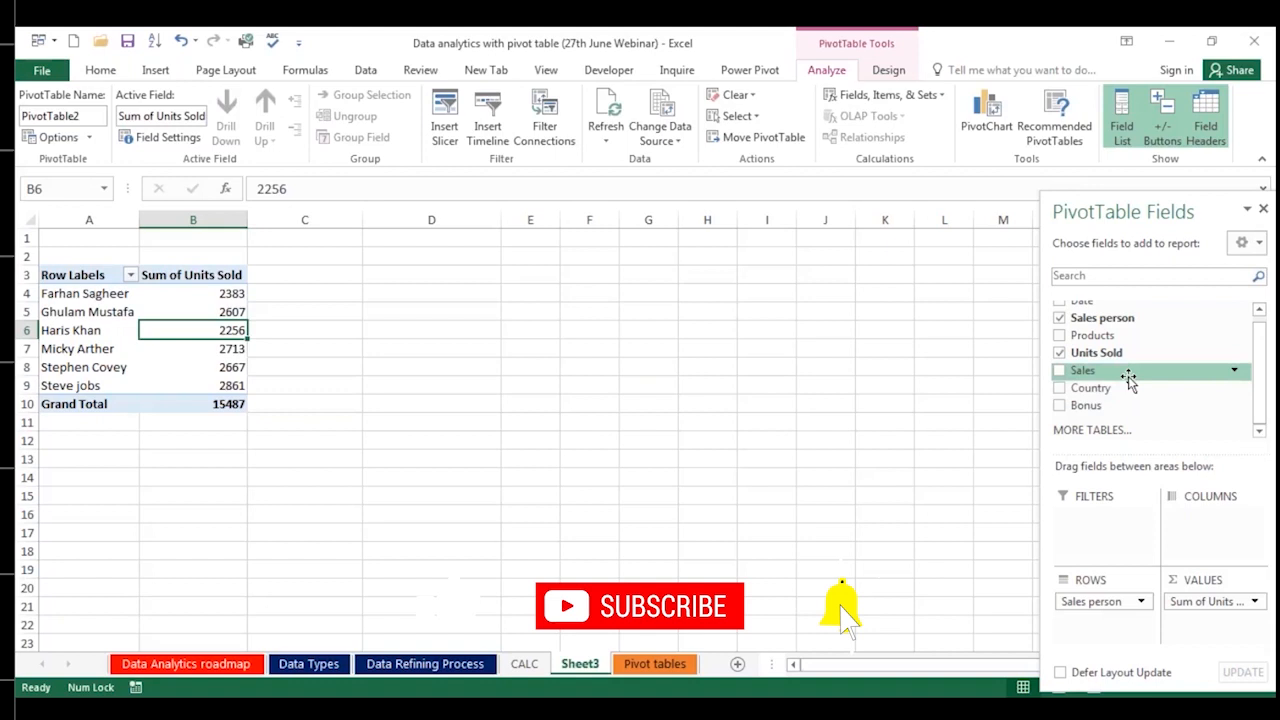
{"action": "left_click_drag", "start_coordinate": [1108, 345], "coordinate": [1195, 525]}
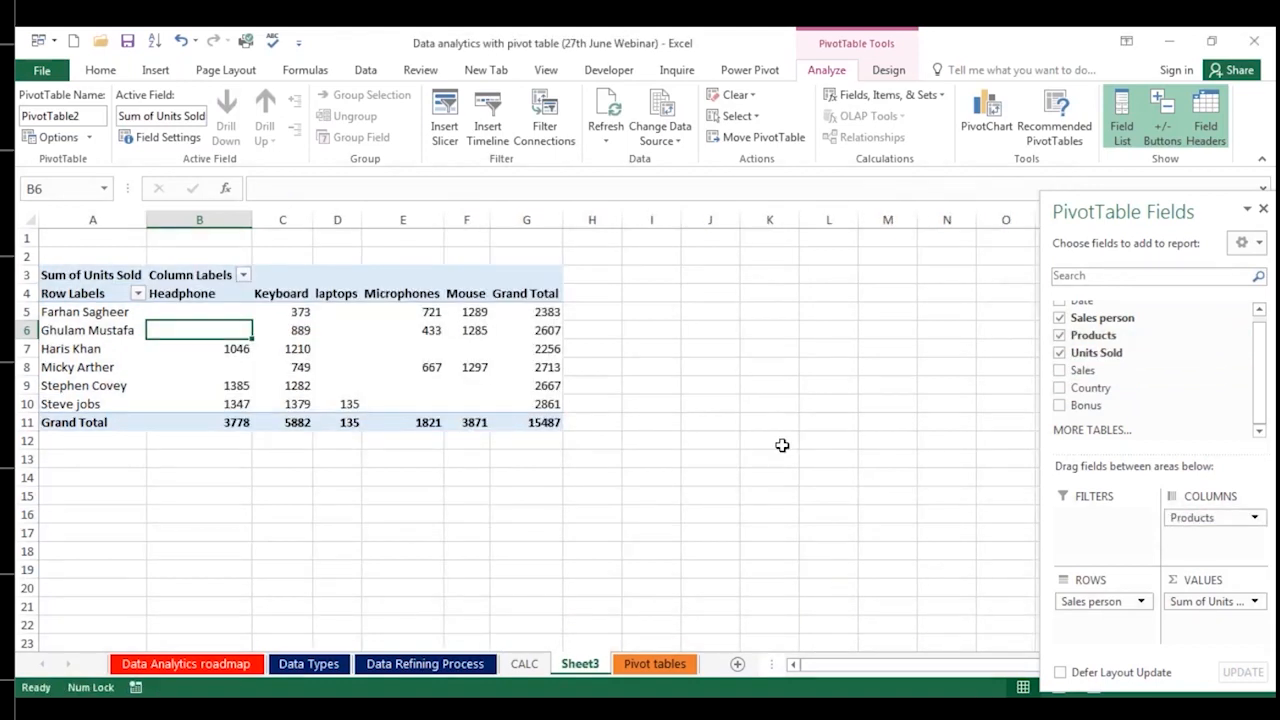
Step: Clear Sales person, Products and Units Sold from the pivot table and place Sales in the rows
{"action": "left_click_drag", "start_coordinate": [1091, 594], "coordinate": [1100, 410]}
{"action": "left_click_drag", "start_coordinate": [1183, 523], "coordinate": [1150, 405]}
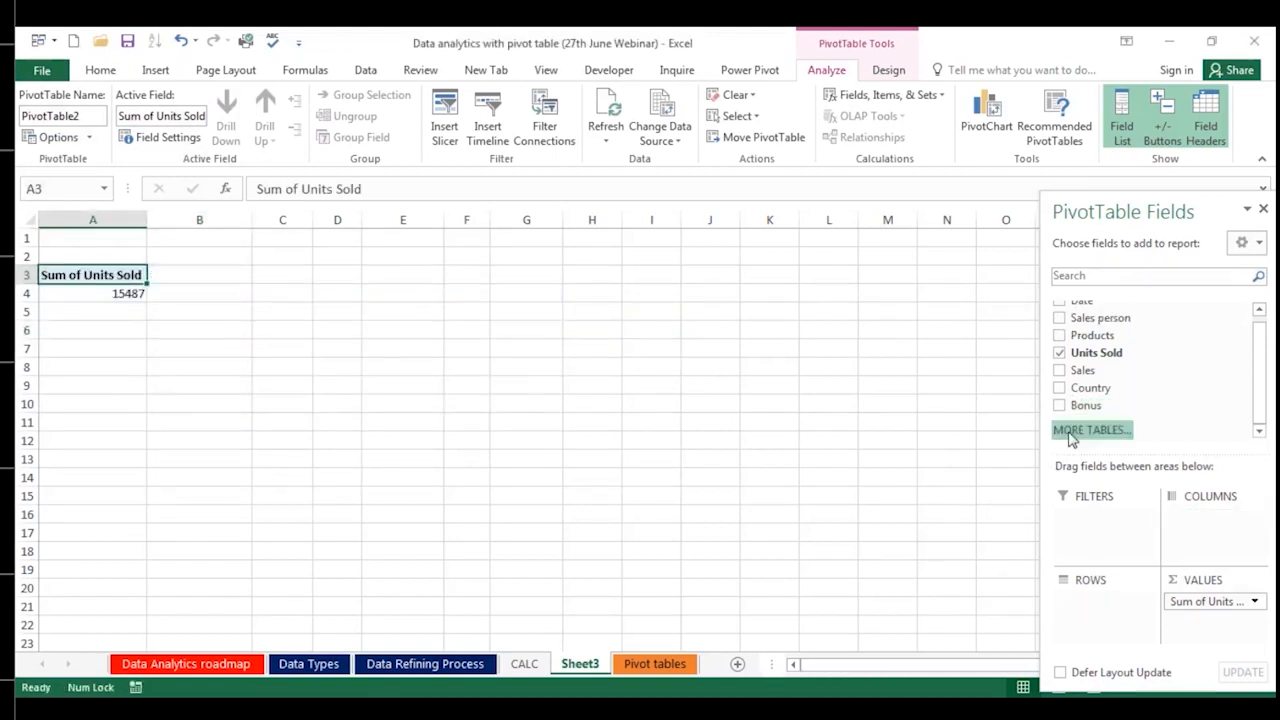
{"action": "left_click_drag", "start_coordinate": [1198, 601], "coordinate": [1070, 598]}
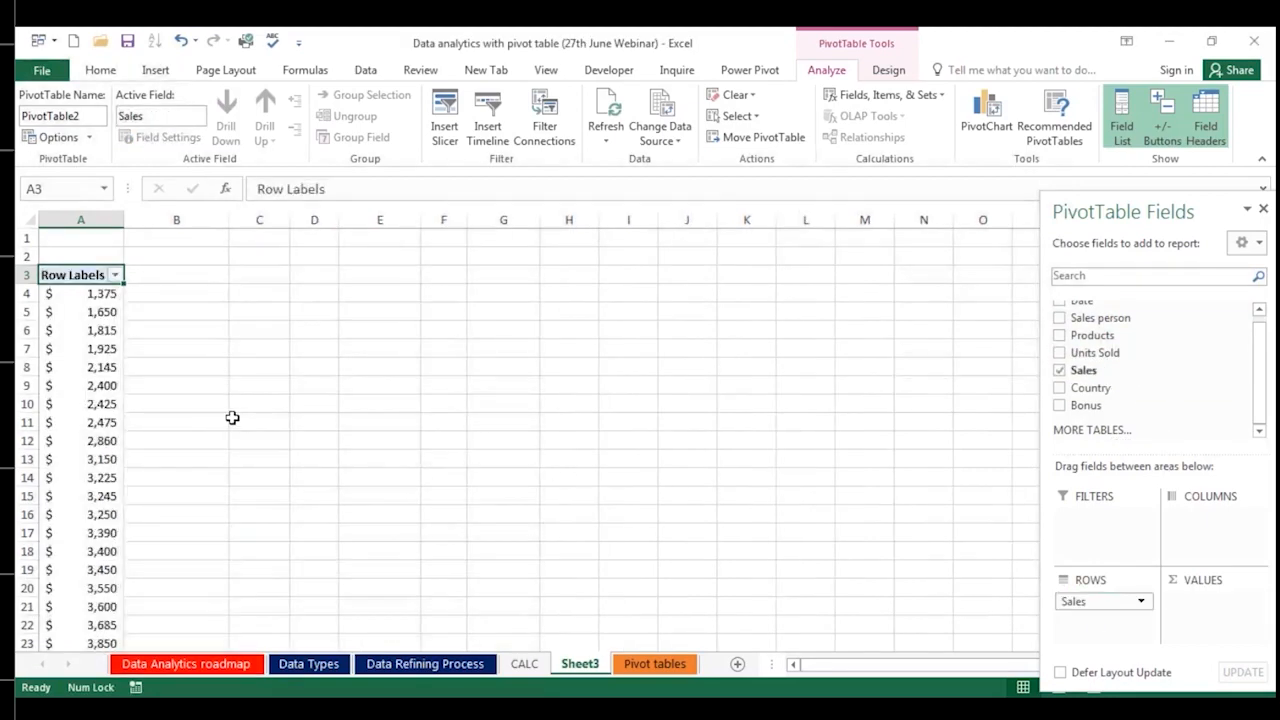
Step: Group the Sales row labels from 1375 to 39625 by 10000, and add Sales to the values as a count
{"action": "scroll", "coordinate": [104, 447], "scroll_direction": "down", "scroll_amount": 5}
{"action": "scroll", "coordinate": [104, 447], "scroll_direction": "down", "scroll_amount": 18}
{"action": "scroll", "coordinate": [100, 450], "scroll_direction": "up", "scroll_amount": 15}
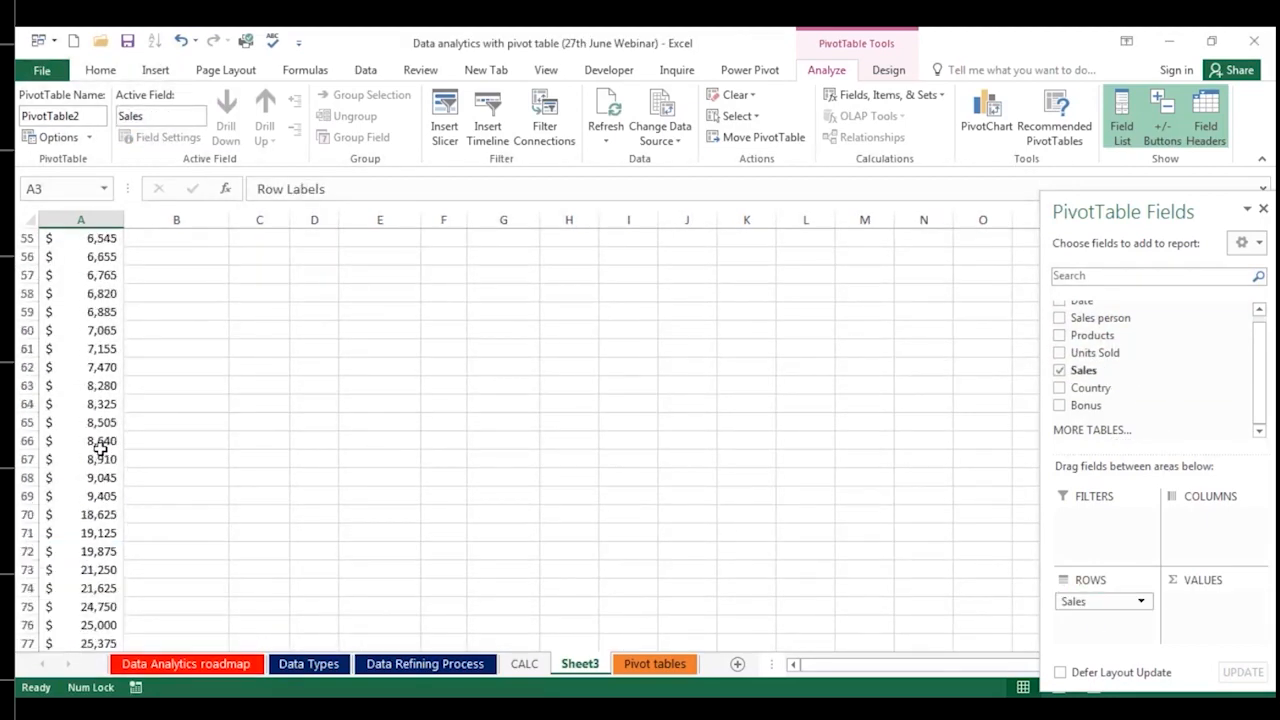
{"action": "scroll", "coordinate": [100, 450], "scroll_direction": "up", "scroll_amount": 8}
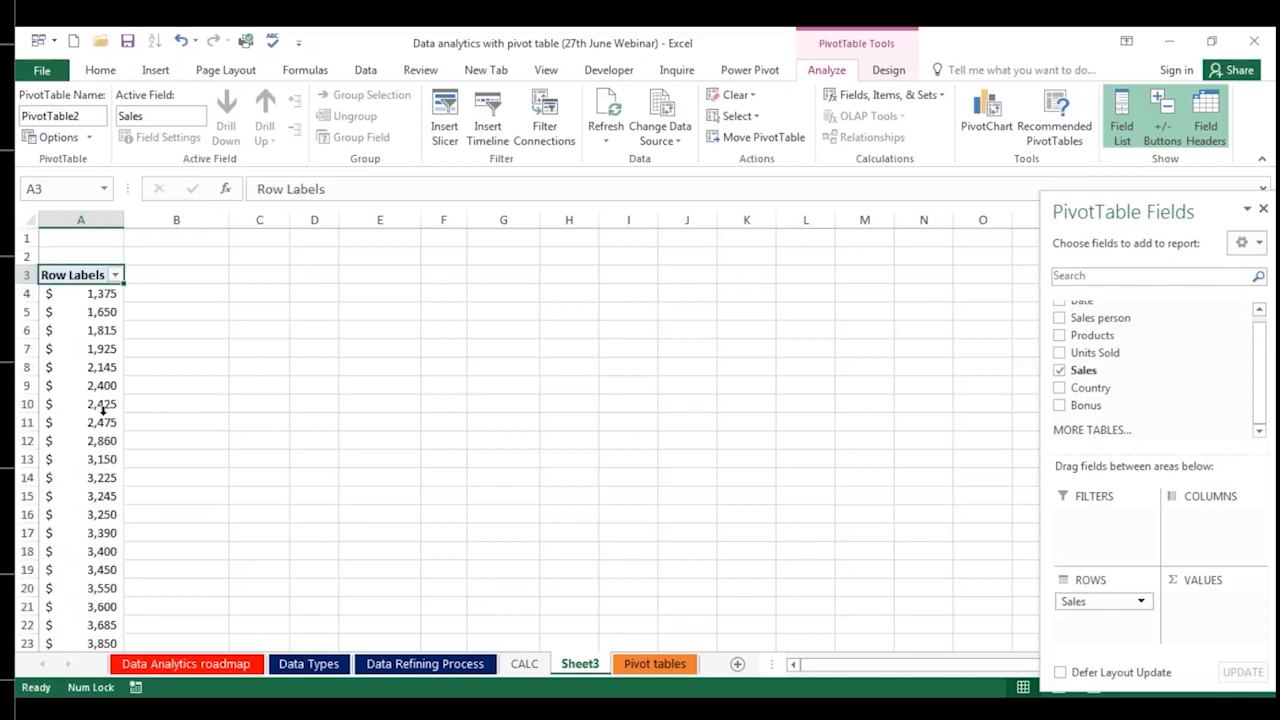
{"action": "left_click", "coordinate": [100, 367]}
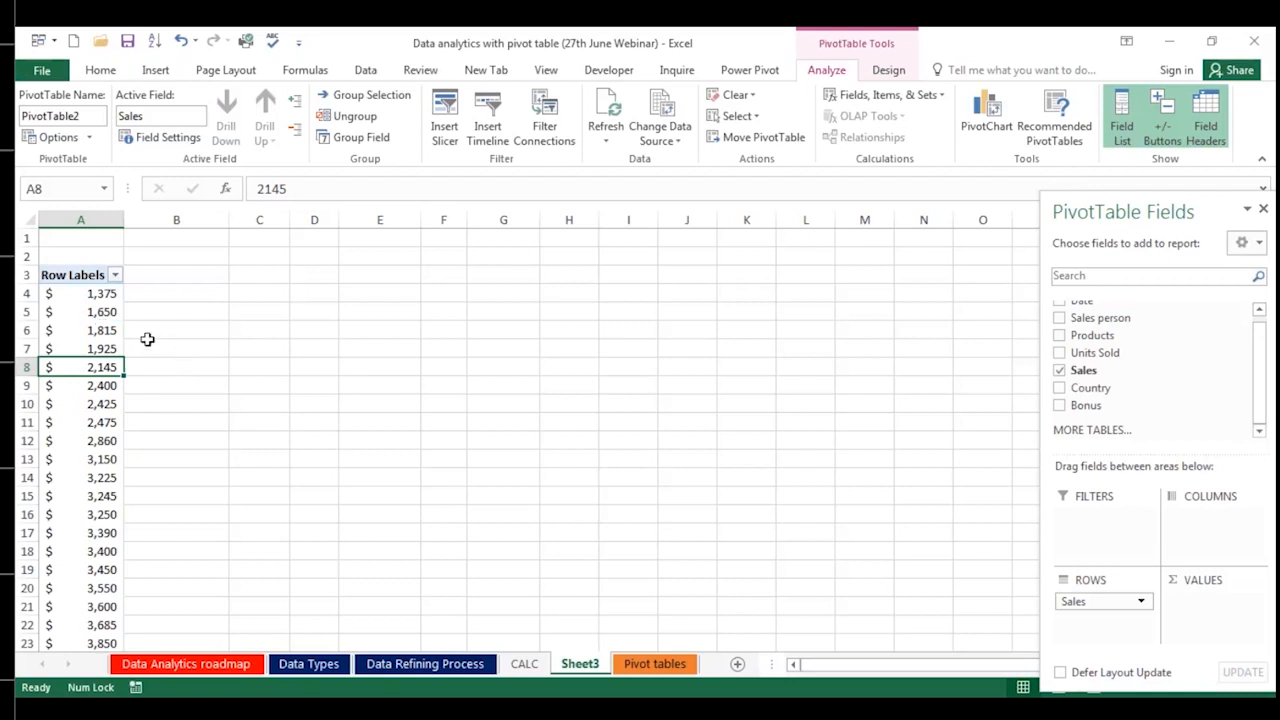
{"action": "left_click", "coordinate": [82, 332]}
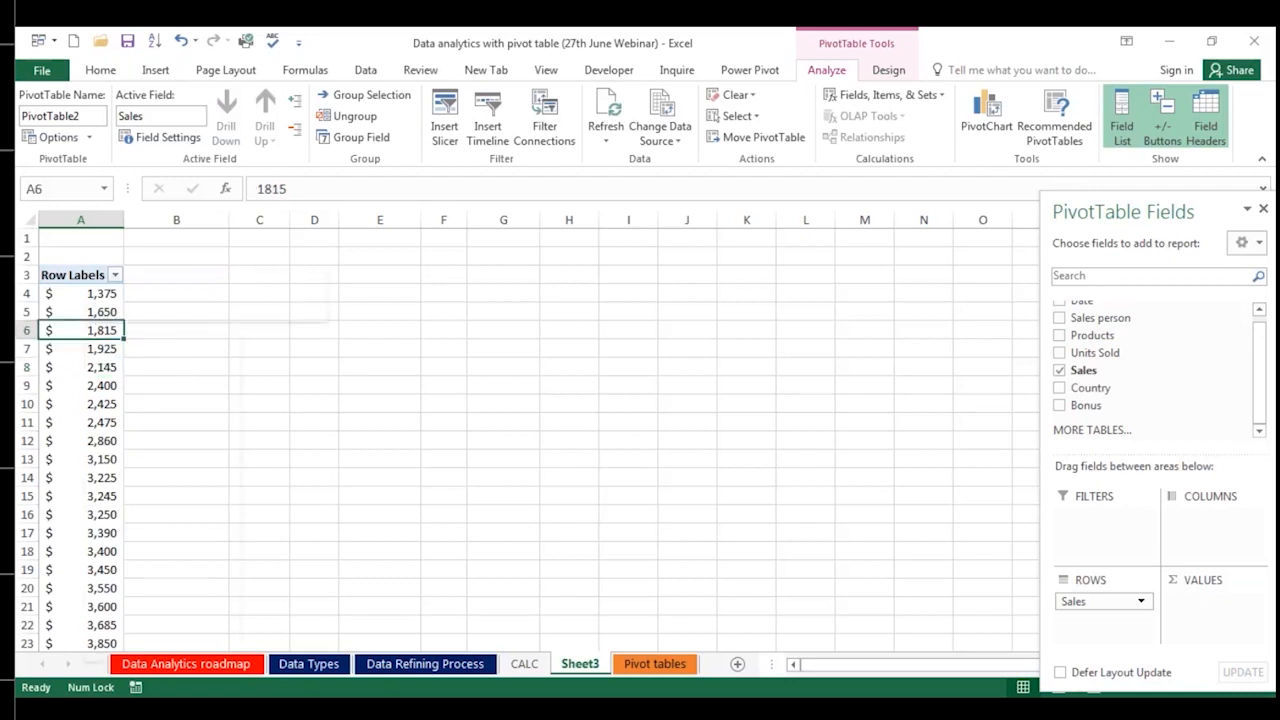
{"action": "right_click", "coordinate": [84, 334]}
{"action": "key", "text": "Escape"}
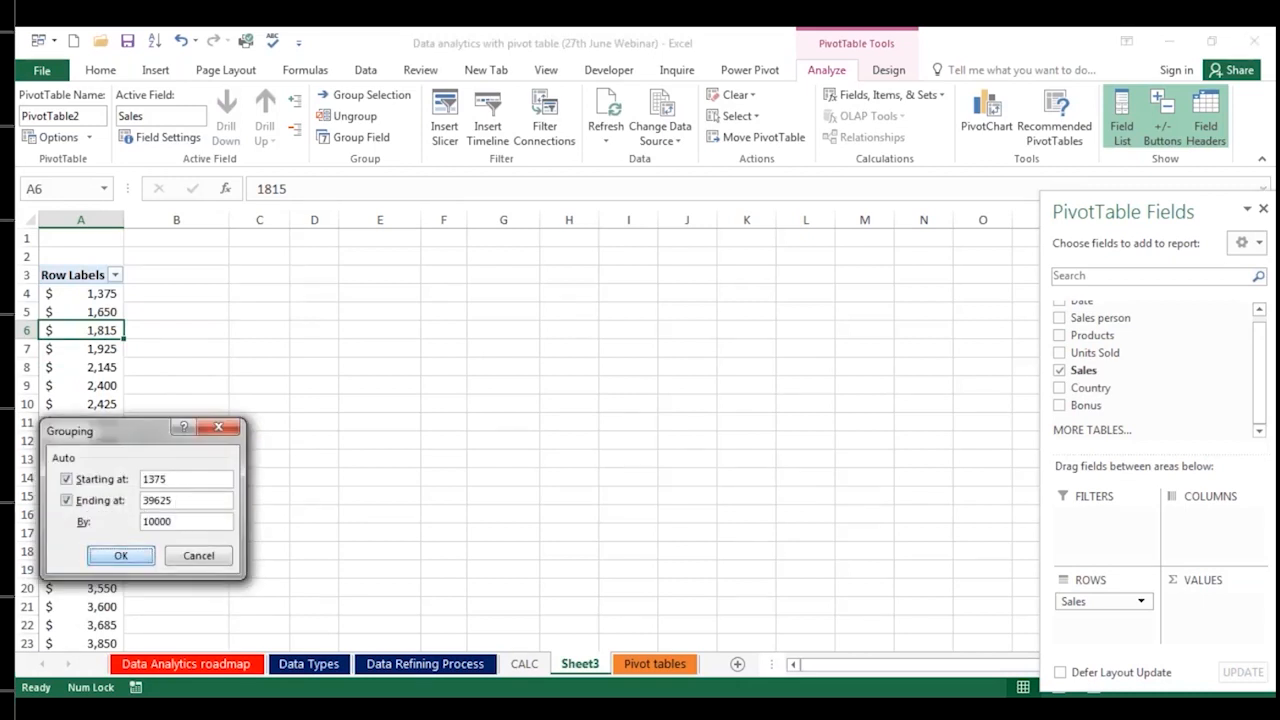
{"action": "left_click", "coordinate": [124, 555]}
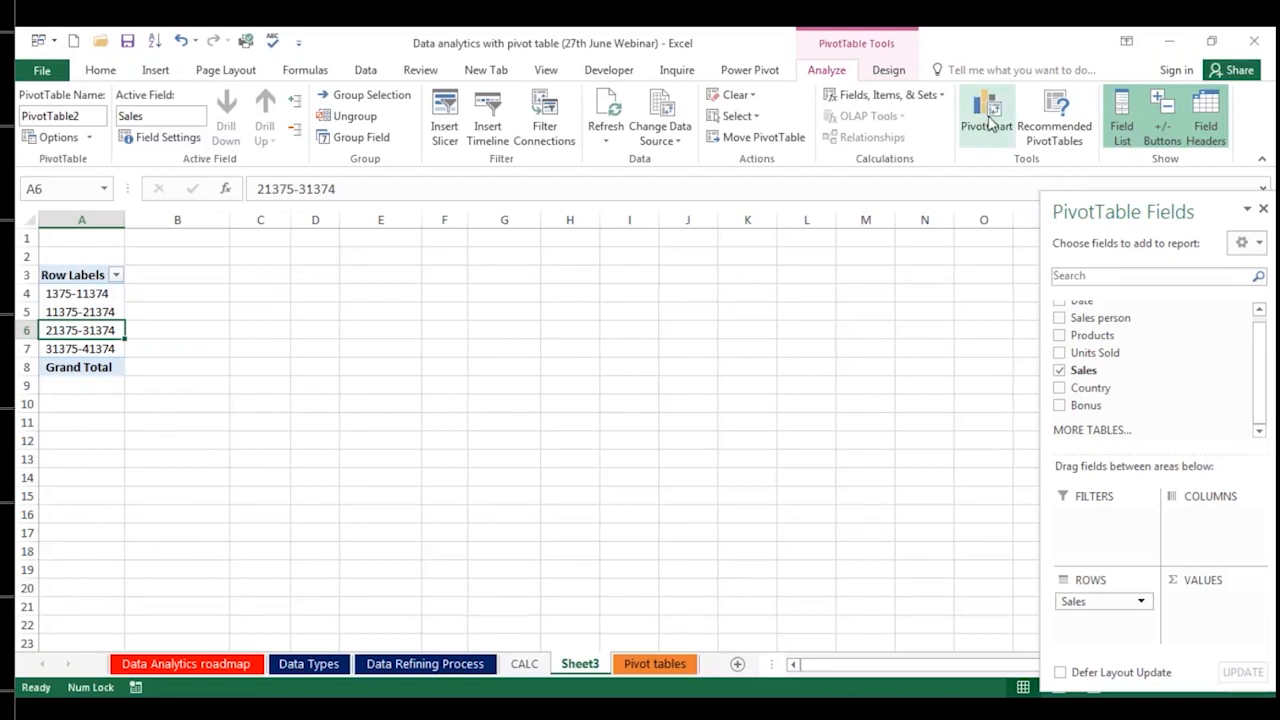
{"action": "left_click_drag", "start_coordinate": [1090, 372], "coordinate": [1190, 614]}
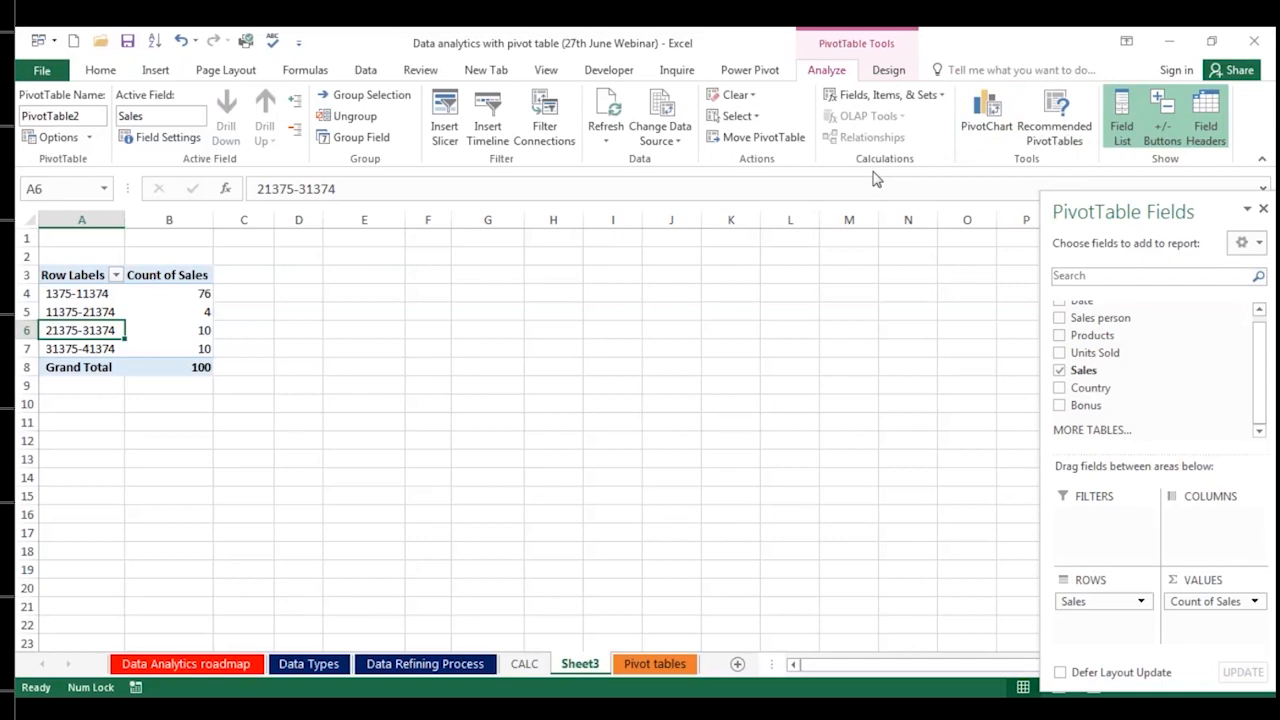
Step: Insert a pie PivotChart of the count of sales per range, place it beside the pivot table, and add data labels
{"action": "left_click", "coordinate": [983, 115]}
{"action": "left_click", "coordinate": [160, 221]}
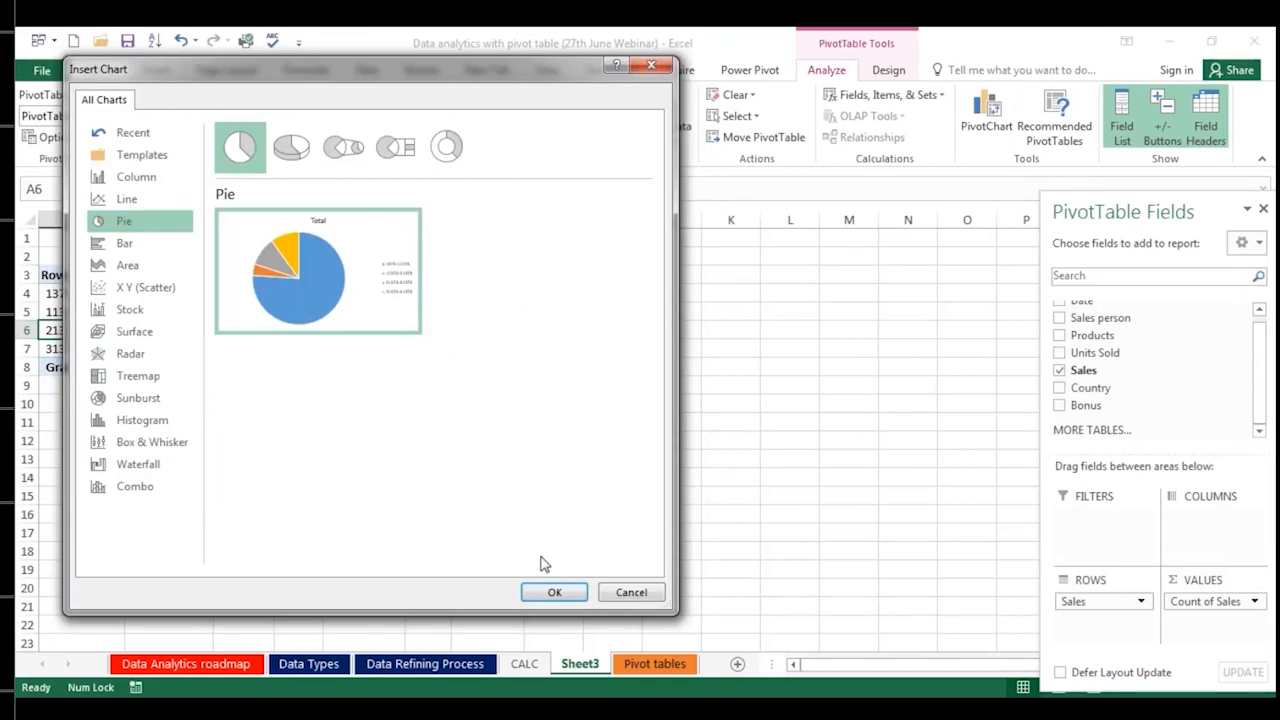
{"action": "left_click", "coordinate": [554, 592]}
{"action": "left_click_drag", "start_coordinate": [774, 329], "coordinate": [761, 267]}
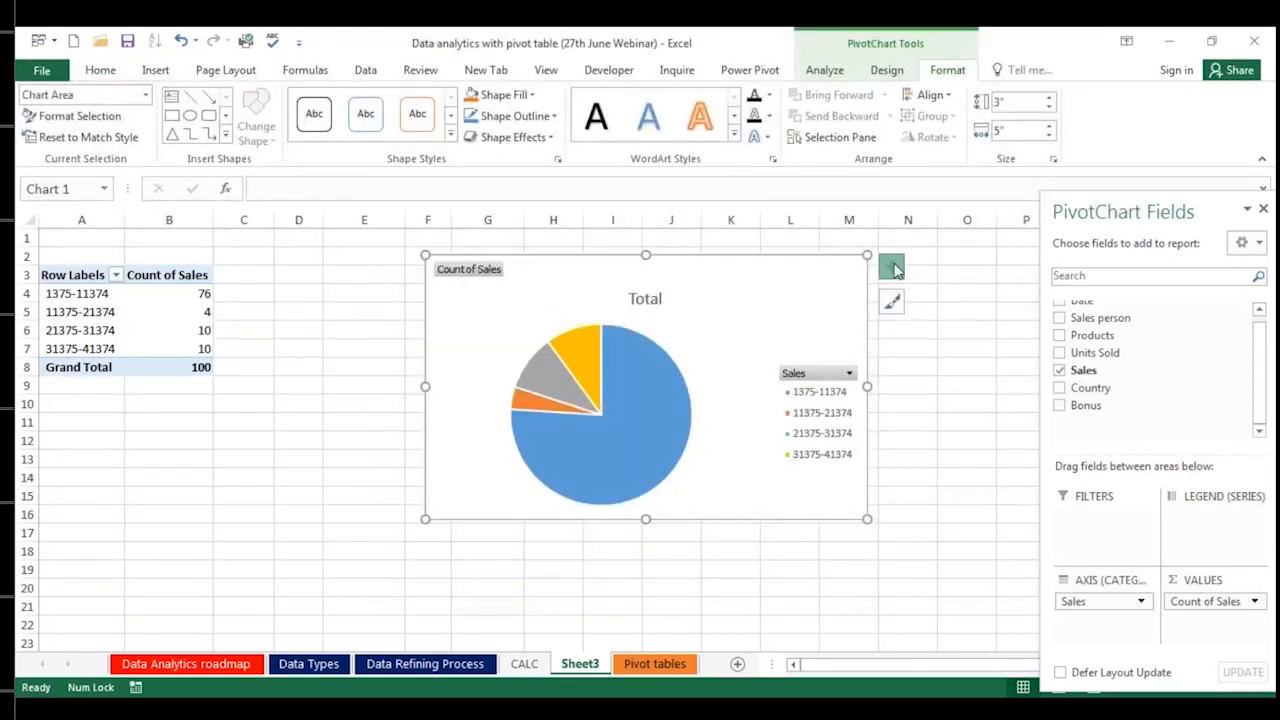
{"action": "left_click", "coordinate": [891, 266]}
{"action": "left_click", "coordinate": [936, 302]}
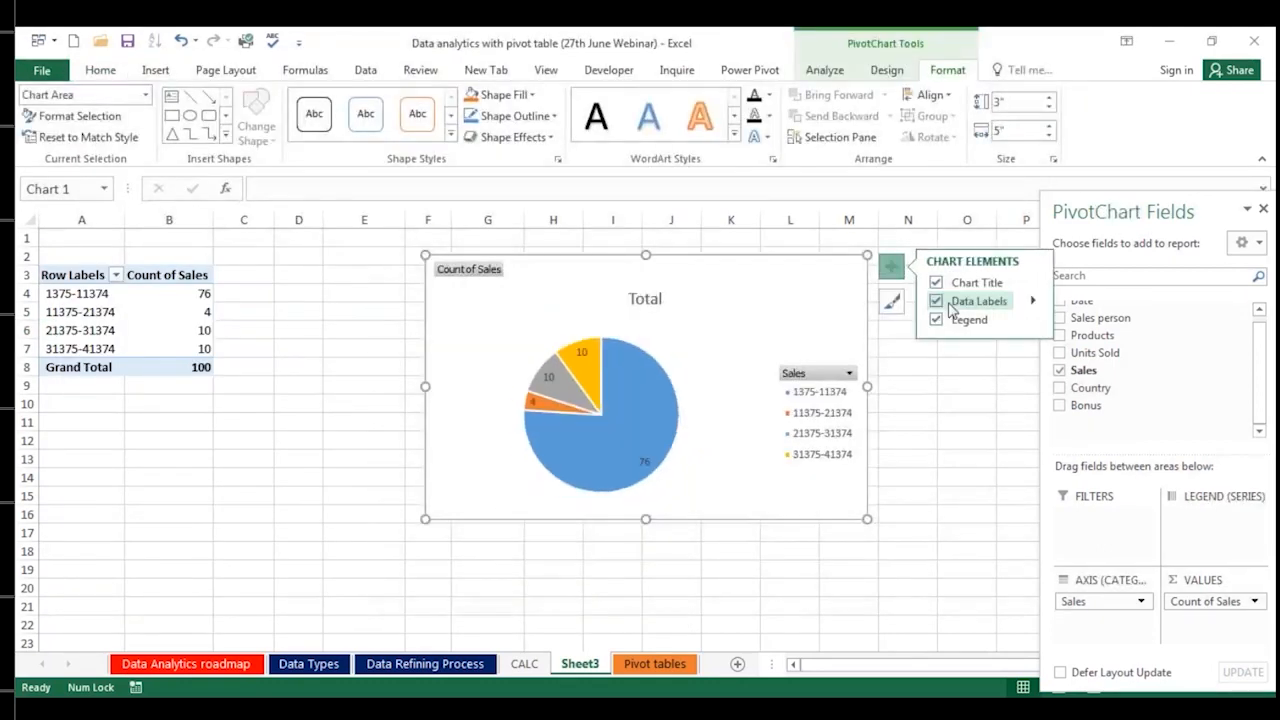
Step: Show percentages alongside the values in the pie chart's data labels
{"action": "left_click", "coordinate": [1033, 300]}
{"action": "left_click", "coordinate": [1084, 412]}
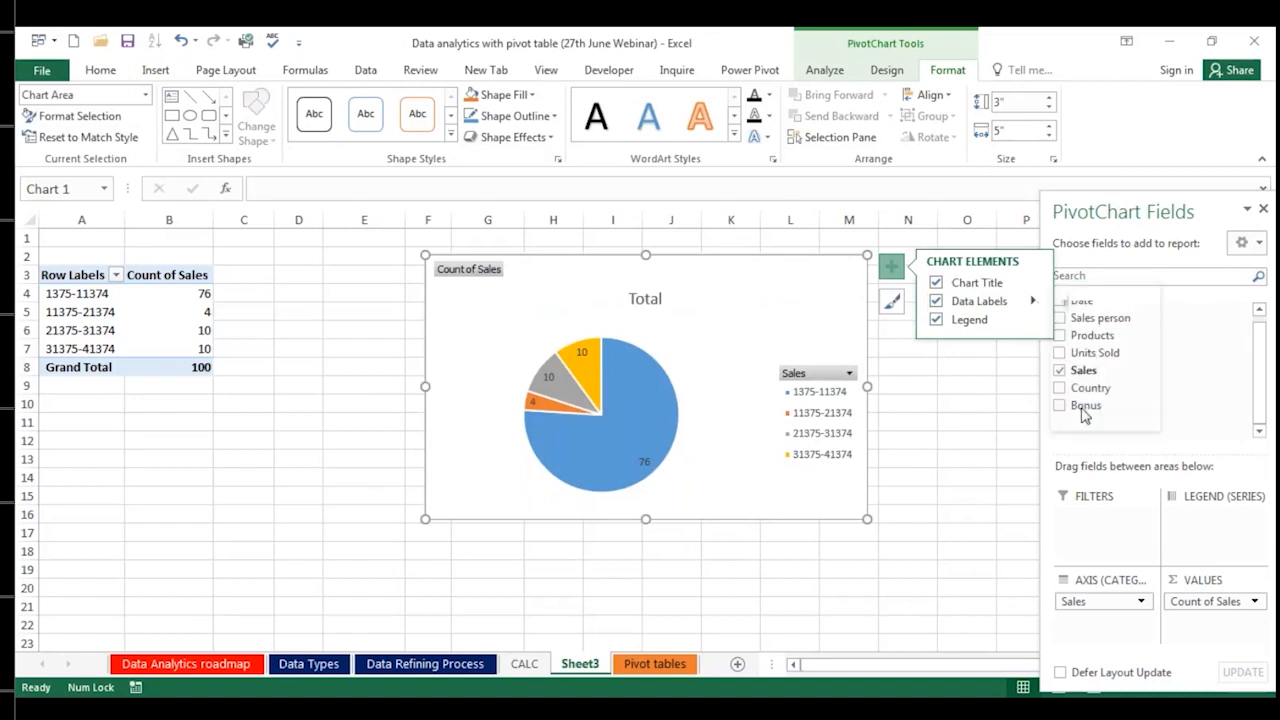
{"action": "left_click", "coordinate": [1263, 208]}
{"action": "left_click", "coordinate": [1062, 463]}
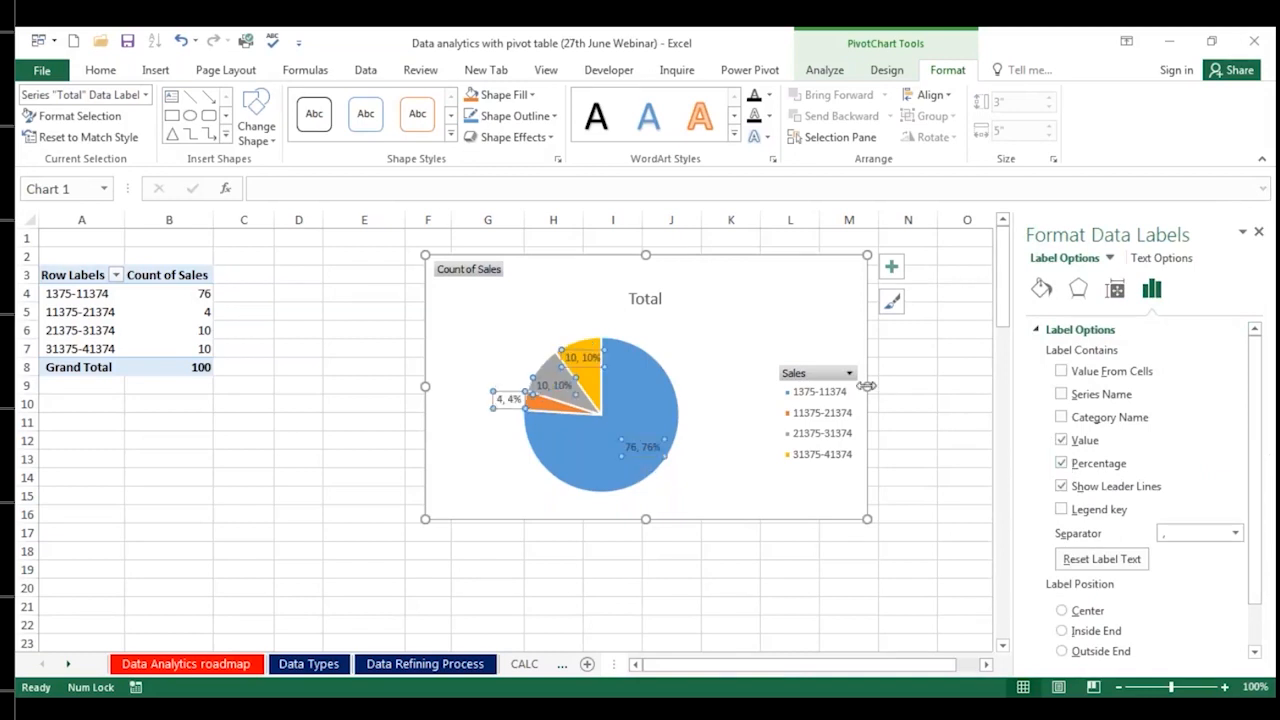
Step: Make the pie chart's data labels bold, and enlarge and reposition the chart closer to the pivot table
{"action": "left_click", "coordinate": [891, 265]}
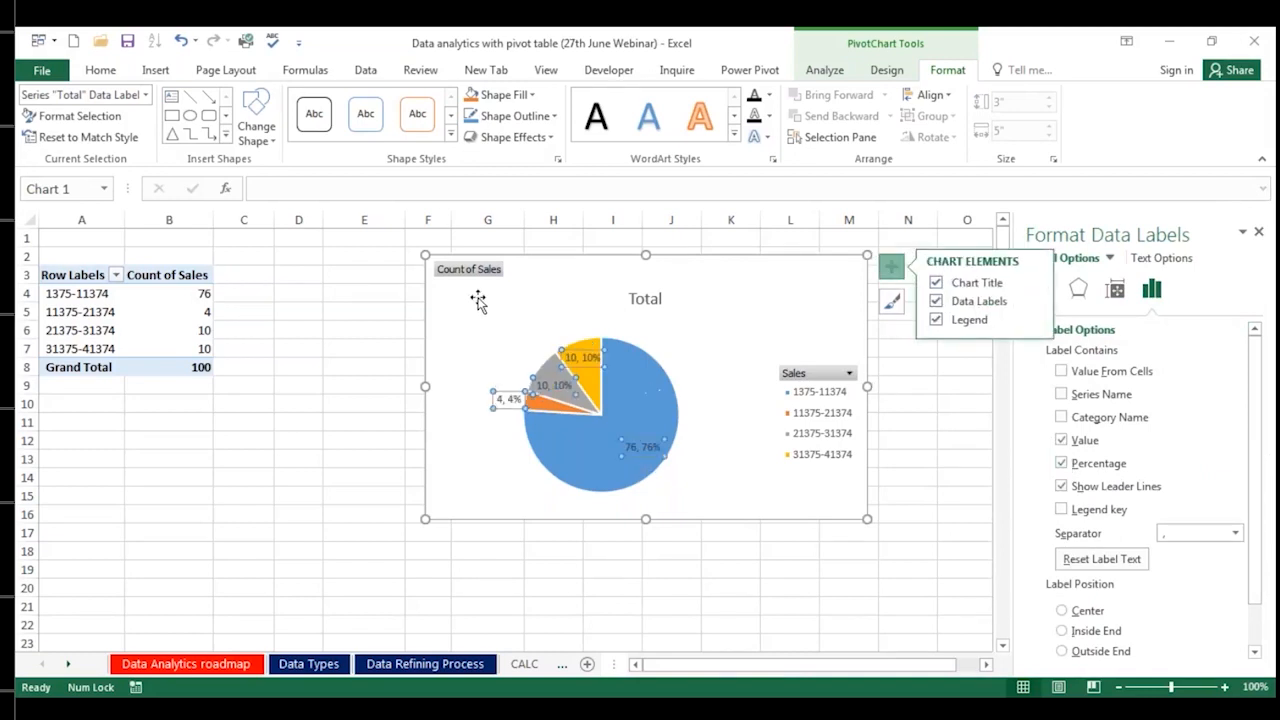
{"action": "left_click", "coordinate": [102, 70]}
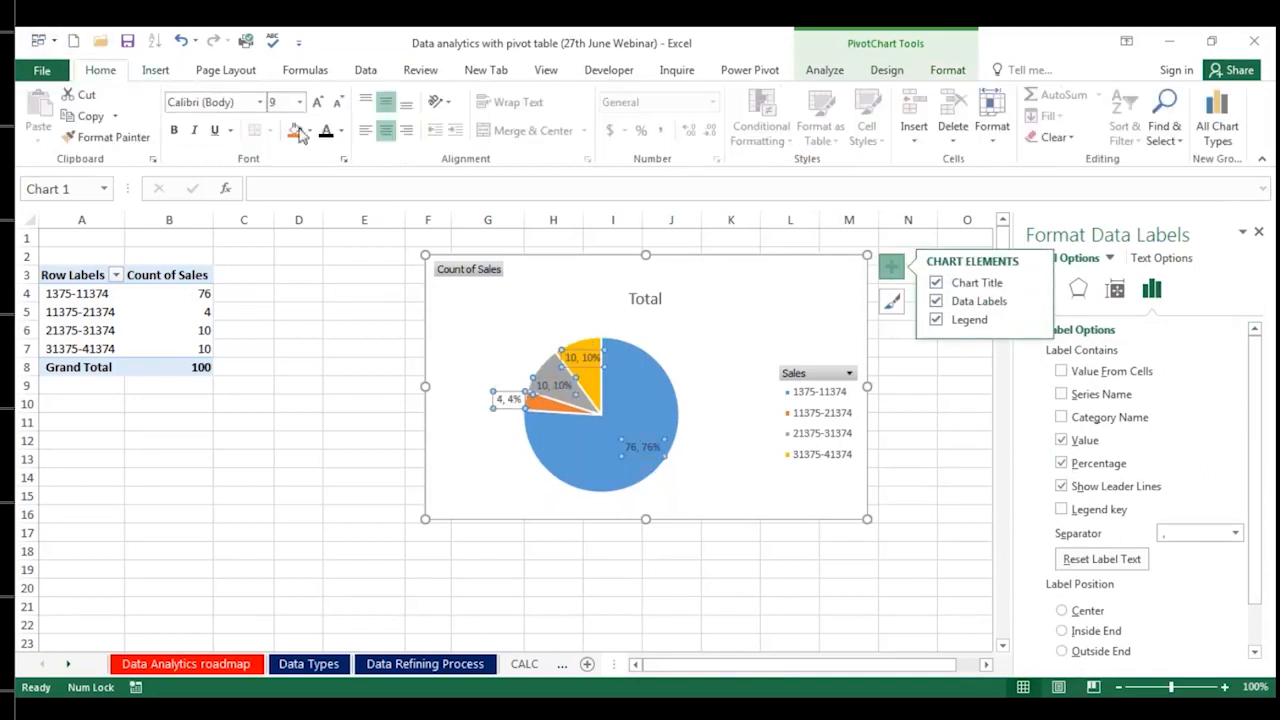
{"action": "left_click", "coordinate": [174, 130]}
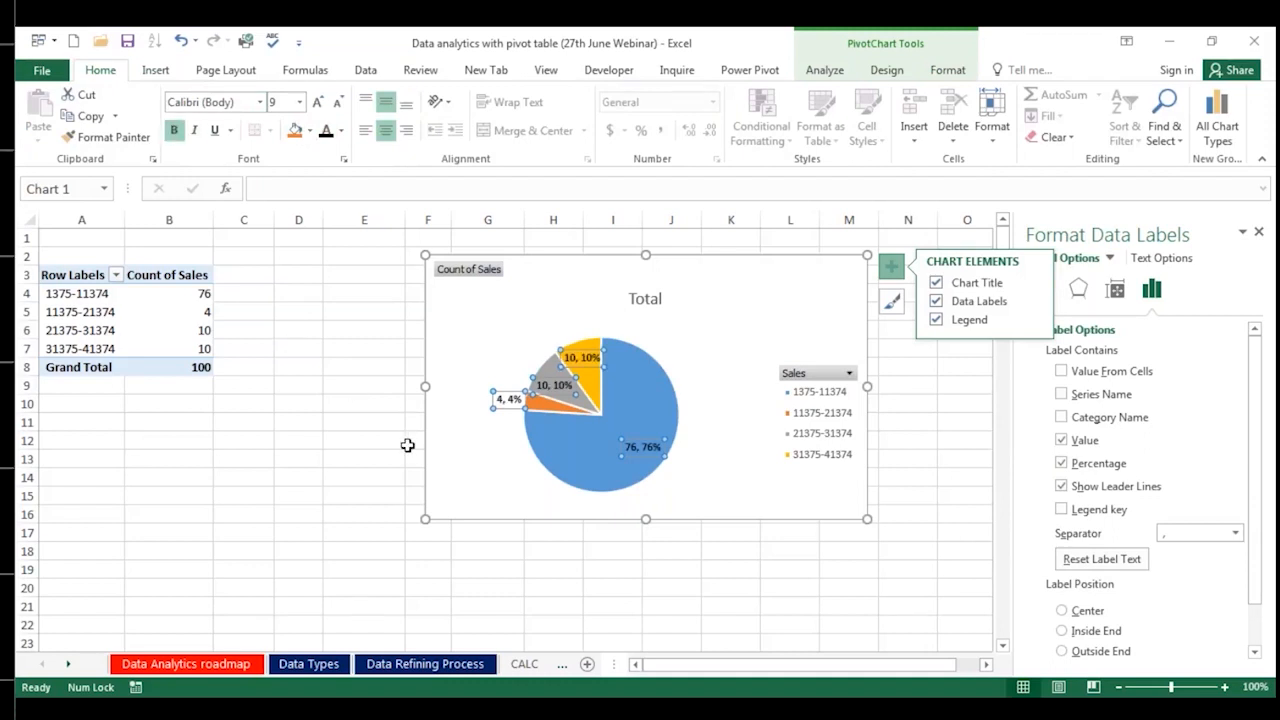
{"action": "left_click_drag", "start_coordinate": [425, 518], "coordinate": [284, 583]}
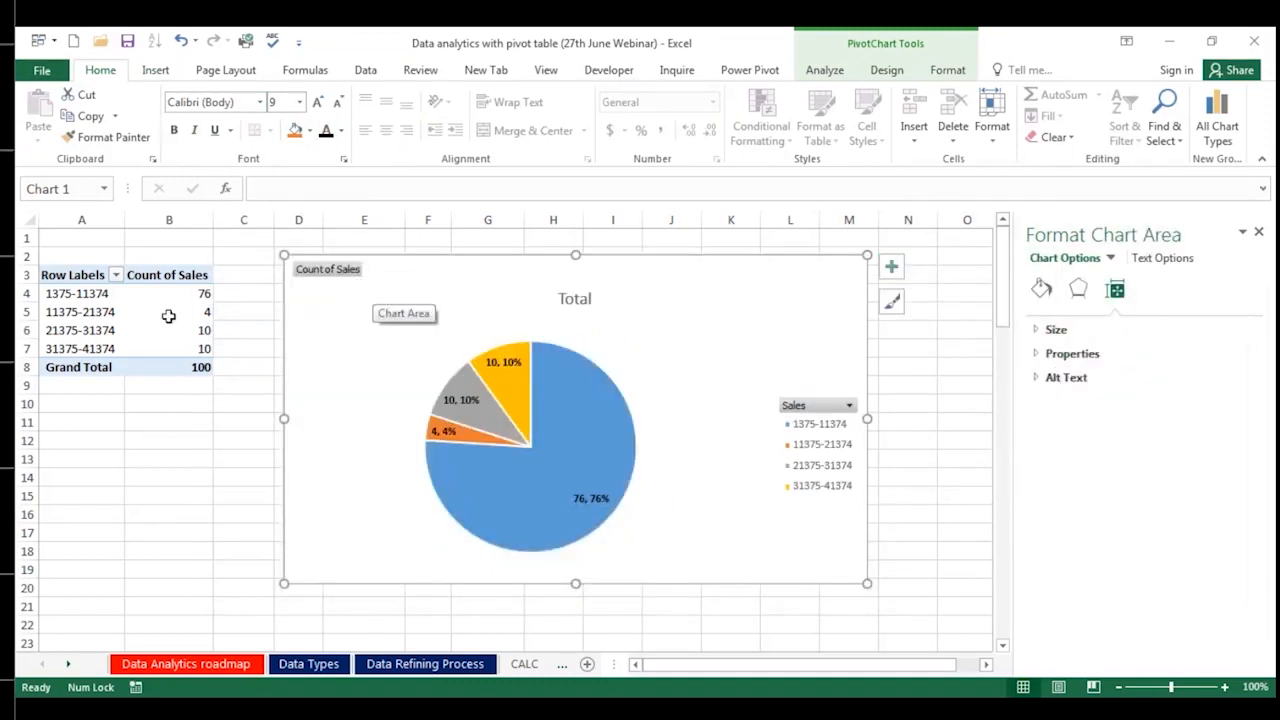
{"action": "left_click", "coordinate": [90, 316]}
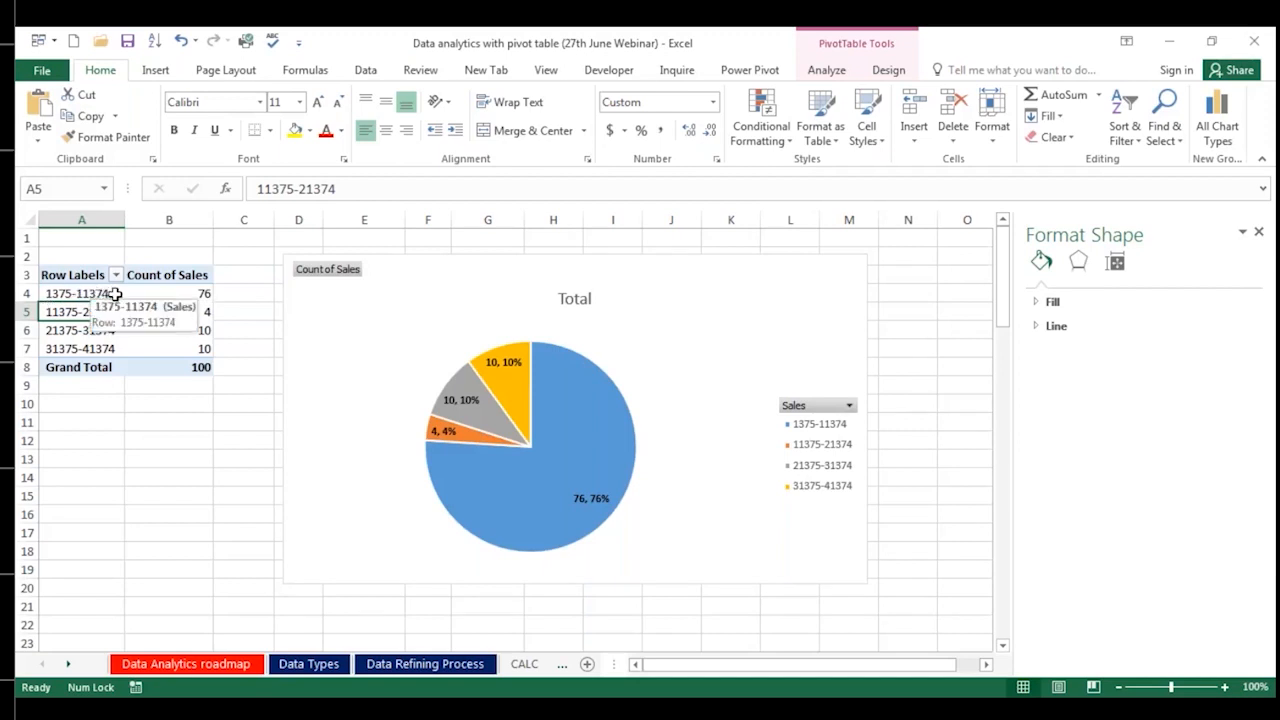
{"action": "mouse_move", "coordinate": [535, 489]}
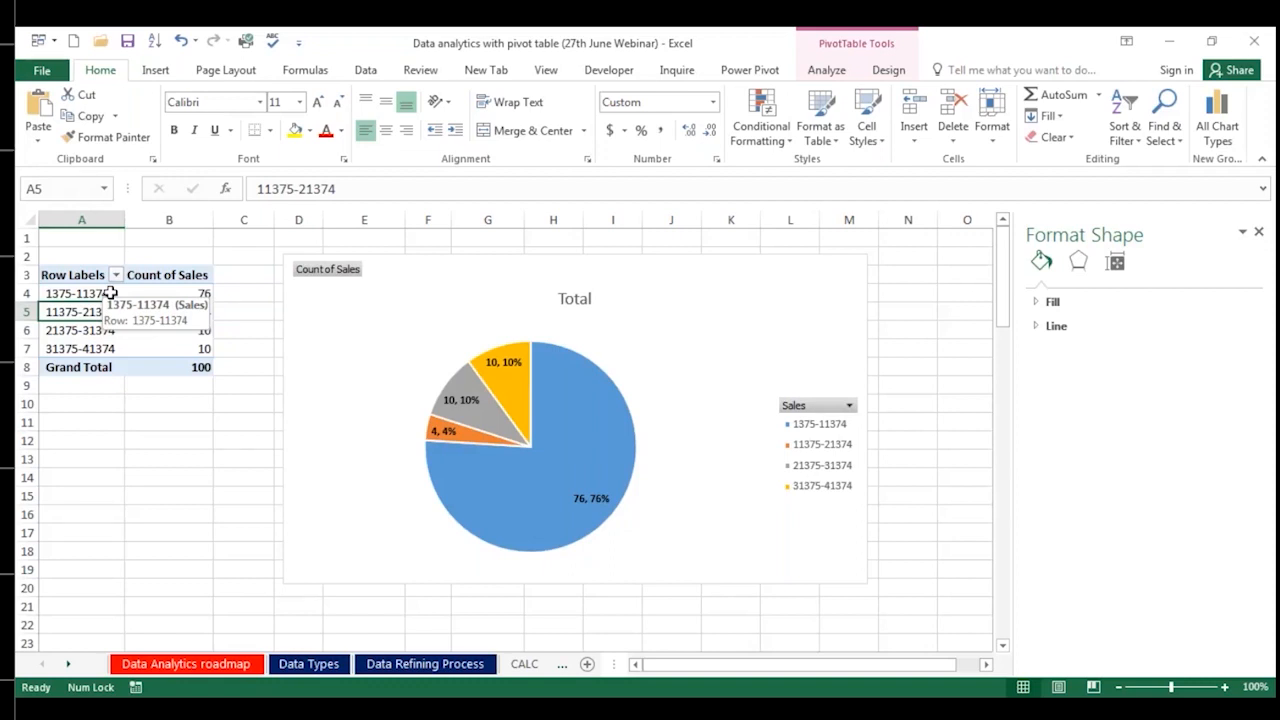
{"action": "left_click", "coordinate": [663, 311]}
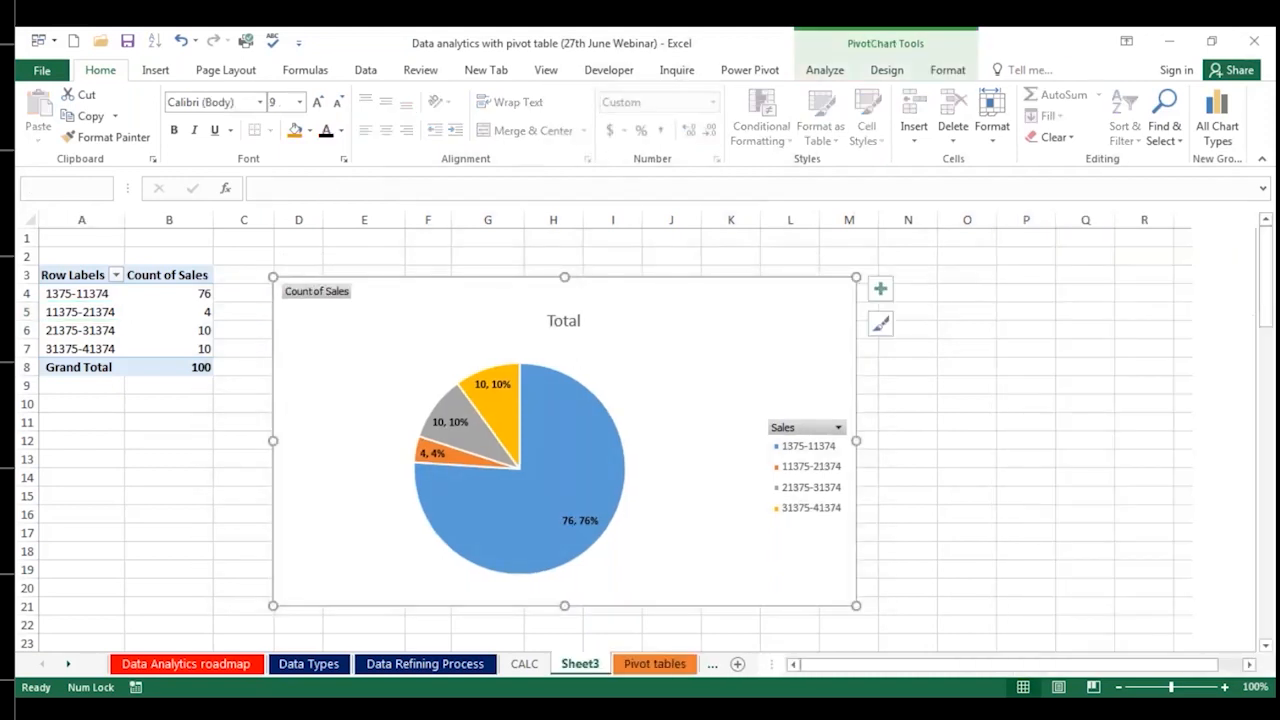
Step: Insert slicers for Sales person, Products and Country on the grouped sales pivot table
{"action": "left_click", "coordinate": [100, 306]}
{"action": "left_click", "coordinate": [97, 312]}
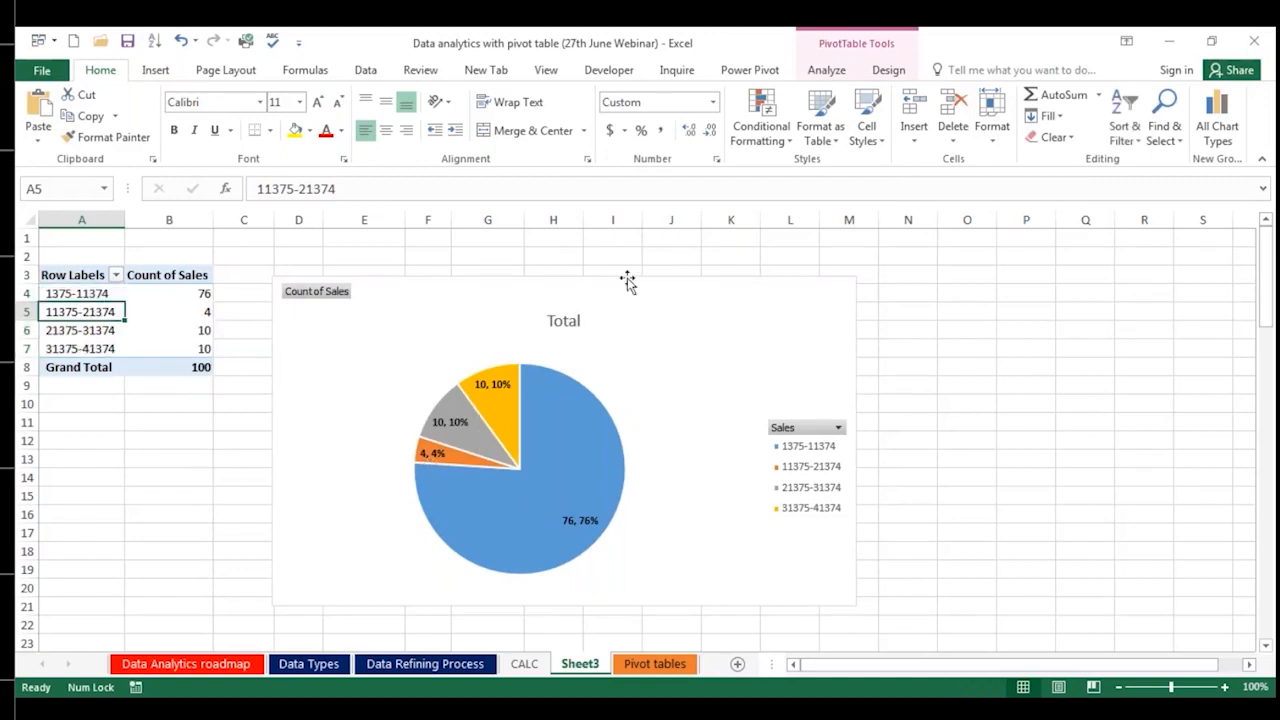
{"action": "left_click", "coordinate": [824, 68]}
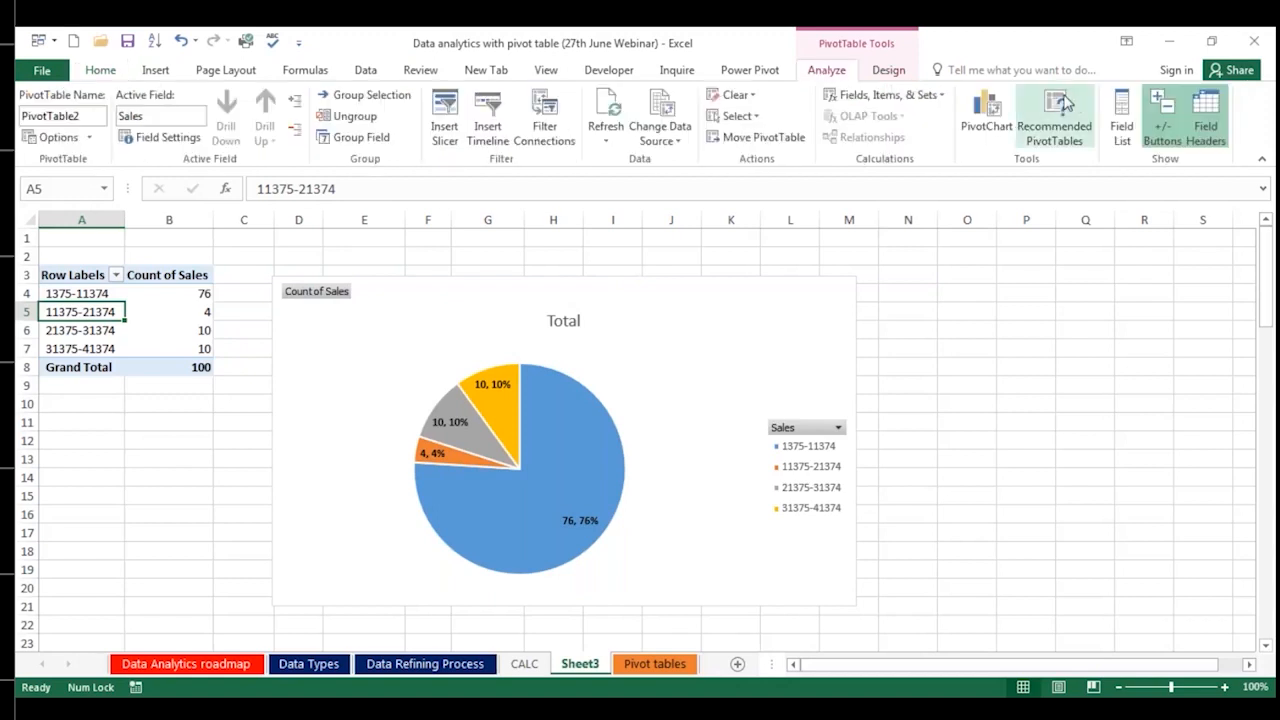
{"action": "left_click", "coordinate": [1121, 115]}
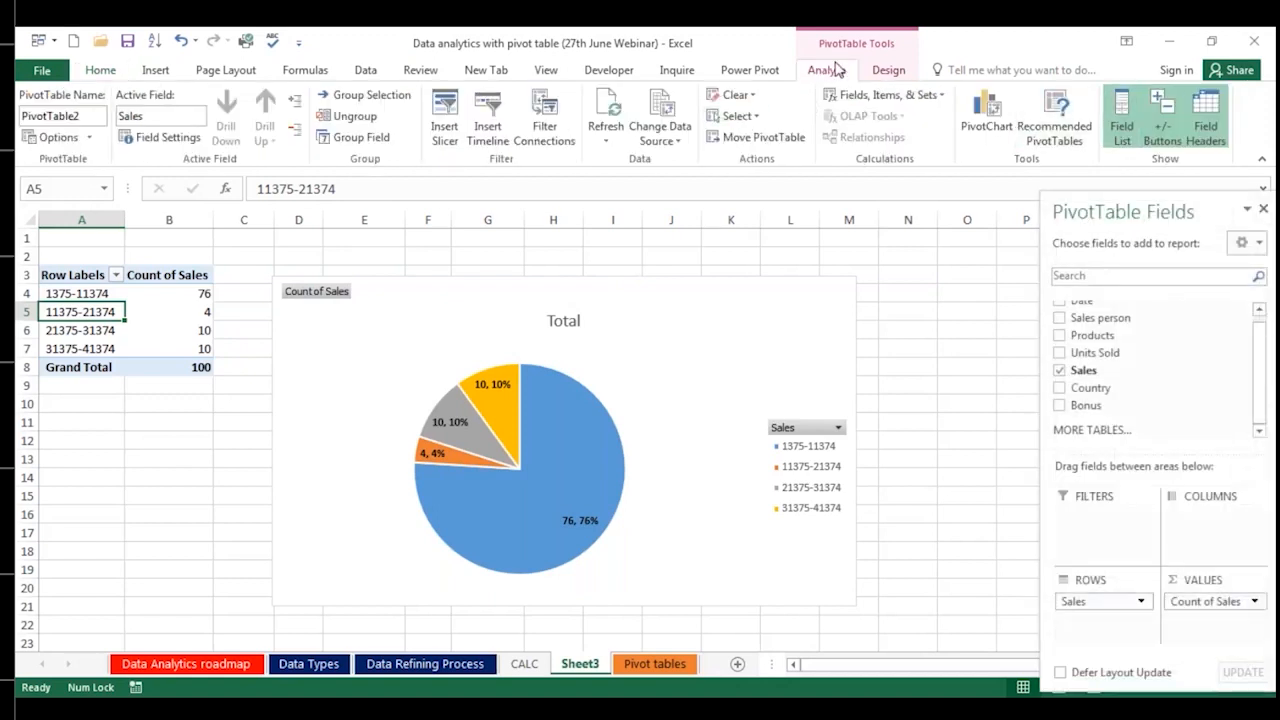
{"action": "left_click", "coordinate": [444, 115]}
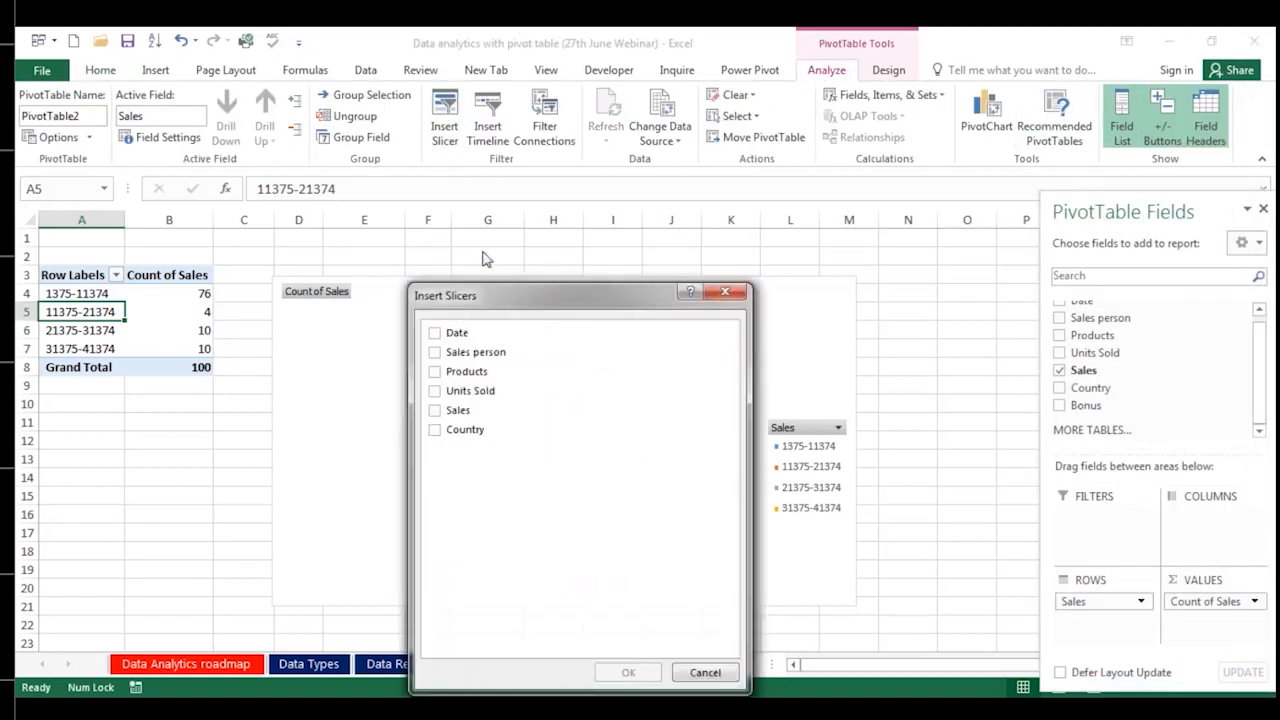
{"action": "left_click", "coordinate": [434, 411]}
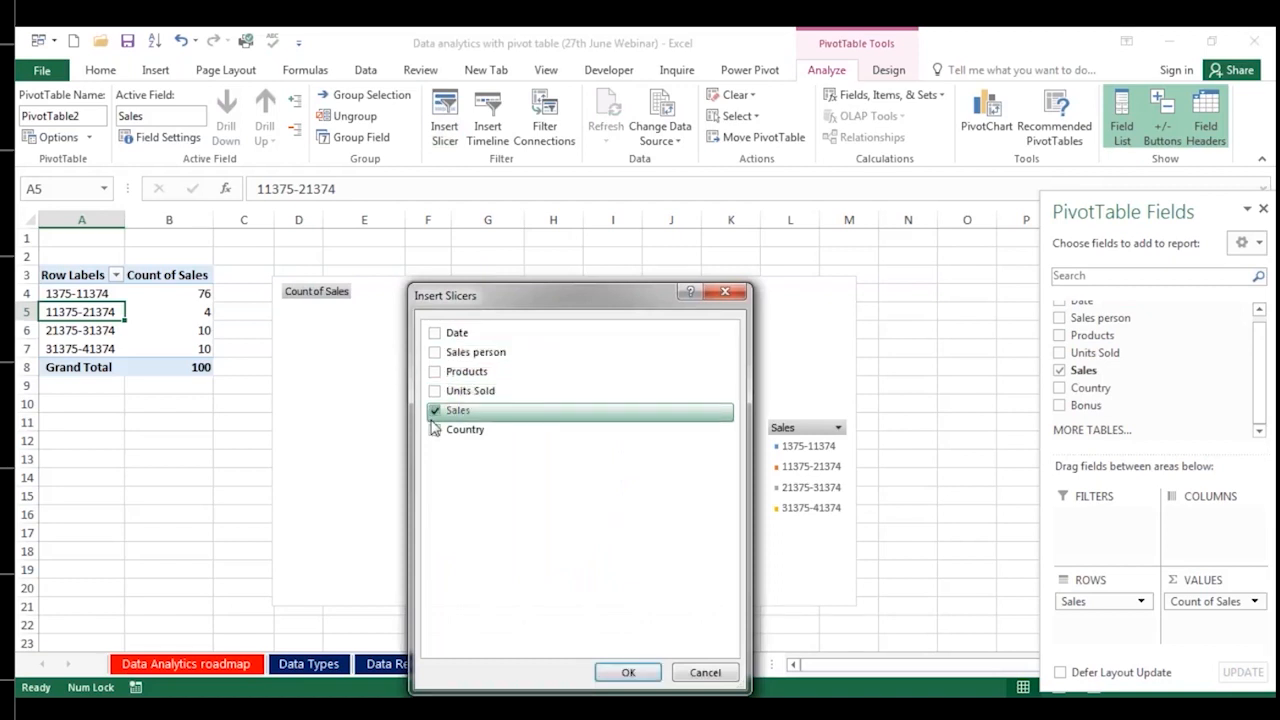
{"action": "left_click", "coordinate": [434, 411]}
{"action": "left_click", "coordinate": [435, 429]}
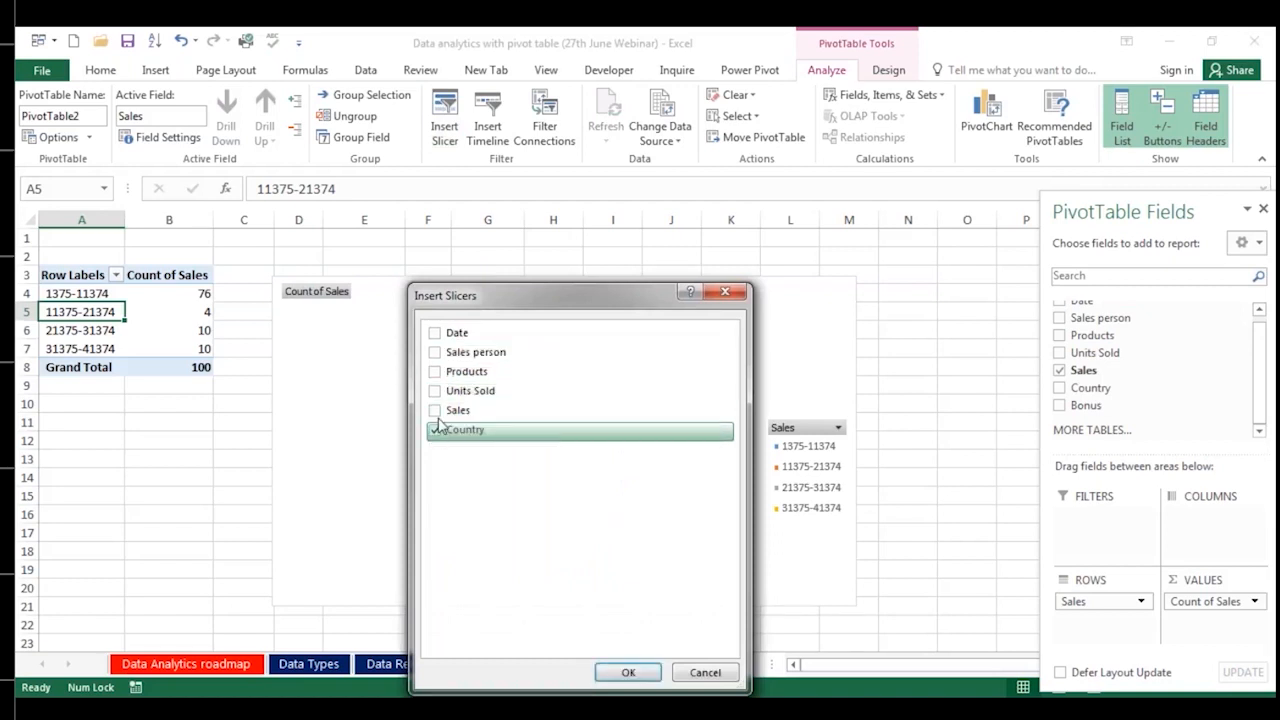
{"action": "left_click", "coordinate": [436, 372]}
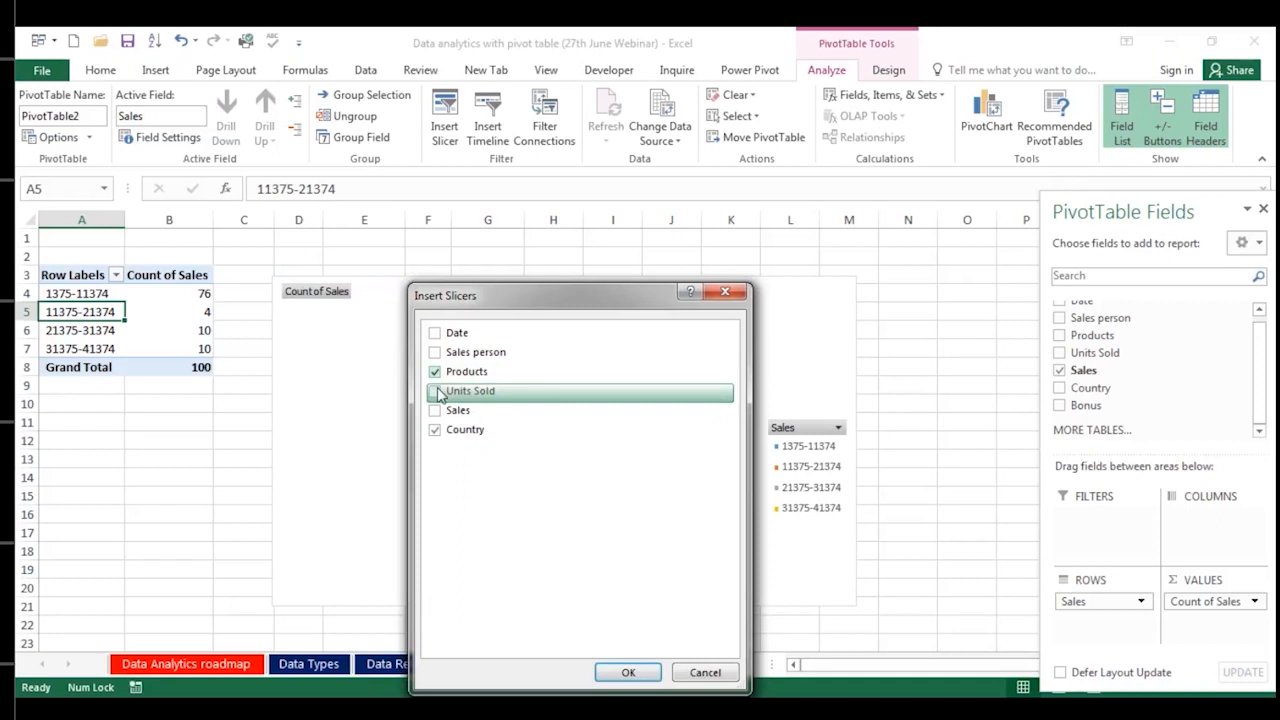
{"action": "left_click", "coordinate": [435, 352]}
{"action": "left_click", "coordinate": [630, 671]}
Step: Arrange the slicers around the pie chart, with Country below the pivot table and Products and Sales person beside the chart
{"action": "left_click_drag", "start_coordinate": [700, 383], "coordinate": [183, 398]}
{"action": "left_click_drag", "start_coordinate": [629, 337], "coordinate": [769, 323]}
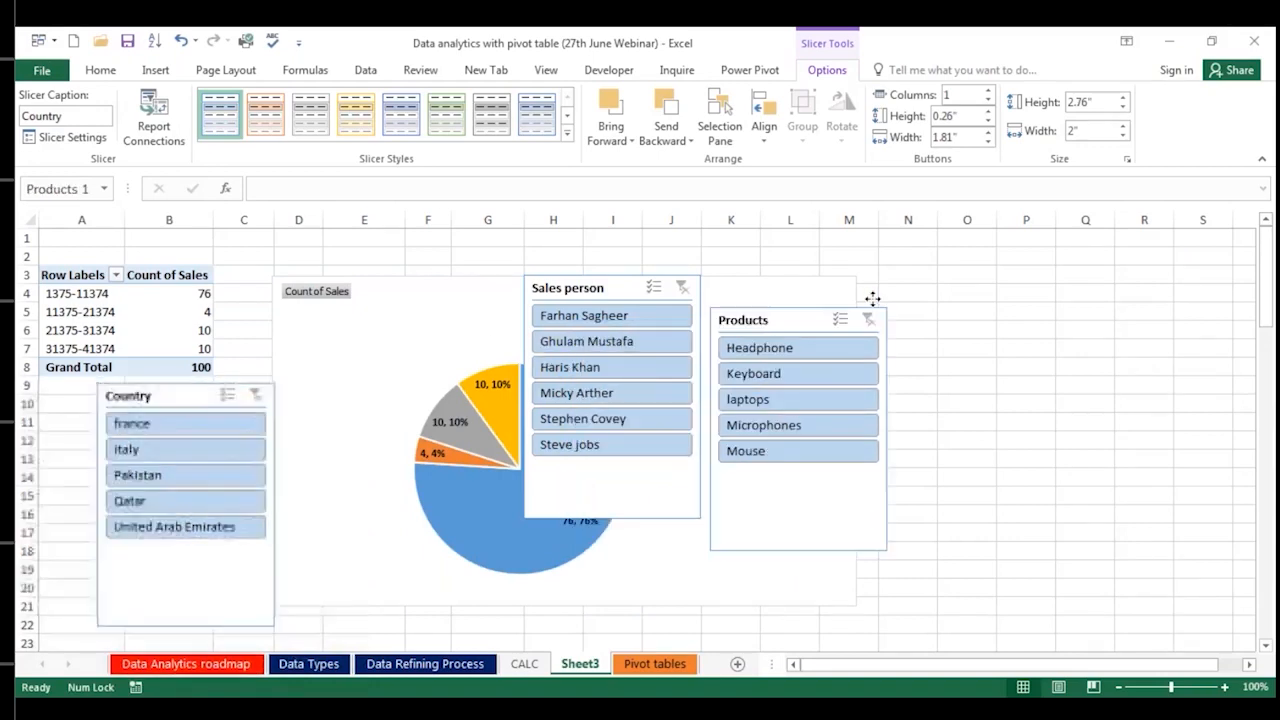
{"action": "left_click_drag", "start_coordinate": [872, 298], "coordinate": [1028, 260]}
{"action": "left_click_drag", "start_coordinate": [634, 306], "coordinate": [1140, 290]}
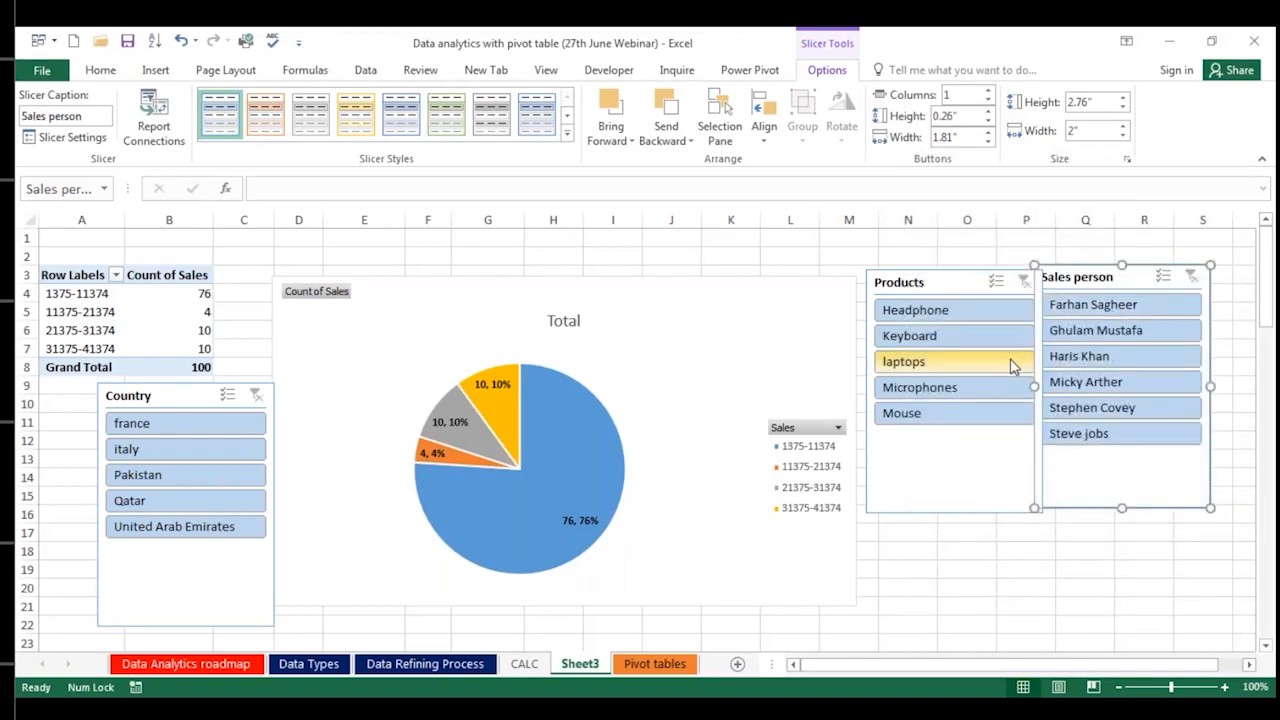
Step: Filter the pivot table by Headphone, Keyboard, laptops, Microphones and Mouse in turn, and clear the Products filter
{"action": "left_click", "coordinate": [899, 316]}
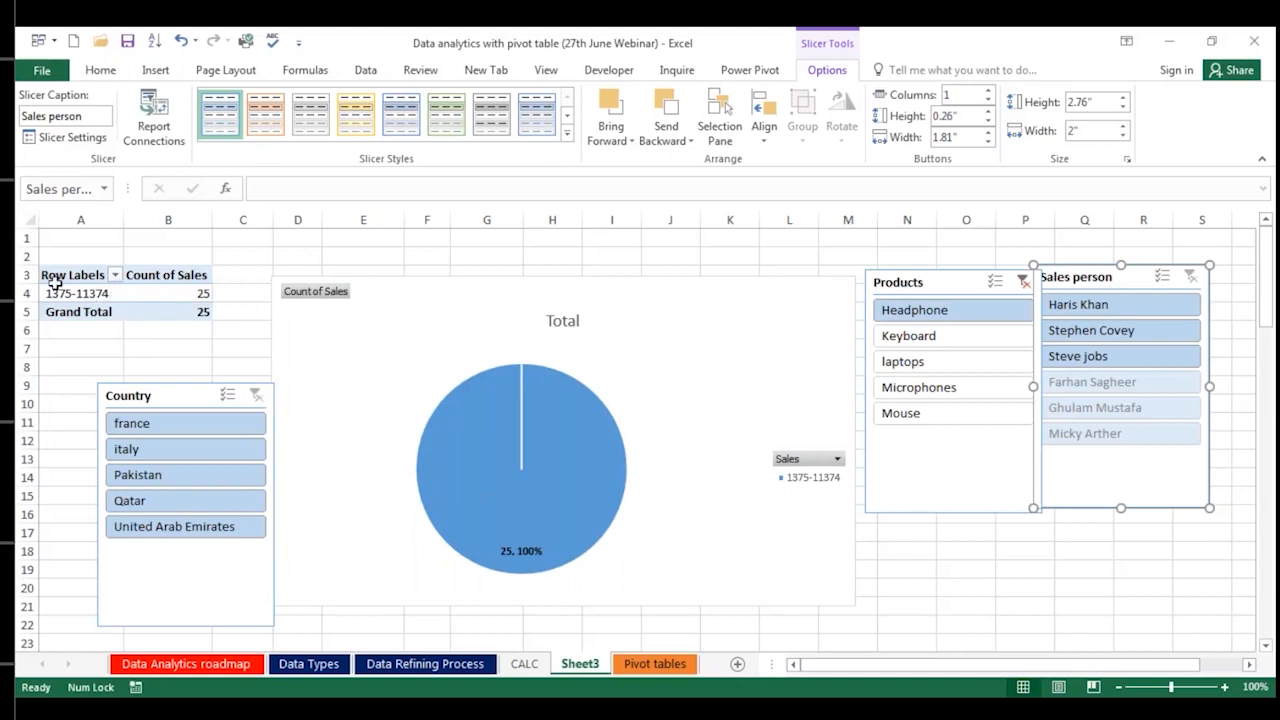
{"action": "left_click", "coordinate": [963, 338]}
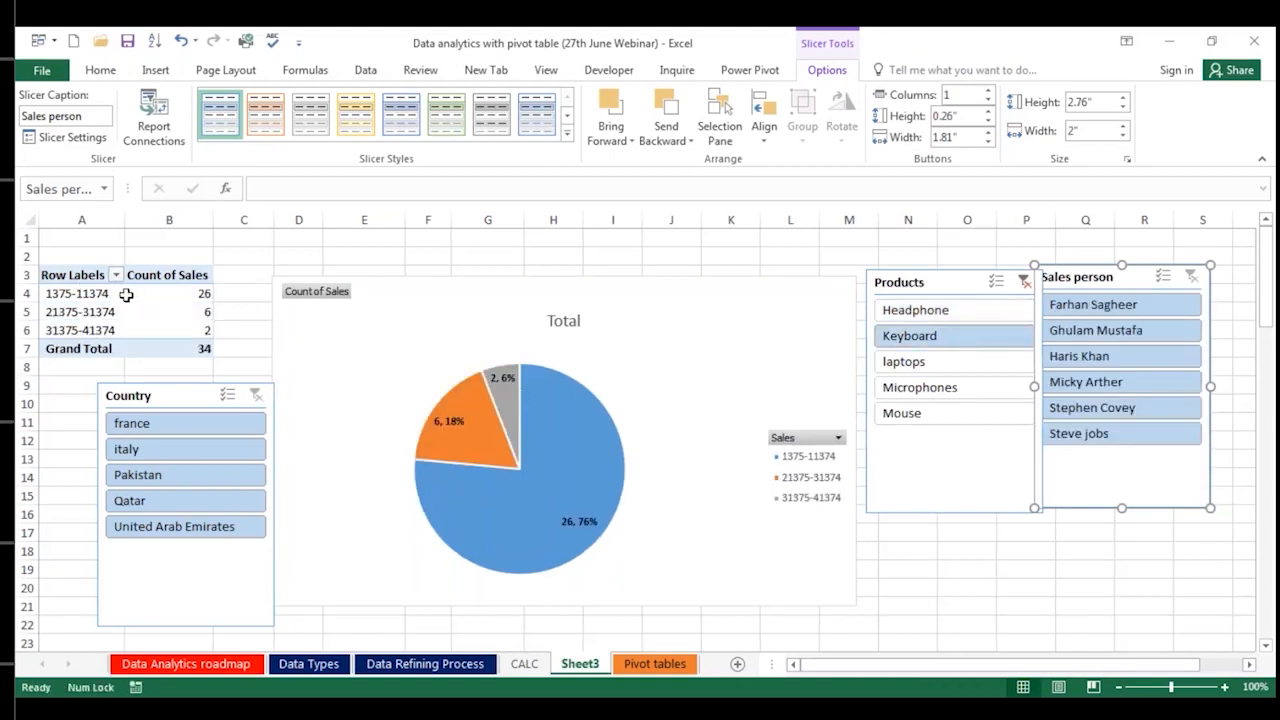
{"action": "left_click", "coordinate": [1027, 360]}
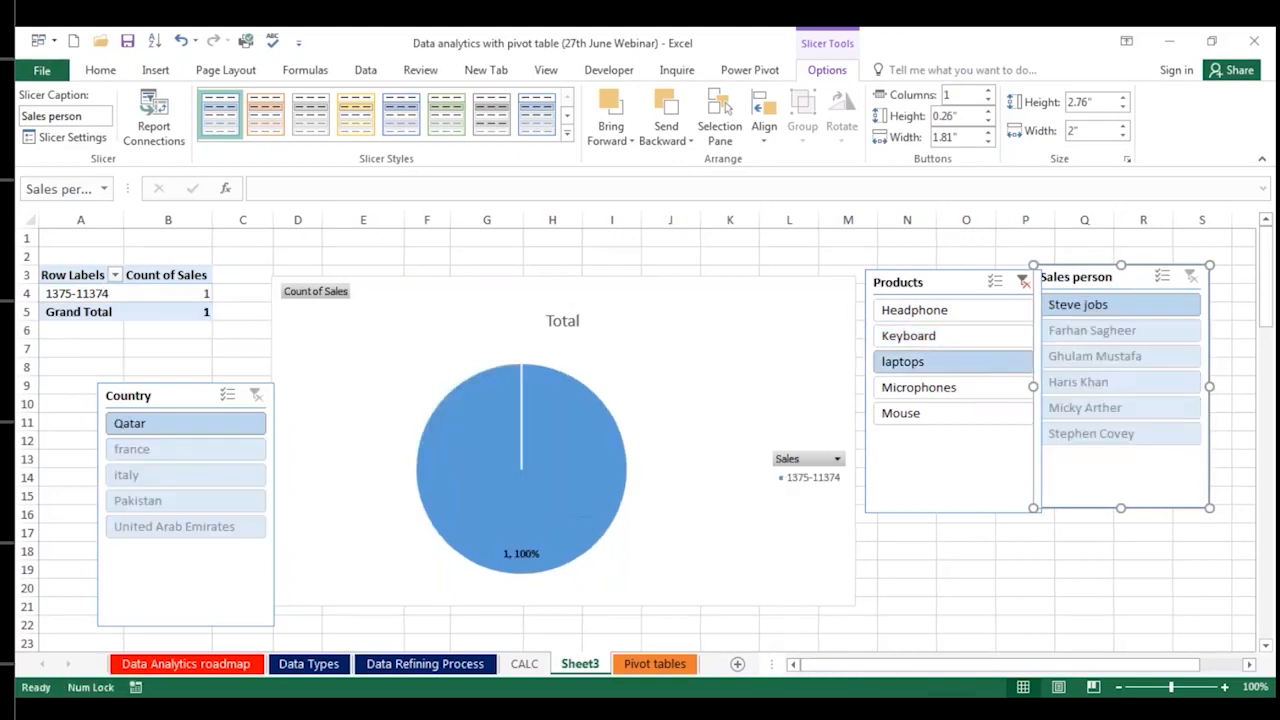
{"action": "left_click", "coordinate": [953, 390]}
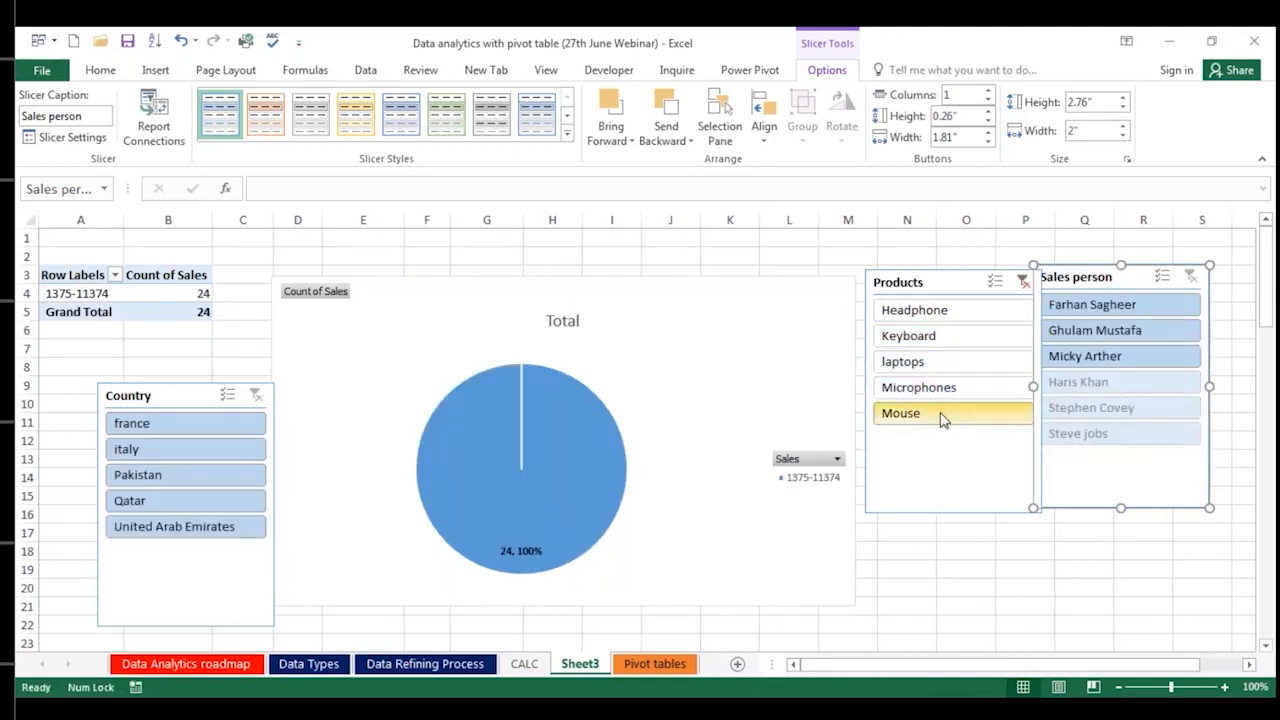
{"action": "left_click", "coordinate": [950, 413]}
{"action": "left_click", "coordinate": [1025, 282]}
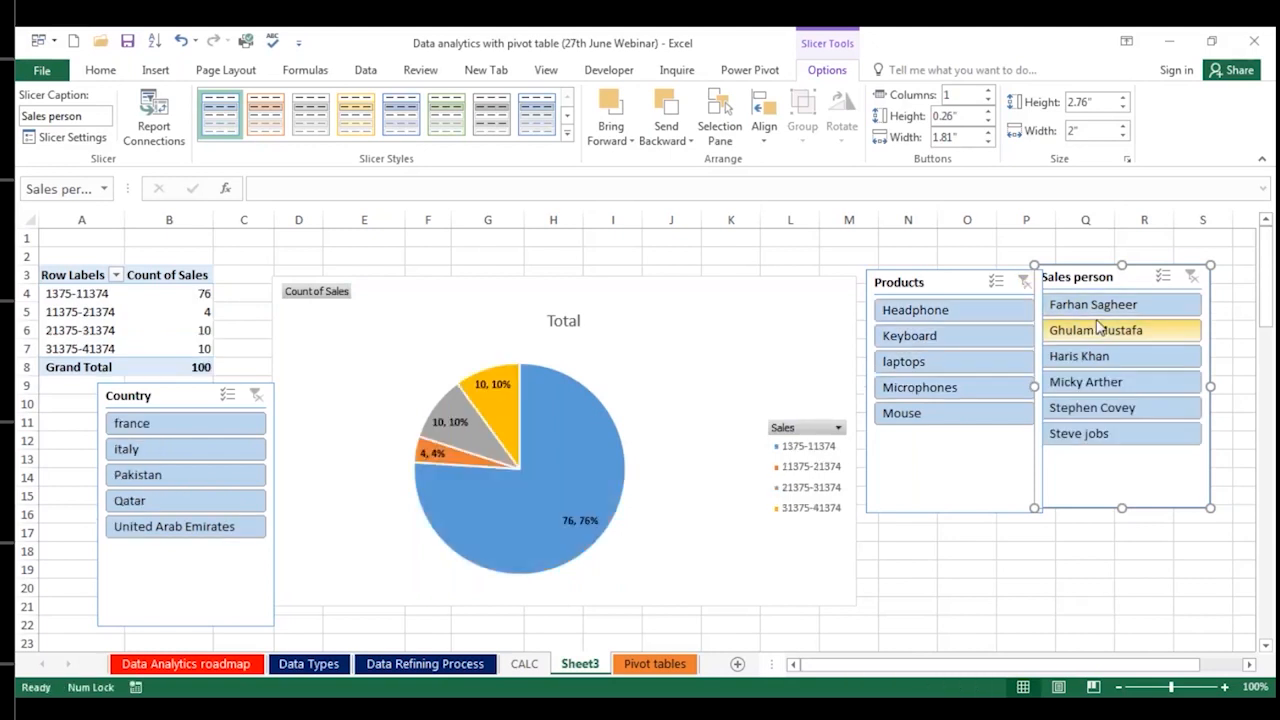
Step: Filter the pivot table by the second and fourth sales persons together, and by only the last one listed
{"action": "left_click", "coordinate": [1113, 331]}
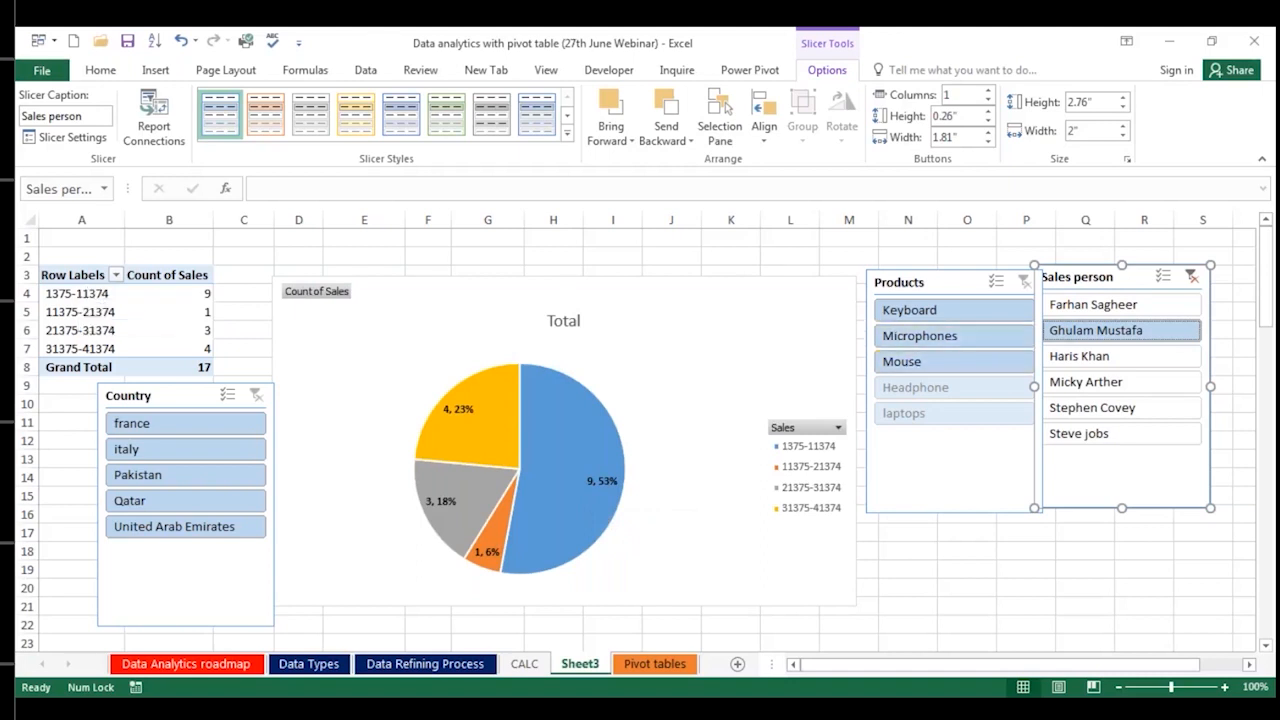
{"action": "left_click", "coordinate": [1087, 385], "text": "ctrl"}
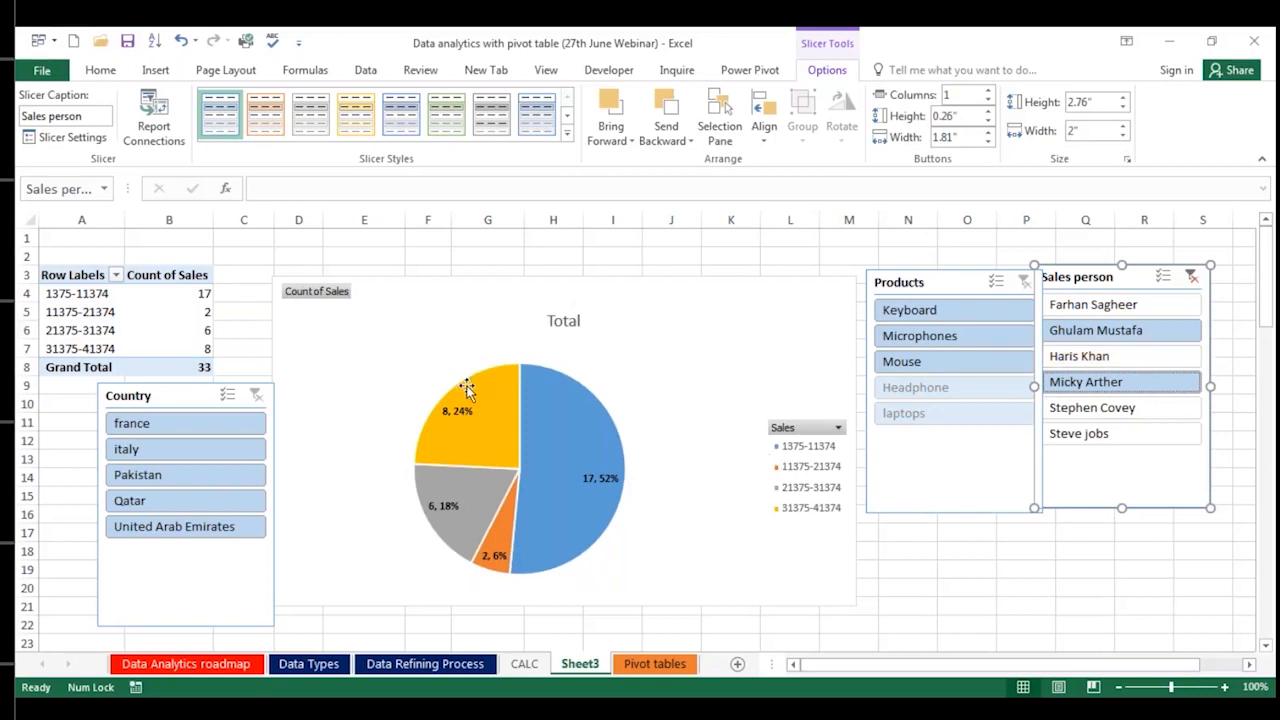
{"action": "left_click", "coordinate": [1094, 434]}
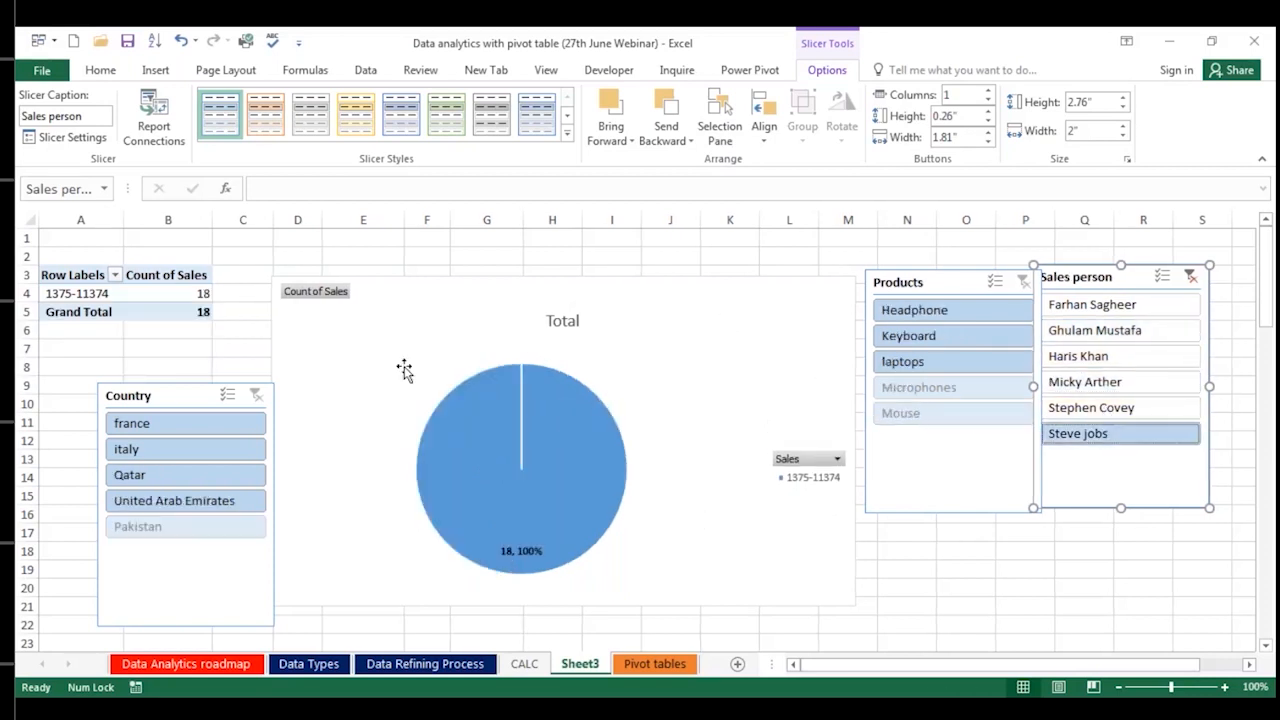
{"action": "left_click", "coordinate": [70, 292]}
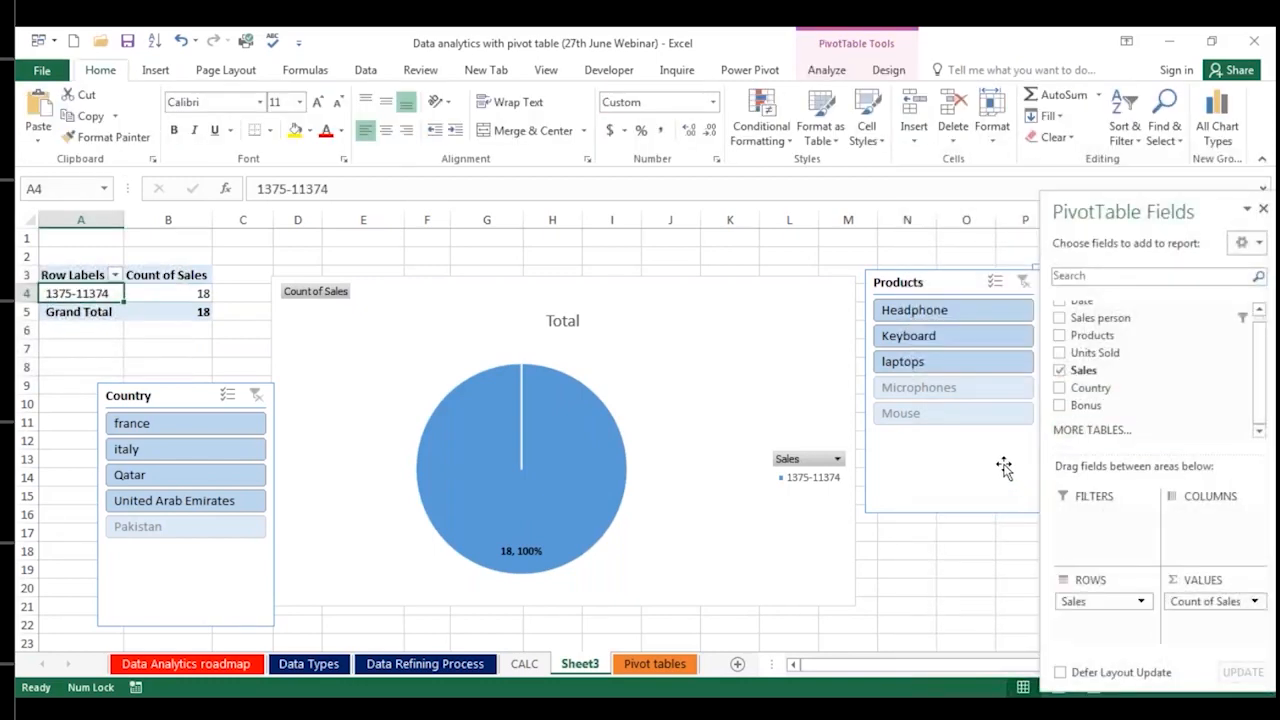
Step: Create a pivot table on a new worksheet from the Pivot_table data in the Pivot tables sheet
{"action": "key", "text": "ctrl+z"}
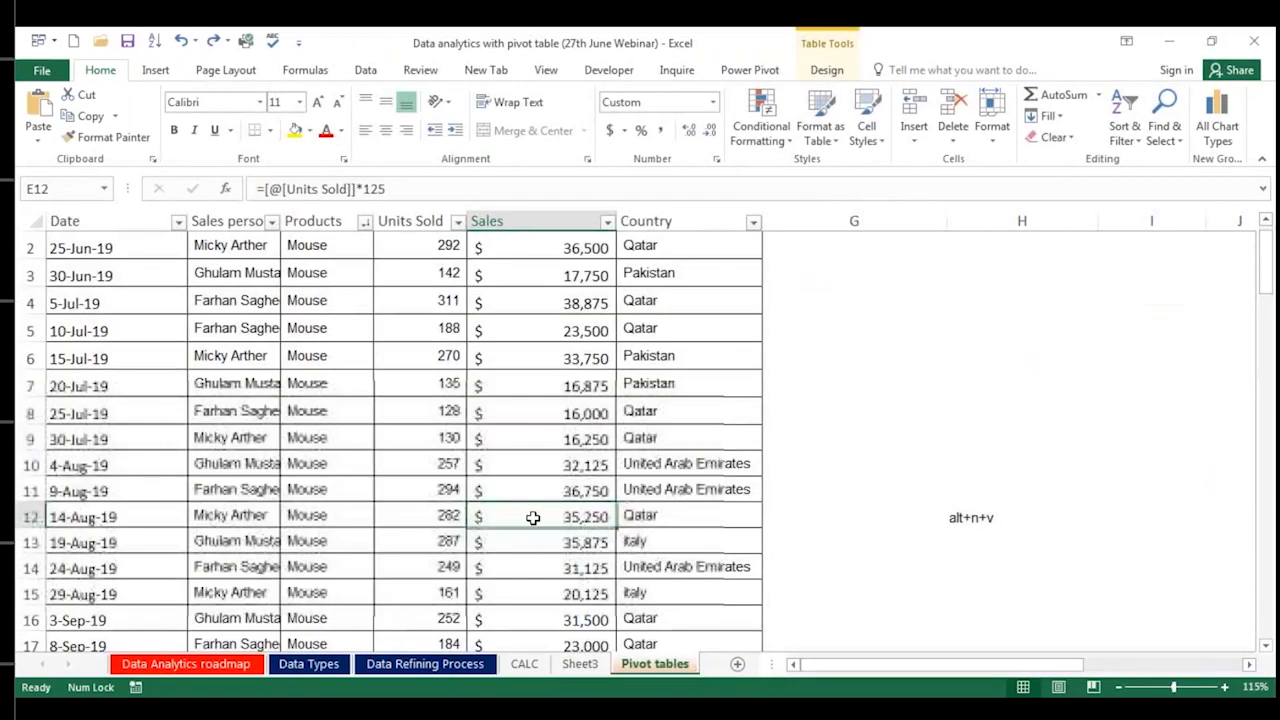
{"action": "scroll", "coordinate": [529, 517], "scroll_direction": "up", "scroll_amount": 2}
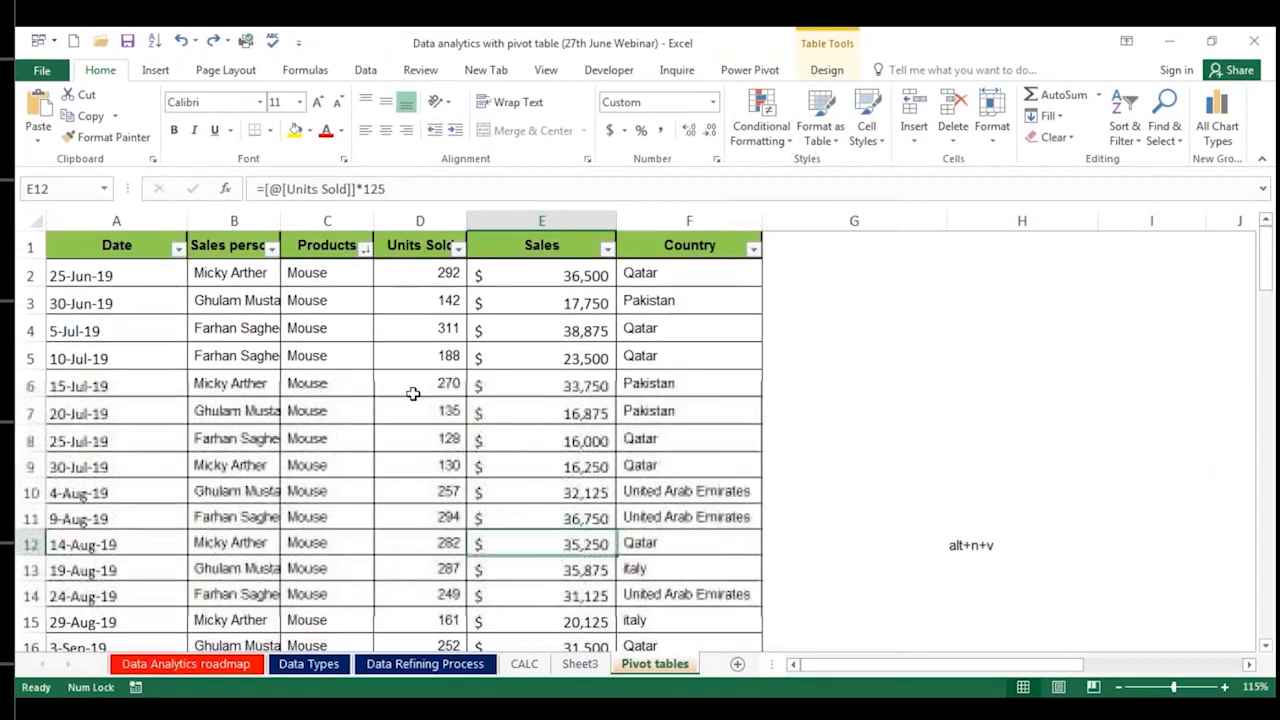
{"action": "left_click", "coordinate": [410, 389]}
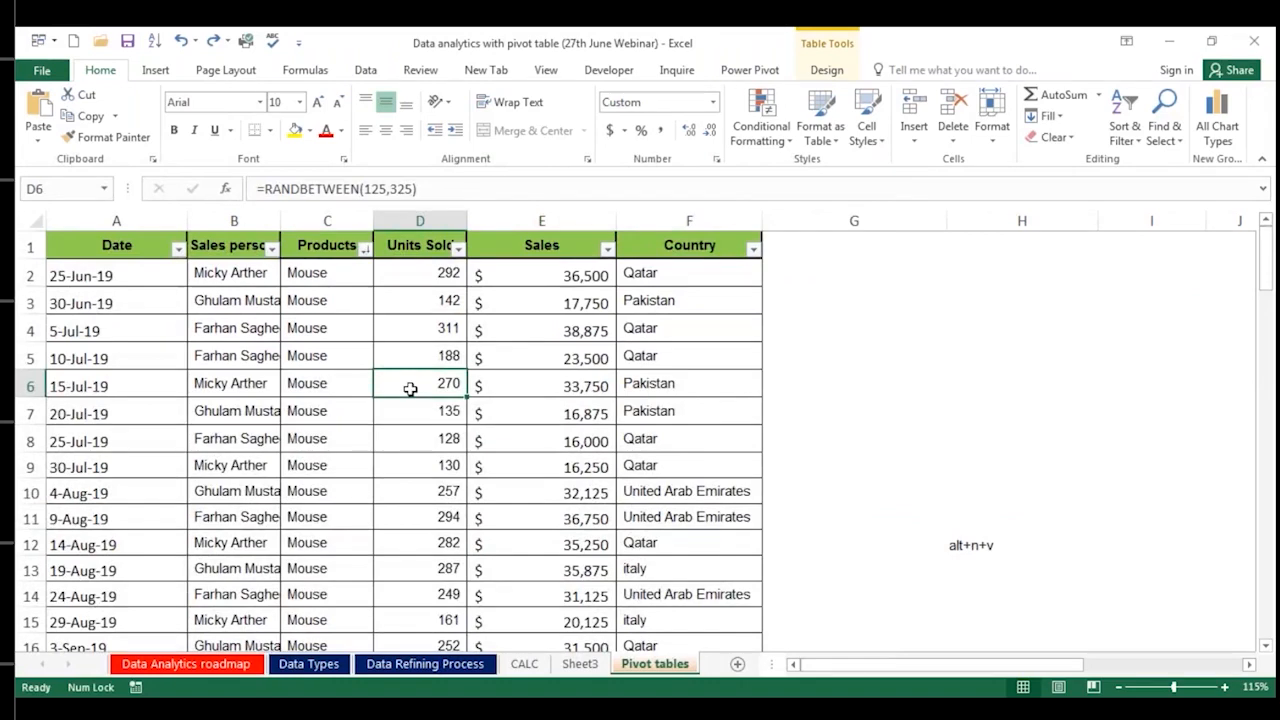
{"action": "key", "text": "alt+n"}
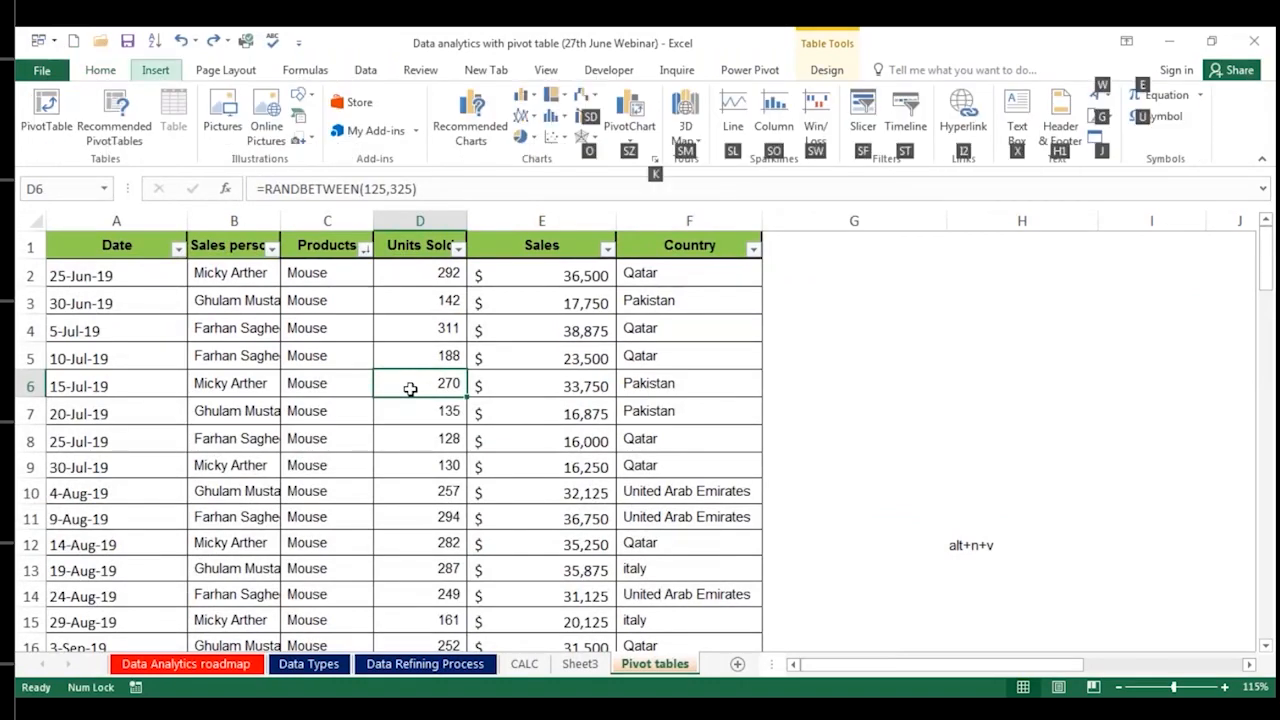
{"action": "key", "text": "v"}
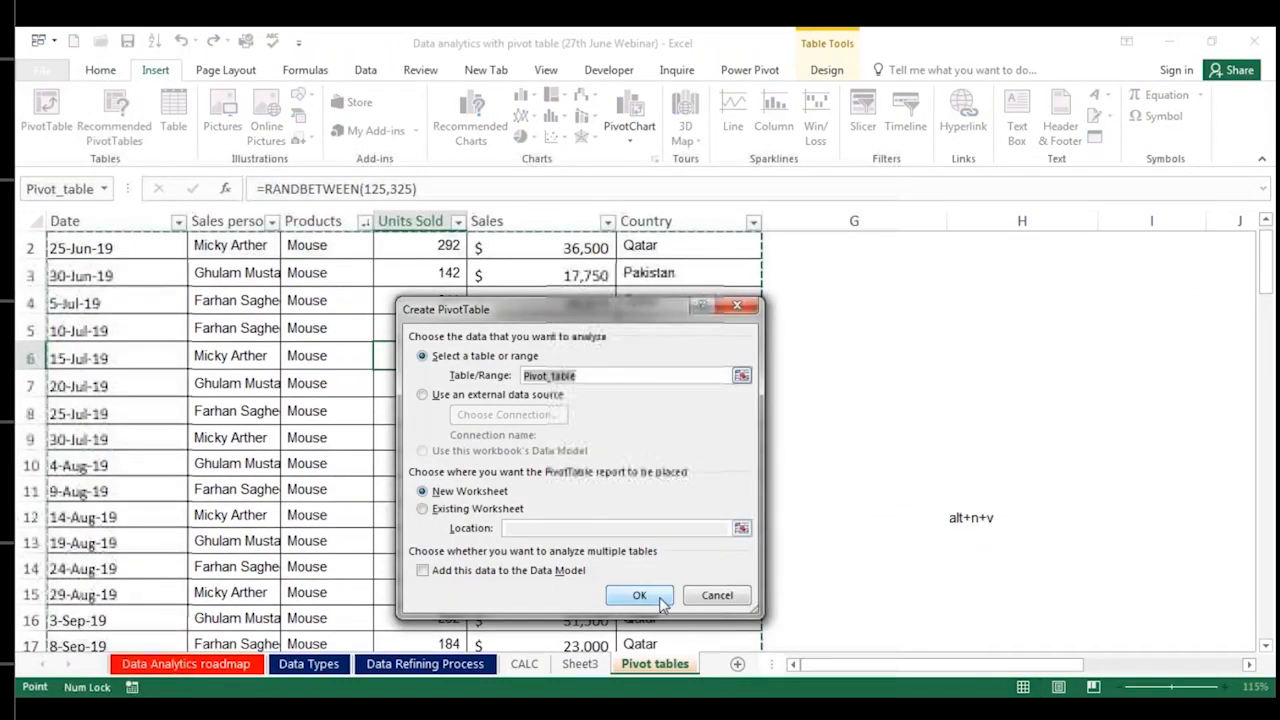
{"action": "left_click", "coordinate": [658, 600]}
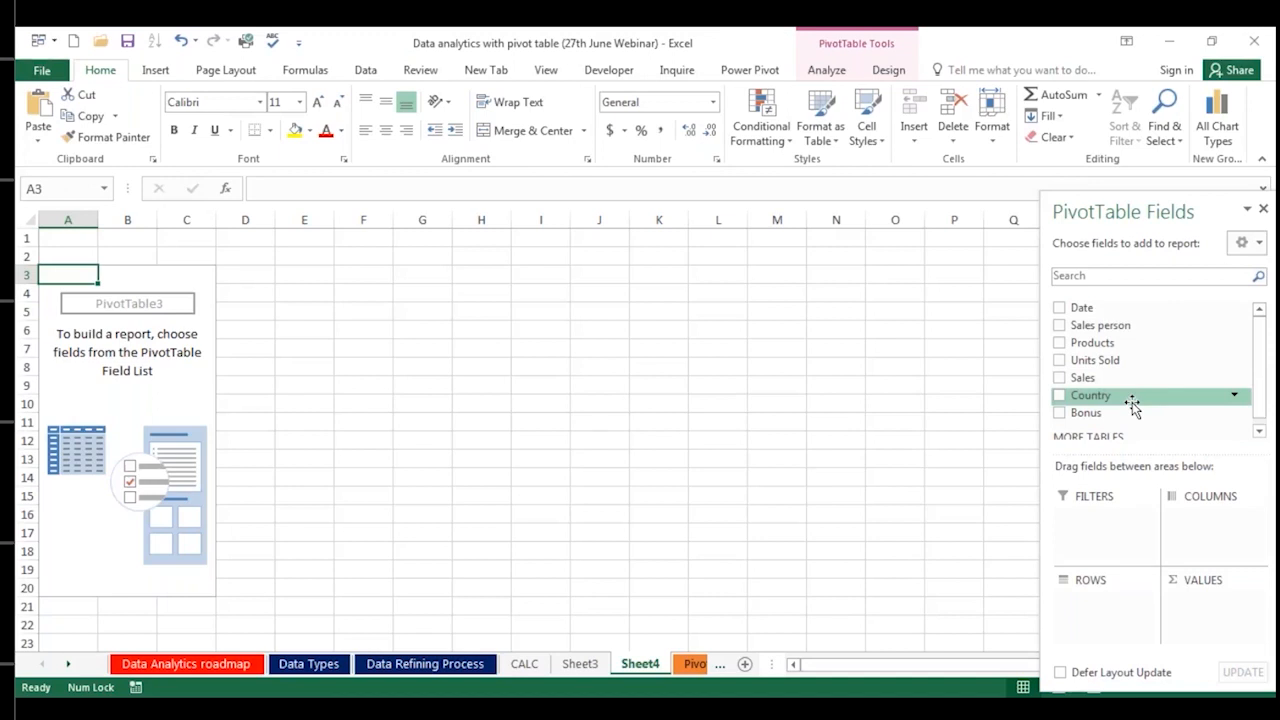
Step: Place Sales in the rows of the new pivot table and replace it with Units Sold
{"action": "left_click_drag", "start_coordinate": [1105, 380], "coordinate": [1103, 609]}
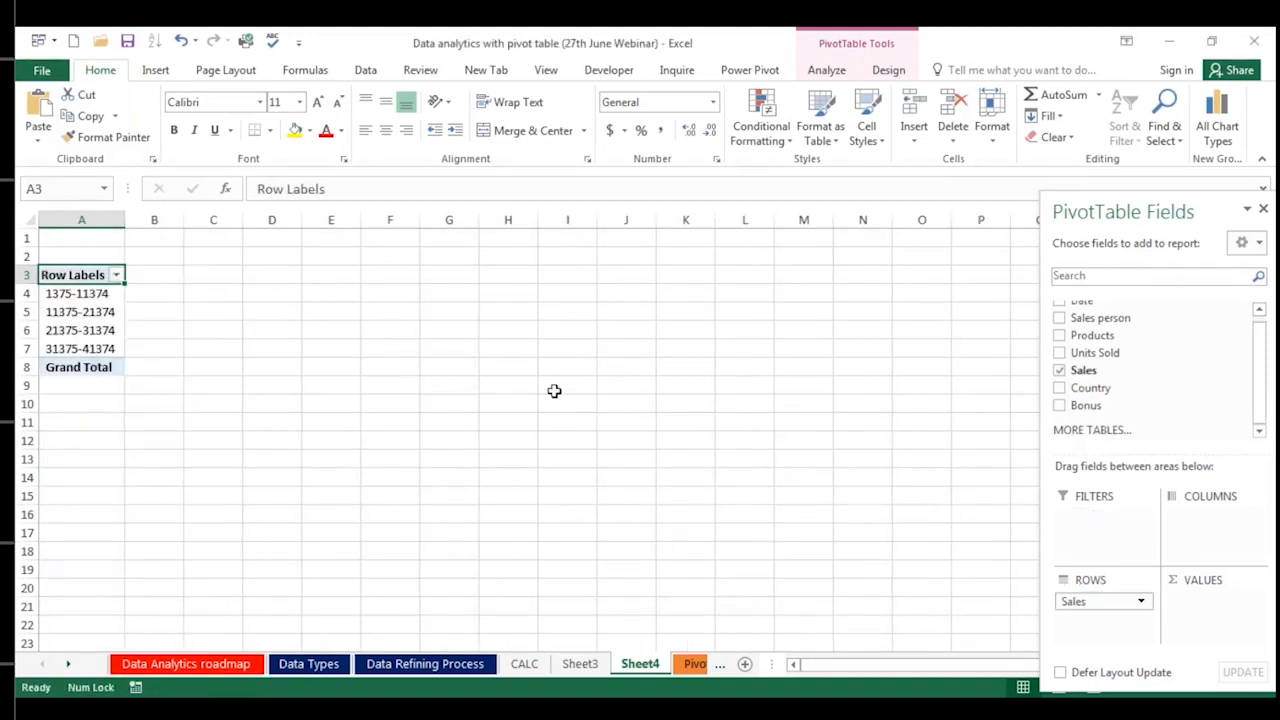
{"action": "left_click_drag", "start_coordinate": [1100, 601], "coordinate": [1118, 622]}
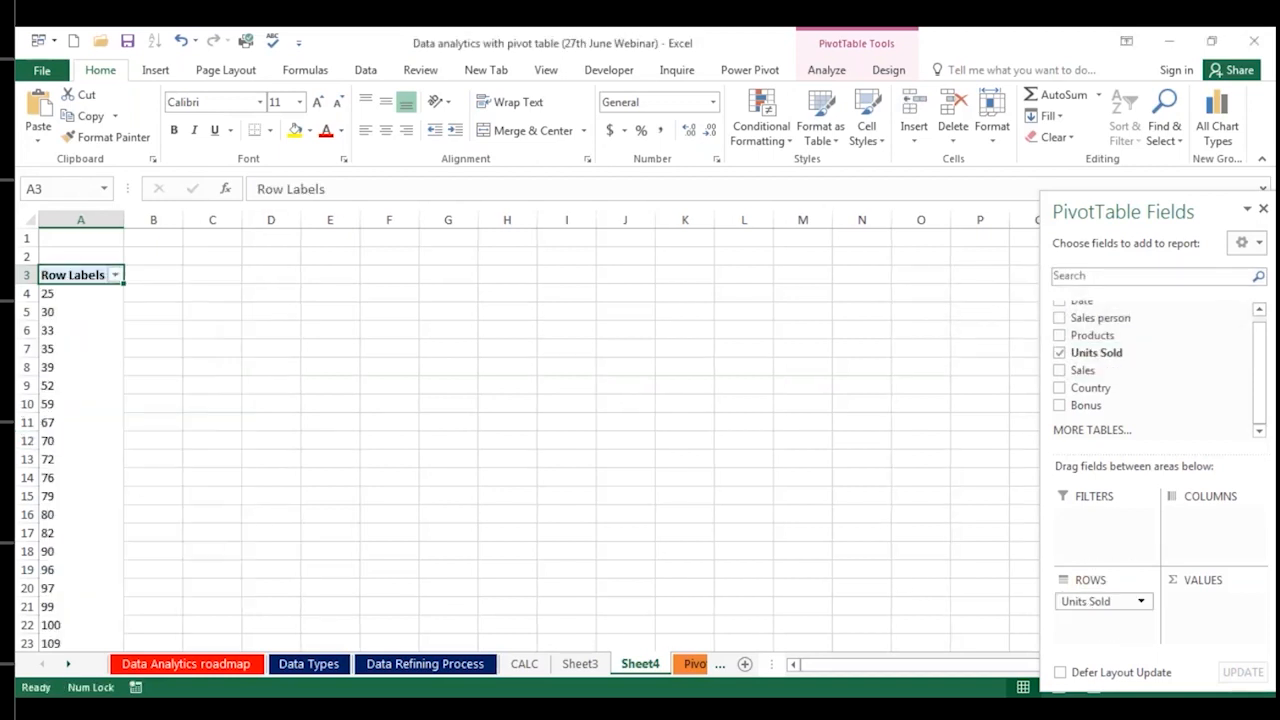
Step: Group the Units Sold row labels from 25 to 317 by 10, and ungroup them again
{"action": "right_click", "coordinate": [75, 345]}
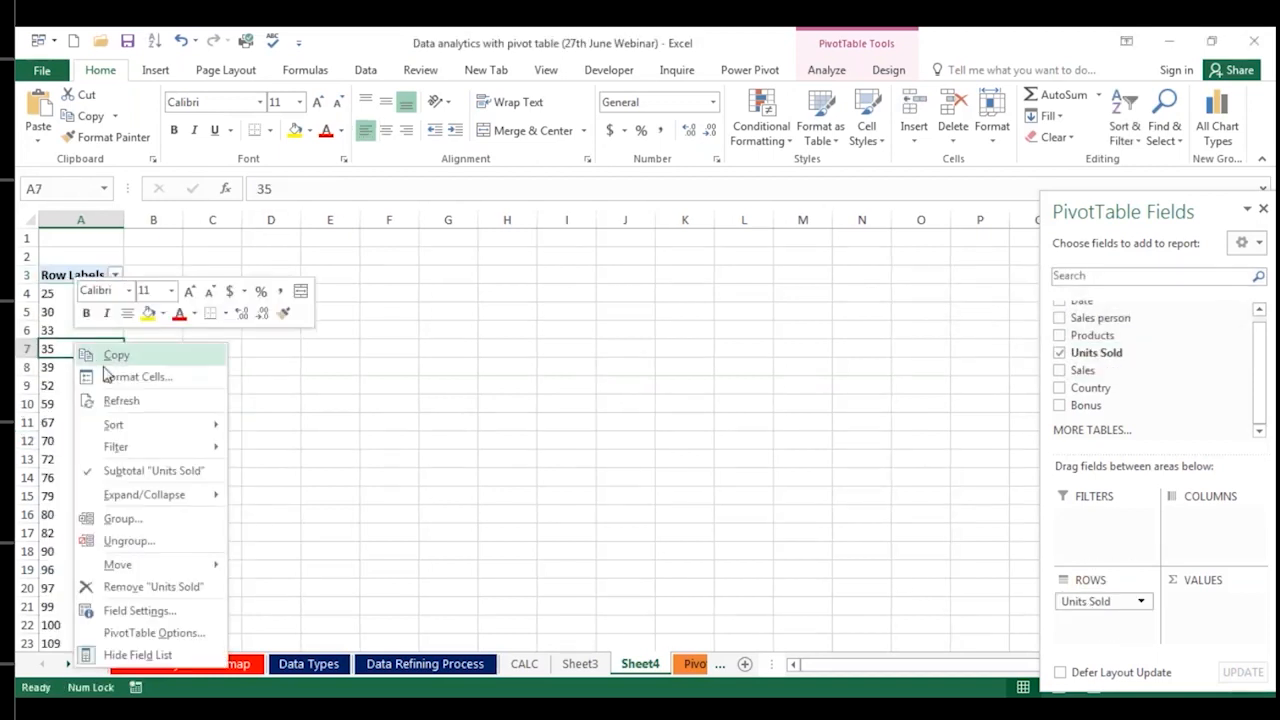
{"action": "left_click", "coordinate": [131, 520]}
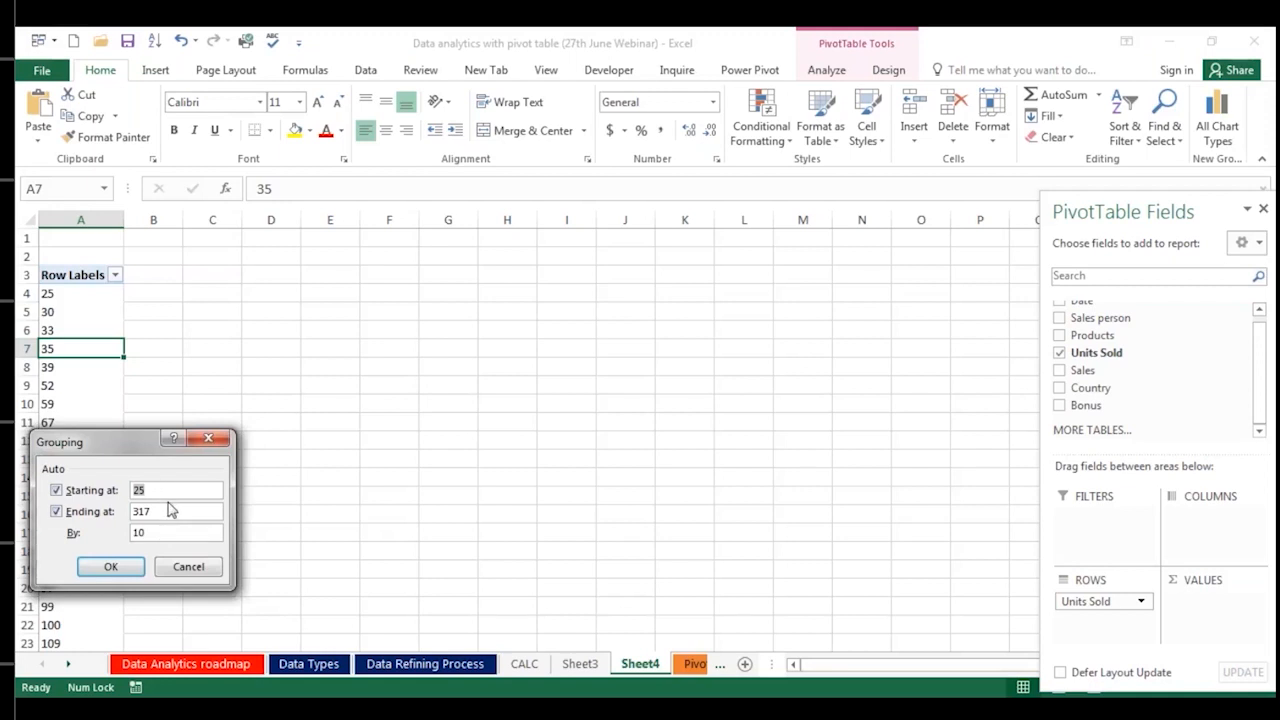
{"action": "left_click", "coordinate": [121, 566]}
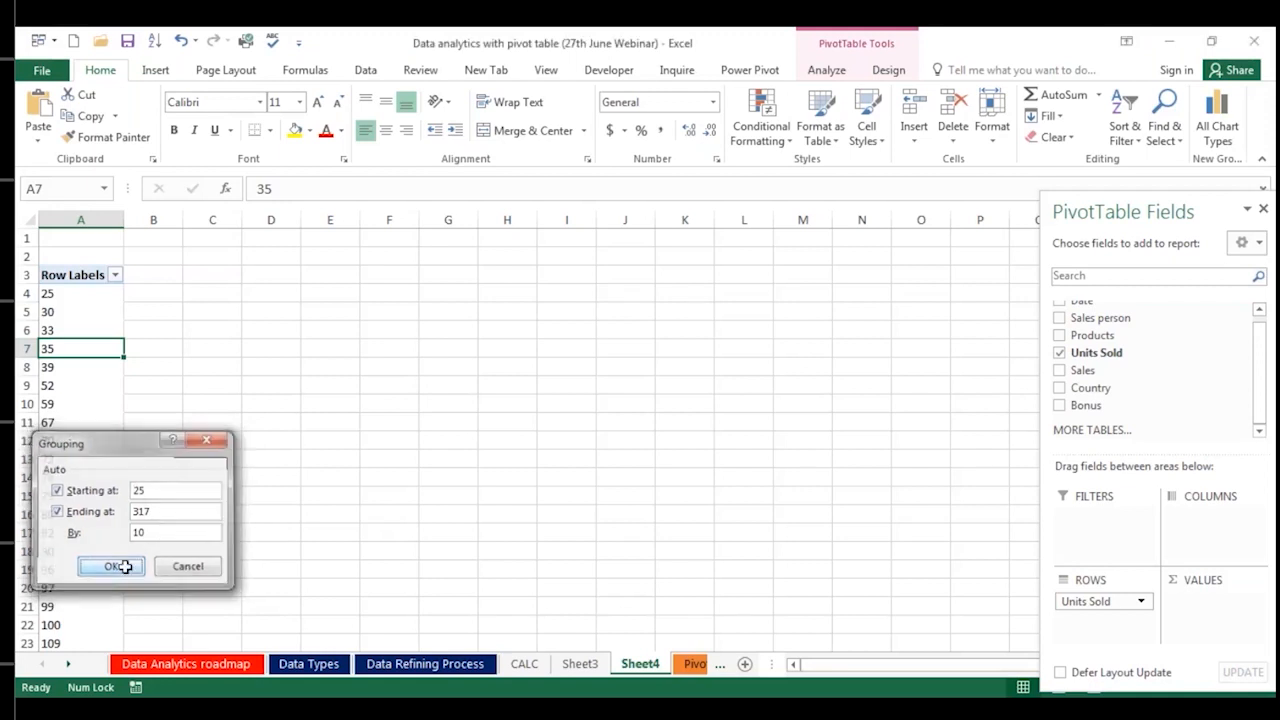
{"action": "scroll", "coordinate": [153, 443], "scroll_direction": "down", "scroll_amount": 4}
{"action": "scroll", "coordinate": [152, 445], "scroll_direction": "up", "scroll_amount": 4}
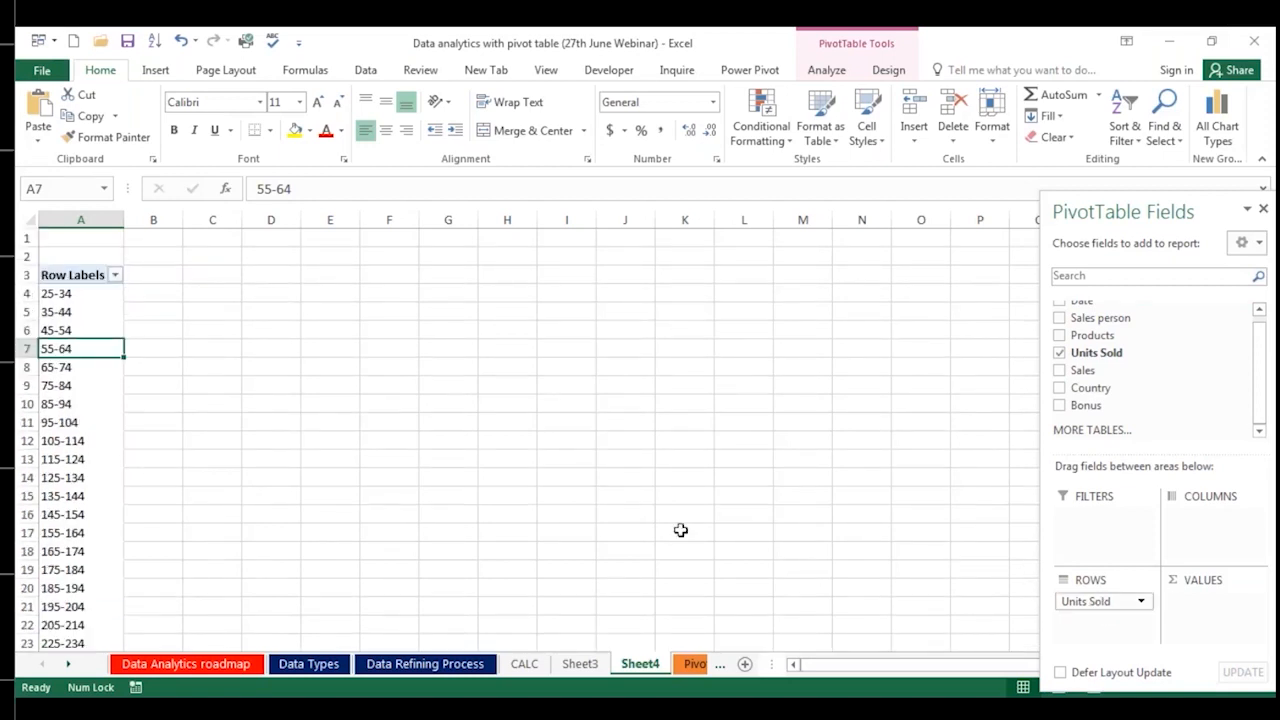
{"action": "right_click", "coordinate": [88, 350]}
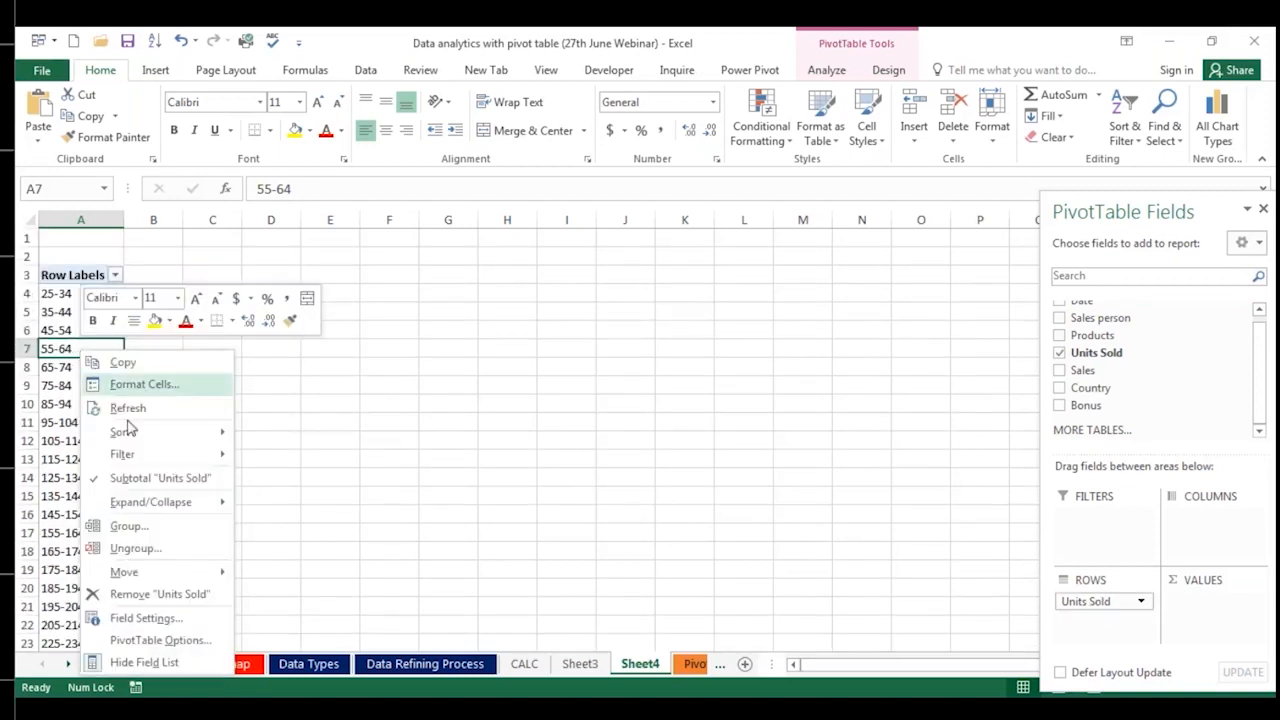
{"action": "left_click", "coordinate": [125, 550]}
Step: Group the Units Sold row labels into ranges of 50, starting at 25 and ending at 317
{"action": "left_click", "coordinate": [70, 404]}
{"action": "right_click", "coordinate": [80, 402]}
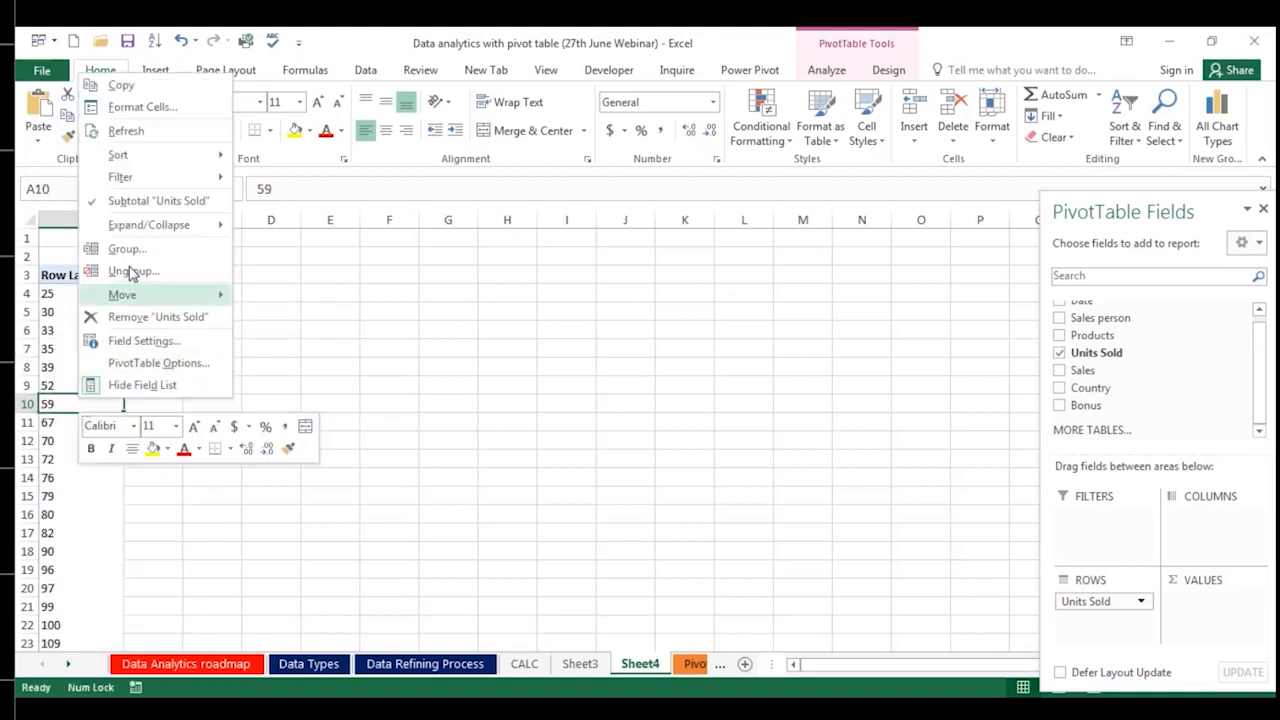
{"action": "left_click", "coordinate": [127, 250]}
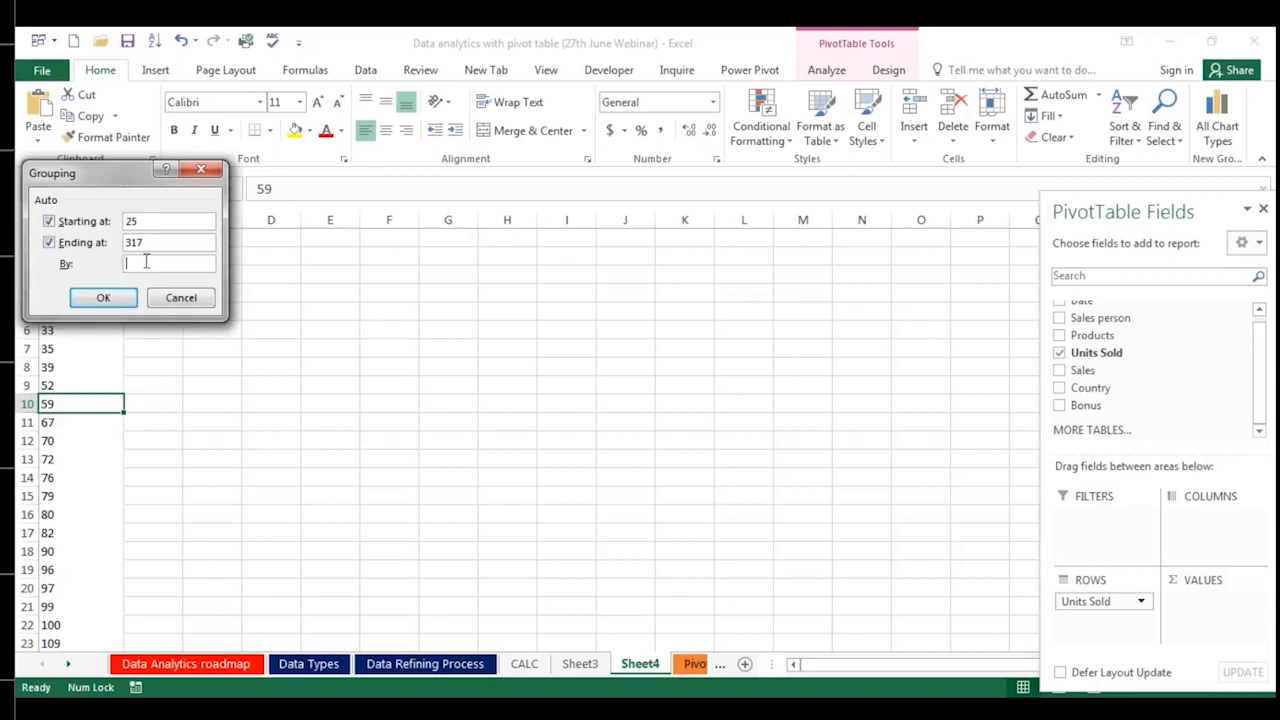
{"action": "left_click", "coordinate": [103, 297]}
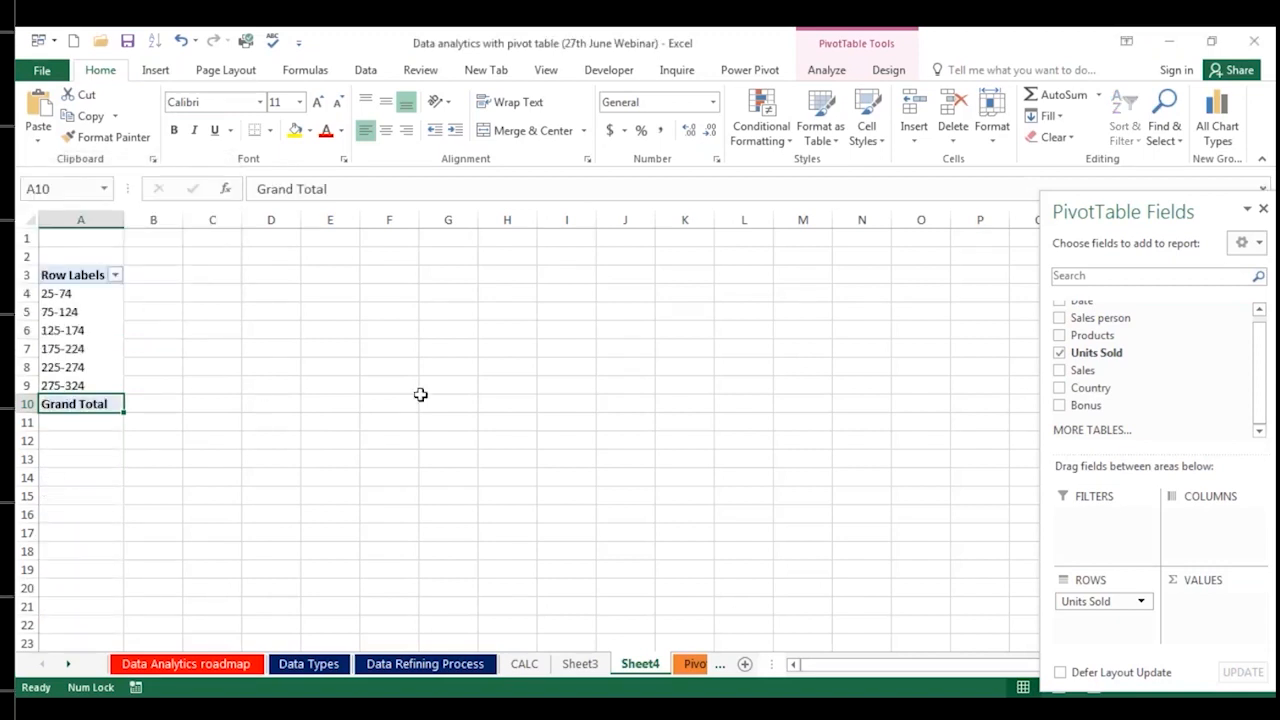
Step: Add Units Sold to the pivot table's values as a count and insert a clustered column pivot chart
{"action": "left_click", "coordinate": [824, 71]}
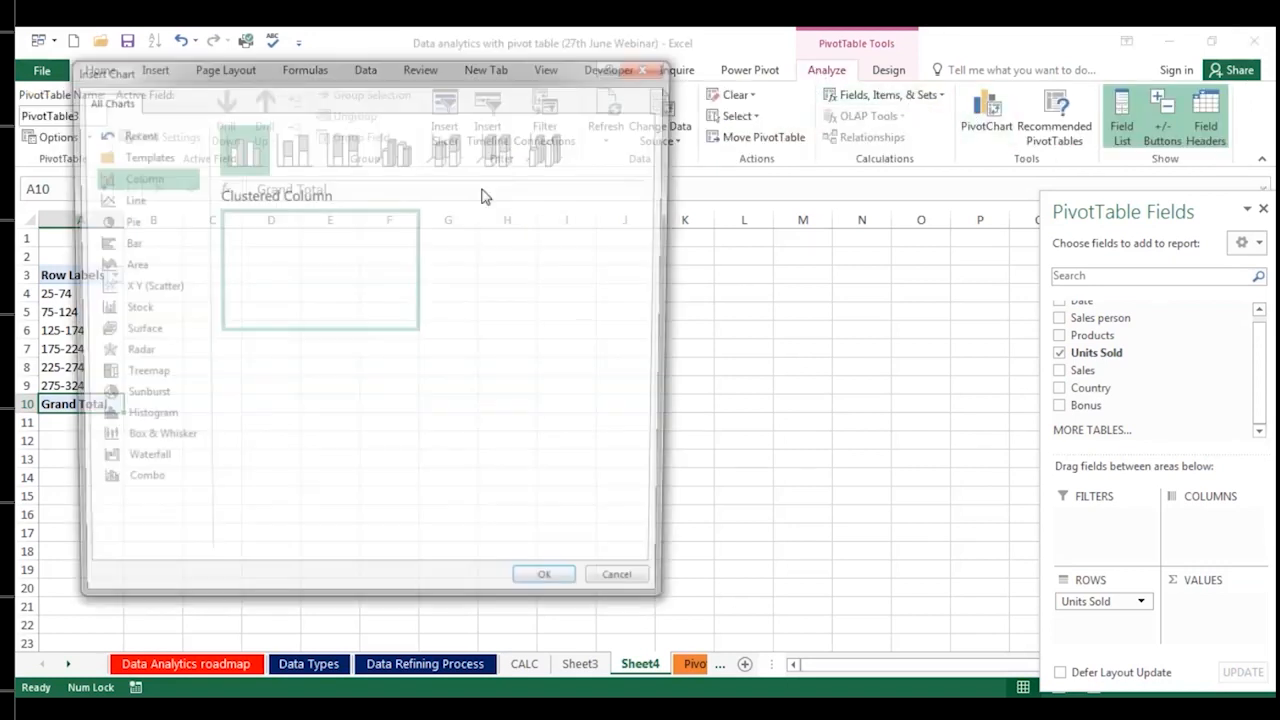
{"action": "left_click", "coordinate": [617, 592]}
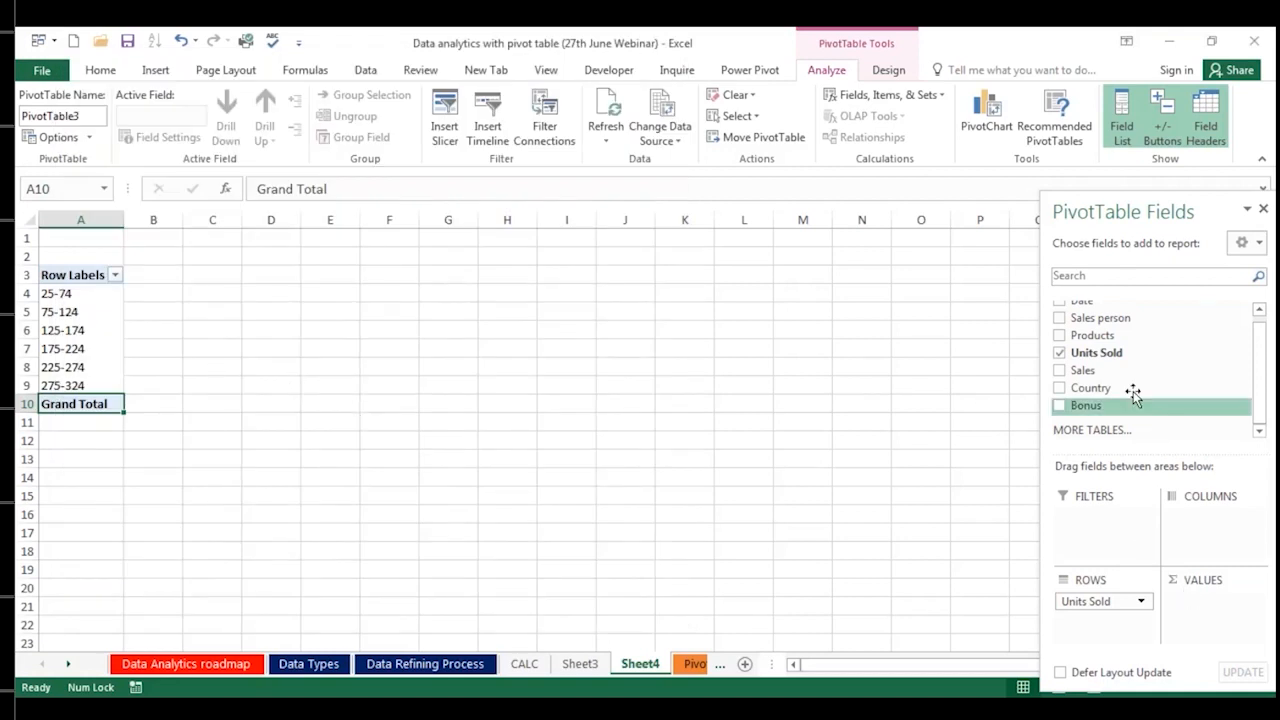
{"action": "left_click_drag", "start_coordinate": [1126, 353], "coordinate": [1198, 615]}
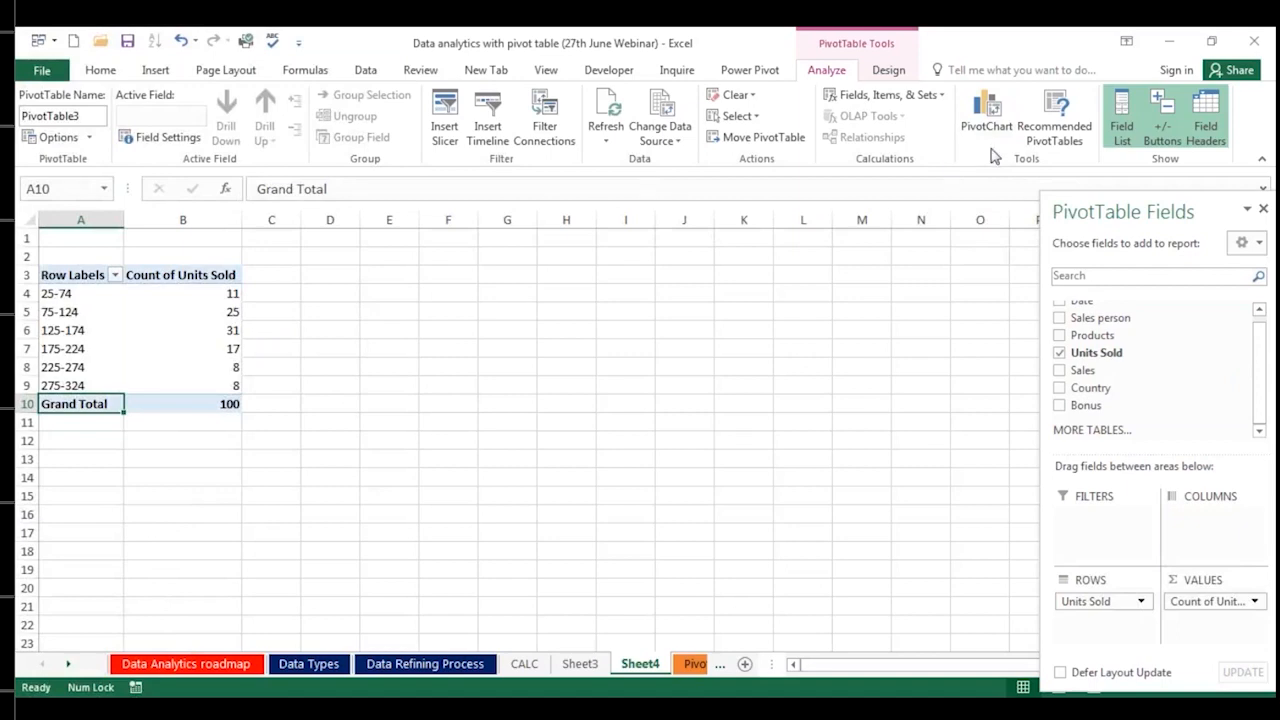
{"action": "left_click", "coordinate": [990, 128]}
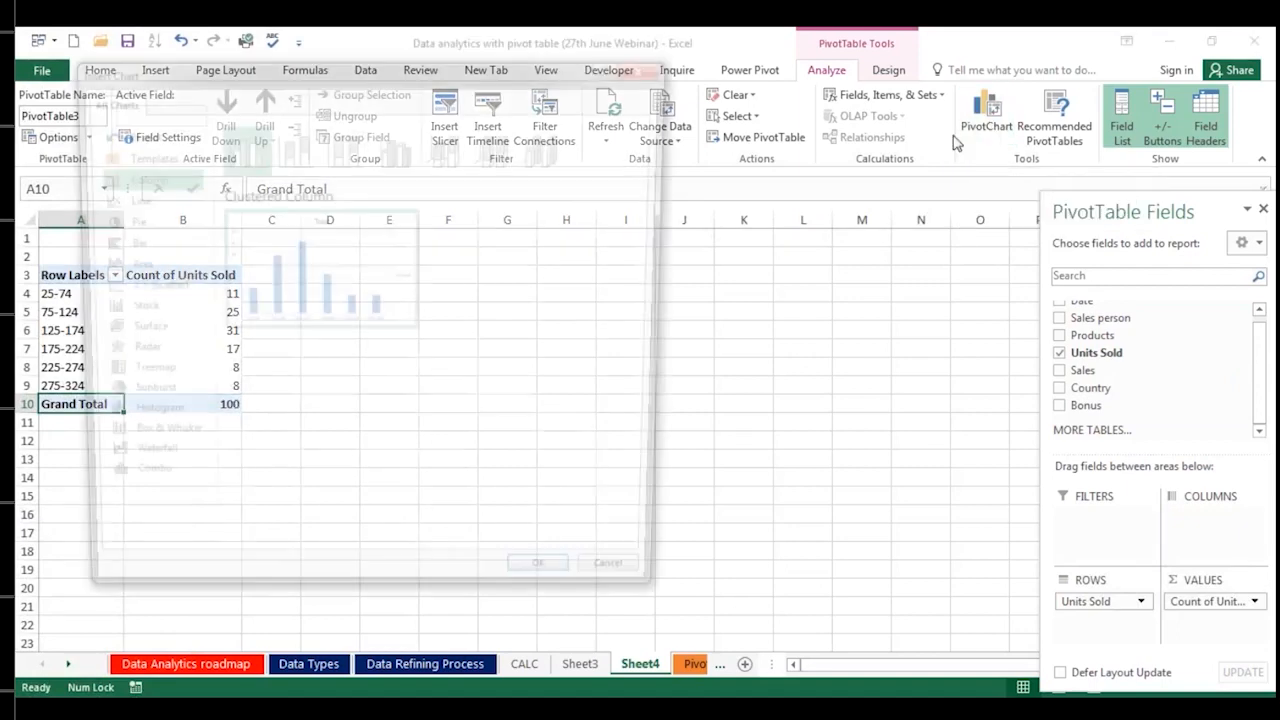
{"action": "left_click", "coordinate": [554, 594]}
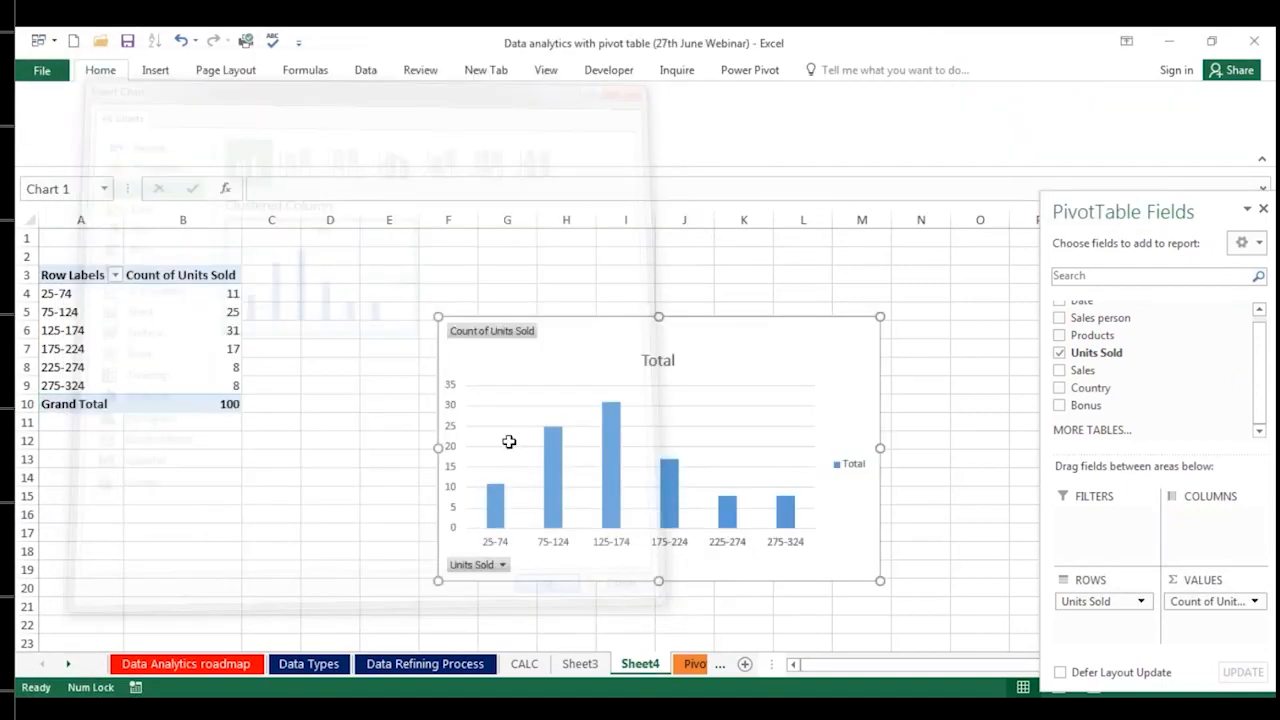
Step: Enlarge the pivot chart to about 4.07" high and 6.29" wide beside the pivot table
{"action": "left_click_drag", "start_coordinate": [438, 448], "coordinate": [323, 448]}
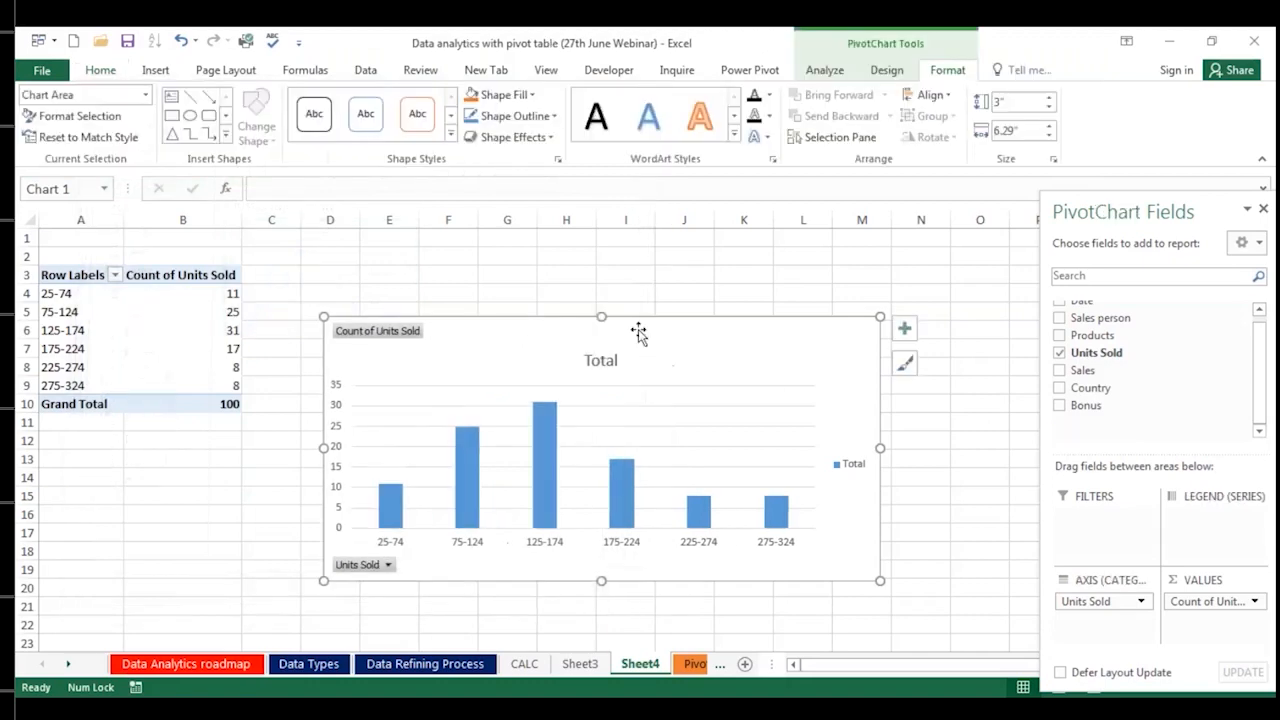
{"action": "left_click_drag", "start_coordinate": [606, 317], "coordinate": [622, 265]}
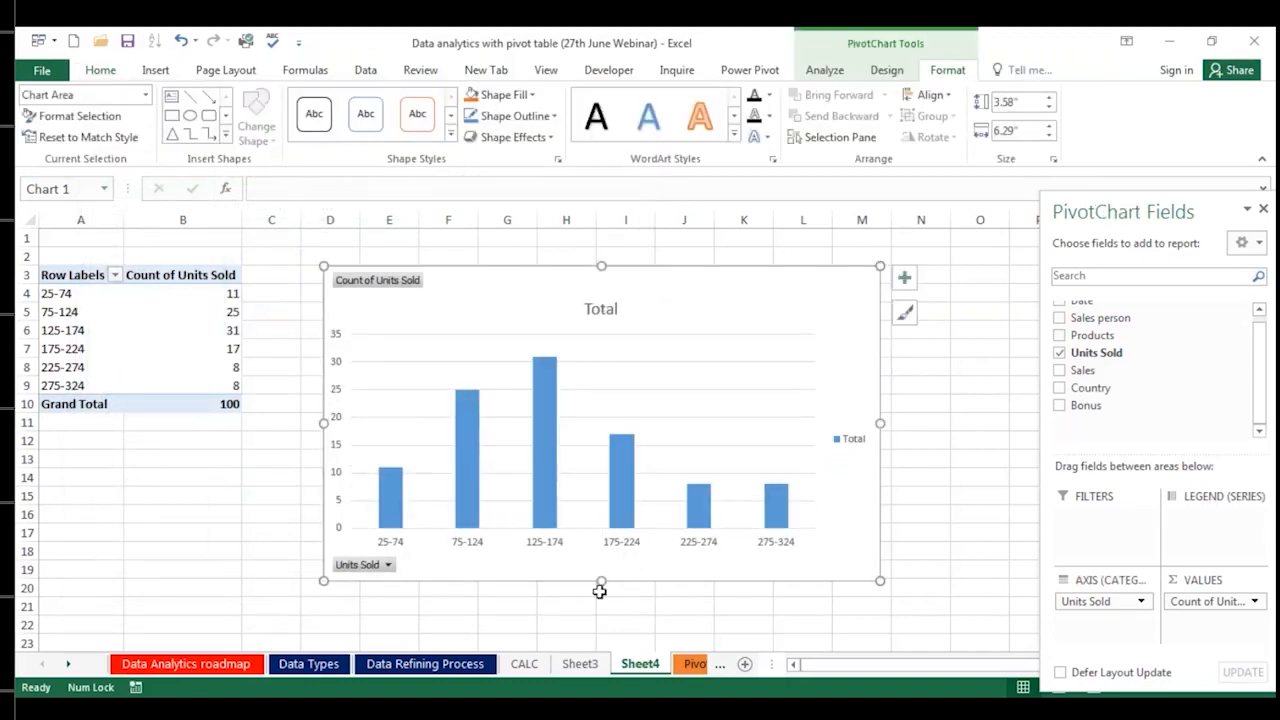
{"action": "left_click_drag", "start_coordinate": [601, 580], "coordinate": [601, 625]}
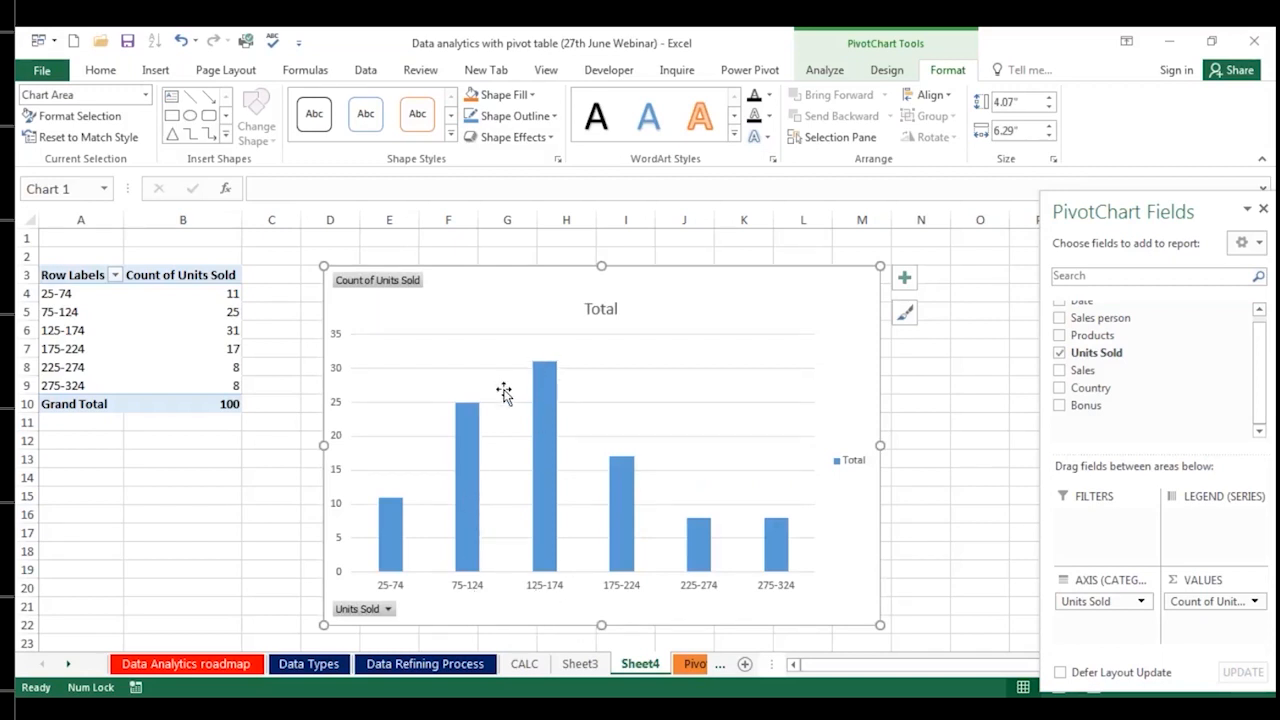
Step: Look through alternative chart types such as Line, Pie, Stock, Histogram and Combo for the pivot chart, and keep Clustered Column
{"action": "left_click", "coordinate": [880, 59]}
{"action": "left_click", "coordinate": [945, 66]}
{"action": "left_click", "coordinate": [886, 69]}
{"action": "left_click", "coordinate": [989, 120]}
{"action": "left_click", "coordinate": [127, 199]}
{"action": "left_click", "coordinate": [124, 221]}
{"action": "left_click", "coordinate": [130, 309]}
{"action": "left_click", "coordinate": [138, 420]}
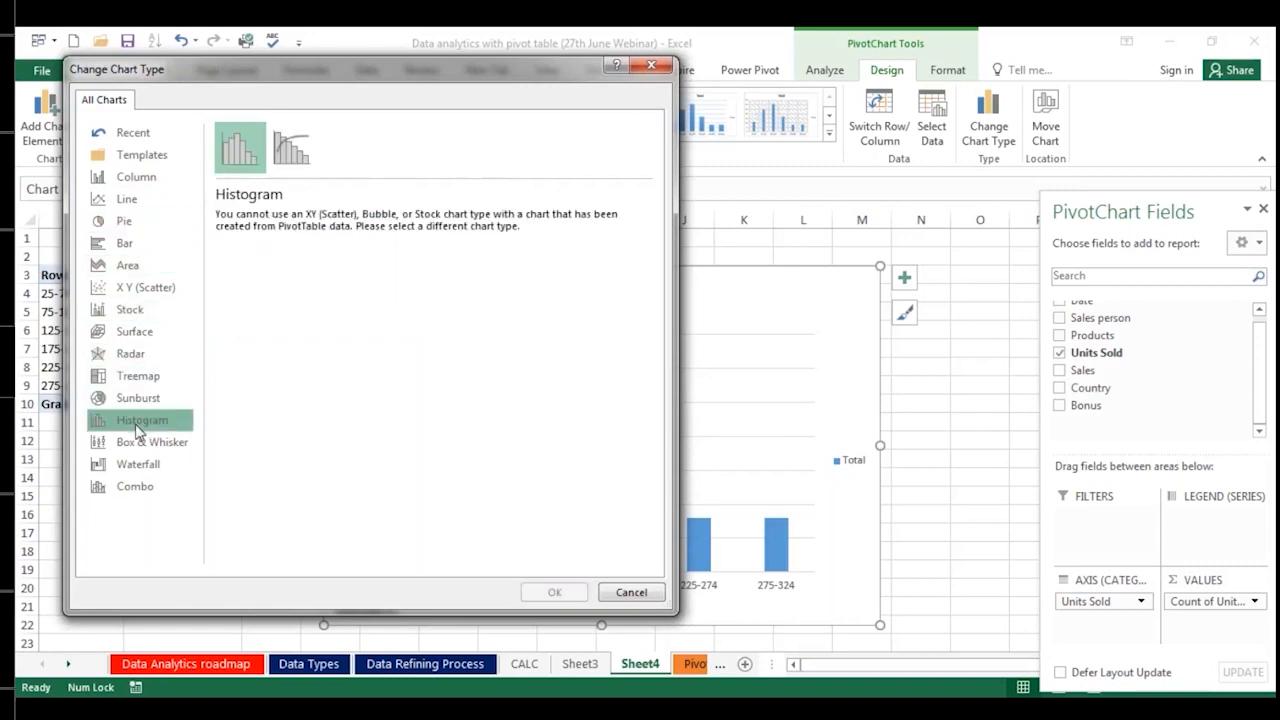
{"action": "left_click", "coordinate": [140, 487]}
{"action": "left_click", "coordinate": [155, 200]}
{"action": "left_click", "coordinate": [138, 177]}
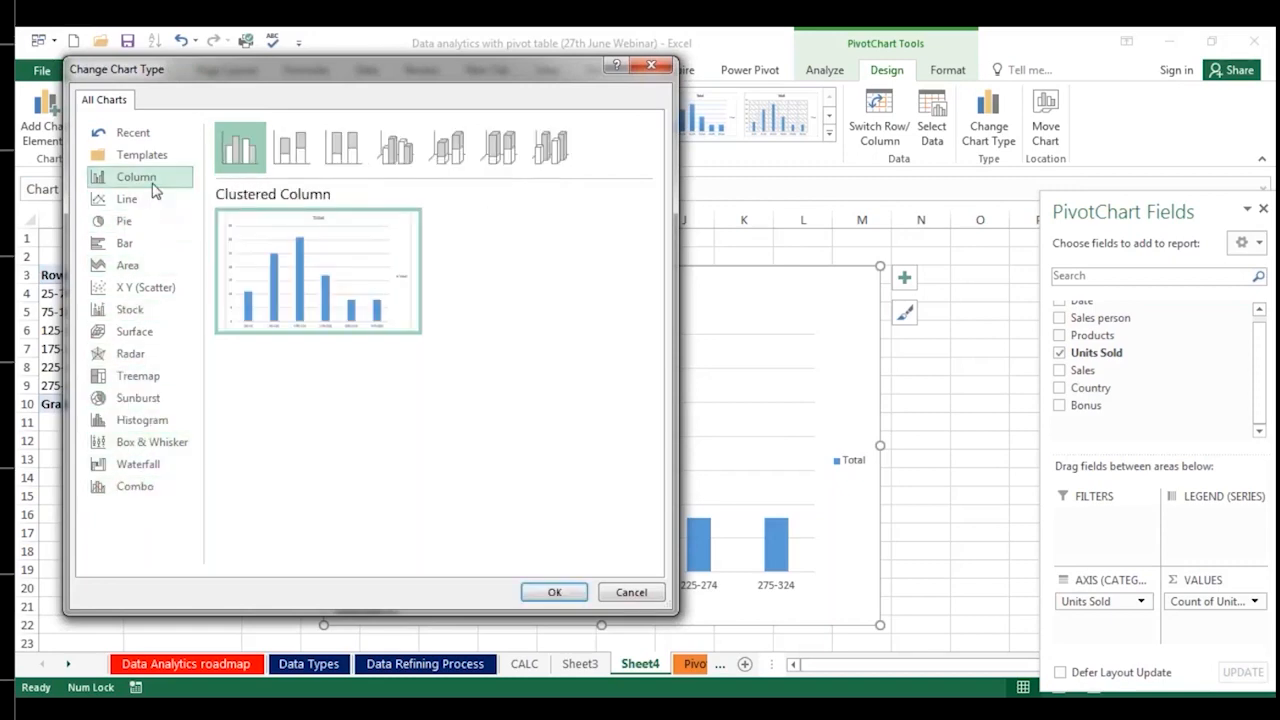
{"action": "left_click", "coordinate": [552, 592]}
Step: Change the pivot chart's title to "Frequency Distribution"
{"action": "left_click", "coordinate": [601, 309]}
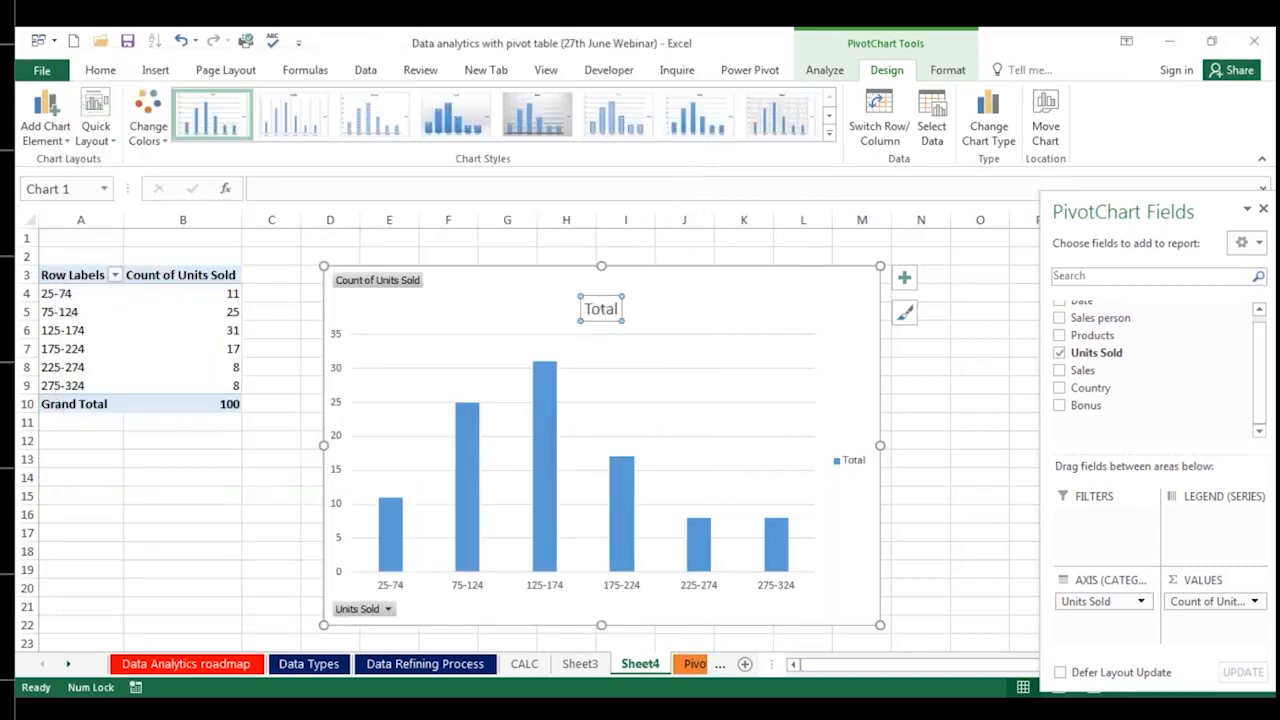
{"action": "double_click", "coordinate": [601, 309]}
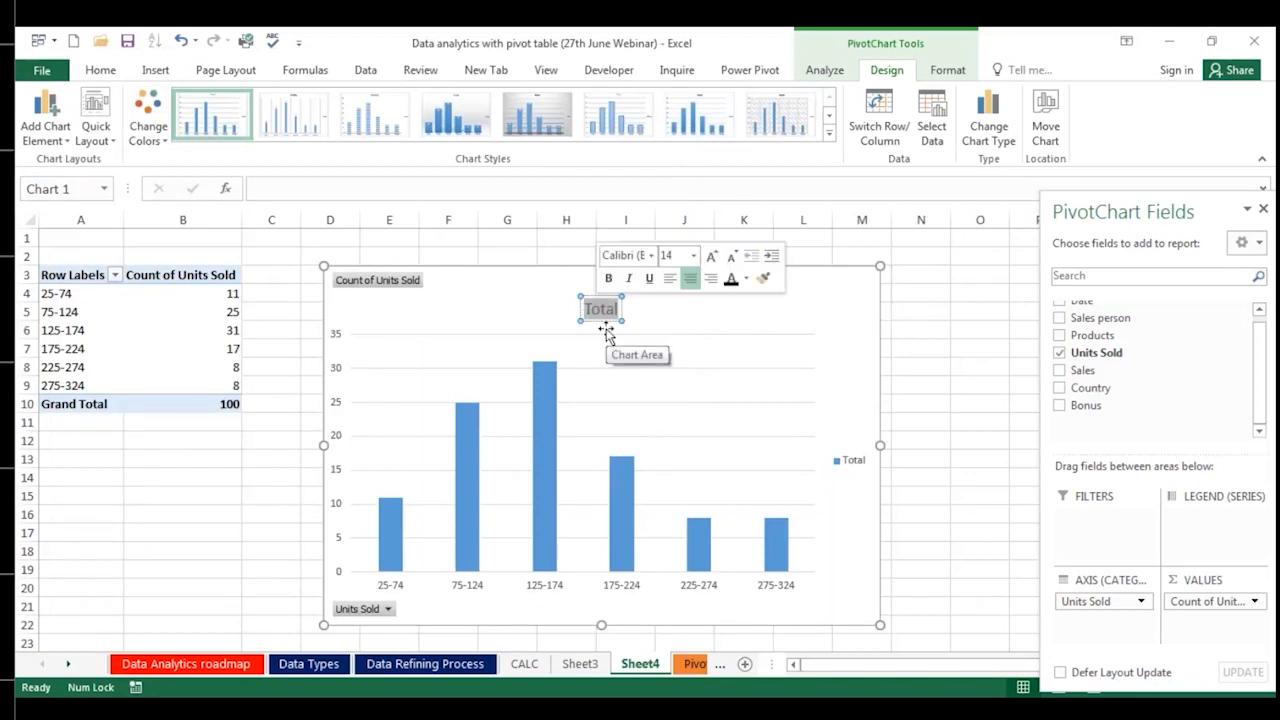
{"action": "type", "text": "Fre"}
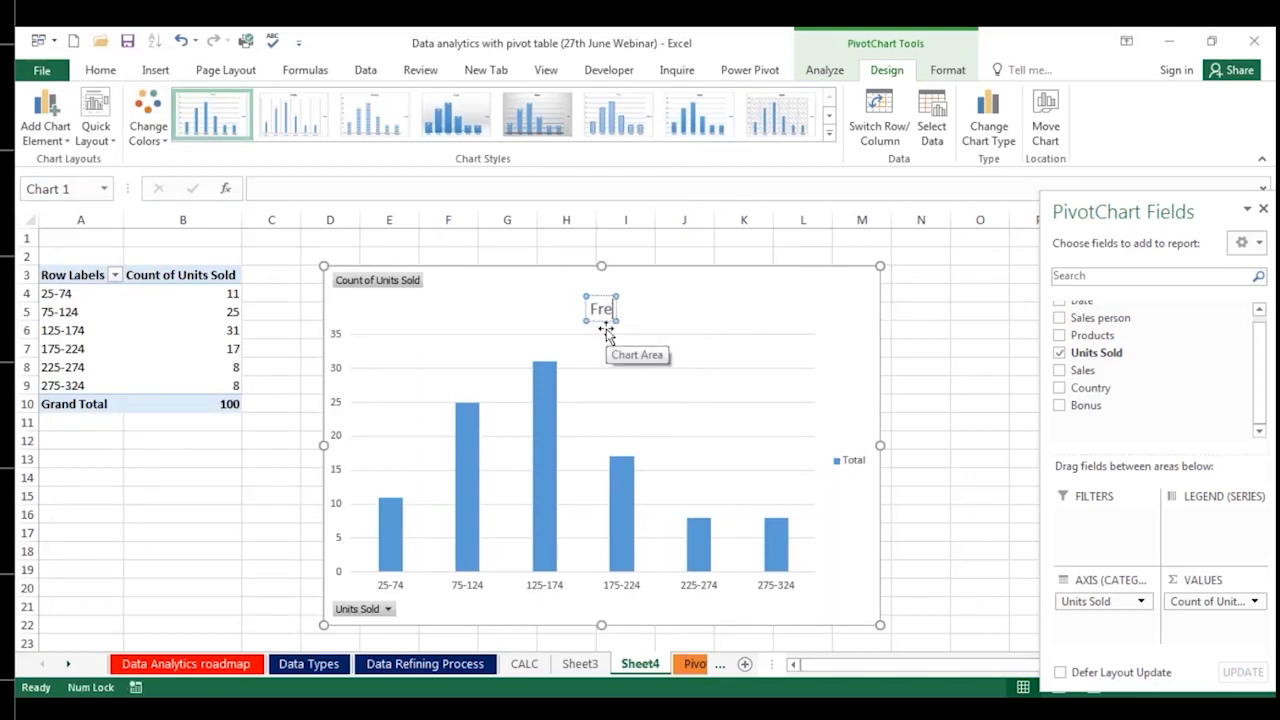
{"action": "type", "text": "quency"}
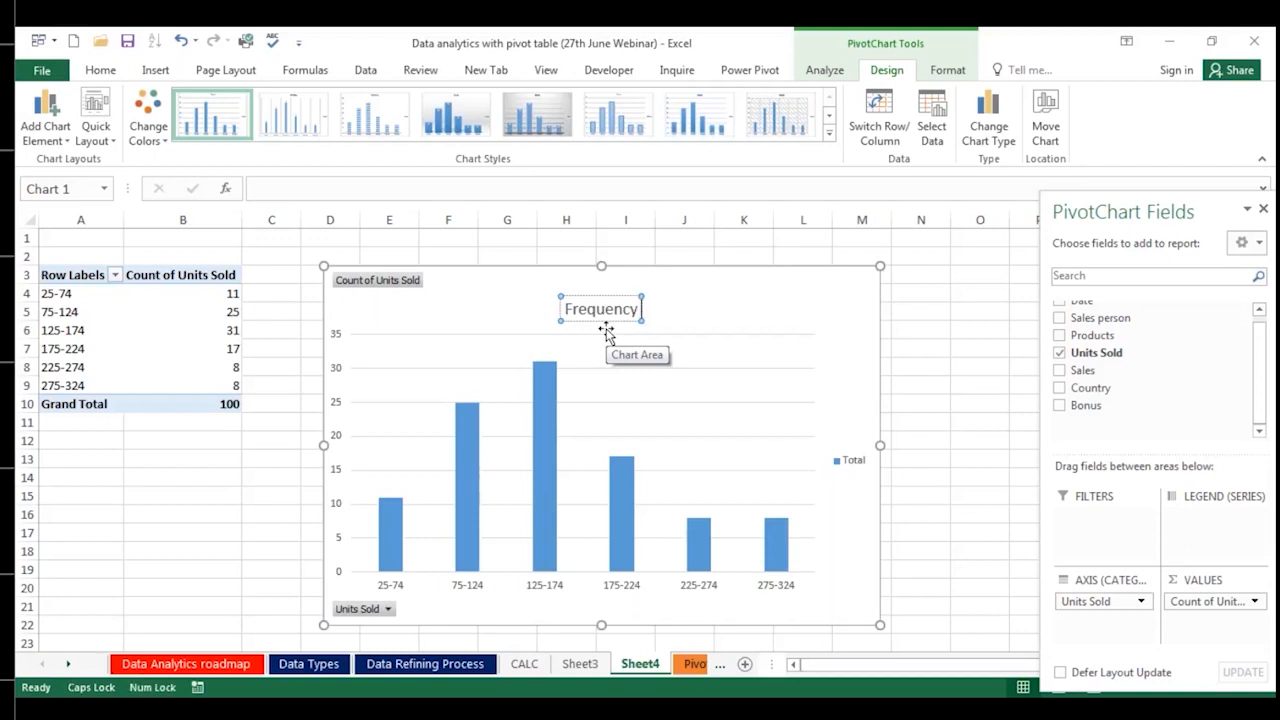
{"action": "type", "text": " Distribution"}
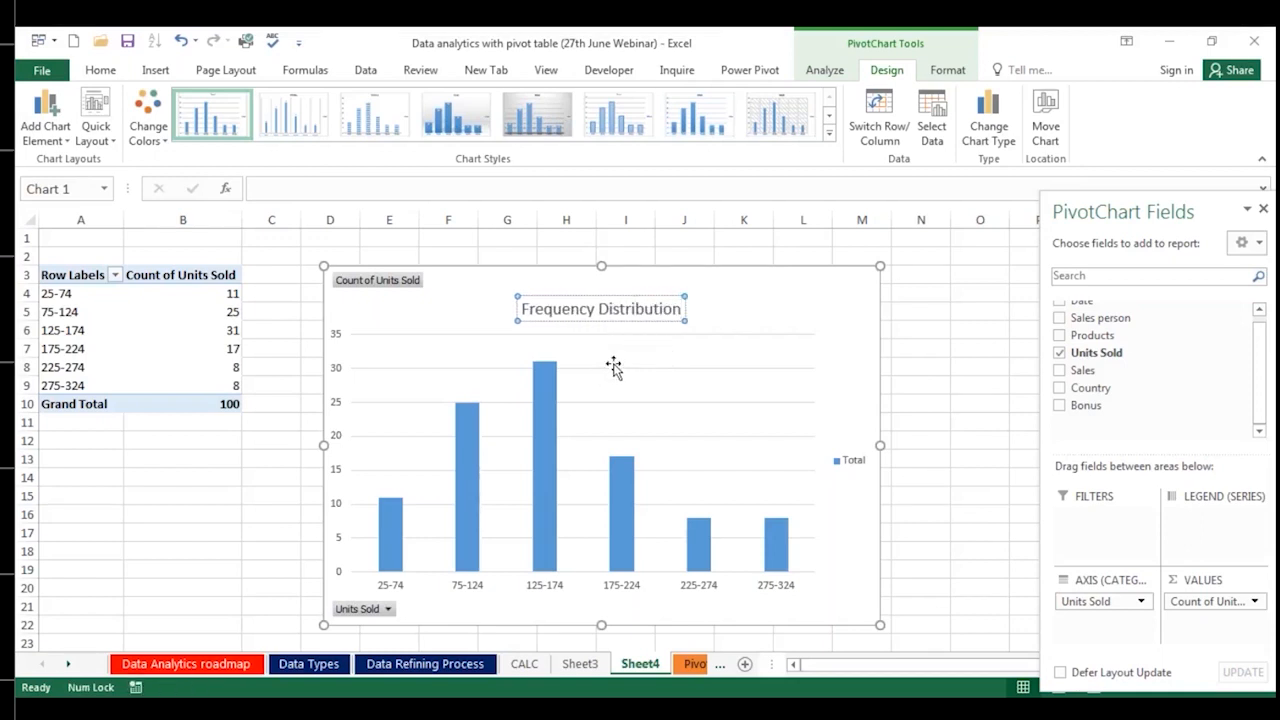
{"action": "left_click", "coordinate": [750, 342]}
Step: Make the chart title bold and deselect the chart
{"action": "left_click", "coordinate": [653, 308]}
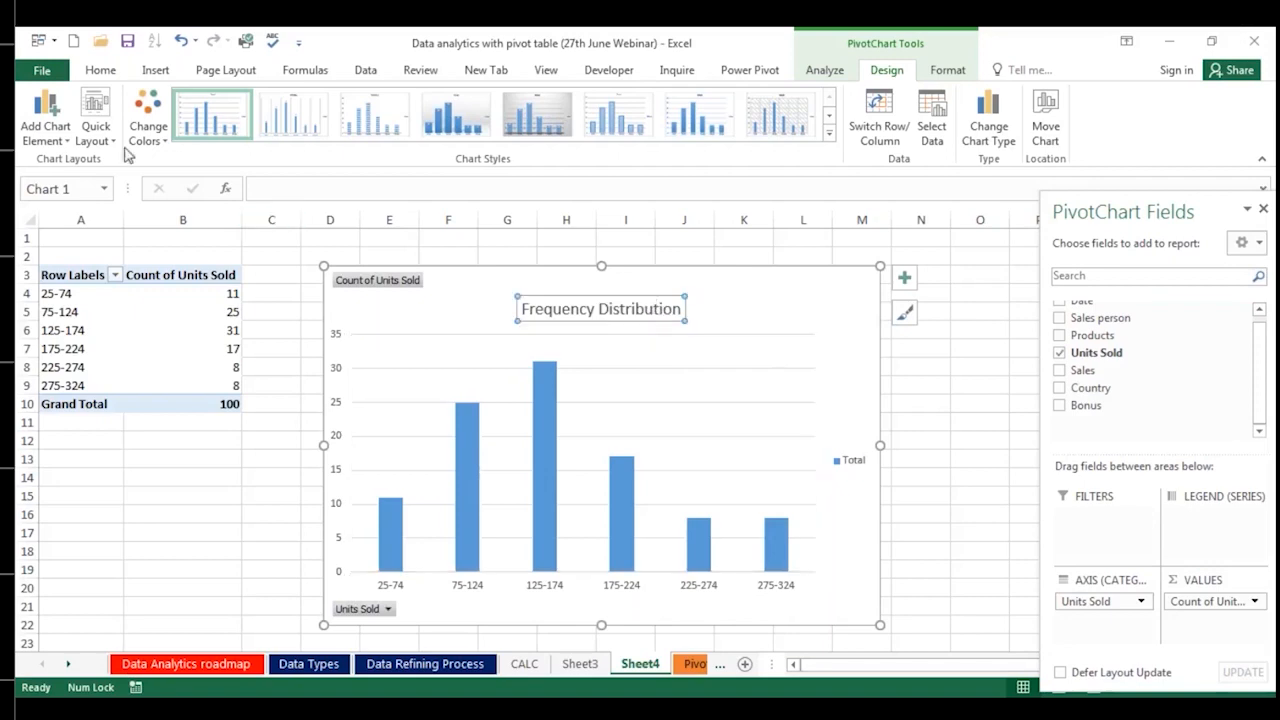
{"action": "left_click", "coordinate": [100, 70]}
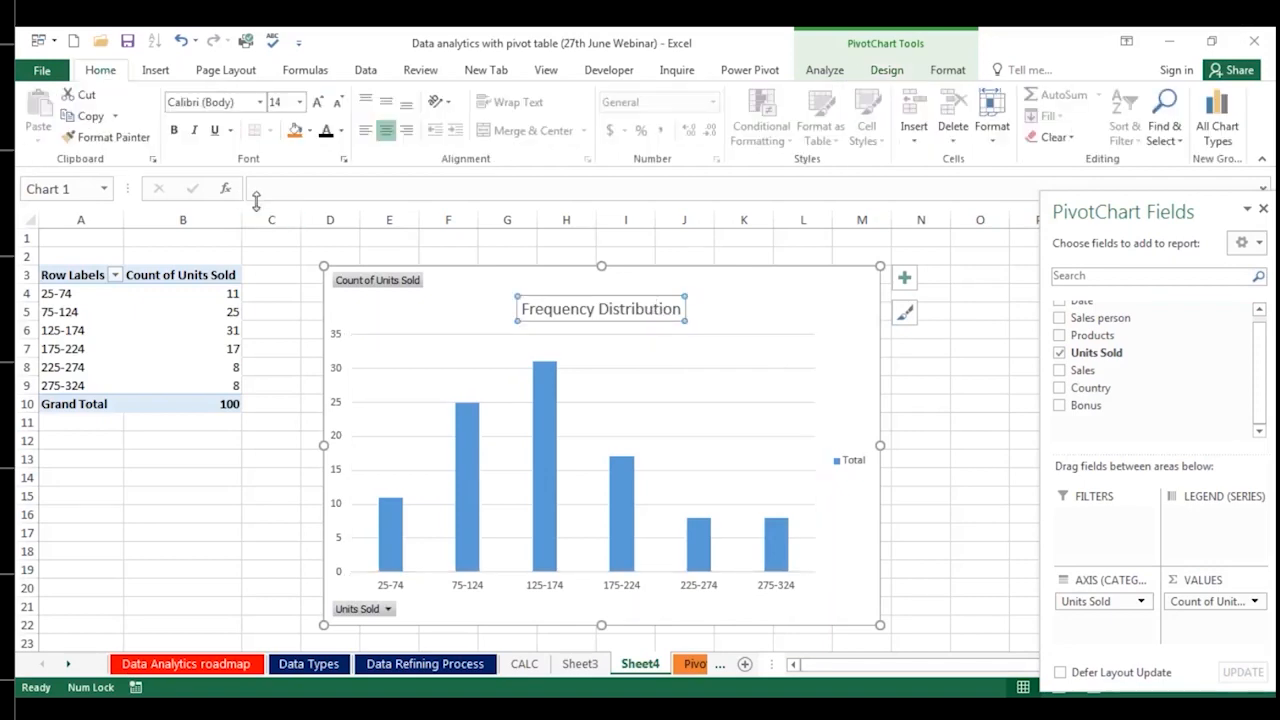
{"action": "left_click", "coordinate": [174, 131]}
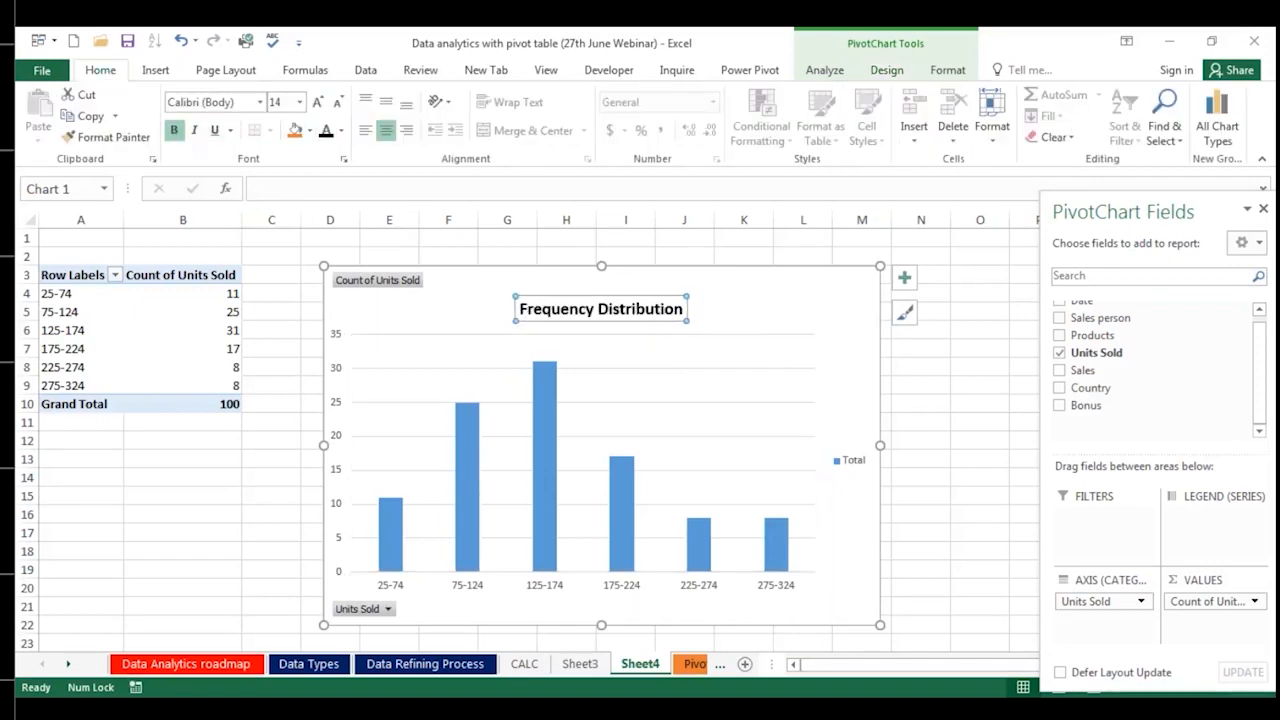
{"action": "left_click", "coordinate": [665, 445]}
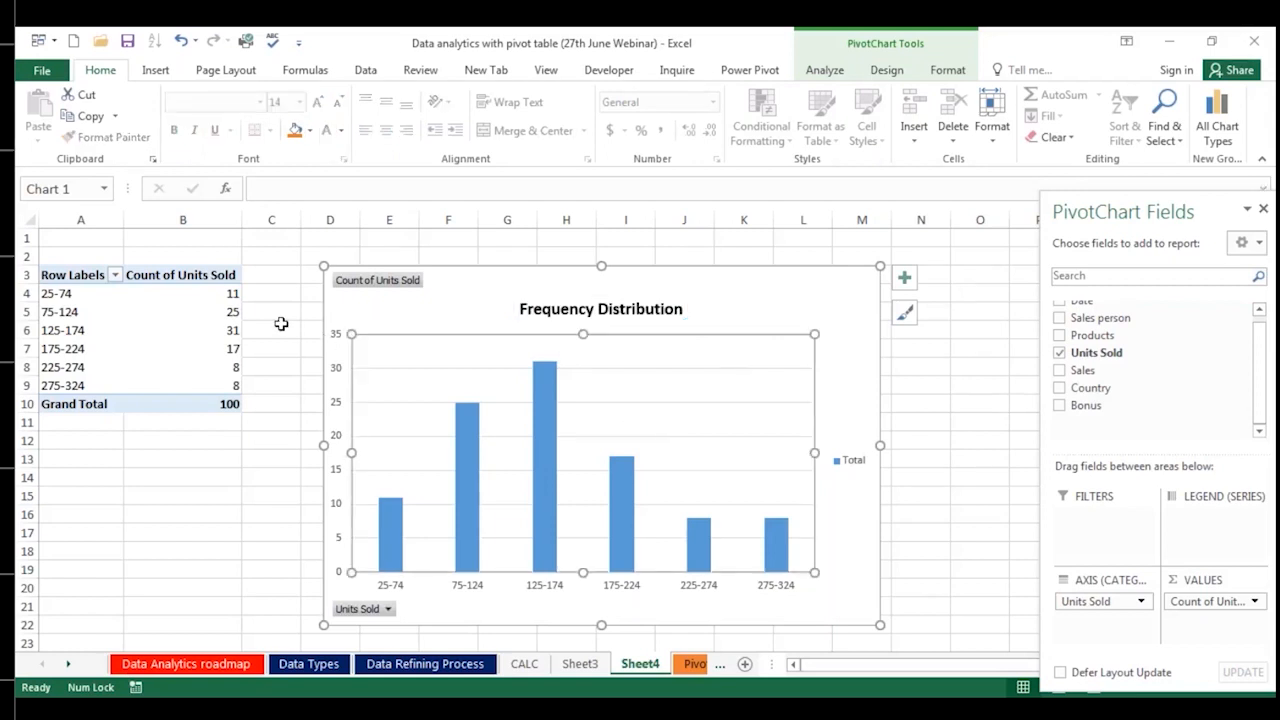
{"action": "left_click", "coordinate": [205, 455]}
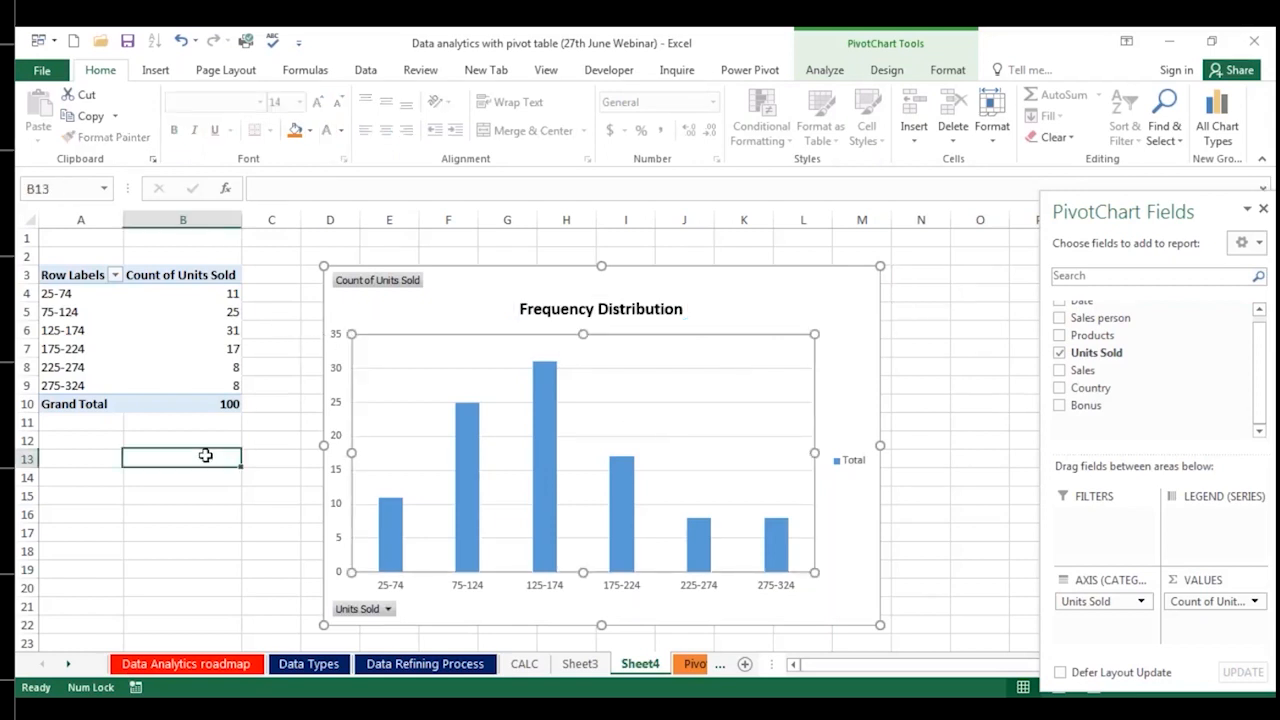
Step: Remove the count of Units Sold from the pivot table's values and add Date to the rows
{"action": "left_click", "coordinate": [128, 333]}
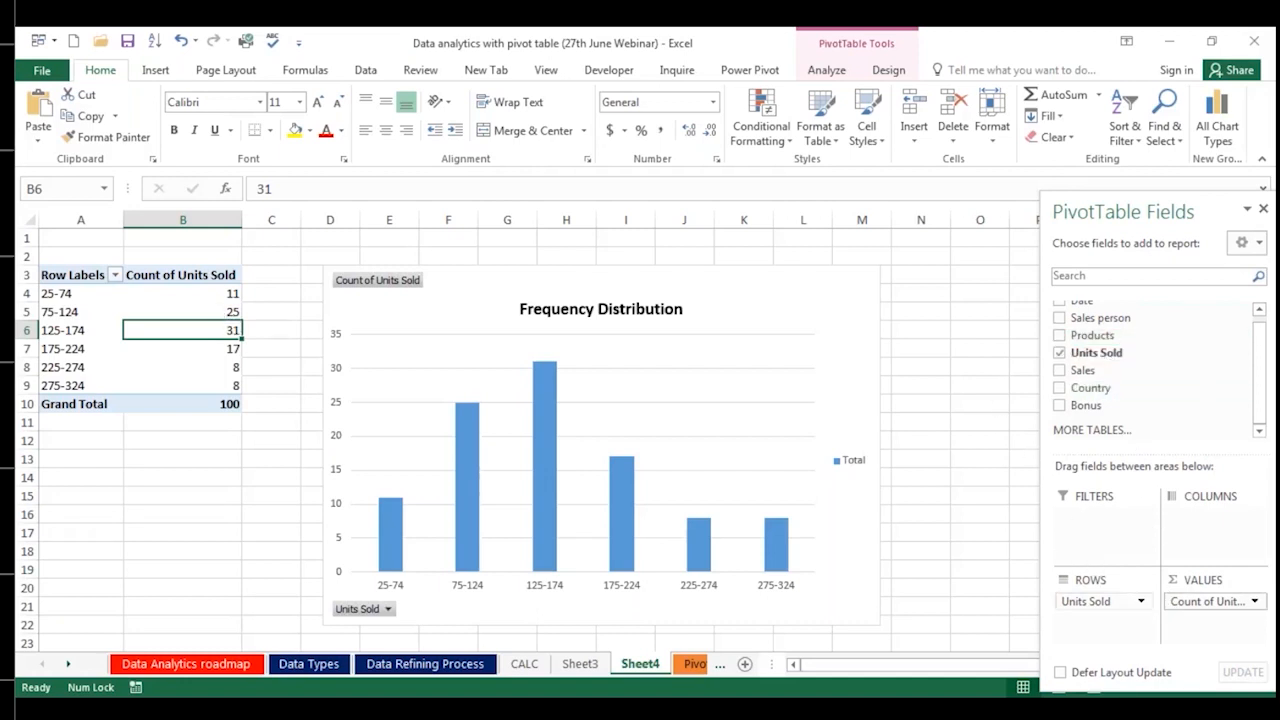
{"action": "left_click_drag", "start_coordinate": [1190, 601], "coordinate": [1130, 372]}
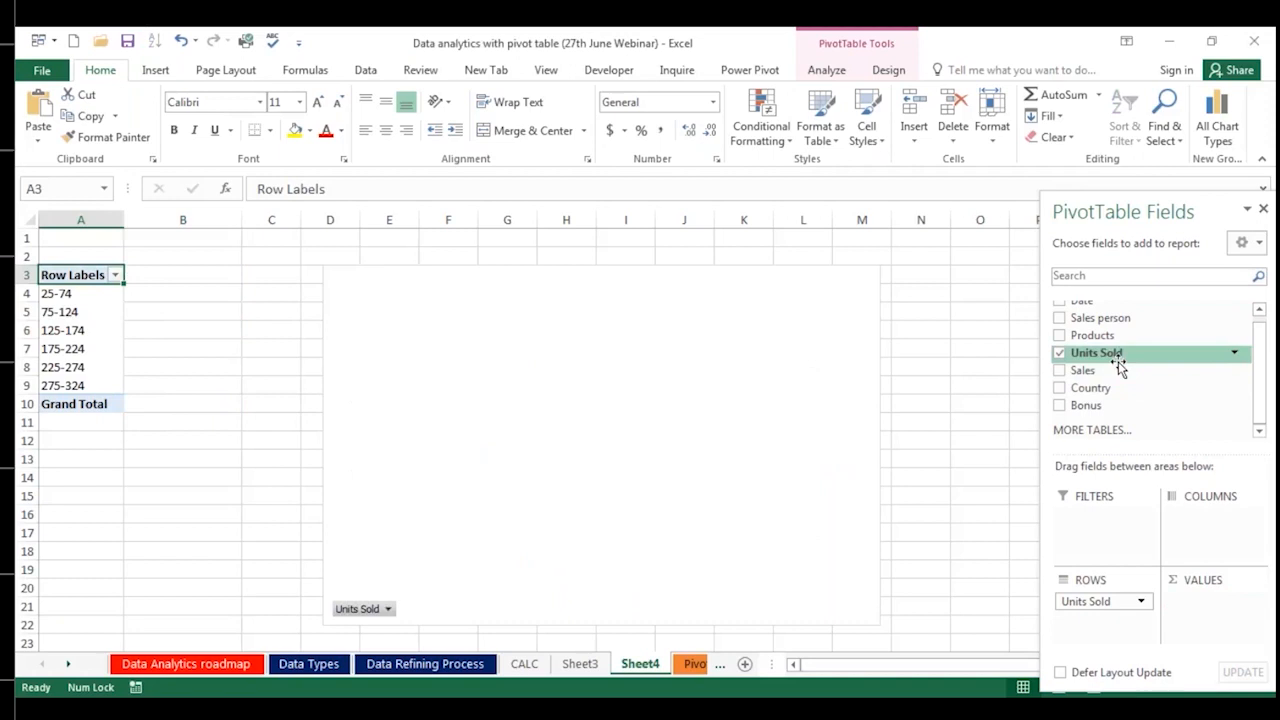
{"action": "left_click_drag", "start_coordinate": [1082, 301], "coordinate": [1085, 635]}
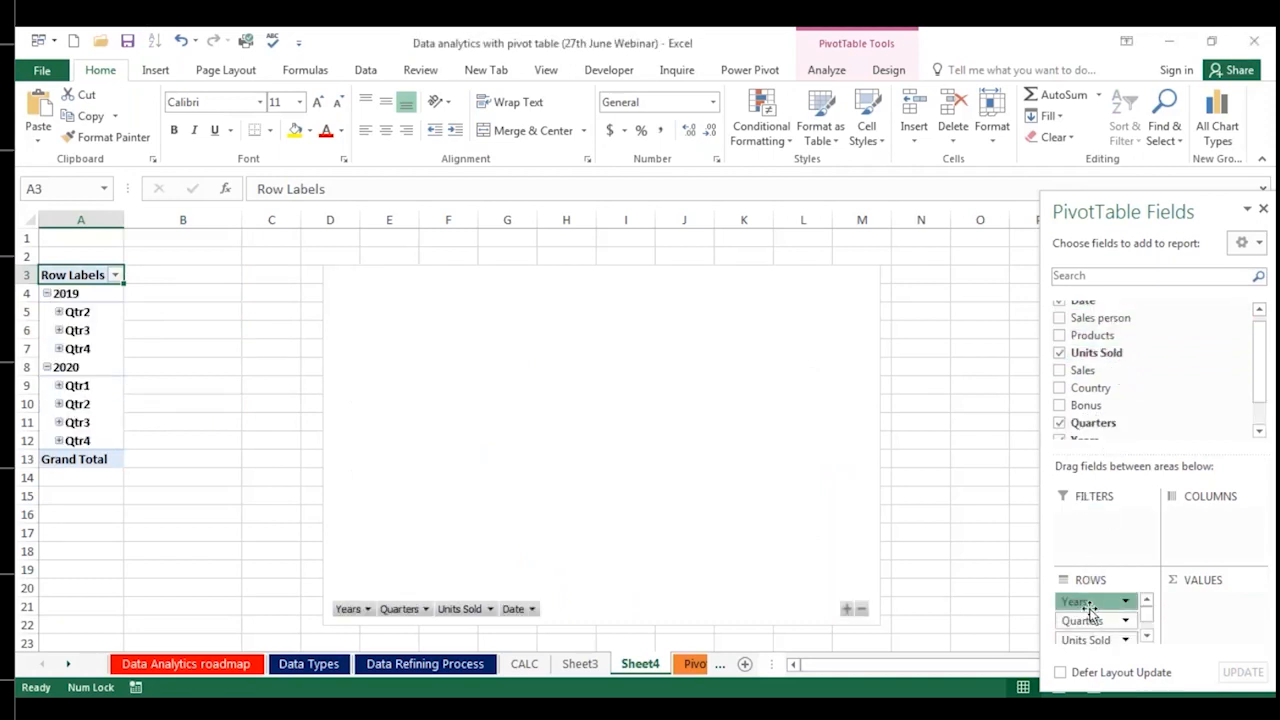
Step: Move Units Sold from the rows to the filters and remove Years, Quarters and Date from the rows
{"action": "left_click_drag", "start_coordinate": [1085, 601], "coordinate": [1097, 526]}
{"action": "left_click_drag", "start_coordinate": [1085, 602], "coordinate": [955, 465]}
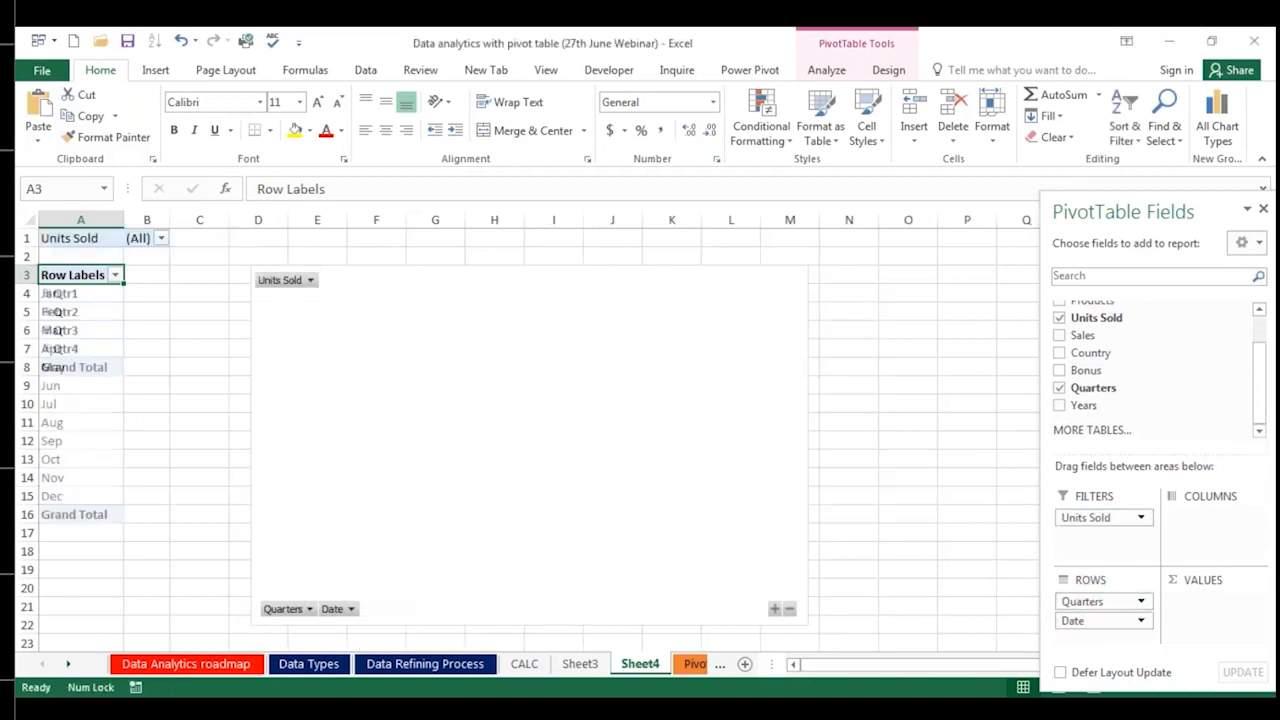
{"action": "left_click_drag", "start_coordinate": [1074, 600], "coordinate": [1009, 520]}
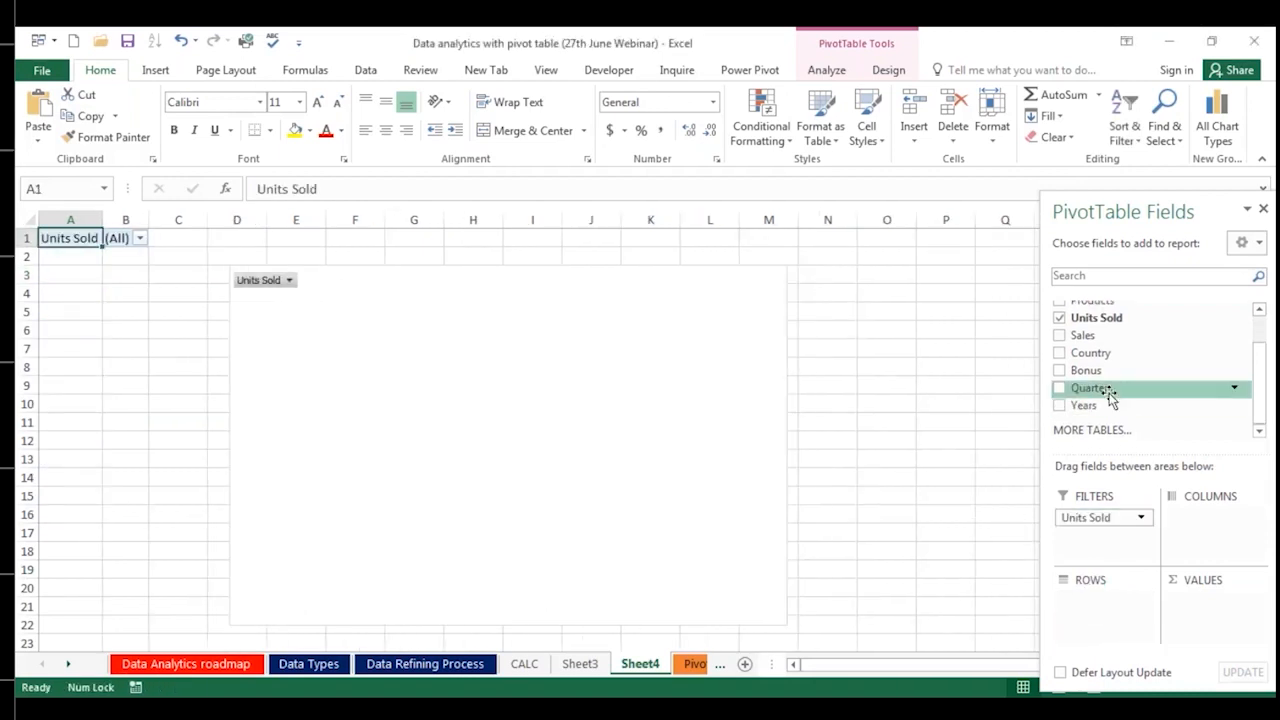
Step: Add Date to the pivot table's rows again, with its Years and Quarters levels
{"action": "left_click", "coordinate": [1260, 311]}
{"action": "left_click_drag", "start_coordinate": [1140, 310], "coordinate": [1120, 625]}
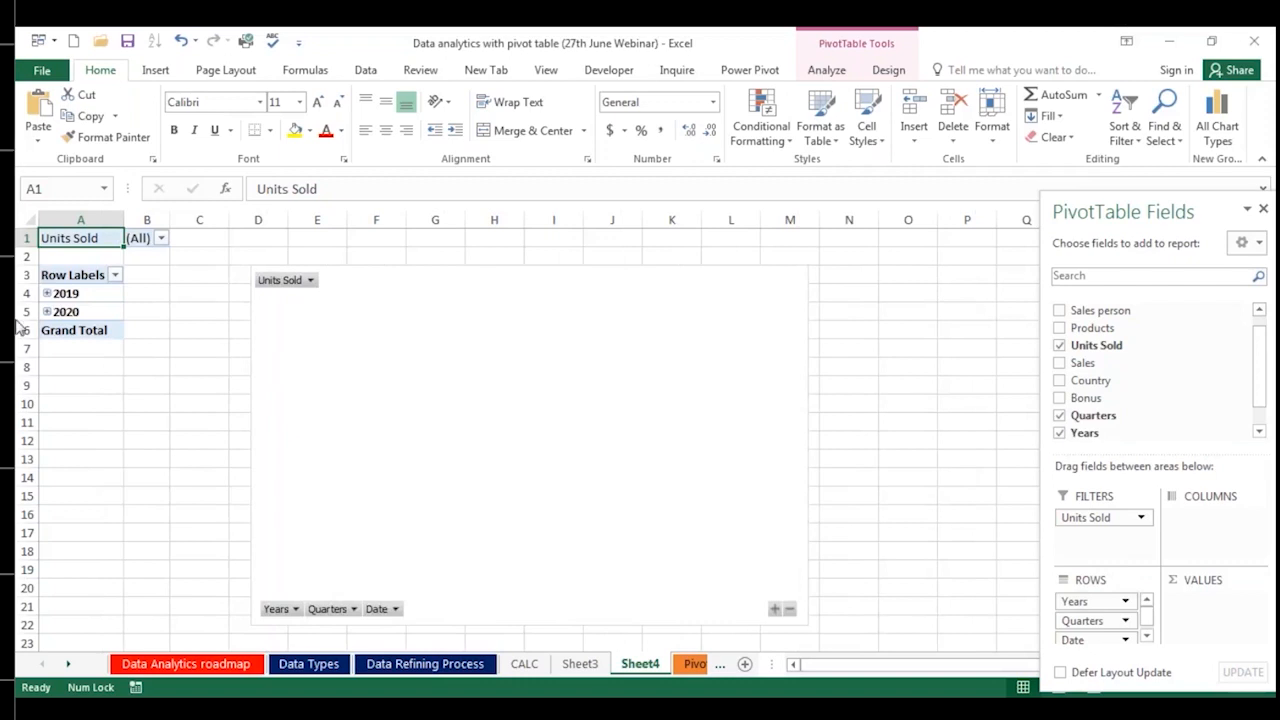
{"action": "left_click", "coordinate": [1147, 637]}
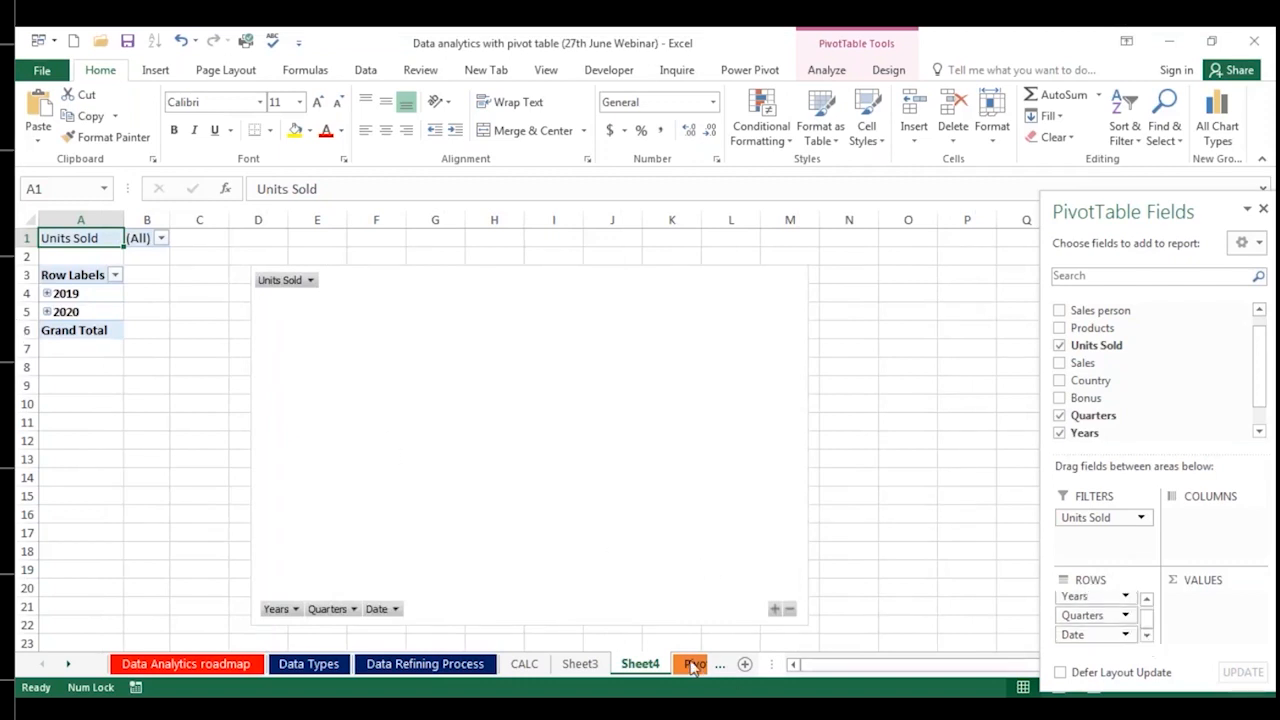
Step: Glance at the source data on the Pivot tables sheet, return to Sheet4 and expand the entire Years field to quarters
{"action": "left_click", "coordinate": [689, 668]}
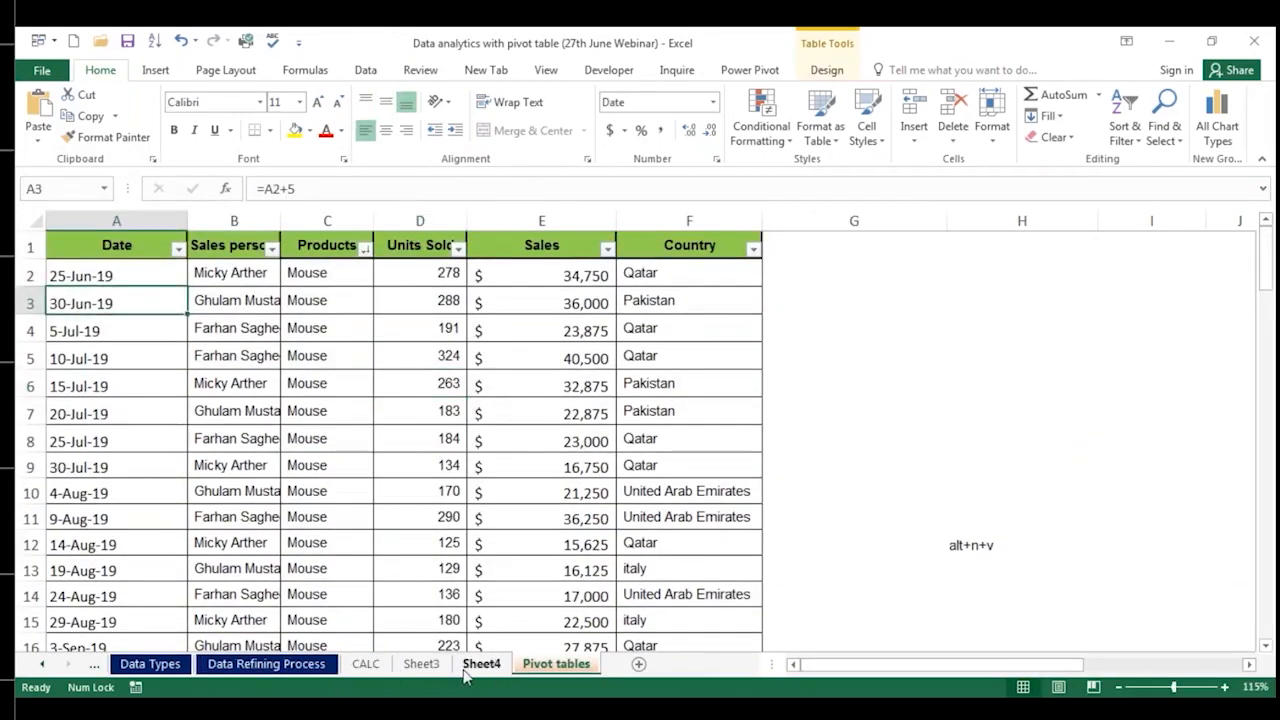
{"action": "key", "text": "ctrl+Page_Up"}
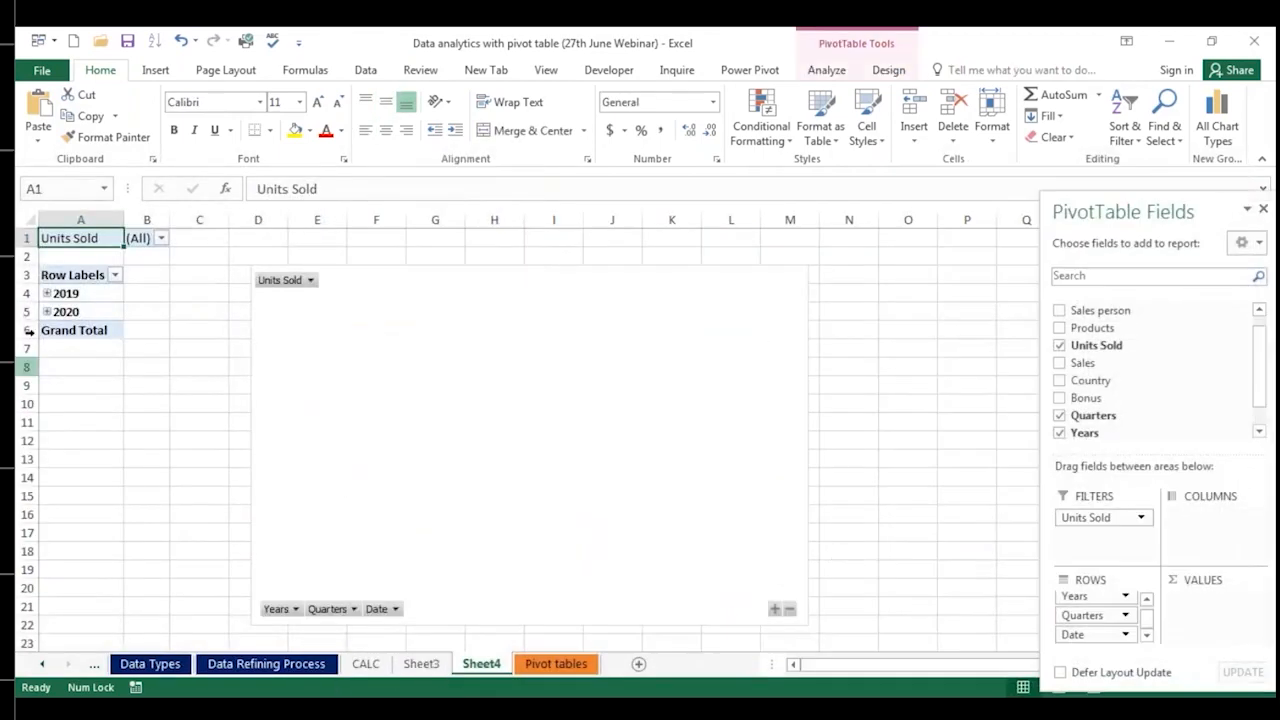
{"action": "right_click", "coordinate": [71, 292]}
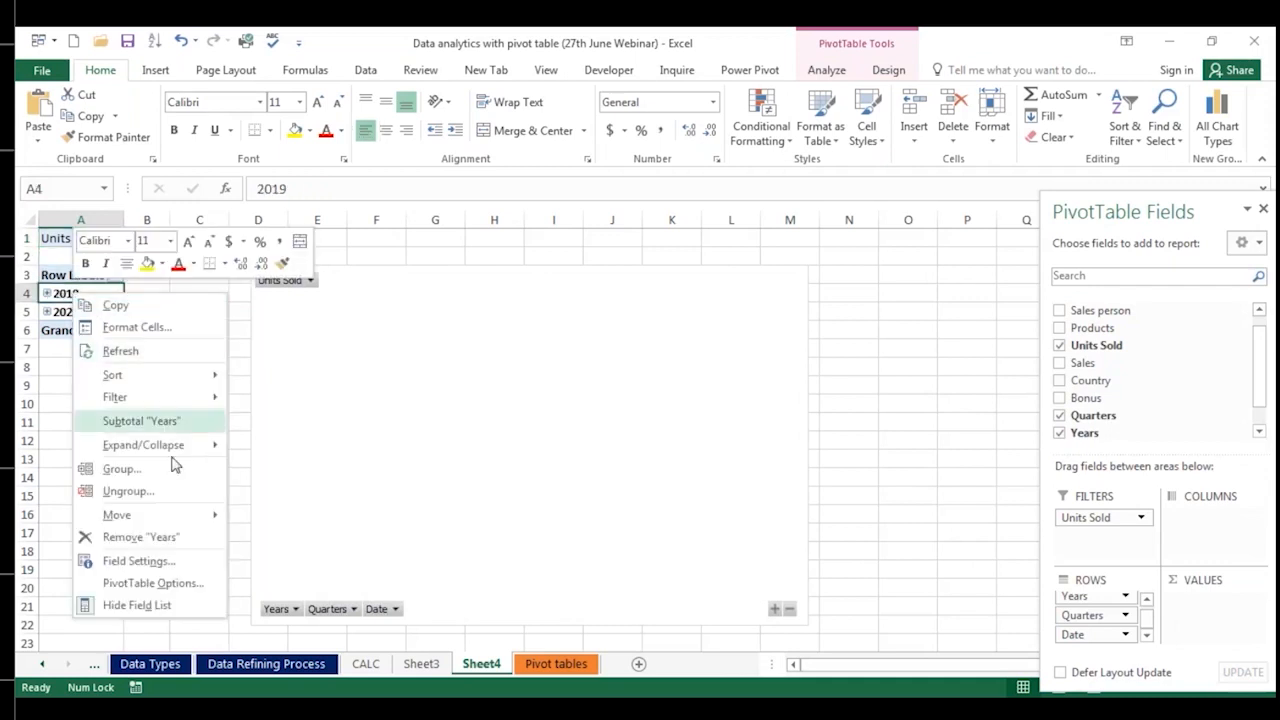
{"action": "mouse_move", "coordinate": [180, 452]}
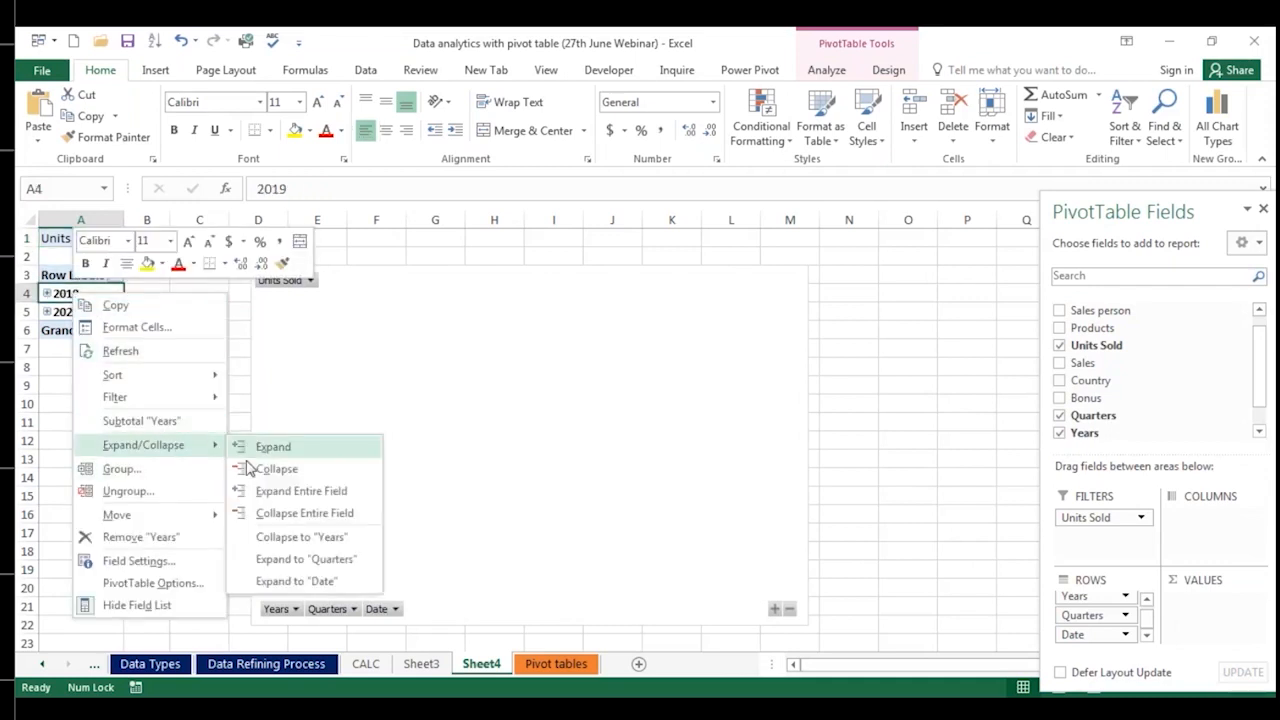
{"action": "left_click", "coordinate": [273, 491]}
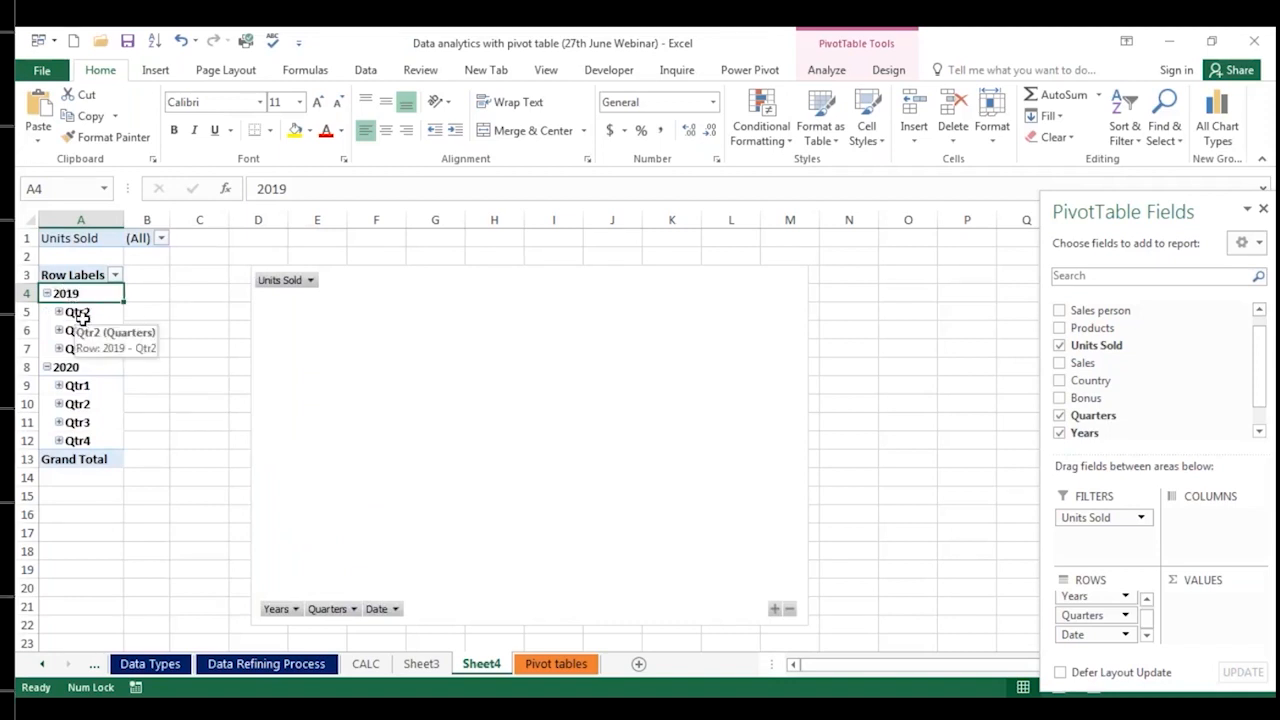
Step: Remove Quarters from the pivot table's rows, leaving the months grouped directly under each year
{"action": "left_click_drag", "start_coordinate": [1090, 615], "coordinate": [940, 462]}
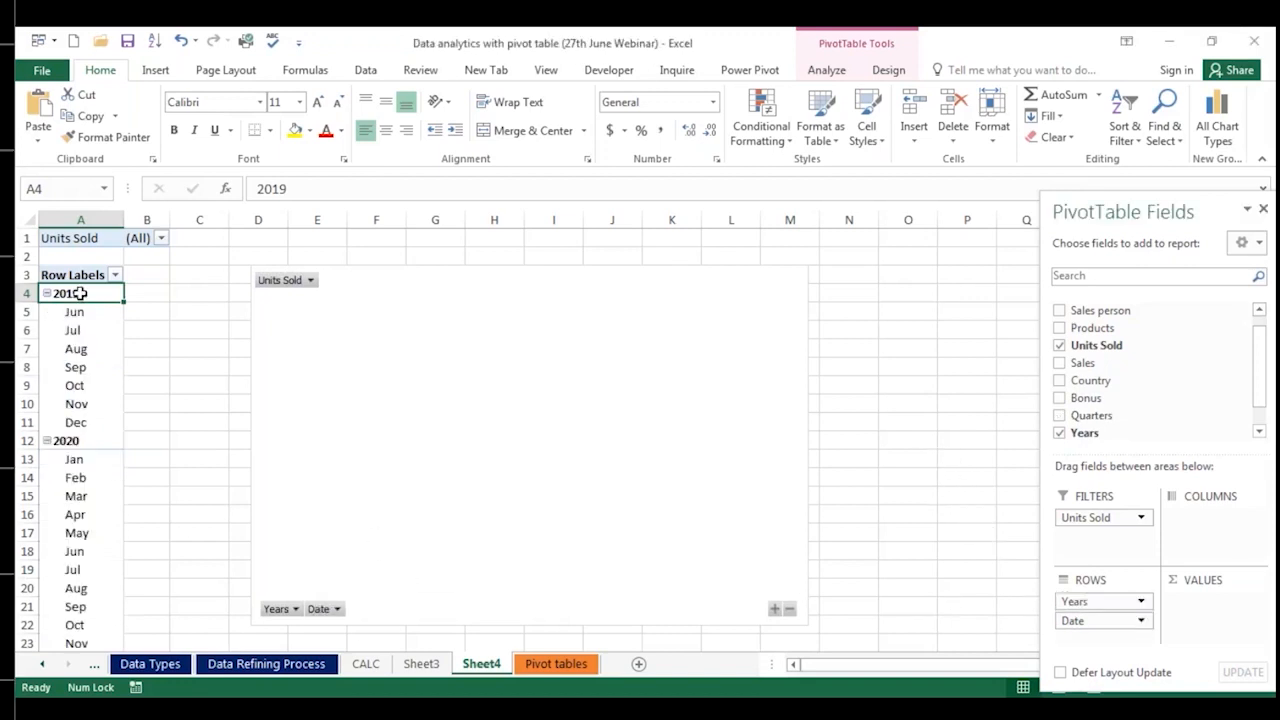
{"action": "scroll", "coordinate": [75, 393], "scroll_direction": "down", "scroll_amount": 1}
{"action": "scroll", "coordinate": [215, 404], "scroll_direction": "up", "scroll_amount": 1}
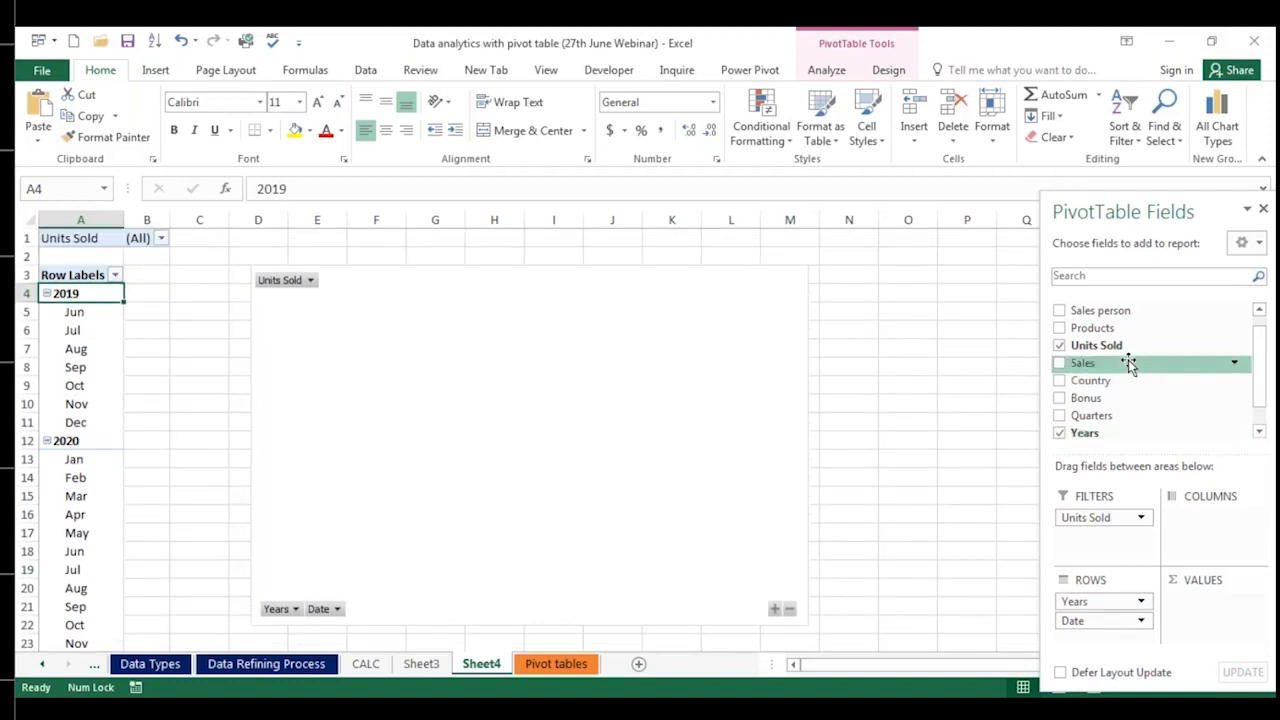
Step: Add Sales to the pivot table's values and summarize it by Sum
{"action": "left_click_drag", "start_coordinate": [1128, 372], "coordinate": [1190, 604]}
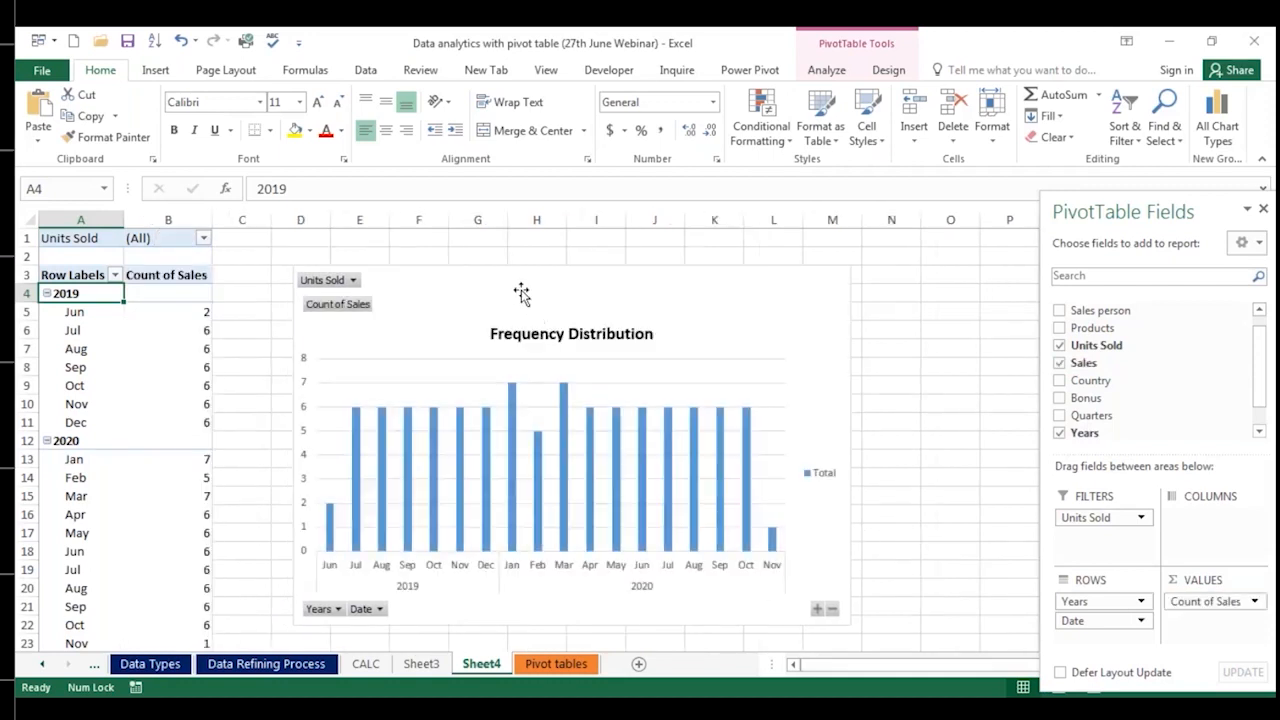
{"action": "left_click", "coordinate": [521, 292]}
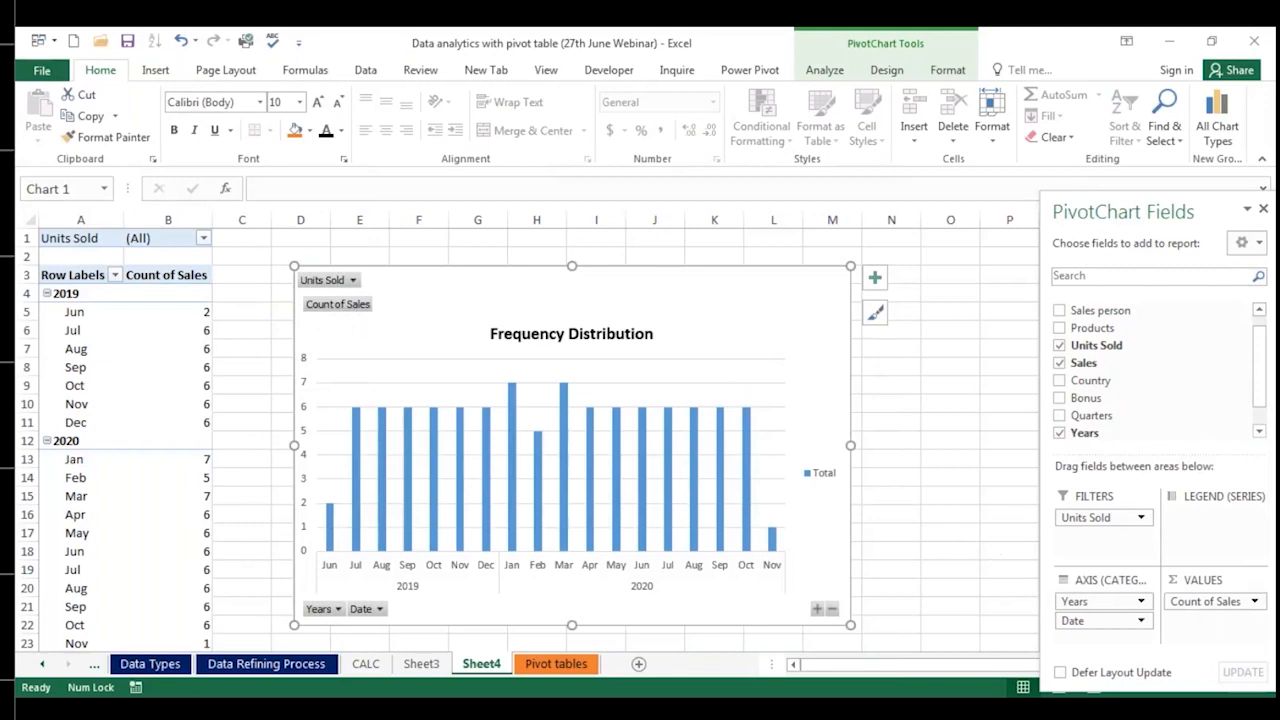
{"action": "left_click", "coordinate": [1205, 601]}
{"action": "left_click", "coordinate": [1125, 580]}
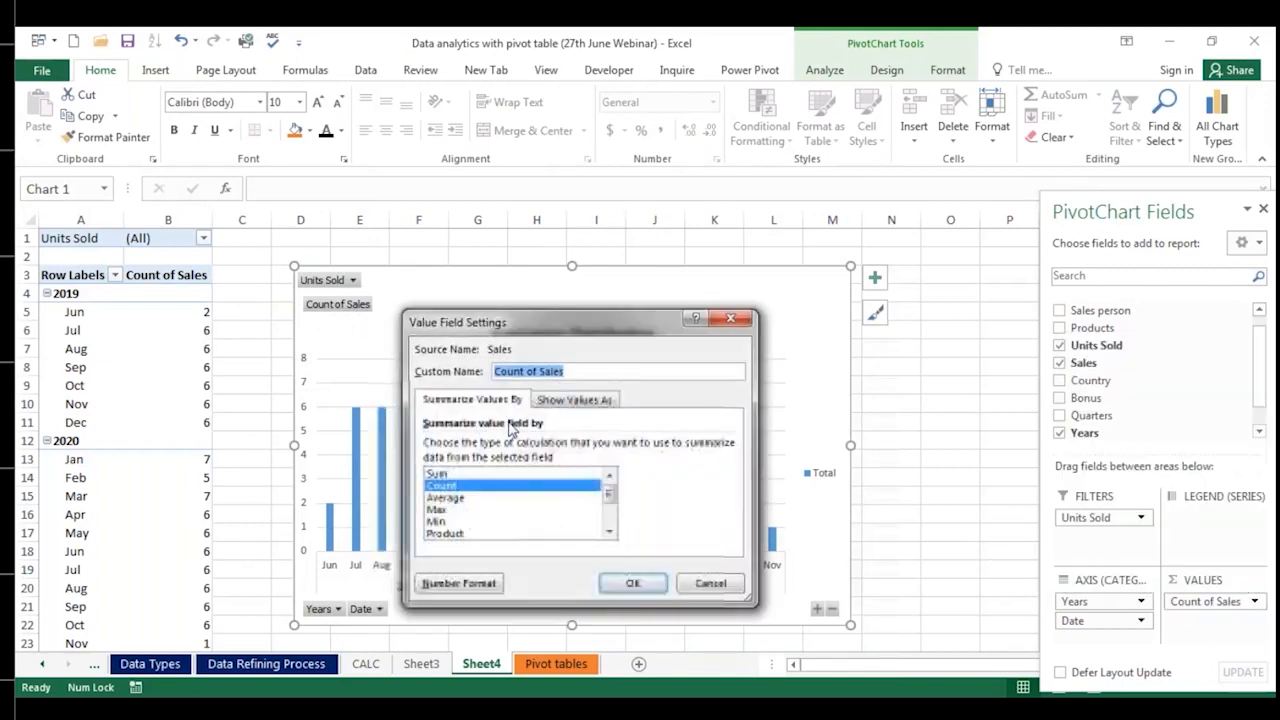
{"action": "left_click", "coordinate": [476, 473]}
{"action": "left_click", "coordinate": [630, 584]}
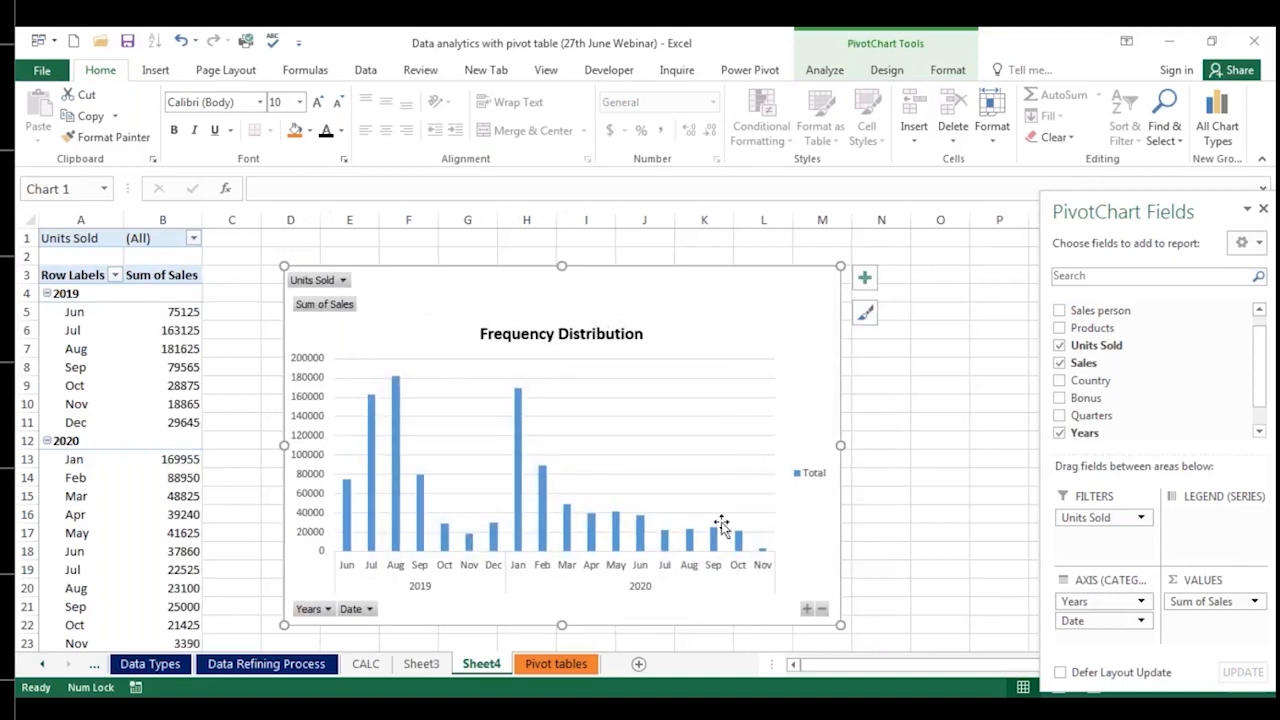
Step: Format the Sum of Sales values as Currency with the $ symbol and 0 decimal places
{"action": "left_click", "coordinate": [147, 315]}
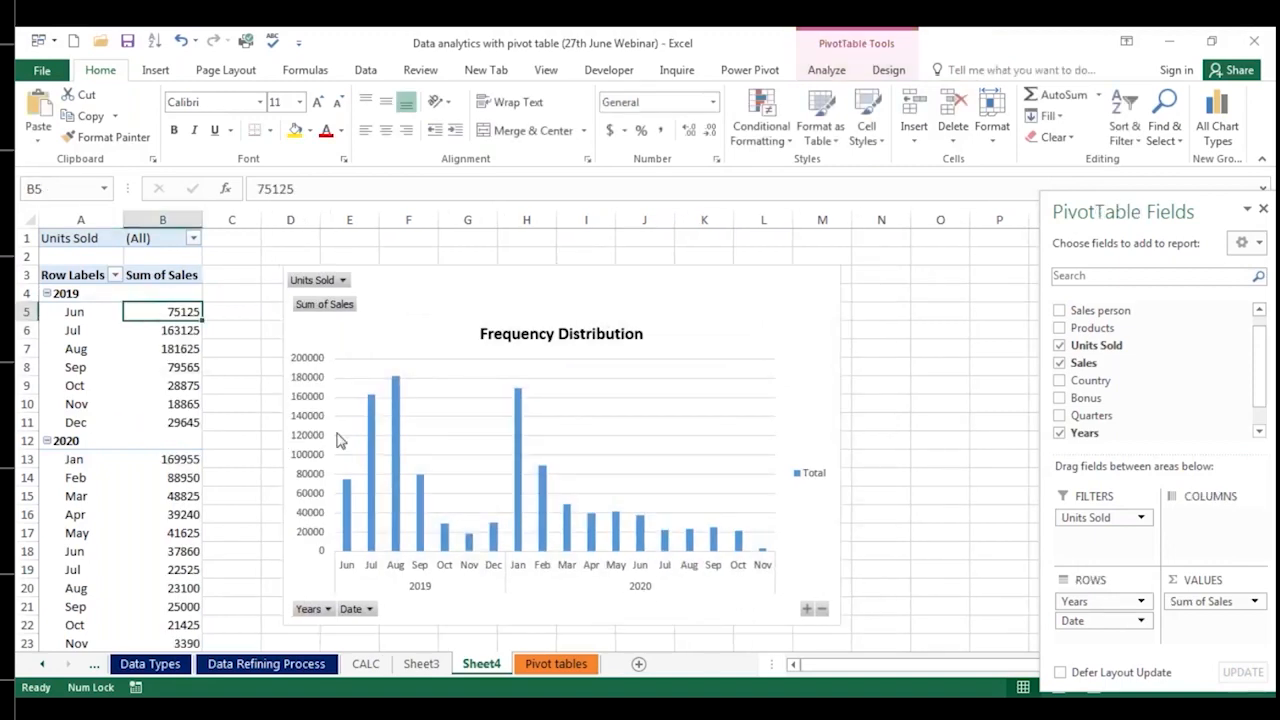
{"action": "left_click", "coordinate": [1175, 601]}
{"action": "left_click", "coordinate": [1190, 580]}
{"action": "left_click", "coordinate": [421, 588]}
{"action": "left_click", "coordinate": [394, 352]}
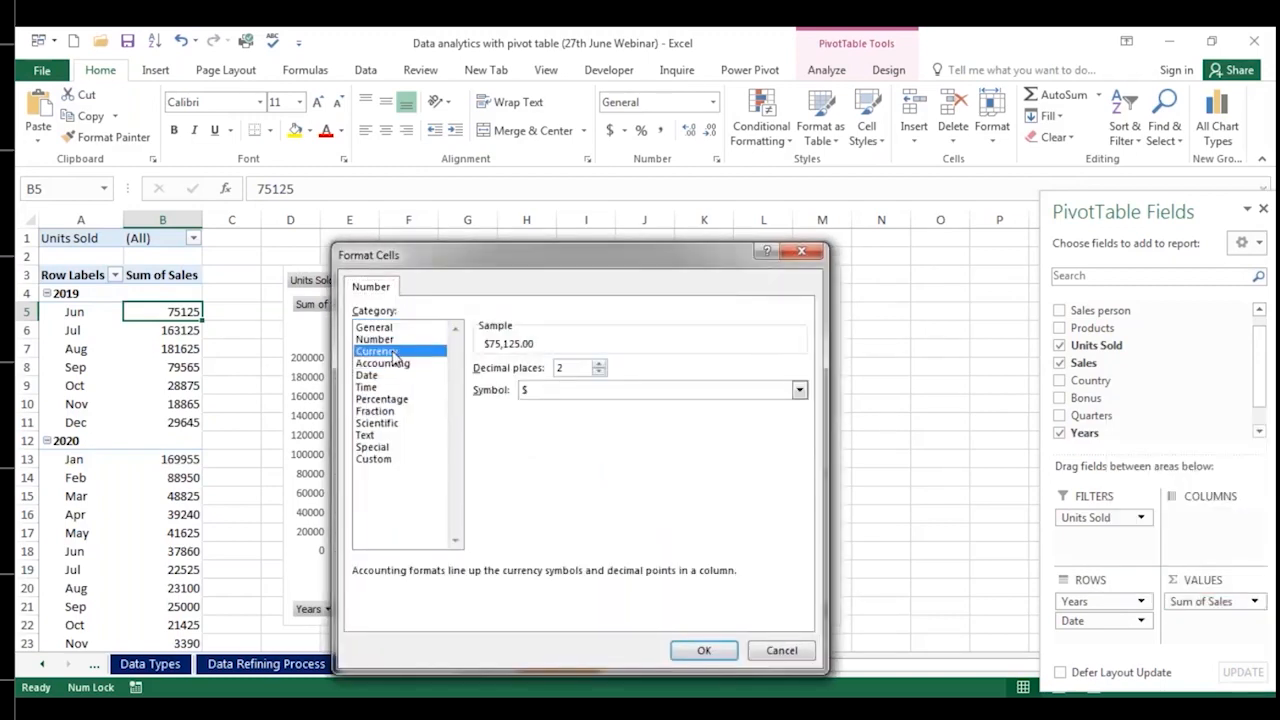
{"action": "left_click", "coordinate": [598, 373]}
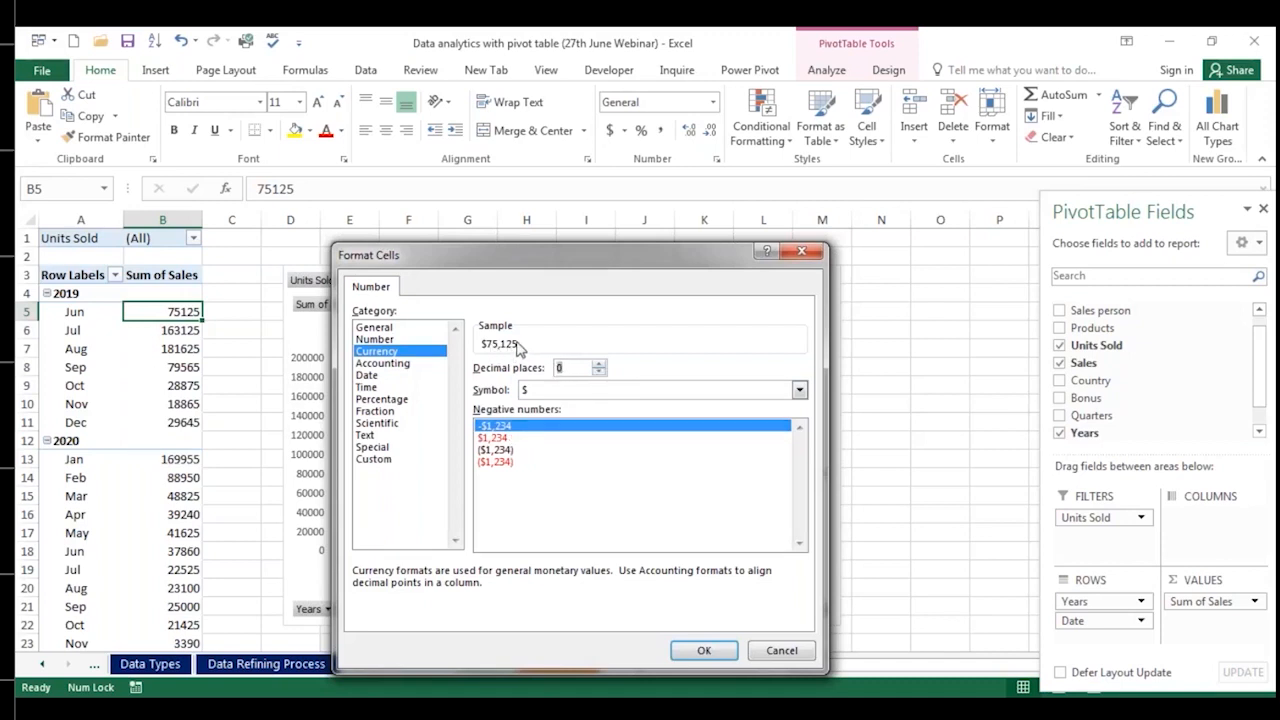
{"action": "left_click", "coordinate": [599, 364]}
{"action": "left_click", "coordinate": [599, 372]}
{"action": "left_click", "coordinate": [599, 372]}
{"action": "left_click", "coordinate": [704, 651]}
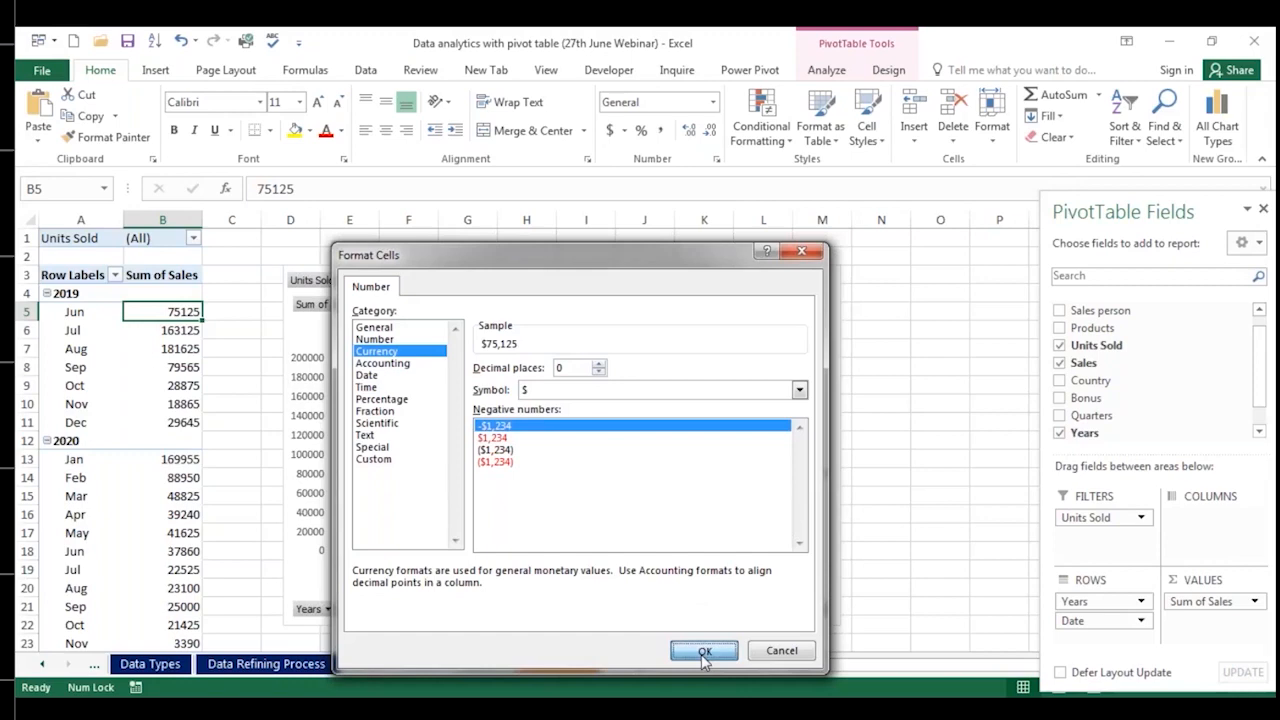
{"action": "left_click", "coordinate": [633, 584]}
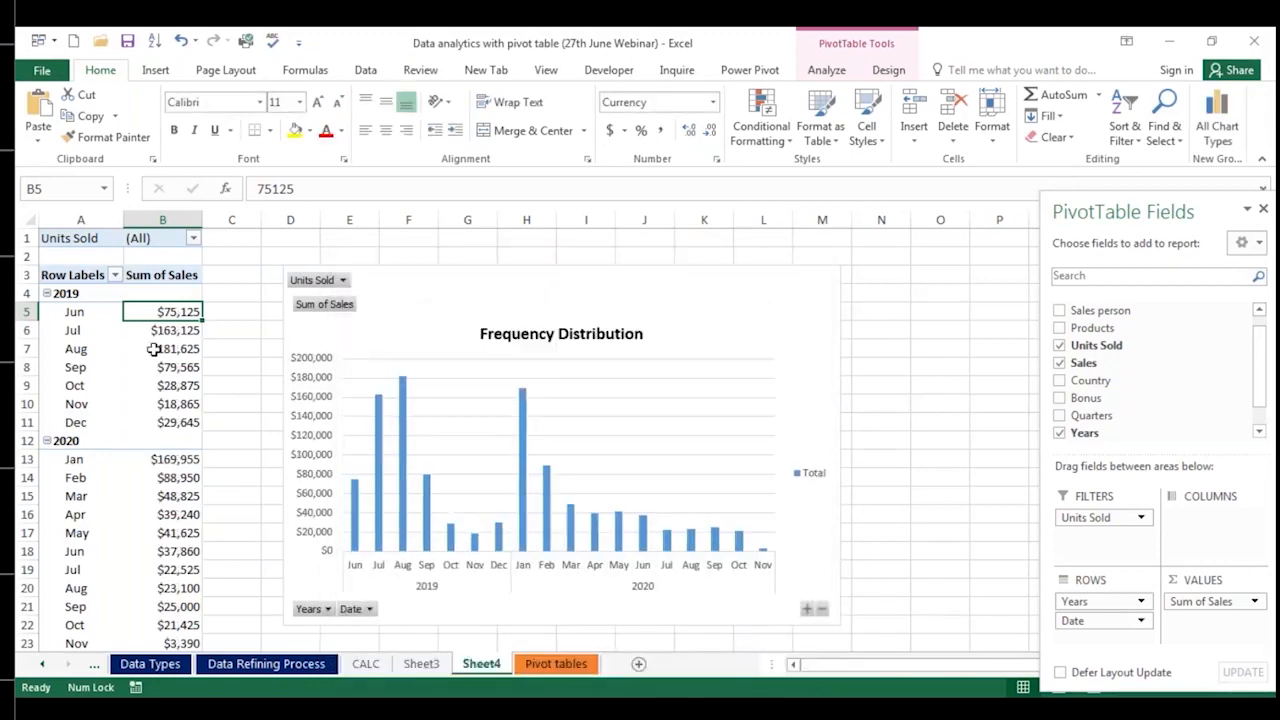
Step: Change the pivot chart to a Line chart and move it up and away from the pivot table
{"action": "left_click", "coordinate": [434, 283]}
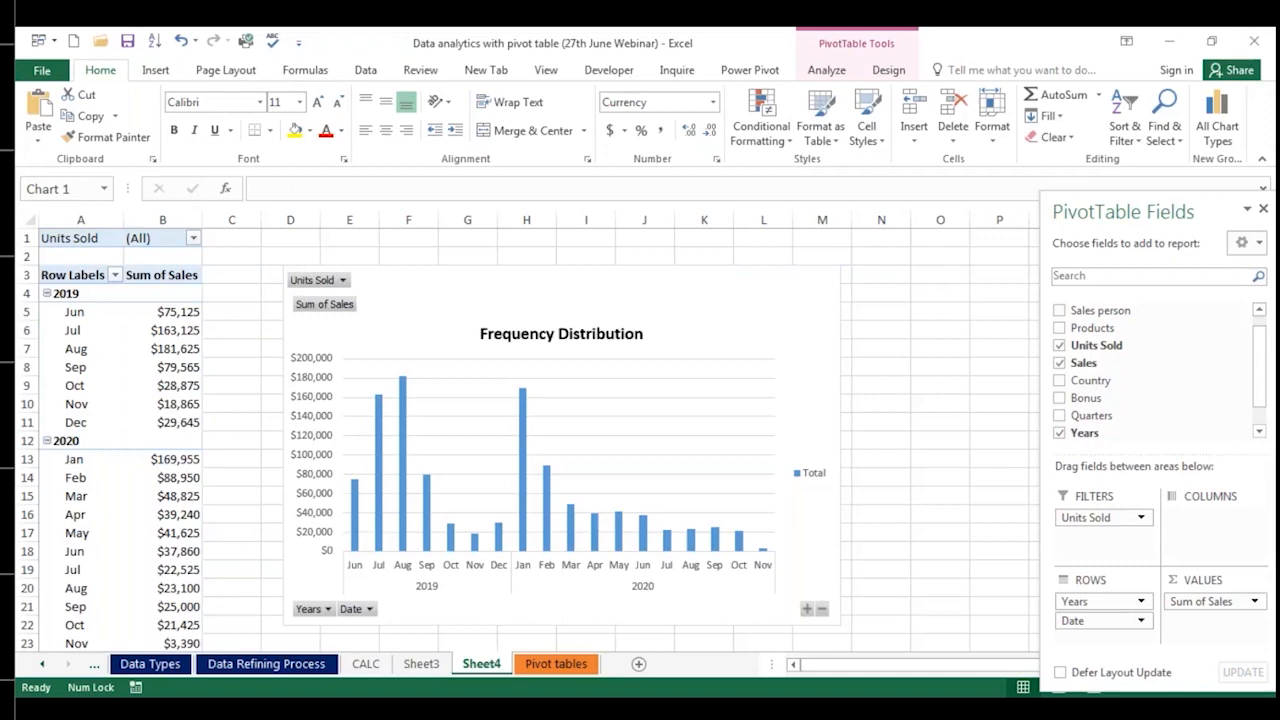
{"action": "left_click", "coordinate": [843, 76]}
{"action": "left_click", "coordinate": [890, 74]}
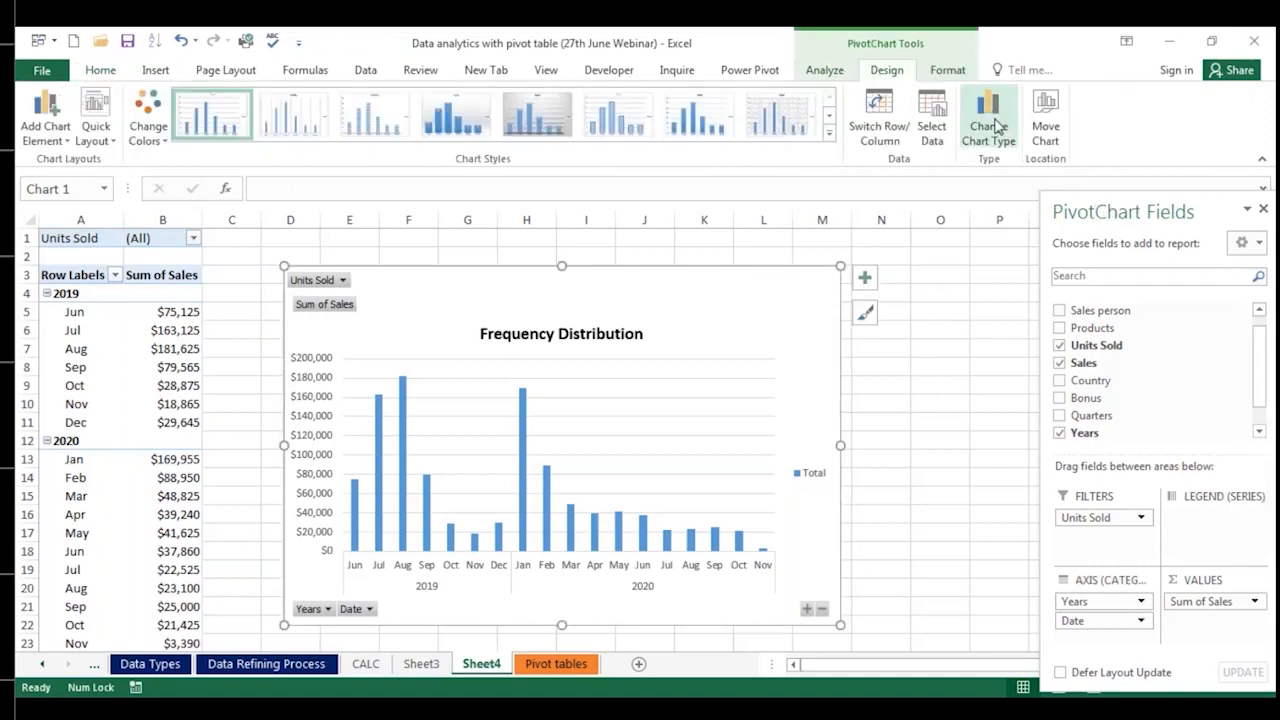
{"action": "left_click", "coordinate": [996, 124]}
{"action": "left_click", "coordinate": [145, 201]}
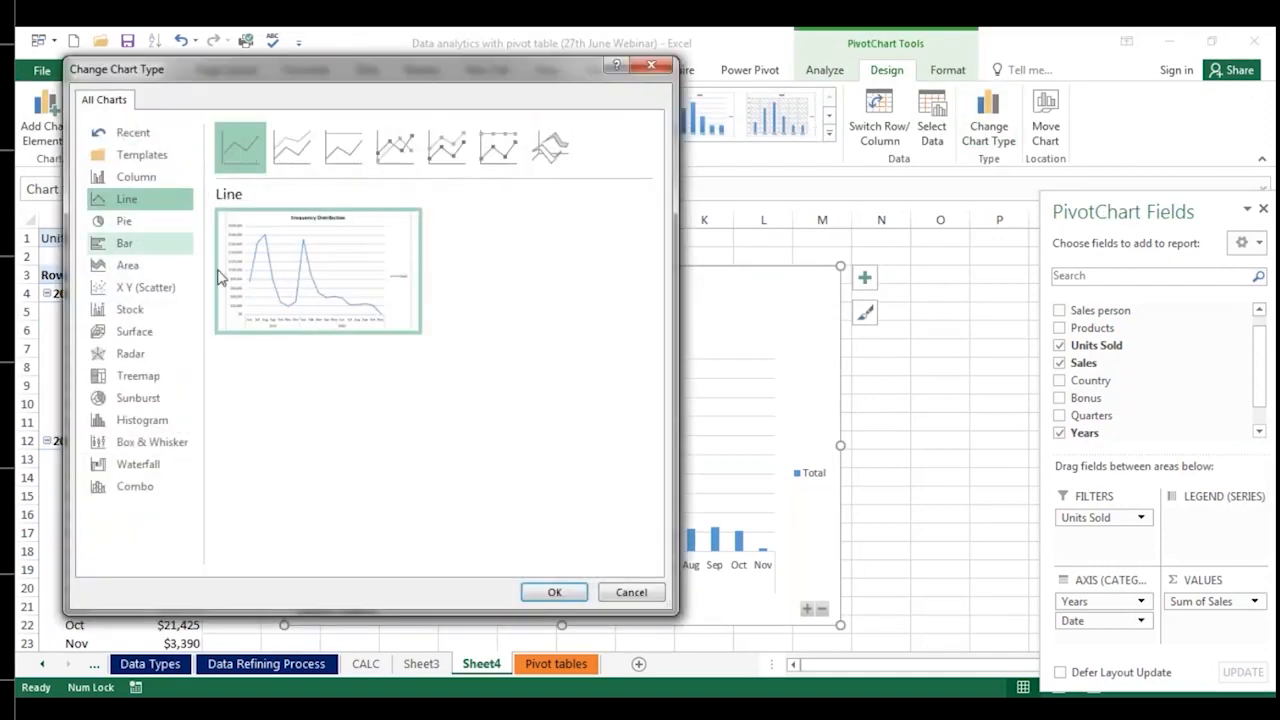
{"action": "left_click", "coordinate": [552, 593]}
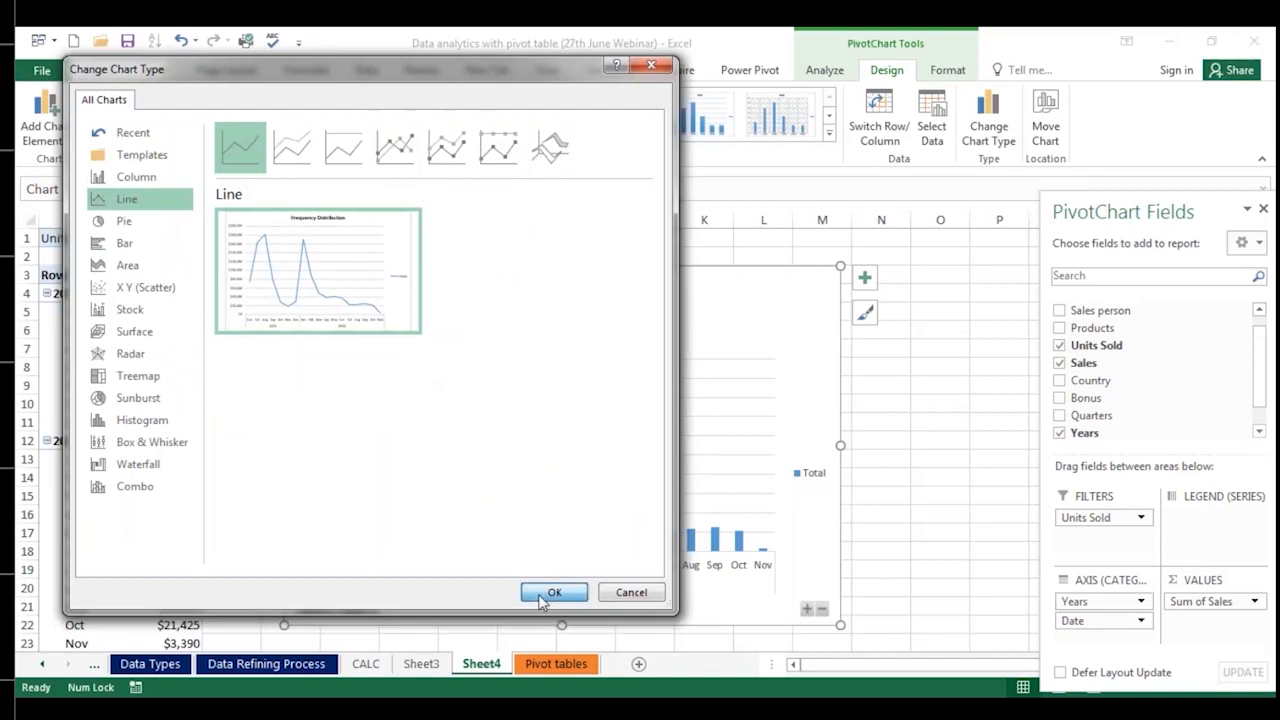
{"action": "left_click_drag", "start_coordinate": [710, 285], "coordinate": [810, 249]}
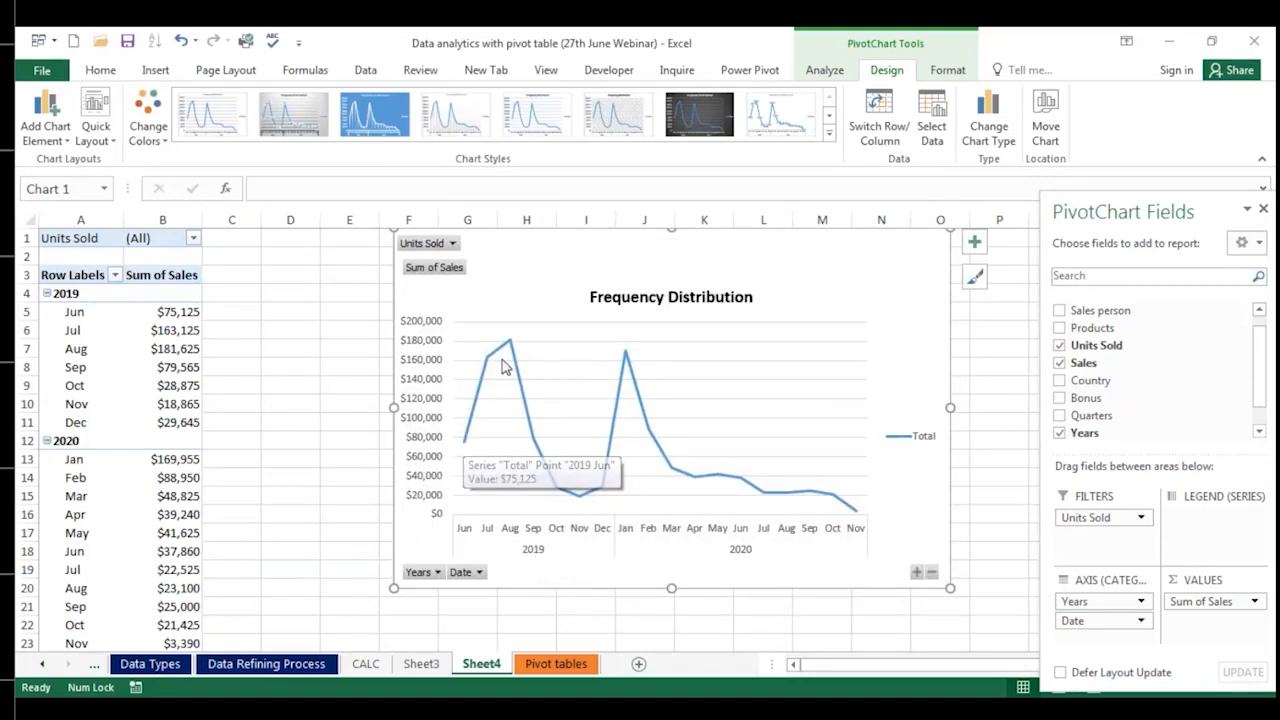
{"action": "mouse_move", "coordinate": [510, 347]}
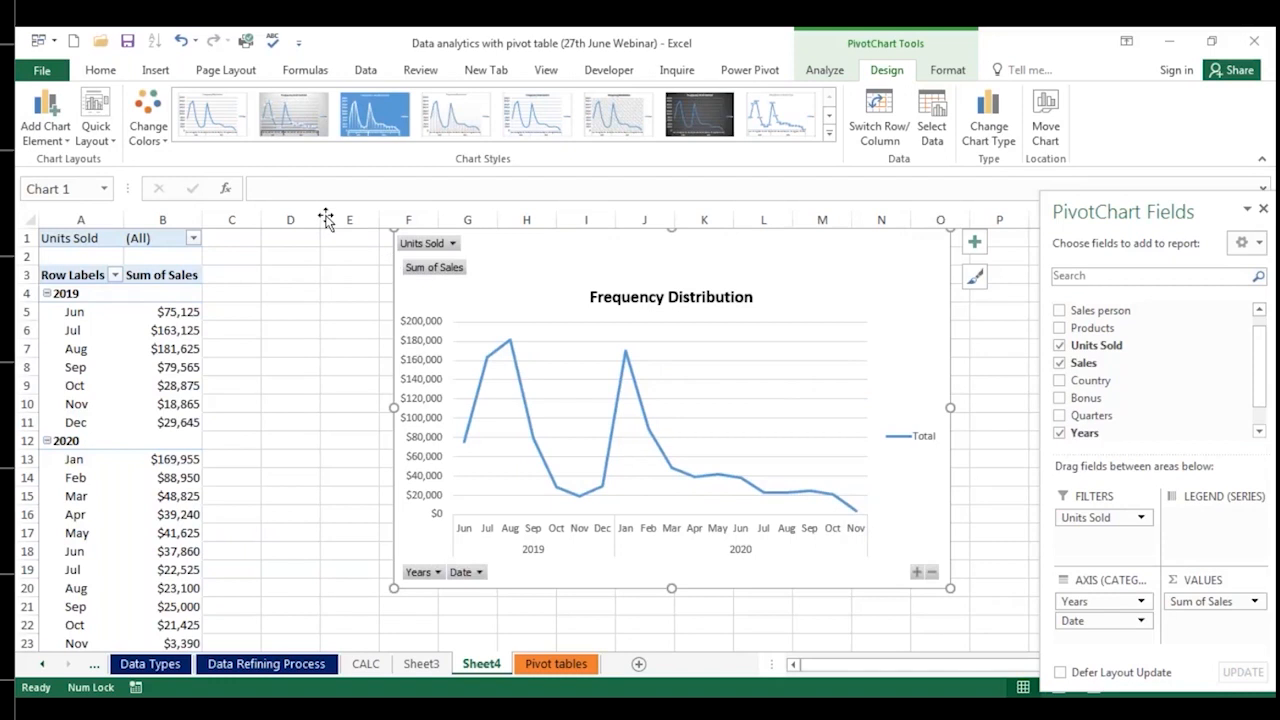
Step: Insert a Date timeline for the pivot chart and place it over the chart's upper-right corner
{"action": "left_click", "coordinate": [832, 72]}
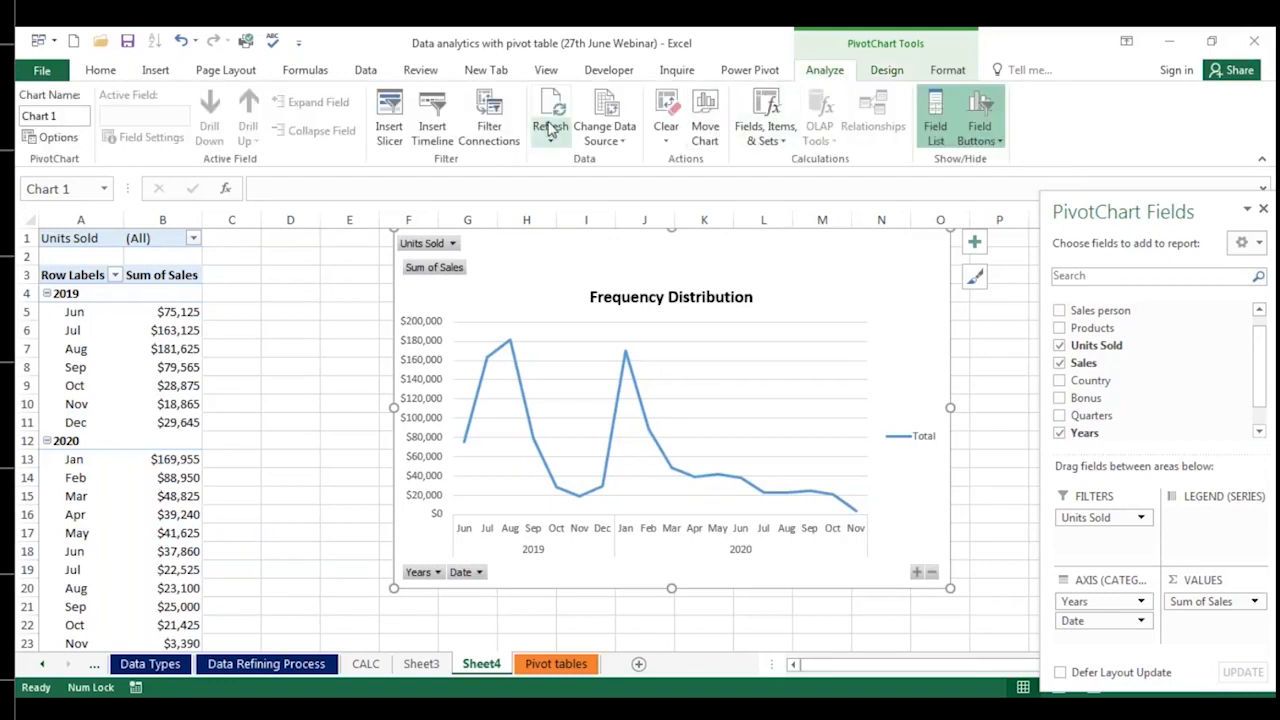
{"action": "left_click", "coordinate": [432, 115]}
{"action": "left_click", "coordinate": [604, 346]}
{"action": "left_click", "coordinate": [668, 547]}
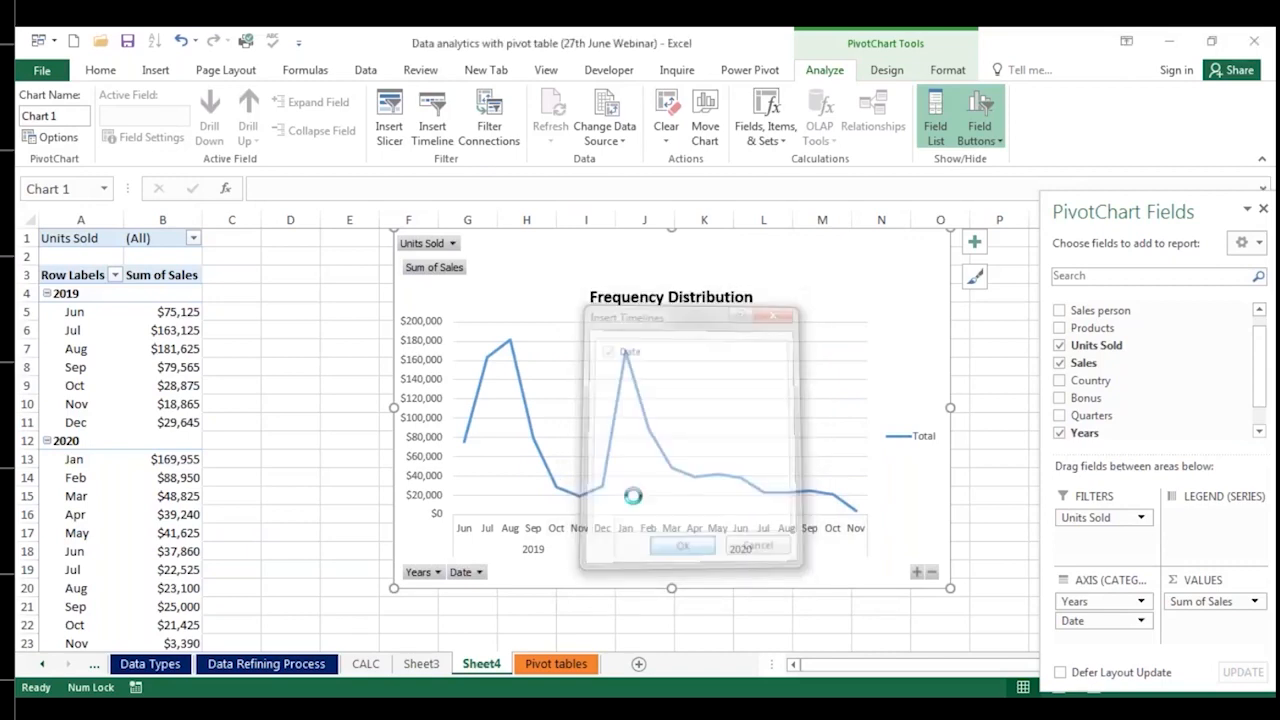
{"action": "left_click_drag", "start_coordinate": [727, 420], "coordinate": [1070, 265]}
Step: Try the Date timeline by filtering to Jun 2020 and Jul 2020 in turn, and clear its filter
{"action": "left_click", "coordinate": [863, 323]}
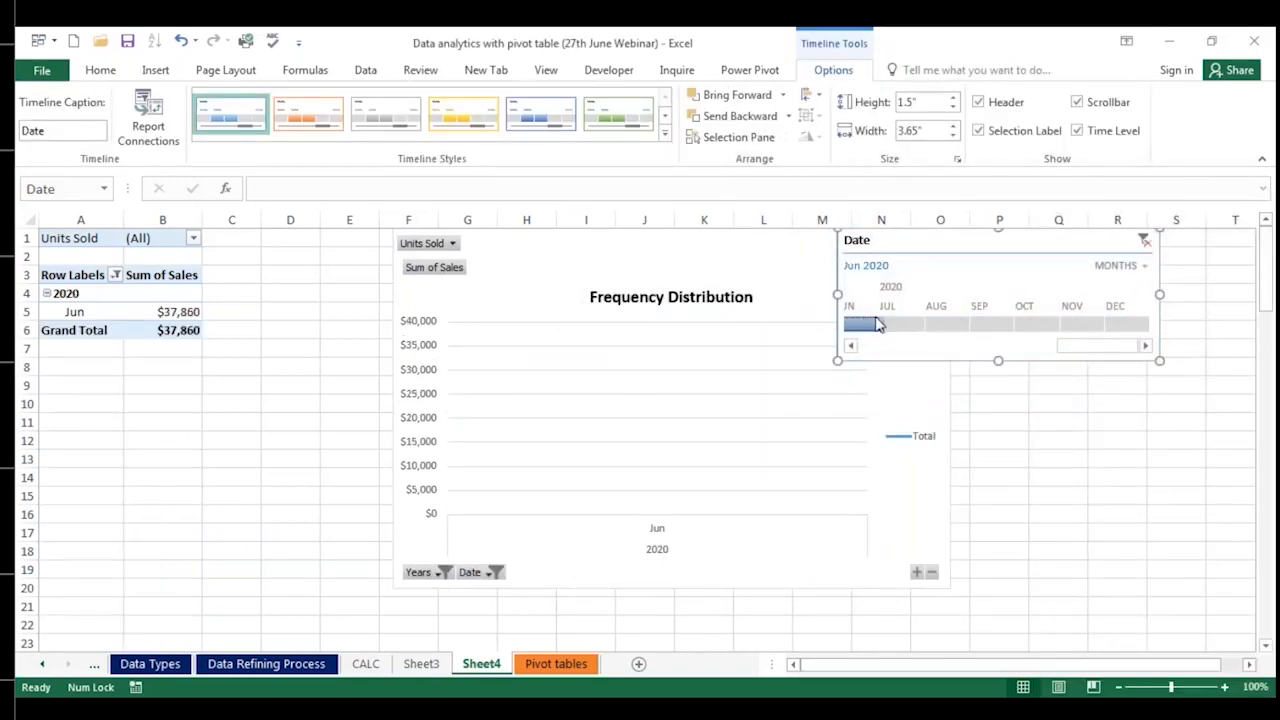
{"action": "left_click", "coordinate": [912, 321]}
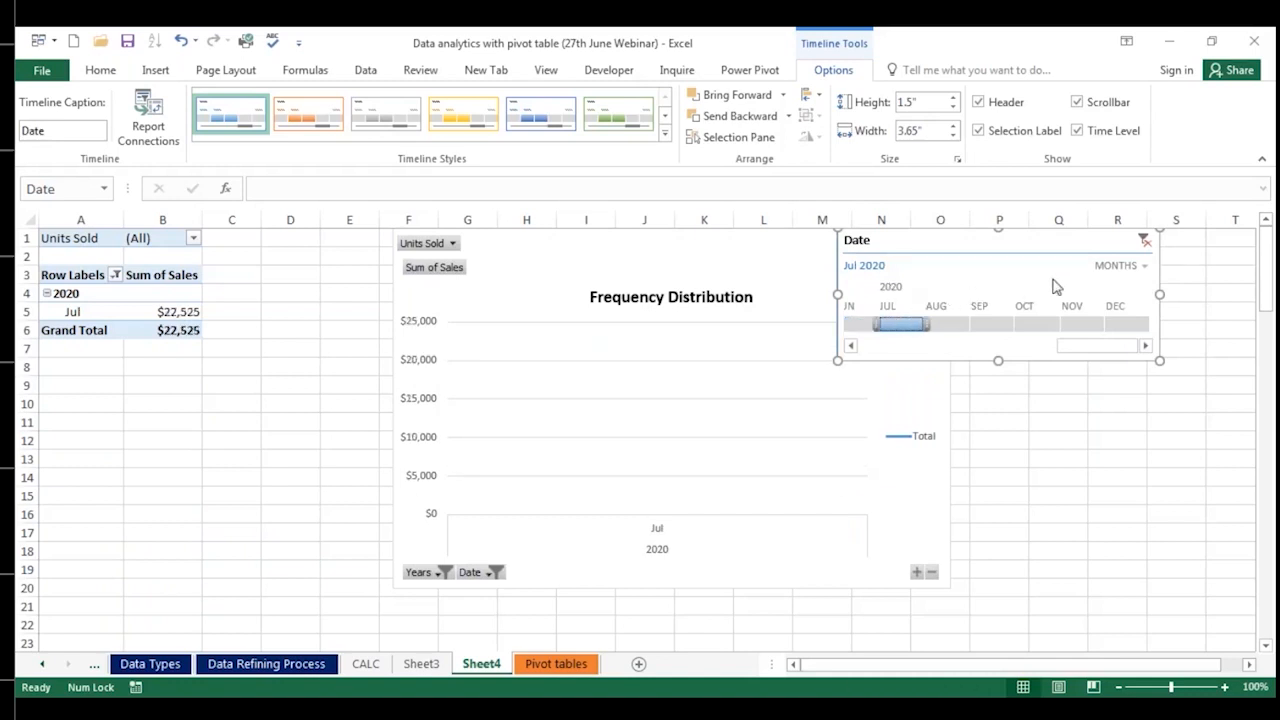
{"action": "left_click", "coordinate": [1144, 241]}
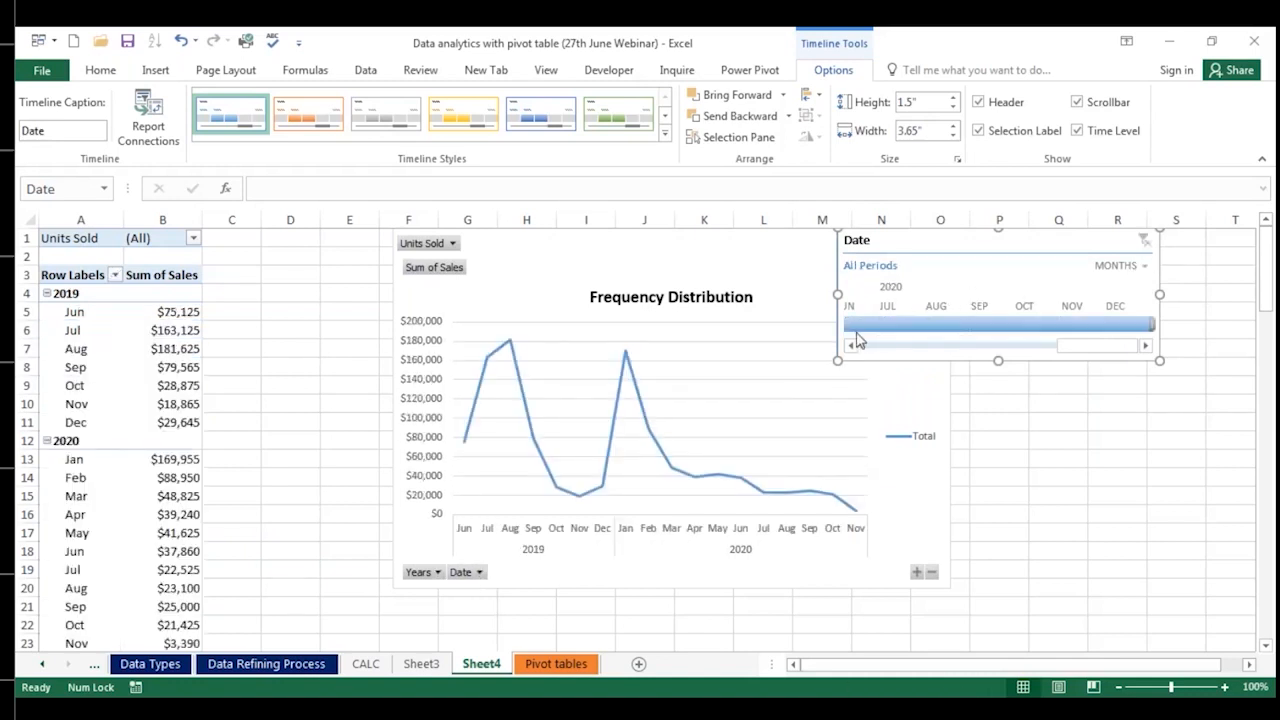
Step: Clear Years, Quarters and Date from the pivot table's rows and add Date back with its Years and Quarters levels
{"action": "left_click", "coordinate": [82, 376]}
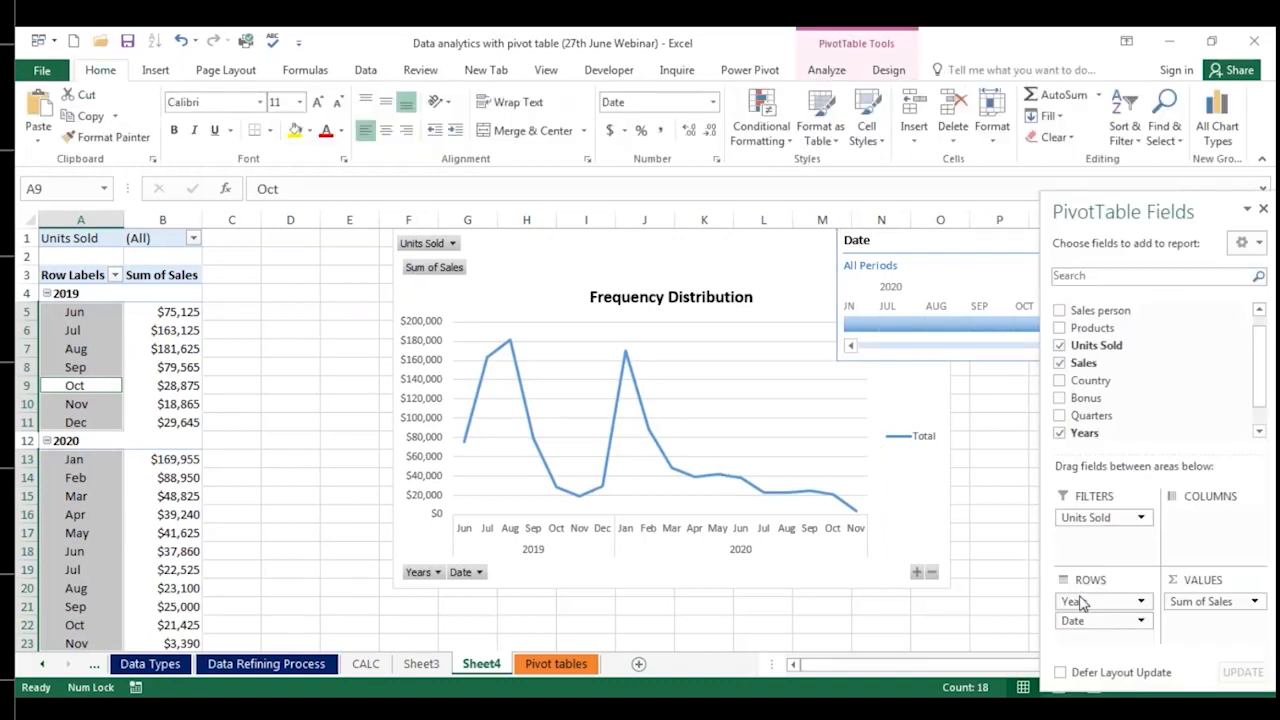
{"action": "left_click_drag", "start_coordinate": [1080, 601], "coordinate": [1054, 423]}
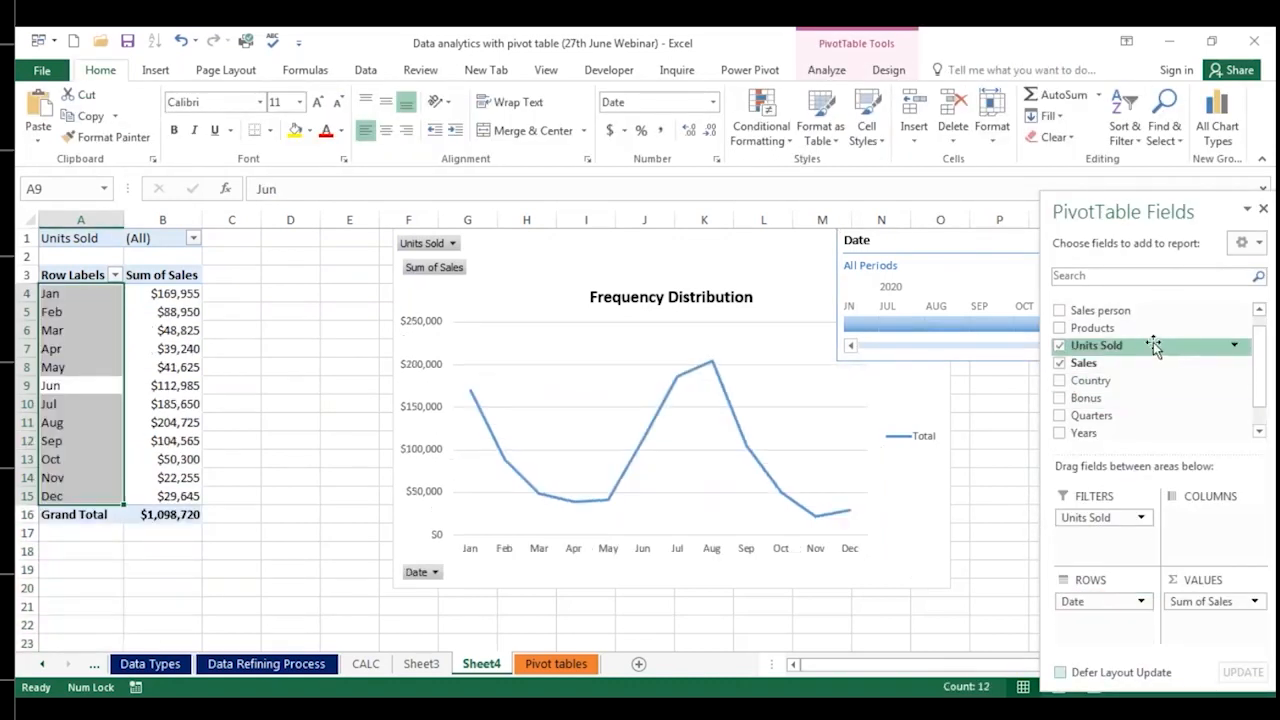
{"action": "left_click", "coordinate": [1259, 309]}
{"action": "left_click_drag", "start_coordinate": [1143, 306], "coordinate": [717, 440]}
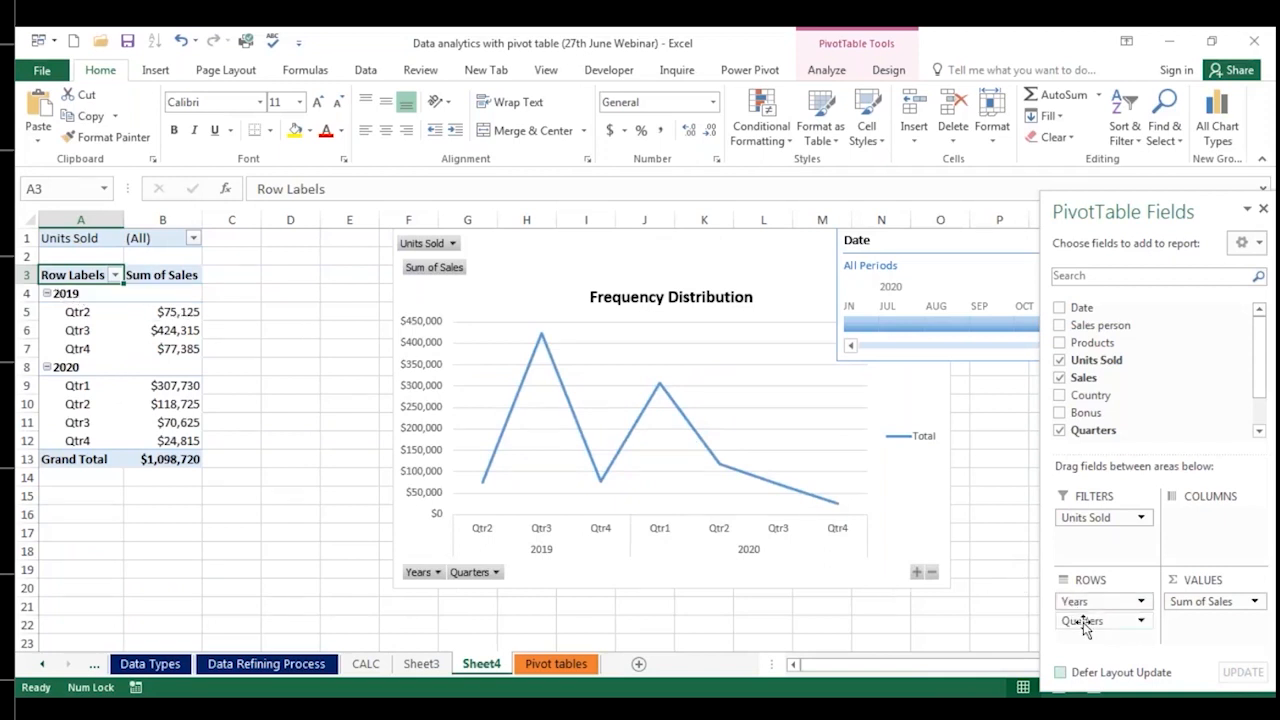
{"action": "left_click_drag", "start_coordinate": [1085, 623], "coordinate": [940, 575]}
{"action": "left_click_drag", "start_coordinate": [1076, 601], "coordinate": [1008, 588]}
{"action": "left_click_drag", "start_coordinate": [1088, 312], "coordinate": [1095, 605]}
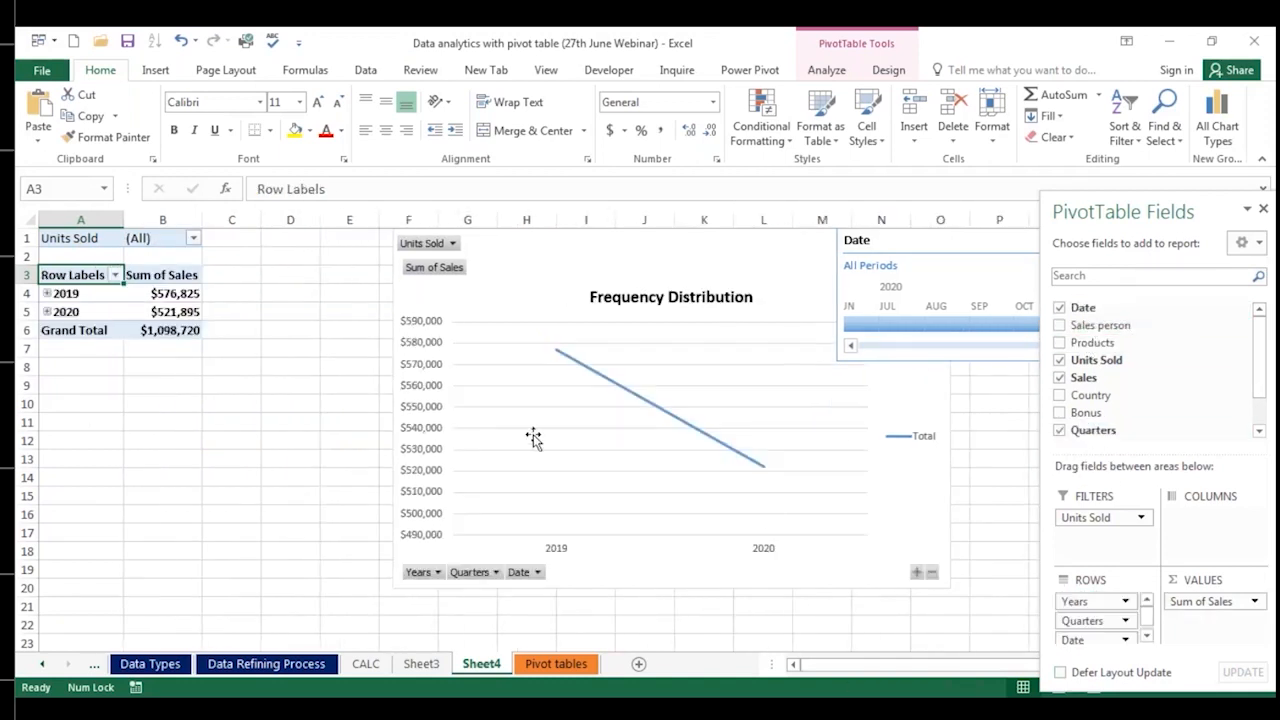
Step: Expand the entire Years field in the pivot table to list the quarters of 2019 and 2020
{"action": "right_click", "coordinate": [66, 293]}
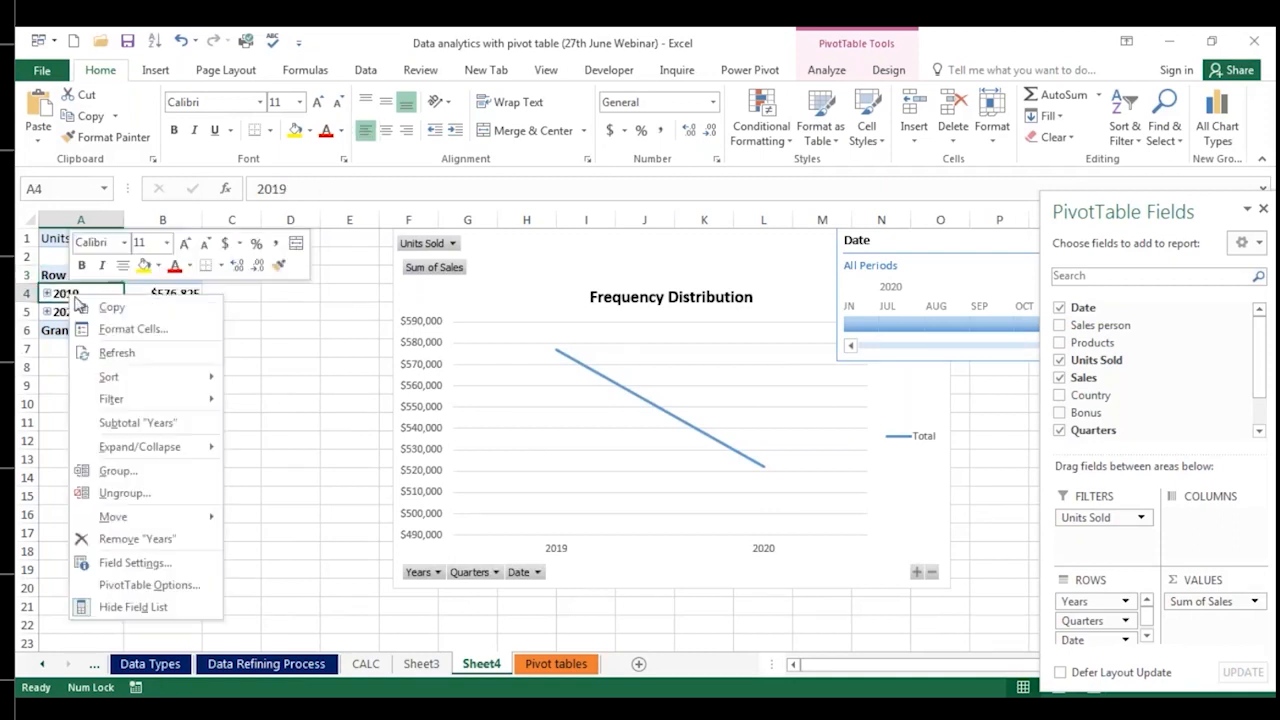
{"action": "mouse_move", "coordinate": [157, 399]}
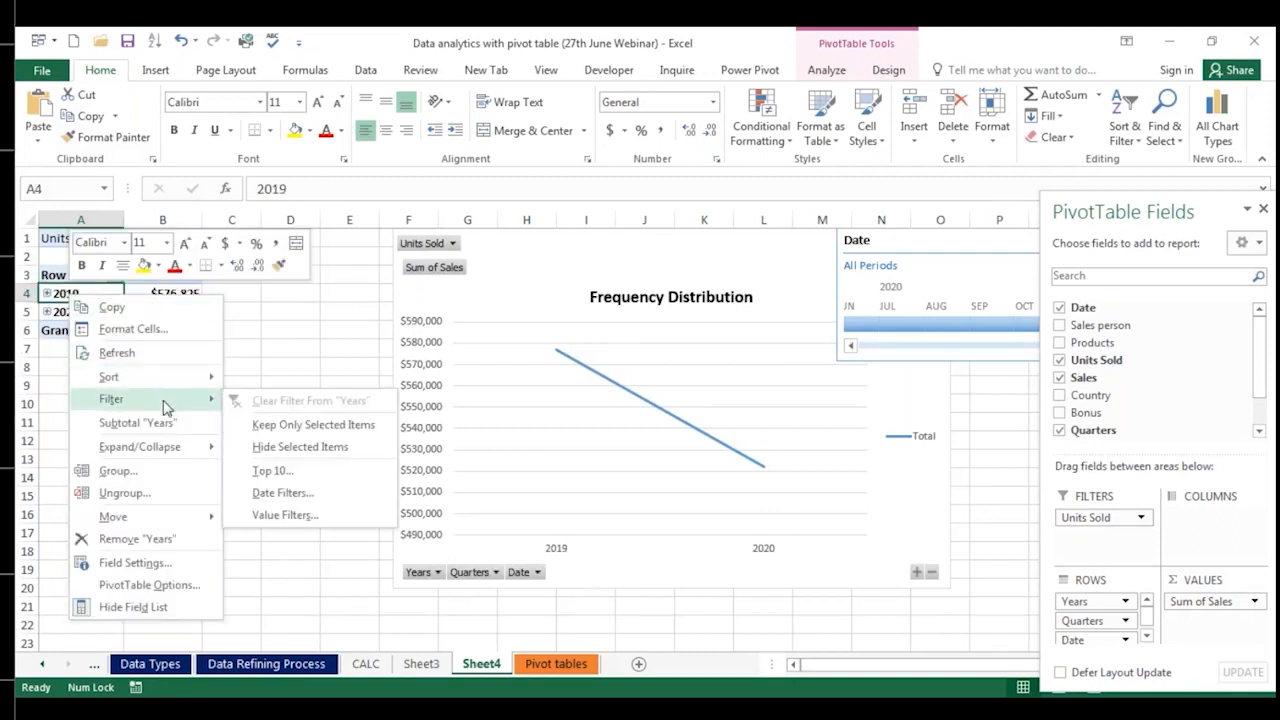
{"action": "mouse_move", "coordinate": [193, 457]}
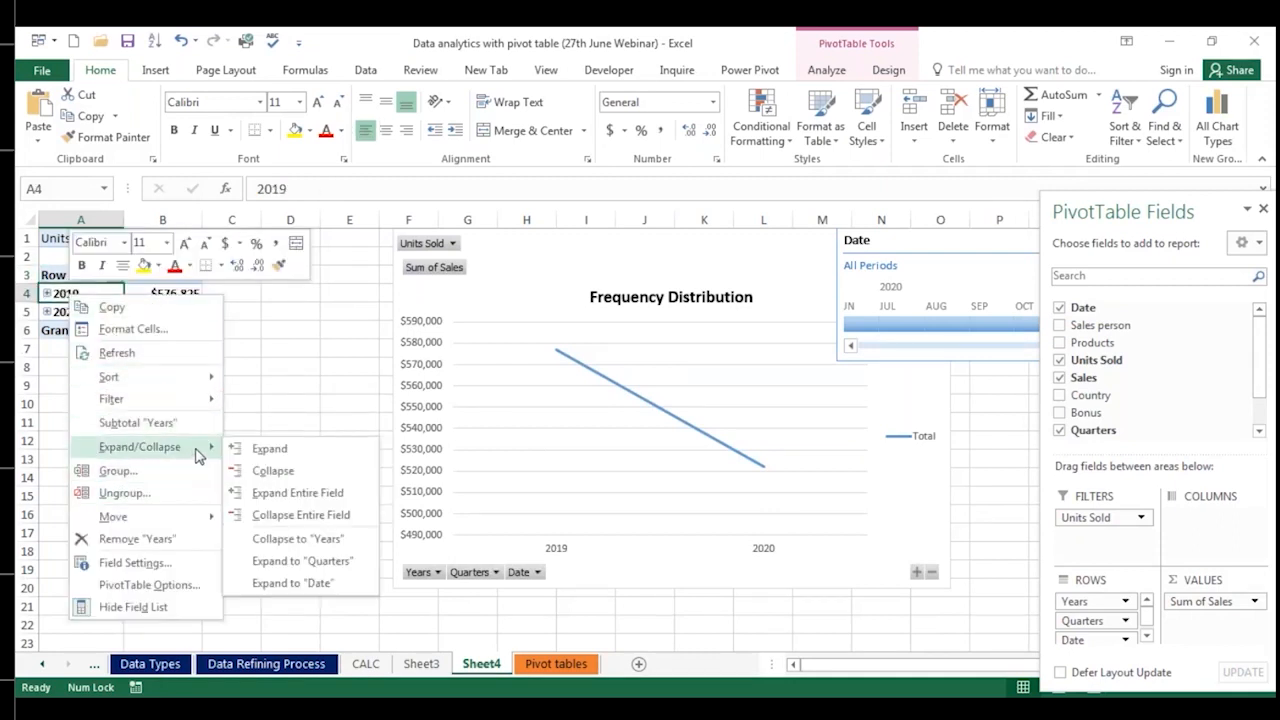
{"action": "left_click", "coordinate": [290, 491]}
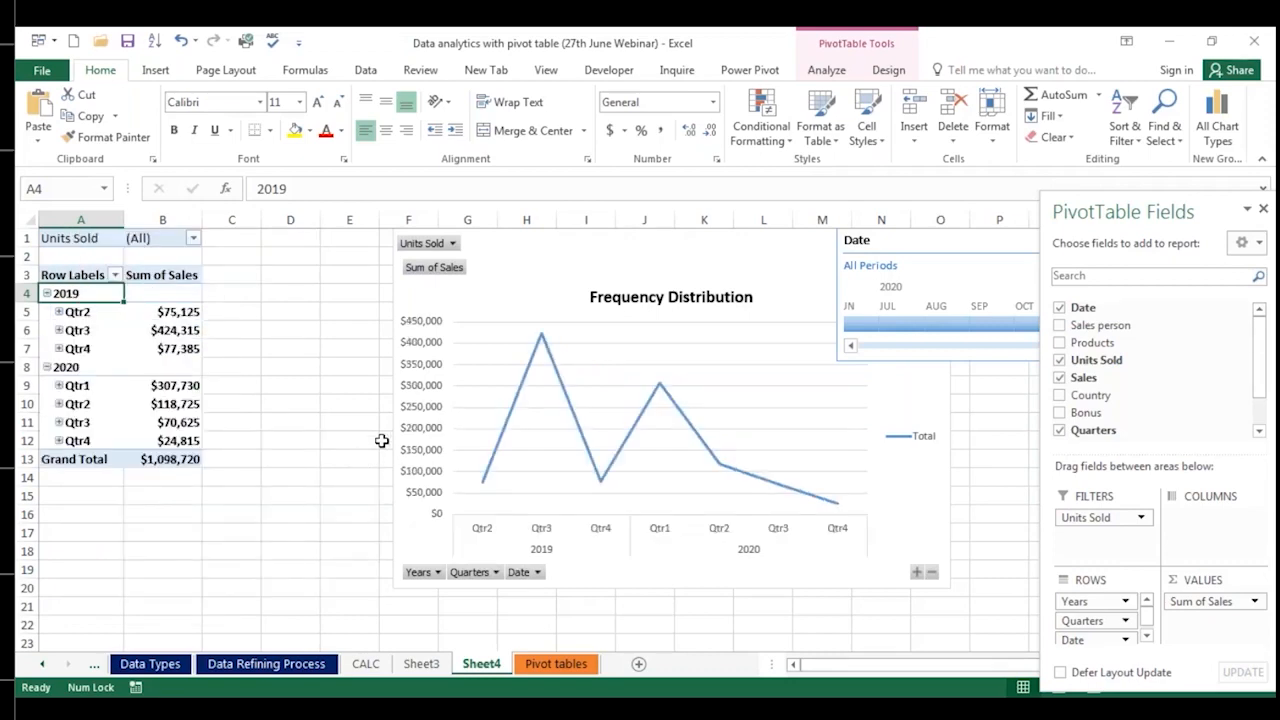
Step: Widen the pivot chart toward the pivot table and shift the Date timeline slightly outward at the chart's upper-right corner
{"action": "left_click", "coordinate": [443, 306]}
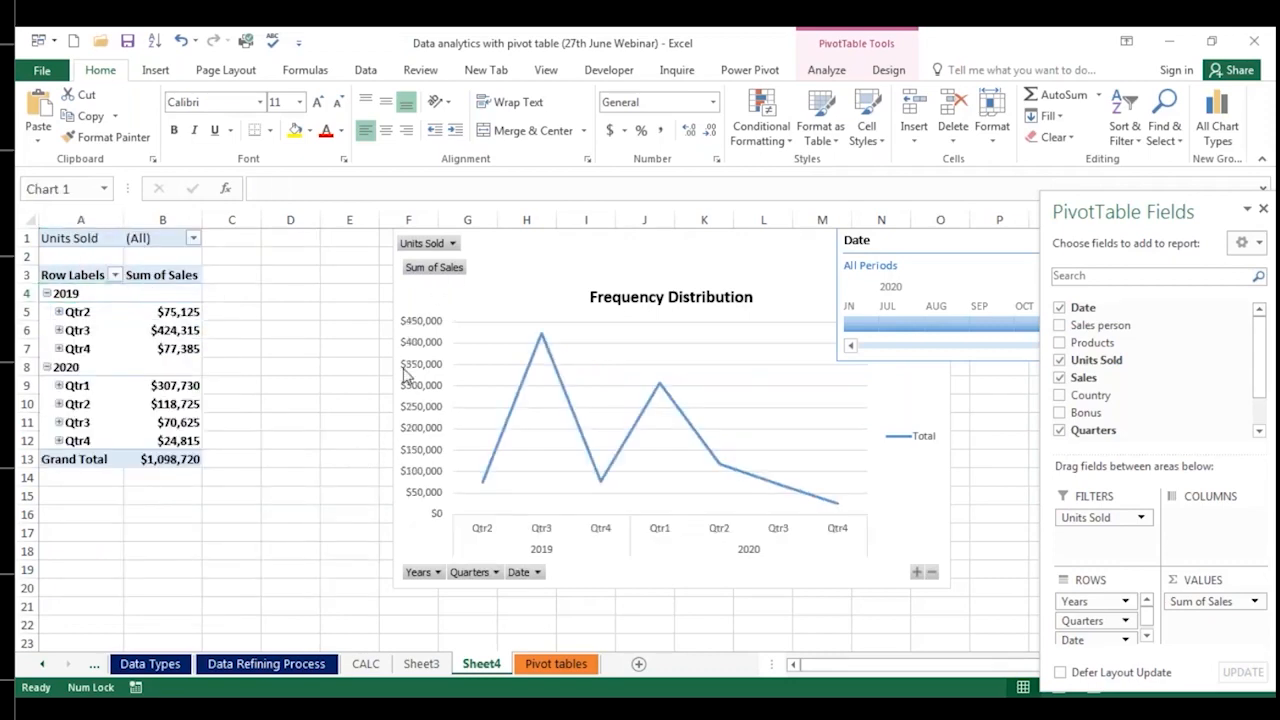
{"action": "left_click", "coordinate": [1263, 209]}
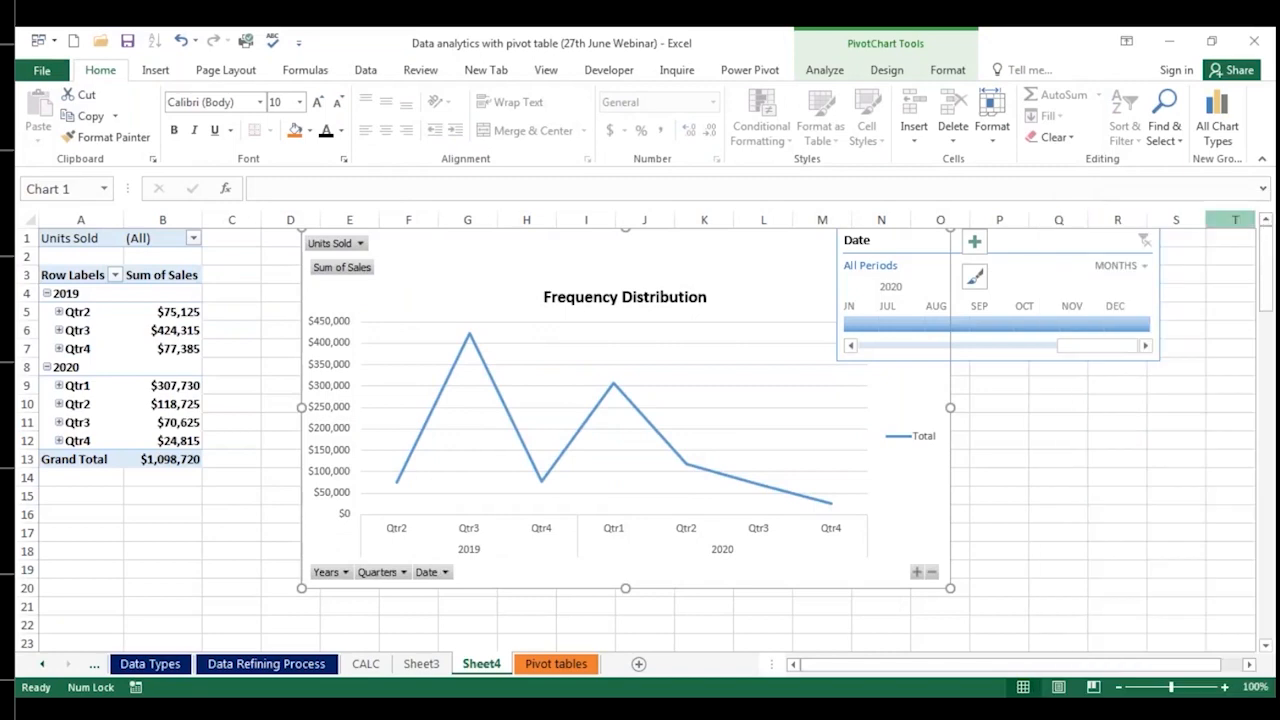
{"action": "left_click_drag", "start_coordinate": [1051, 236], "coordinate": [1077, 252]}
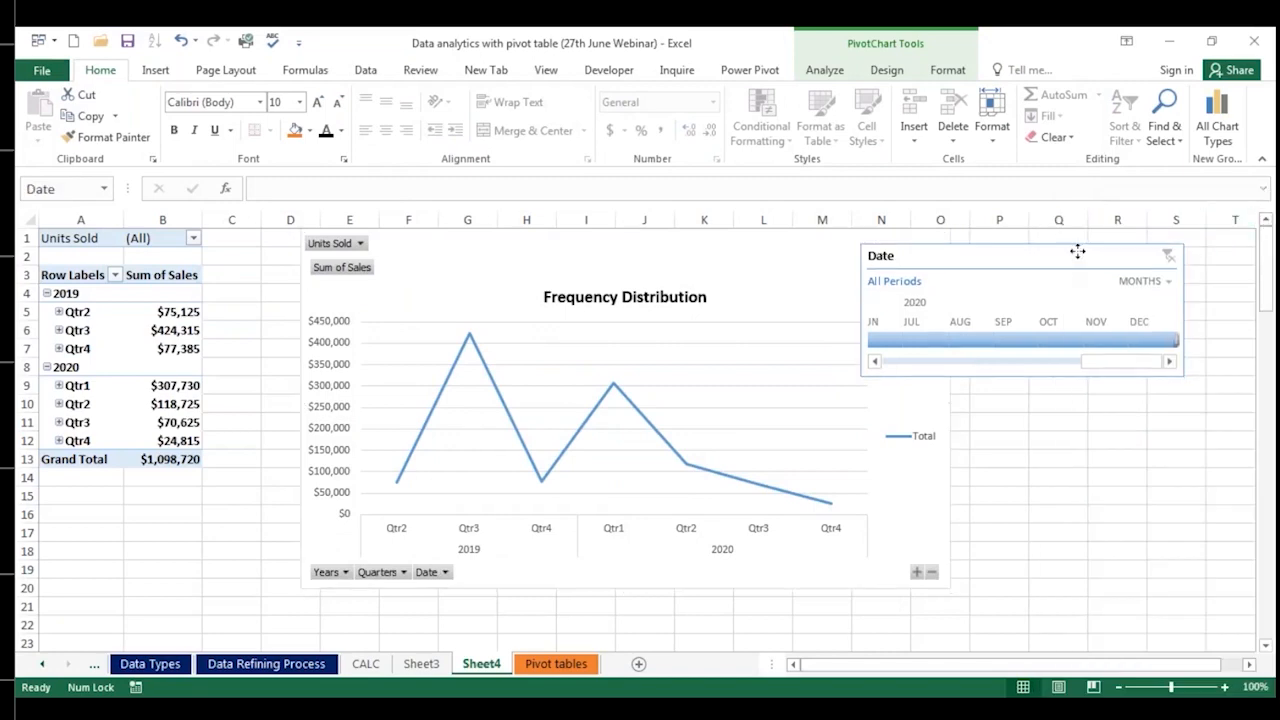
Step: Switch the Date timeline to quarters and try filtering to single quarters of 2019, including Q1 and Q3
{"action": "left_click", "coordinate": [1168, 281]}
{"action": "left_click", "coordinate": [1168, 326]}
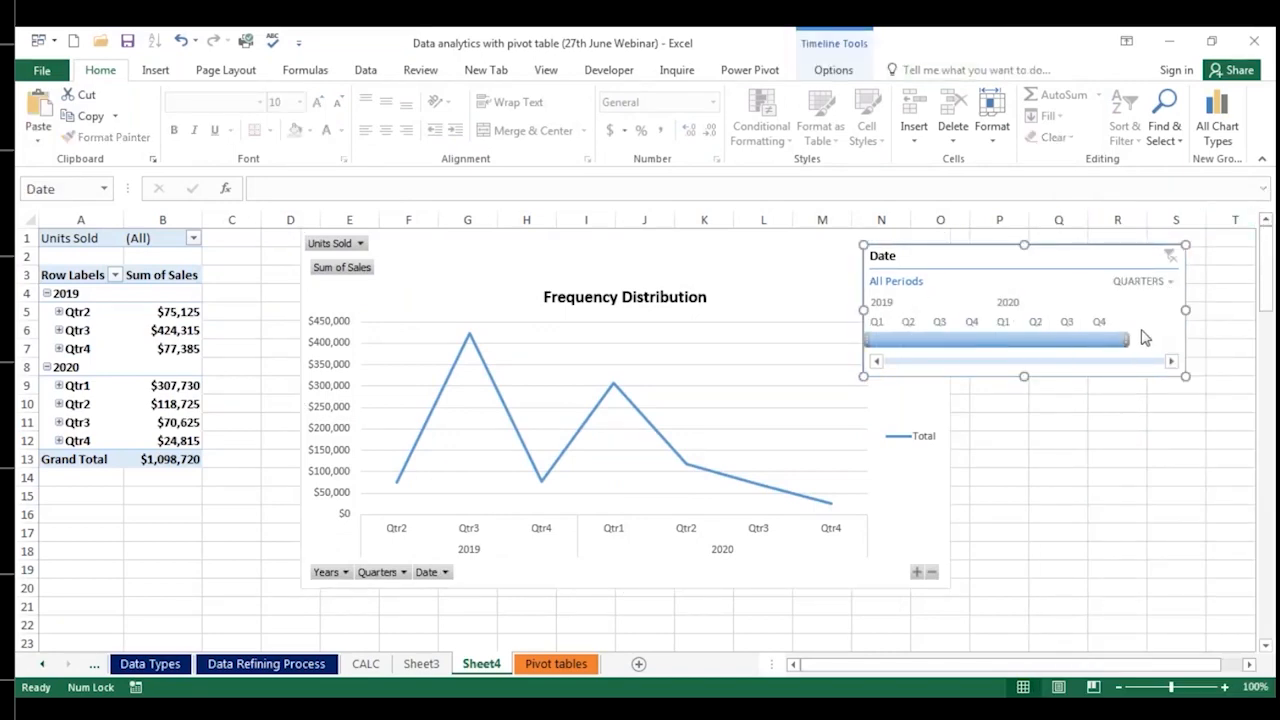
{"action": "left_click", "coordinate": [882, 340]}
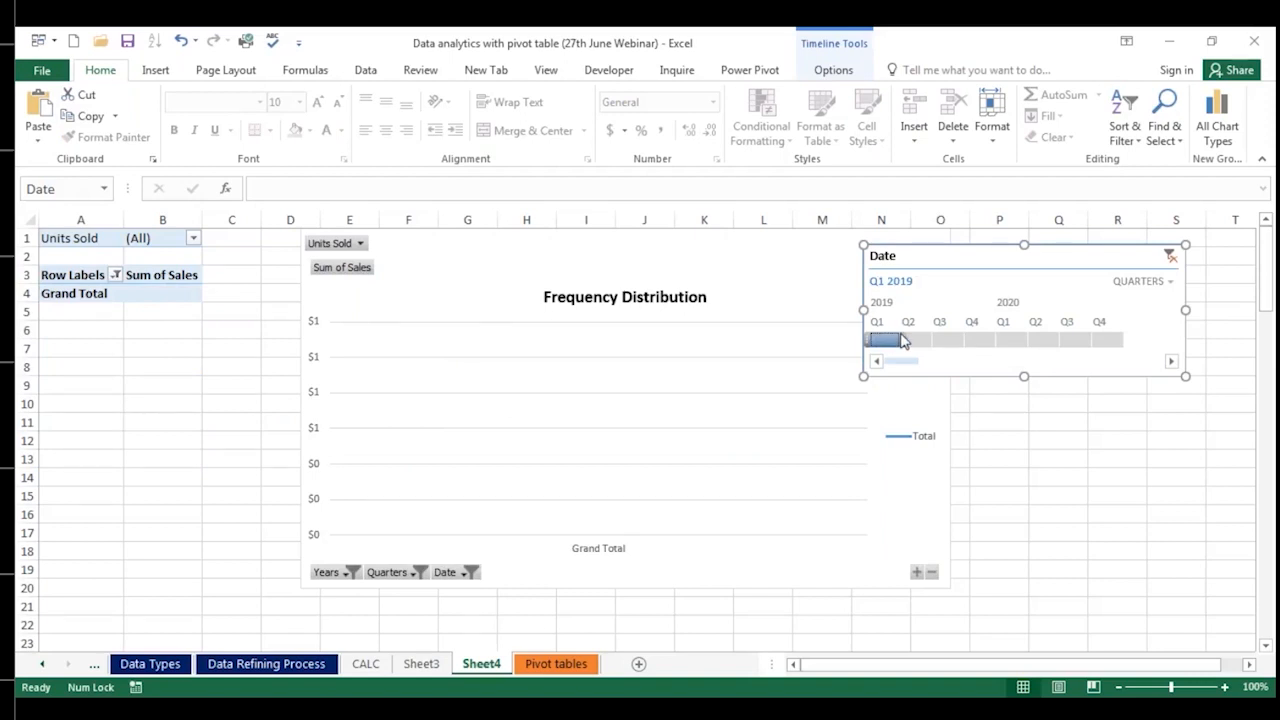
{"action": "left_click", "coordinate": [937, 340]}
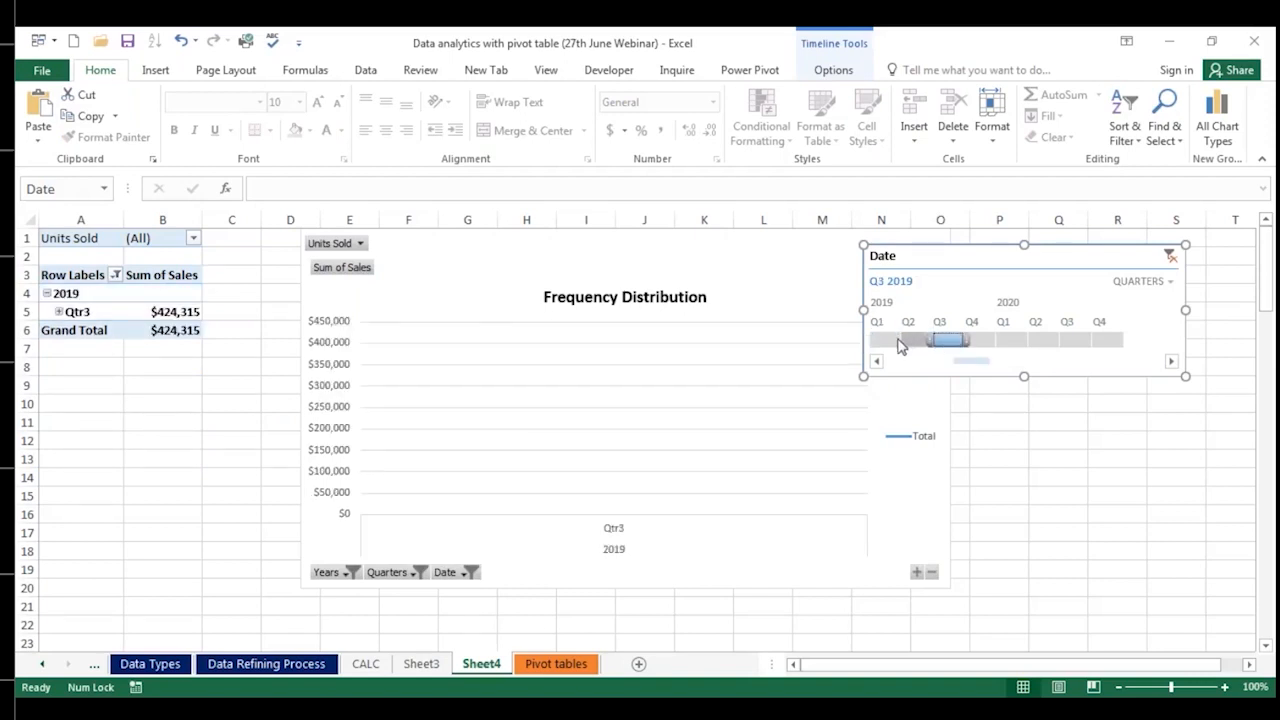
{"action": "left_click", "coordinate": [893, 341]}
{"action": "left_click", "coordinate": [918, 341]}
{"action": "left_click", "coordinate": [947, 341]}
Step: Switch the Date timeline to years, try filtering to 2020 and 2019 in turn, and clear its filter
{"action": "left_click", "coordinate": [1128, 288]}
{"action": "left_click", "coordinate": [1150, 304]}
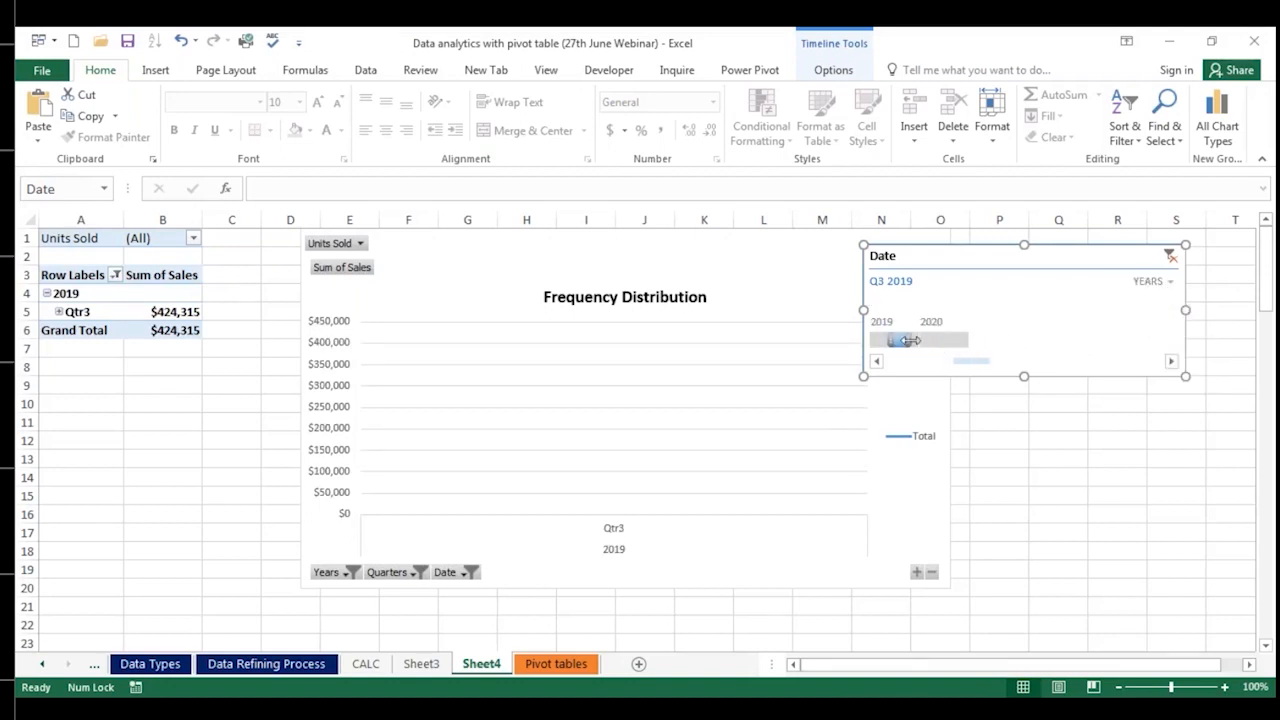
{"action": "left_click", "coordinate": [943, 340]}
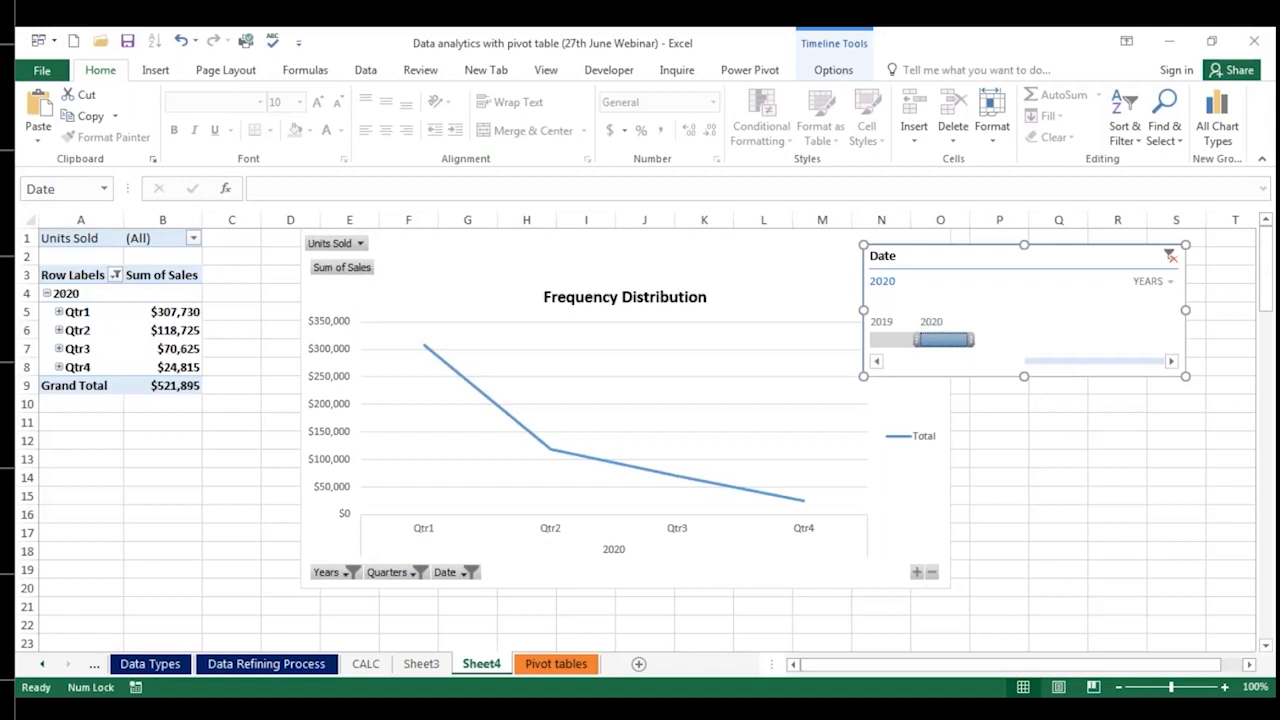
{"action": "left_click", "coordinate": [892, 340]}
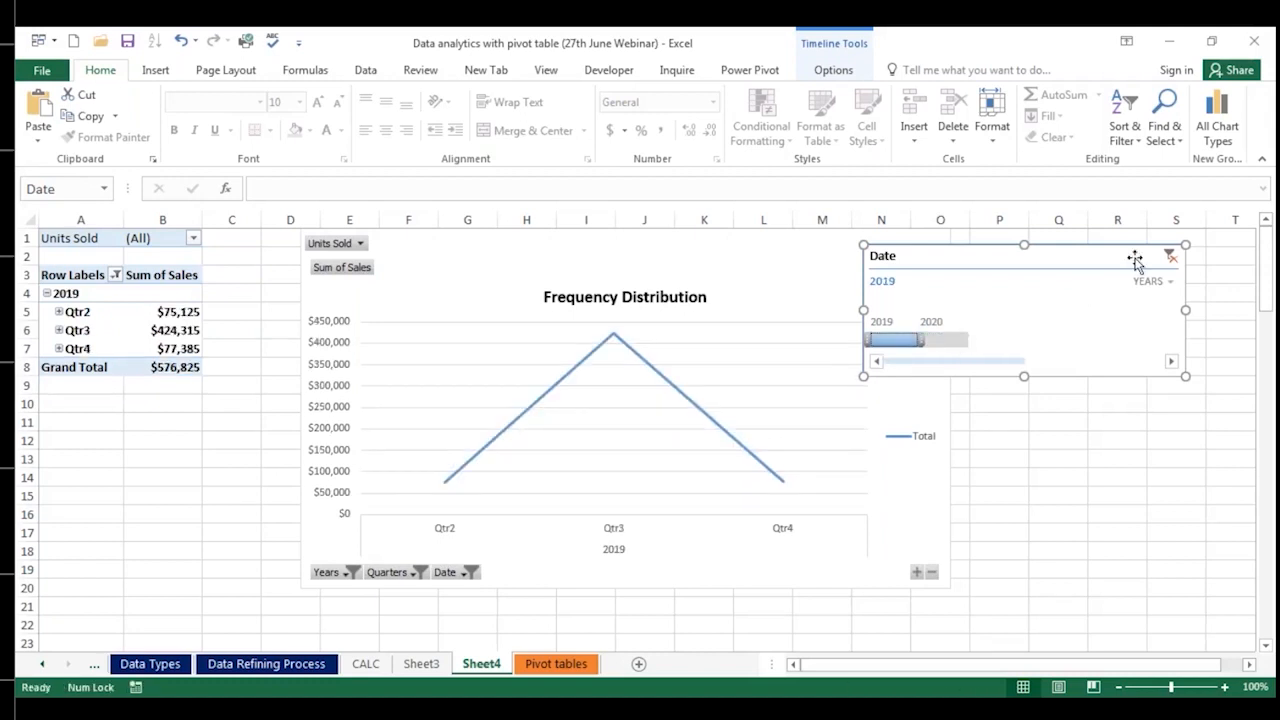
{"action": "left_click", "coordinate": [1171, 258]}
Step: Select the 2019 Qtr3 row label in the pivot table and show the pivot table's field list again
{"action": "left_click", "coordinate": [117, 330]}
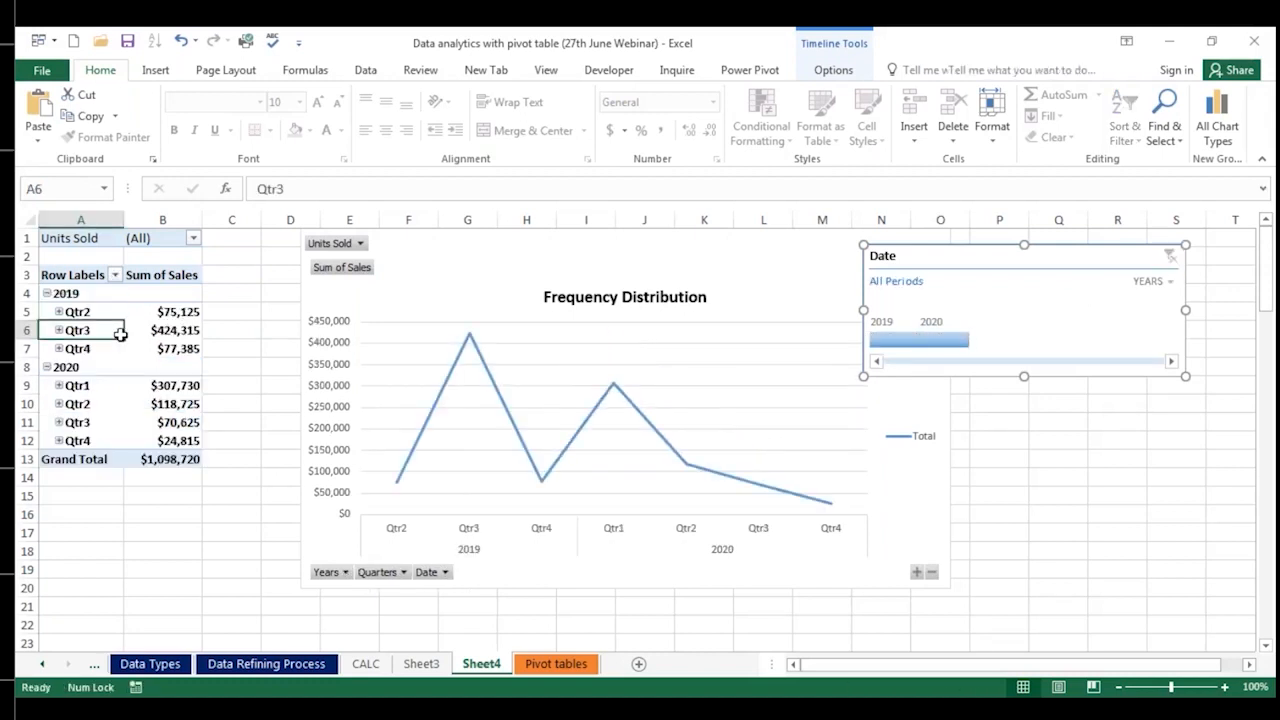
{"action": "key", "text": "Down"}
{"action": "key", "text": "Right"}
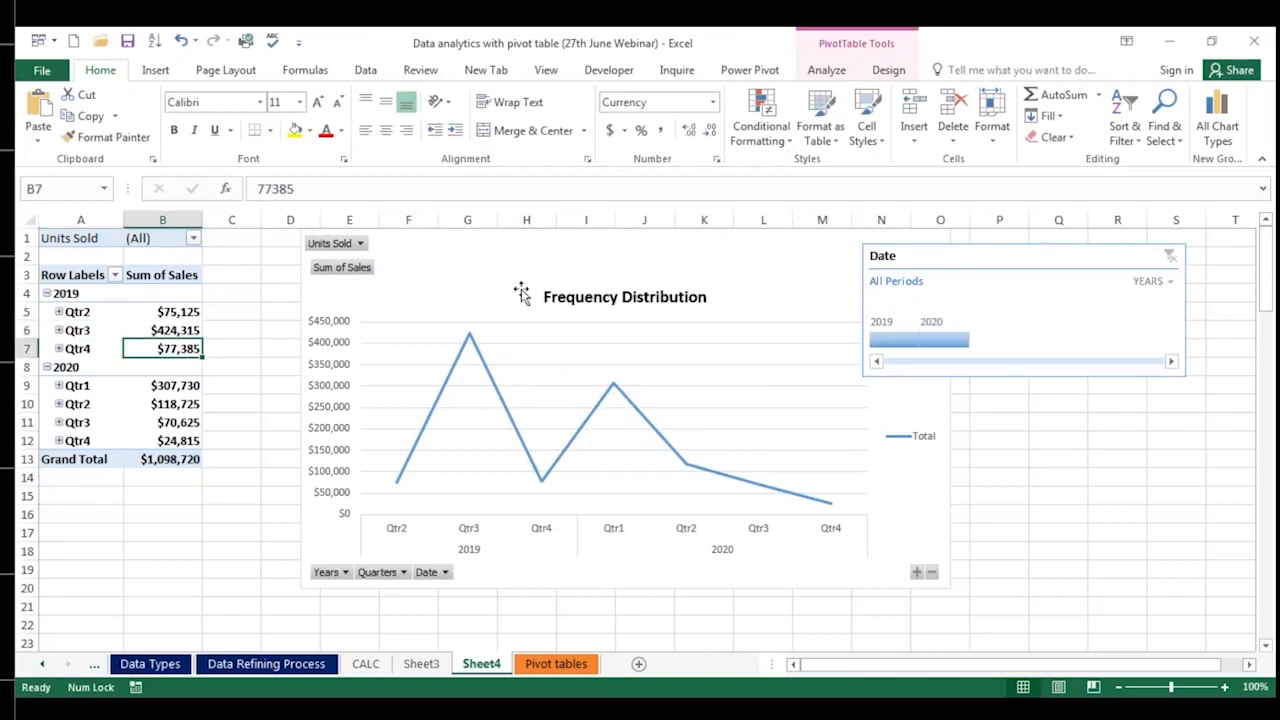
{"action": "left_click", "coordinate": [327, 303]}
{"action": "left_click", "coordinate": [97, 330]}
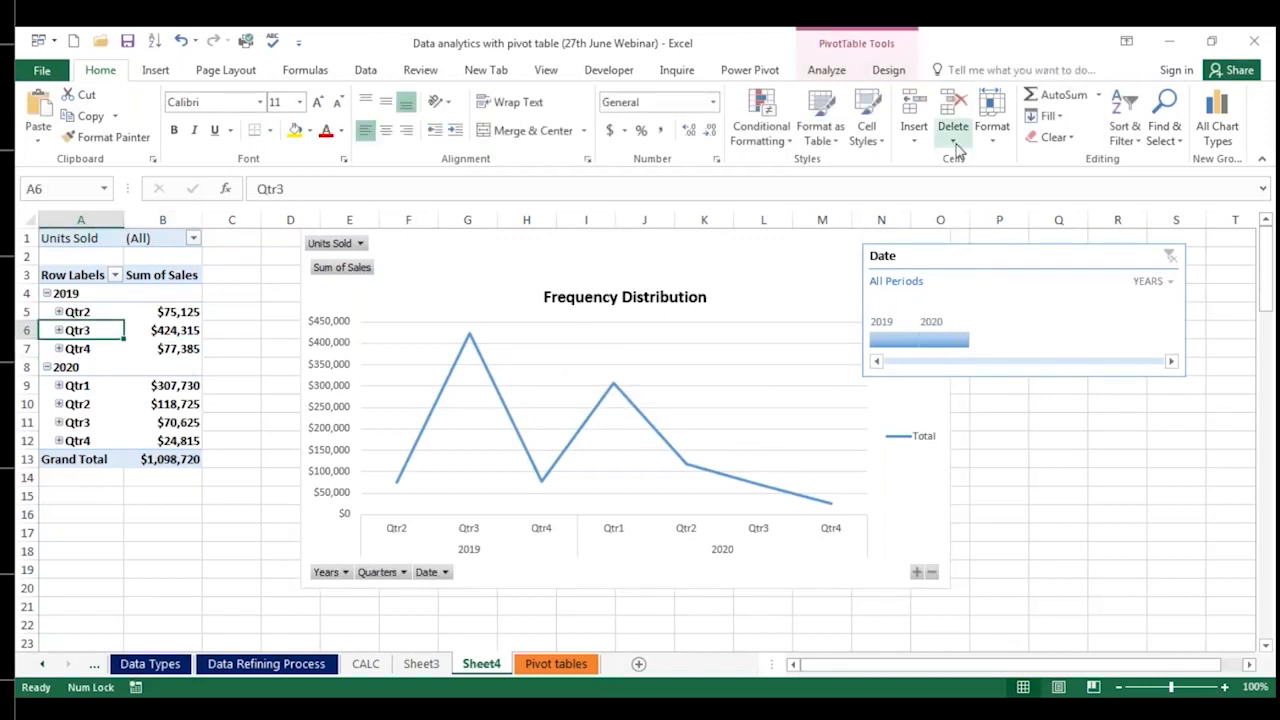
{"action": "left_click", "coordinate": [826, 70]}
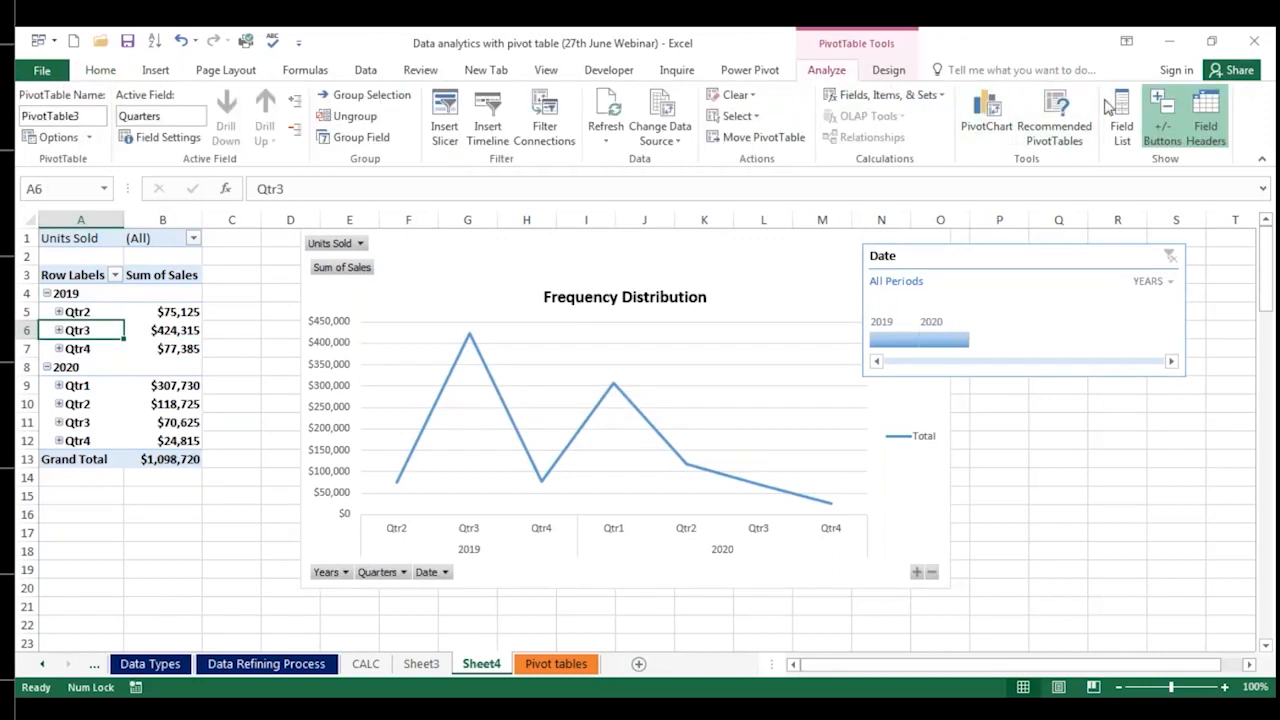
{"action": "left_click", "coordinate": [1119, 112]}
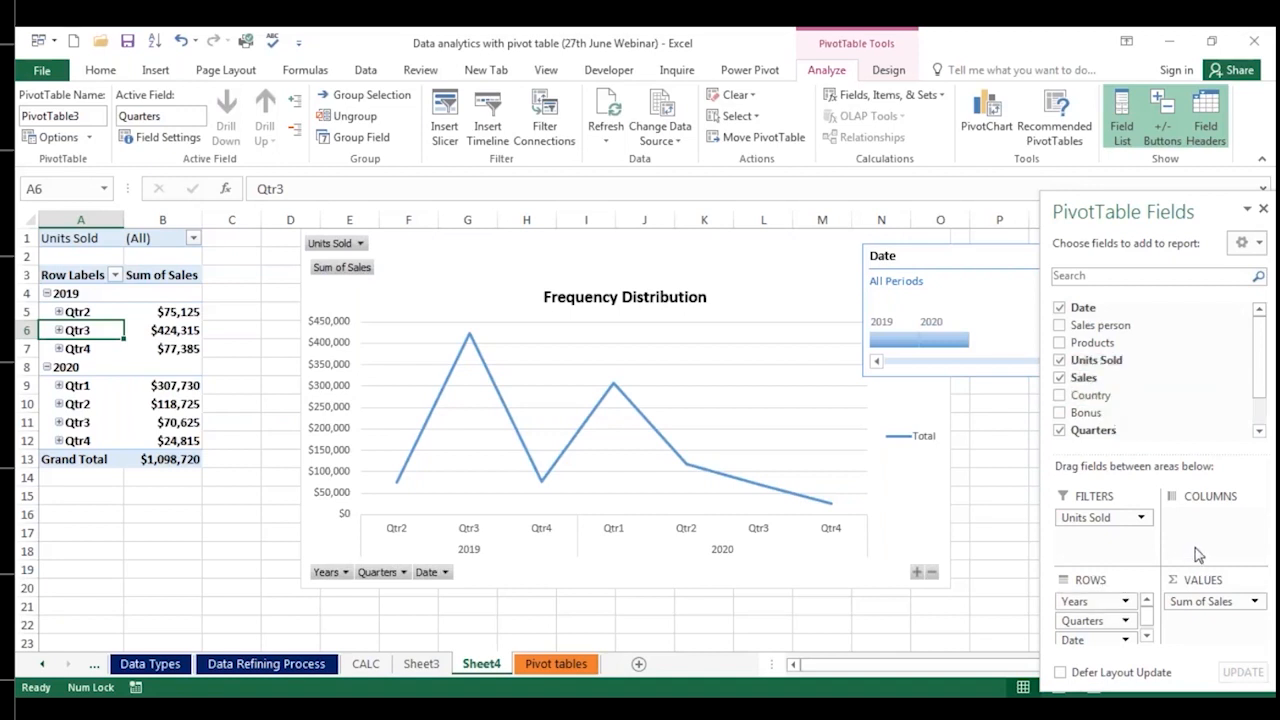
Step: Add Products as the legend series of the Pareto Analysis pivot chart on the CALC sheet, replacing the existing cell data
{"action": "left_click", "coordinate": [357, 669]}
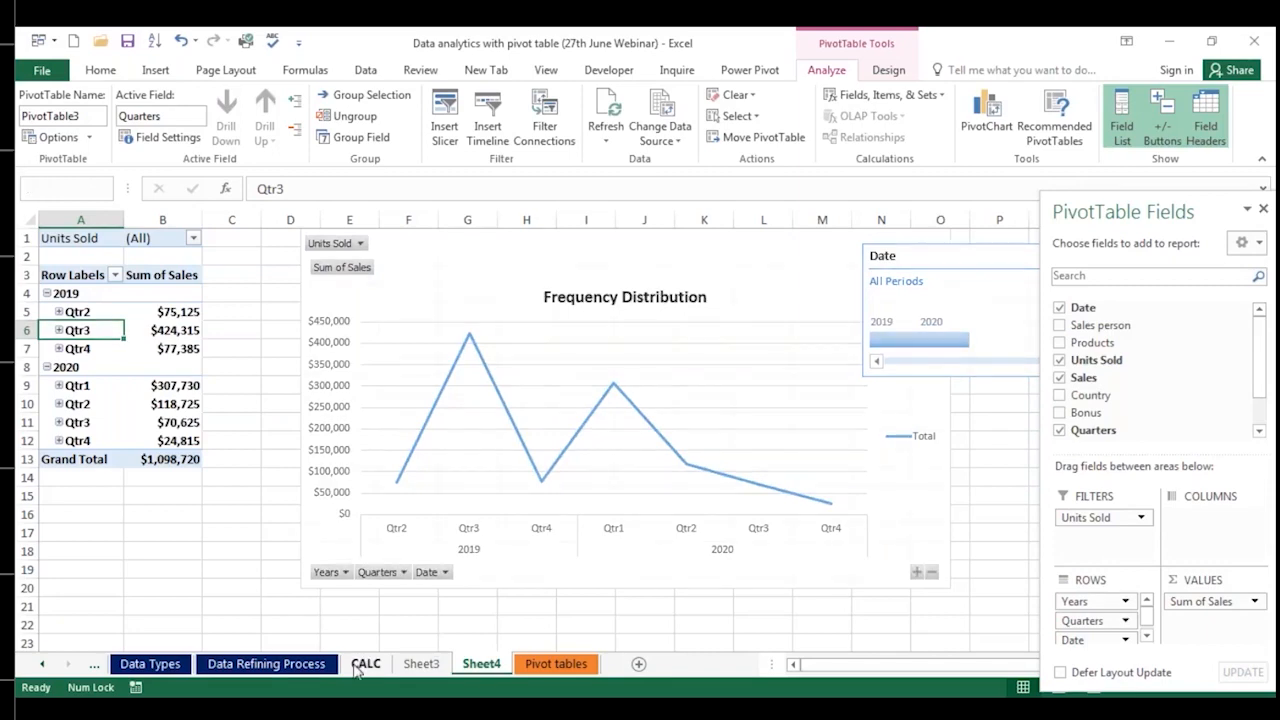
{"action": "left_click_drag", "start_coordinate": [1095, 314], "coordinate": [1185, 525]}
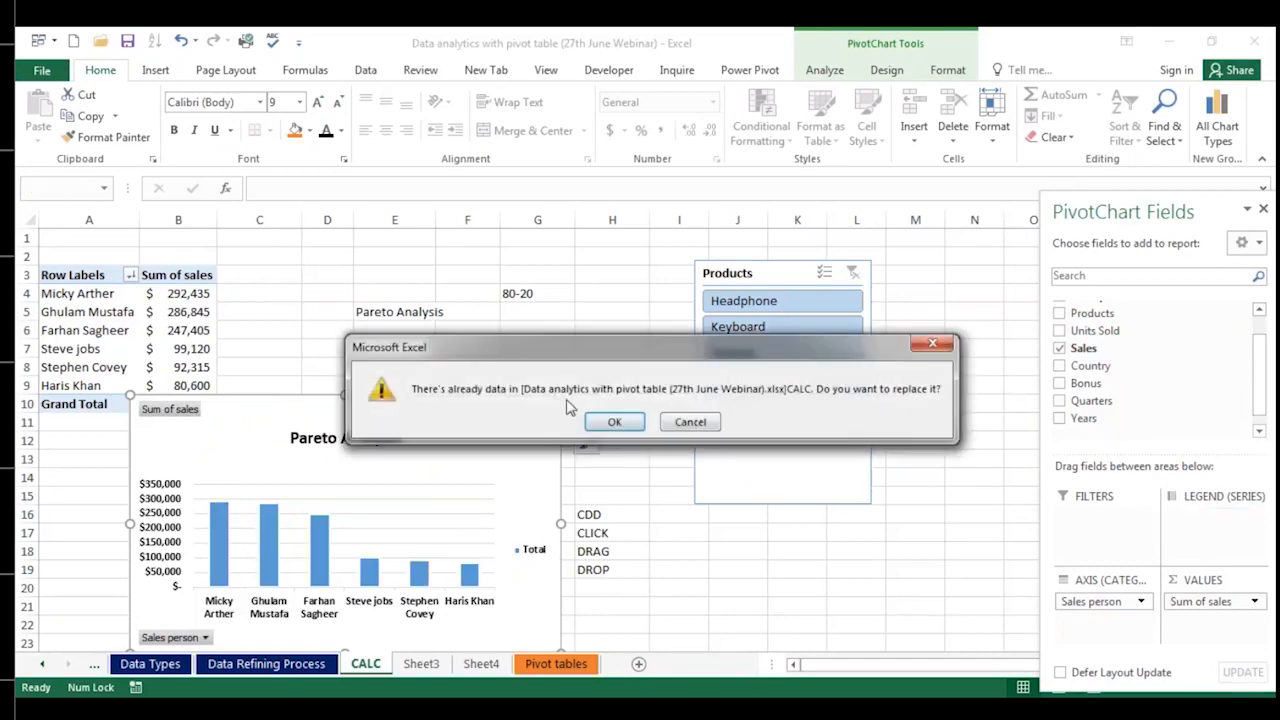
{"action": "left_click", "coordinate": [615, 423]}
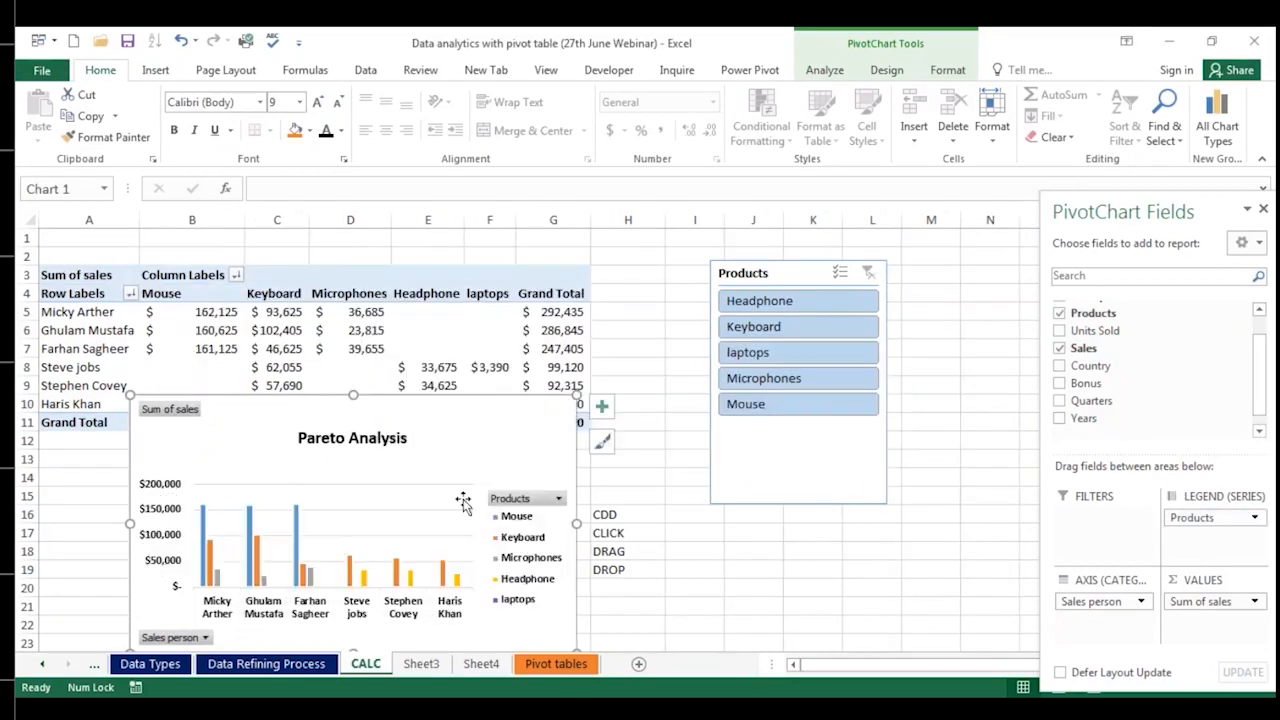
{"action": "scroll", "coordinate": [217, 389], "scroll_direction": "down", "scroll_amount": 1}
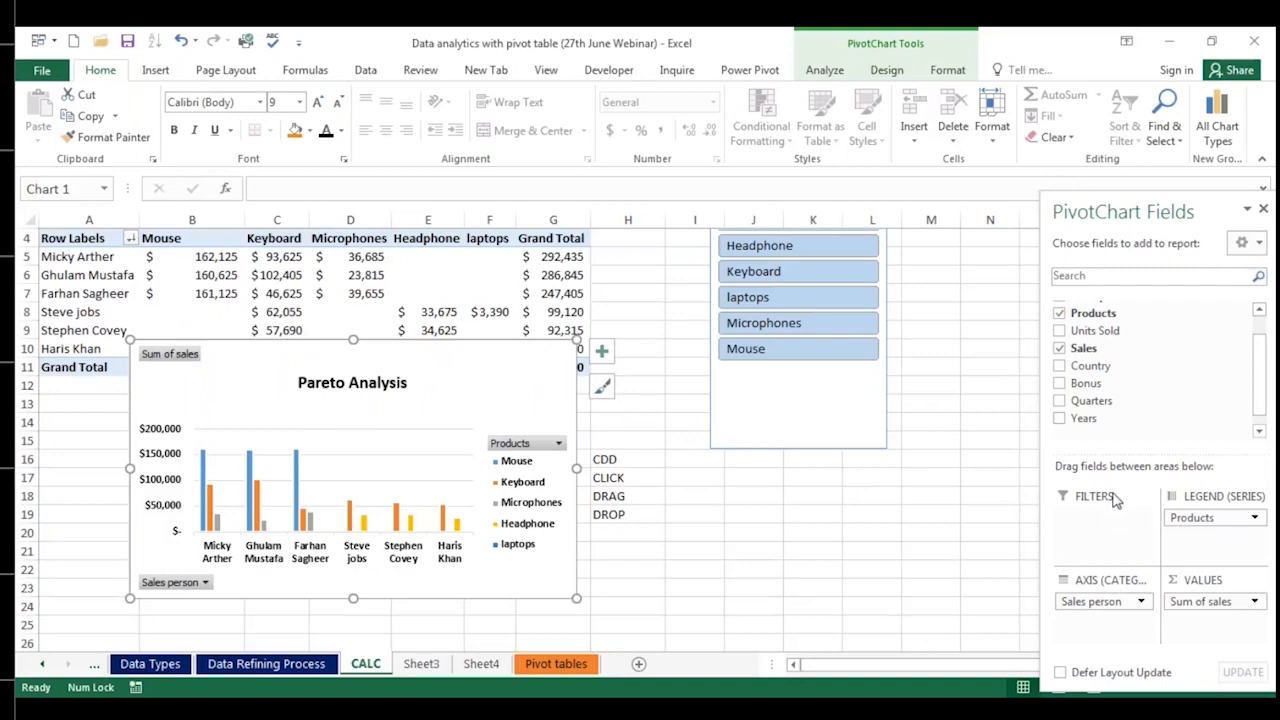
{"action": "scroll", "coordinate": [1097, 404], "scroll_direction": "up", "scroll_amount": 1}
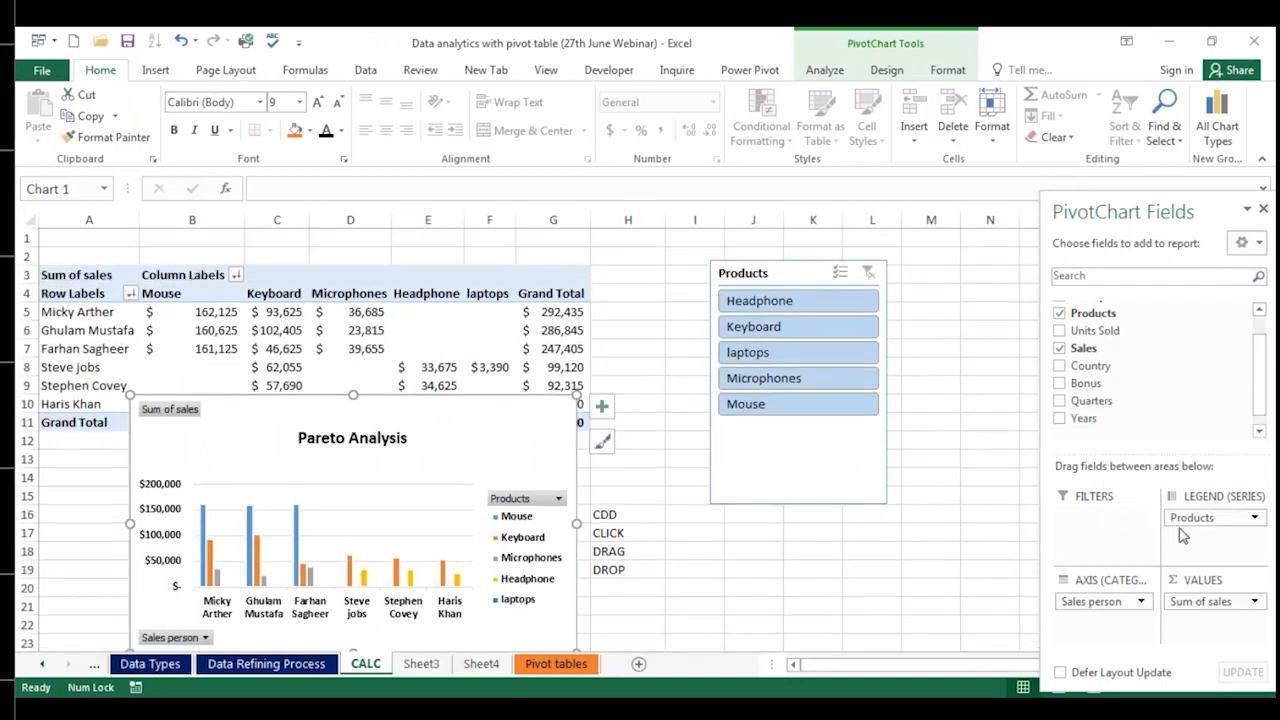
{"action": "scroll", "coordinate": [346, 500], "scroll_direction": "down", "scroll_amount": 2}
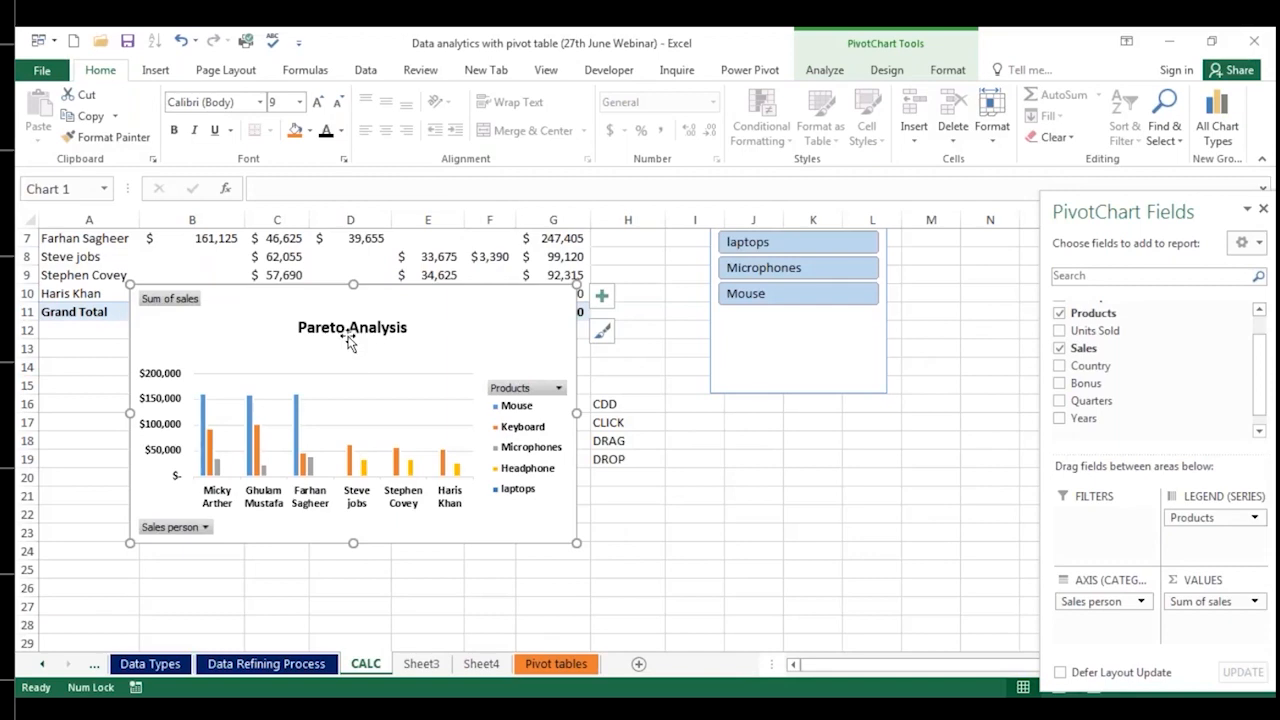
Step: Review the sales-range pivot table and pie chart on Sheet3, and return to the sales trend chart on Sheet4
{"action": "left_click", "coordinate": [421, 664]}
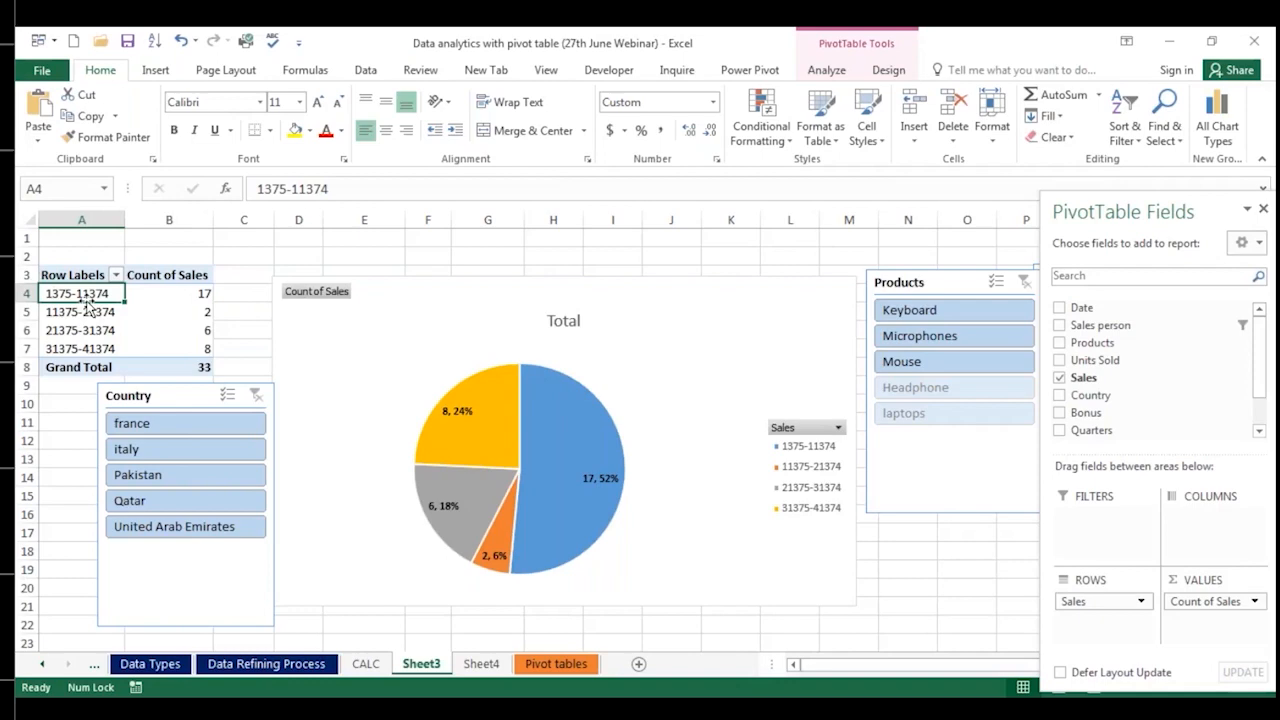
{"action": "left_click", "coordinate": [473, 668]}
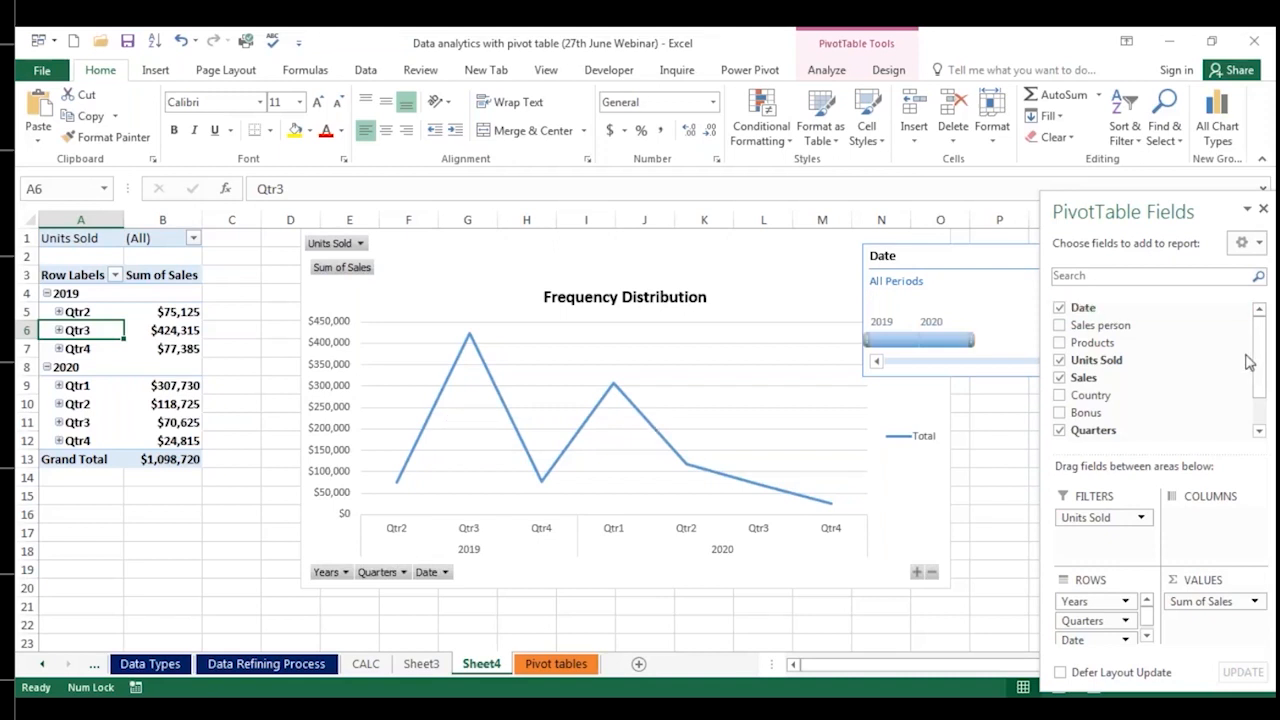
{"action": "left_click", "coordinate": [1078, 321]}
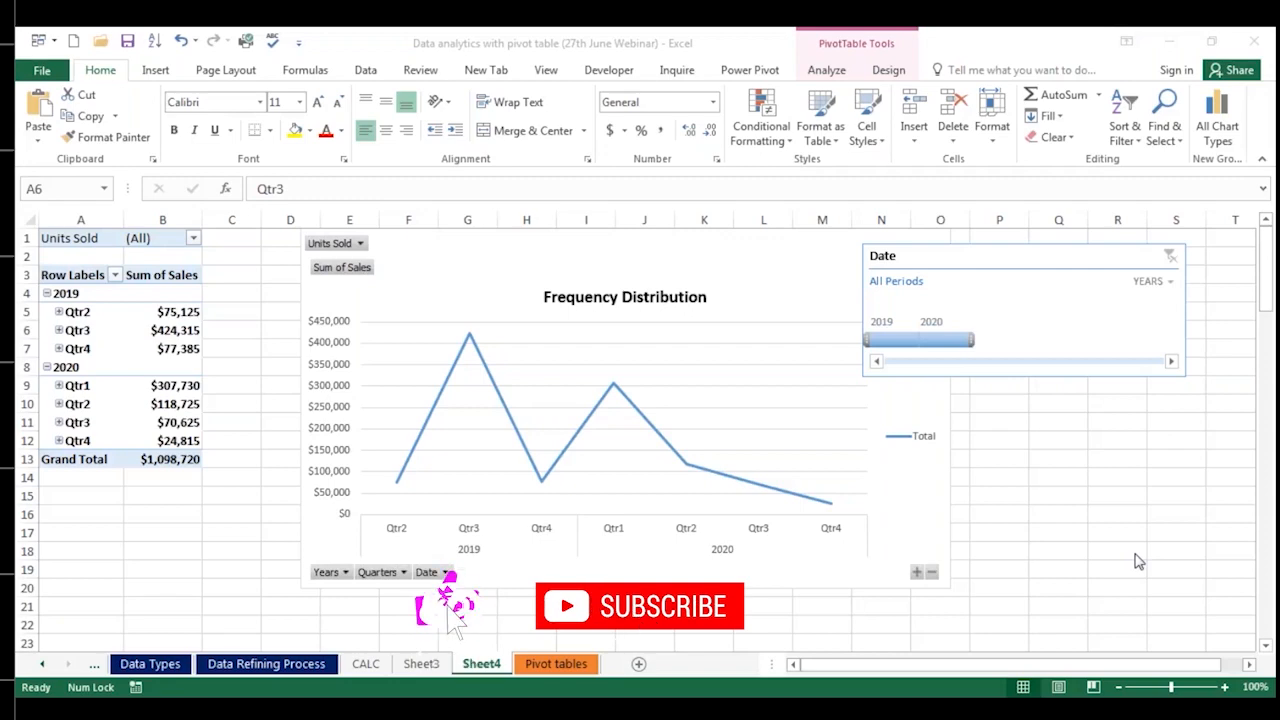
Step: Switch to the KAG Workshop roadmap PDF in Adobe Reader and read the statistics crash course's description and outline
{"action": "key", "text": "alt+Tab"}
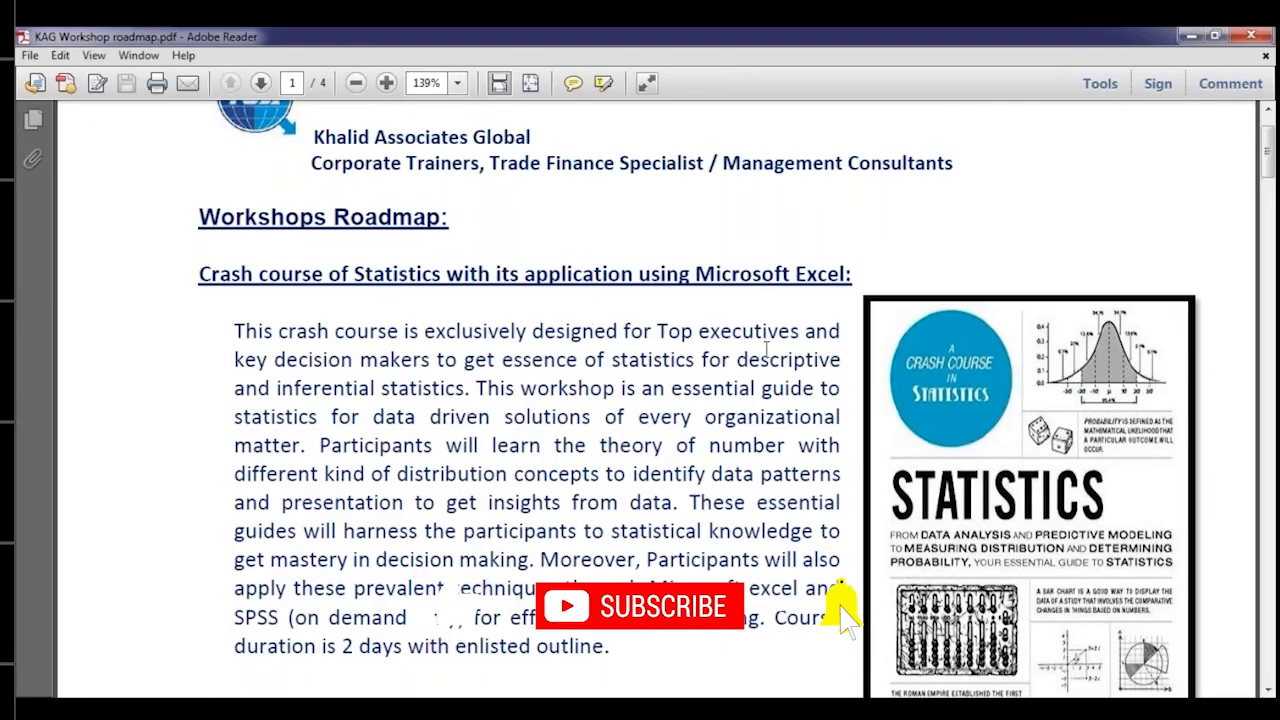
{"action": "scroll", "coordinate": [767, 348], "scroll_direction": "down", "scroll_amount": 1}
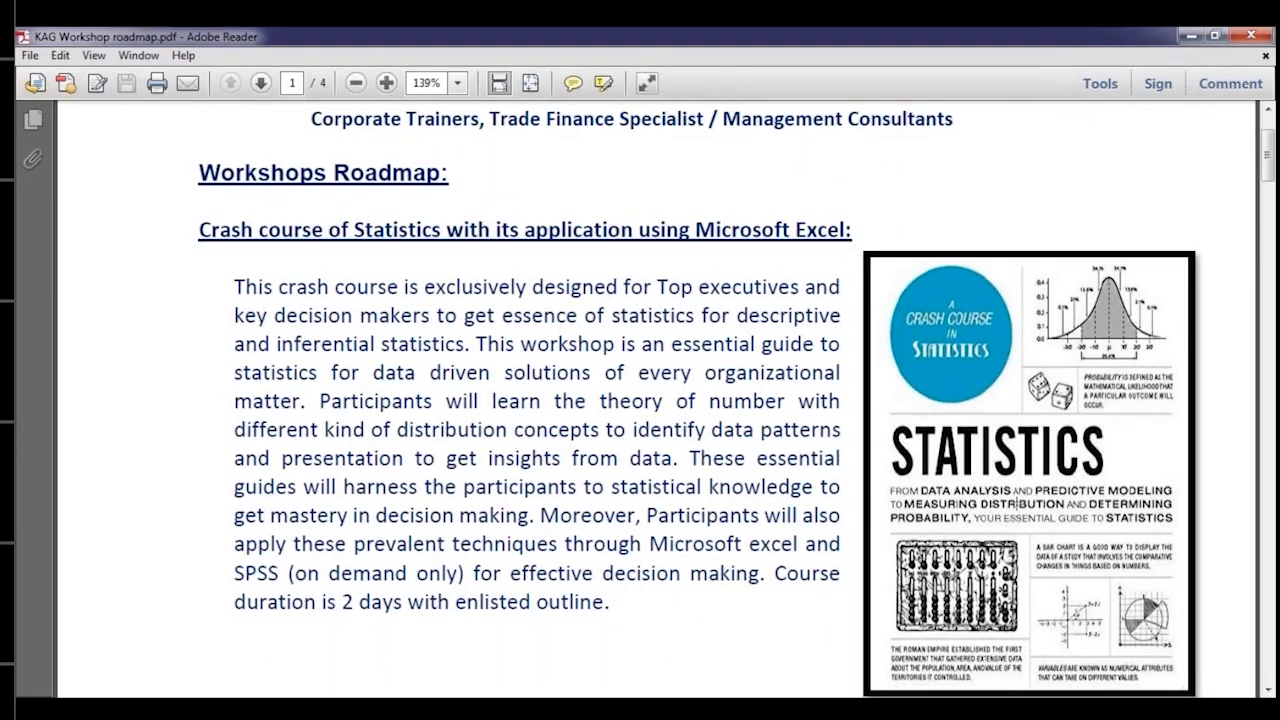
{"action": "scroll", "coordinate": [515, 412], "scroll_direction": "down", "scroll_amount": 12}
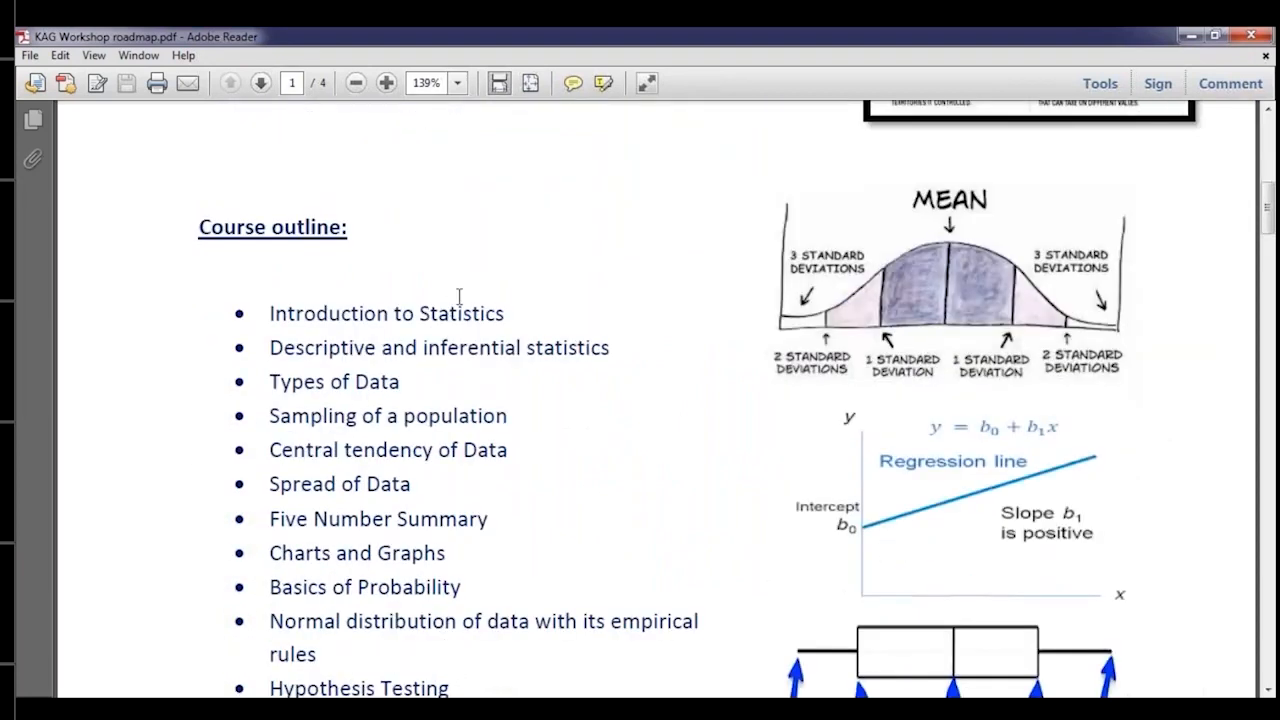
{"action": "scroll", "coordinate": [430, 313], "scroll_direction": "down", "scroll_amount": 1}
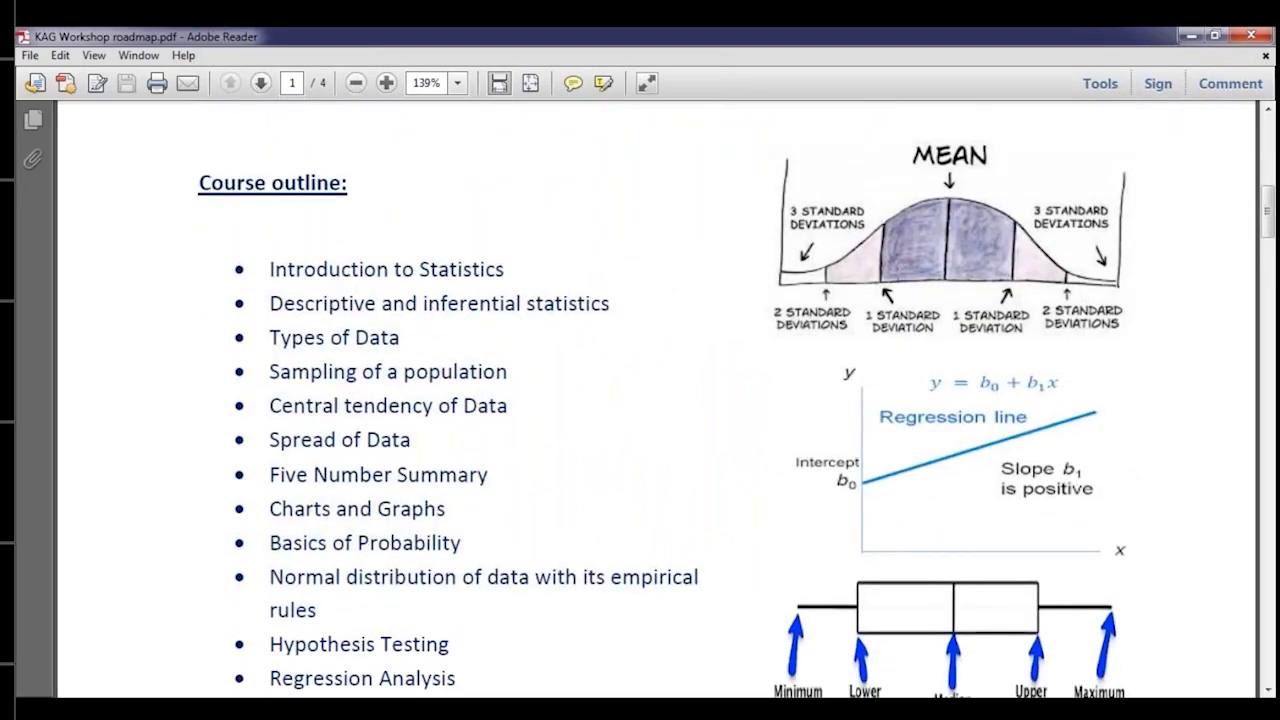